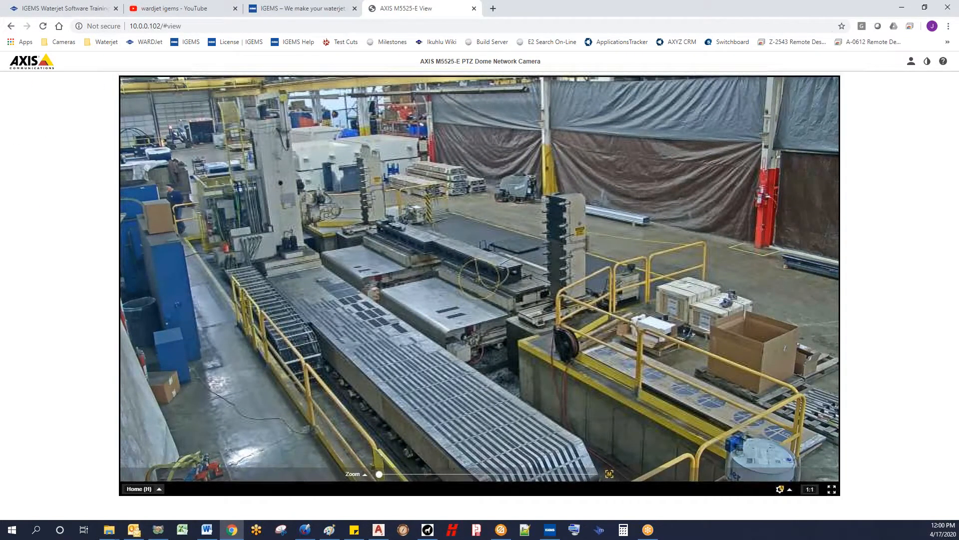
# Open the Software page of the IGEMS website igems.se and look over its download and modules sections
pyautogui.click(324, 9)
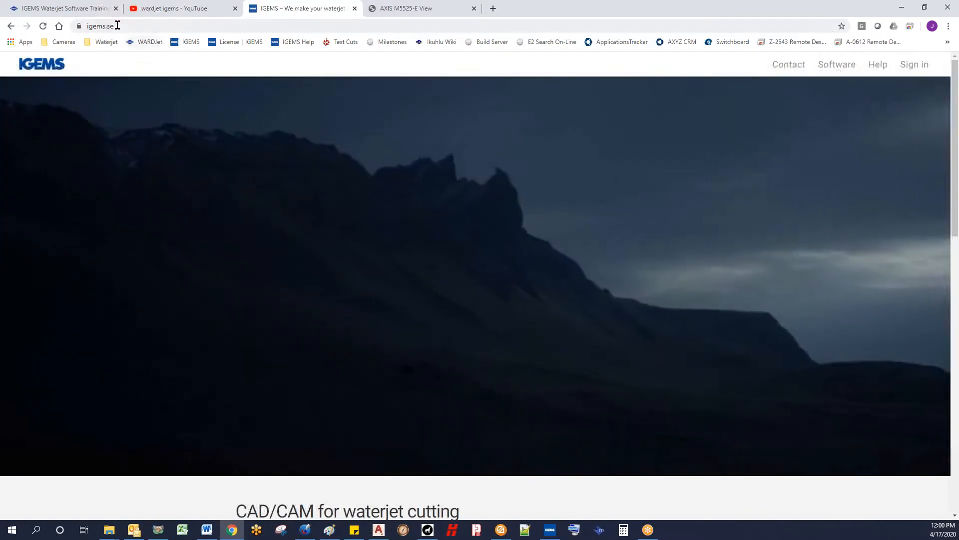
pyautogui.click(122, 26)
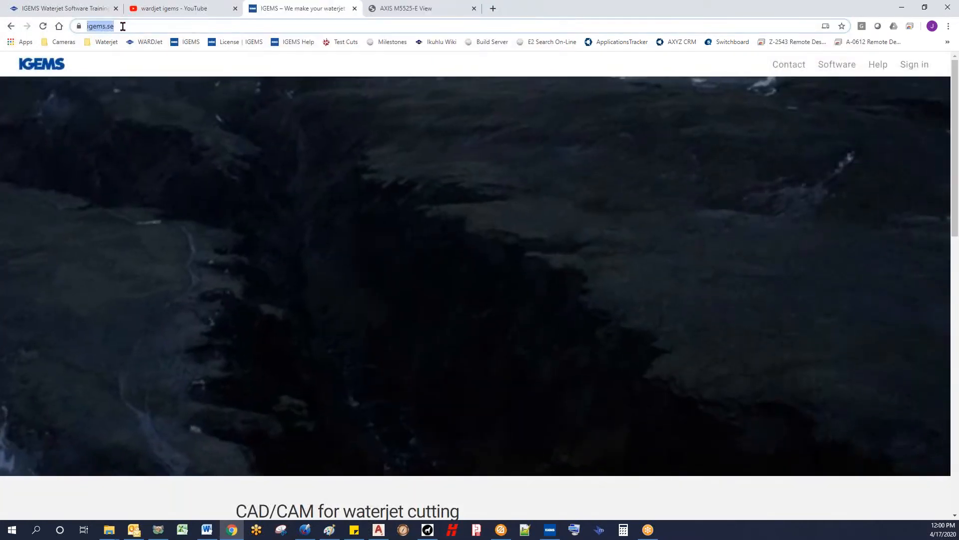
pyautogui.click(600, 100)
pyautogui.click(829, 70)
pyautogui.scroll(-4, 314, 252)
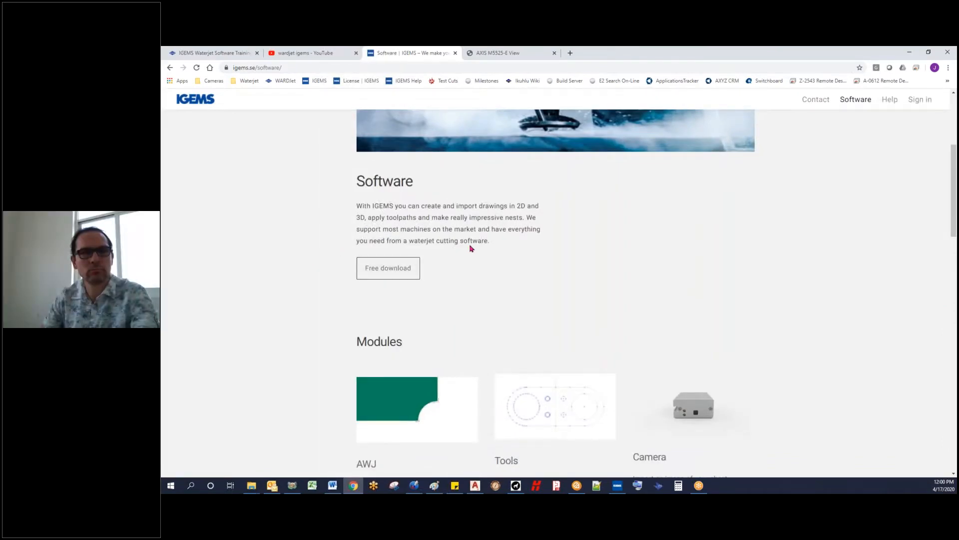
pyautogui.scroll(4, 469, 244)
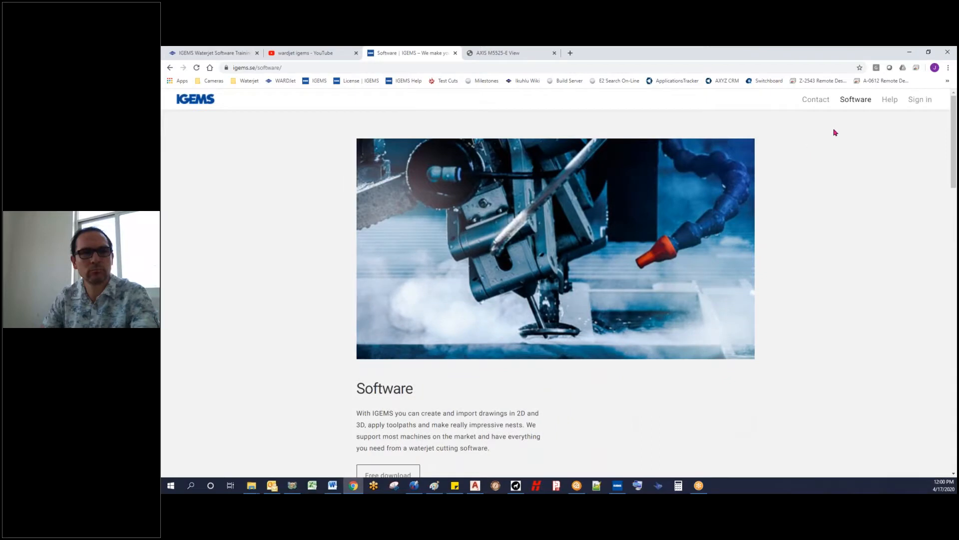
# Switch to WARDJet's IGEMS Training Center page and look through the support options and video tutorial categories
pyautogui.click(216, 55)
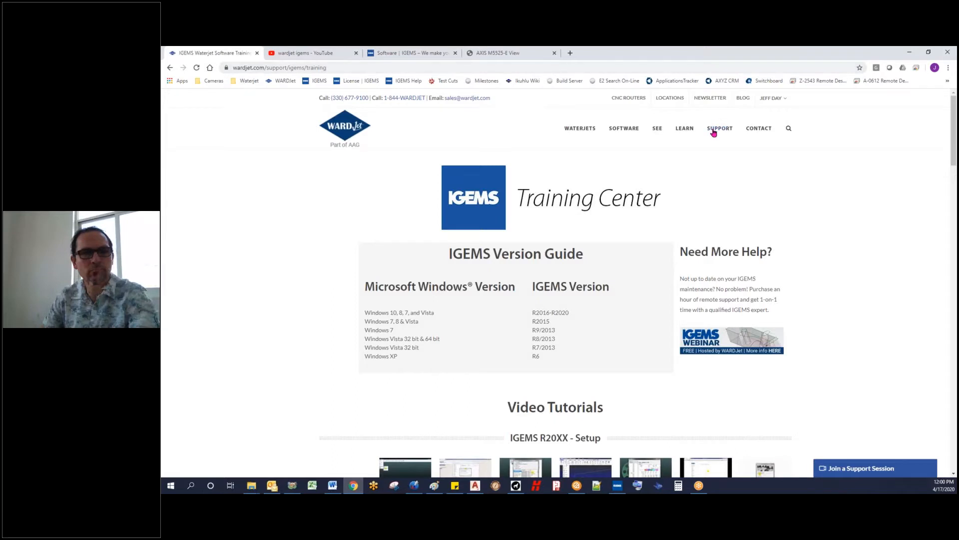
pyautogui.moveTo(713, 130)
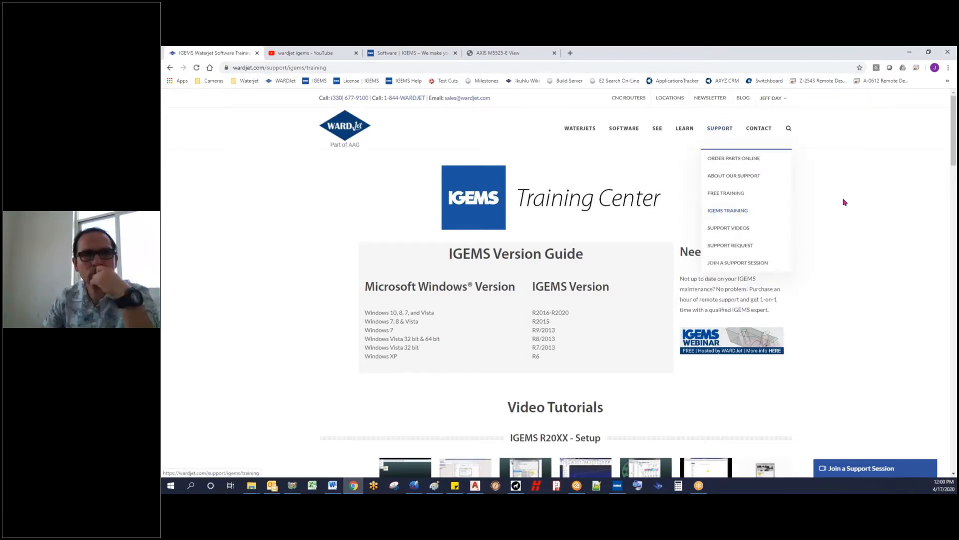
pyautogui.moveTo(953, 126); pyautogui.dragTo(934, 180)
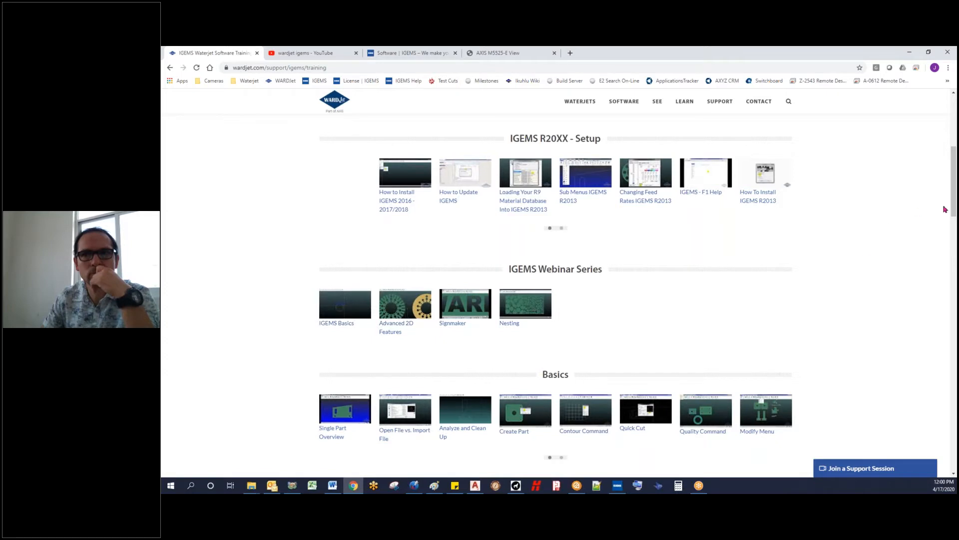
pyautogui.moveTo(952, 207); pyautogui.dragTo(204, 84)
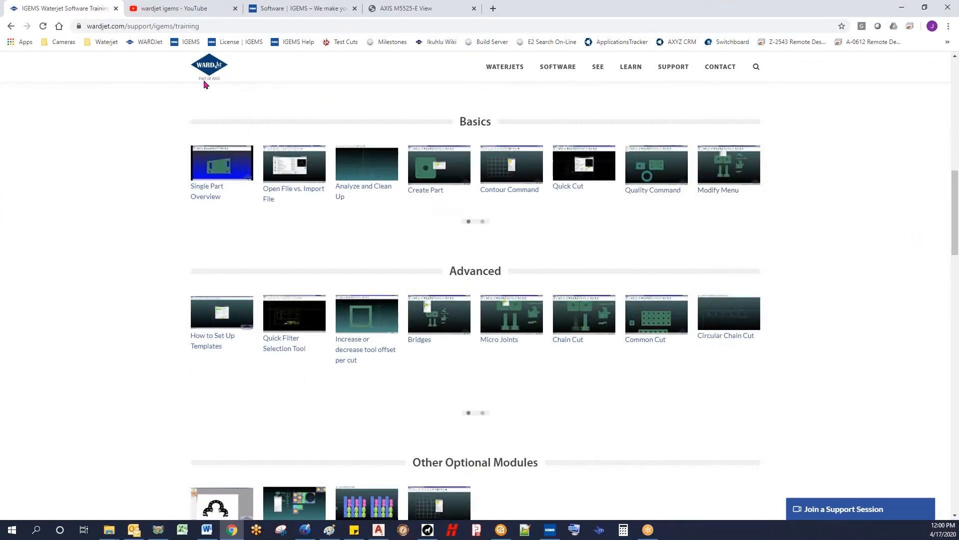
# Open the WARDJet's IGEMS Page channel from the YouTube results for "wardjet igems" and view its uploads and playlists
pyautogui.click(175, 11)
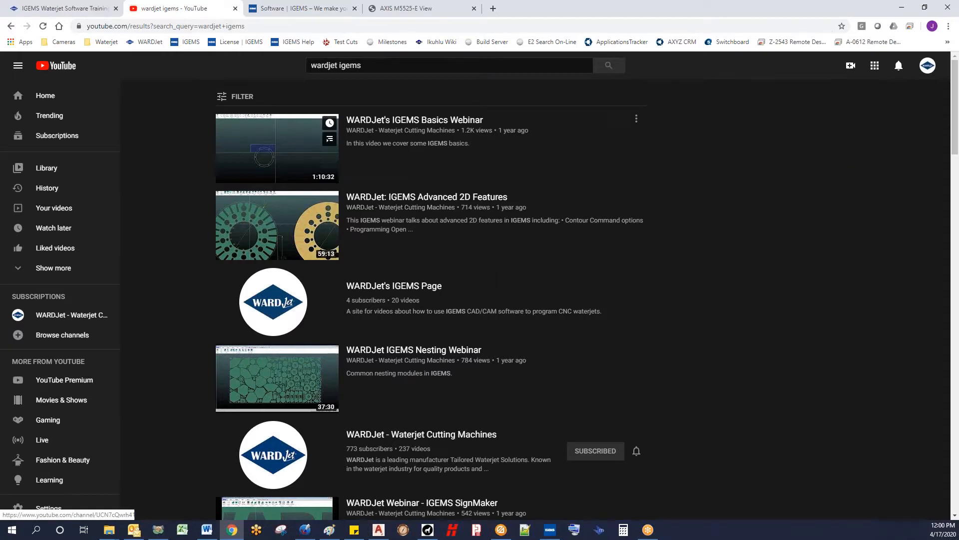
pyautogui.click(404, 63)
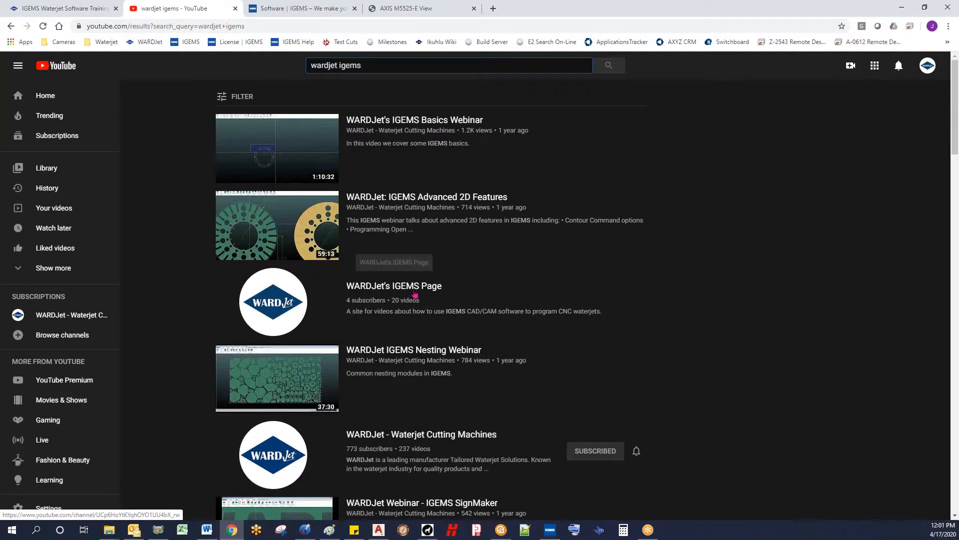
pyautogui.click(285, 301)
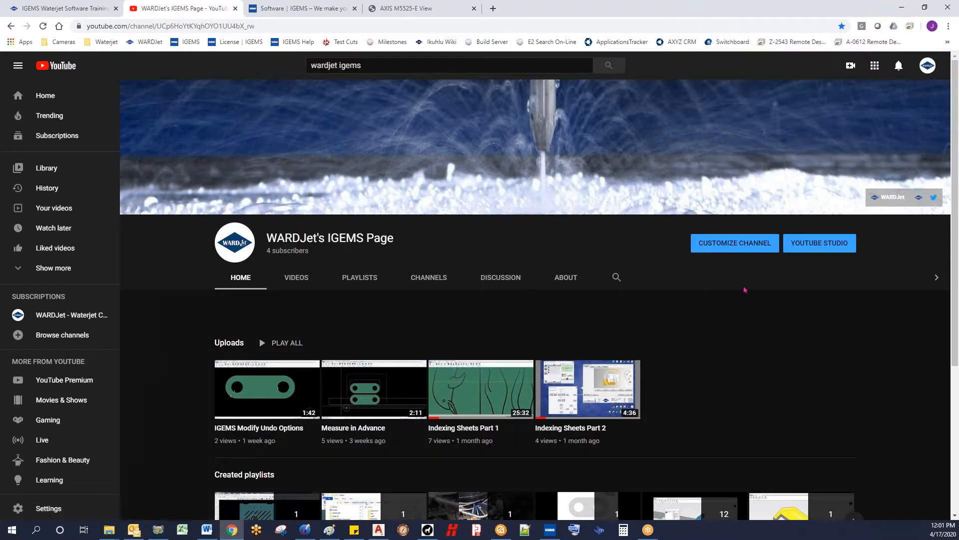
pyautogui.scroll(-2, 747, 283)
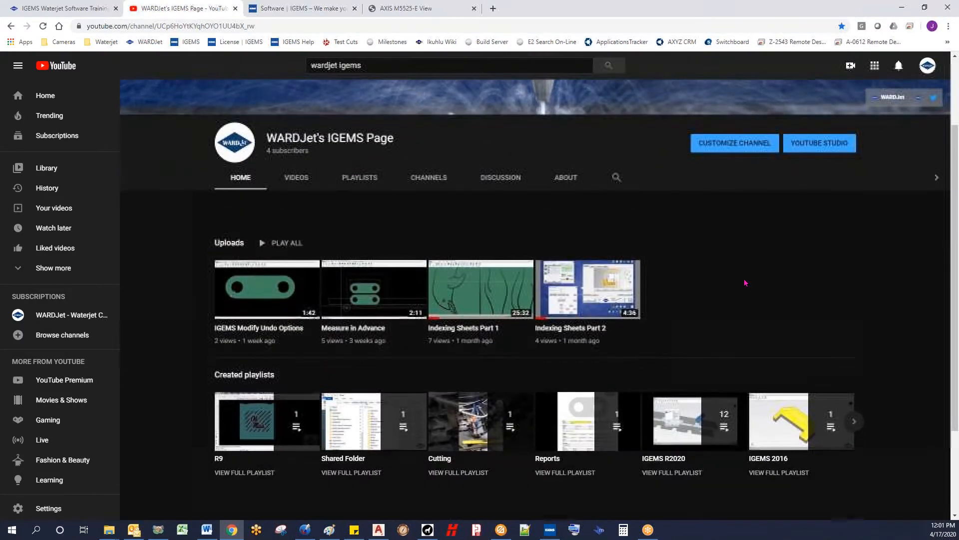
pyautogui.scroll(2, 742, 281)
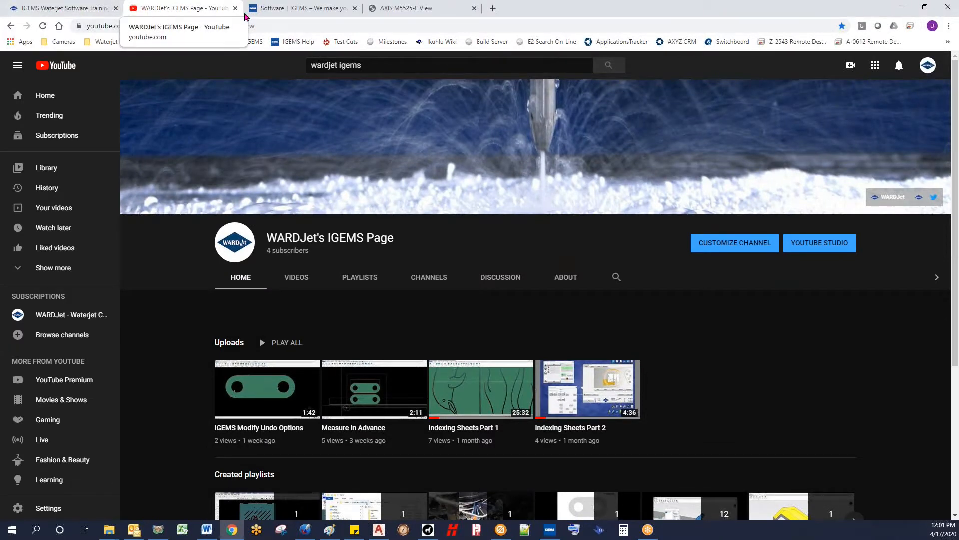
# Minimize the browser, close the untitled Paint picture without saving, and switch to the 2D-5X Sample.dig drawing in IGEMS R2020
pyautogui.click(902, 8)
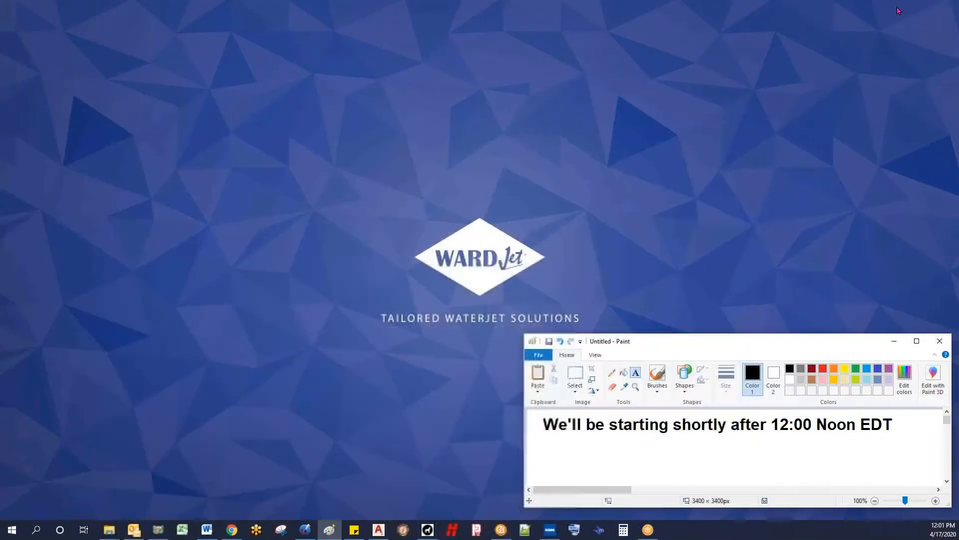
pyautogui.click(944, 344)
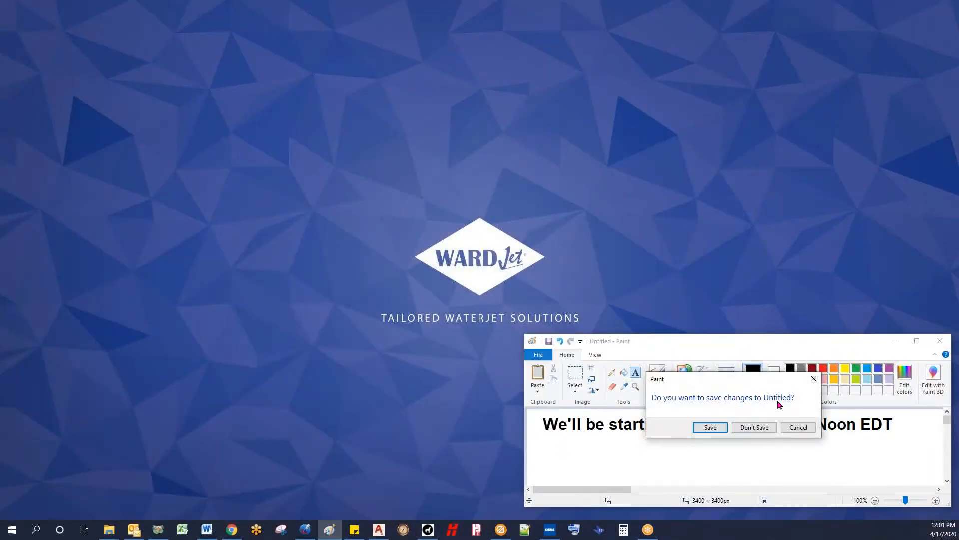
pyautogui.click(755, 427)
pyautogui.click(550, 529)
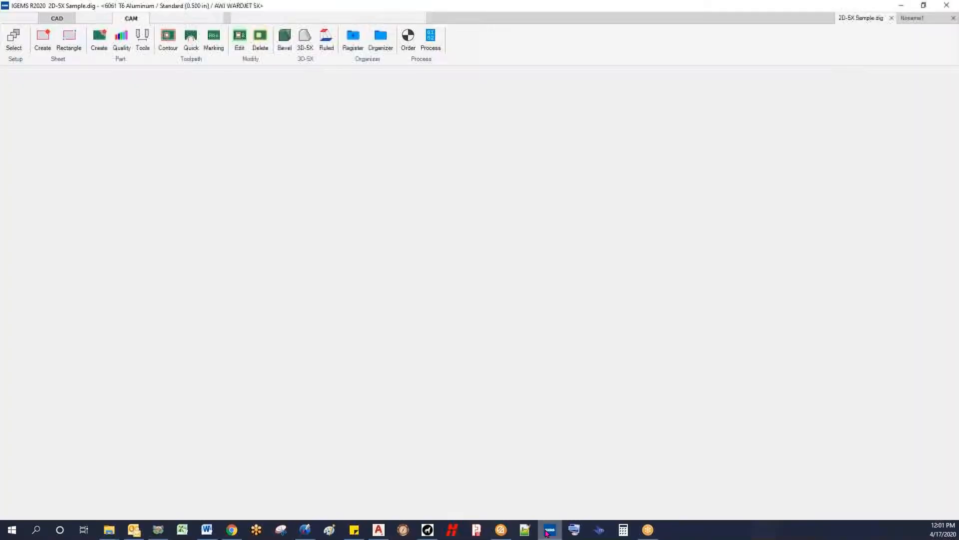
pyautogui.scroll(-2, 542, 325)
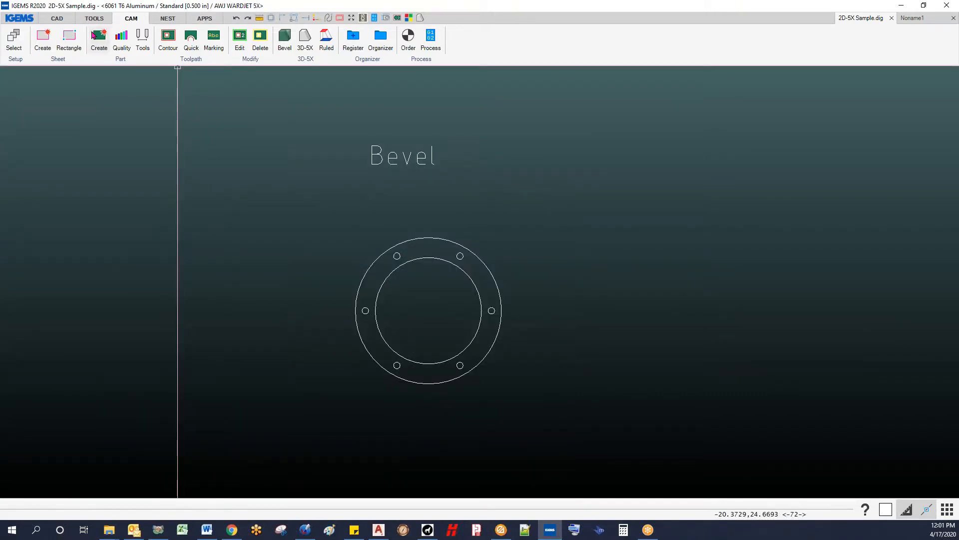
# Open the AWJ WARDJET 5X machine's settings from the machine selection and show its 5 Axis kinematic settings
pyautogui.click(14, 37)
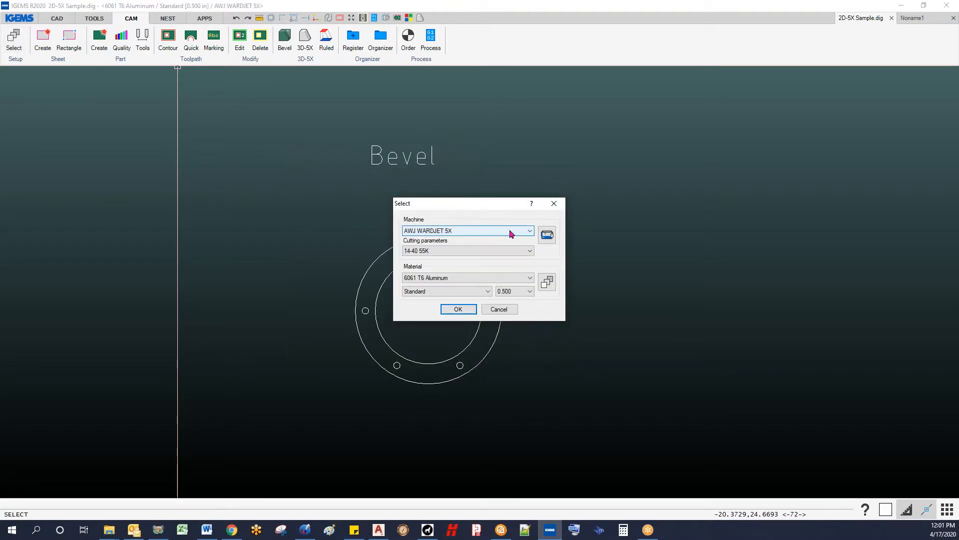
pyautogui.click(530, 231)
pyautogui.click(547, 235)
pyautogui.click(547, 235)
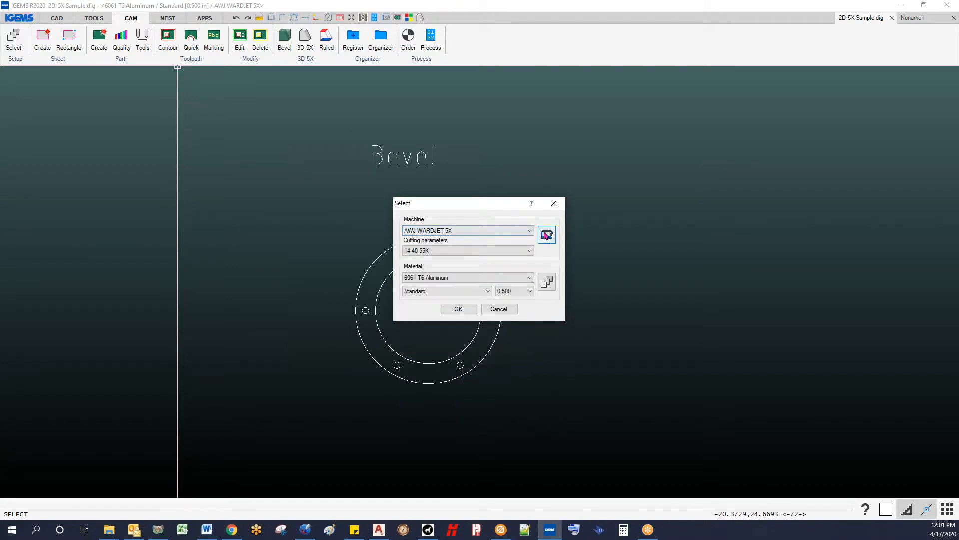
pyautogui.click(475, 140)
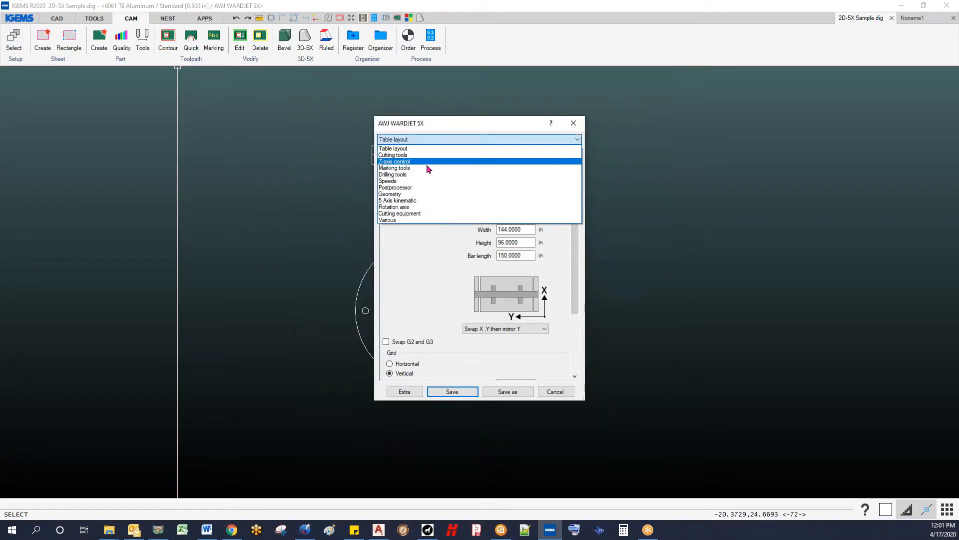
pyautogui.click(412, 201)
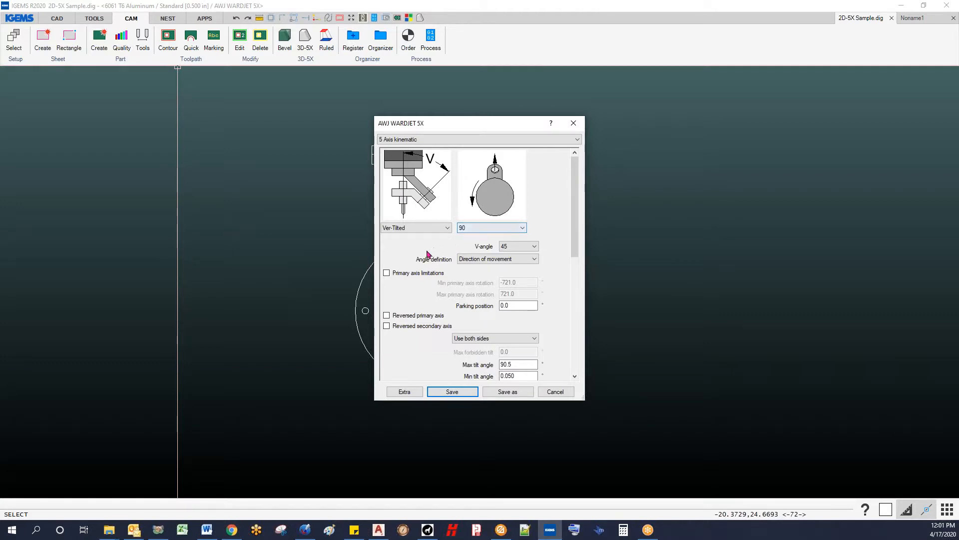
# Examine the 5-axis head's primary axis limitations, tilt side options and maximum tilt angle, keeping Use both sides
pyautogui.click(413, 274)
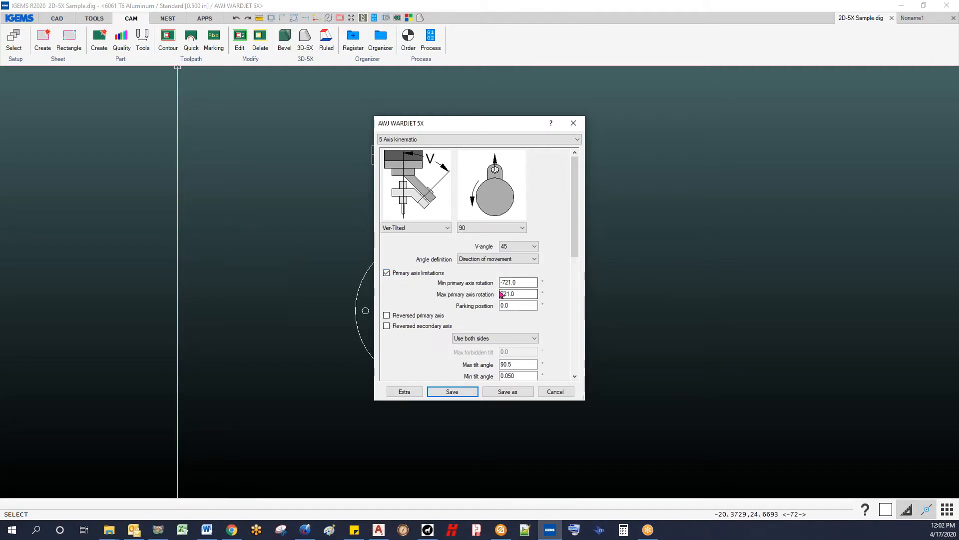
pyautogui.click(415, 274)
pyautogui.scroll(-2, 576, 215)
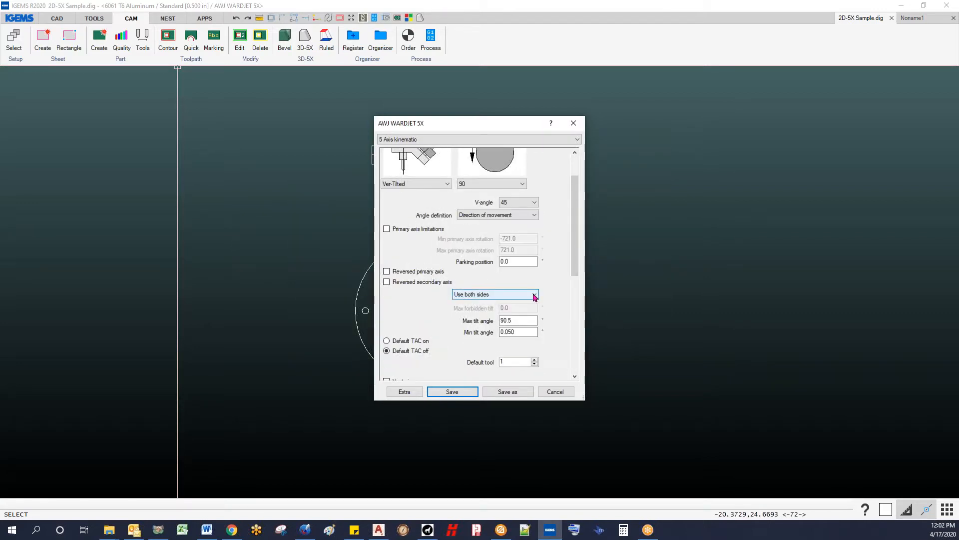
pyautogui.click(535, 295)
pyautogui.click(534, 296)
pyautogui.click(533, 296)
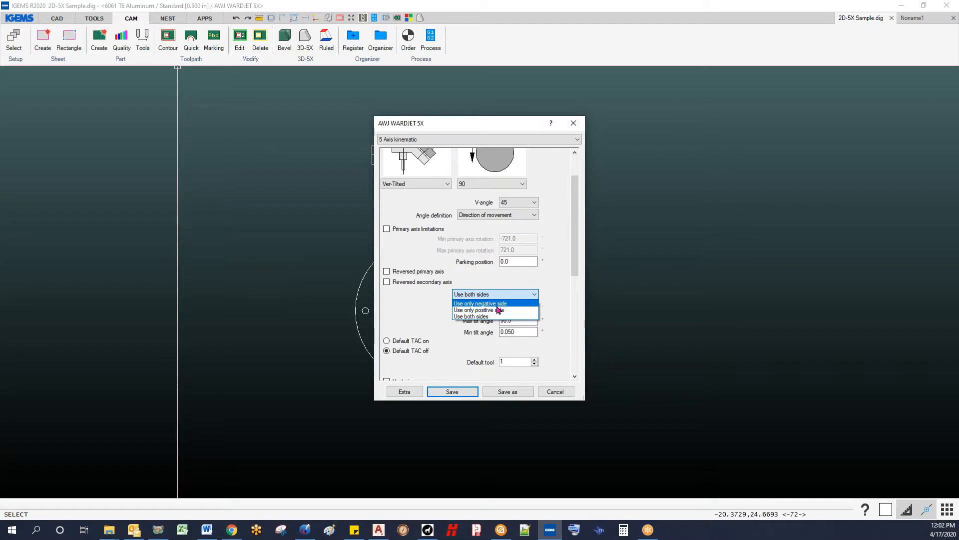
pyautogui.click(492, 317)
pyautogui.doubleClick(524, 320)
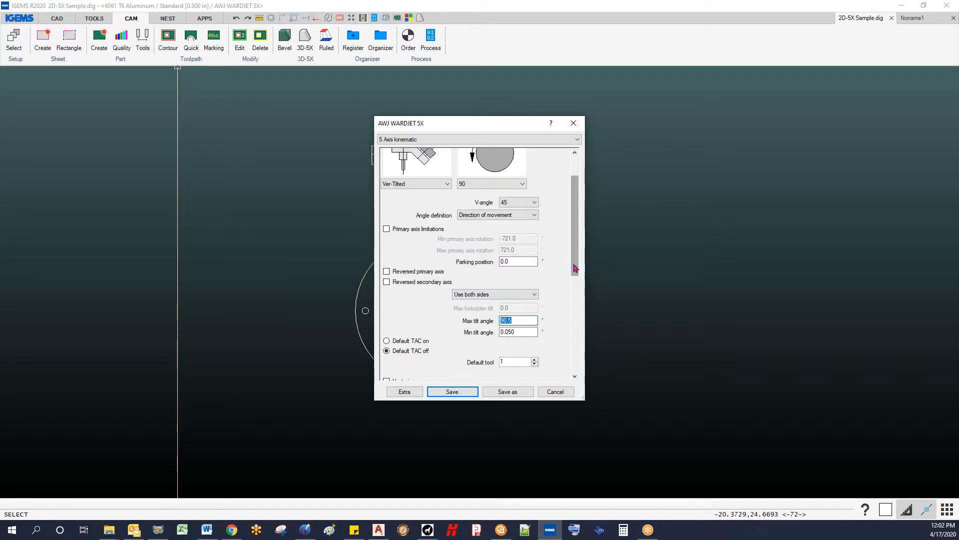
pyautogui.moveTo(574, 263); pyautogui.dragTo(574, 240)
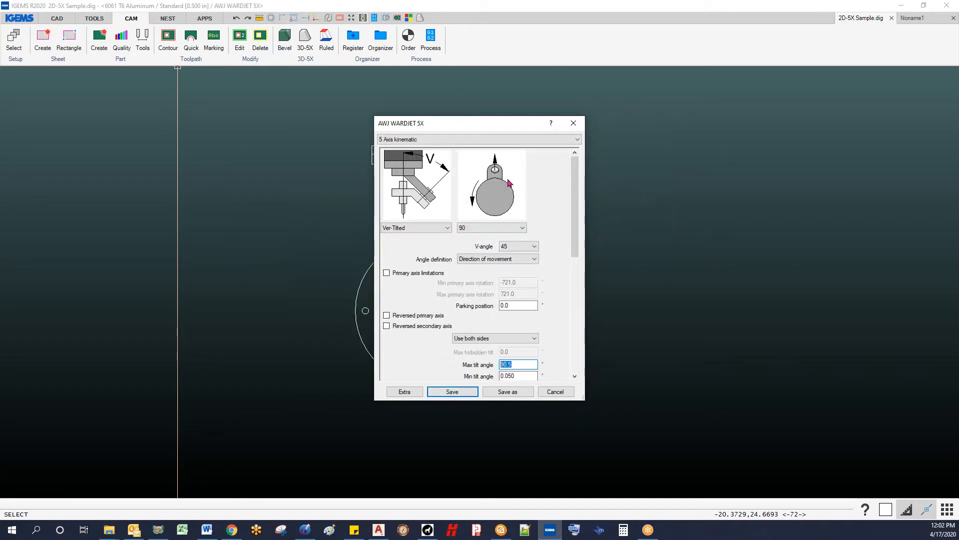
# Save the AWJ WARDJET 5X machine settings and accept the machine and material selection
pyautogui.click(452, 392)
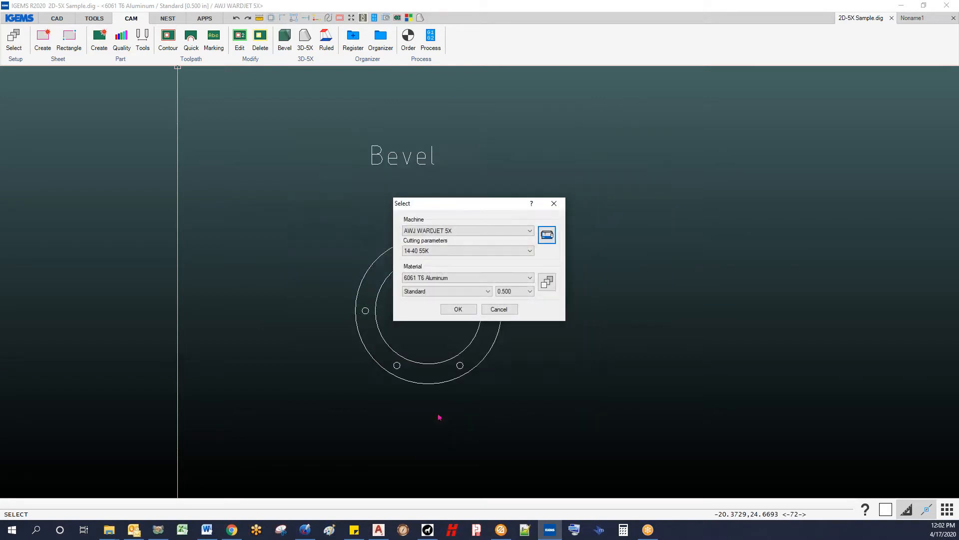
pyautogui.click(451, 309)
pyautogui.moveTo(450, 310); pyautogui.dragTo(370, 314, button='middle')
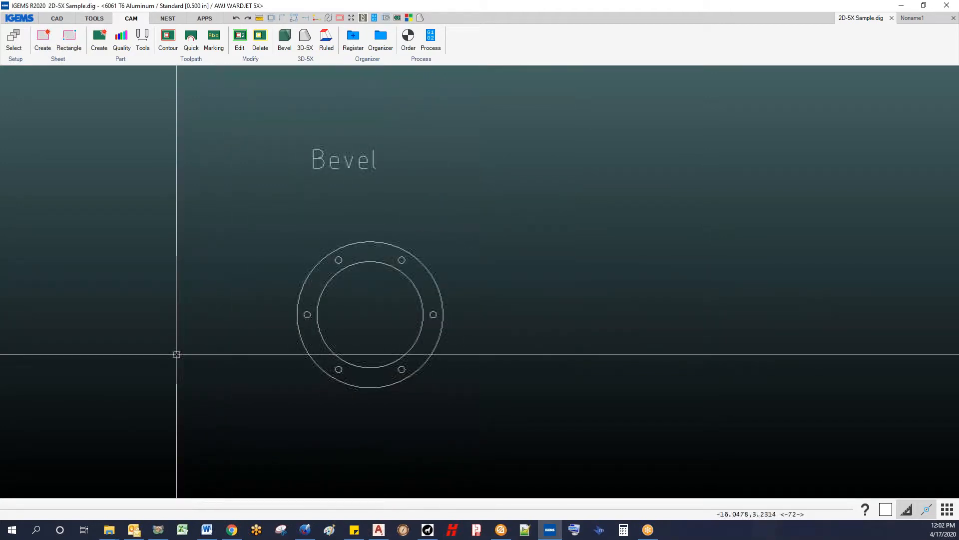
# Switch to File Explorer and open the IGEMS_R2020 folder in Program Files (x86) on the C: drive
pyautogui.moveTo(110, 533)
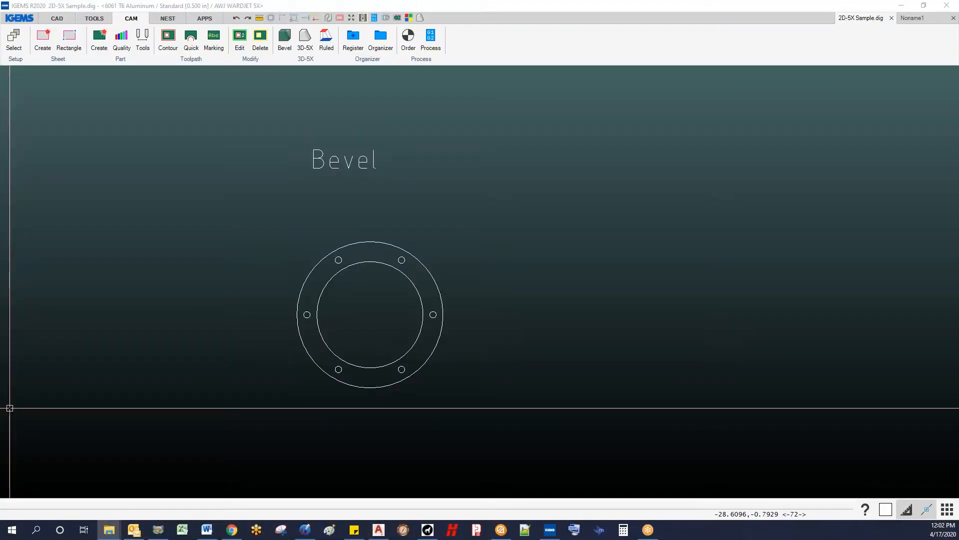
pyautogui.moveTo(0, 30); pyautogui.dragTo(442, 19)
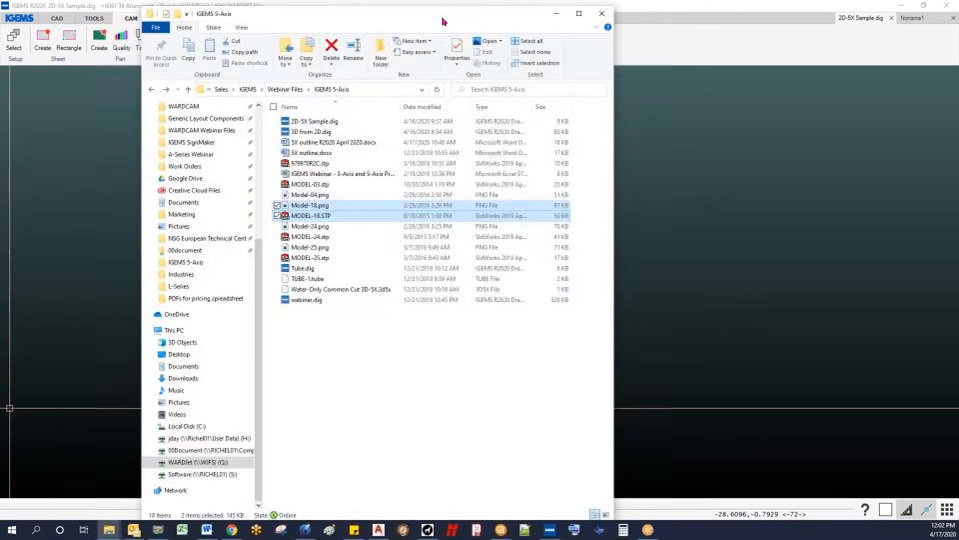
pyautogui.click(201, 425)
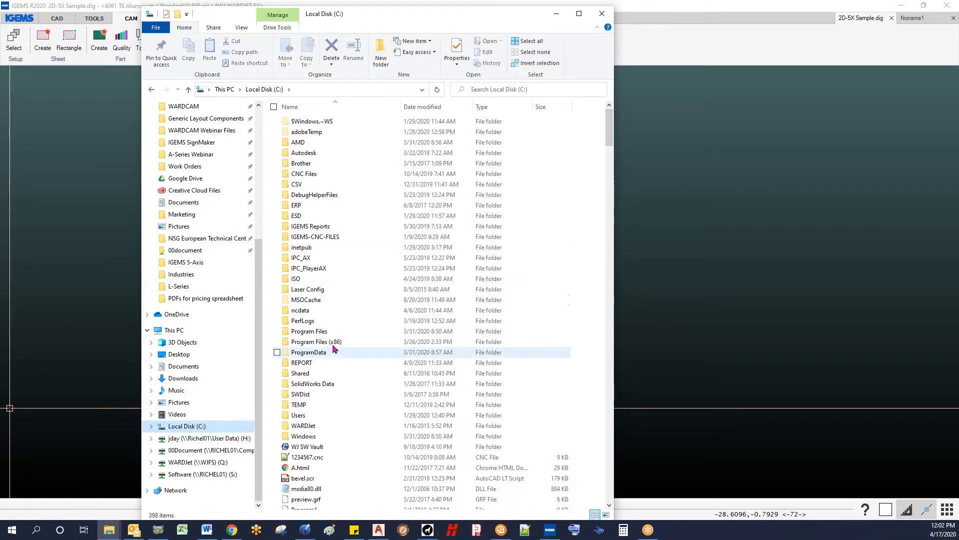
pyautogui.doubleClick(332, 342)
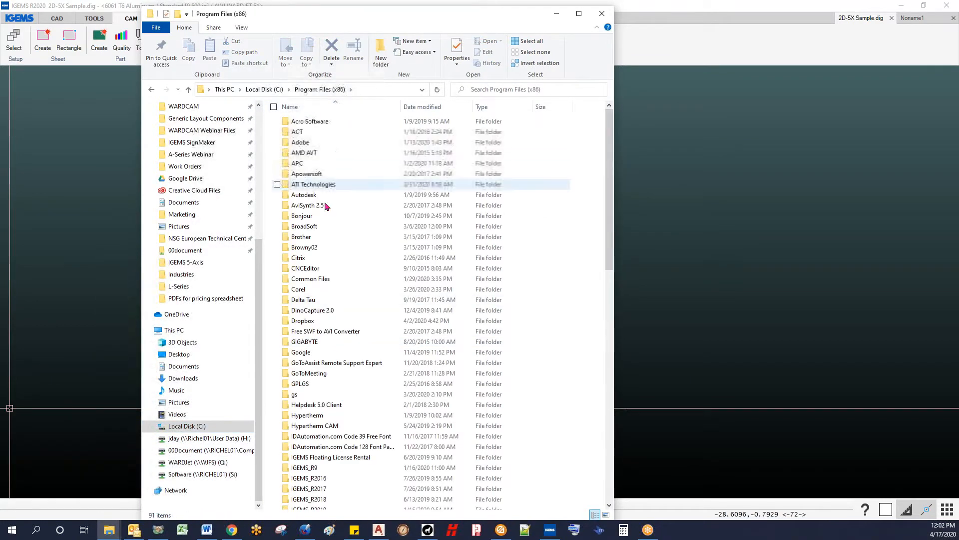
pyautogui.scroll(-3, 330, 418)
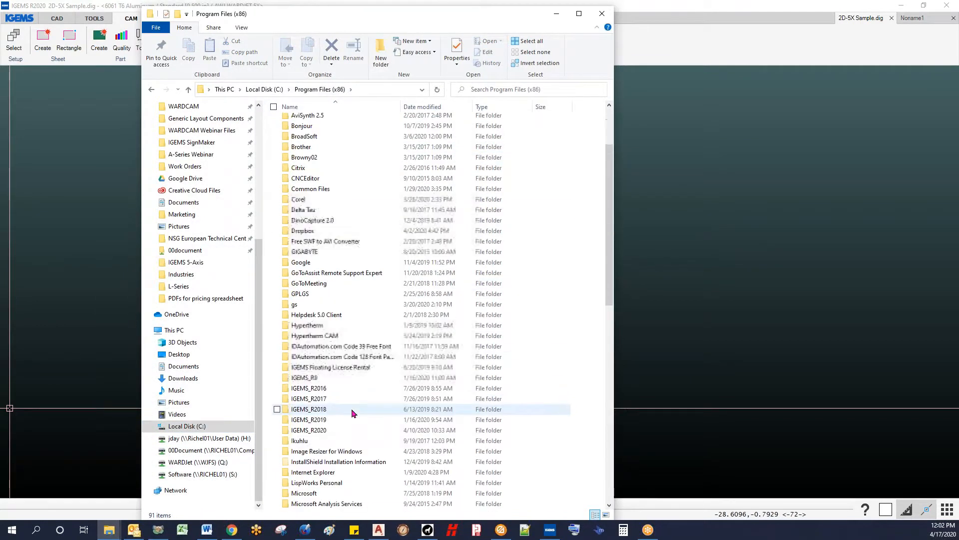
pyautogui.doubleClick(330, 431)
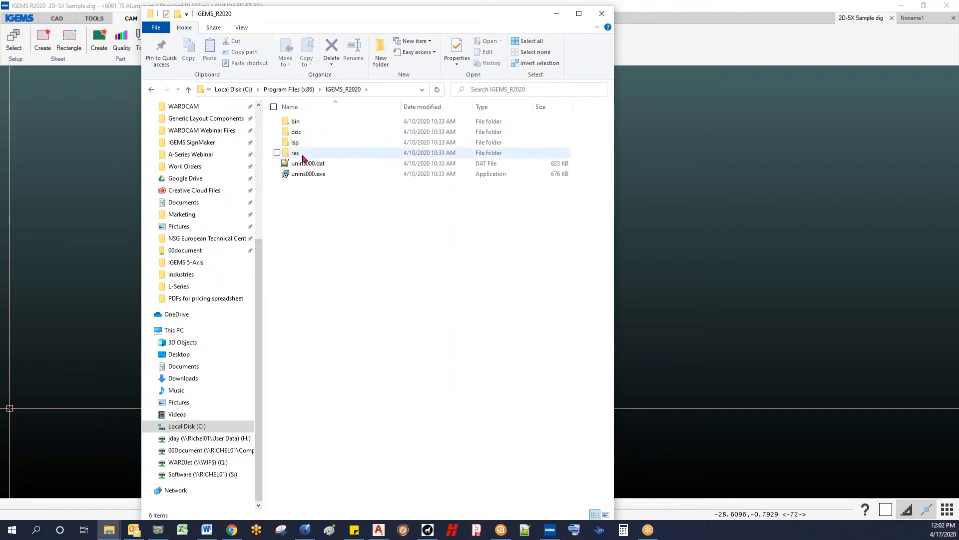
# Open the res\Sim3d\Override folder, examine the machine simulation files and minimize File Explorer
pyautogui.doubleClick(300, 153)
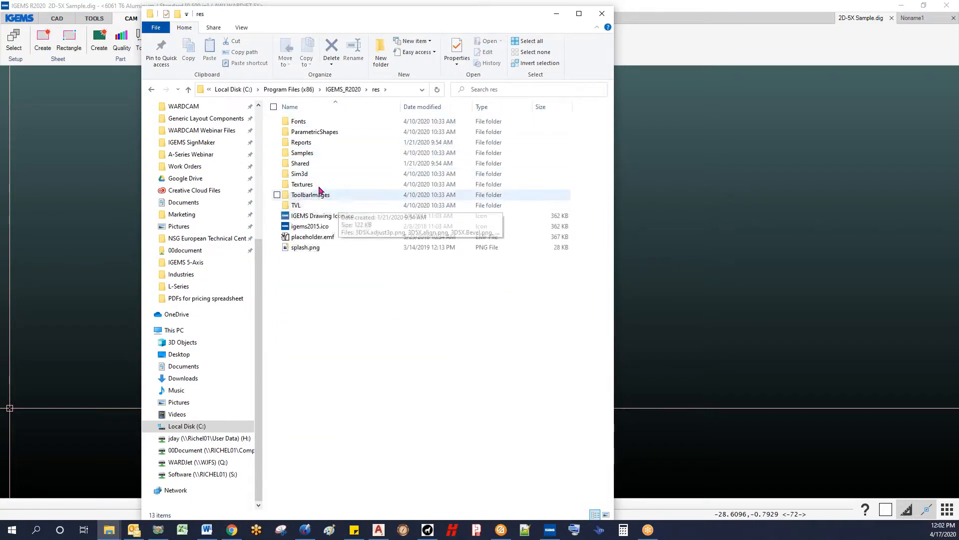
pyautogui.doubleClick(313, 176)
pyautogui.click(310, 122)
pyautogui.doubleClick(309, 122)
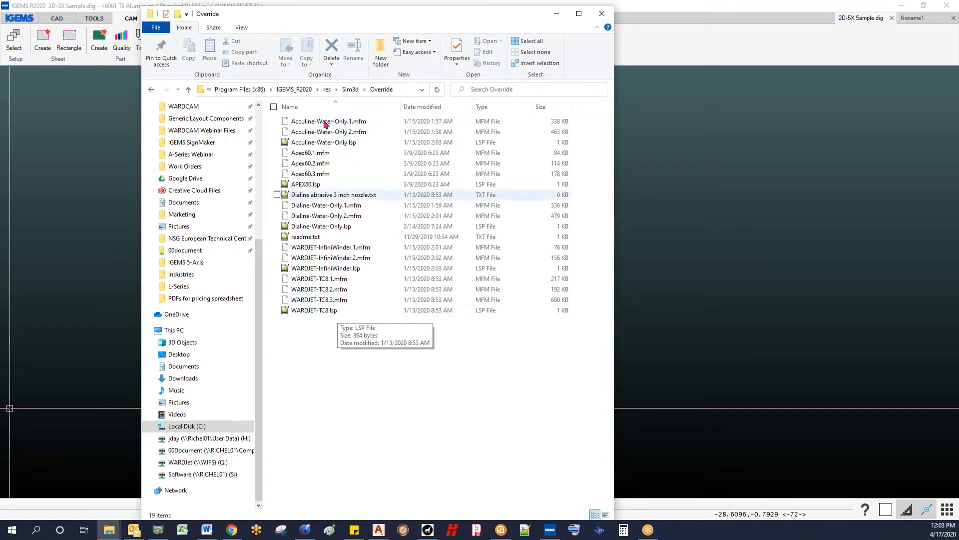
pyautogui.click(556, 17)
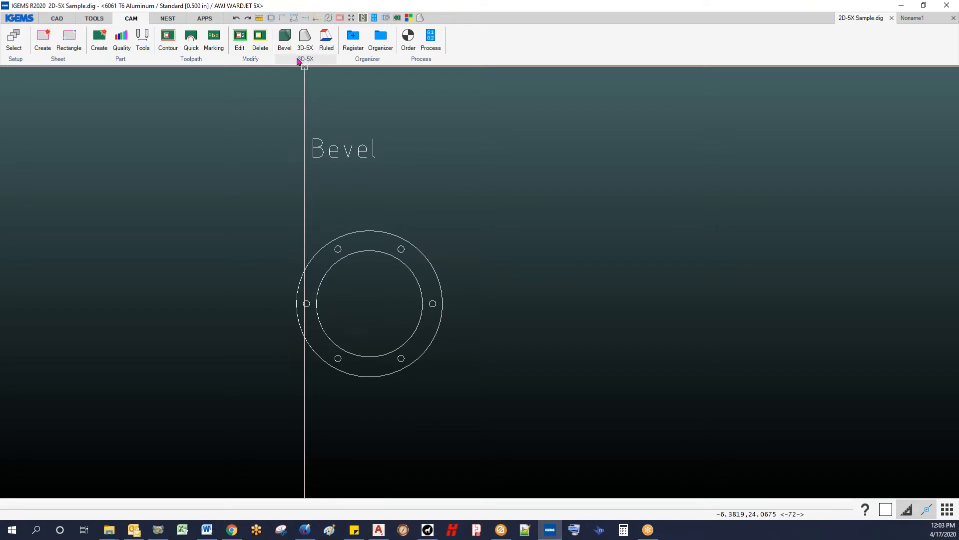
# Create a part from the flange ring and its bolt holes, keeping Medium quality for all contours
pyautogui.click(99, 37)
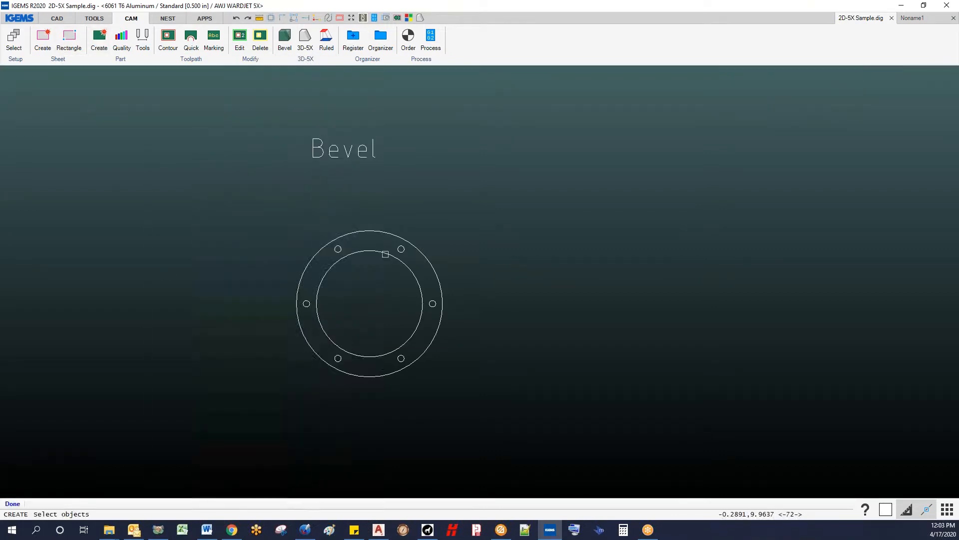
pyautogui.moveTo(236, 201); pyautogui.dragTo(461, 408)
pyautogui.rightClick(462, 408)
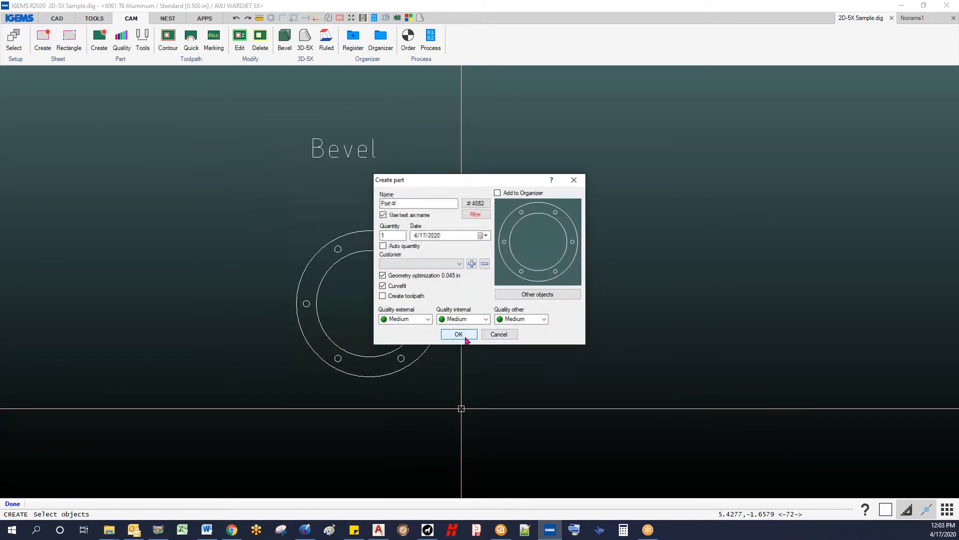
pyautogui.click(463, 336)
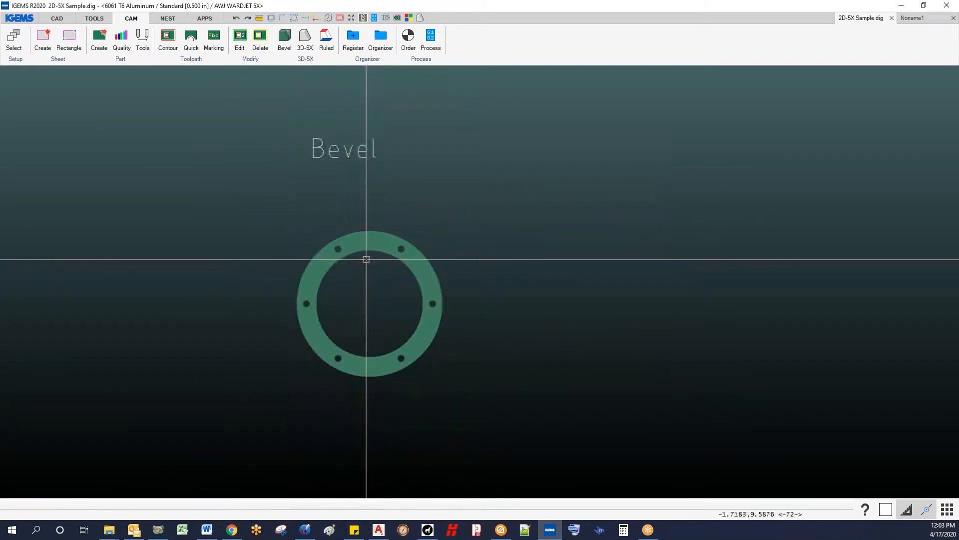
# Open the flange part in the 3D-5X bevel environment
pyautogui.click(284, 39)
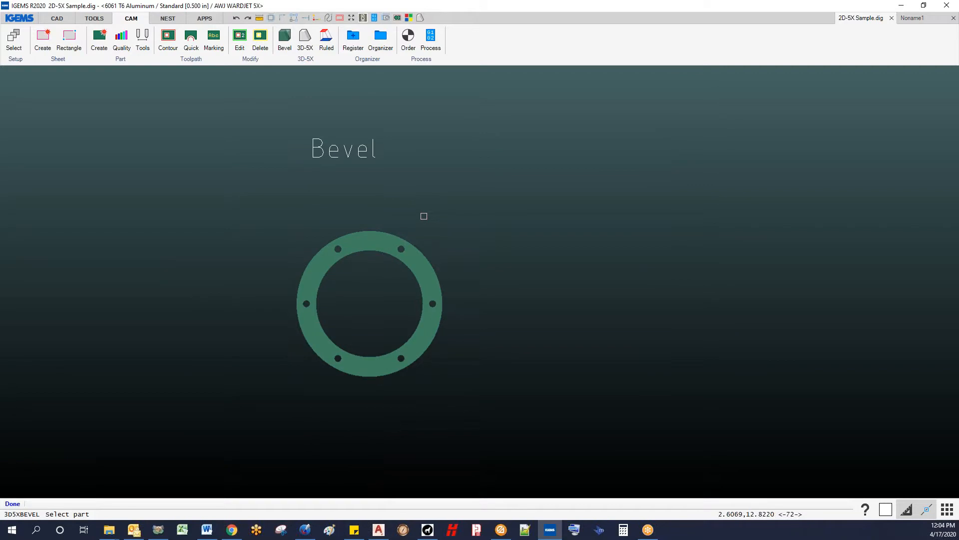
pyautogui.click(398, 235)
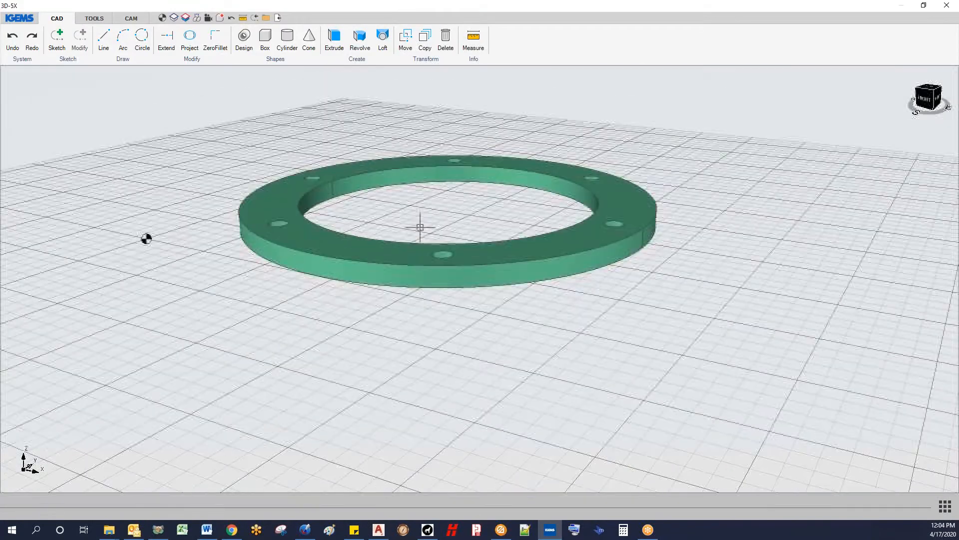
pyautogui.moveTo(419, 228); pyautogui.dragTo(420, 257, button='middle')
pyautogui.scroll(3, 419, 257)
pyautogui.moveTo(355, 307); pyautogui.dragTo(385, 300, button='middle')
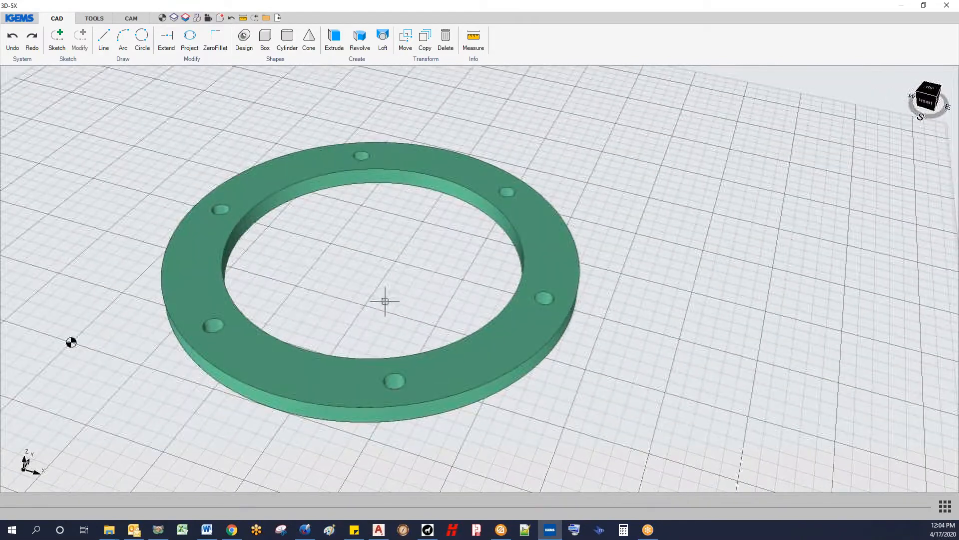
# Start a bevel on the flange's top face using the partial top bevel with A 45° and B 0.25 in
pyautogui.click(133, 20)
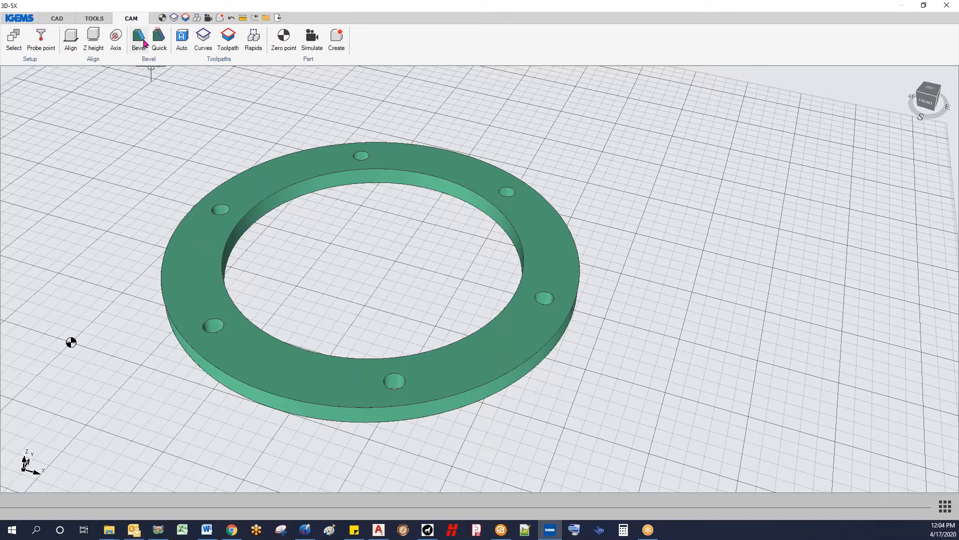
pyautogui.click(139, 40)
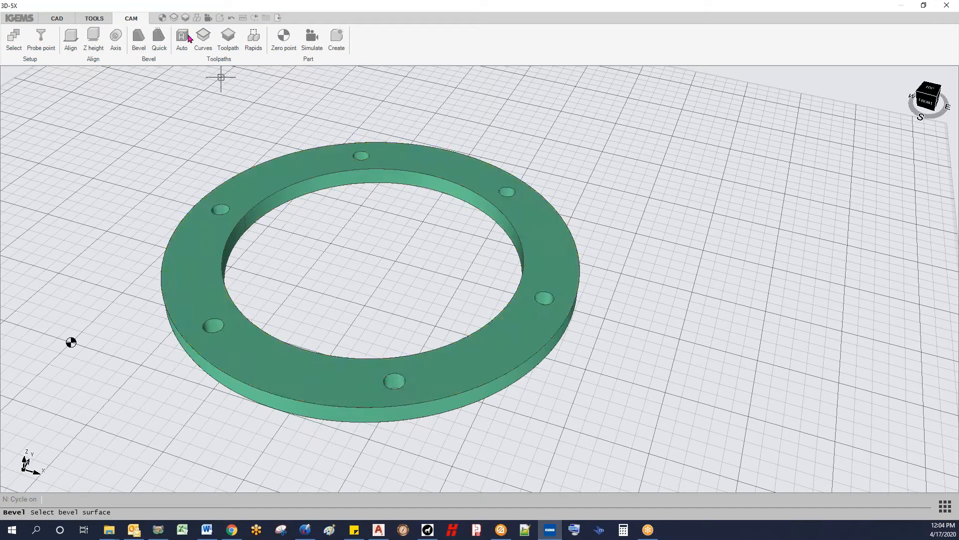
pyautogui.click(195, 274)
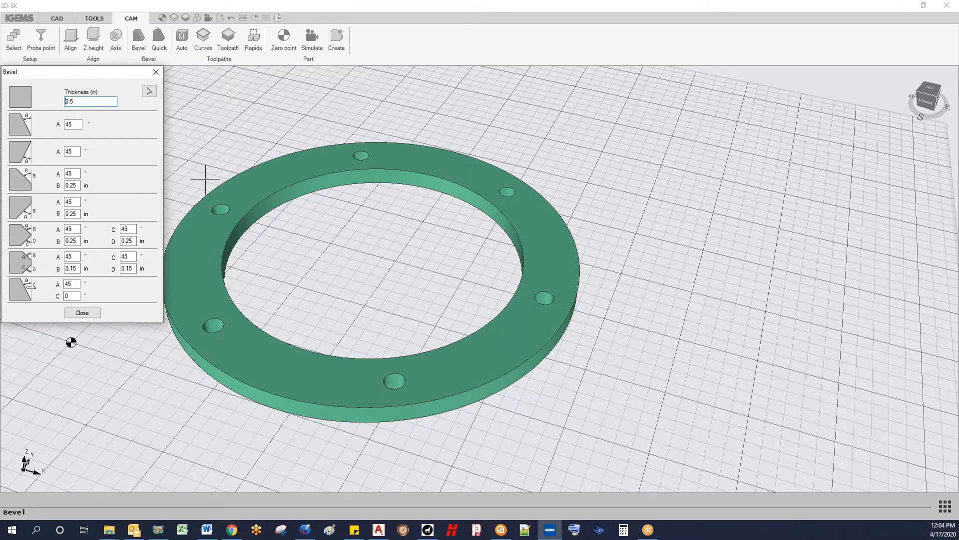
pyautogui.moveTo(205, 179); pyautogui.dragTo(259, 145, button='middle')
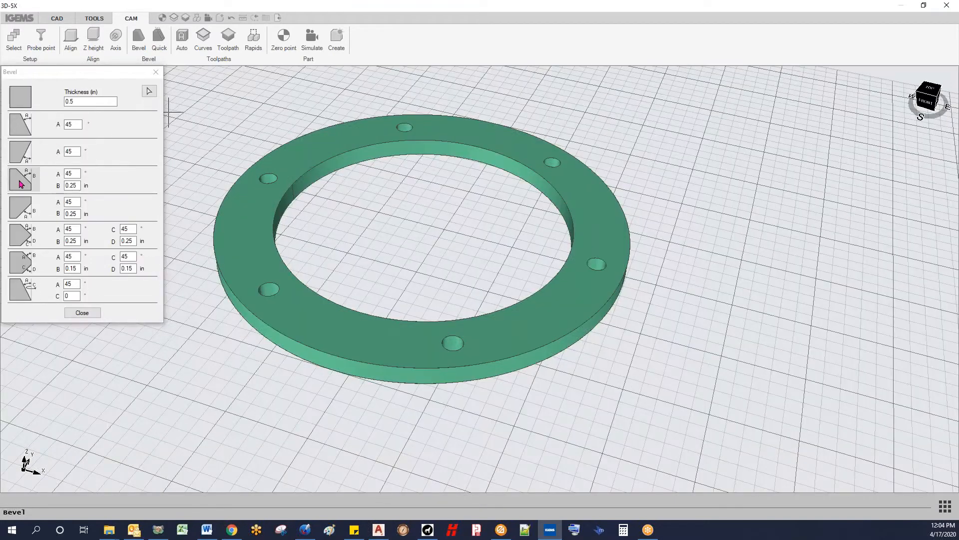
pyautogui.click(75, 173)
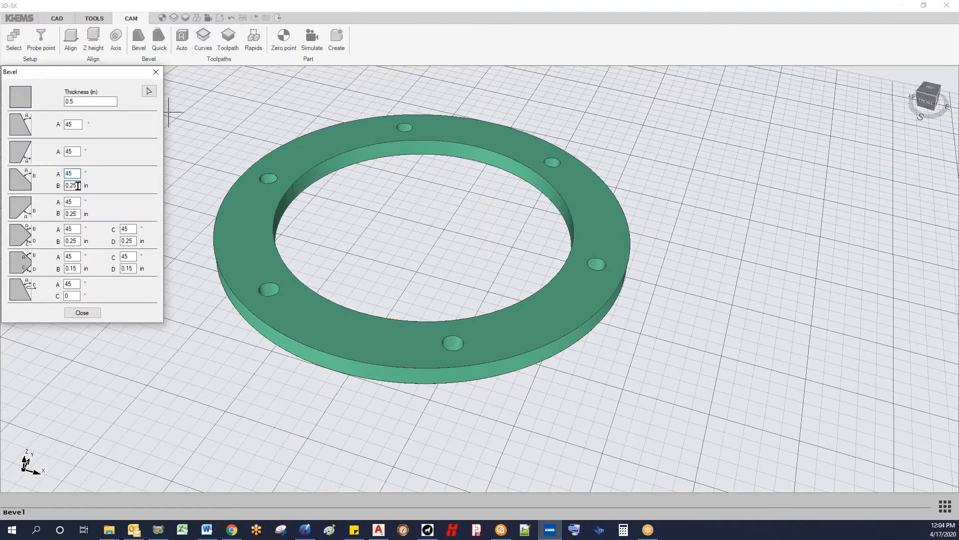
pyautogui.click(26, 184)
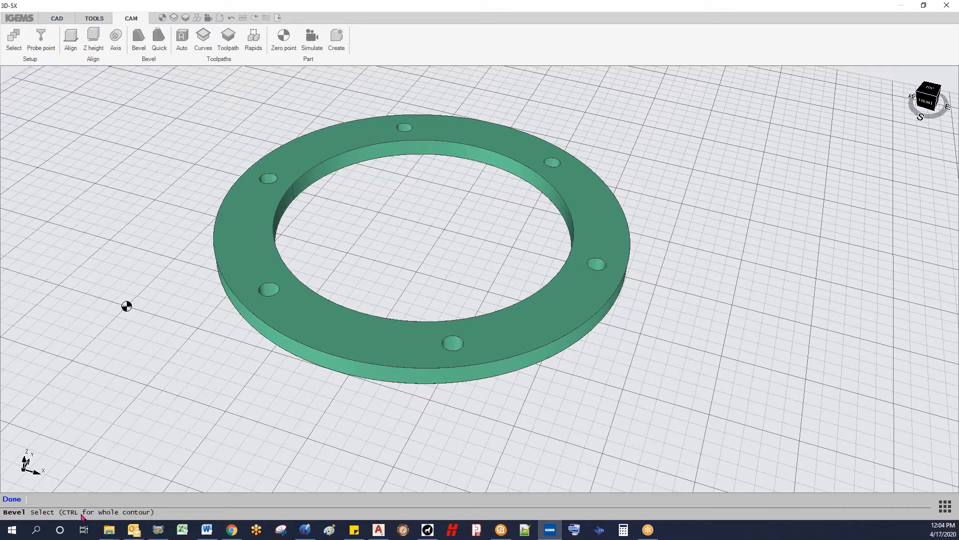
# Apply the 45° top bevel to the two bolt holes nearest the front of the flange
pyautogui.scroll(6, 274, 310)
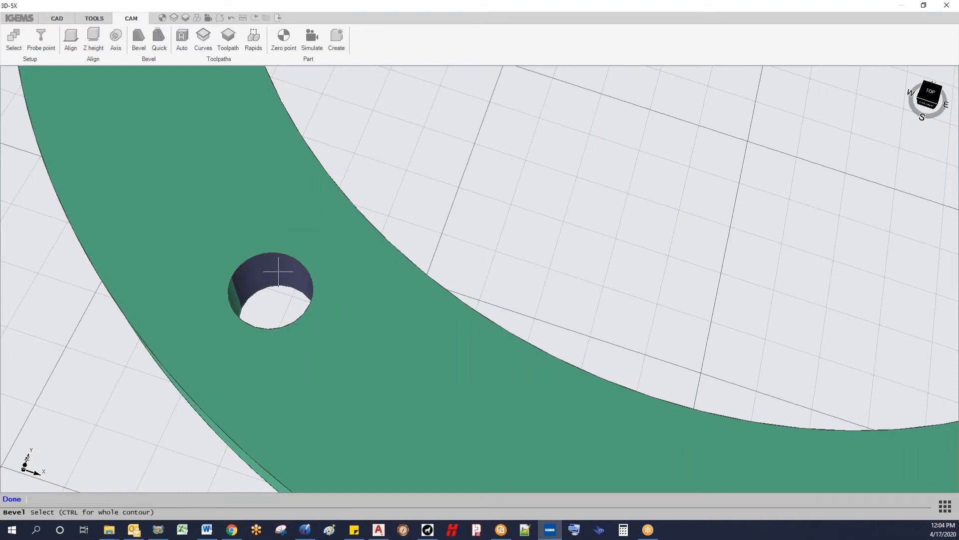
pyautogui.click(278, 270)
pyautogui.moveTo(277, 270)
pyautogui.mouseDown(button='middle')
pyautogui.moveTo(188, 240)
pyautogui.moveTo(166, 208)
pyautogui.moveTo(128, 248)
pyautogui.moveTo(132, 320)
pyautogui.moveTo(190, 307)
pyautogui.moveTo(189, 336)
pyautogui.moveTo(261, 321)
pyautogui.moveTo(343, 177)
pyautogui.moveTo(349, 240)
pyautogui.moveTo(250, 165)
pyautogui.moveTo(215, 150)
pyautogui.moveTo(199, 160)
pyautogui.mouseUp(button='middle')
pyautogui.scroll(-3, 257, 322)
pyautogui.scroll(5, 550, 312)
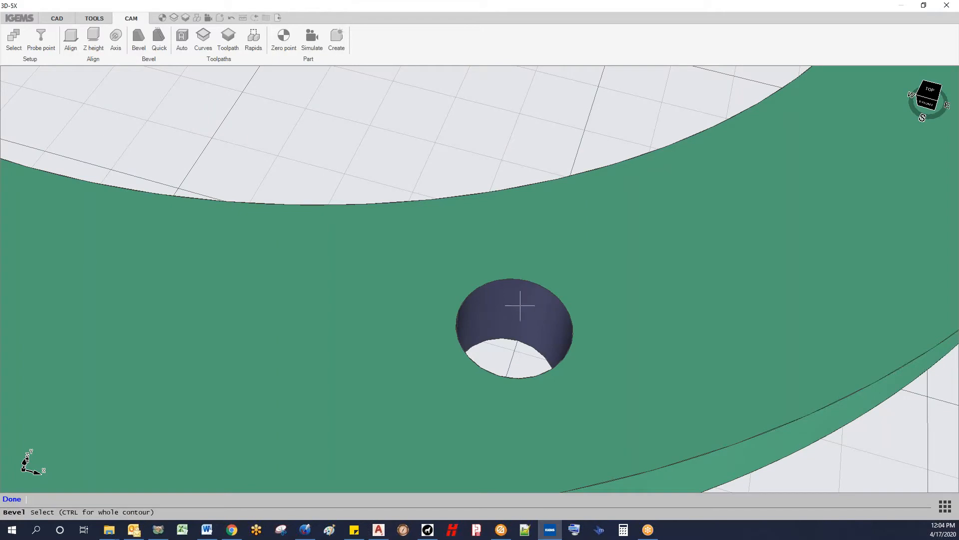
pyautogui.scroll(-5, 517, 304)
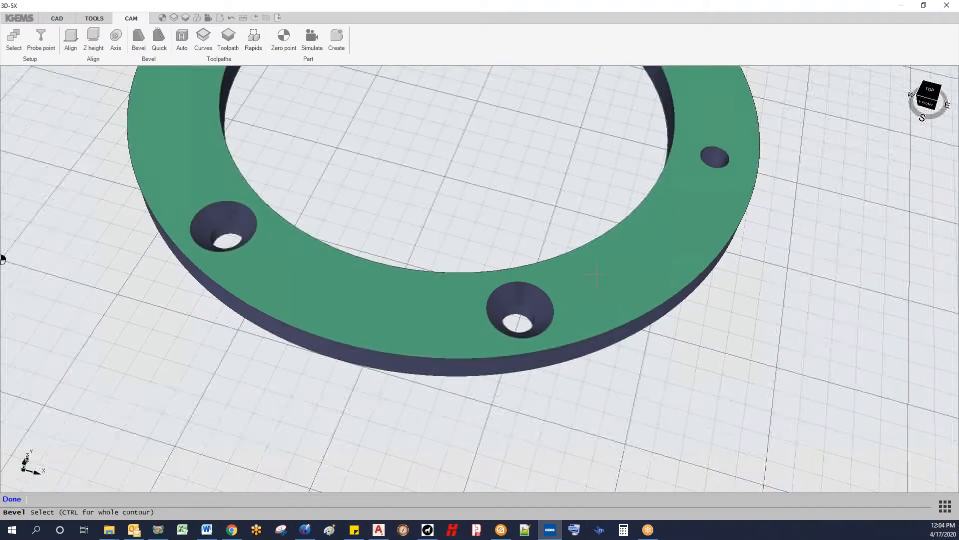
# Apply the same top bevel to the remaining four bolt holes and finish the Bevel command
pyautogui.moveTo(614, 245); pyautogui.dragTo(472, 386, button='middle')
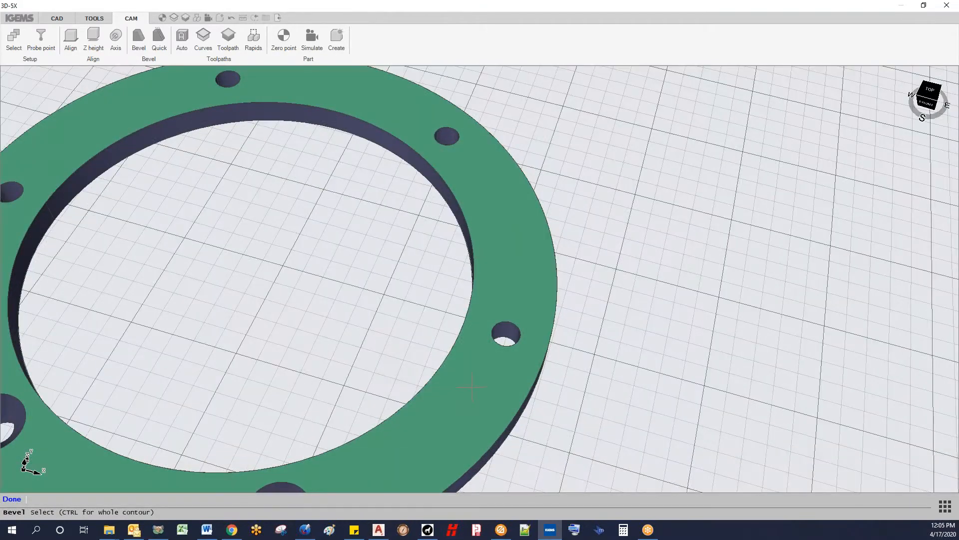
pyautogui.click(505, 331)
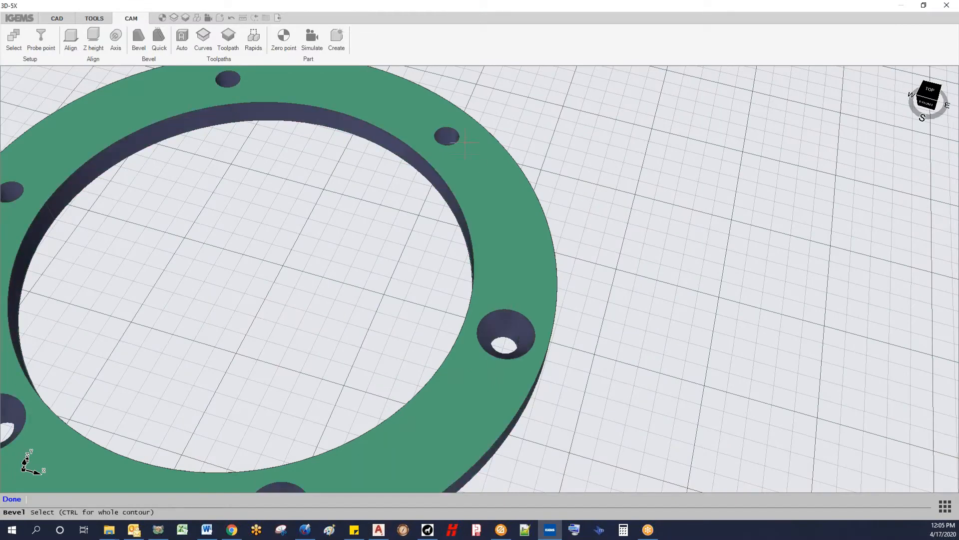
pyautogui.click(447, 136)
pyautogui.scroll(-5, 396, 194)
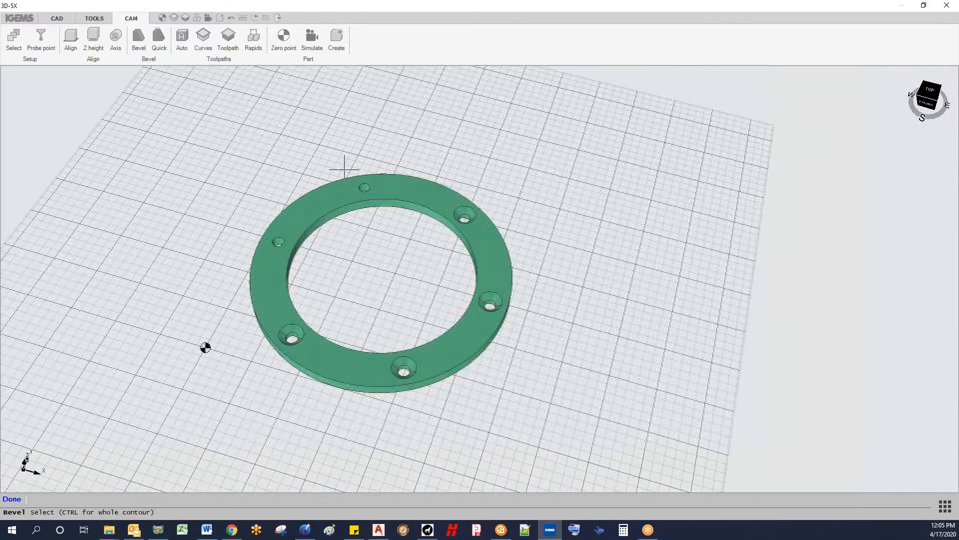
pyautogui.scroll(8, 358, 175)
pyautogui.click(352, 183)
pyautogui.click(167, 299)
pyautogui.scroll(-5, 225, 337)
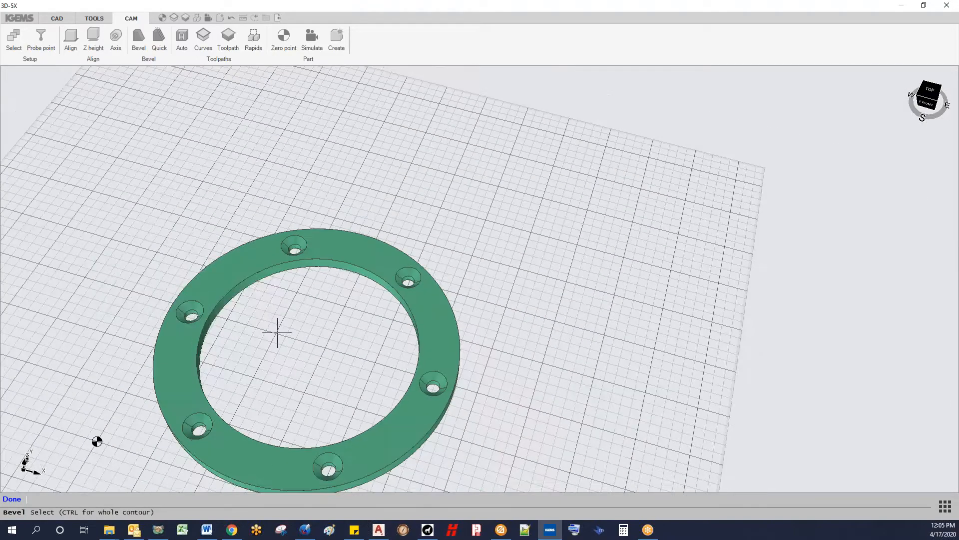
pyautogui.moveTo(274, 332); pyautogui.dragTo(188, 372, button='middle')
pyautogui.click(13, 500)
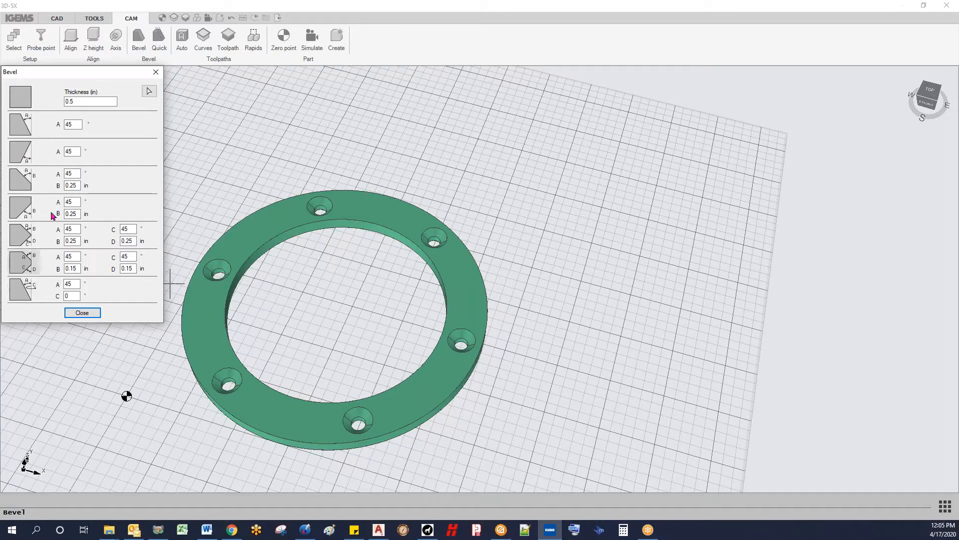
pyautogui.click(80, 313)
# Generate automatic toolpaths for all contours with tilted piercing, a 0.250 in lead-in, zero lead-out and overcut, and Ruled enabled
pyautogui.scroll(-3, 265, 345)
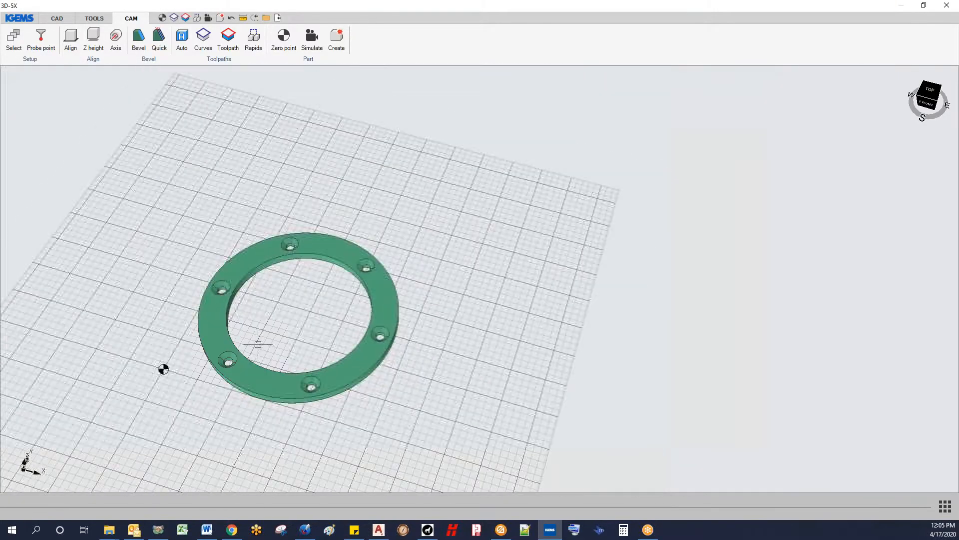
pyautogui.scroll(4, 257, 343)
pyautogui.moveTo(263, 346); pyautogui.dragTo(294, 293, button='middle')
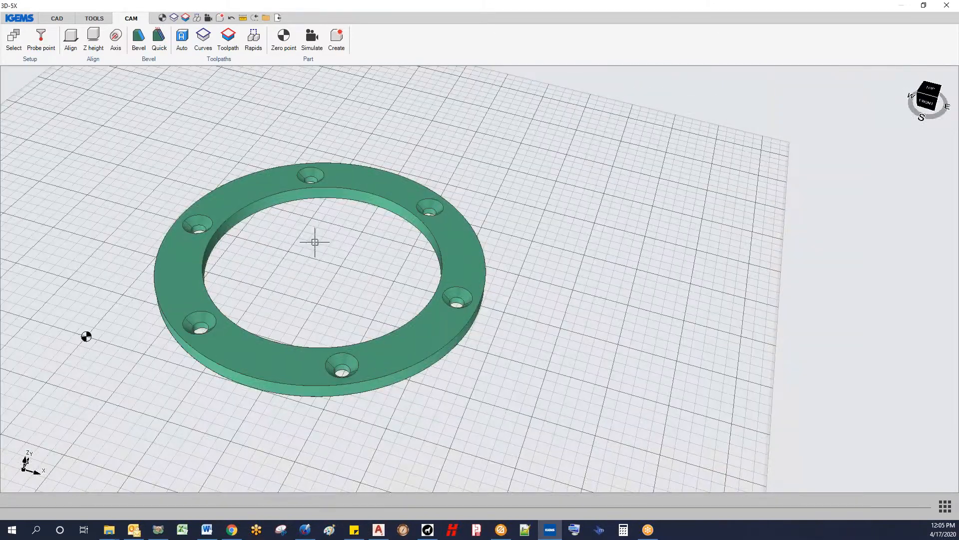
pyautogui.click(182, 40)
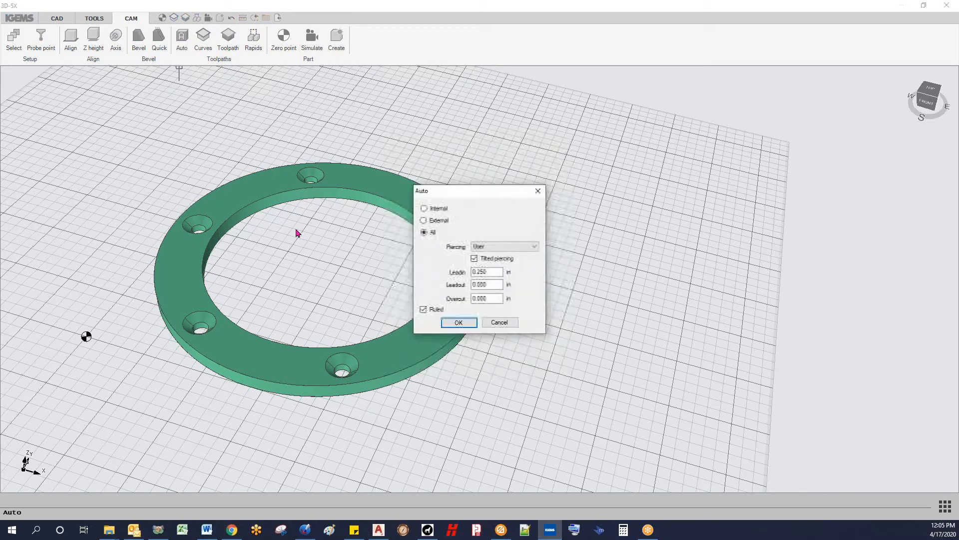
pyautogui.click(459, 323)
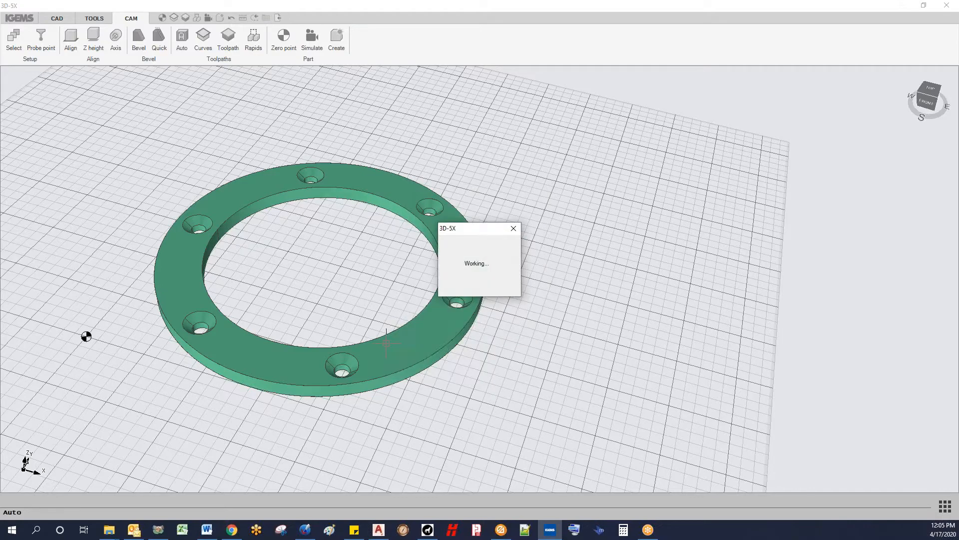
# Examine the generated toolpaths and lead-ins closely around the countersunk bolt holes
pyautogui.scroll(5, 373, 355)
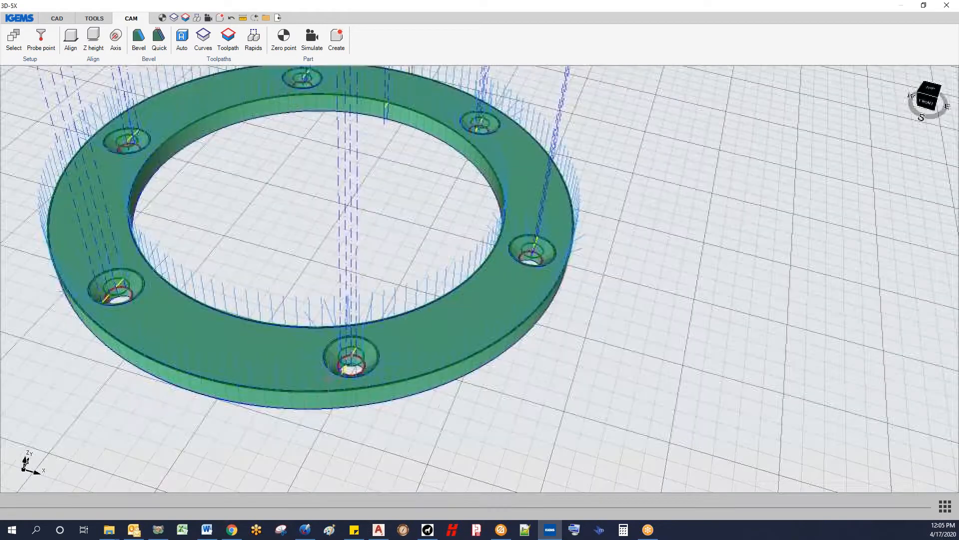
pyautogui.scroll(3, 373, 355)
pyautogui.scroll(-3, 373, 354)
pyautogui.moveTo(373, 355); pyautogui.dragTo(219, 404, button='middle')
pyautogui.scroll(-5, 391, 366)
pyautogui.scroll(6, 406, 302)
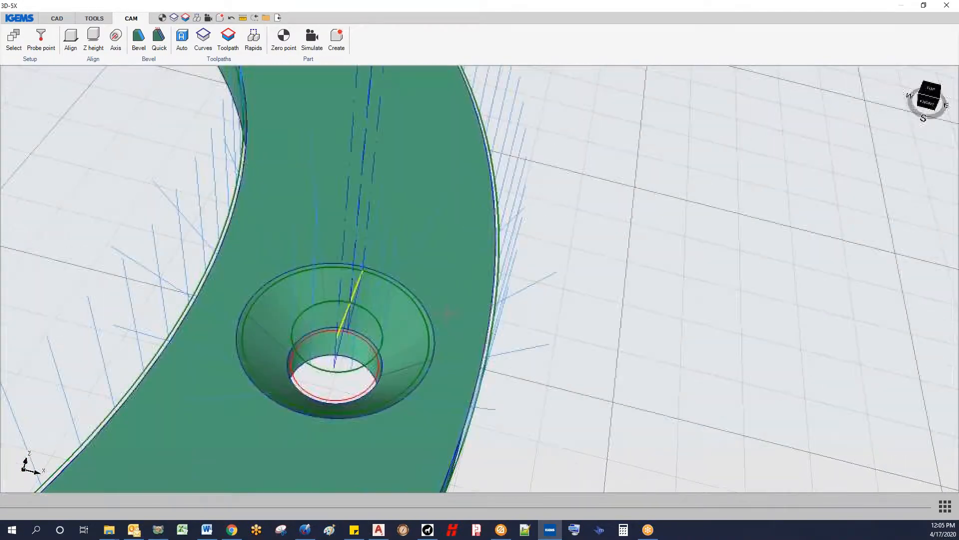
# Inspect the tilted lead-in at the countersunk bolt hole up close, and the rapid moves above the whole flange
pyautogui.scroll(-3, 447, 314)
pyautogui.scroll(-2, 439, 313)
pyautogui.scroll(5, 430, 320)
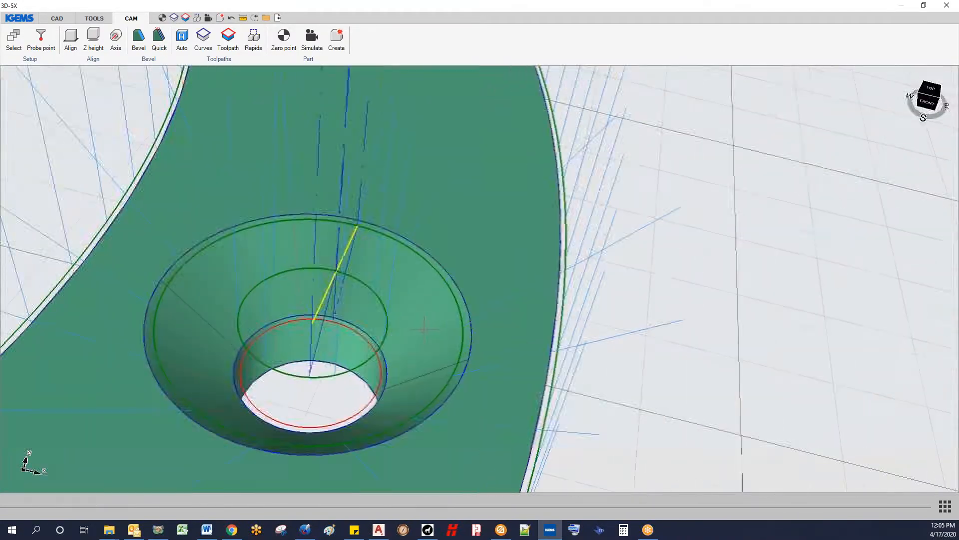
pyautogui.scroll(-8, 424, 329)
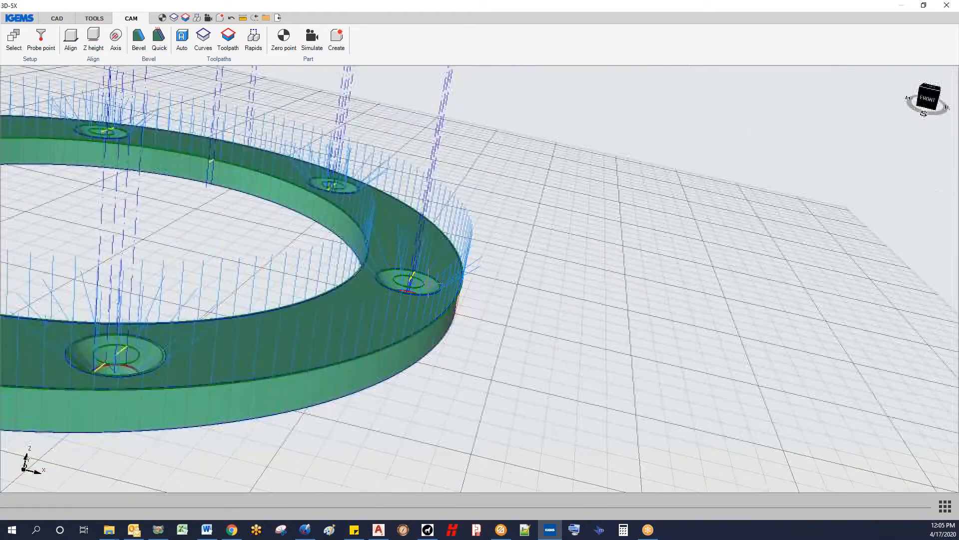
pyautogui.scroll(-1, 384, 286)
pyautogui.moveTo(373, 288); pyautogui.dragTo(350, 350, button='middle')
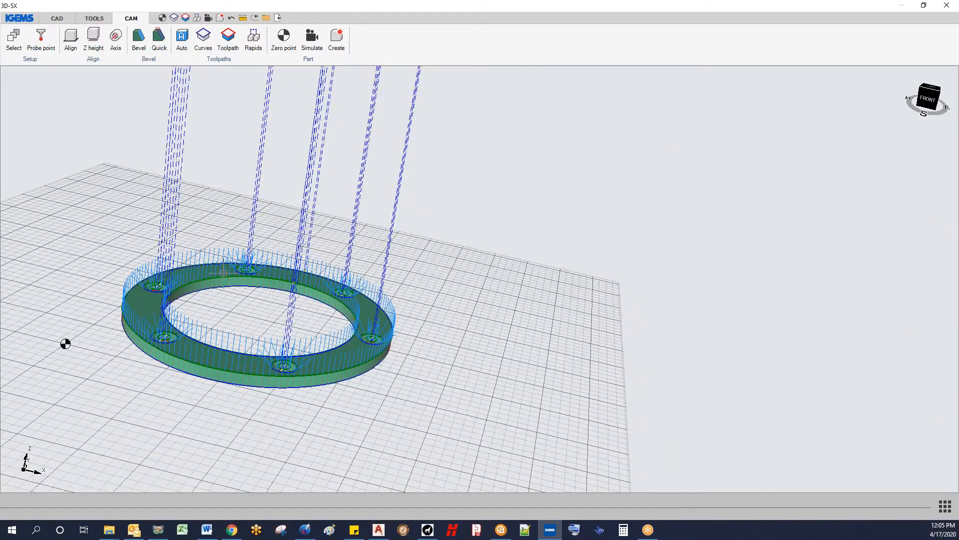
pyautogui.scroll(-3, 261, 275)
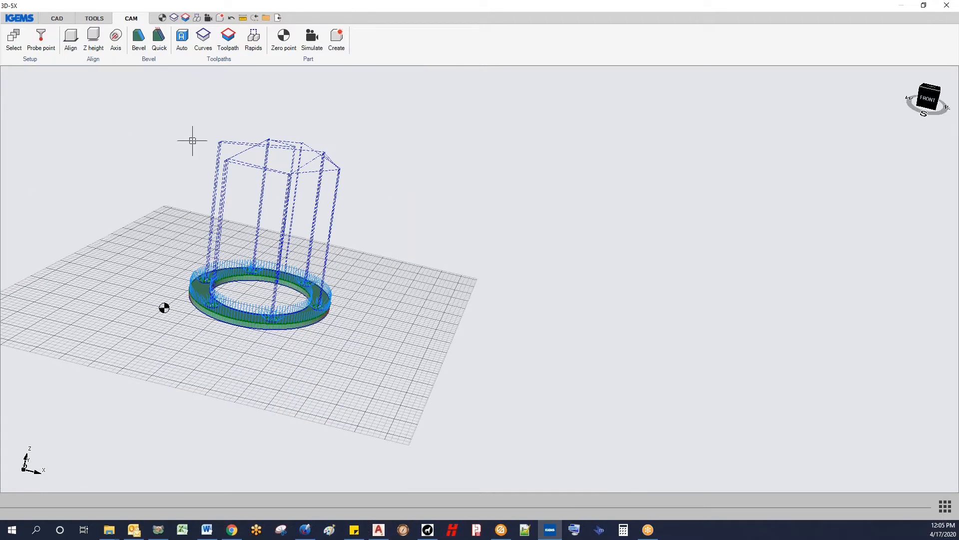
# Undo the automatic toolpath generation on the flange
pyautogui.click(232, 19)
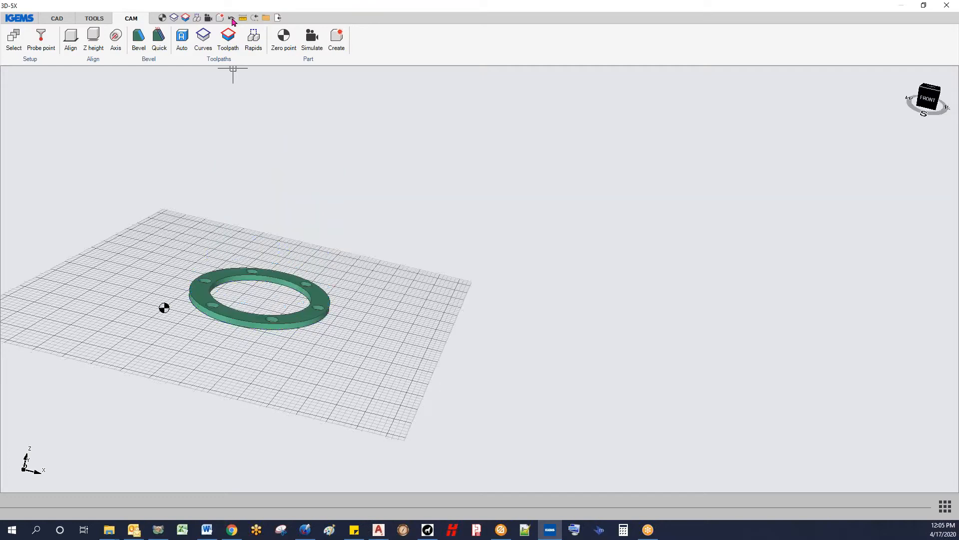
pyautogui.scroll(10, 225, 293)
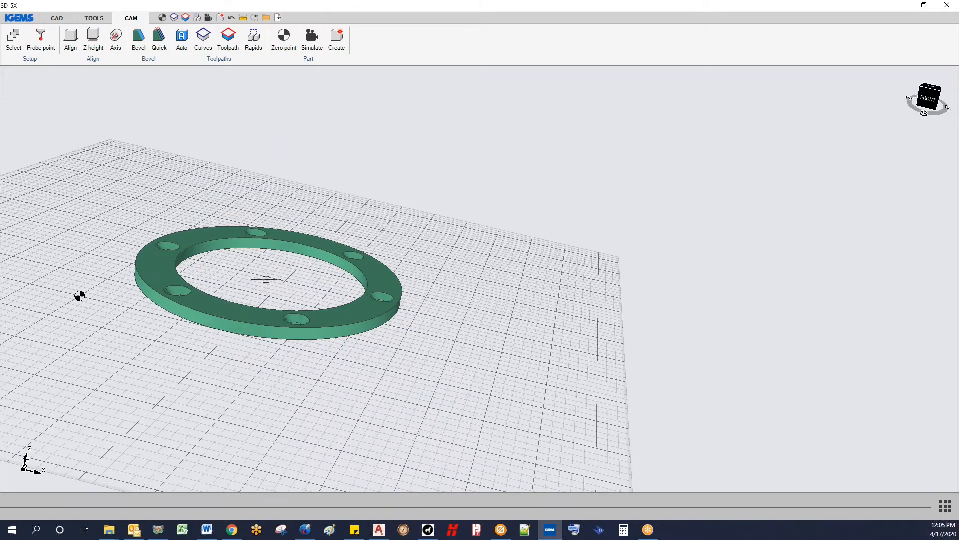
pyautogui.moveTo(373, 277); pyautogui.dragTo(238, 70, button='middle')
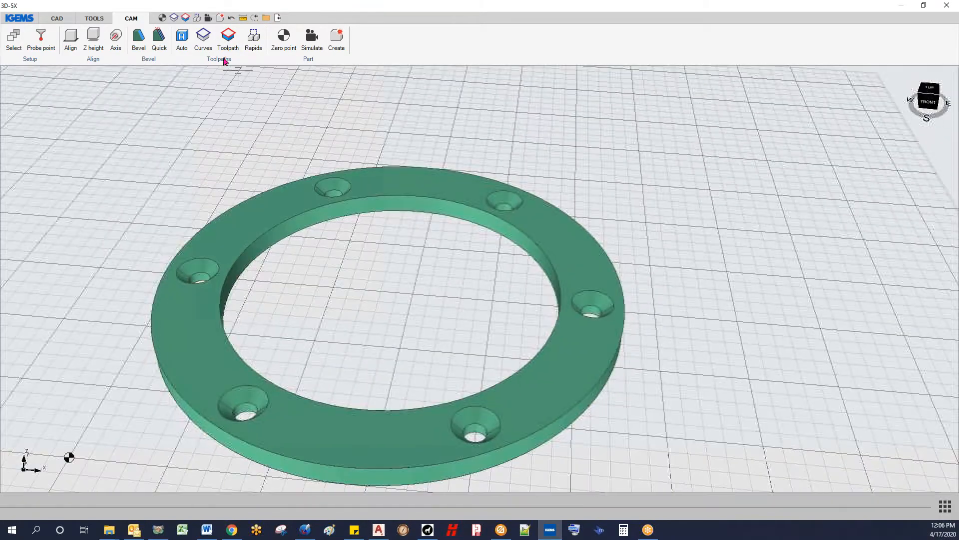
# Generate curves automatically for the flange and step through the listed curves to check which edge each one follows
pyautogui.click(204, 40)
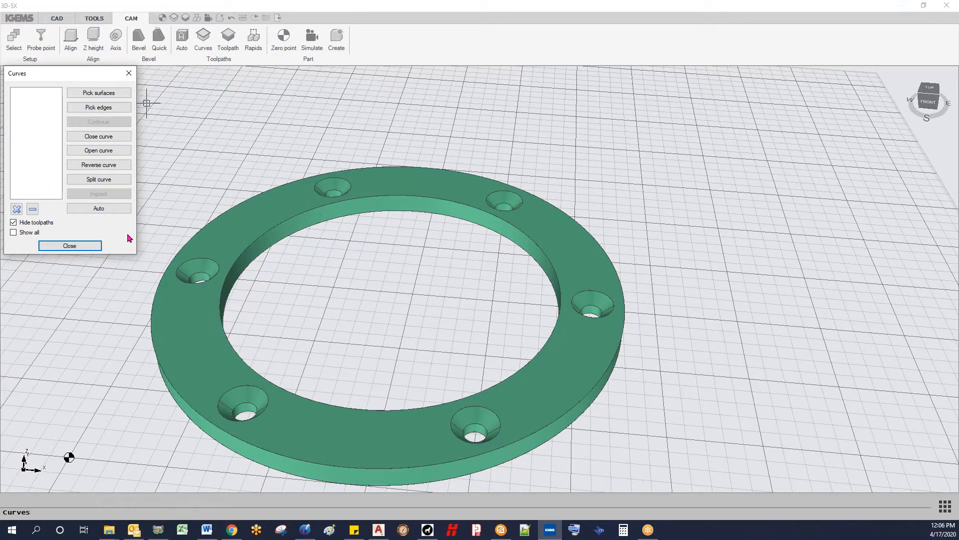
pyautogui.click(102, 210)
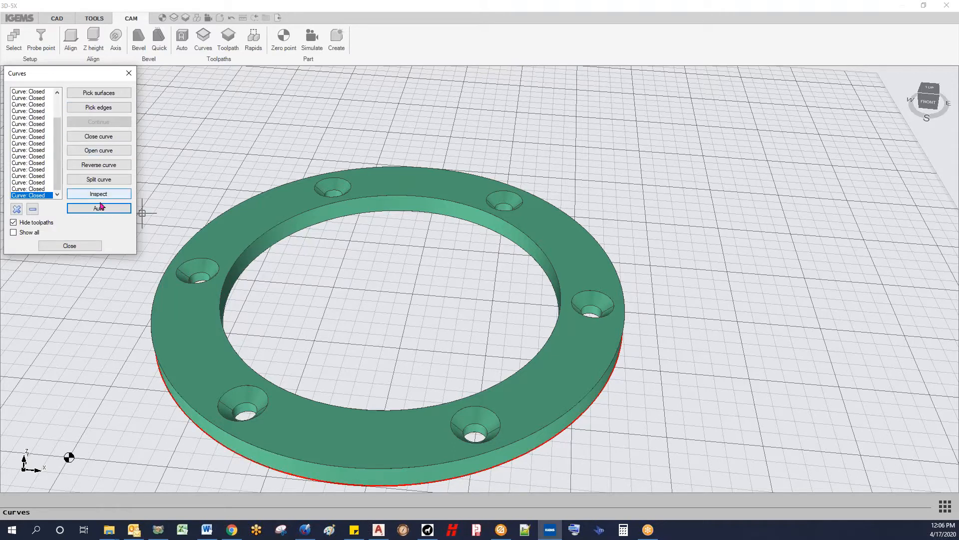
pyautogui.click(37, 92)
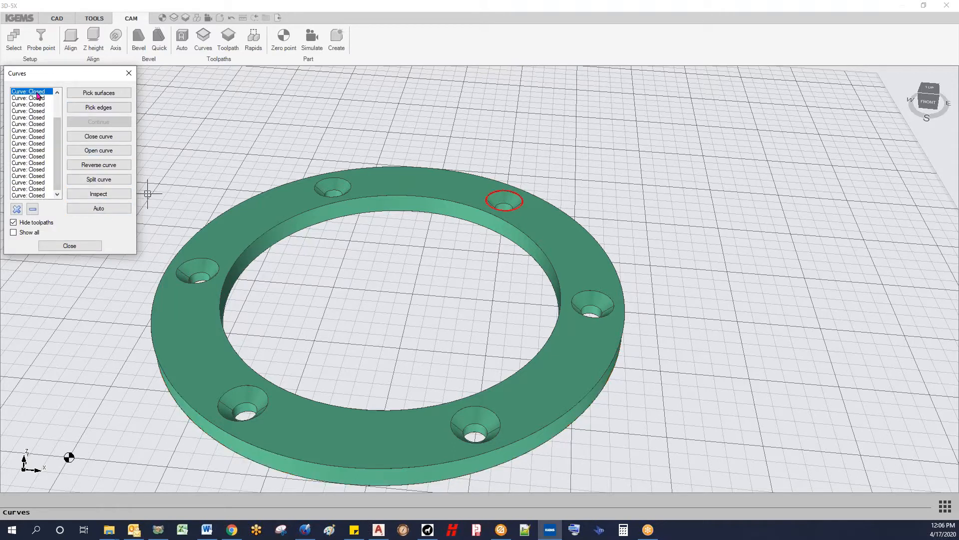
pyautogui.click(38, 98)
pyautogui.click(38, 105)
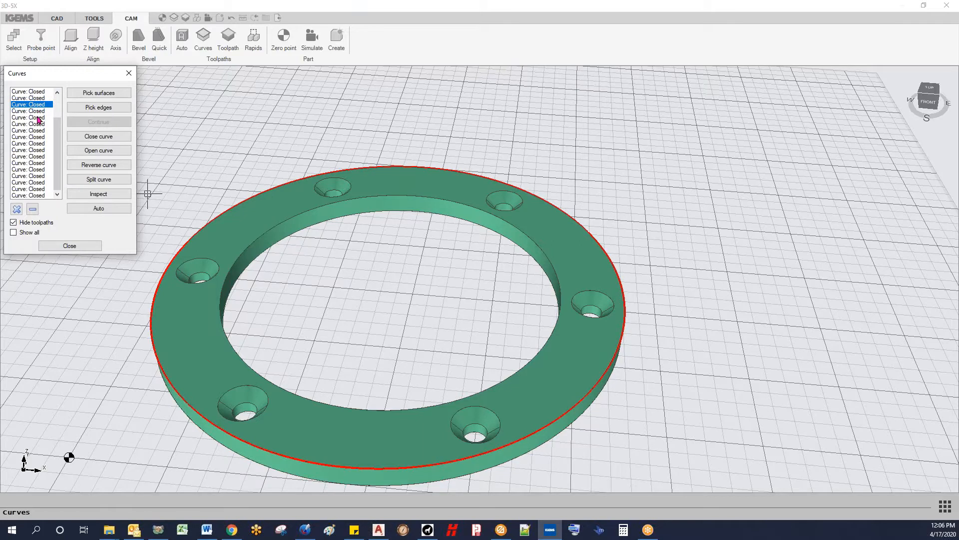
pyautogui.click(37, 111)
pyautogui.click(38, 118)
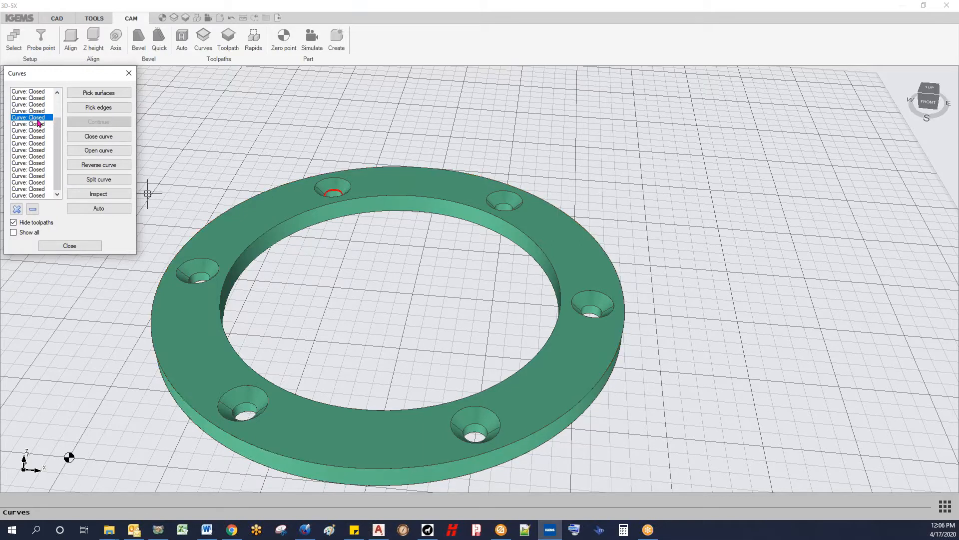
pyautogui.click(37, 125)
pyautogui.click(37, 130)
pyautogui.click(37, 137)
pyautogui.click(37, 144)
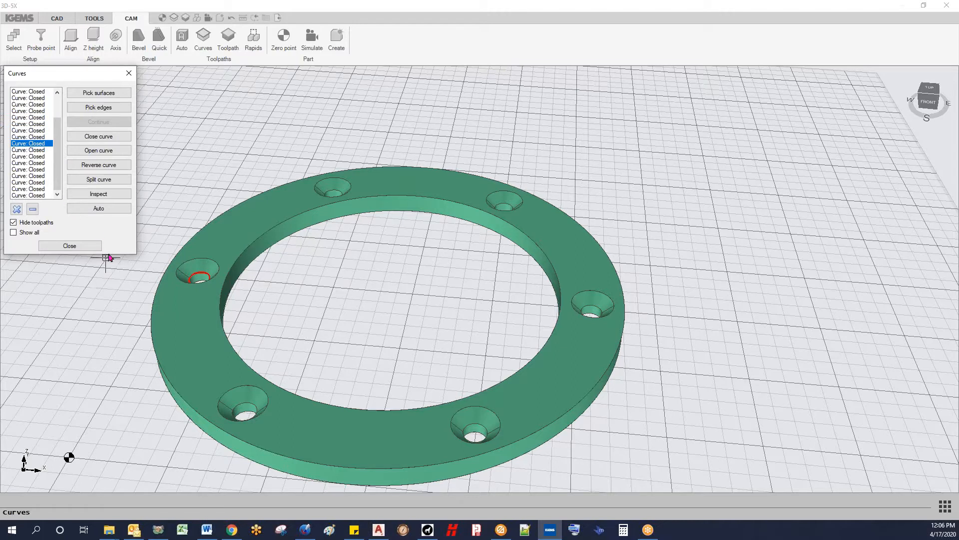
# Delete all the automatic curves and create new ones by picking the flange's flat top and bottom surfaces
pyautogui.click(18, 211)
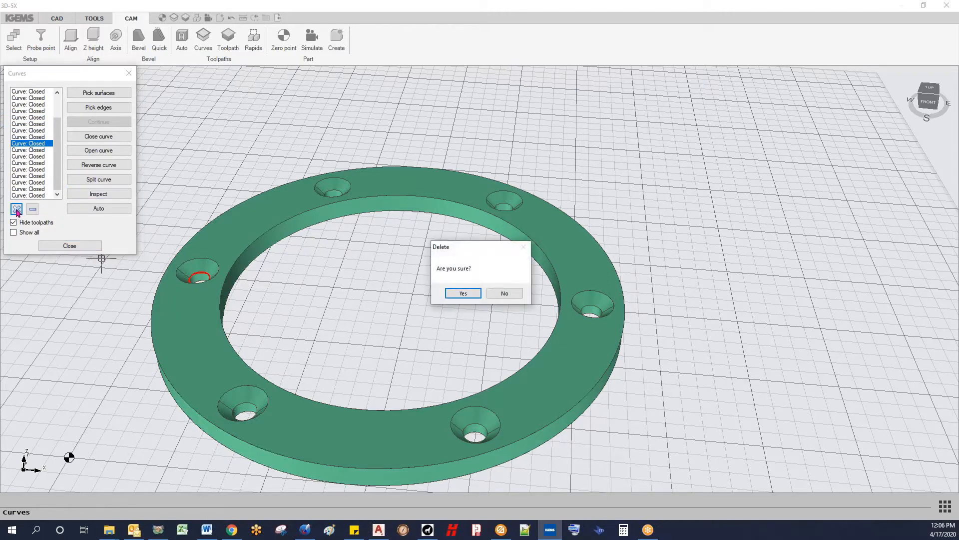
pyautogui.click(462, 294)
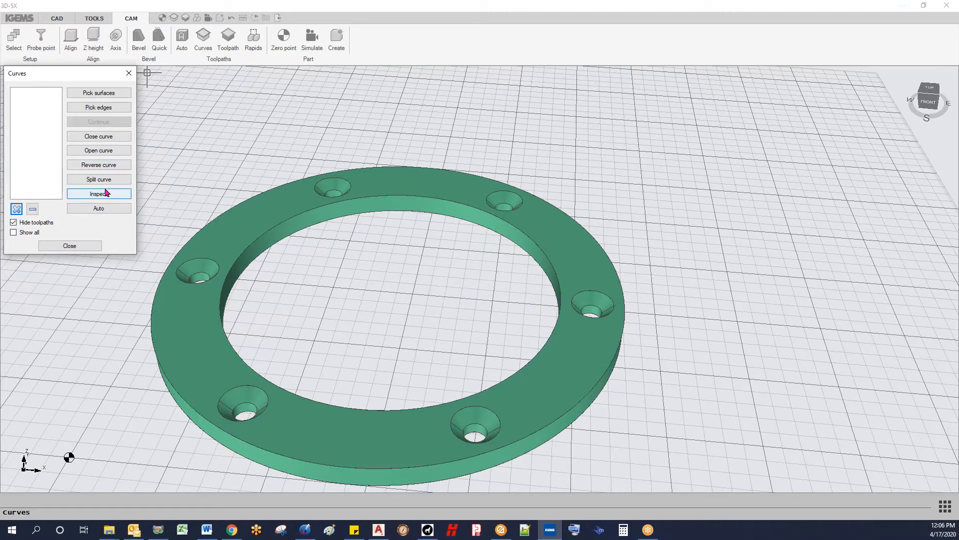
pyautogui.click(108, 95)
pyautogui.click(247, 217)
pyautogui.keyDown('shift'); pyautogui.moveTo(312, 262); pyautogui.dragTo(296, 388, button='middle'); pyautogui.keyUp('shift')
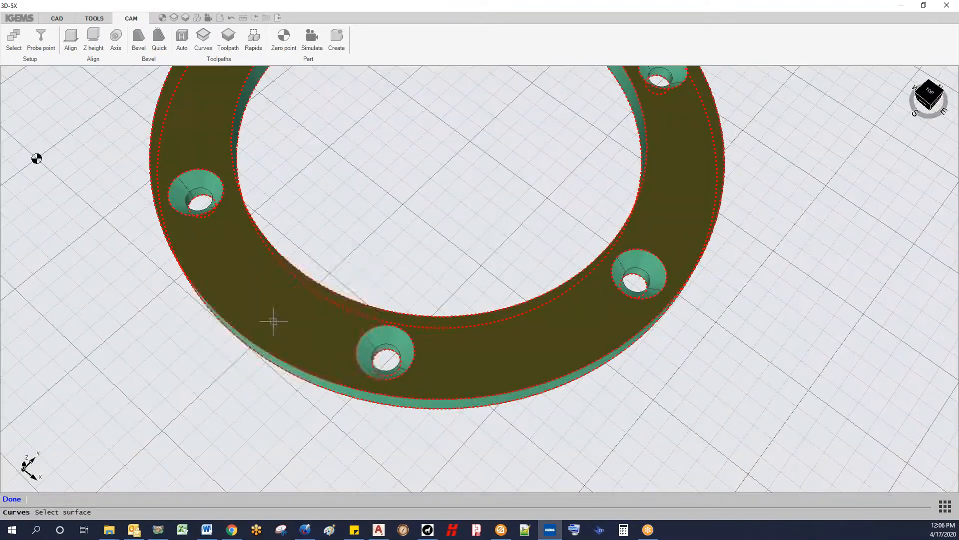
pyautogui.rightClick(273, 321)
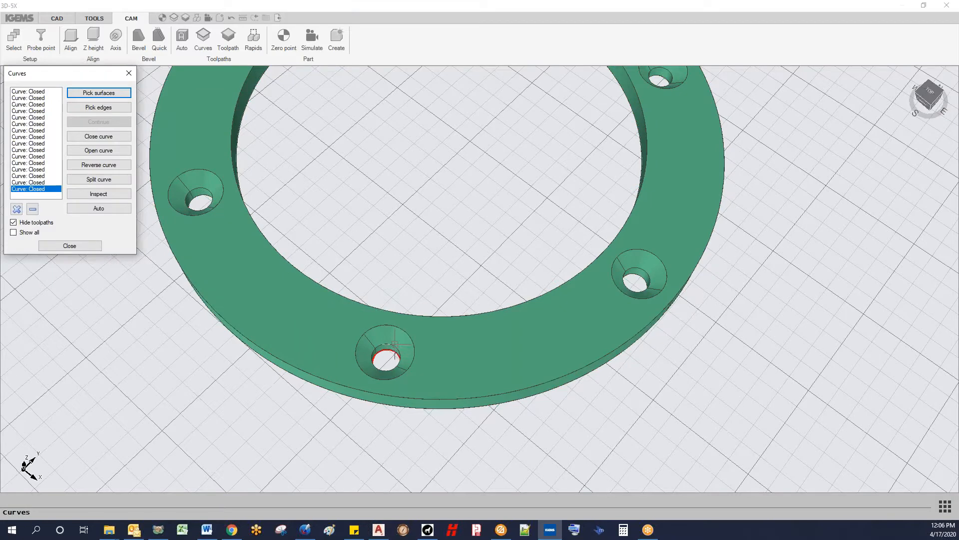
# Add a closed curve from the edge where the countersink meets the straight bore in the front bolt hole
pyautogui.scroll(5, 395, 344)
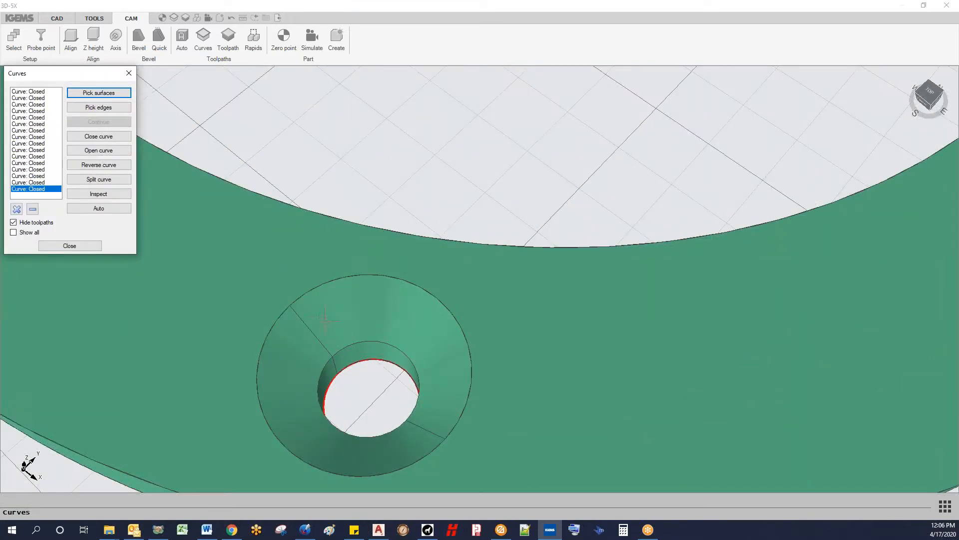
pyautogui.scroll(-3, 325, 319)
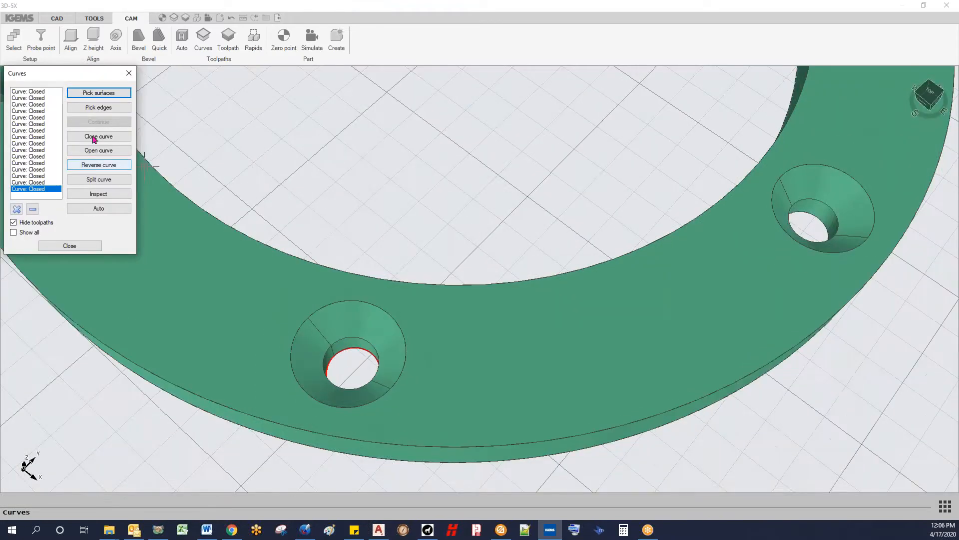
pyautogui.click(98, 108)
pyautogui.click(349, 387)
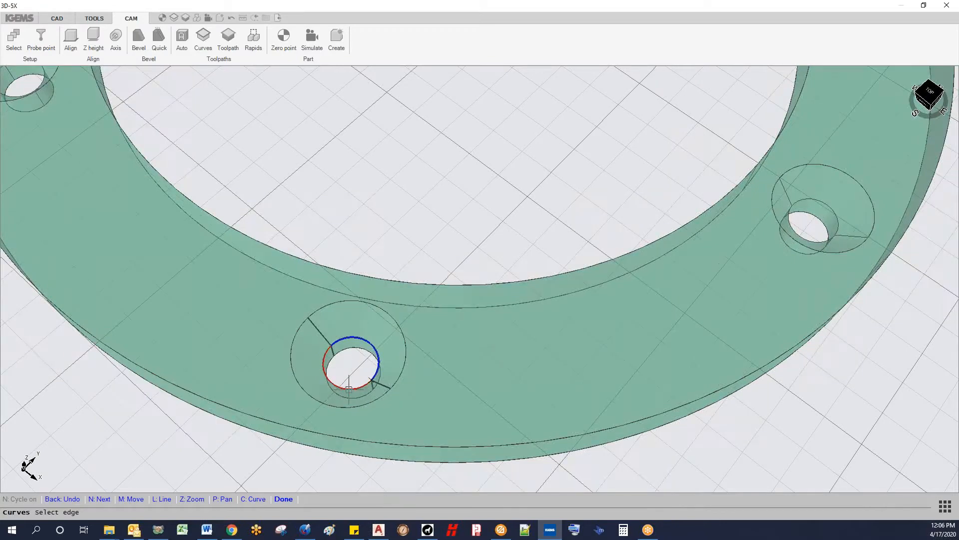
pyautogui.press('Return')
pyautogui.scroll(-5, 350, 385)
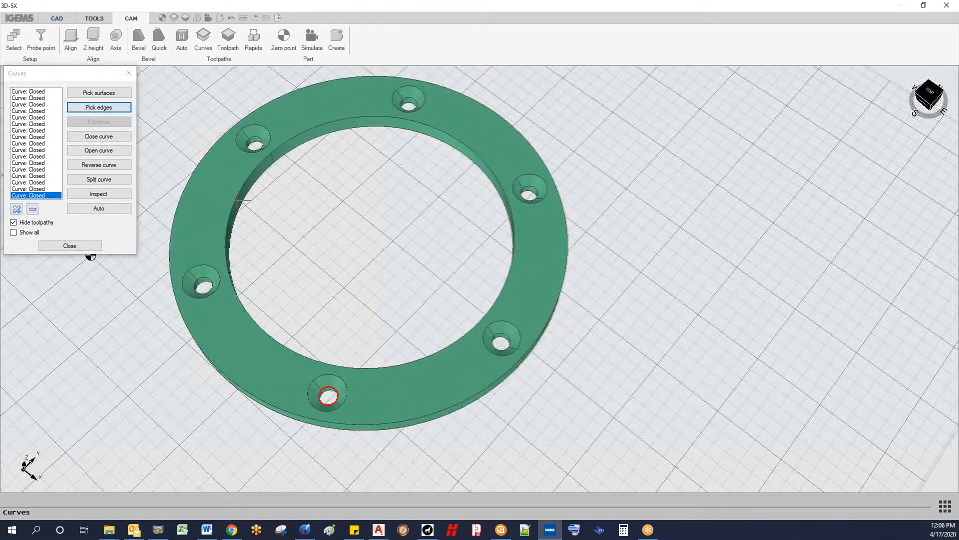
# Create curves from the countersink surfaces of the other five bolt holes and finish the Curves command
pyautogui.click(112, 93)
pyautogui.click(504, 344)
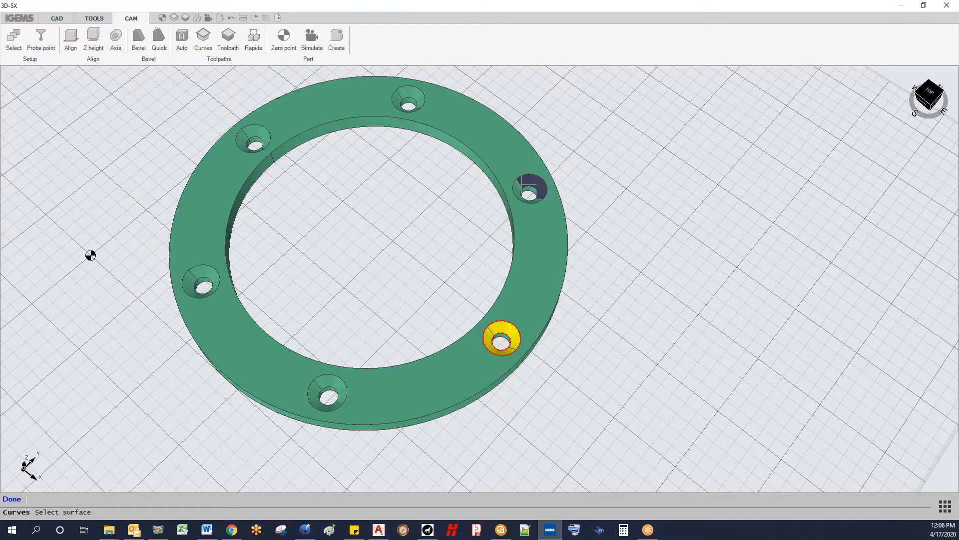
pyautogui.click(529, 180)
pyautogui.click(408, 95)
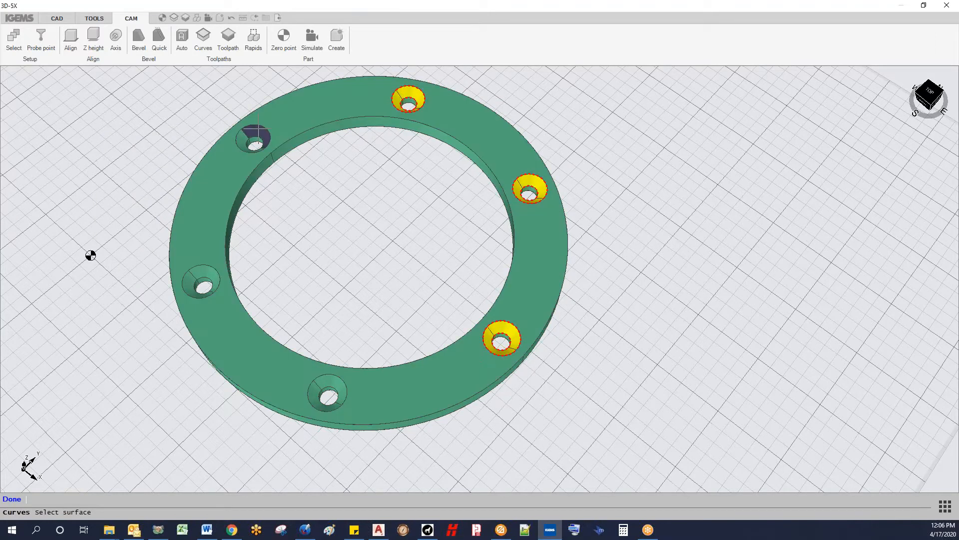
pyautogui.click(249, 132)
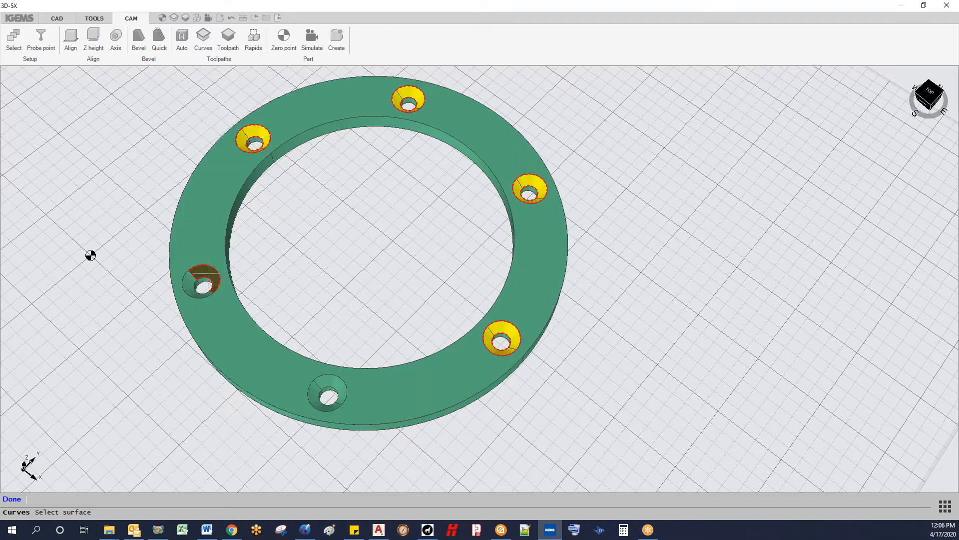
pyautogui.click(204, 273)
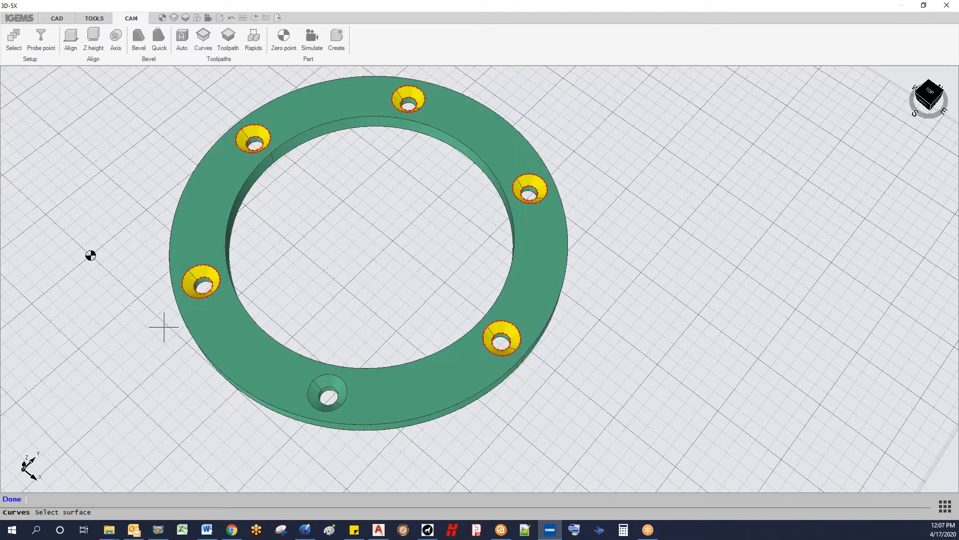
pyautogui.rightClick(164, 328)
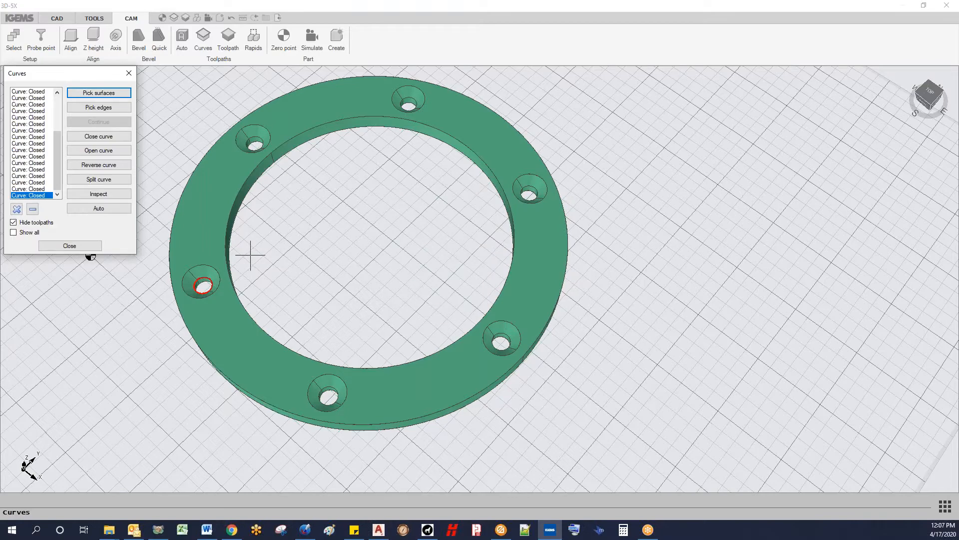
pyautogui.scroll(1, 282, 282)
pyautogui.scroll(2, 331, 306)
pyautogui.scroll(-3, 334, 313)
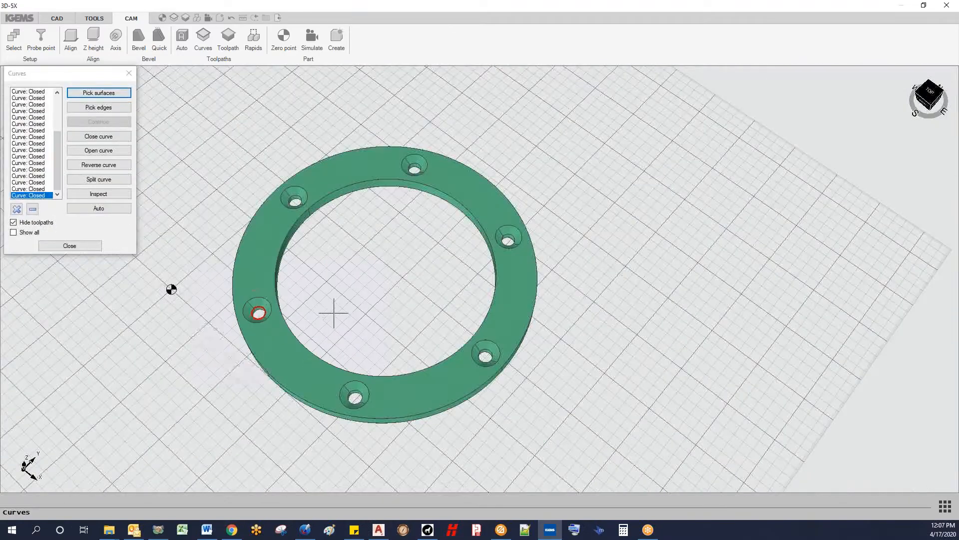
pyautogui.click(70, 245)
pyautogui.scroll(-2, 350, 286)
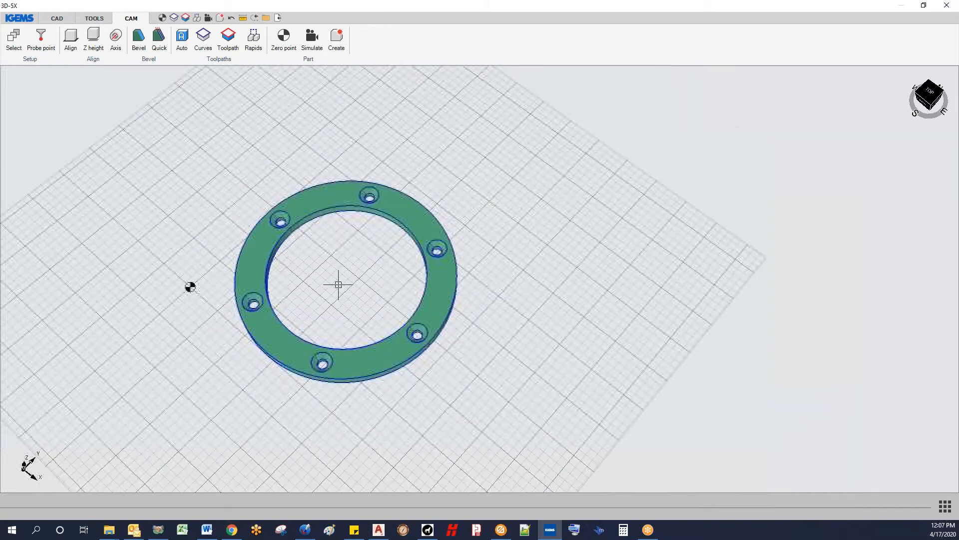
# Add a new manual toolpath and pick the edge between countersink and straight bore in the front bolt hole as its upper curve
pyautogui.scroll(3, 332, 281)
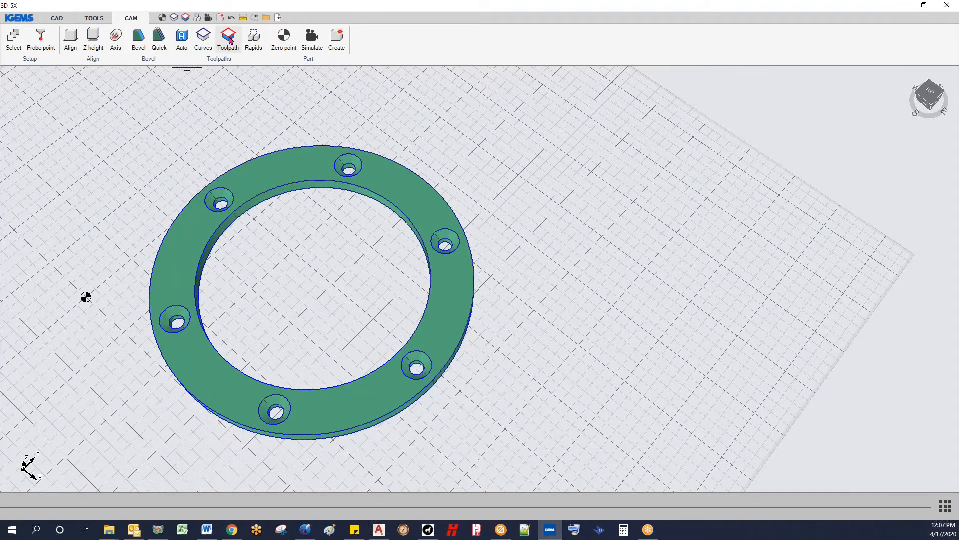
pyautogui.click(229, 39)
pyautogui.moveTo(321, 283); pyautogui.dragTo(485, 276, button='middle')
pyautogui.scroll(-2, 418, 253)
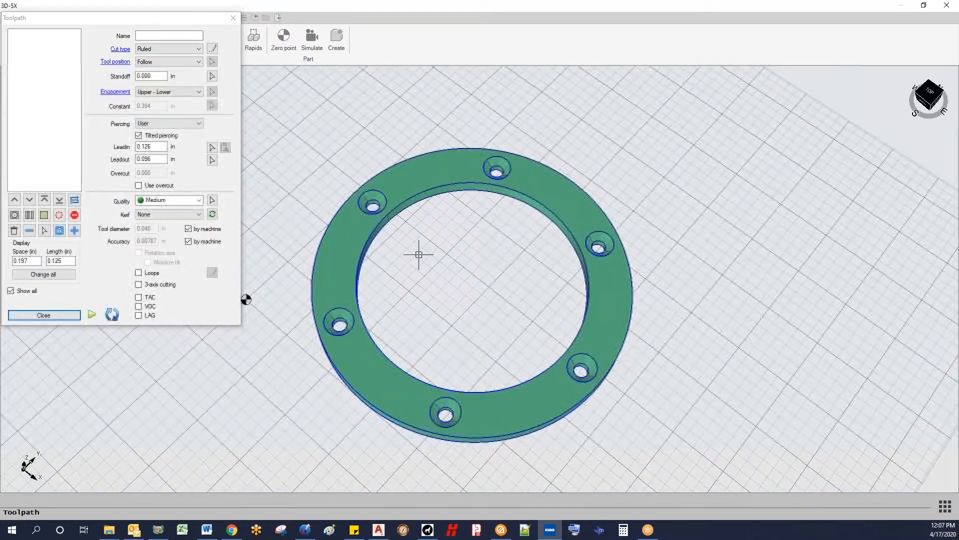
pyautogui.moveTo(422, 261); pyautogui.dragTo(245, 267, button='middle')
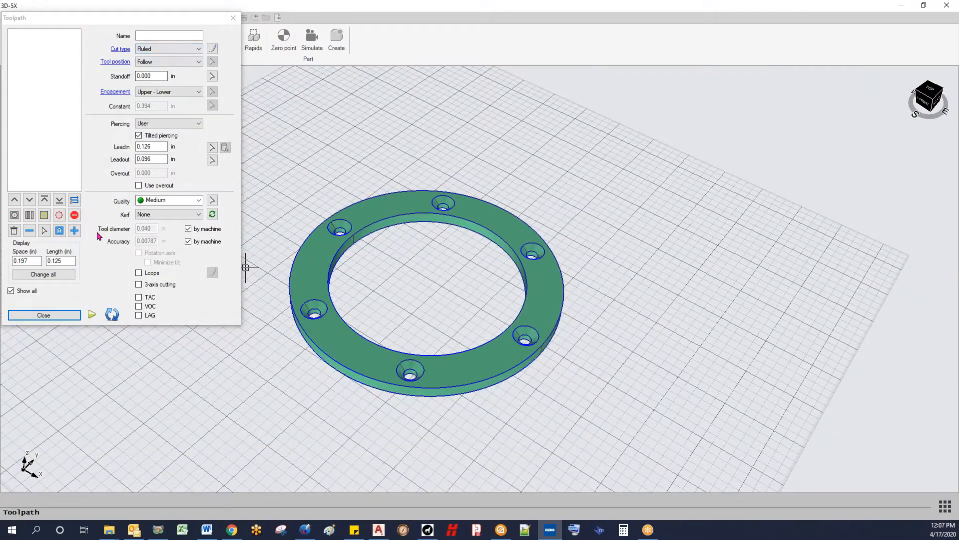
pyautogui.click(168, 96)
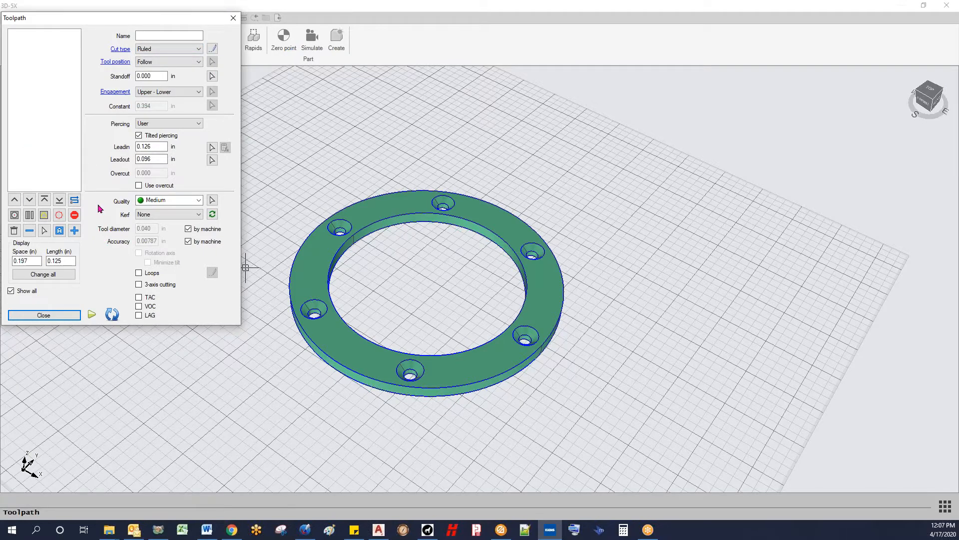
pyautogui.click(75, 231)
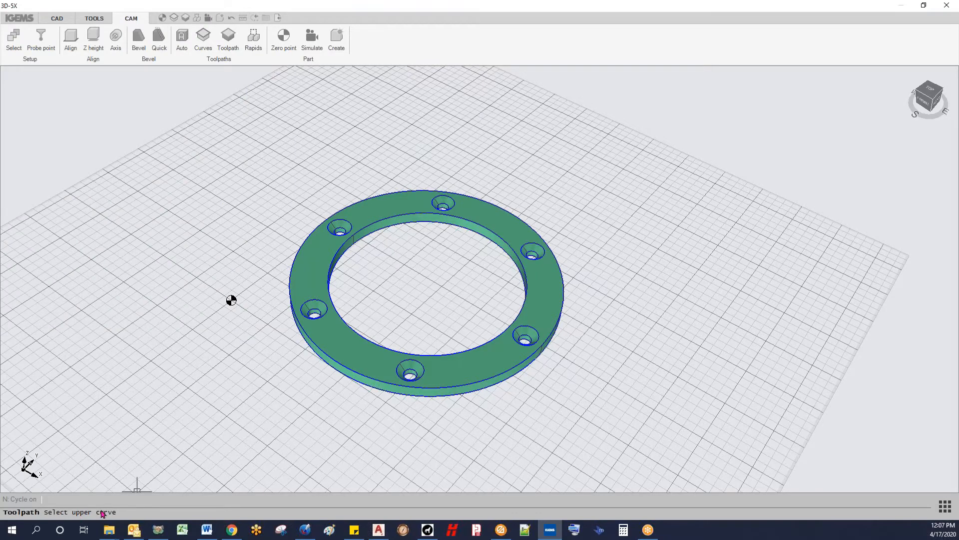
pyautogui.scroll(10, 358, 445)
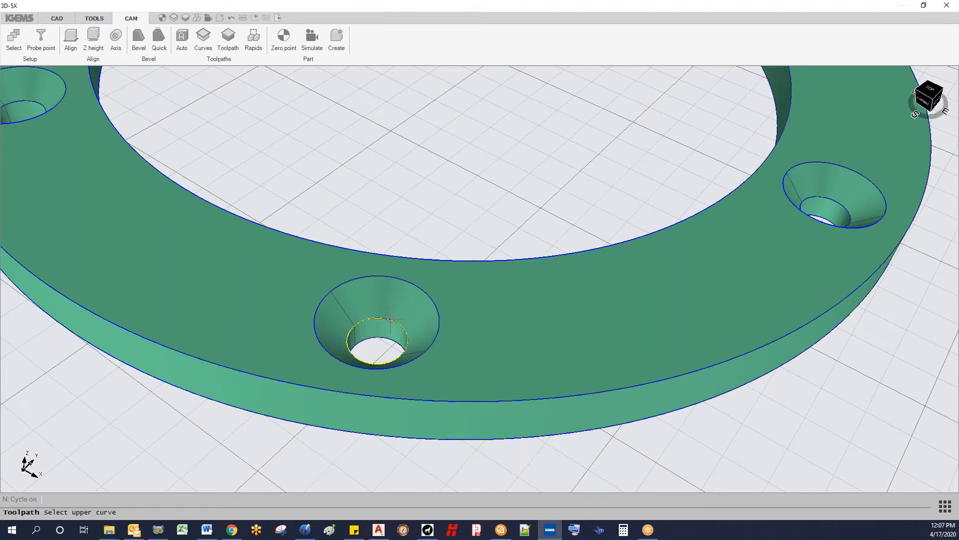
pyautogui.click(392, 320)
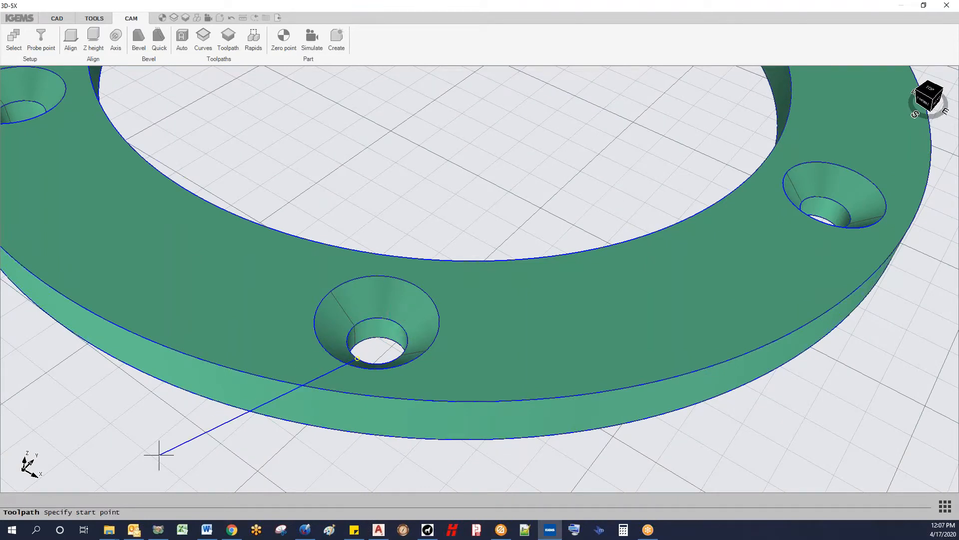
# Close the upper curve from a start point on the far side of the bore and pick the bore's bottom edge as lower curve
pyautogui.scroll(5, 399, 351)
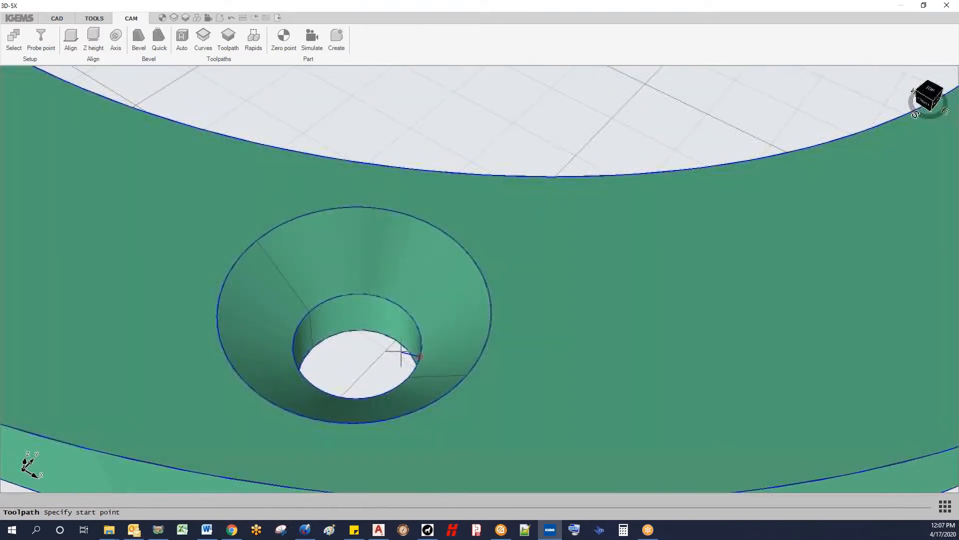
pyautogui.click(400, 308)
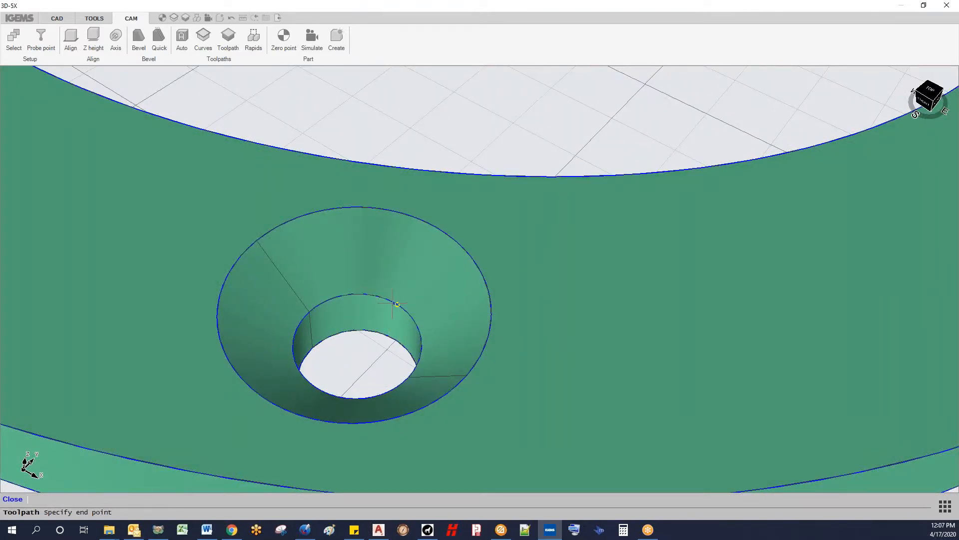
pyautogui.click(382, 305)
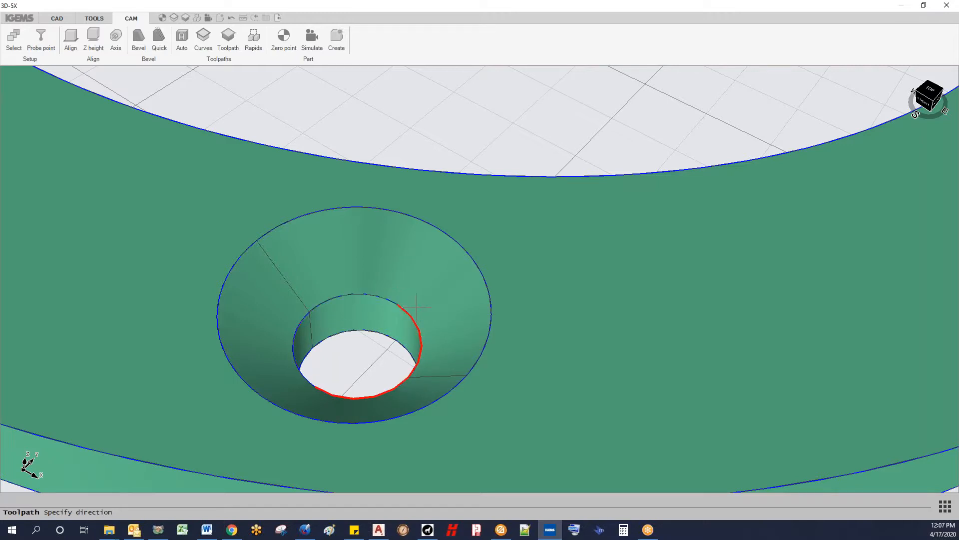
pyautogui.click(331, 270)
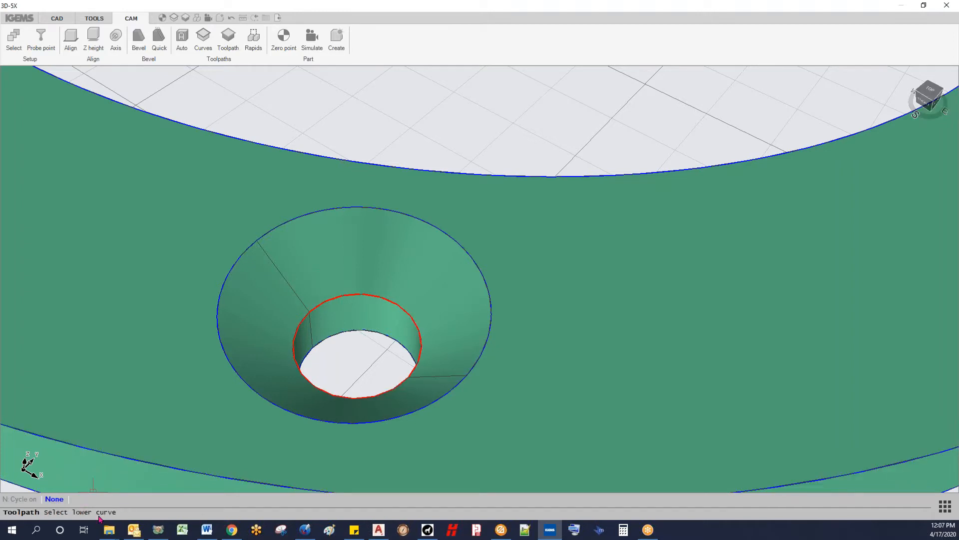
pyautogui.click(368, 332)
# Place the toolpath's 0.126 in lead-in from the start point toward the inside of the bolt hole
pyautogui.scroll(3, 397, 304)
pyautogui.scroll(-2, 415, 300)
pyautogui.scroll(2, 456, 293)
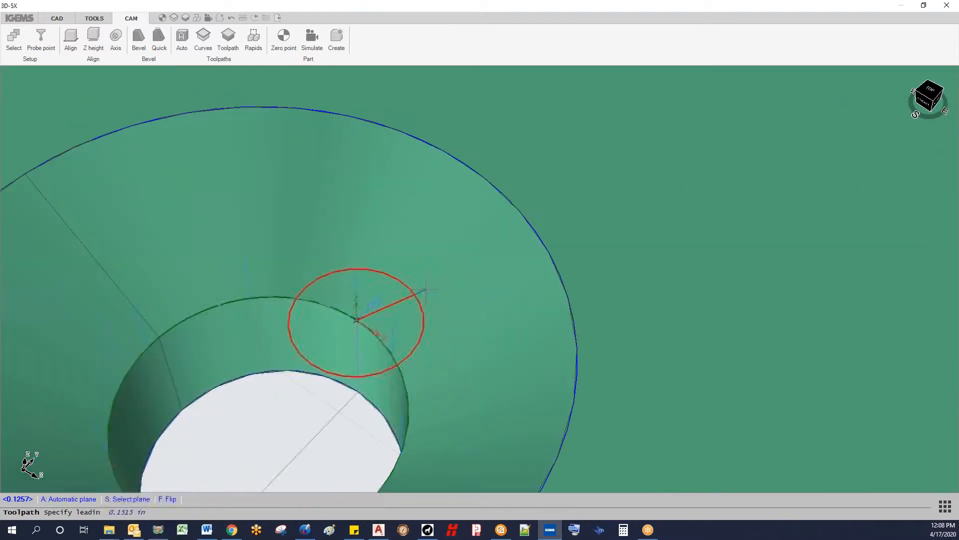
pyautogui.scroll(2, 349, 325)
pyautogui.scroll(-1, 347, 338)
pyautogui.moveTo(348, 338); pyautogui.dragTo(322, 396, button='middle')
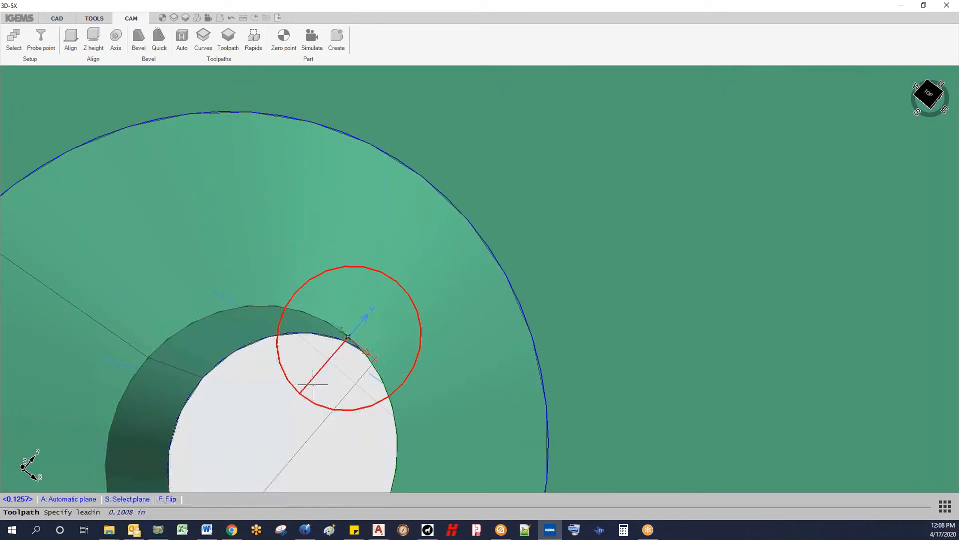
pyautogui.scroll(3, 313, 385)
pyautogui.scroll(-1, 318, 383)
pyautogui.moveTo(319, 383); pyautogui.dragTo(341, 388, button='middle')
pyautogui.scroll(-3, 340, 388)
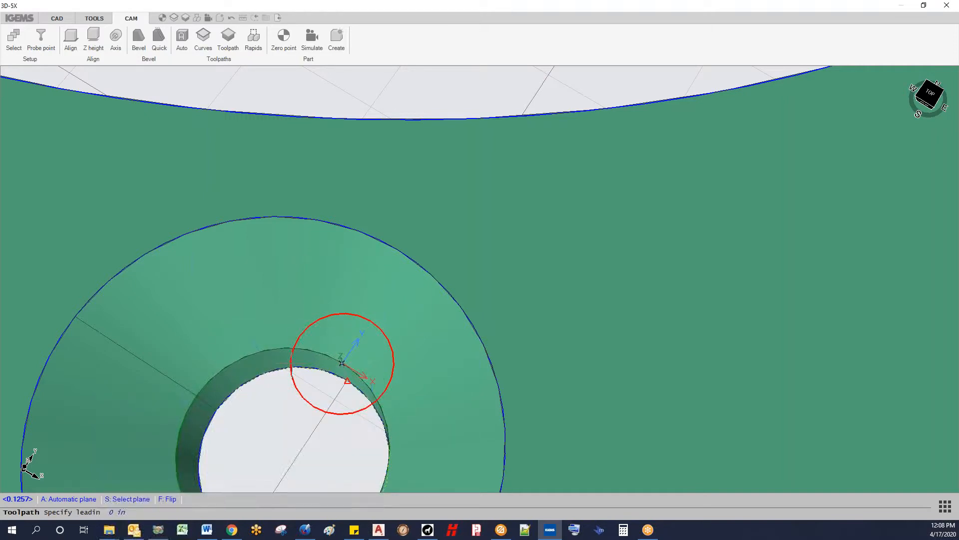
pyautogui.scroll(3, 304, 383)
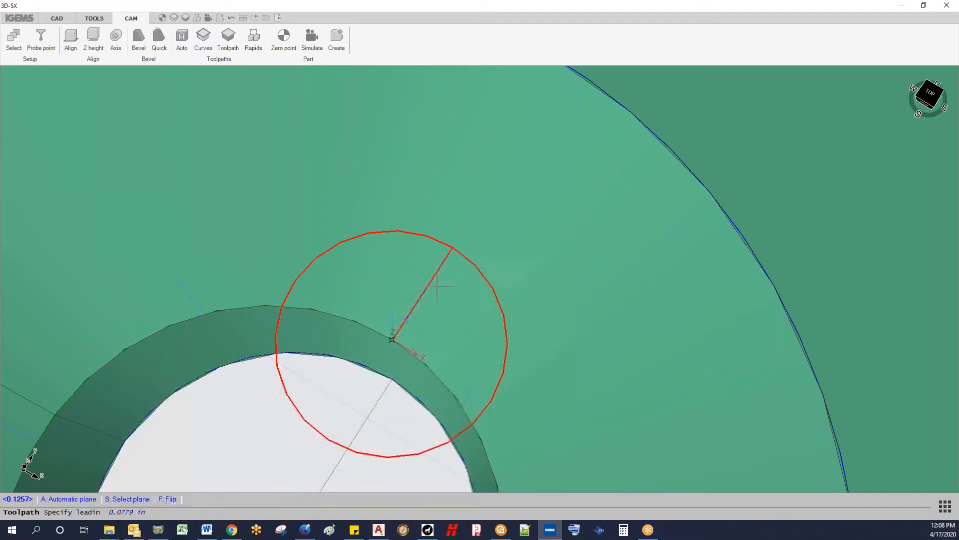
pyautogui.click(344, 422)
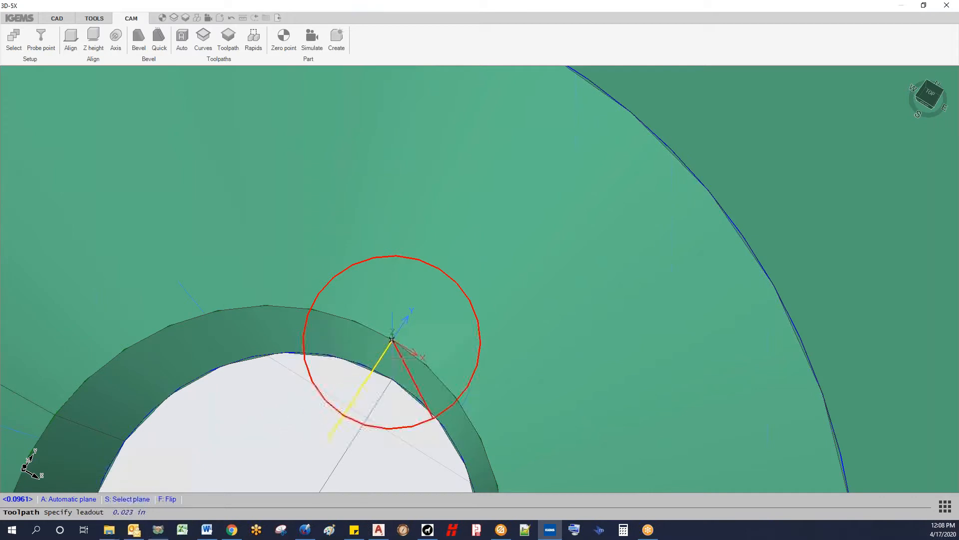
# Place the 0.096 in lead-out inside the bore, in line with the lead-in
pyautogui.scroll(2, 389, 359)
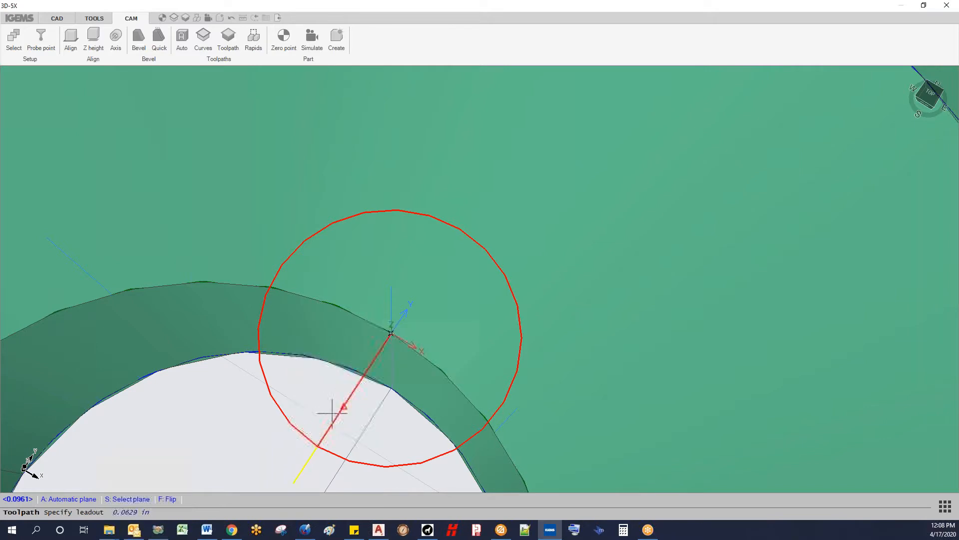
pyautogui.click(343, 397)
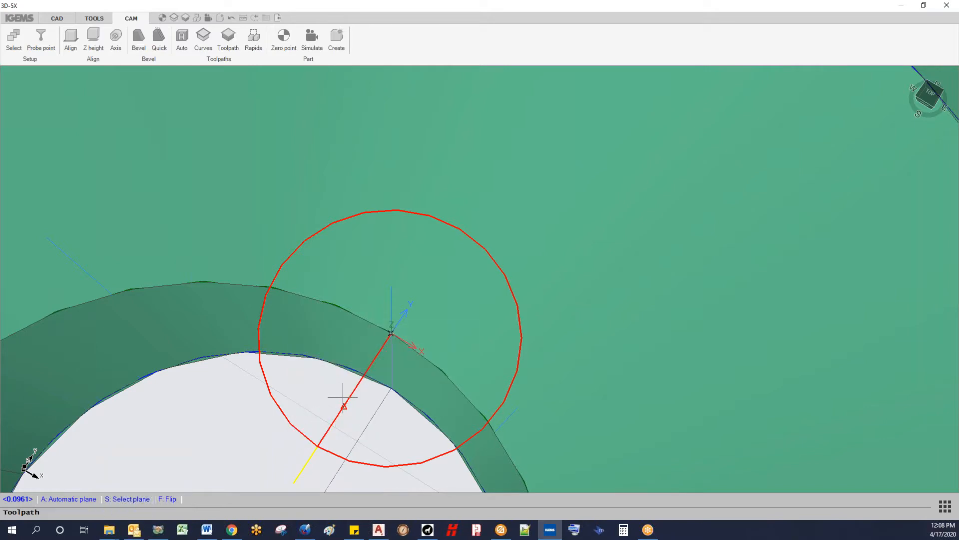
pyautogui.scroll(-5, 375, 330)
pyautogui.moveTo(377, 332); pyautogui.dragTo(429, 220, button='middle')
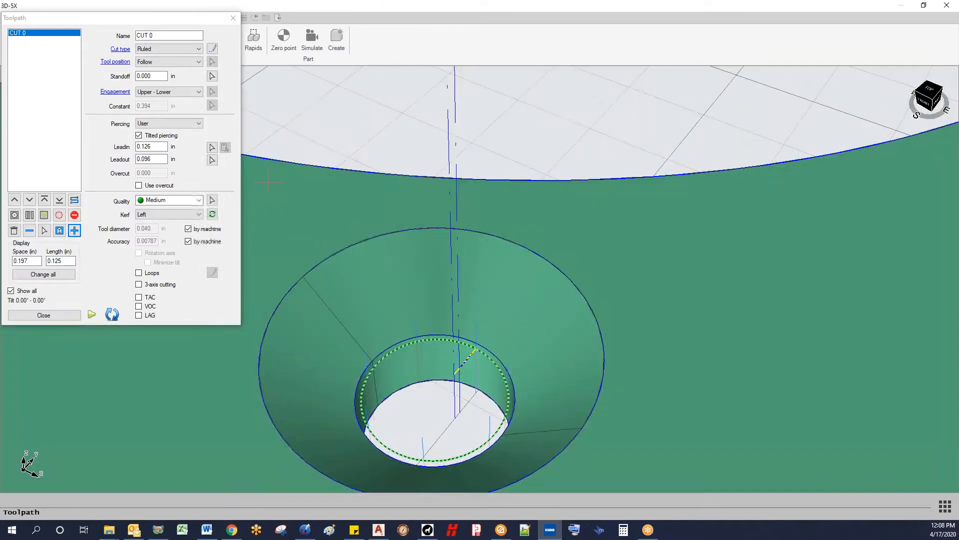
# Rename the new bolt-hole toolpath as Vertical
pyautogui.click(16, 35)
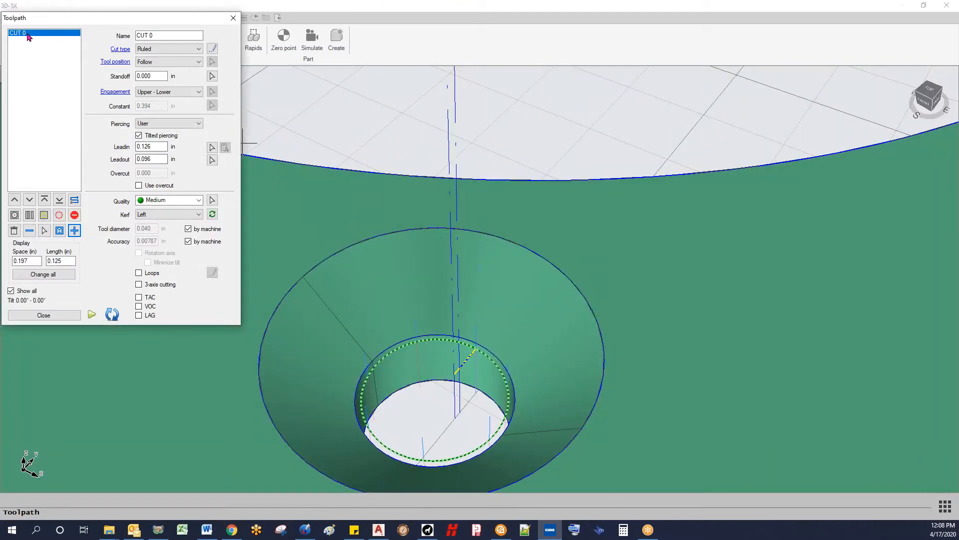
pyautogui.click(75, 32)
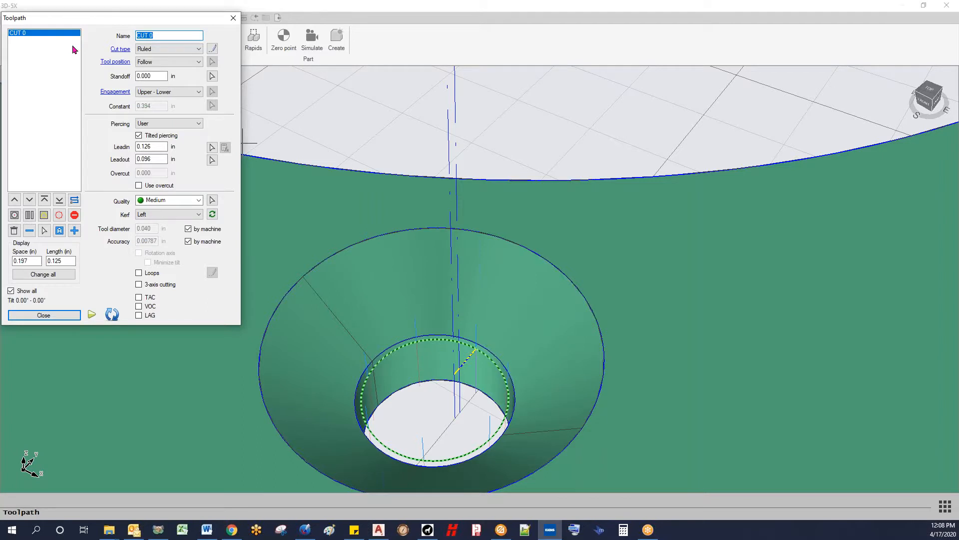
pyautogui.write('Vertical')
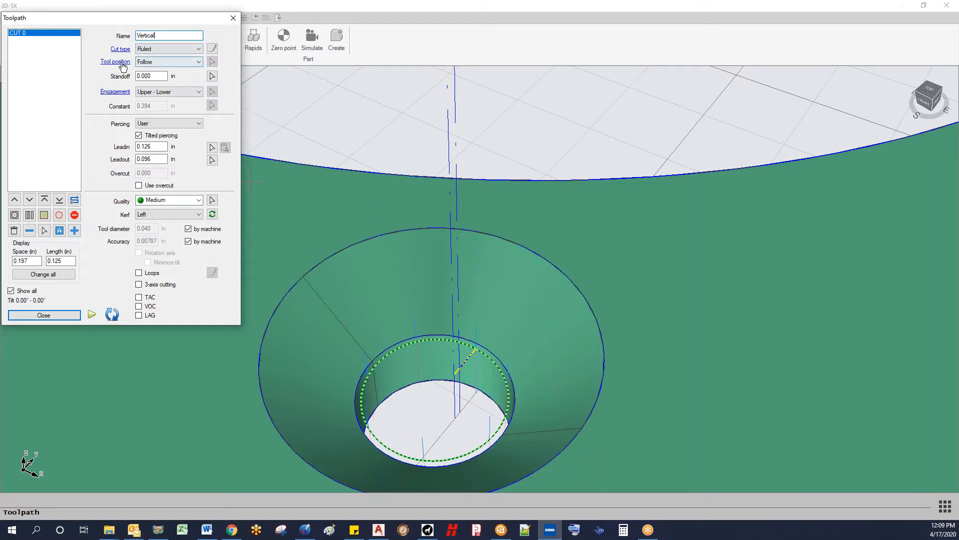
# Try the Fixed Z tool position on the Vertical toolpath and return it to Follow for comparison
pyautogui.click(200, 63)
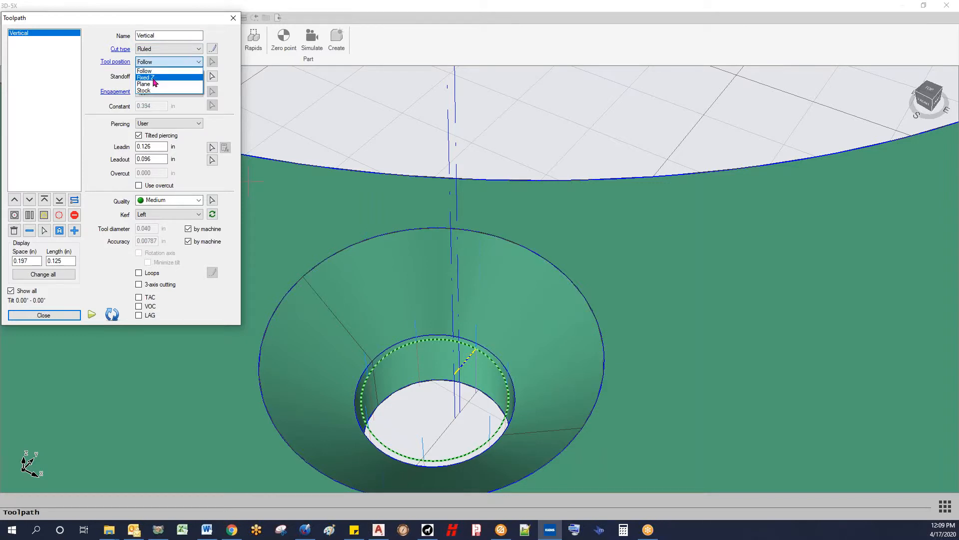
pyautogui.click(155, 78)
pyautogui.moveTo(492, 215); pyautogui.dragTo(497, 254, button='middle')
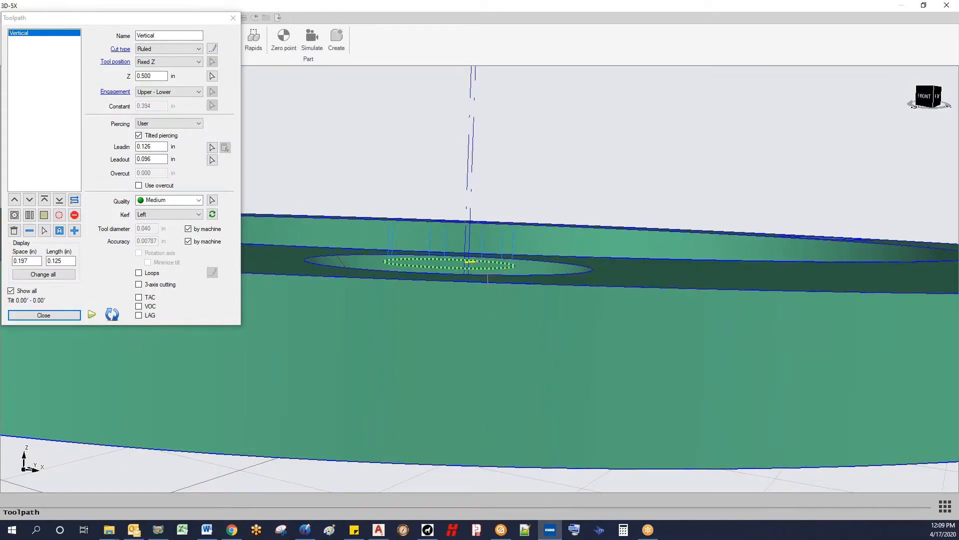
pyautogui.moveTo(497, 255); pyautogui.dragTo(296, 136, button='middle')
pyautogui.click(170, 62)
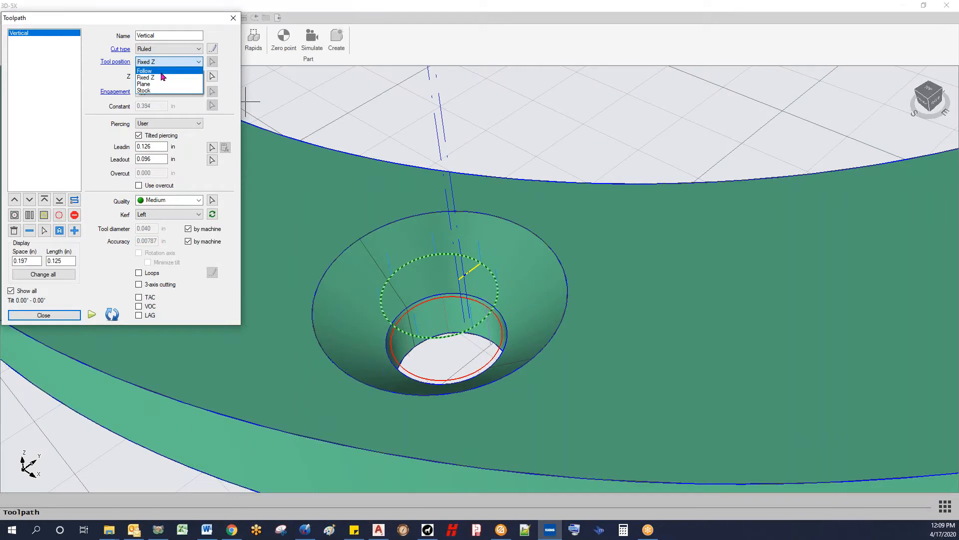
pyautogui.click(164, 76)
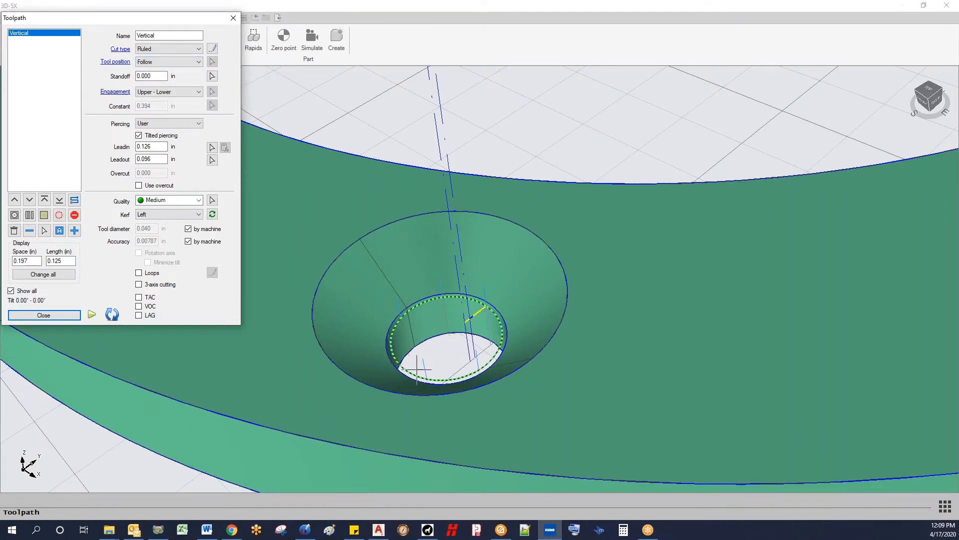
# Set the Vertical toolpath's tool position to Fixed Z at a height of 0.500 in
pyautogui.click(169, 63)
pyautogui.click(162, 78)
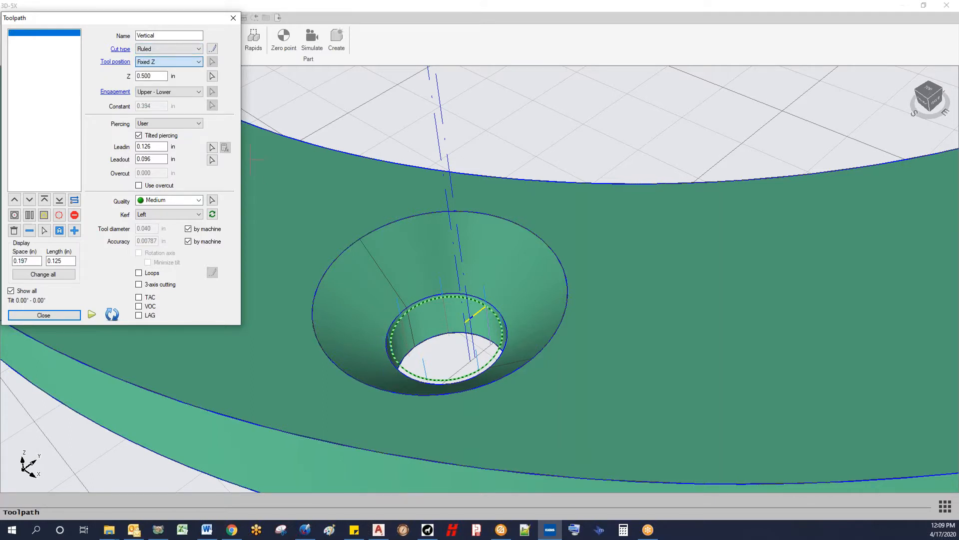
pyautogui.moveTo(525, 290); pyautogui.dragTo(499, 270, button='middle')
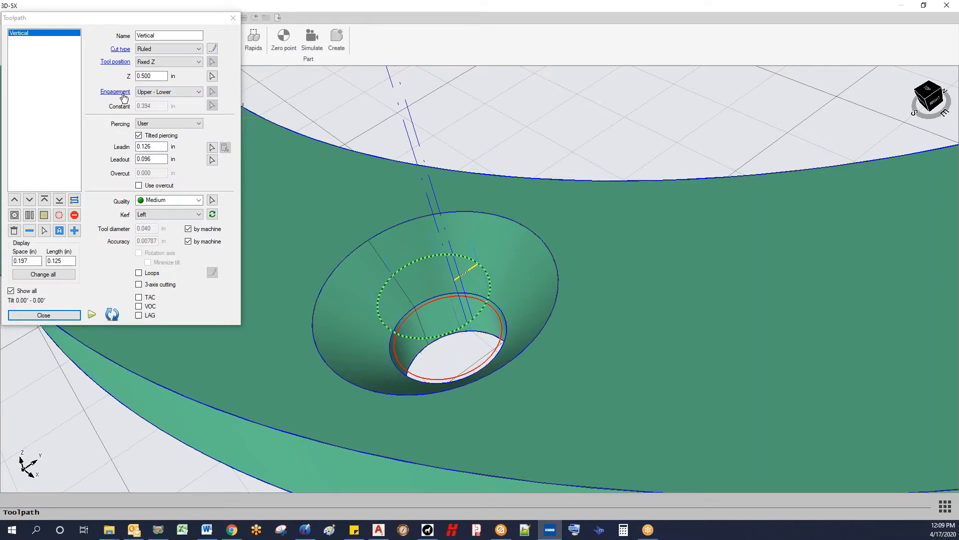
# Set the Vertical toolpath's engagement to Tool - Lower and examine the tool vectors in the bolt hole
pyautogui.click(123, 94)
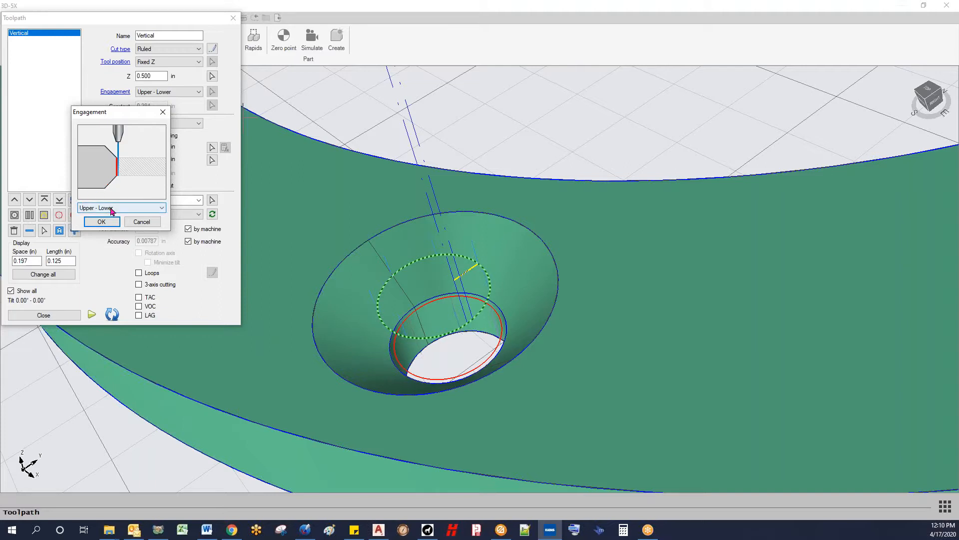
pyautogui.click(162, 211)
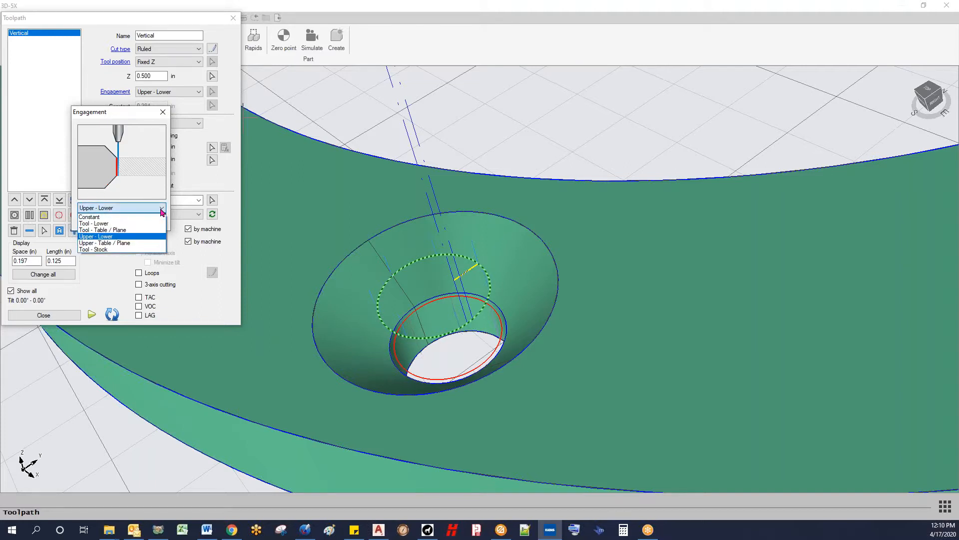
pyautogui.click(106, 223)
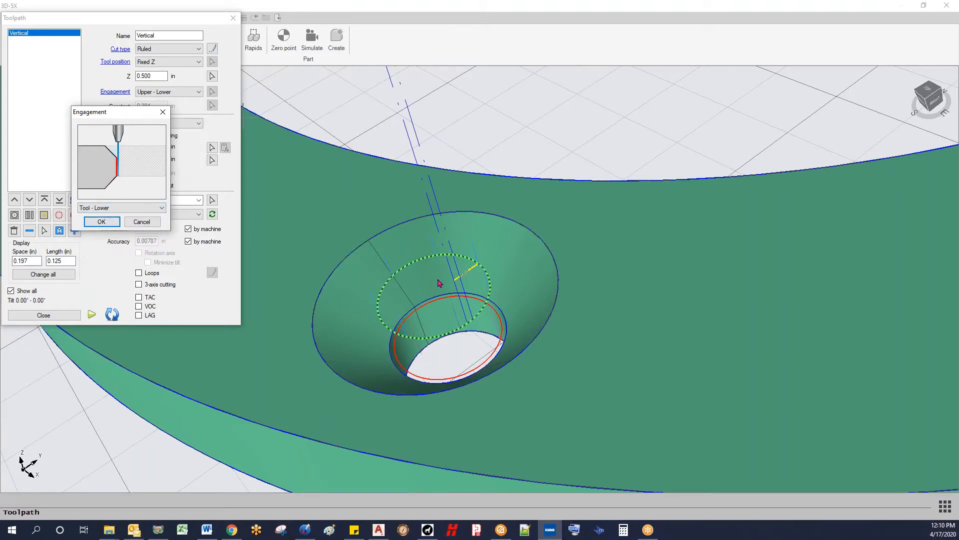
pyautogui.click(101, 221)
pyautogui.scroll(3, 402, 304)
pyautogui.scroll(-2, 402, 304)
pyautogui.moveTo(403, 304); pyautogui.dragTo(435, 278, button='middle')
pyautogui.scroll(3, 440, 275)
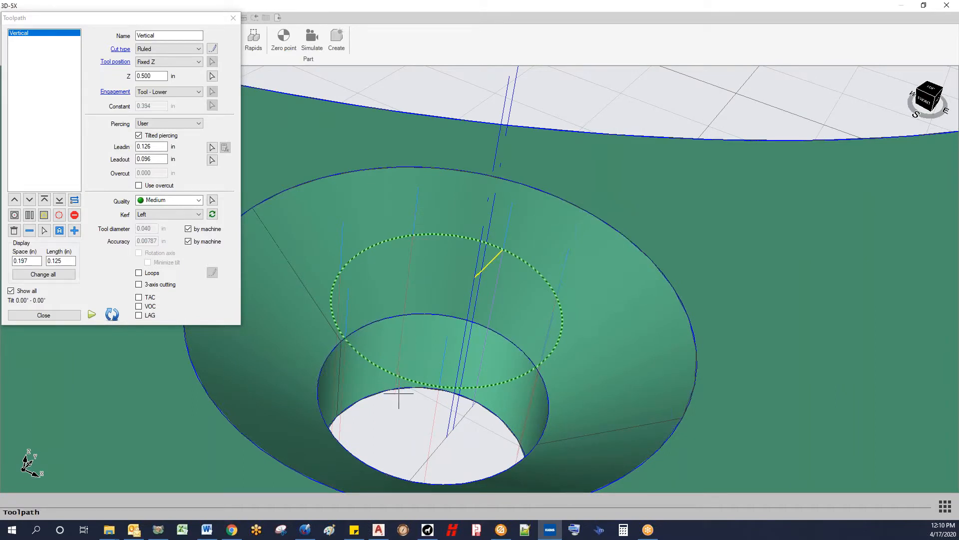
# Set the display spacing of the Vertical toolpath's tool vectors to 0.100 in
pyautogui.scroll(-4, 398, 394)
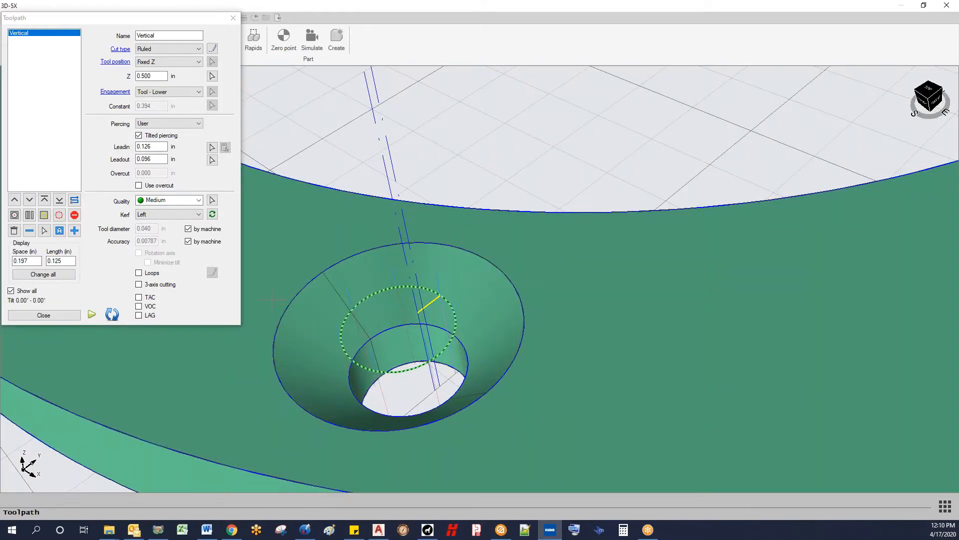
pyautogui.scroll(3, 370, 325)
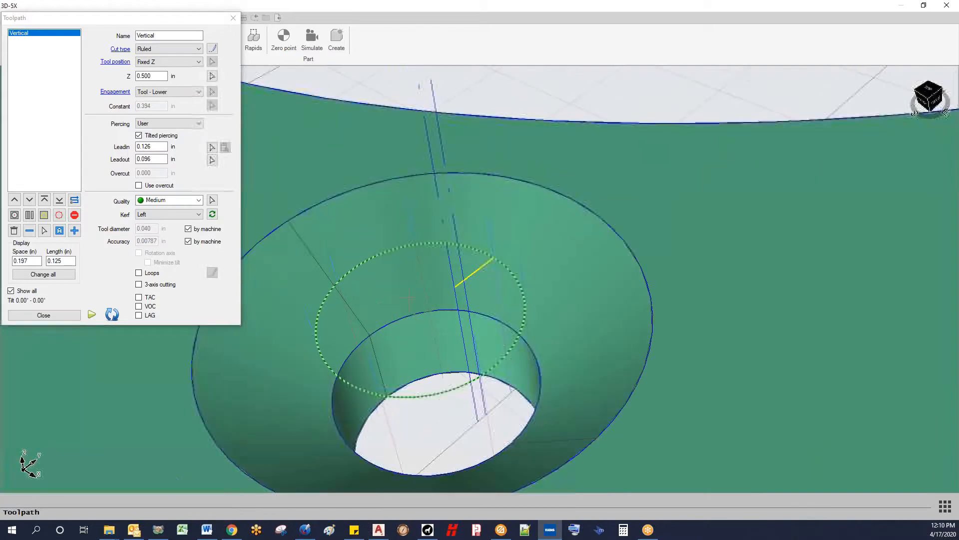
pyautogui.click(31, 260)
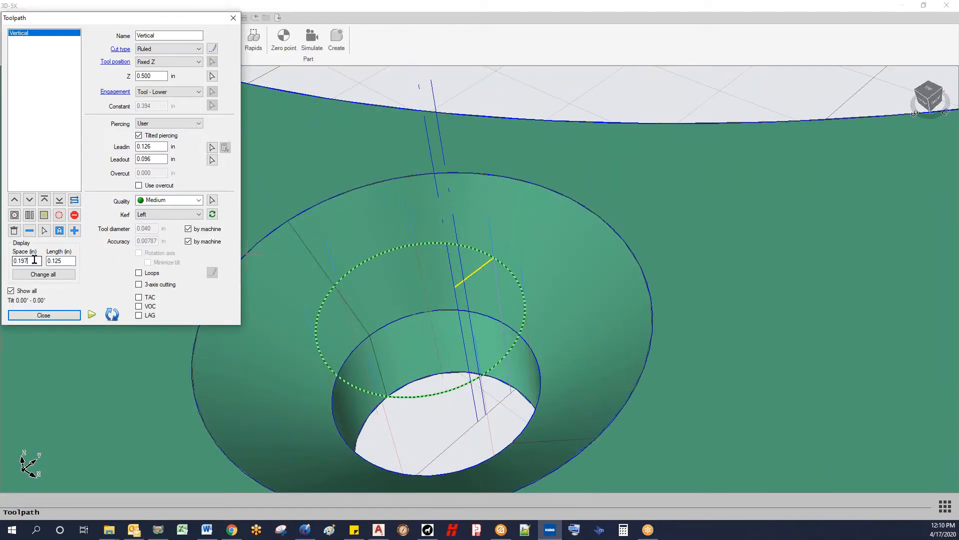
pyautogui.doubleClick(29, 258)
pyautogui.write('0')
pyautogui.press('Tab')
pyautogui.moveTo(430, 350)
pyautogui.mouseDown(button='middle')
pyautogui.moveTo(360, 398)
pyautogui.moveTo(500, 317)
pyautogui.moveTo(514, 334)
pyautogui.moveTo(419, 334)
pyautogui.moveTo(392, 319)
pyautogui.moveTo(436, 367)
pyautogui.mouseUp(button='middle')
pyautogui.scroll(-5, 437, 367)
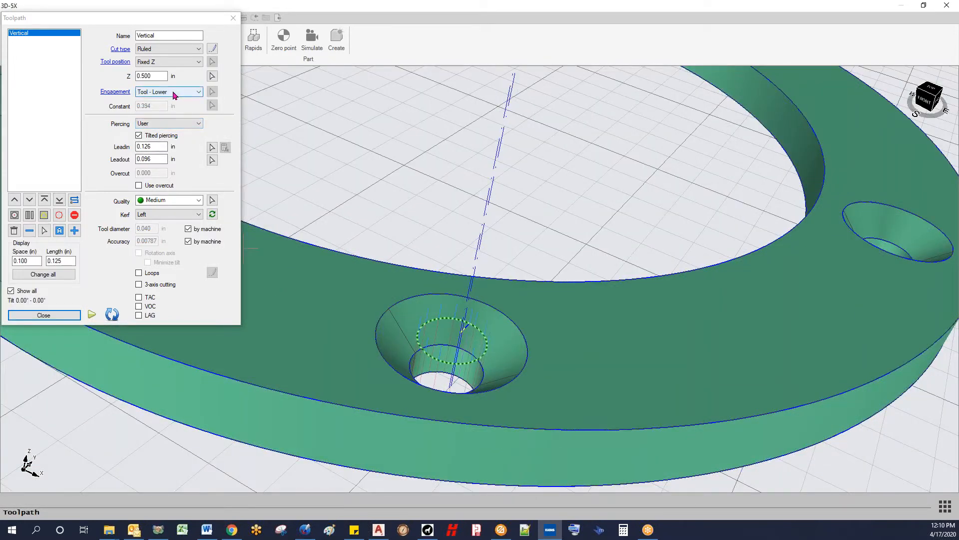
# Review the available piercing types and the leadin and leadout settings of the Vertical toolpath
pyautogui.click(173, 124)
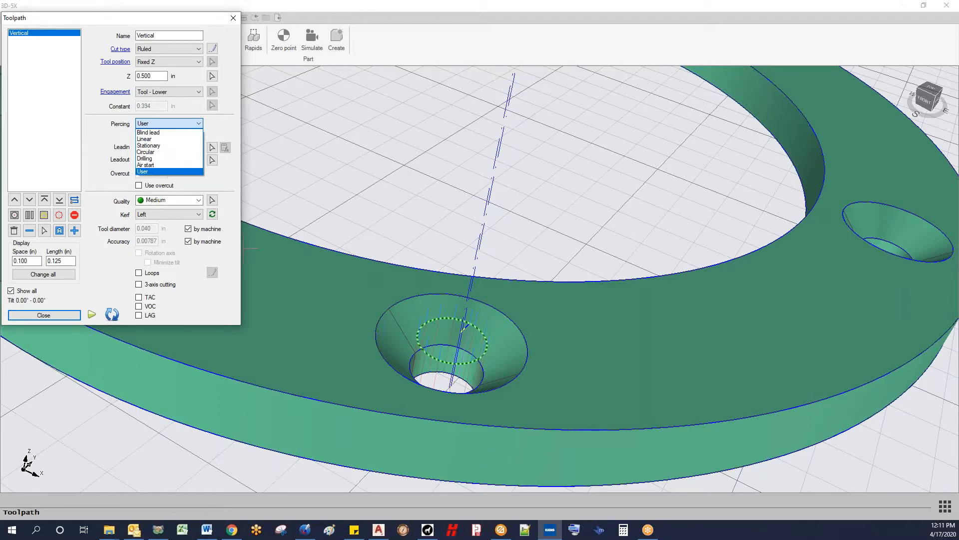
pyautogui.press('Return')
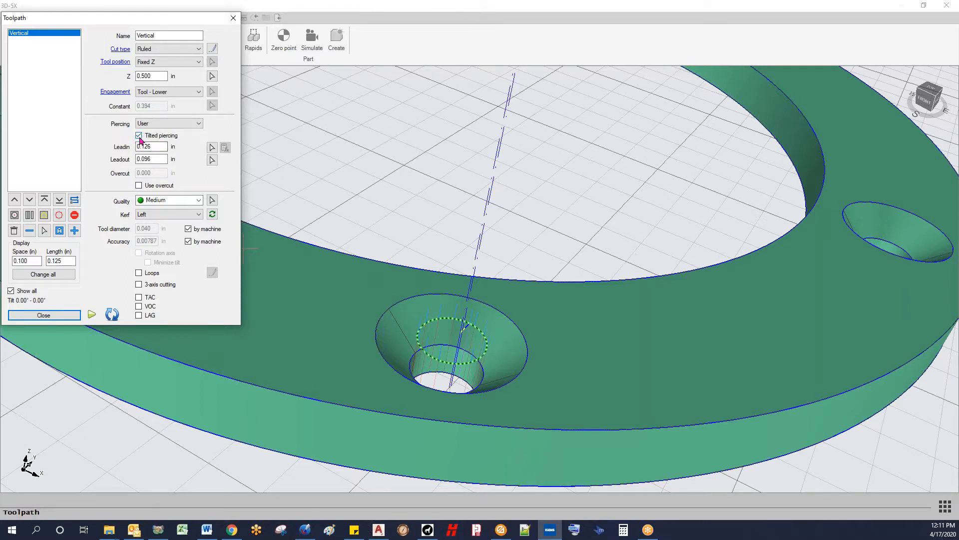
pyautogui.moveTo(152, 146); pyautogui.dragTo(135, 160)
pyautogui.click(160, 159)
pyautogui.moveTo(151, 159); pyautogui.dragTo(129, 161)
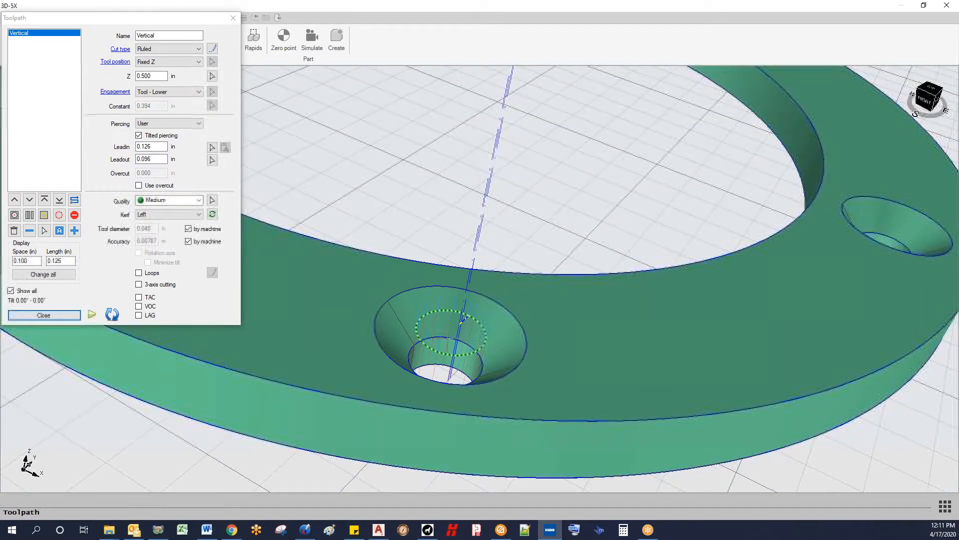
# Set the Vertical toolpath's leadout length to 0.020 in
pyautogui.scroll(5, 466, 322)
pyautogui.moveTo(466, 322); pyautogui.dragTo(470, 369, button='middle')
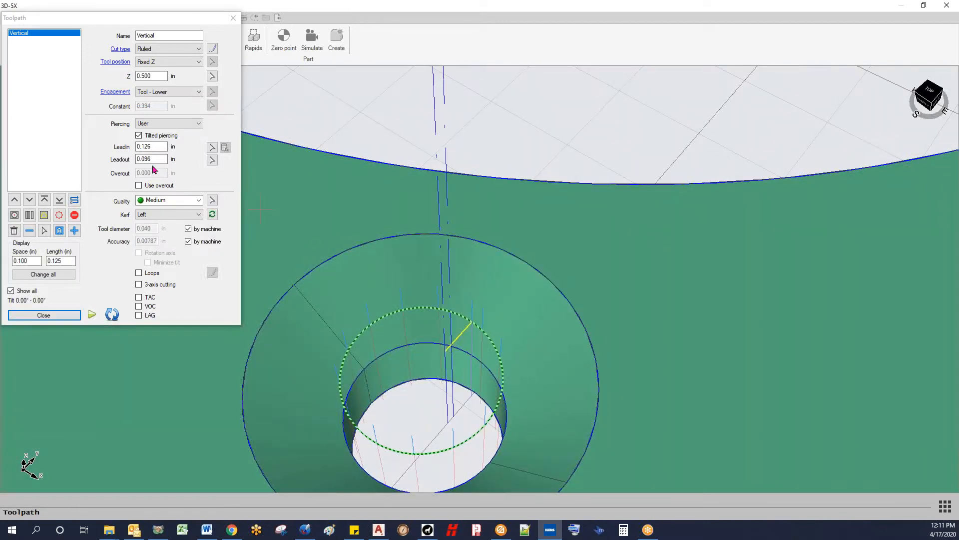
pyautogui.moveTo(153, 160); pyautogui.dragTo(112, 161)
pyautogui.write('.02')
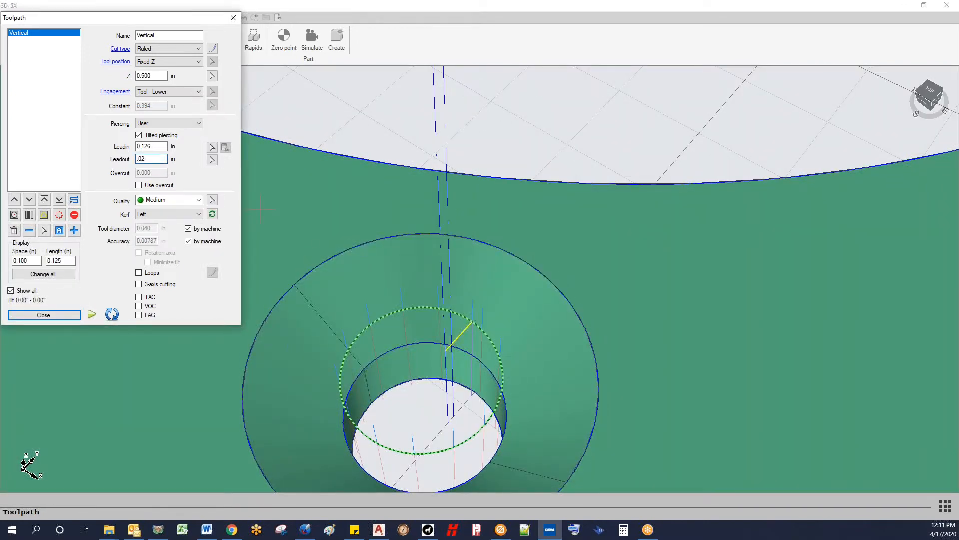
# Set the Vertical toolpath's leadin length to 0.250 in
pyautogui.click(155, 147)
pyautogui.moveTo(155, 147); pyautogui.dragTo(120, 149)
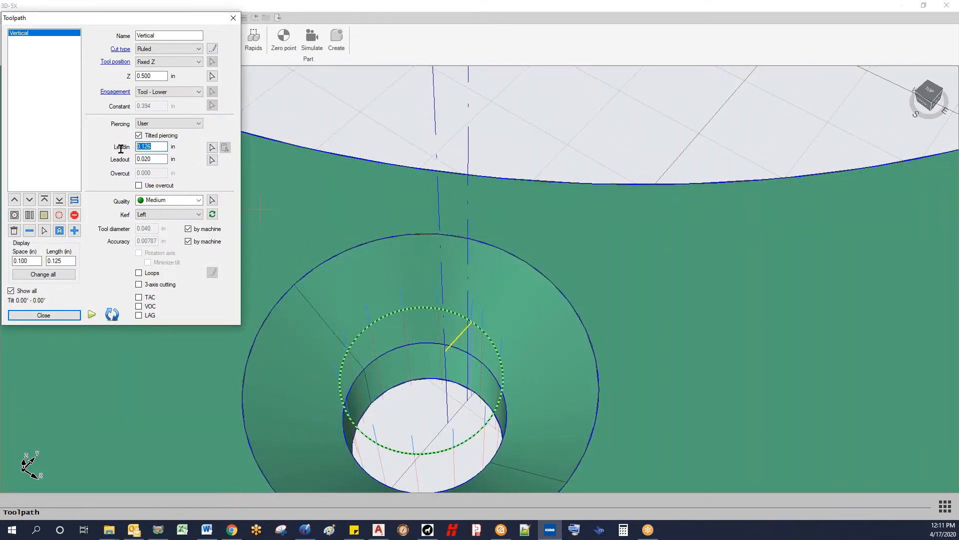
pyautogui.write('0.2')
pyautogui.click(162, 159)
pyautogui.click(159, 147)
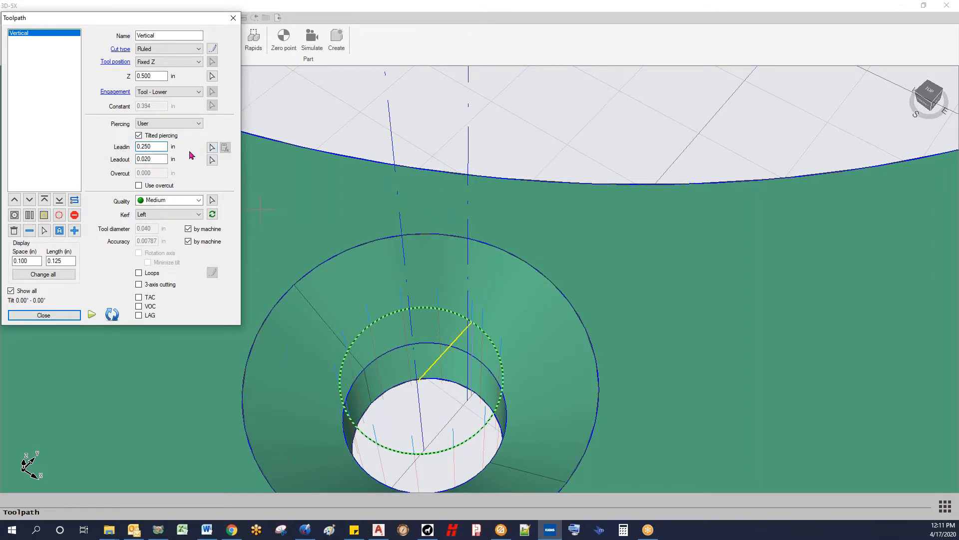
# Redefine the leadin graphically so it starts at the bolt hole's center, using the Center snap
pyautogui.click(212, 149)
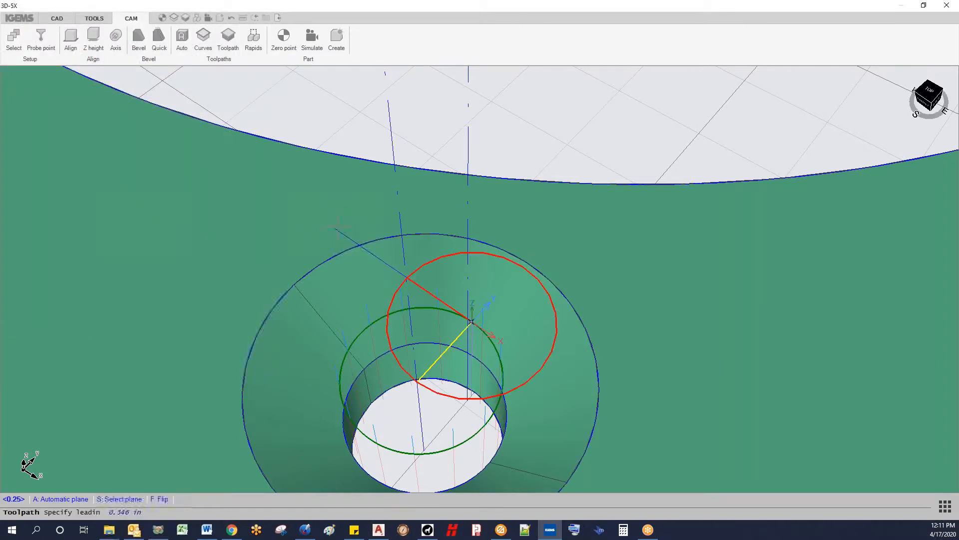
pyautogui.scroll(-3, 292, 331)
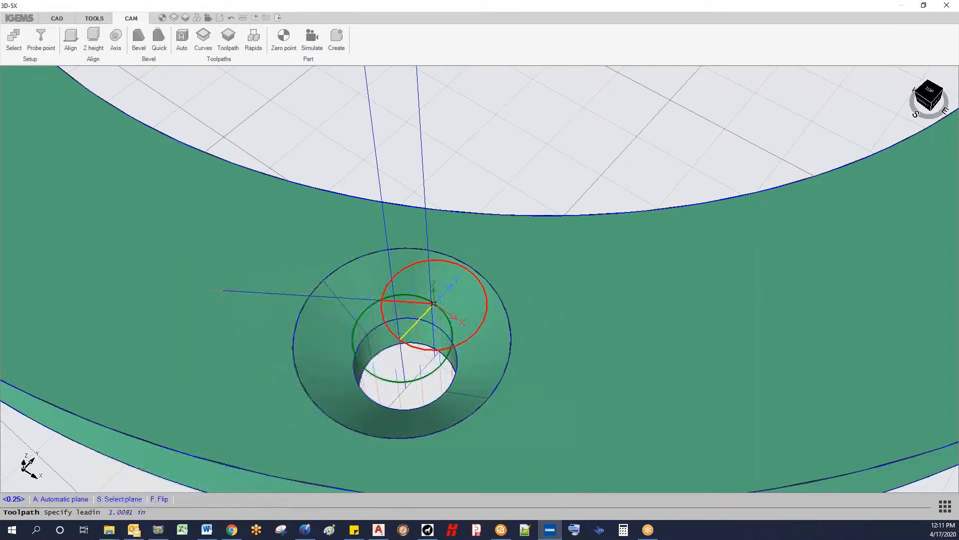
pyautogui.rightClick(175, 235)
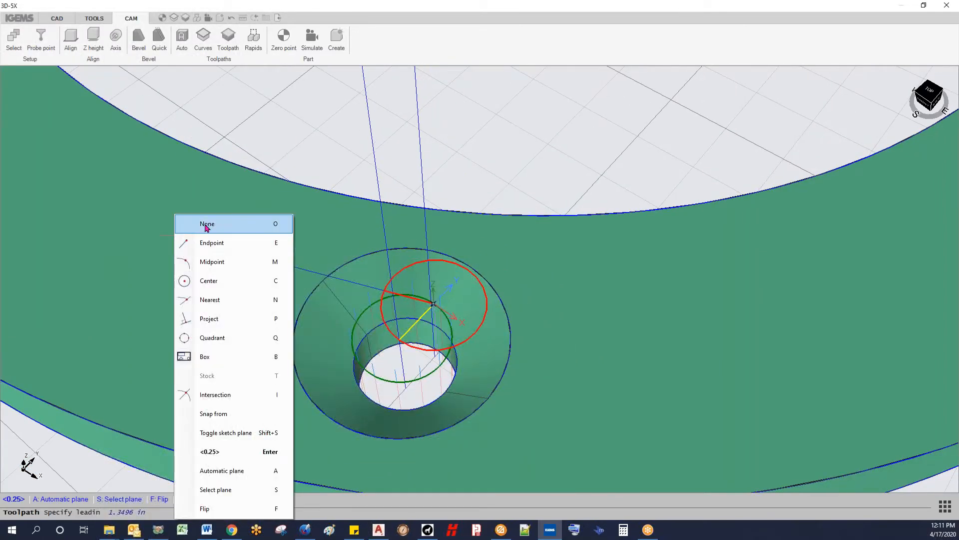
pyautogui.click(212, 283)
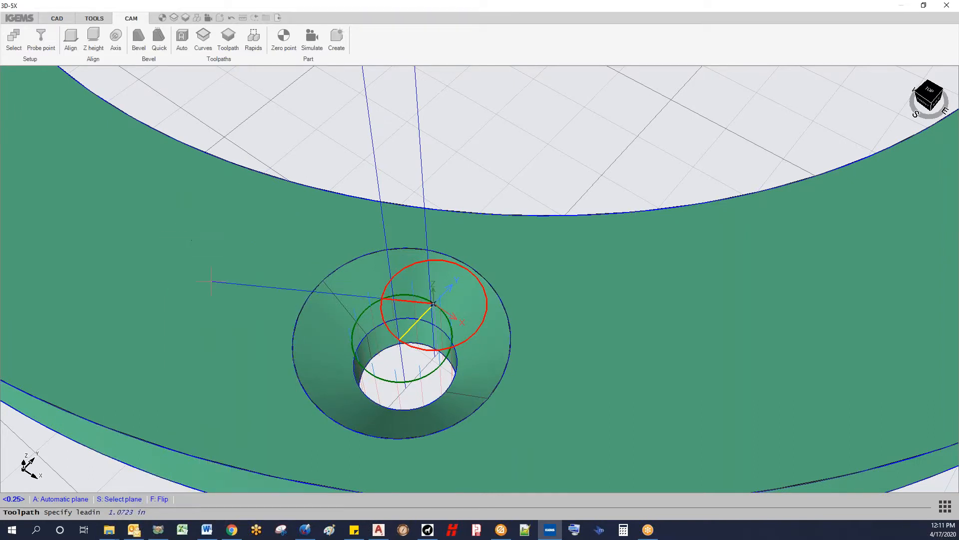
pyautogui.click(308, 304)
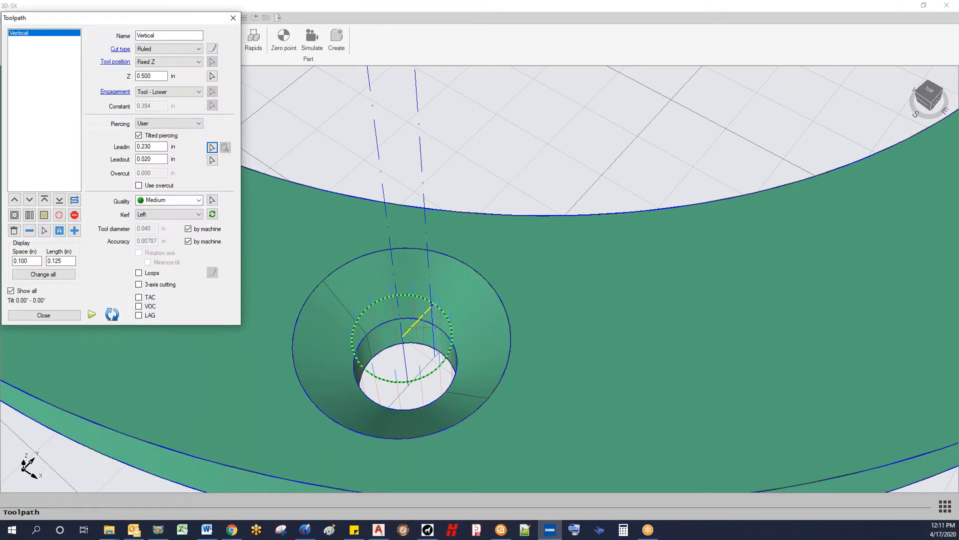
pyautogui.scroll(1, 425, 327)
pyautogui.keyDown('shift'); pyautogui.moveTo(424, 328); pyautogui.dragTo(429, 390, button='middle'); pyautogui.keyUp('shift')
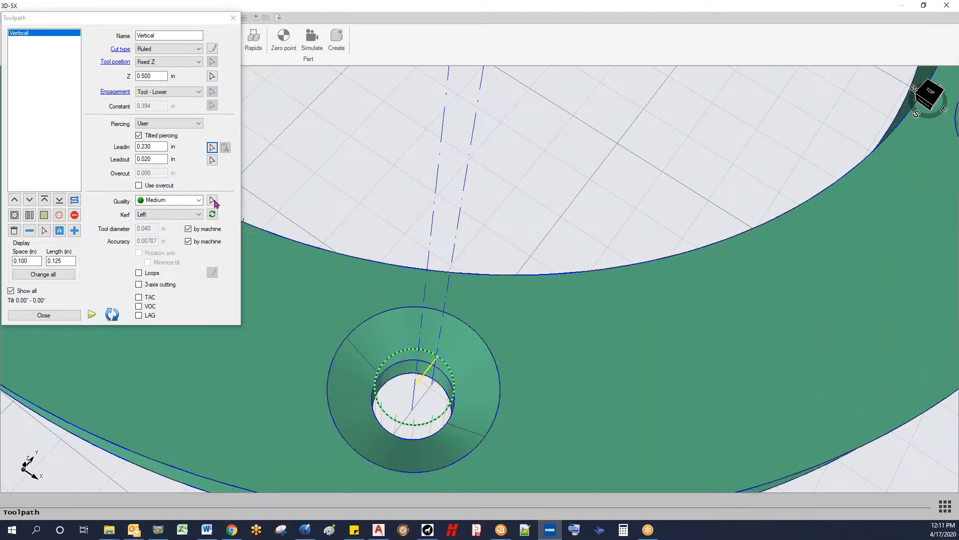
# Enable overcut on the Vertical toolpath with a length of 0.020 in
pyautogui.click(139, 185)
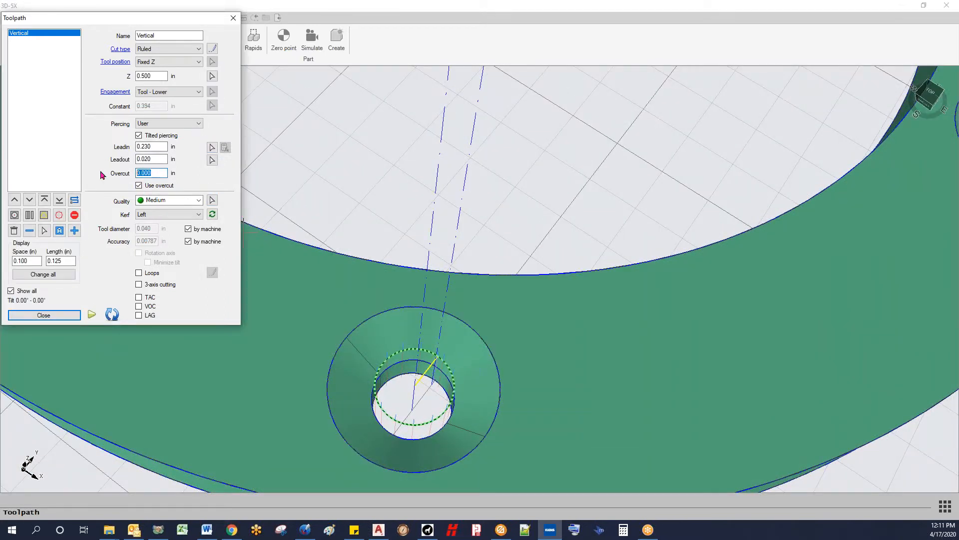
pyautogui.press('BackSpace')
pyautogui.write('.02')
pyautogui.click(157, 160)
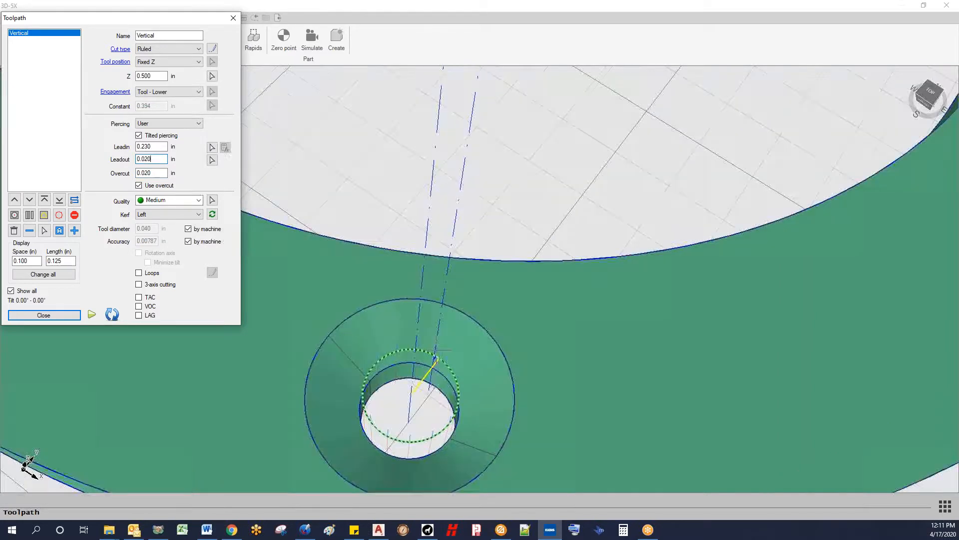
# Increase the overcut length to 0.040 in and inspect the leadout position on the hole
pyautogui.moveTo(165, 175); pyautogui.dragTo(91, 182)
pyautogui.write('.04')
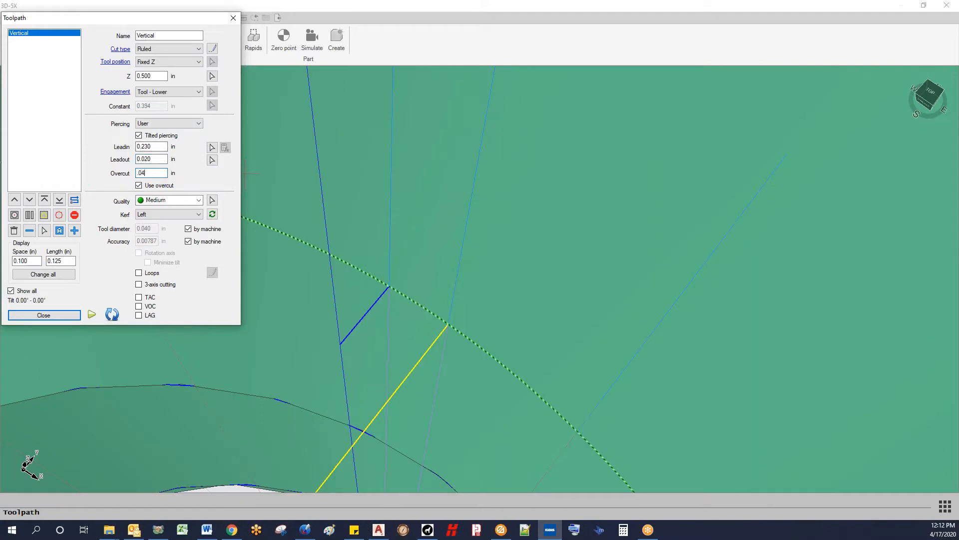
pyautogui.click(153, 160)
pyautogui.click(155, 174)
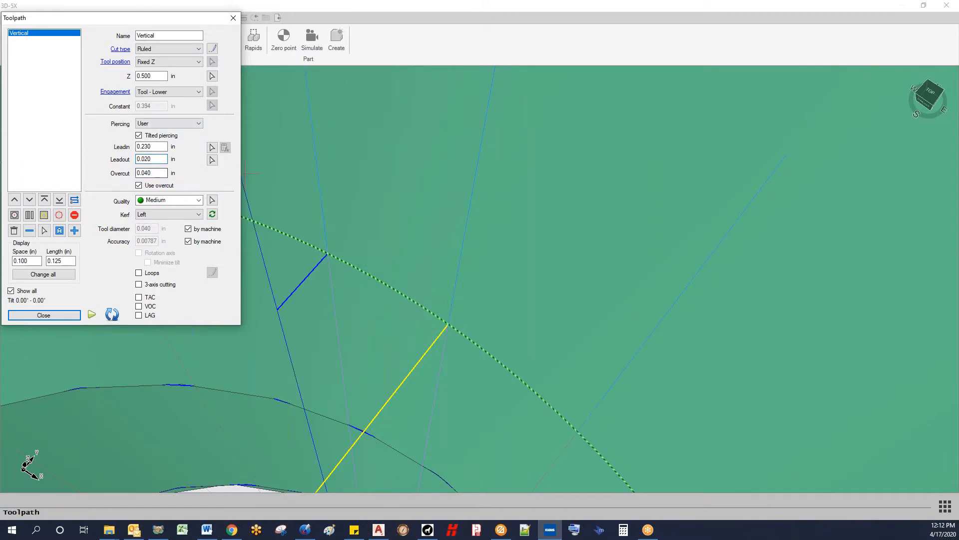
pyautogui.scroll(-6, 341, 240)
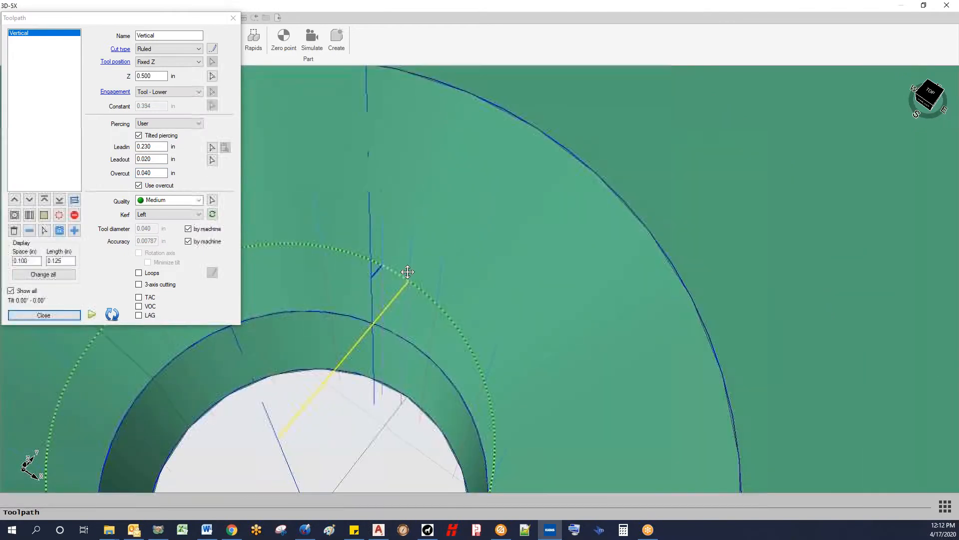
pyautogui.scroll(-2, 304, 212)
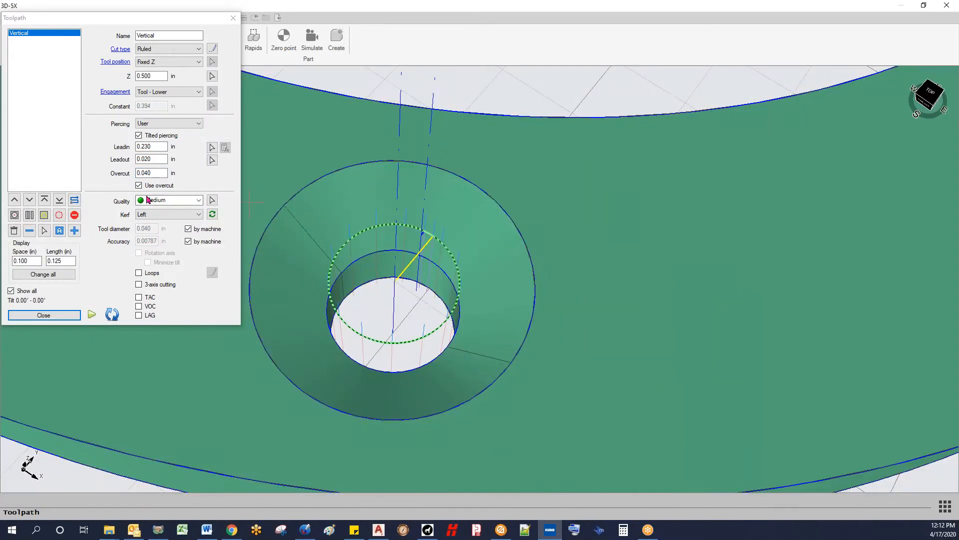
# Set the Vertical toolpath's overall quality to X-fine and open quality assignment for individual sections
pyautogui.click(199, 201)
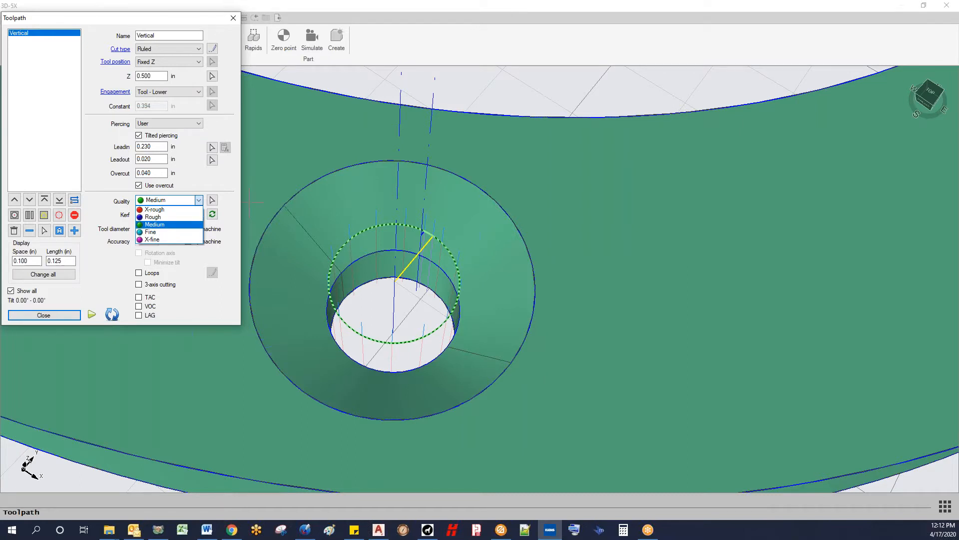
pyautogui.click(165, 224)
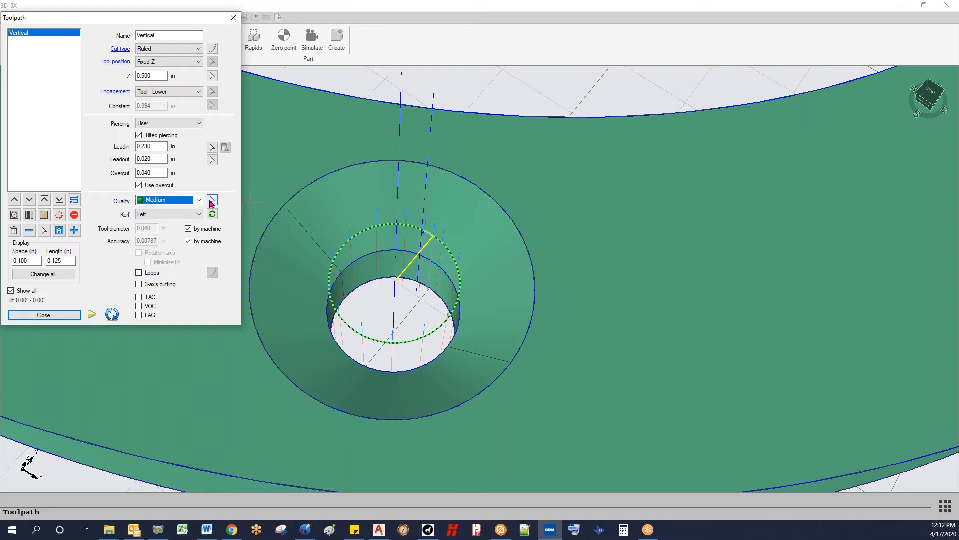
pyautogui.click(199, 200)
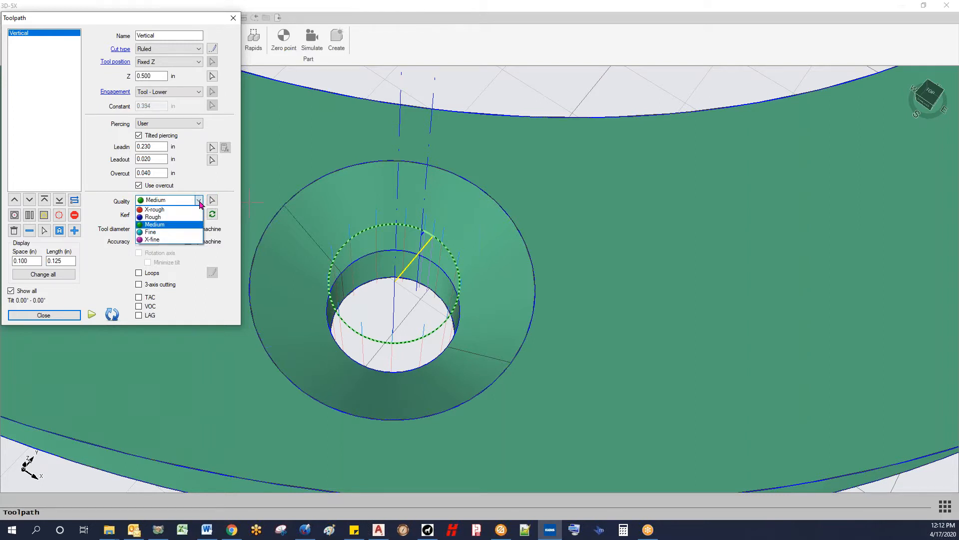
pyautogui.click(177, 241)
pyautogui.click(212, 200)
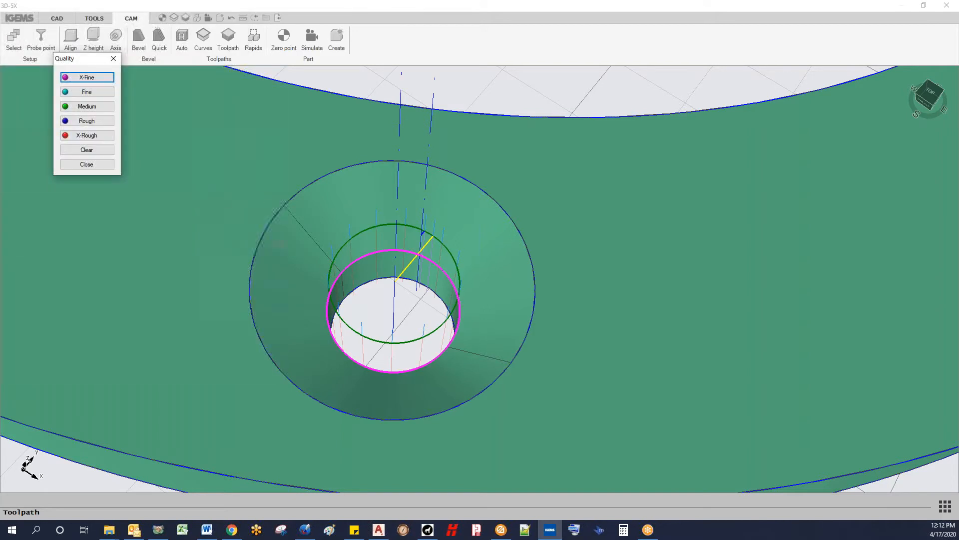
# Try to assign X-Fine quality to a picked section of the bolt-hole curve
pyautogui.click(89, 77)
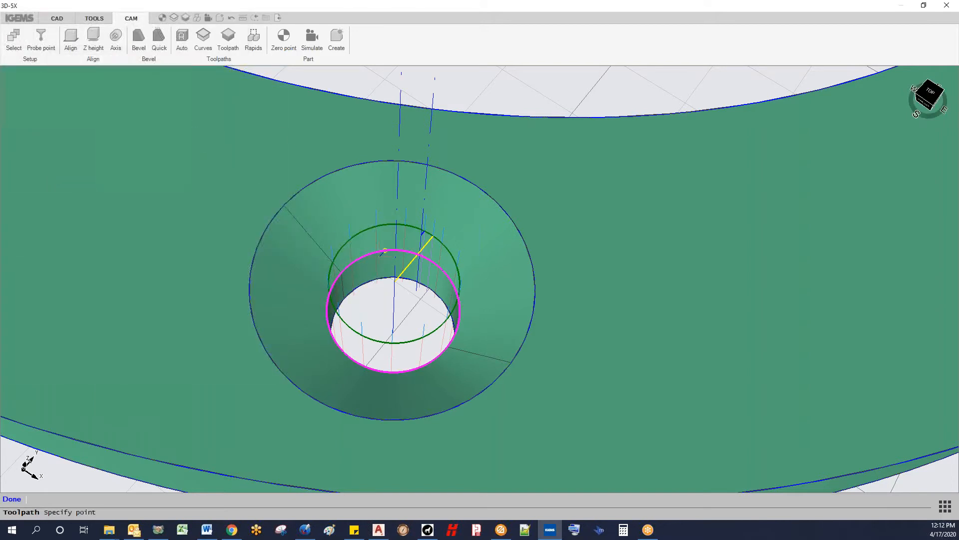
pyautogui.click(448, 348)
pyautogui.click(438, 365)
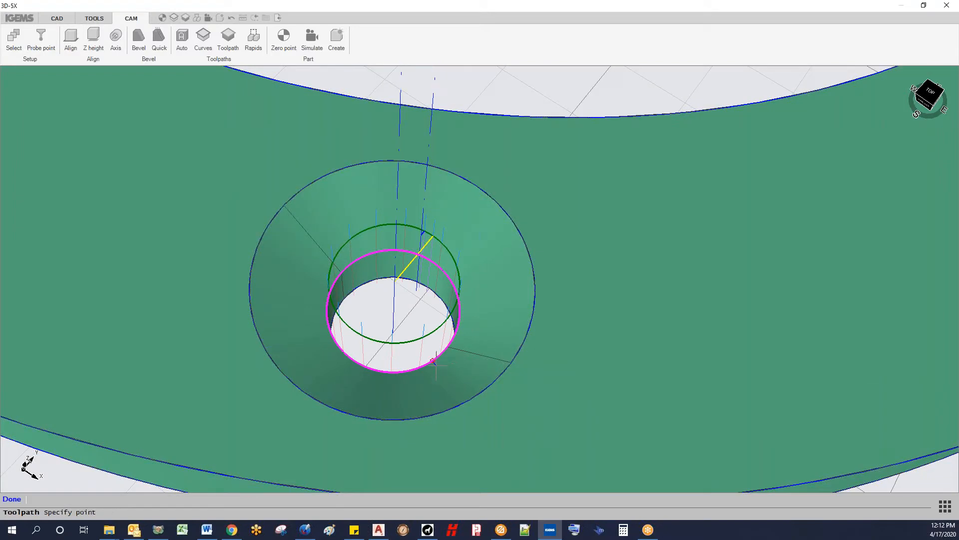
pyautogui.rightClick(300, 355)
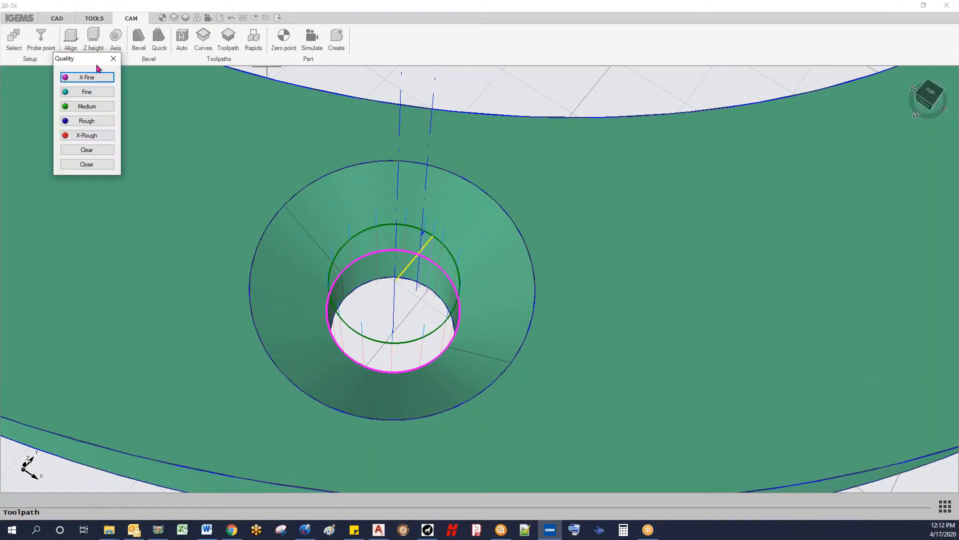
# Assign Medium quality to the section of the bolt-hole curve between the two bevel seam lines, then finish the quality assignment
pyautogui.click(95, 108)
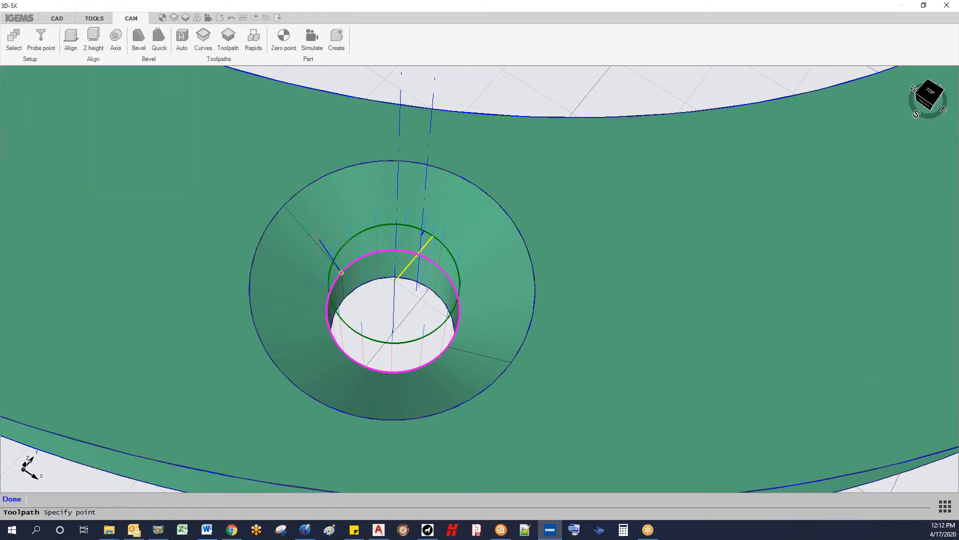
pyautogui.click(464, 359)
pyautogui.click(440, 365)
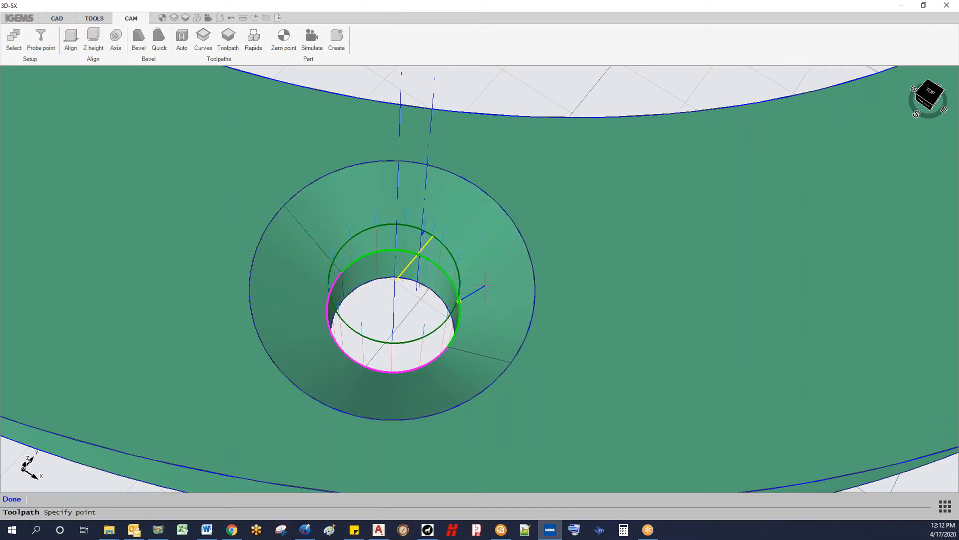
pyautogui.rightClick(453, 283)
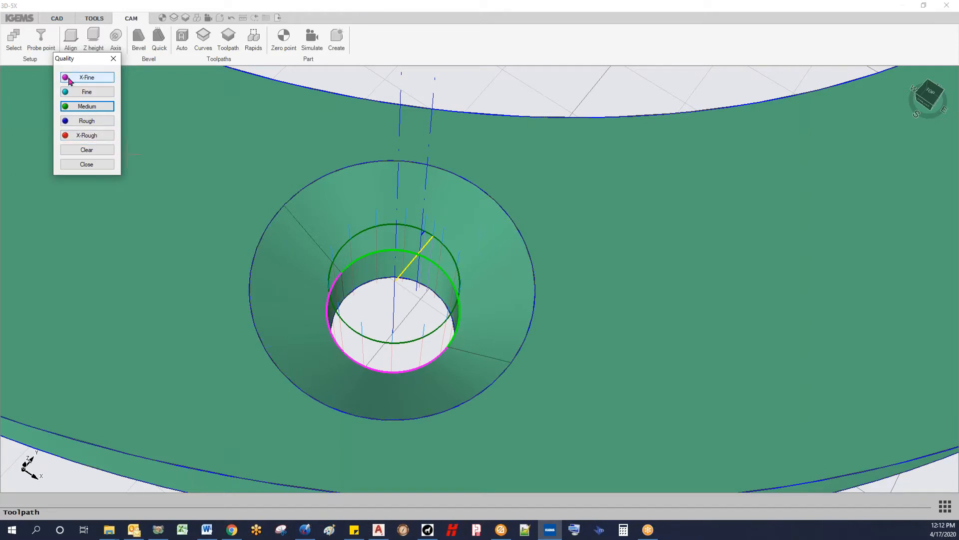
pyautogui.click(87, 165)
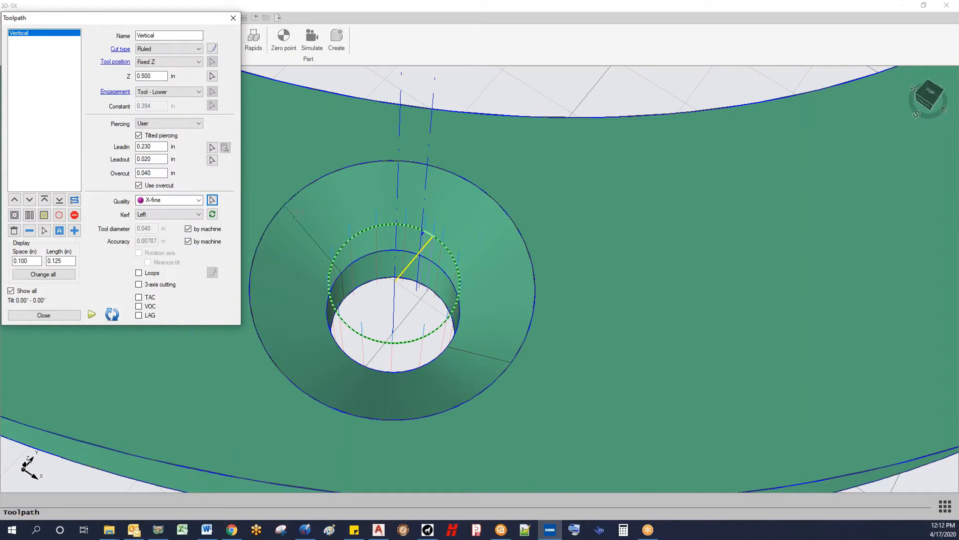
pyautogui.scroll(-2, 431, 242)
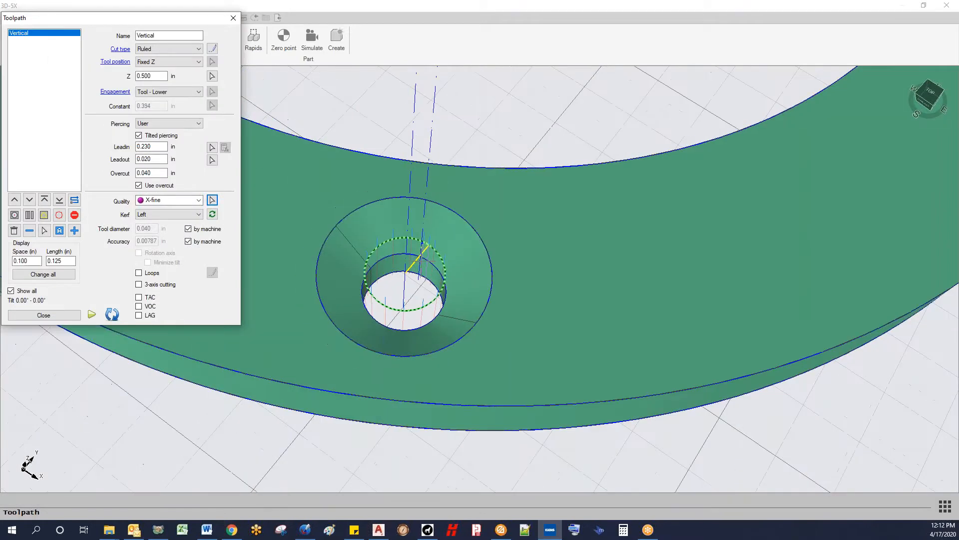
# Compare the None and Right kerf sides on the Vertical toolpath, then set the kerf back to Left
pyautogui.moveTo(424, 245)
pyautogui.mouseDown(button='middle')
pyautogui.moveTo(388, 279)
pyautogui.moveTo(399, 246)
pyautogui.moveTo(424, 242)
pyautogui.mouseUp(button='middle')
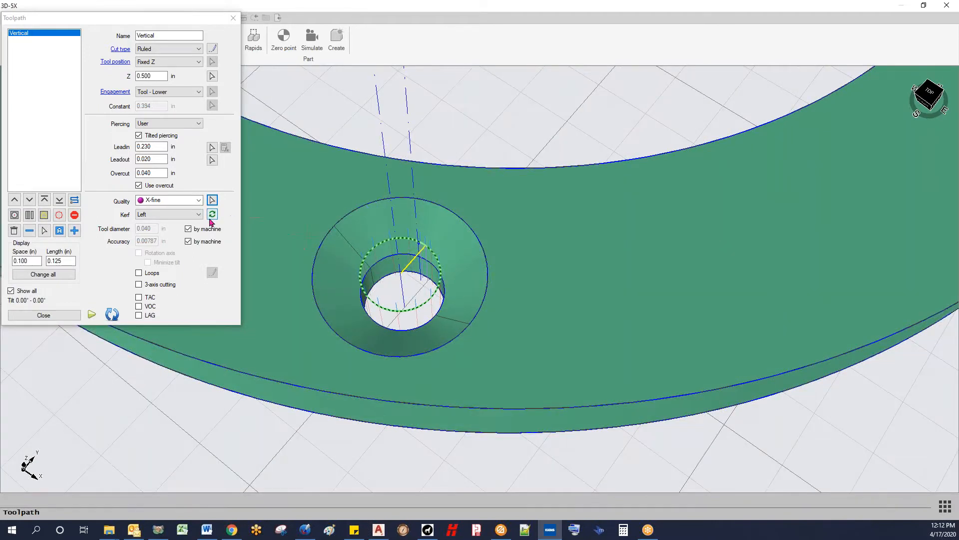
pyautogui.click(199, 214)
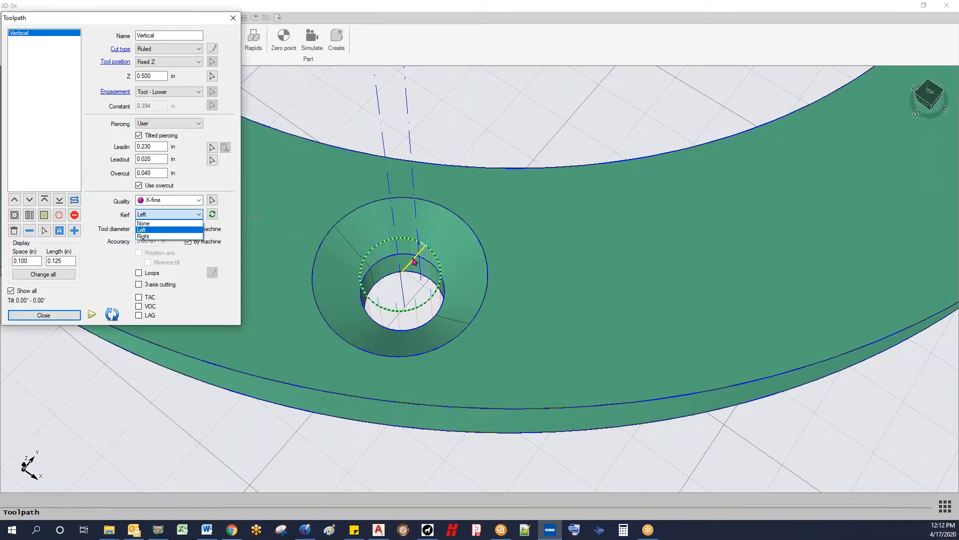
pyautogui.scroll(5, 403, 262)
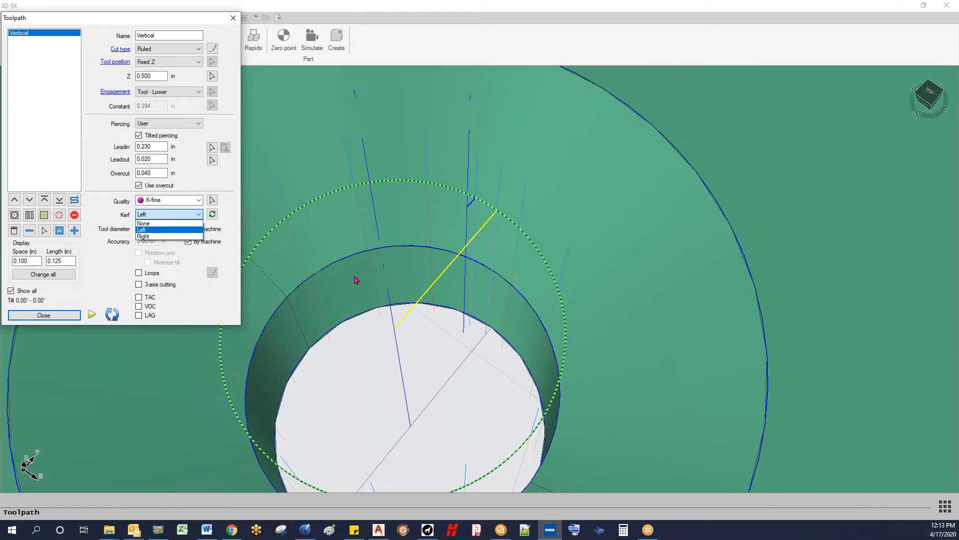
pyautogui.click(150, 223)
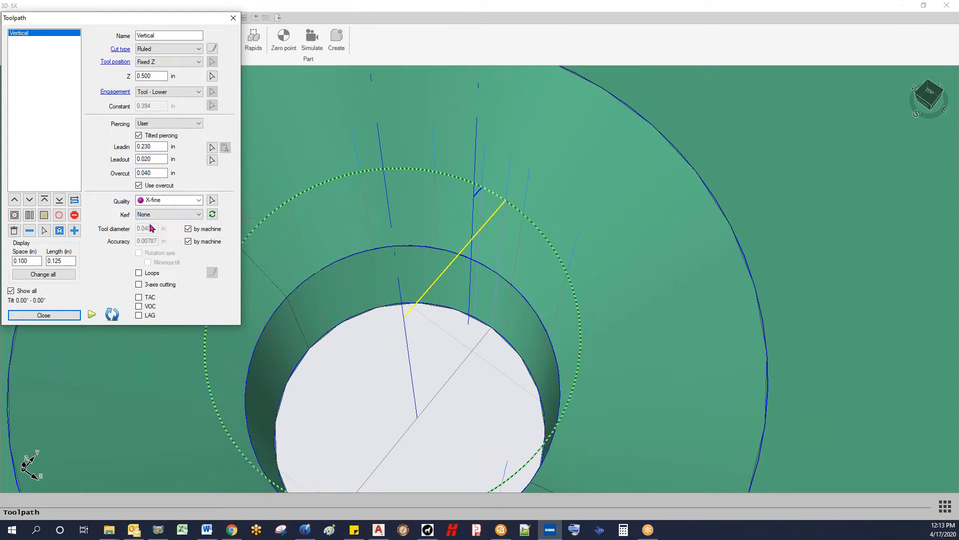
pyautogui.click(159, 214)
pyautogui.click(155, 238)
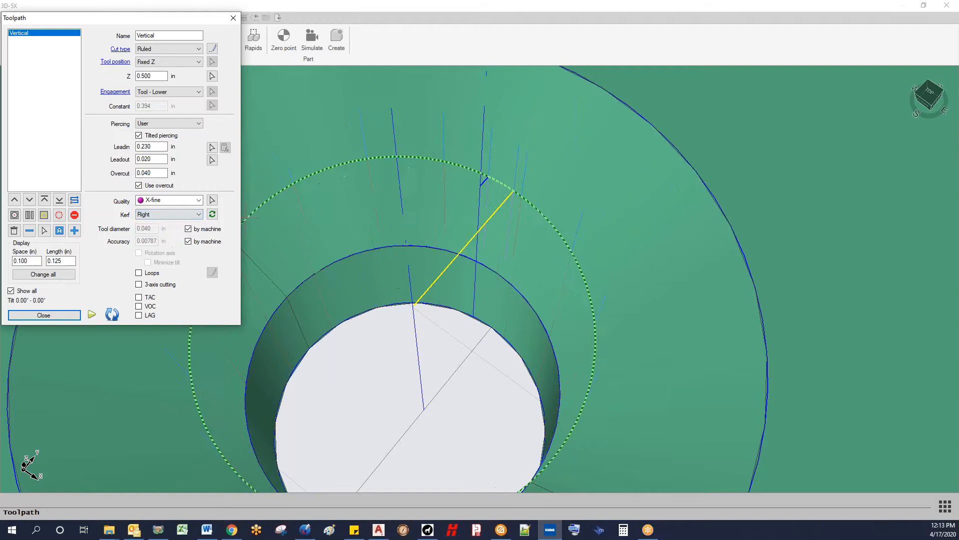
pyautogui.click(160, 217)
pyautogui.click(152, 230)
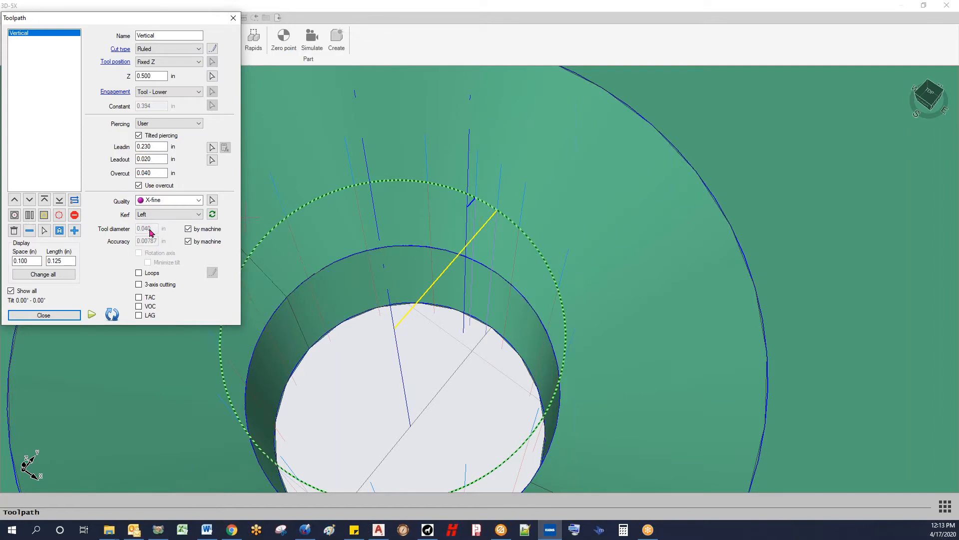
# Try overriding the machine-defined tool diameter of the Vertical toolpath, then return it to the machine setting
pyautogui.click(188, 228)
pyautogui.write('.0')
pyautogui.click(159, 173)
pyautogui.click(189, 229)
pyautogui.scroll(-3, 331, 247)
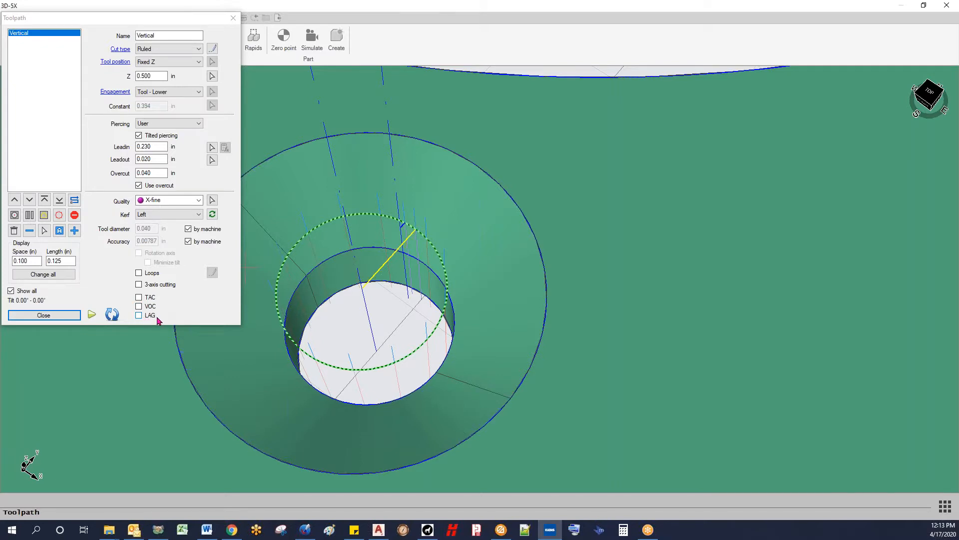
# Add a second toolpath on the bolt hole, using the bevel's outer circle as upper curve and the hole's inner circle as lower curve
pyautogui.moveTo(336, 293); pyautogui.dragTo(352, 297, button='middle')
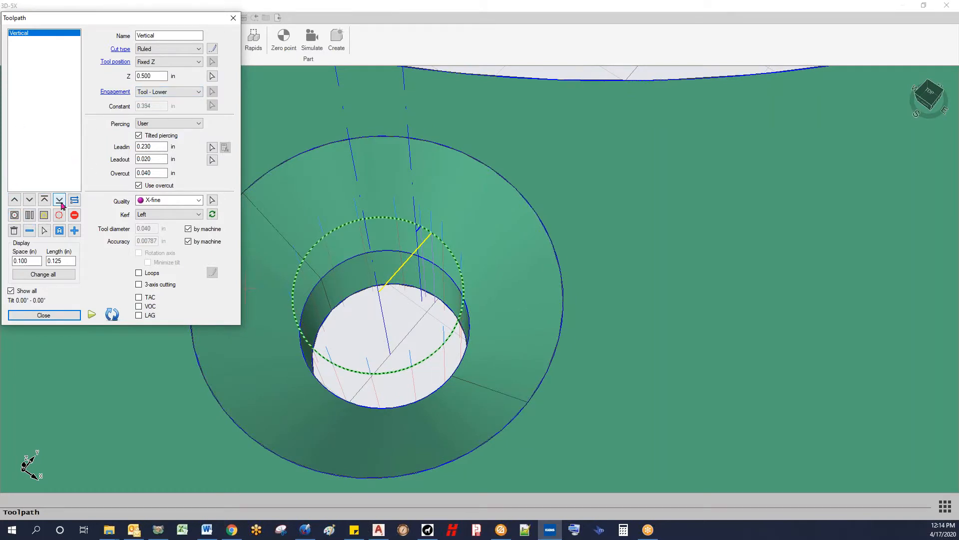
pyautogui.click(75, 233)
pyautogui.scroll(-2, 410, 332)
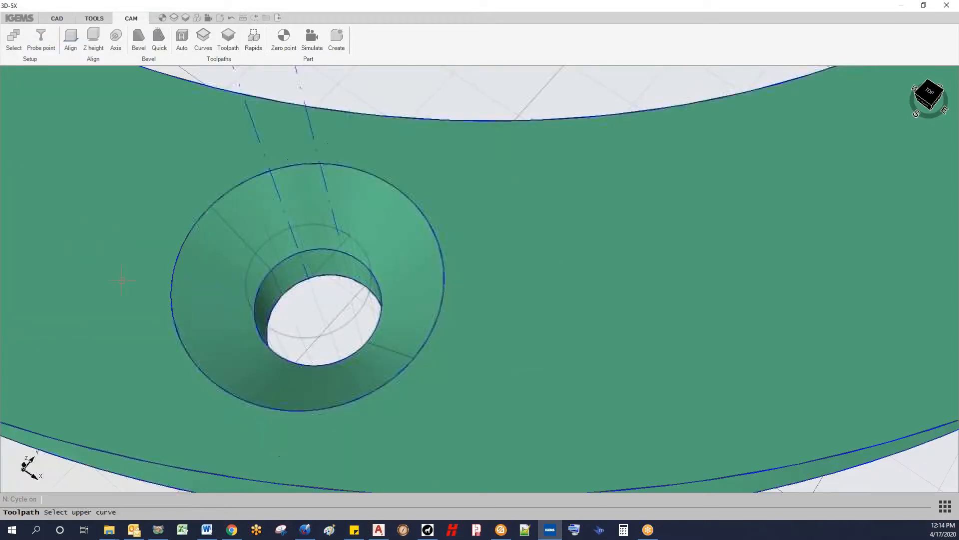
pyautogui.click(443, 315)
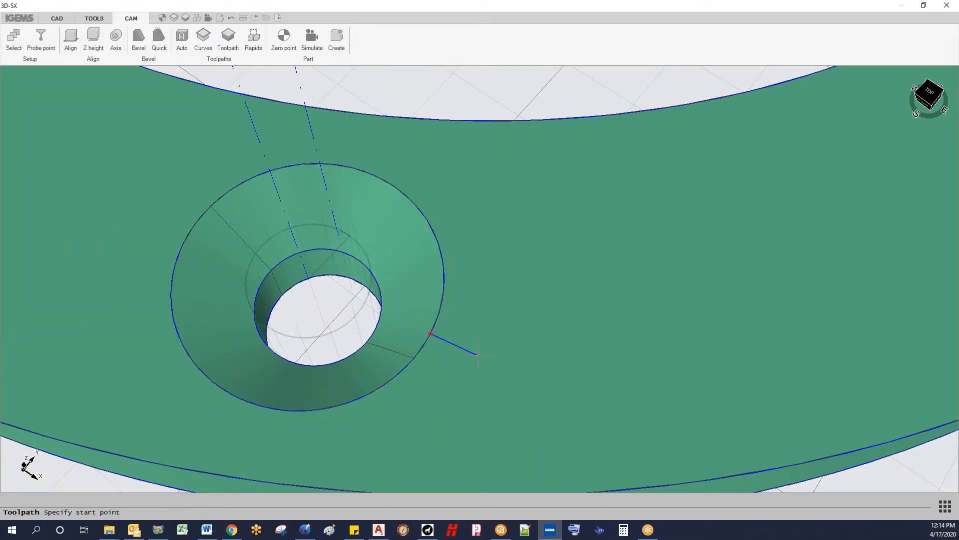
pyautogui.click(382, 167)
pyautogui.click(225, 193)
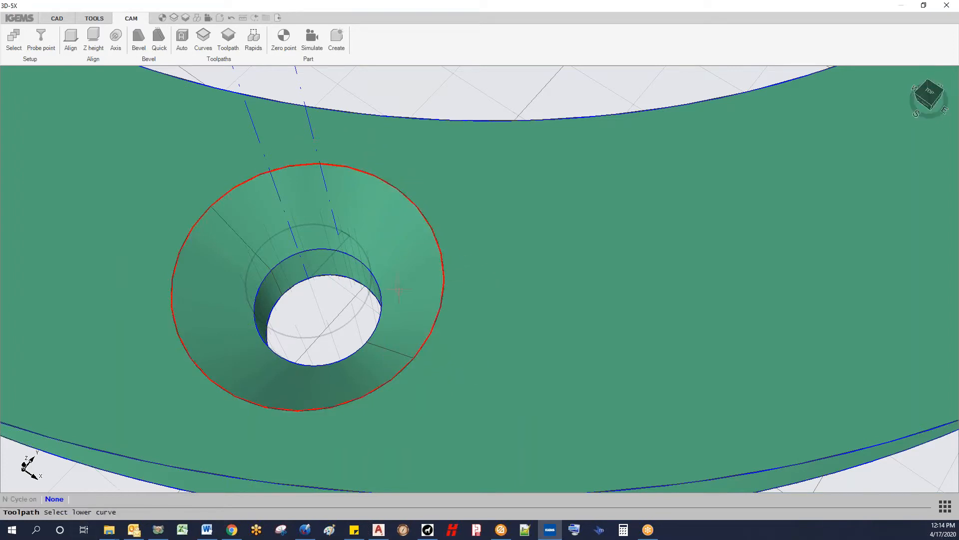
pyautogui.click(382, 294)
# Snap the new toolpath's 0.5 in leadin to the center of the bevel's outer circle
pyautogui.moveTo(354, 260); pyautogui.dragTo(357, 264, button='middle')
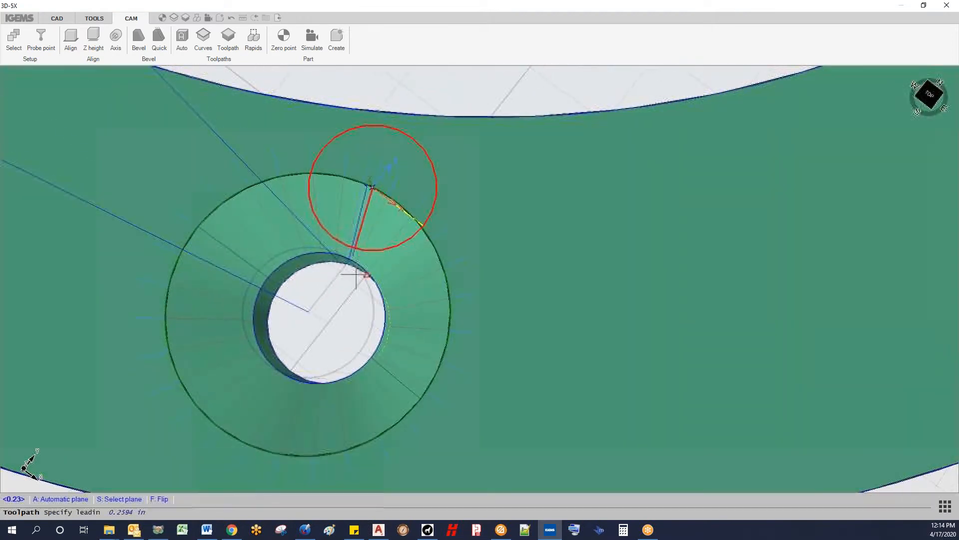
pyautogui.rightClick(315, 269)
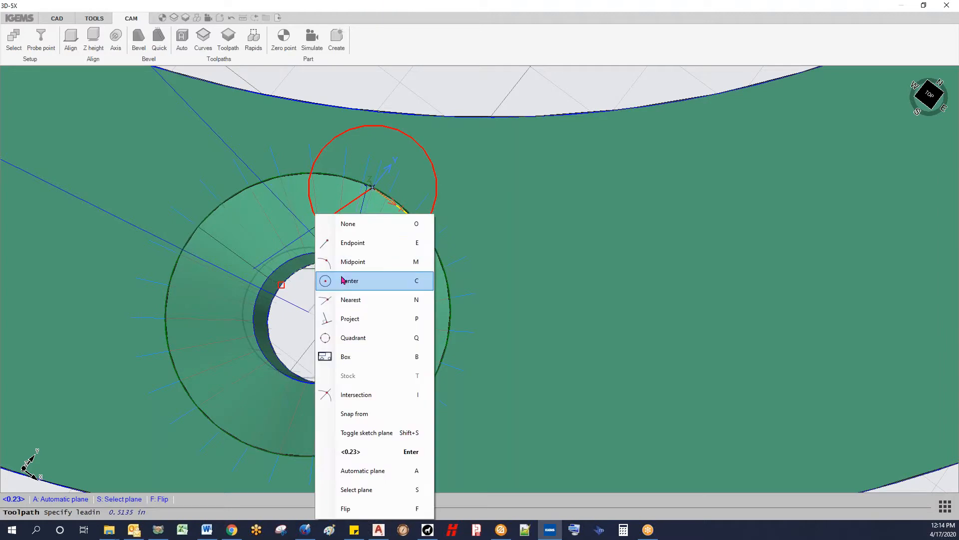
pyautogui.click(345, 288)
pyautogui.click(322, 275)
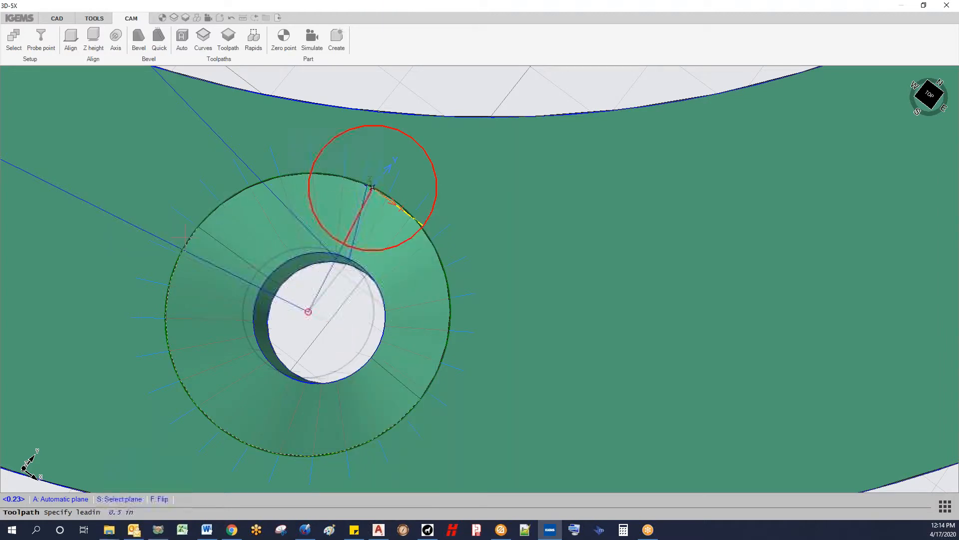
pyautogui.click(363, 185)
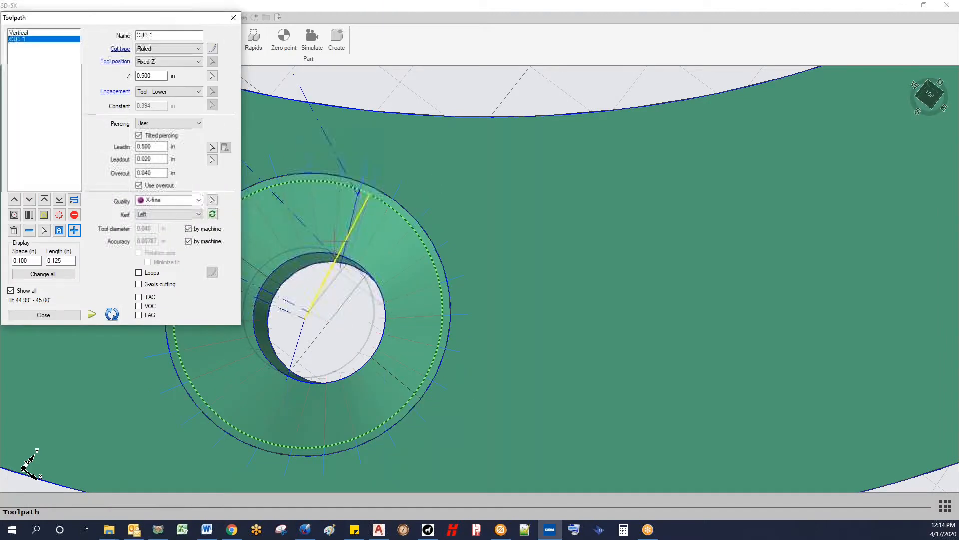
# Disable tilted piercing for CUT 1 and hide the other toolpaths to inspect its pierce point
pyautogui.moveTo(383, 226); pyautogui.dragTo(390, 280, button='middle')
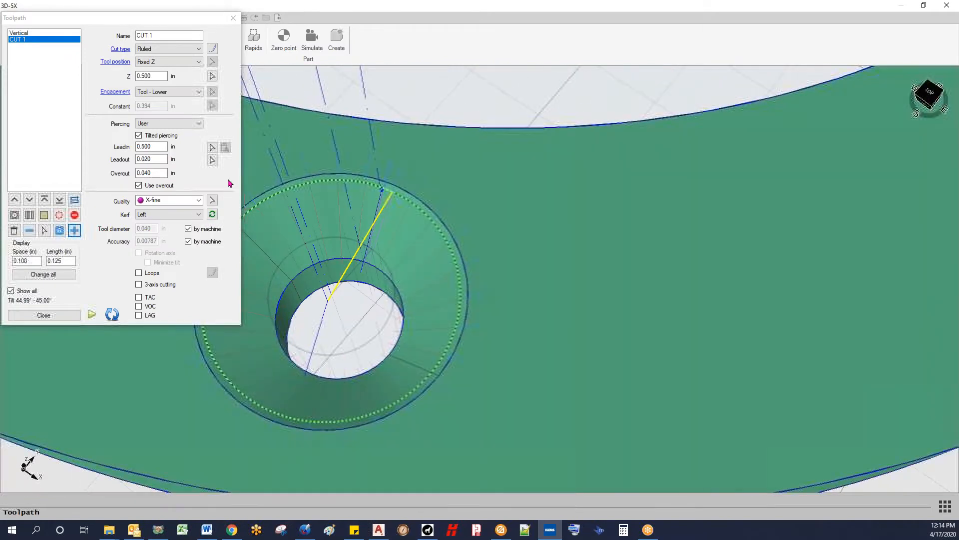
pyautogui.click(139, 136)
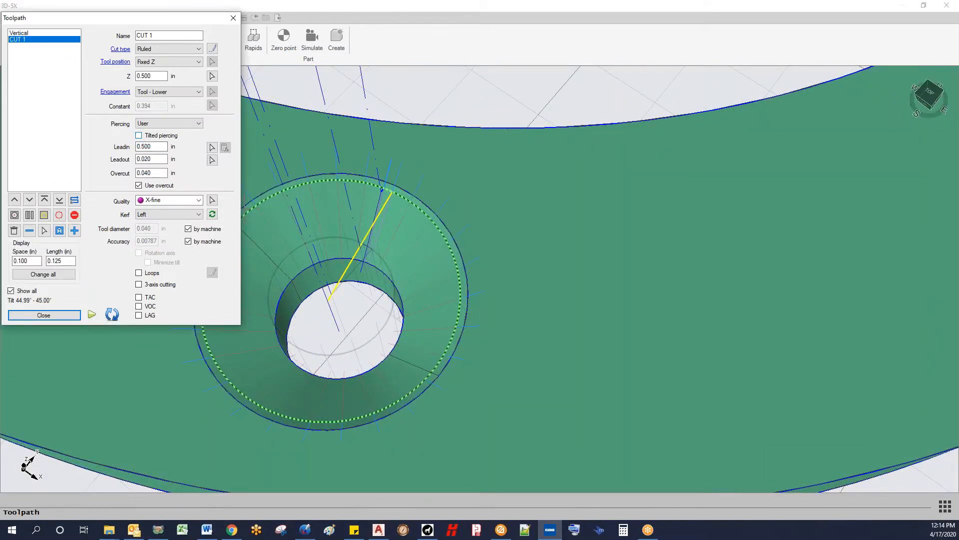
pyautogui.scroll(3, 343, 307)
pyautogui.moveTo(343, 306); pyautogui.dragTo(300, 286, button='middle')
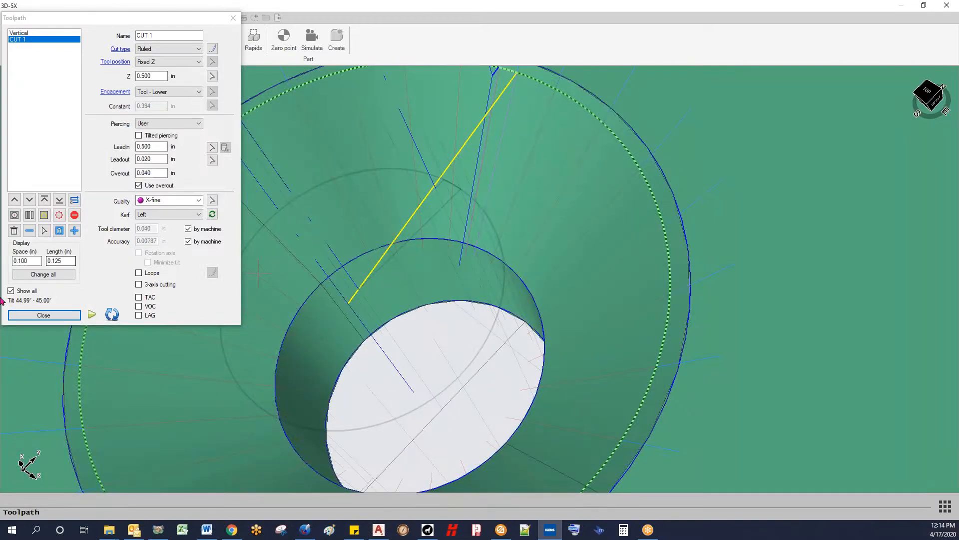
pyautogui.click(11, 290)
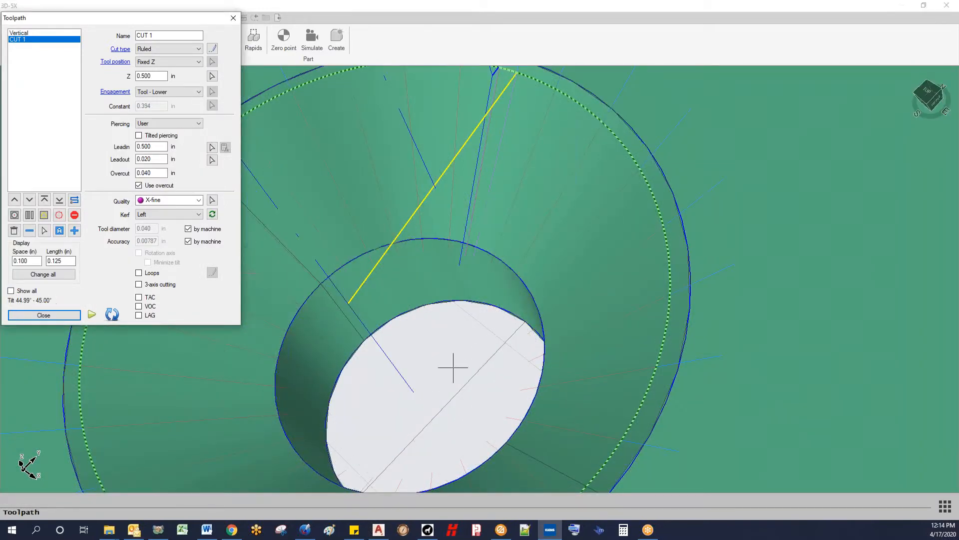
pyautogui.moveTo(453, 369); pyautogui.dragTo(519, 300, button='middle')
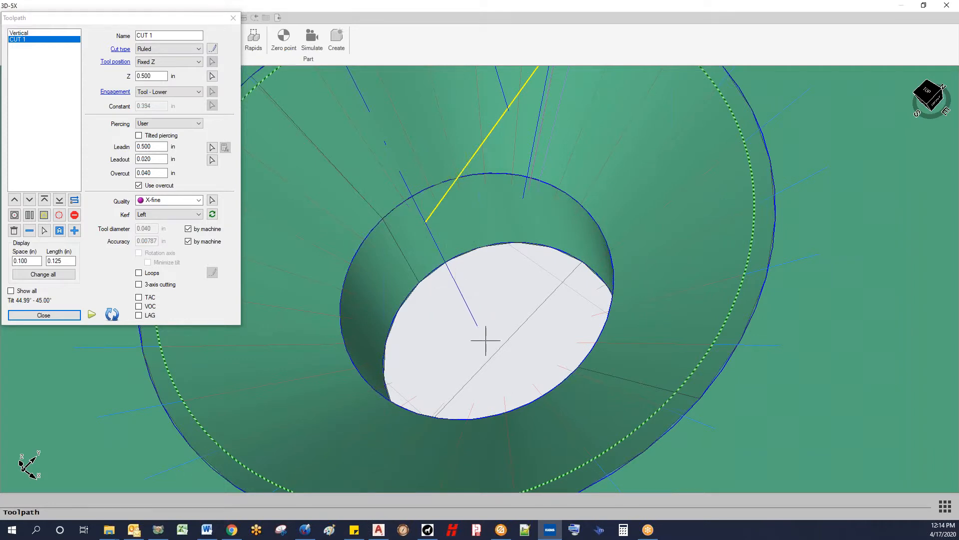
# Compare CUT 1's pierce direction with tilted piercing on and off, leaving tilted piercing off
pyautogui.click(139, 136)
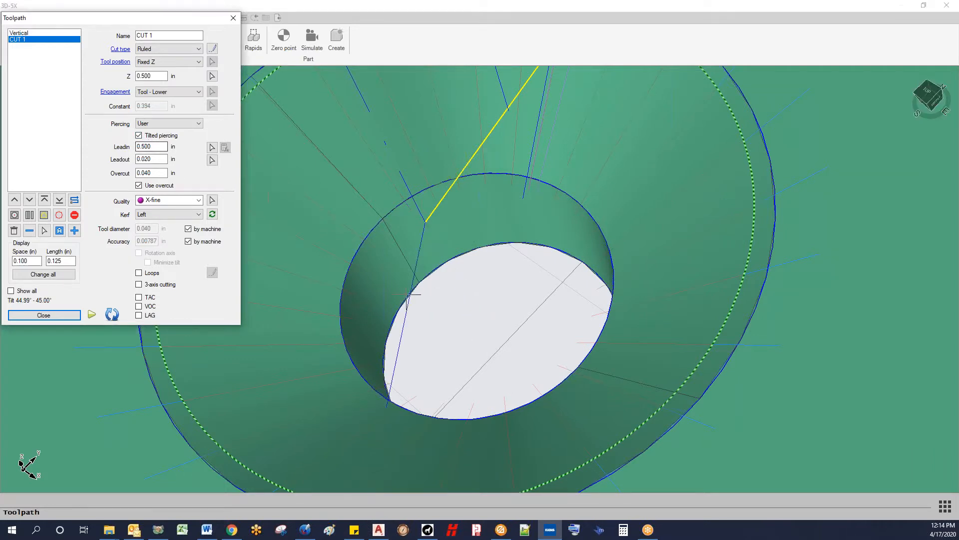
pyautogui.click(139, 136)
pyautogui.scroll(-3, 461, 243)
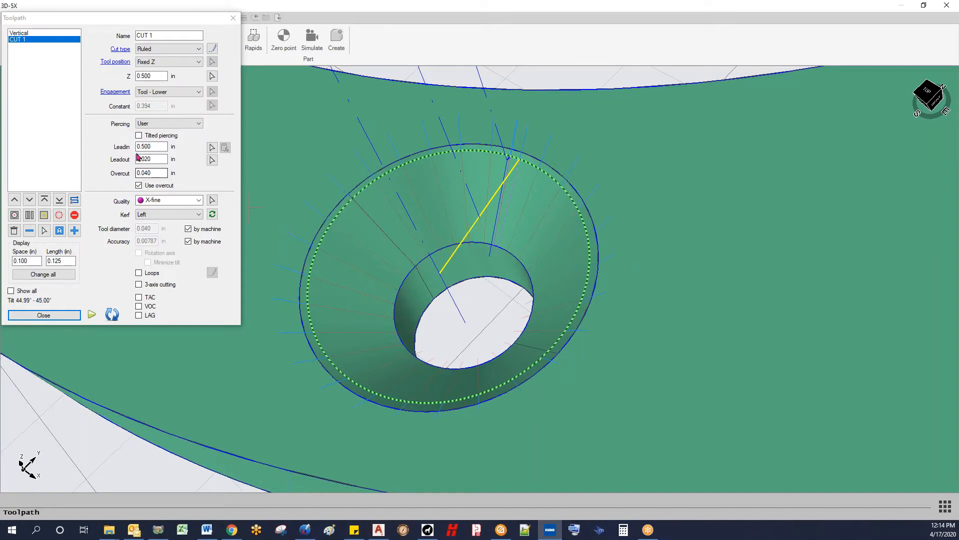
pyautogui.click(138, 135)
pyautogui.click(139, 135)
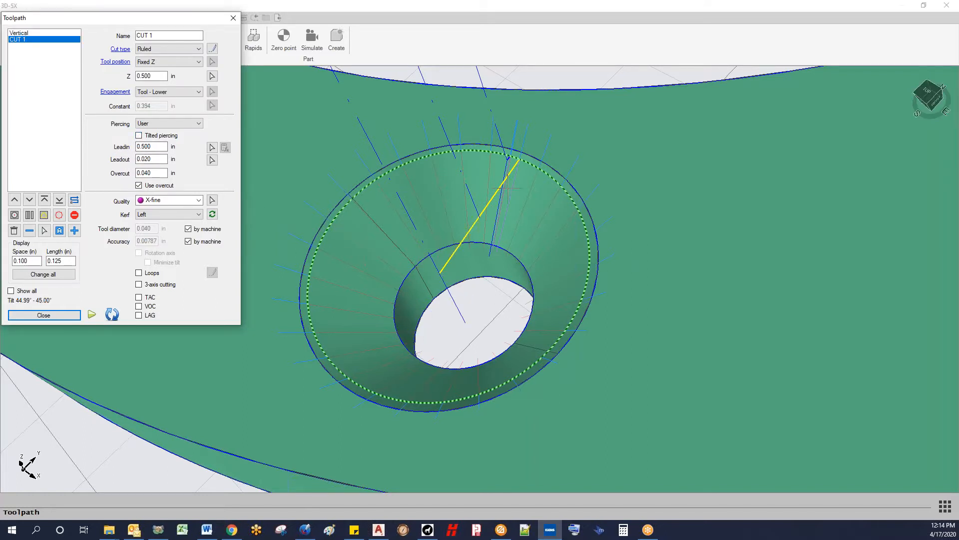
# Rename the CUT 1 toolpath as Bevel
pyautogui.scroll(-3, 514, 183)
pyautogui.moveTo(515, 182); pyautogui.dragTo(551, 263, button='middle')
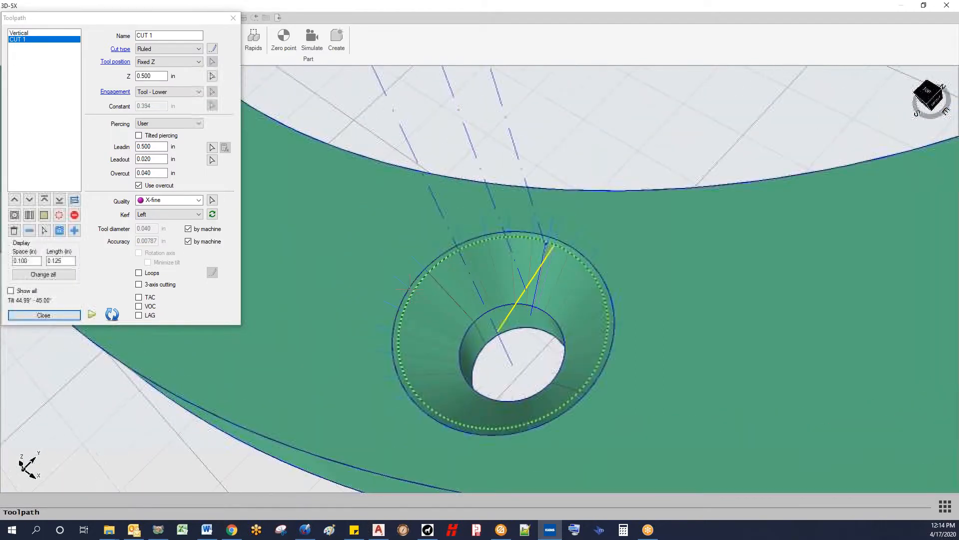
pyautogui.doubleClick(169, 34)
pyautogui.write('Bevel')
pyautogui.press('Return')
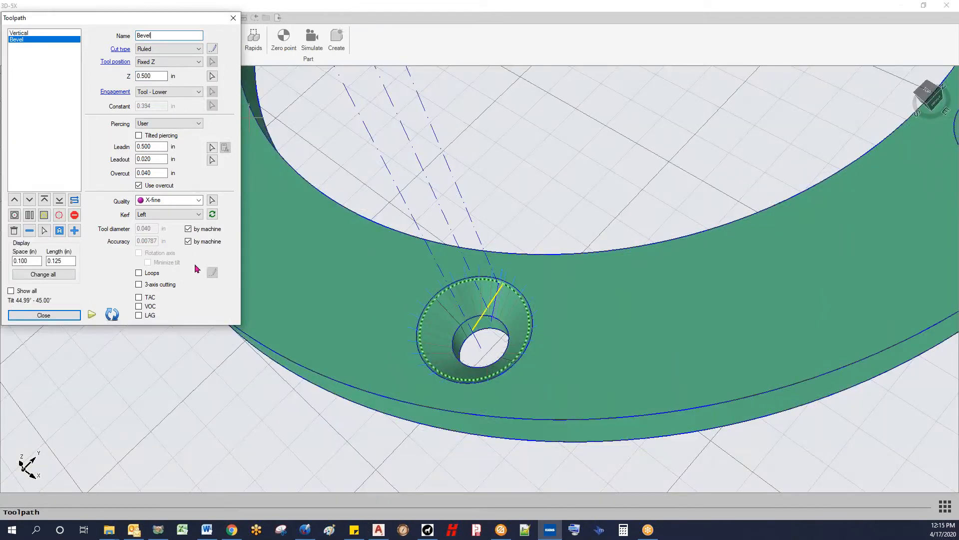
# Move the Bevel toolpath ahead of Vertical, return it to second place, and close the toolpath settings
pyautogui.click(14, 200)
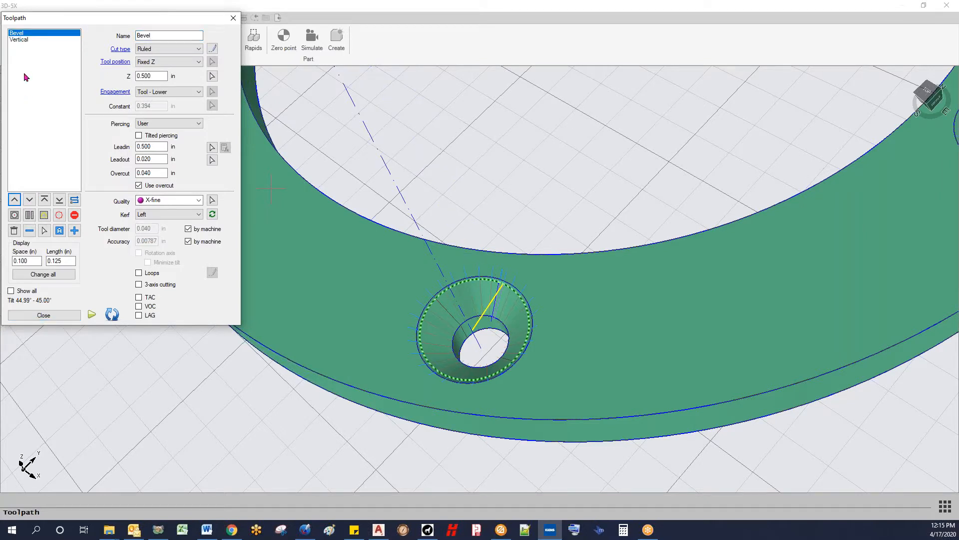
pyautogui.click(29, 200)
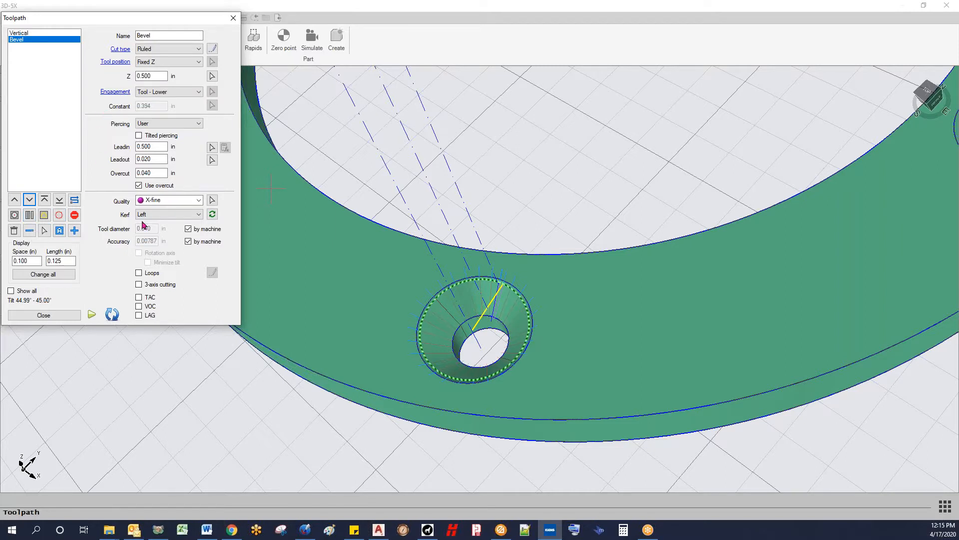
pyautogui.click(43, 315)
# Start a polar array and select the Vertical and Bevel toolpaths on the programmed bolt hole
pyautogui.scroll(-5, 419, 340)
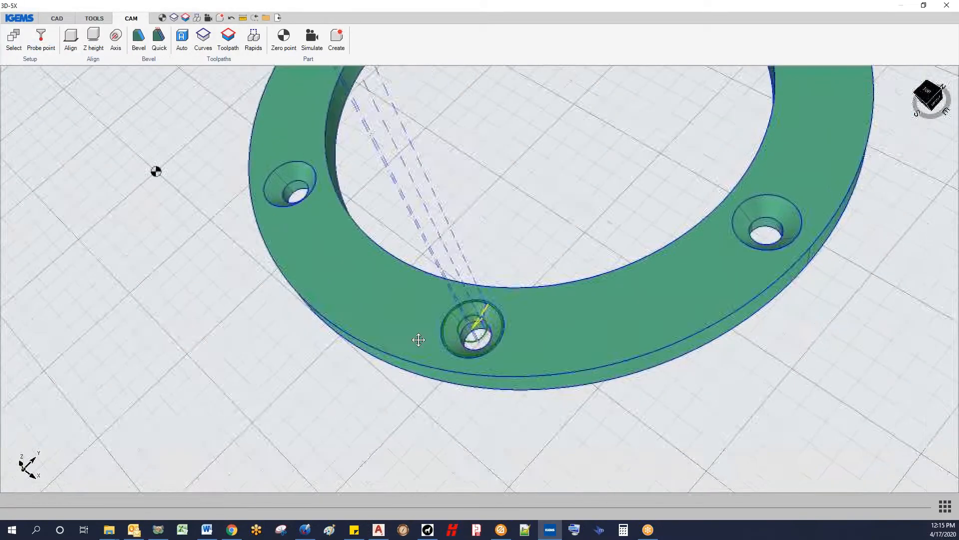
pyautogui.scroll(-3, 418, 340)
pyautogui.moveTo(341, 221); pyautogui.dragTo(353, 166, button='middle')
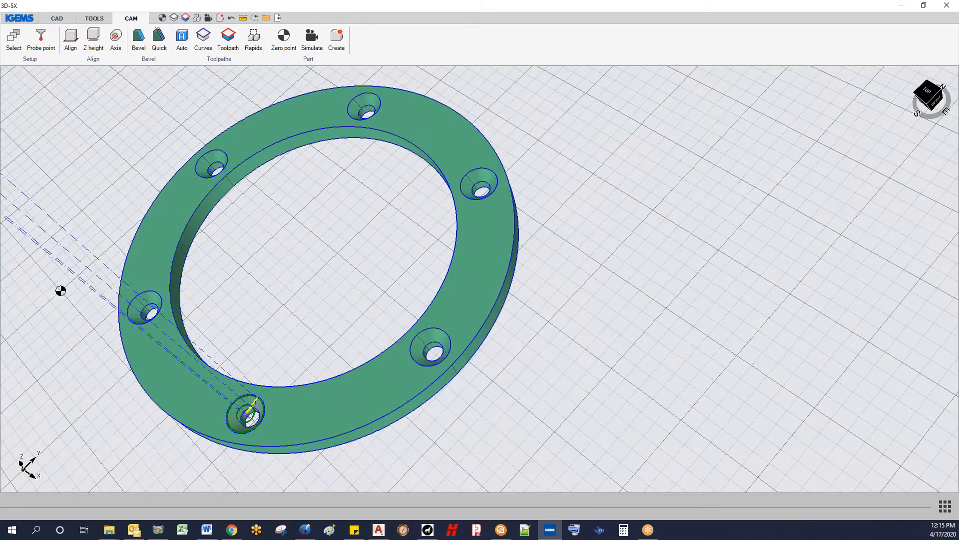
pyautogui.scroll(-2, 338, 229)
pyautogui.moveTo(339, 229); pyautogui.dragTo(349, 214, button='middle')
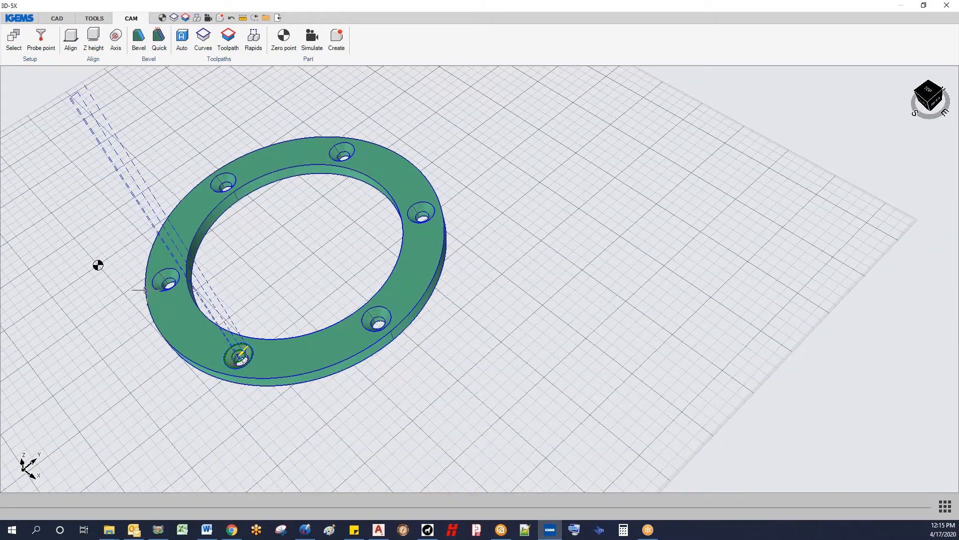
pyautogui.click(57, 18)
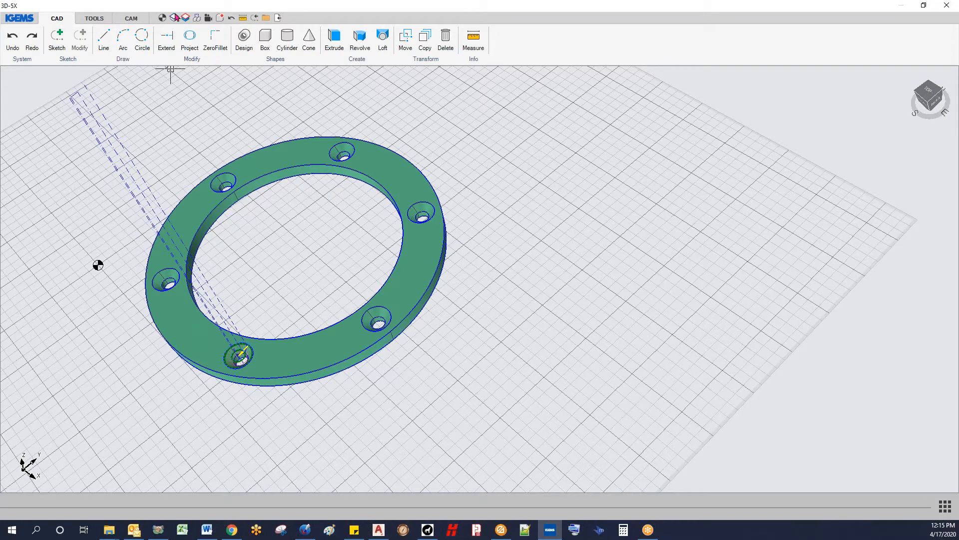
pyautogui.click(426, 61)
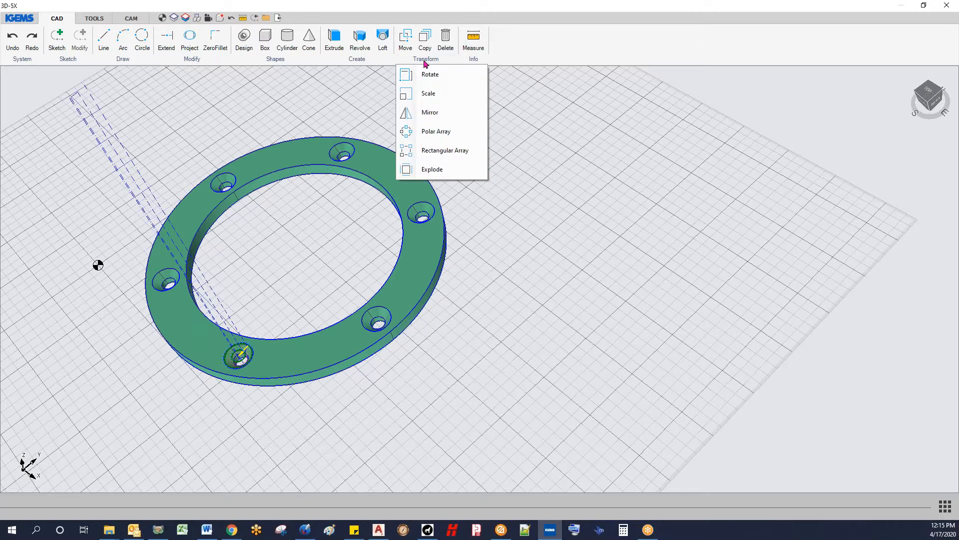
pyautogui.click(434, 132)
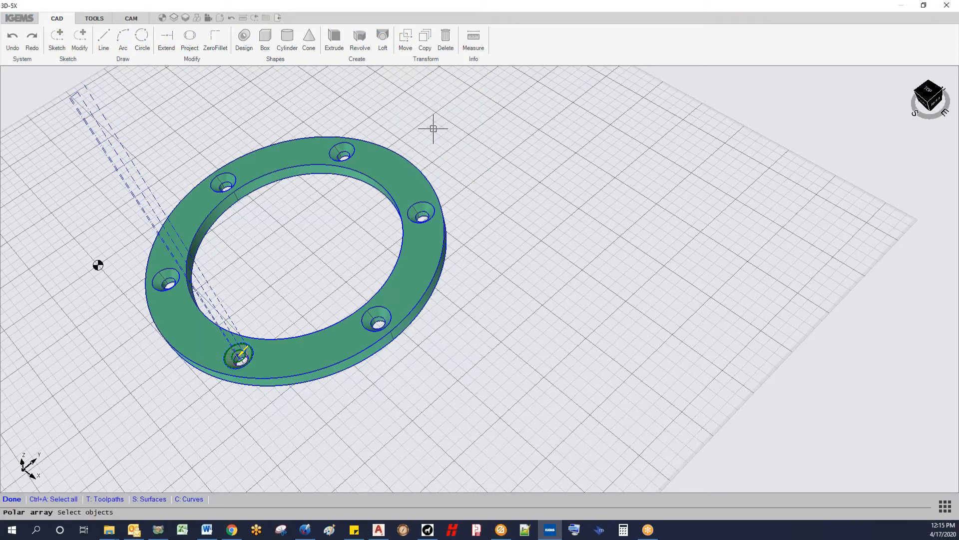
pyautogui.click(102, 500)
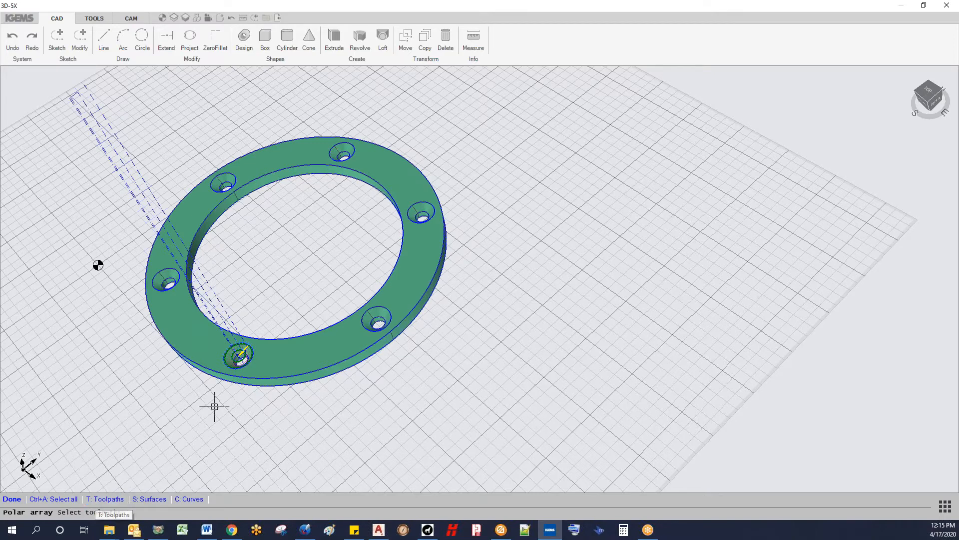
pyautogui.scroll(5, 245, 358)
pyautogui.moveTo(266, 375); pyautogui.dragTo(220, 341)
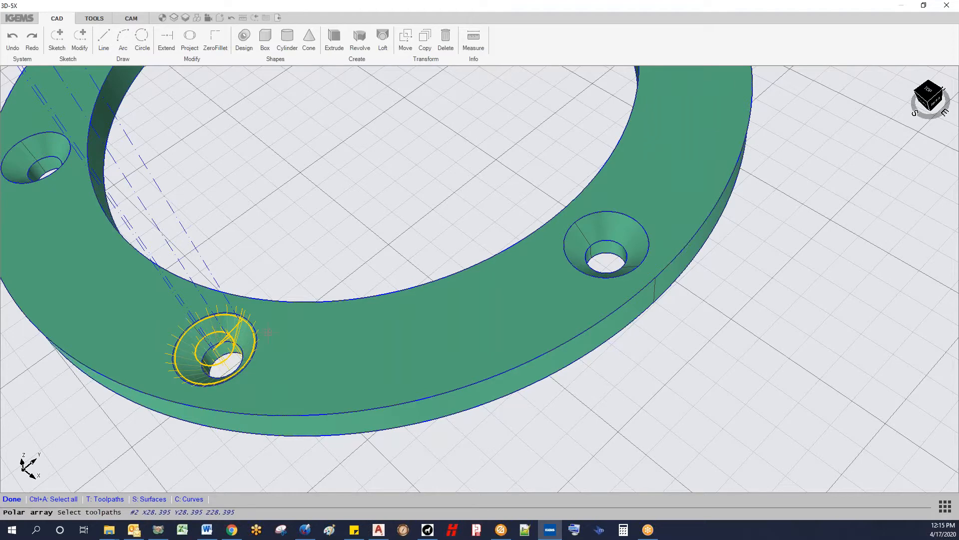
pyautogui.press('Return')
# Use the flange's inner circular edge as the axis and array the toolpaths over 360° onto all six bolt holes
pyautogui.scroll(-3, 260, 328)
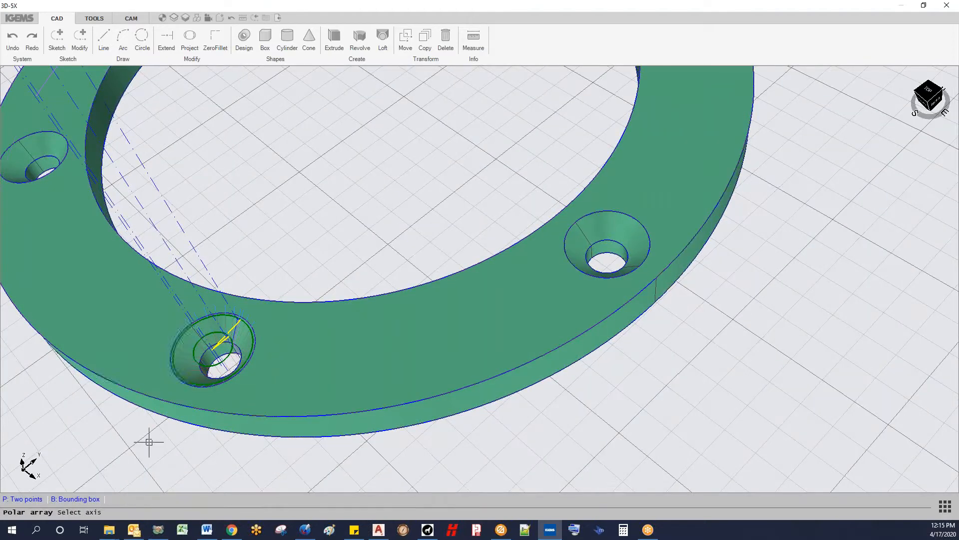
pyautogui.scroll(-1, 352, 304)
pyautogui.scroll(-2, 352, 304)
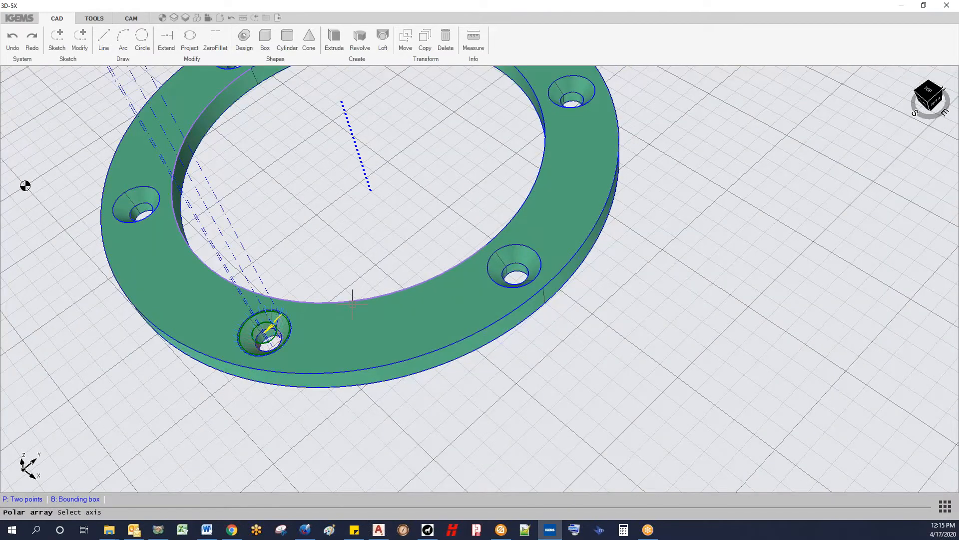
pyautogui.scroll(-1, 352, 304)
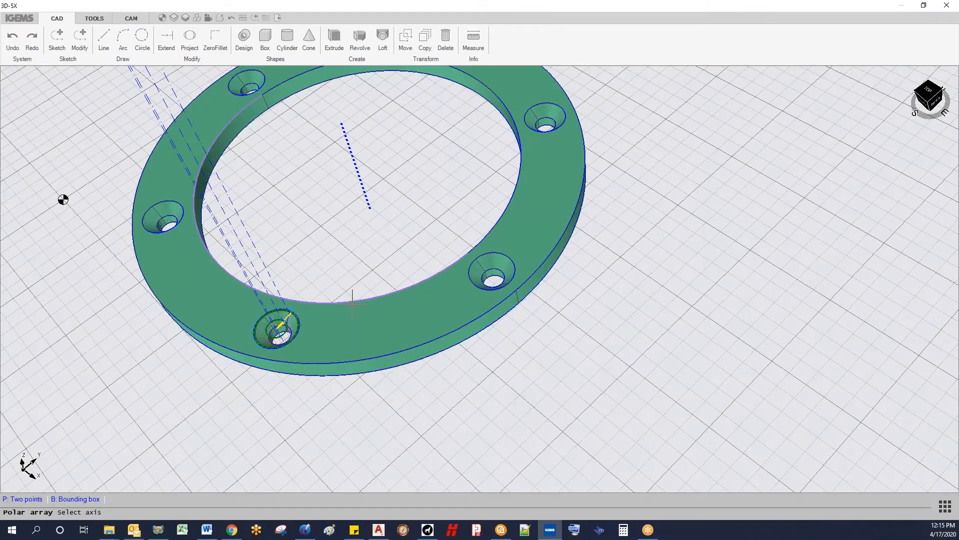
pyautogui.click(352, 304)
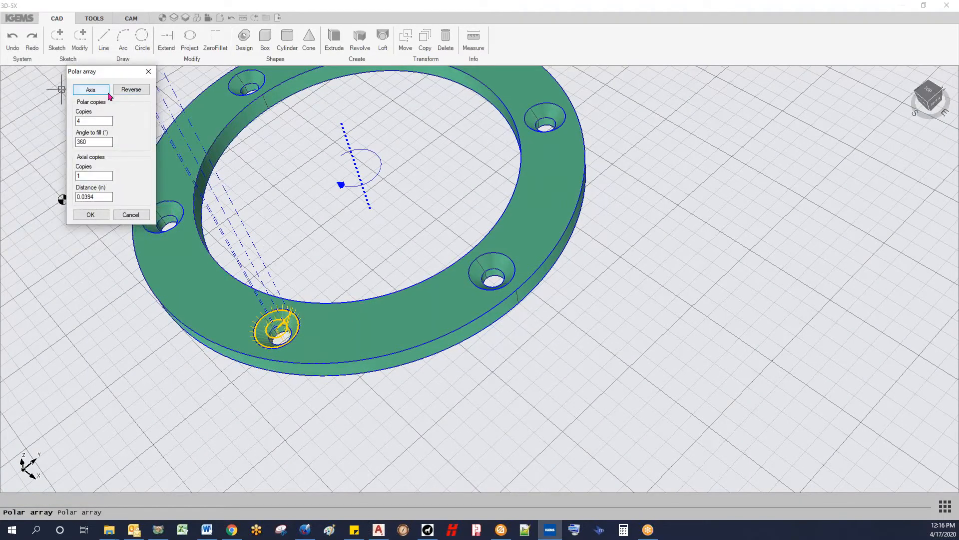
pyautogui.click(131, 89)
pyautogui.click(132, 90)
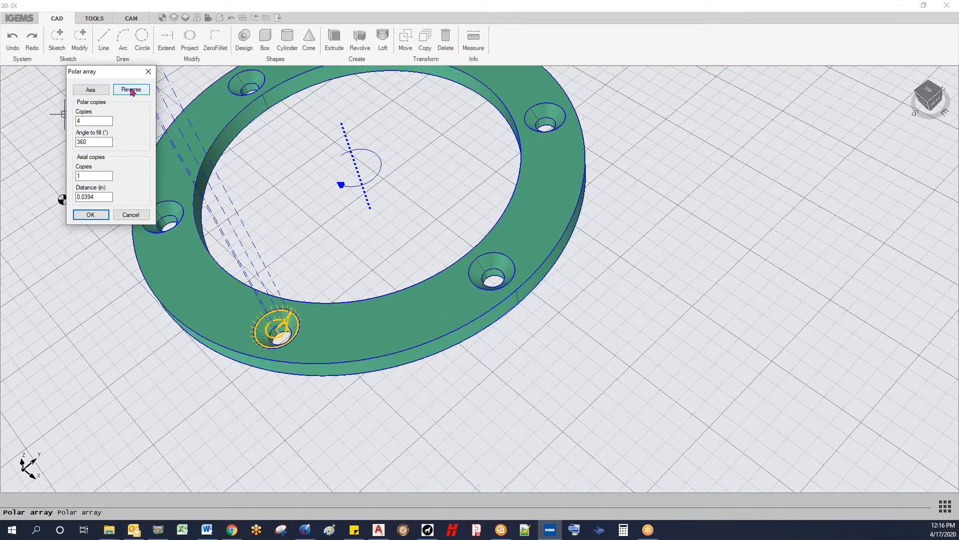
pyautogui.doubleClick(100, 121)
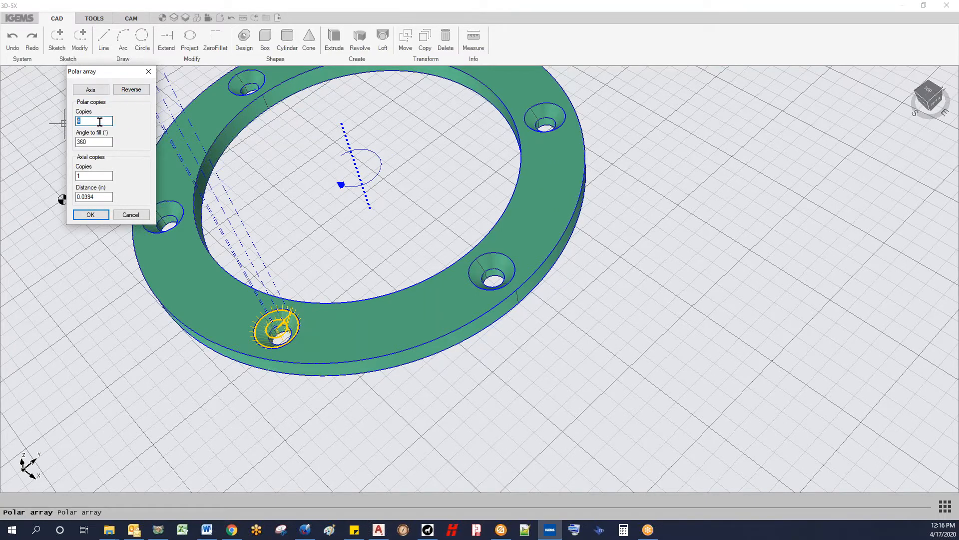
pyautogui.click(98, 141)
pyautogui.click(91, 215)
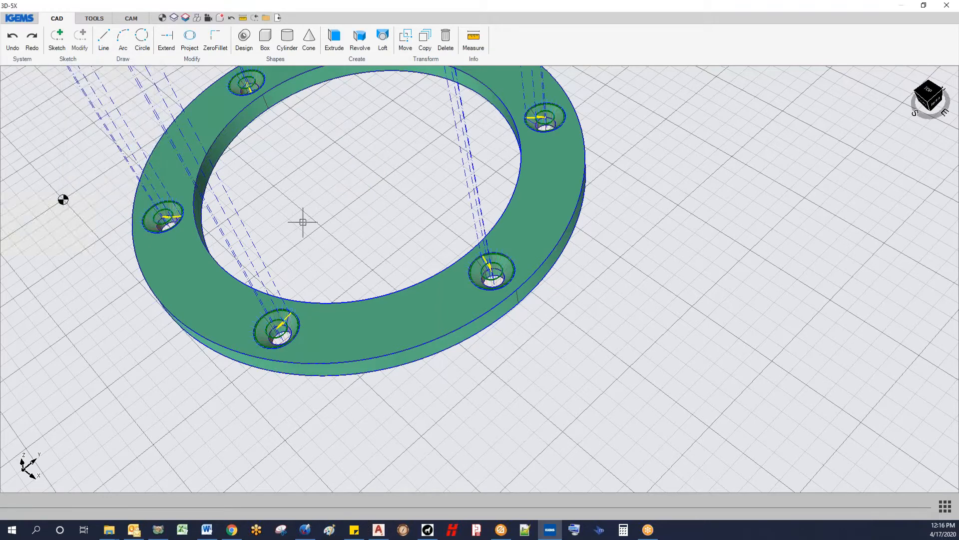
# Examine the arrayed toolpaths around the flange and compare the settings of the first Vertical and Bevel toolpaths
pyautogui.scroll(-5, 303, 227)
pyautogui.moveTo(316, 322); pyautogui.dragTo(322, 274, button='middle')
pyautogui.scroll(-3, 321, 274)
pyautogui.scroll(4, 304, 290)
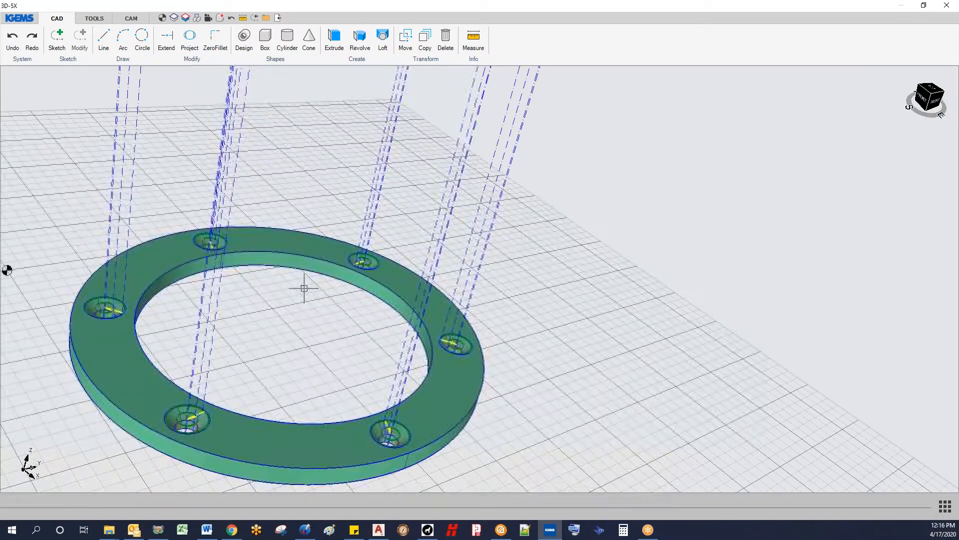
pyautogui.scroll(-3, 310, 248)
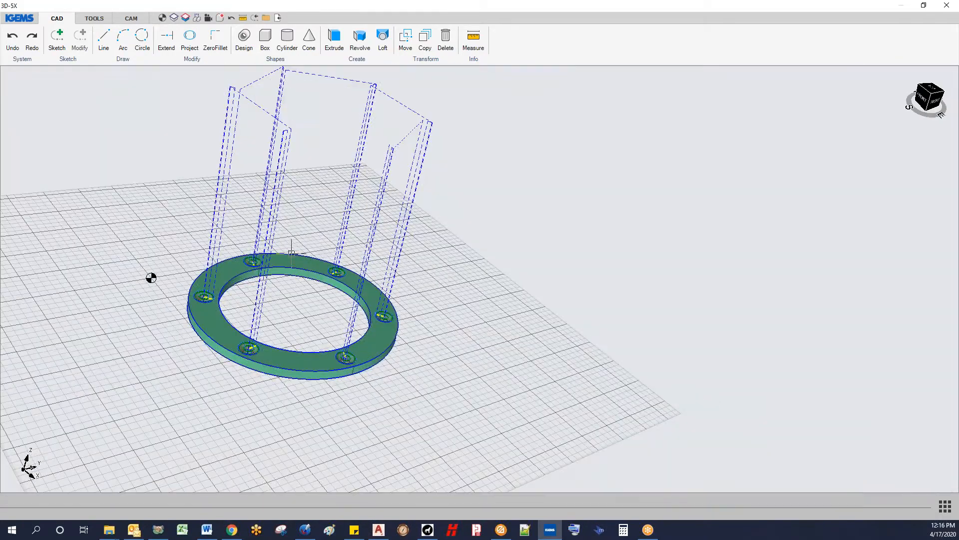
pyautogui.click(129, 19)
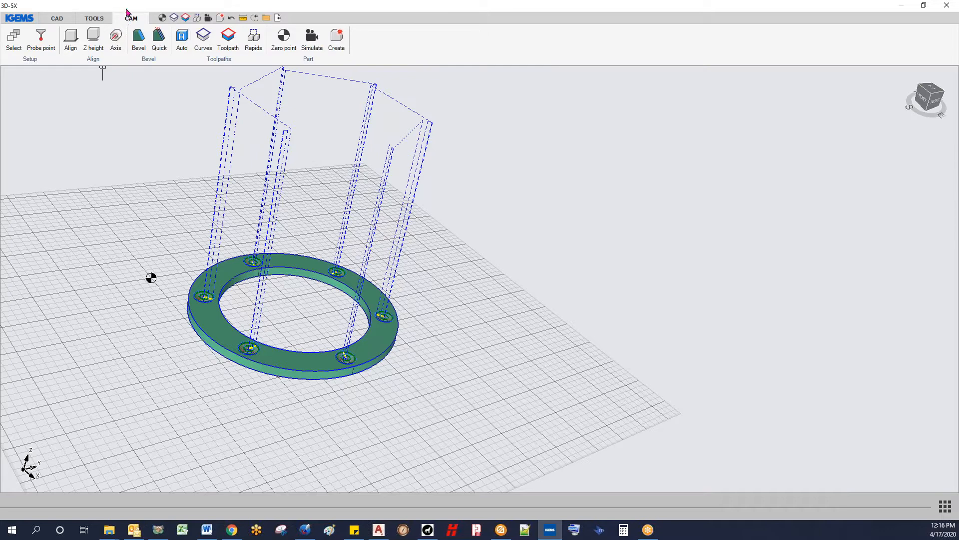
pyautogui.click(227, 36)
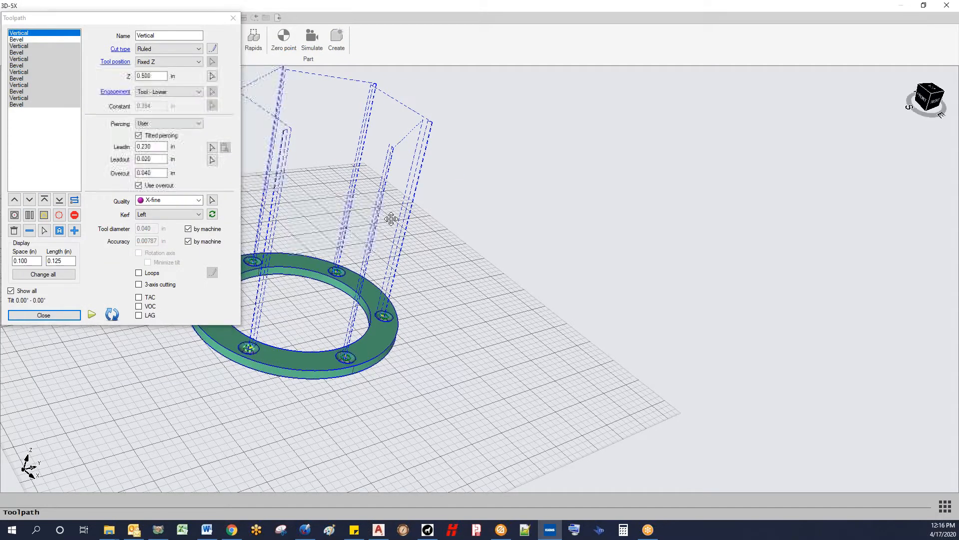
pyautogui.click(22, 39)
pyautogui.click(22, 35)
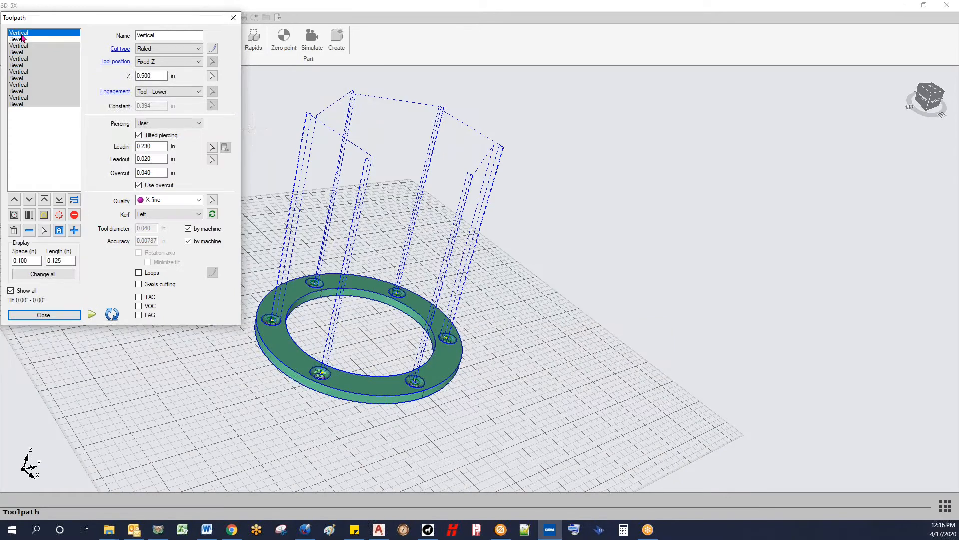
pyautogui.click(22, 40)
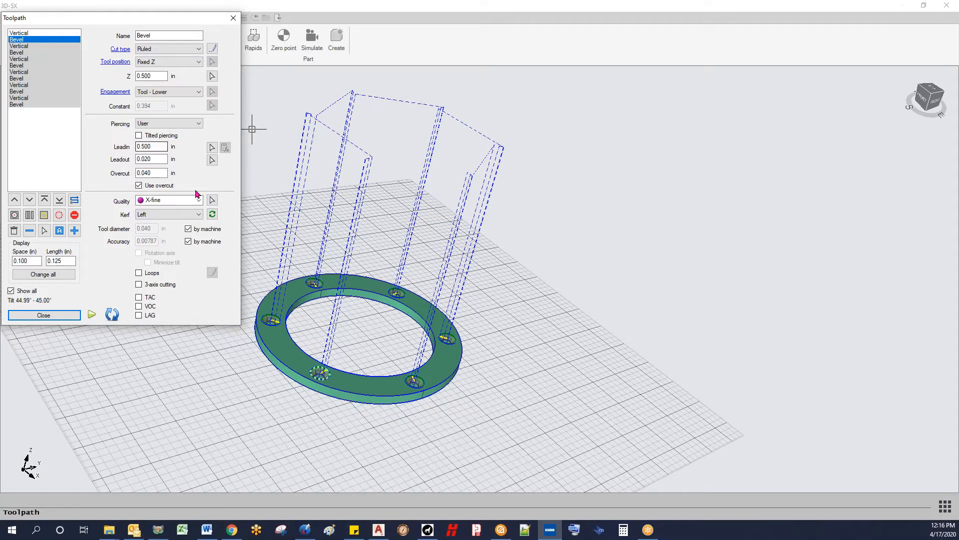
pyautogui.click(25, 33)
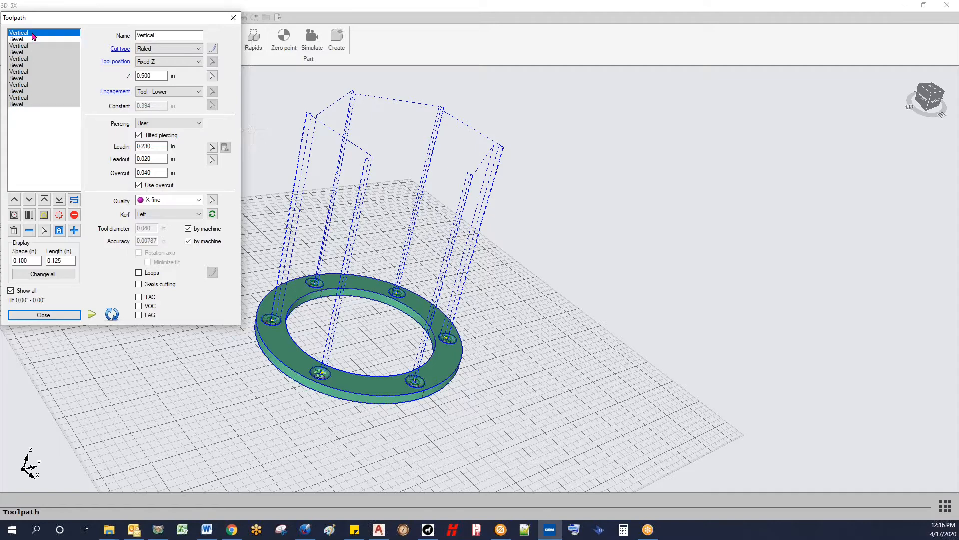
# Hide the other toolpaths and set the first Vertical toolpath's lead-in to 0.200 in
pyautogui.click(158, 146)
pyautogui.scroll(5, 321, 332)
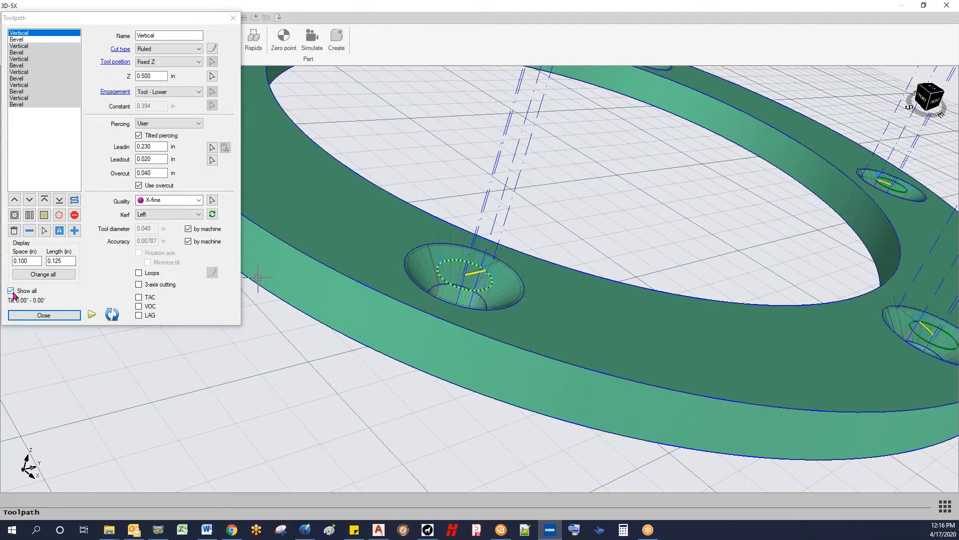
pyautogui.click(10, 290)
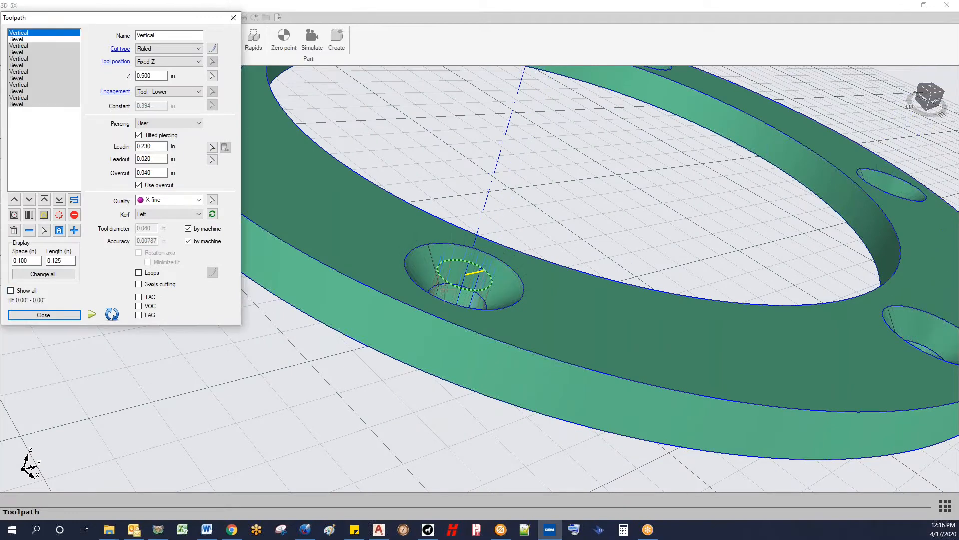
pyautogui.scroll(3, 457, 302)
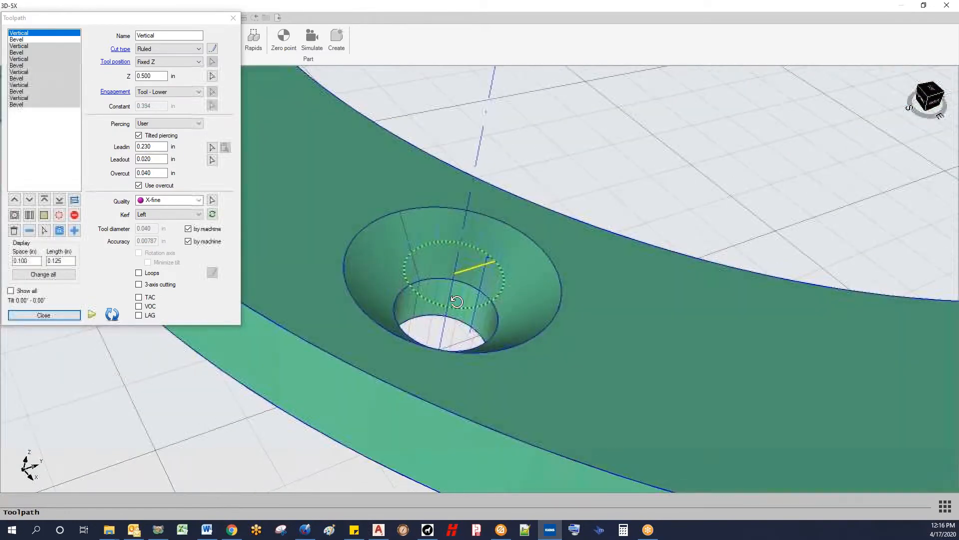
pyautogui.moveTo(456, 301); pyautogui.dragTo(482, 255, button='middle')
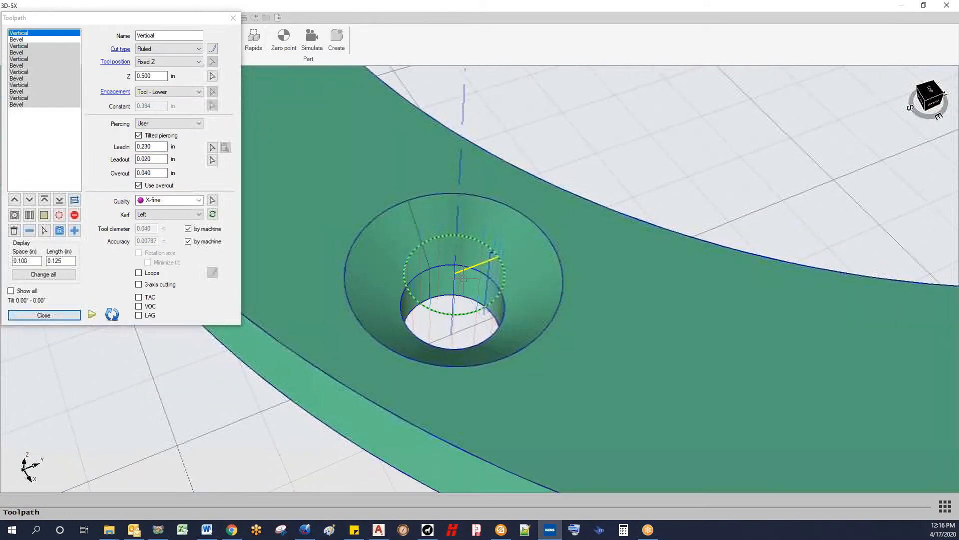
pyautogui.click(19, 33)
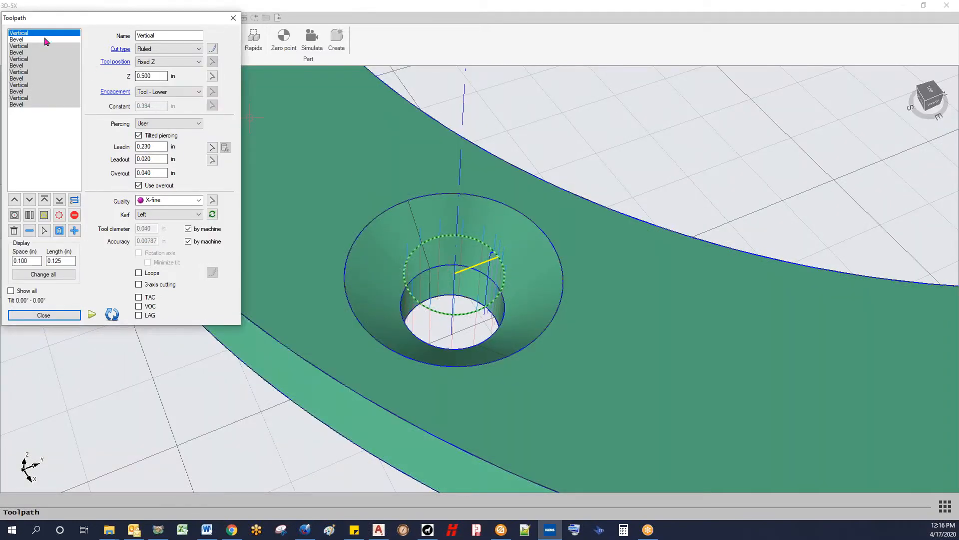
pyautogui.doubleClick(150, 146)
pyautogui.click(159, 159)
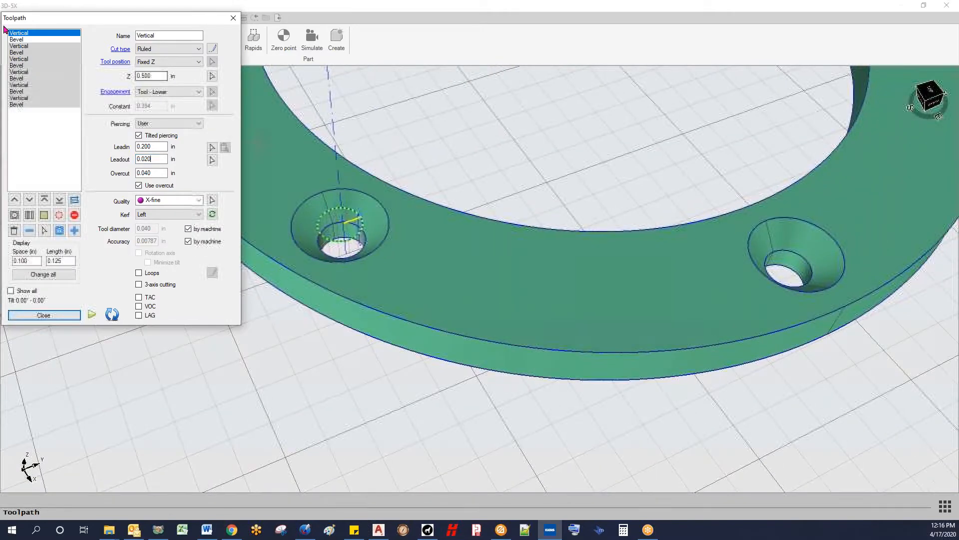
# Check the second Vertical toolpath's linked settings, and detach the last Bevel copy from its original so it can be edited independently
pyautogui.click(29, 46)
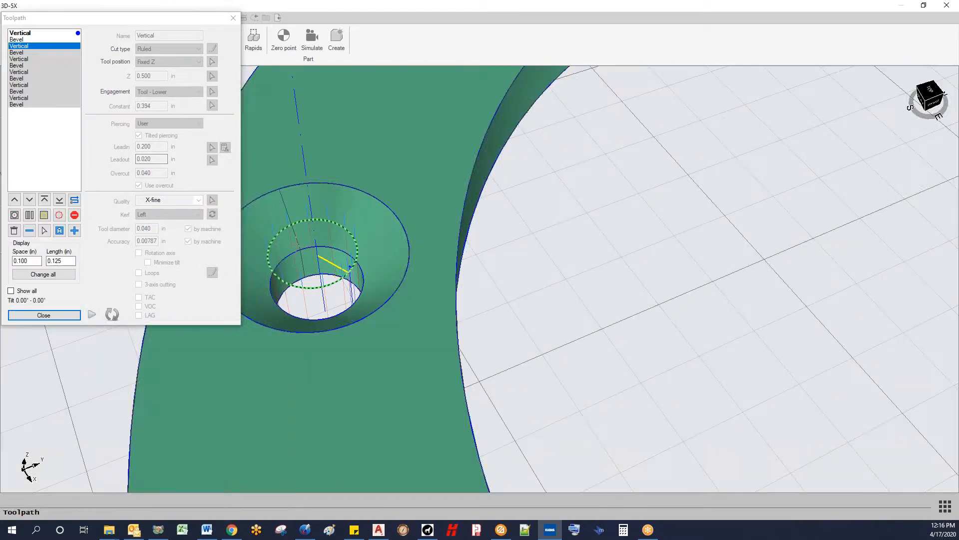
pyautogui.click(139, 135)
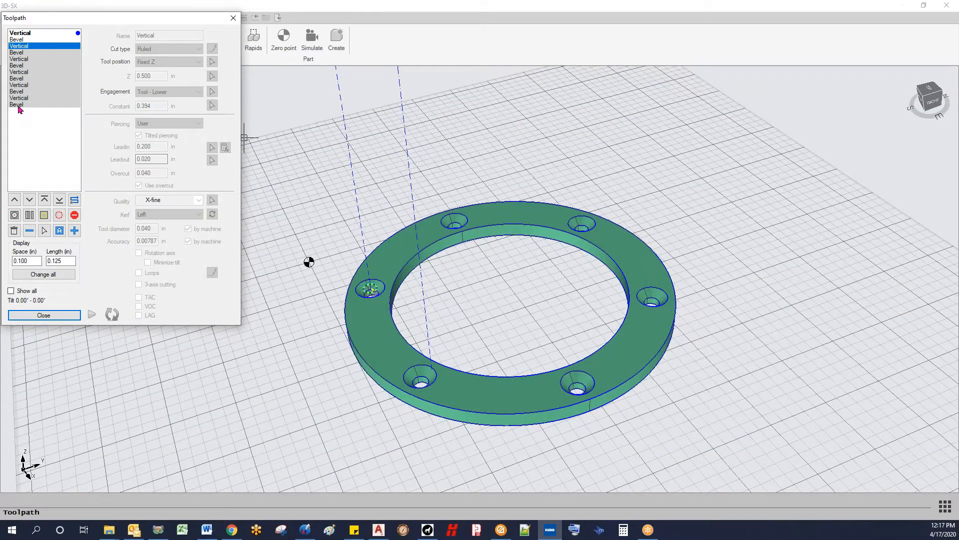
pyautogui.click(18, 105)
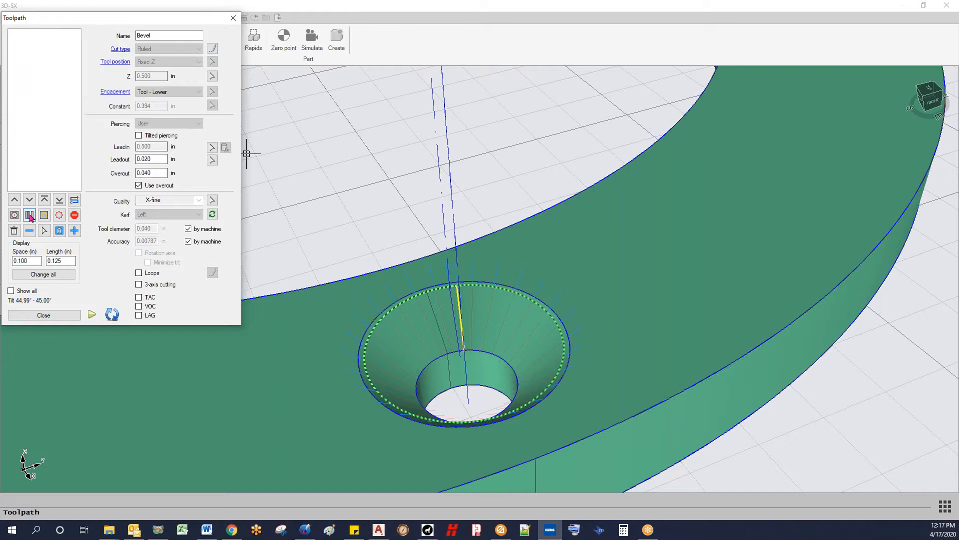
pyautogui.click(35, 34)
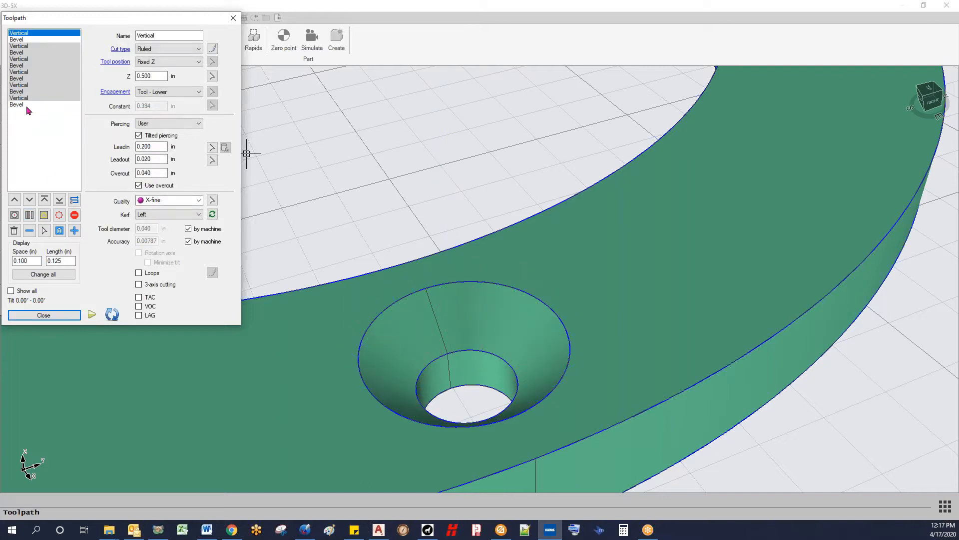
pyautogui.click(23, 105)
# Enable tilted piercing for the last Bevel toolpath and set its lead-in to 0.250 in
pyautogui.scroll(-2, 450, 250)
pyautogui.moveTo(449, 249); pyautogui.dragTo(413, 255, button='middle')
pyautogui.click(139, 135)
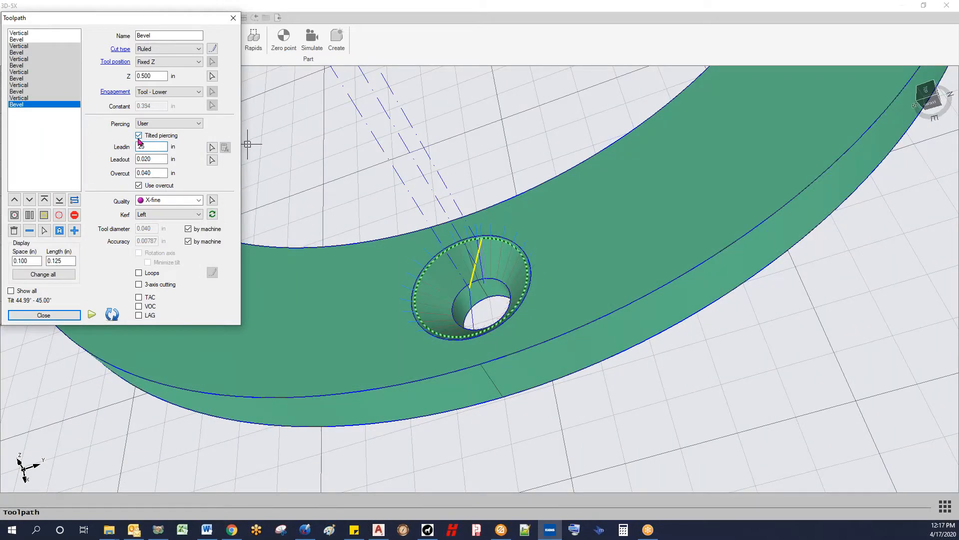
pyautogui.click(163, 157)
pyautogui.scroll(-2, 479, 280)
pyautogui.moveTo(479, 280); pyautogui.dragTo(540, 330, button='middle')
pyautogui.click(179, 148)
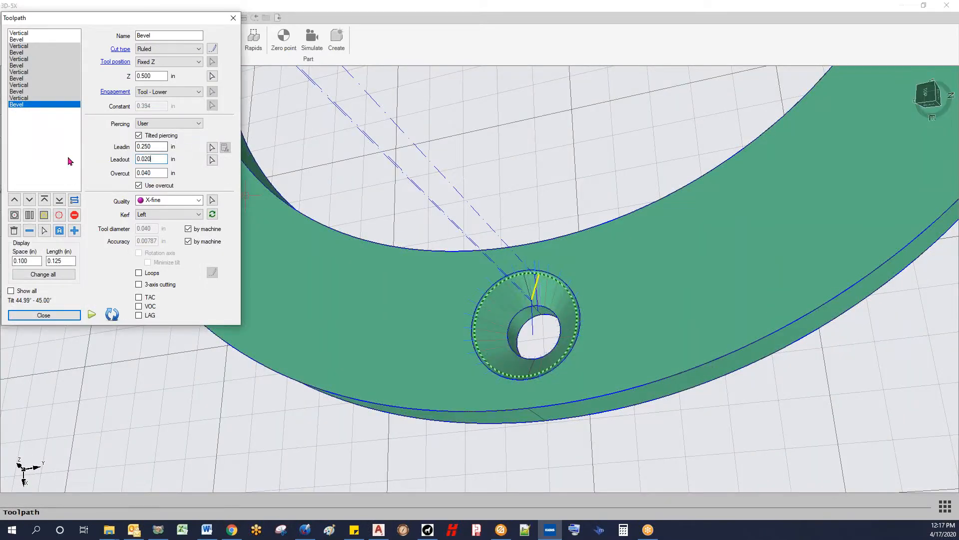
pyautogui.scroll(-5, 568, 243)
pyautogui.moveTo(568, 243); pyautogui.dragTo(553, 215, button='middle')
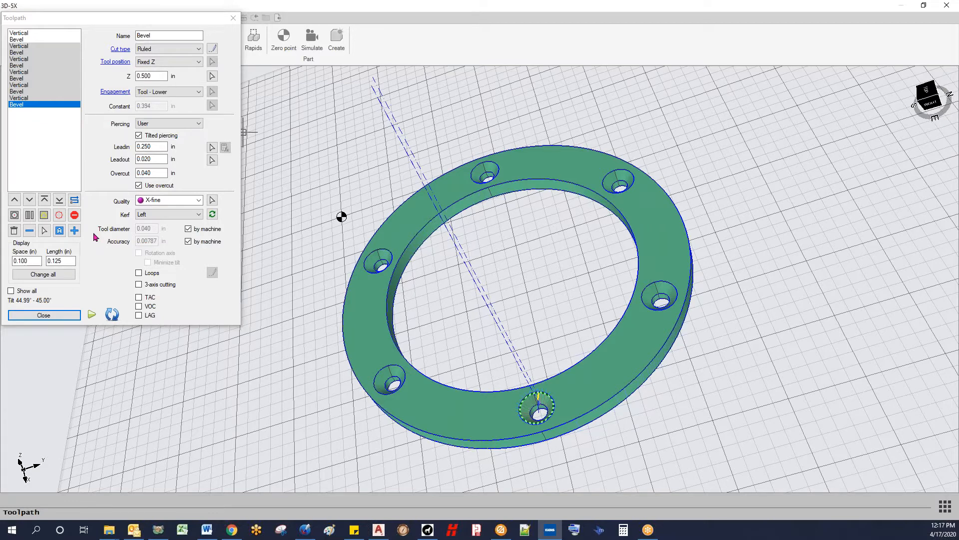
# Add a new toolpath along the flange's inner top edge, with its start and end points at the same spot on the edge
pyautogui.click(25, 126)
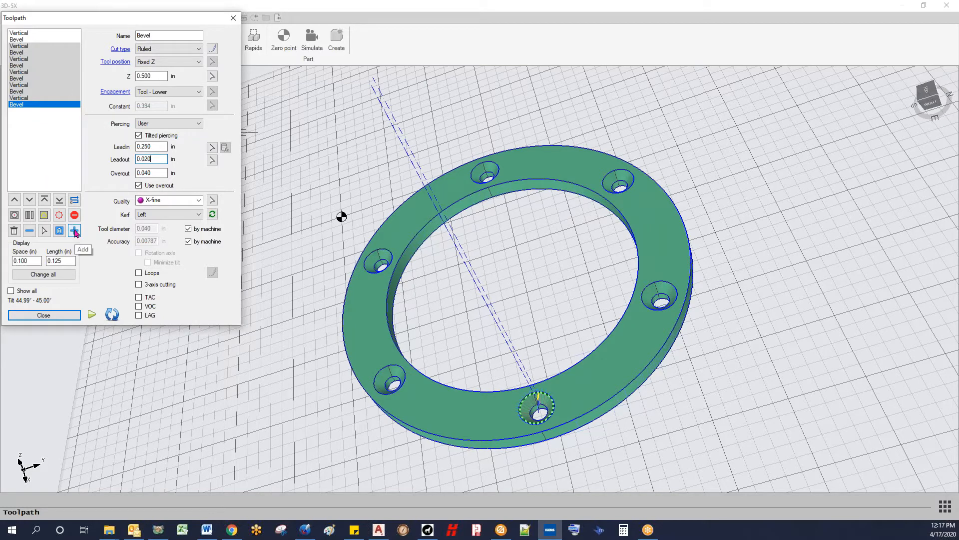
pyautogui.click(74, 231)
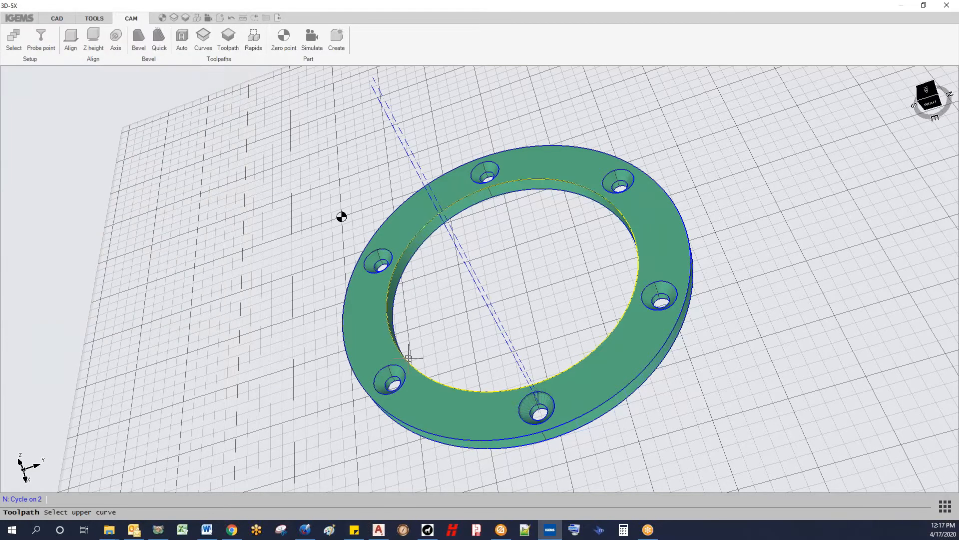
pyautogui.scroll(3, 469, 404)
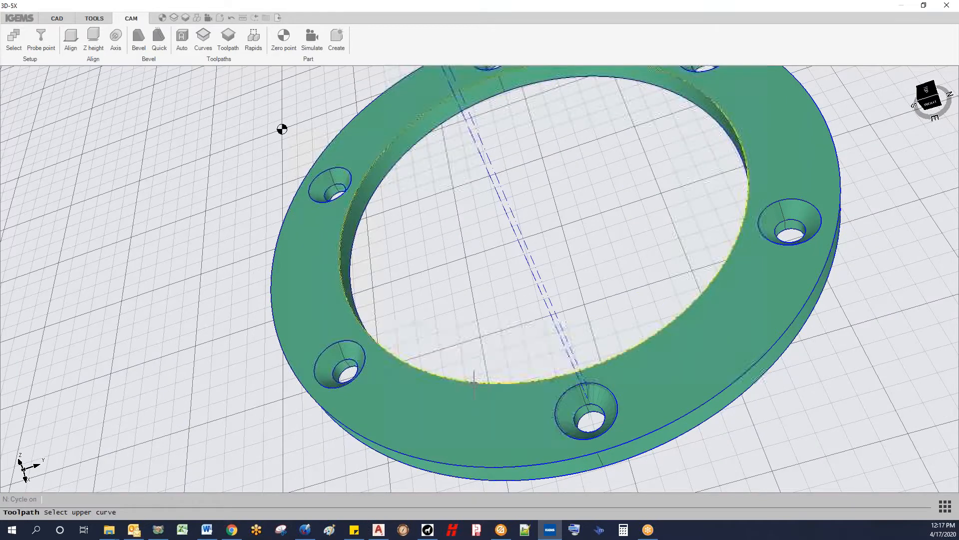
pyautogui.click(474, 383)
pyautogui.scroll(-2, 495, 352)
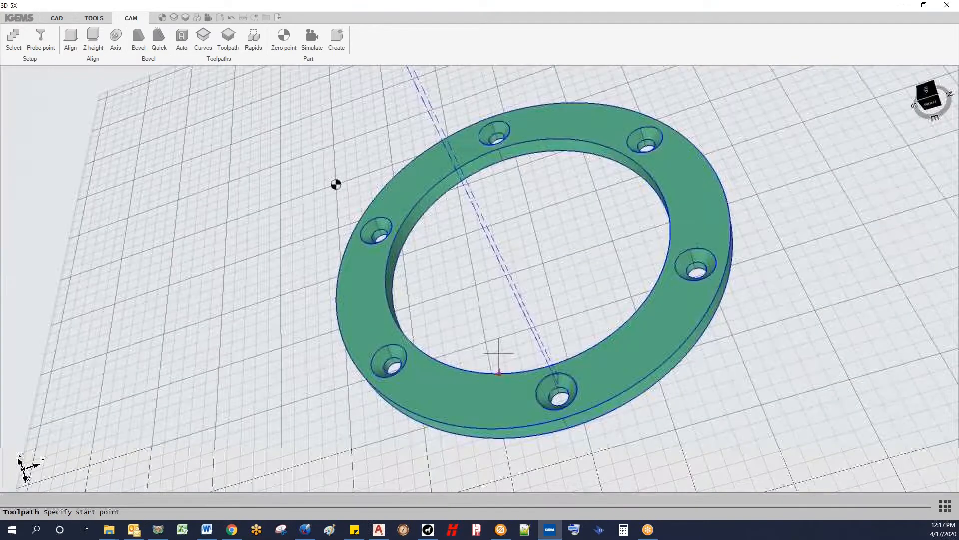
pyautogui.click(509, 355)
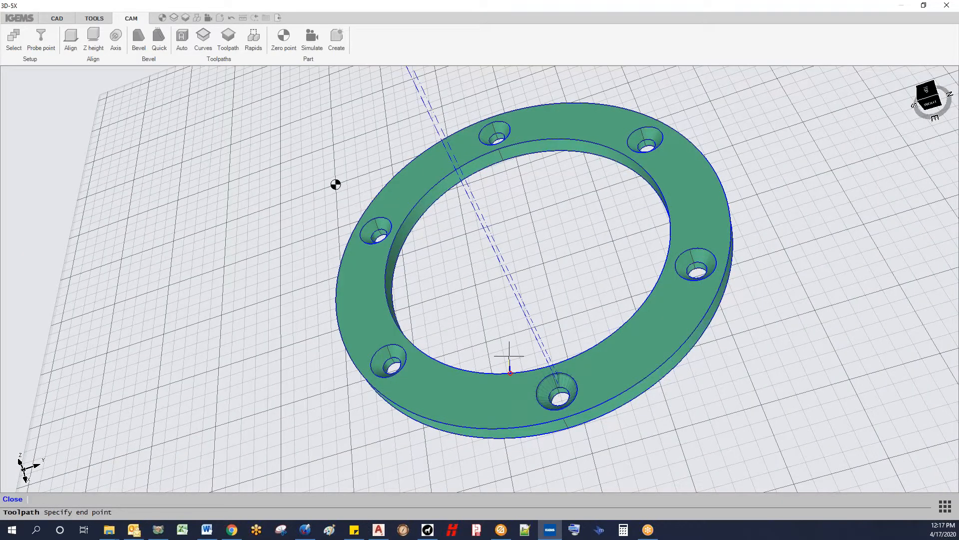
pyautogui.click(510, 354)
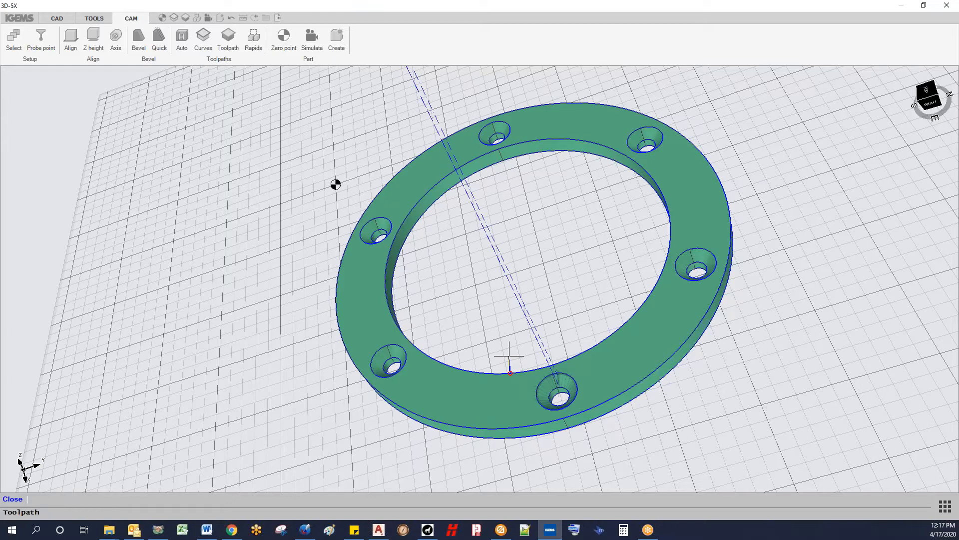
pyautogui.click(607, 325)
pyautogui.click(419, 239)
# Place the inner-edge toolpath's 0.25 in lead-in toward the central opening and accept a 0.02 in lead-out
pyautogui.scroll(5, 468, 325)
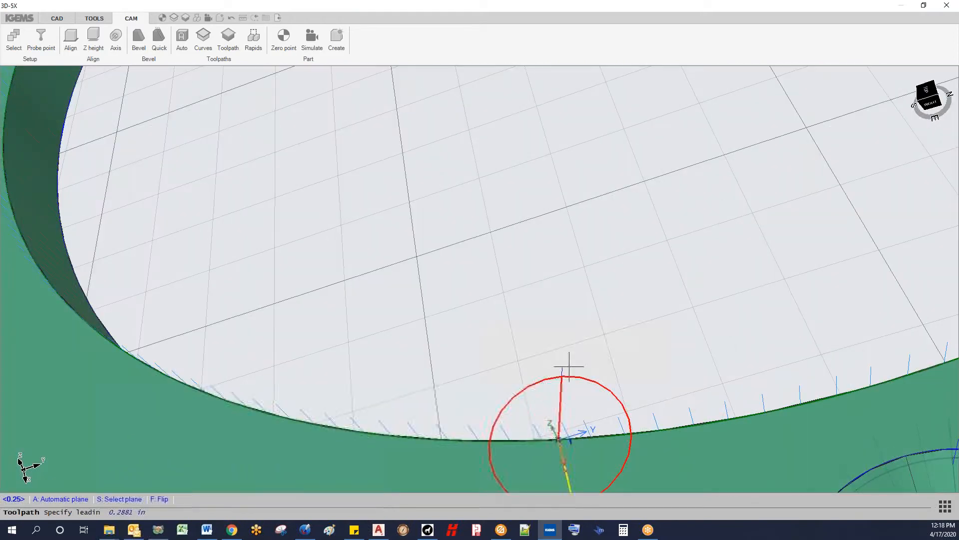
pyautogui.click(566, 363)
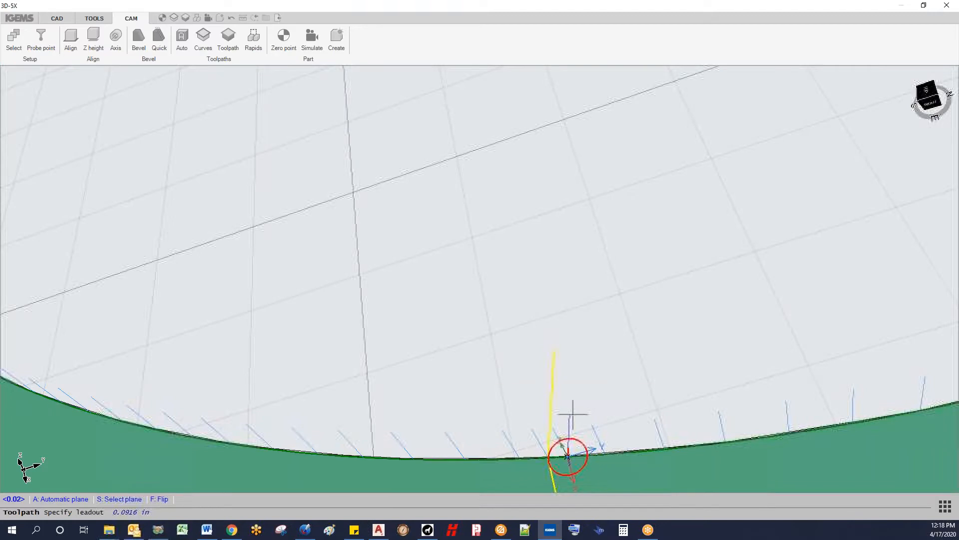
pyautogui.scroll(3, 550, 330)
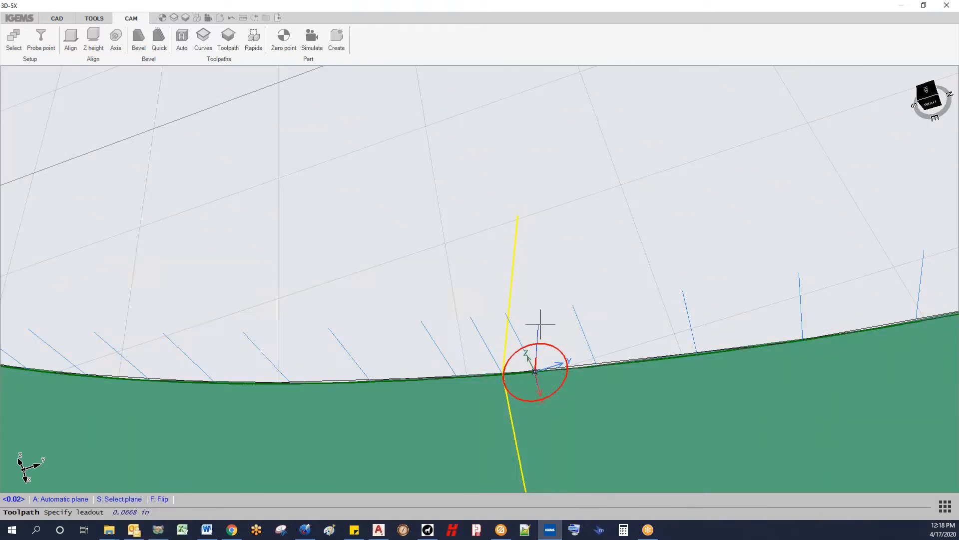
pyautogui.press('Return')
# Rename the inner-edge toolpath as ID
pyautogui.scroll(-2, 534, 315)
pyautogui.scroll(-2, 535, 315)
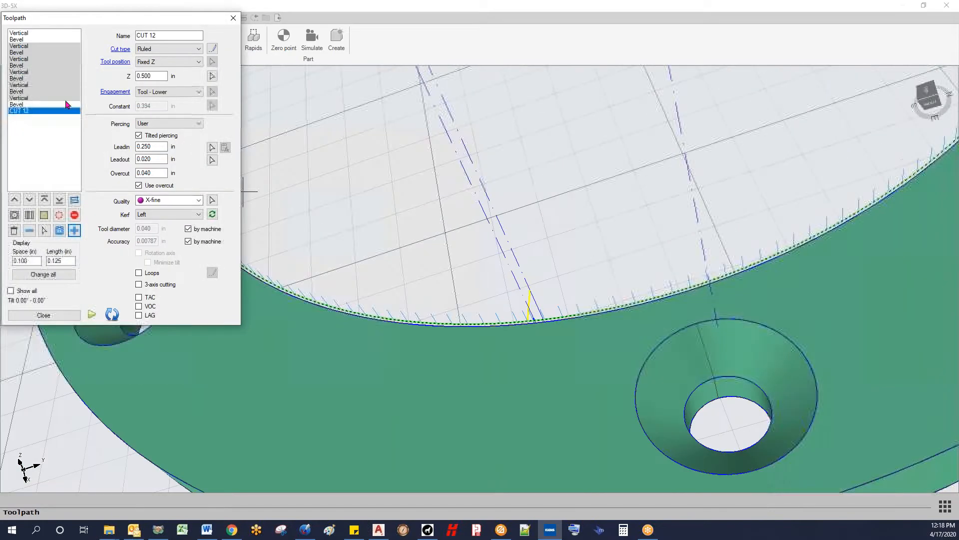
pyautogui.moveTo(158, 35); pyautogui.dragTo(72, 36)
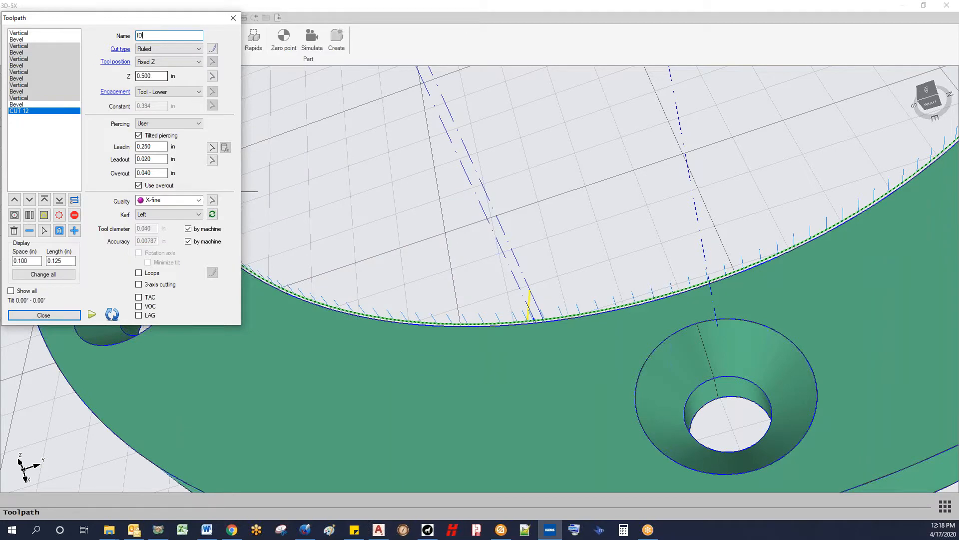
pyautogui.scroll(-5, 431, 218)
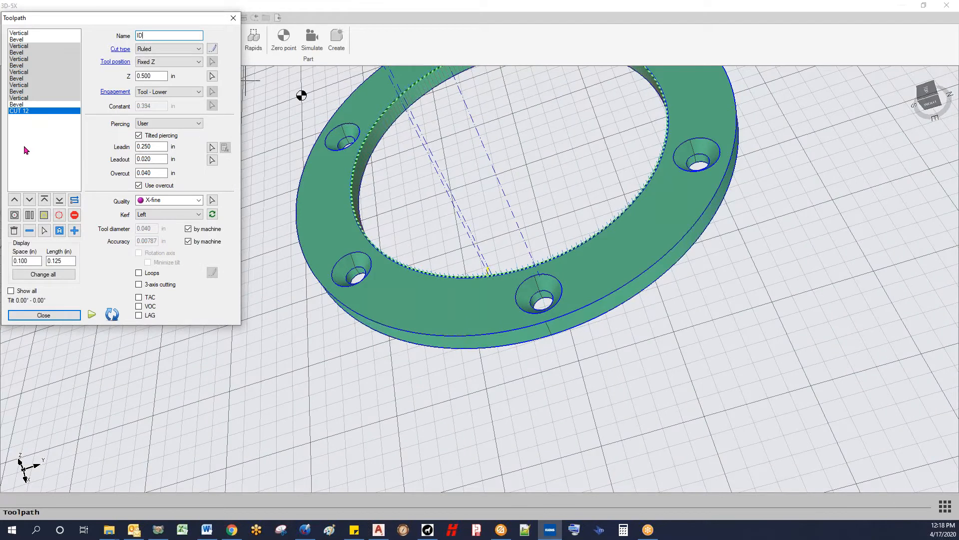
# Add another toolpath along the flange's outer top edge and set its start and end points on that edge
pyautogui.click(75, 230)
pyautogui.click(461, 275)
pyautogui.click(436, 335)
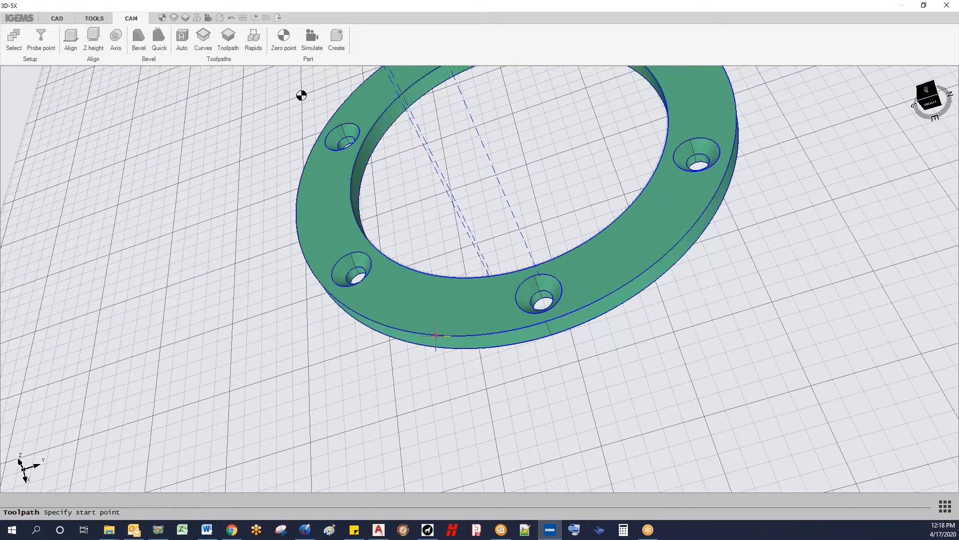
pyautogui.click(443, 335)
pyautogui.click(499, 341)
pyautogui.click(487, 347)
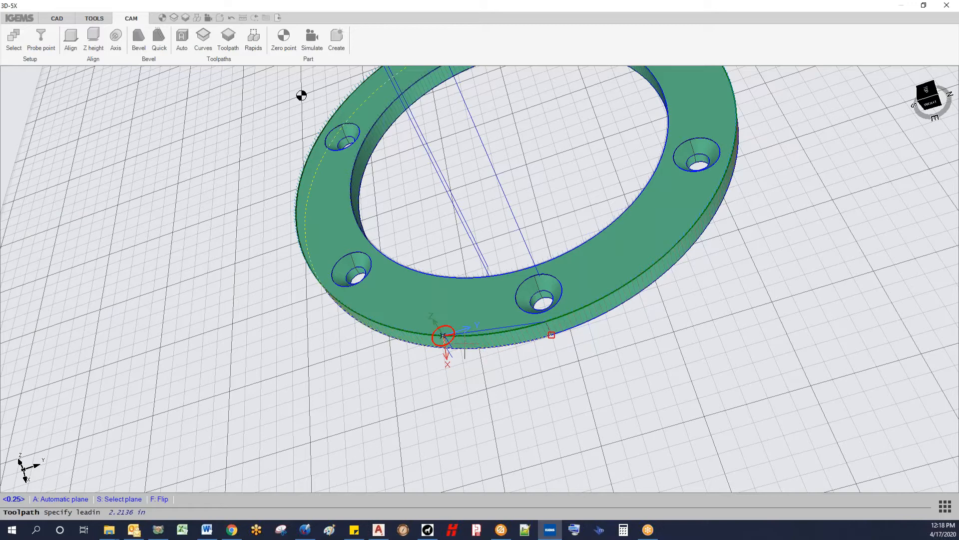
# Place the outer-edge toolpath's 0.25 in lead-in and 0.02 in lead-out on the side outside the flange
pyautogui.scroll(3, 488, 347)
pyautogui.scroll(3, 409, 395)
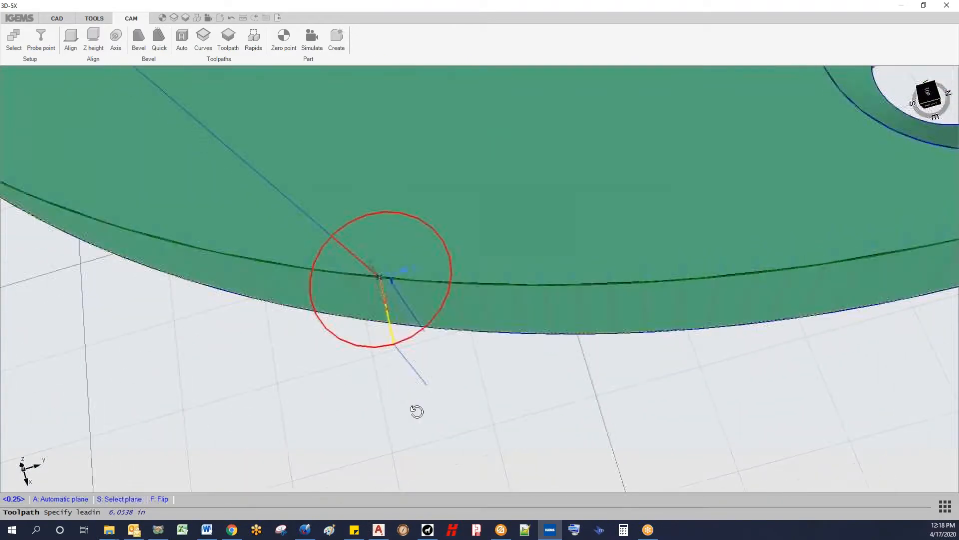
pyautogui.click(360, 353)
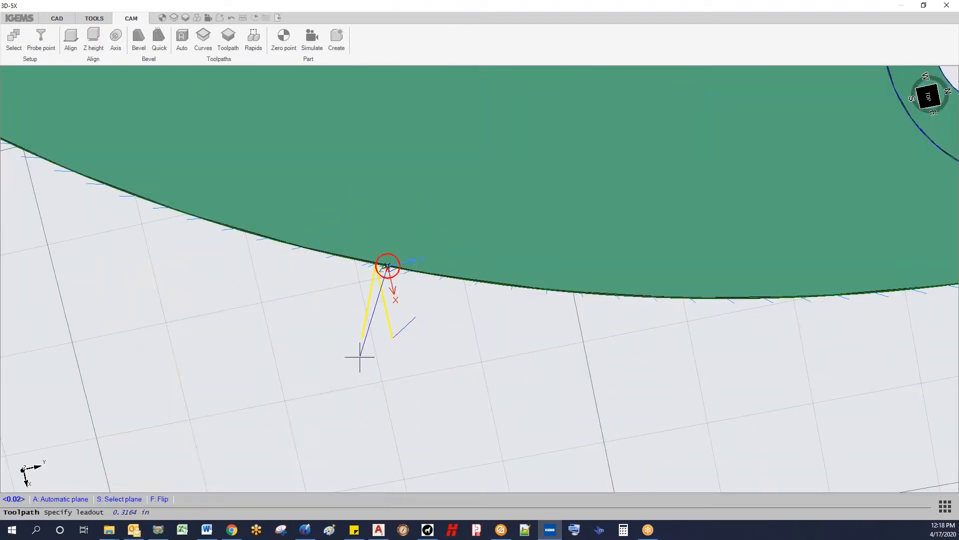
pyautogui.click(378, 358)
pyautogui.scroll(-3, 392, 342)
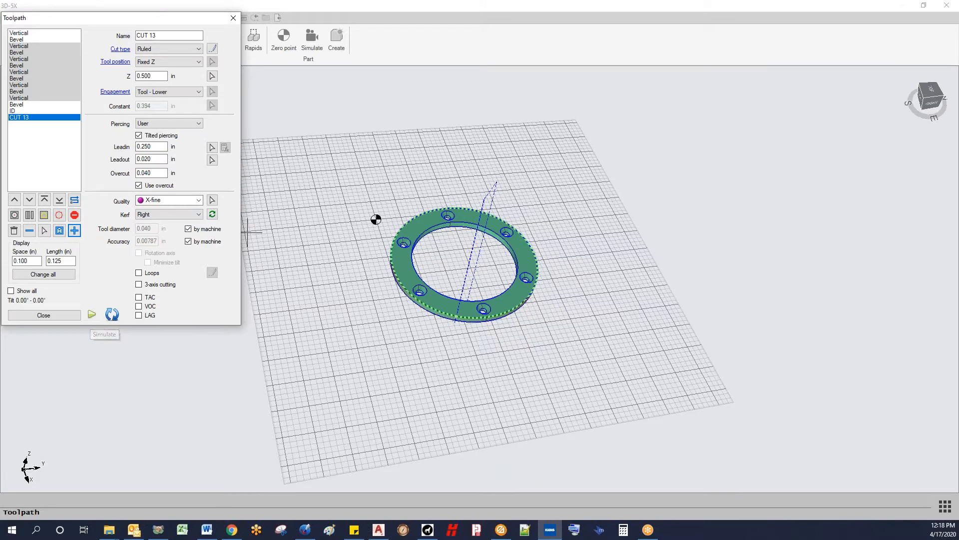
# Open the simulation of the first Bevel toolpath and choose the 3-inch Dialine Abrasive tool
pyautogui.click(25, 36)
pyautogui.click(25, 41)
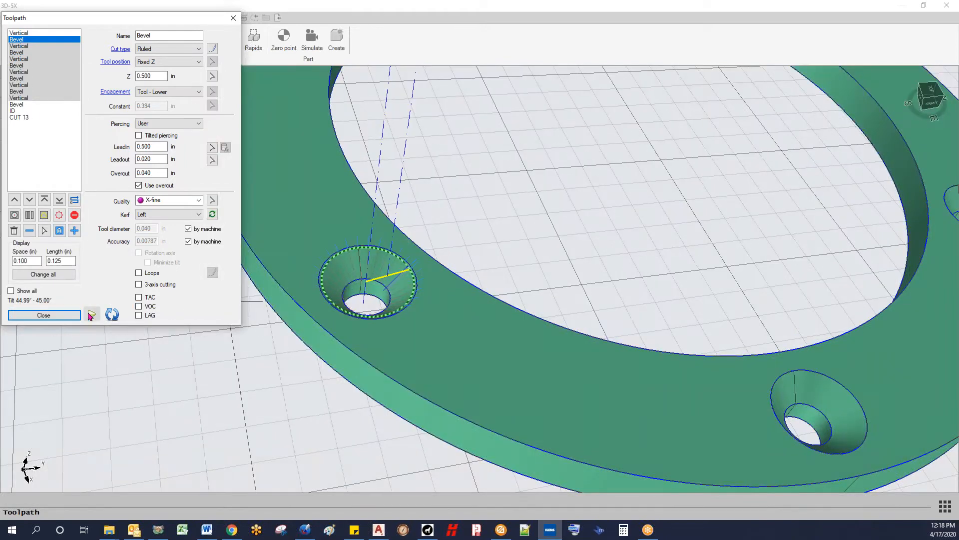
pyautogui.click(92, 313)
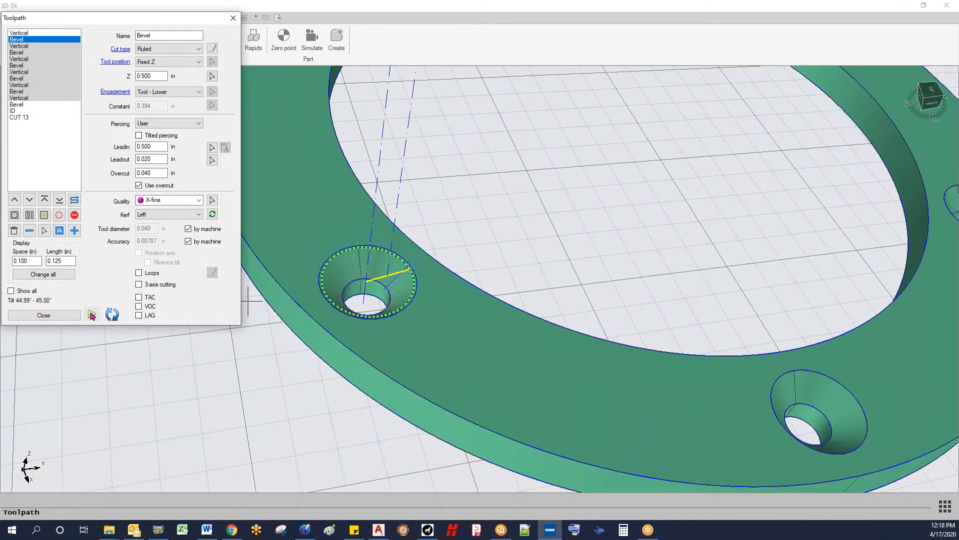
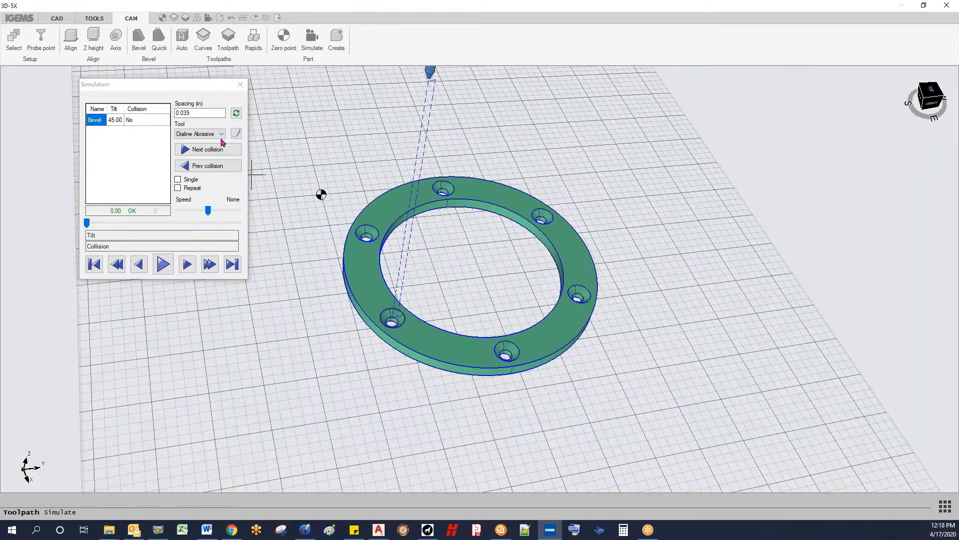
pyautogui.click(222, 134)
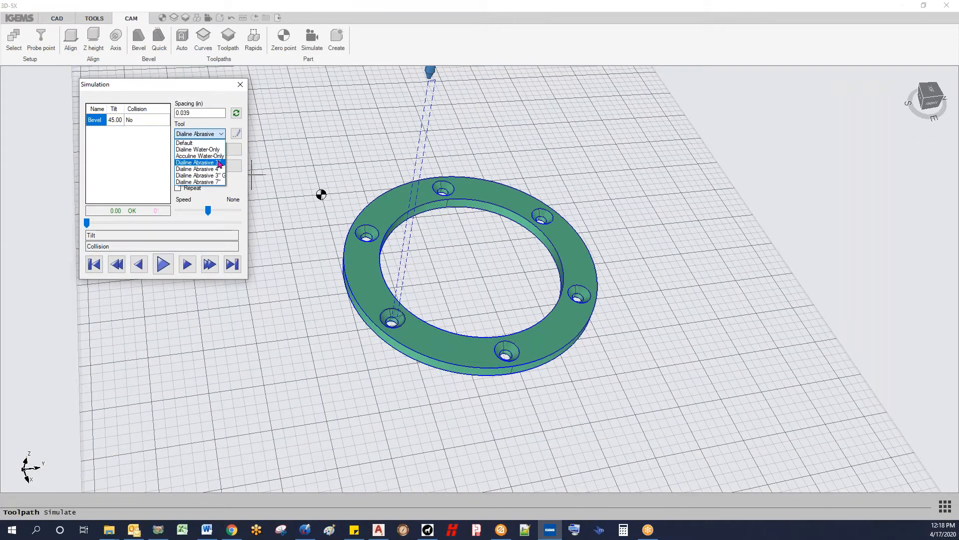
pyautogui.click(204, 164)
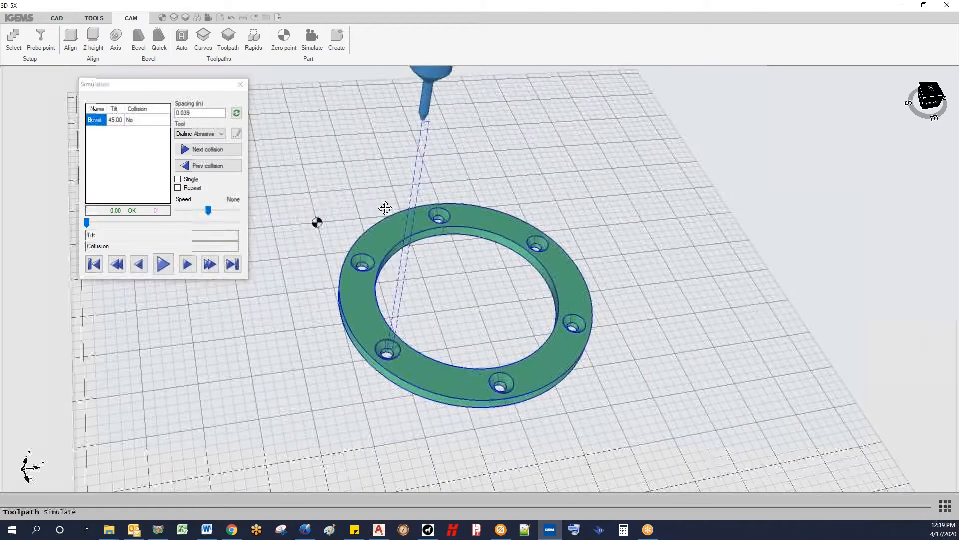
# Play the Bevel toolpath simulation, scrub forward and back through the tilted cut, and close the simulation
pyautogui.click(167, 267)
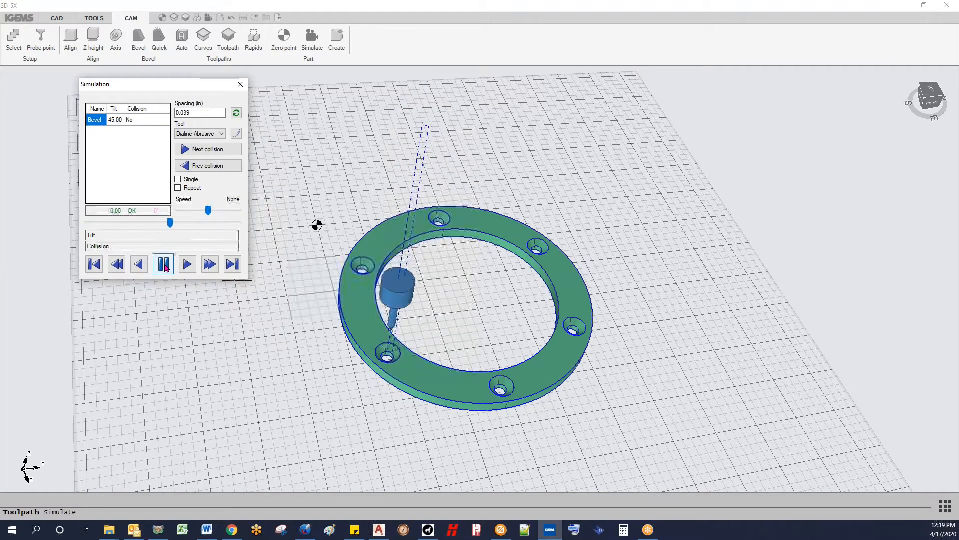
pyautogui.click(164, 265)
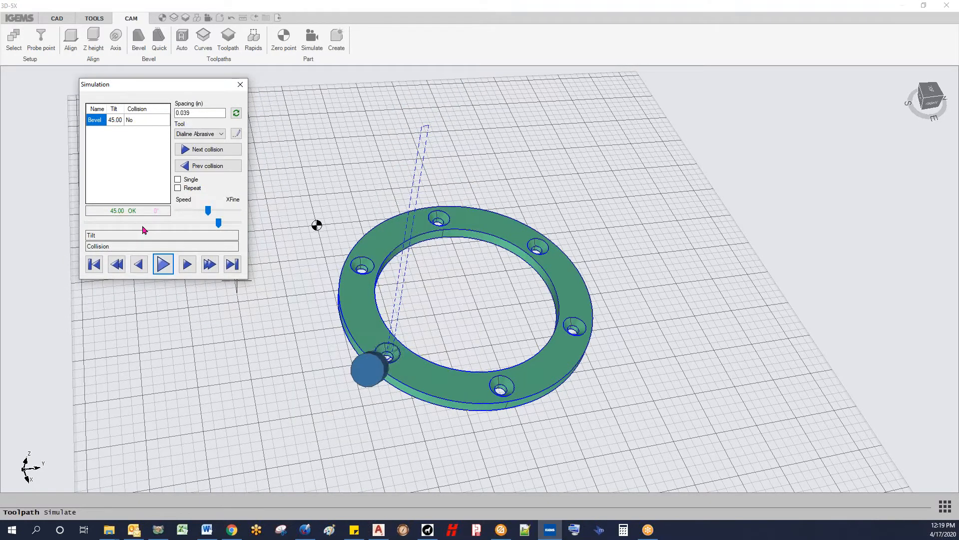
pyautogui.moveTo(218, 223); pyautogui.dragTo(210, 224)
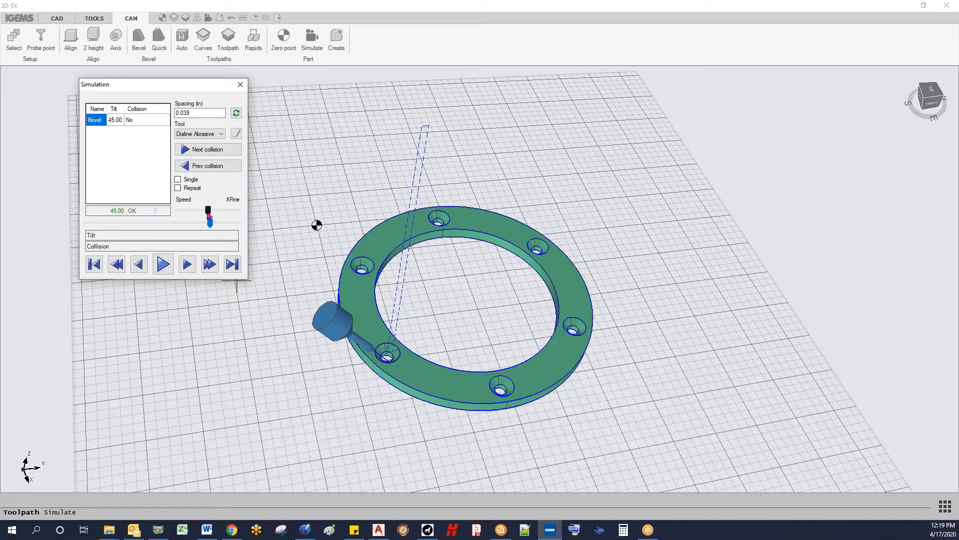
pyautogui.click(187, 264)
pyautogui.click(139, 265)
pyautogui.click(165, 266)
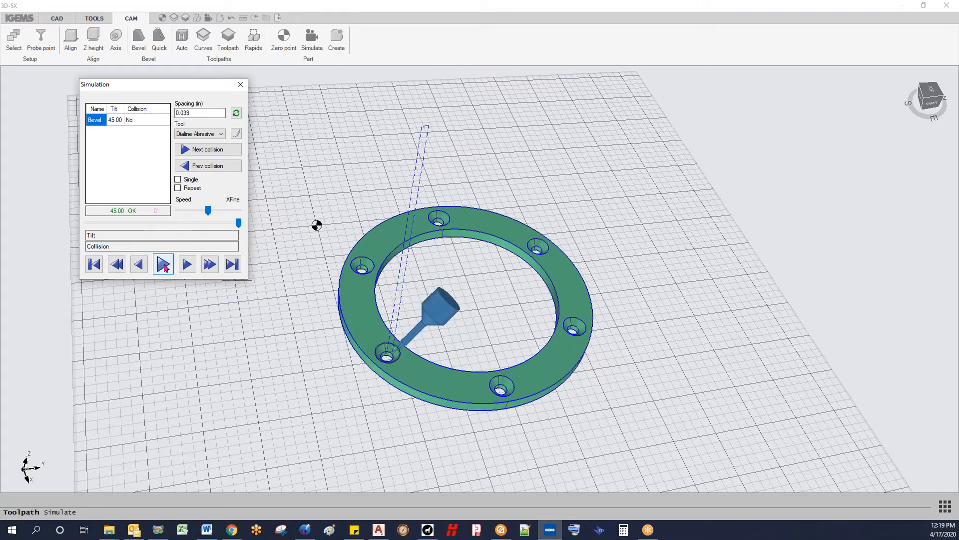
pyautogui.click(240, 84)
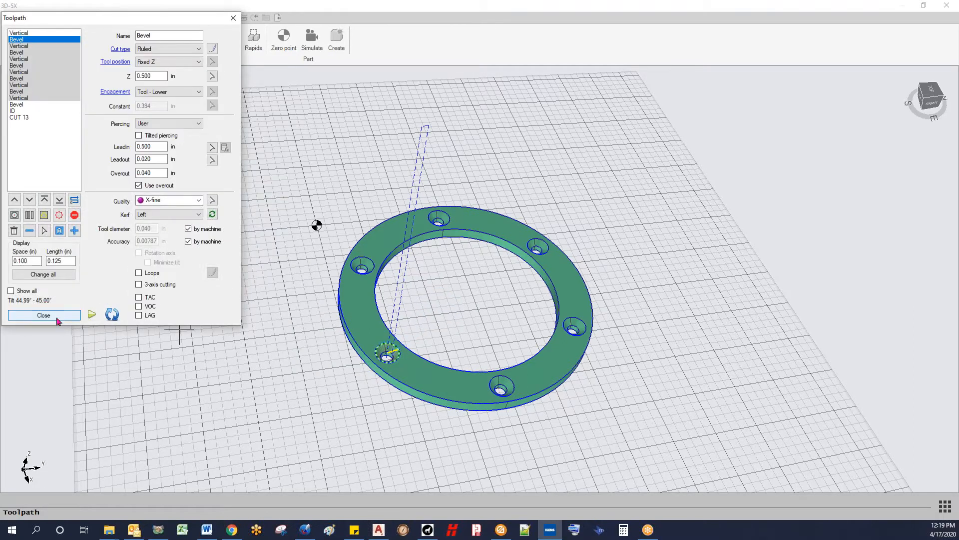
# Move the ID toolpath to the start of the cutting order, rename the outer-edge toolpath, and finish editing toolpaths
pyautogui.click(14, 111)
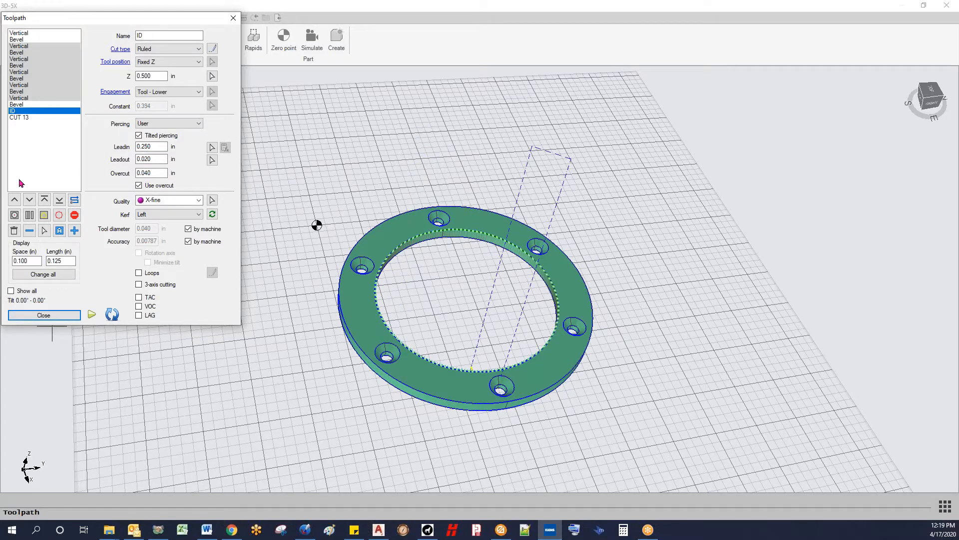
pyautogui.click(45, 200)
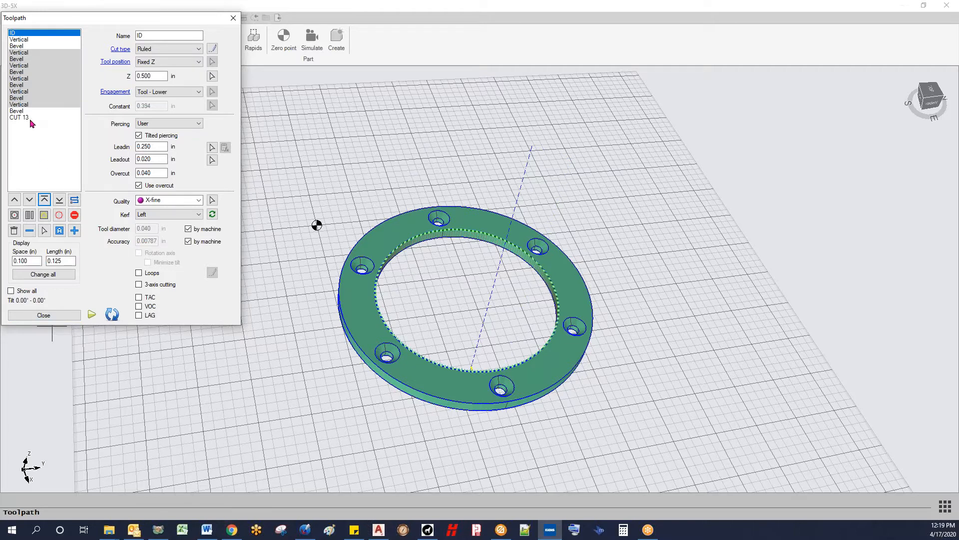
pyautogui.click(30, 119)
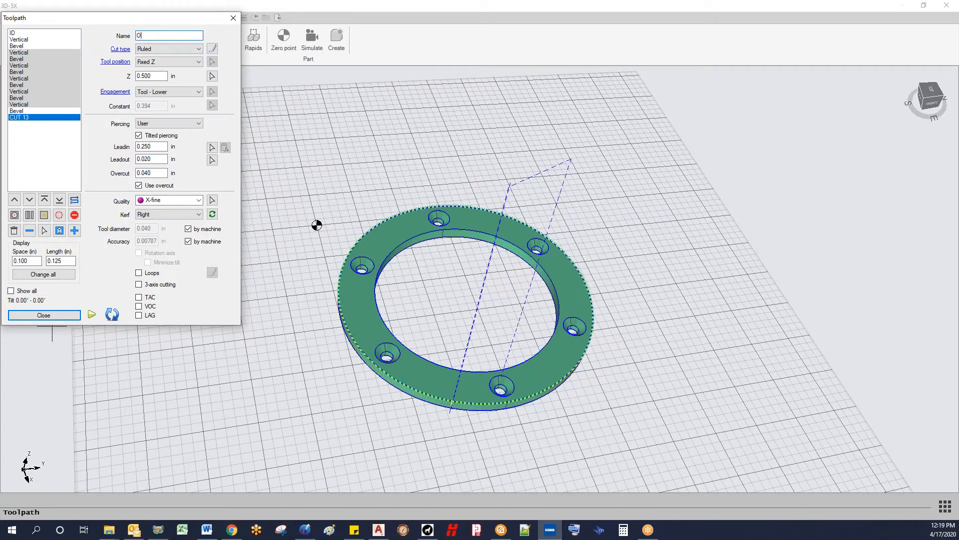
pyautogui.click(159, 77)
pyautogui.click(48, 316)
# Set all rapid moves to follow the part at an offset distance of 0.5 in
pyautogui.scroll(-5, 324, 263)
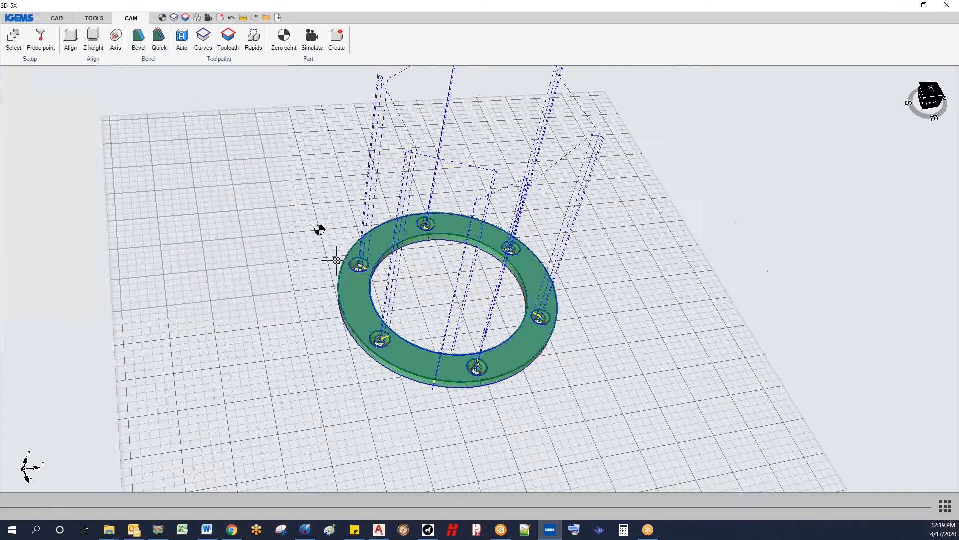
pyautogui.scroll(5, 427, 247)
pyautogui.scroll(-4, 378, 252)
pyautogui.moveTo(378, 247); pyautogui.dragTo(325, 217, button='middle')
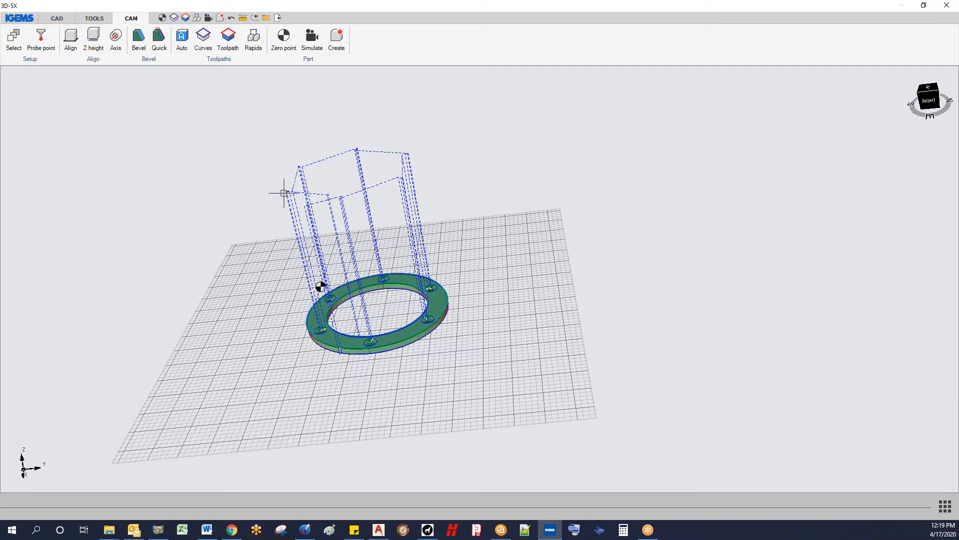
pyautogui.moveTo(391, 235); pyautogui.dragTo(317, 107, button='middle')
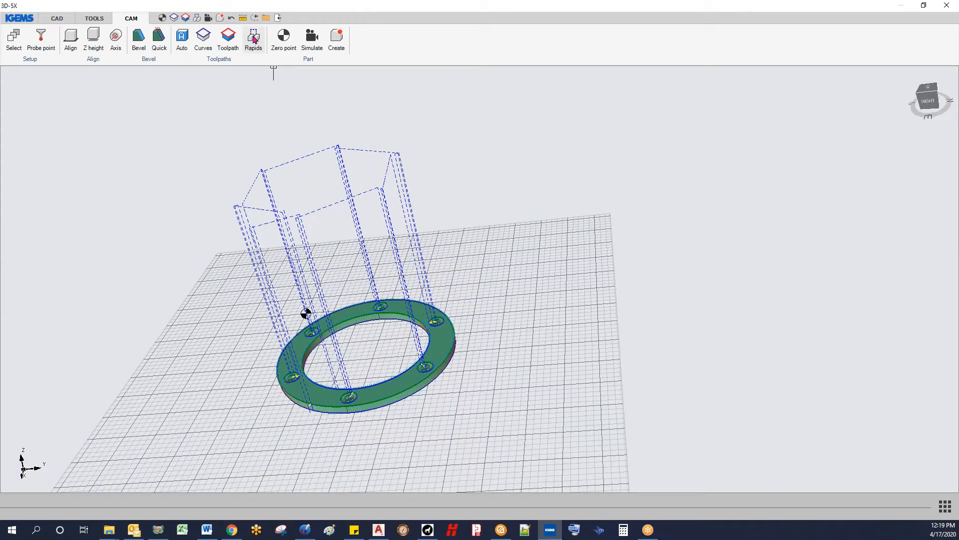
pyautogui.click(254, 40)
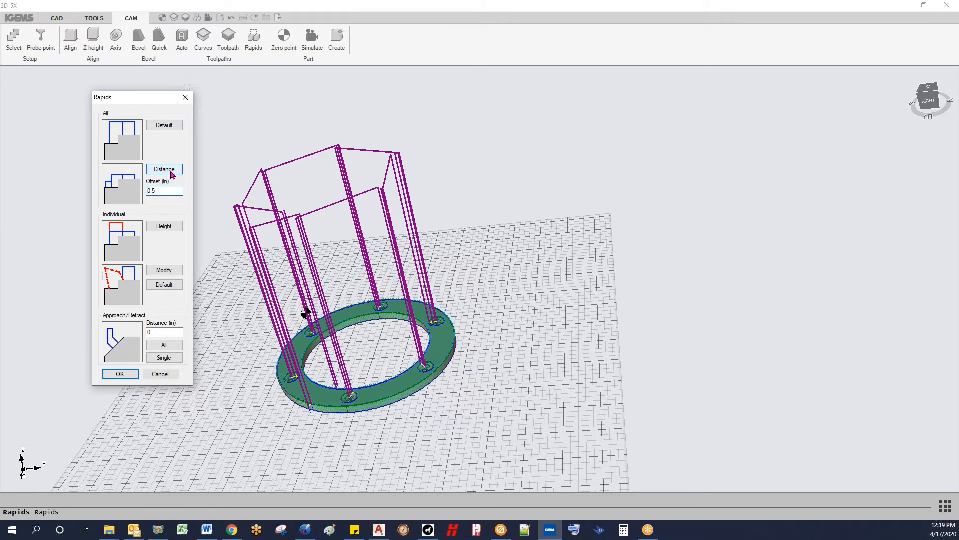
pyautogui.click(171, 175)
pyautogui.scroll(3, 291, 298)
pyautogui.moveTo(300, 295); pyautogui.dragTo(213, 238, button='middle')
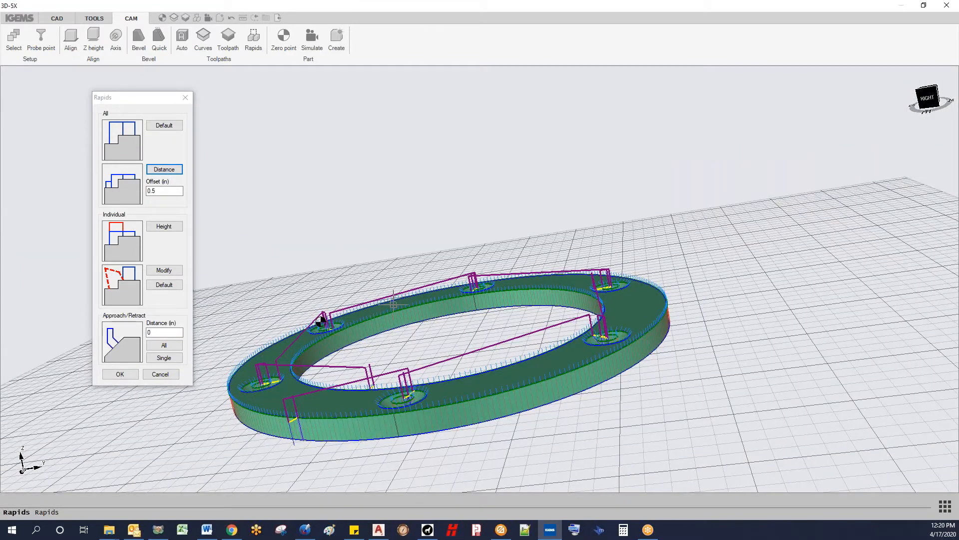
# Raise the height of the individual rapid move between two neighbouring bolt holes above the part and accept the rapids settings
pyautogui.scroll(5, 407, 315)
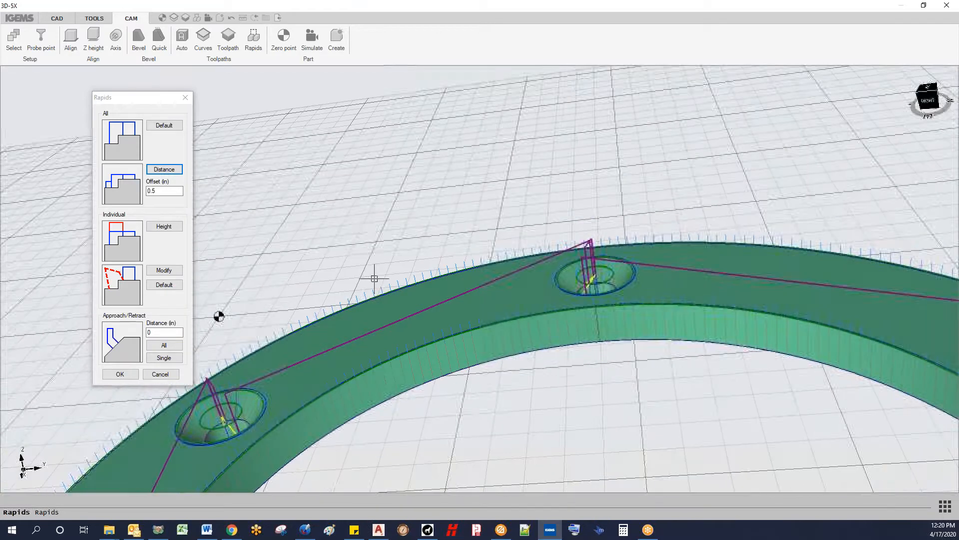
pyautogui.moveTo(402, 336); pyautogui.dragTo(212, 245, button='middle')
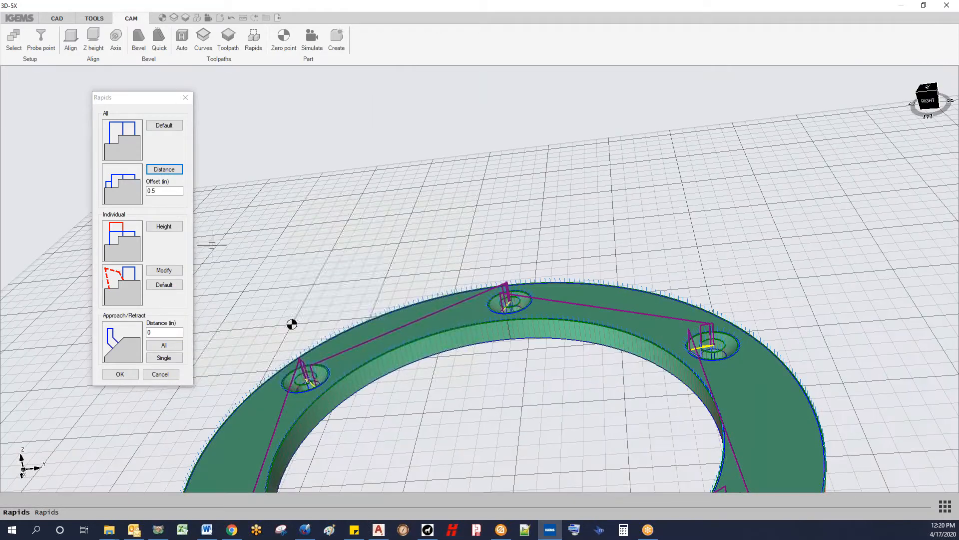
pyautogui.click(161, 228)
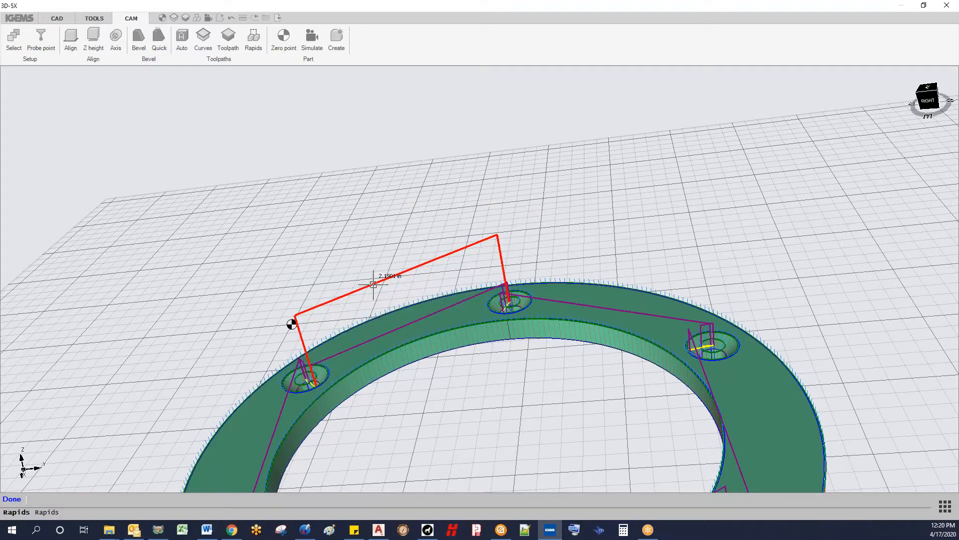
pyautogui.click(380, 268)
pyautogui.scroll(-3, 292, 324)
pyautogui.moveTo(339, 322)
pyautogui.mouseDown(button='middle')
pyautogui.moveTo(338, 360)
pyautogui.moveTo(346, 337)
pyautogui.mouseUp(button='middle')
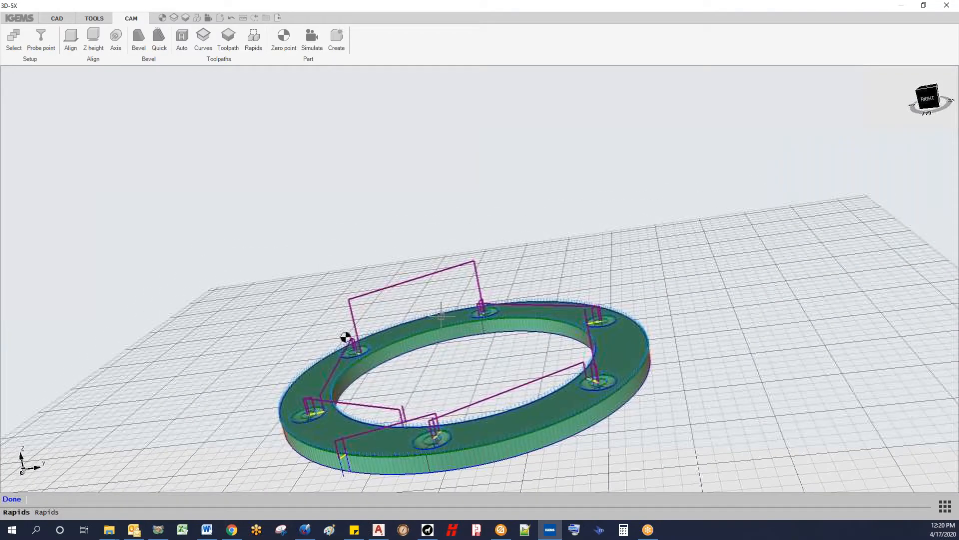
pyautogui.click(12, 500)
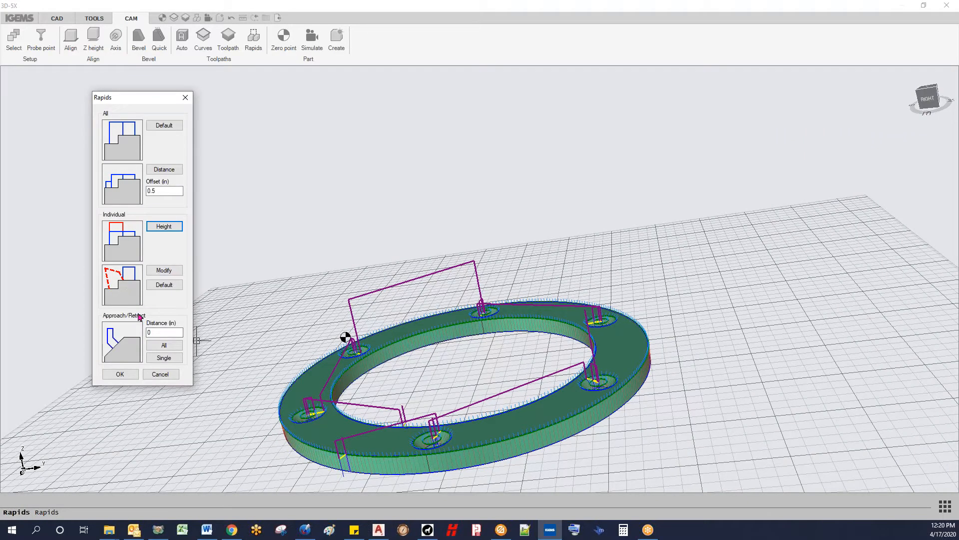
pyautogui.click(120, 374)
# Examine the zero point's position and height relative to the flange from the top and the front
pyautogui.scroll(-2, 287, 360)
pyautogui.scroll(2, 358, 344)
pyautogui.scroll(-2, 357, 344)
pyautogui.moveTo(926, 82); pyautogui.dragTo(928, 79)
pyautogui.click(928, 90)
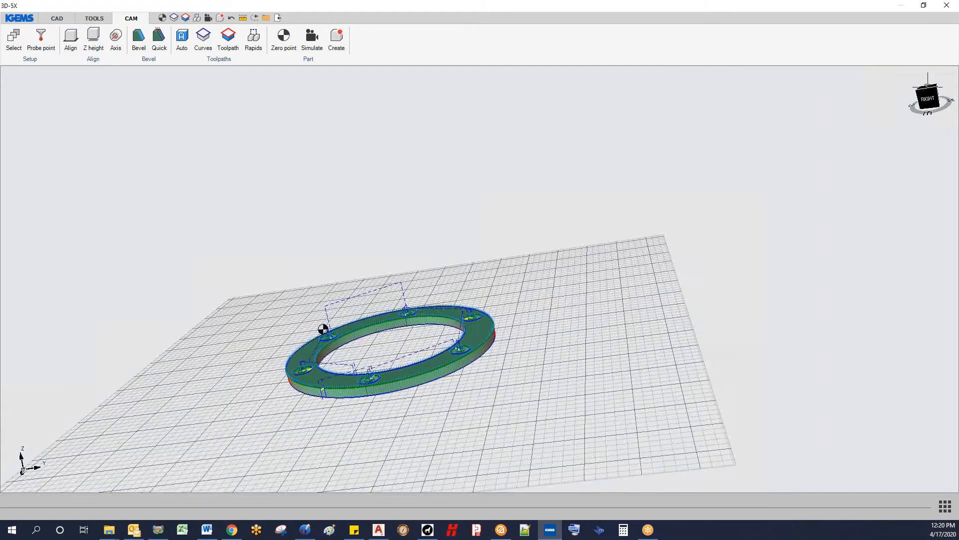
pyautogui.scroll(-2, 517, 257)
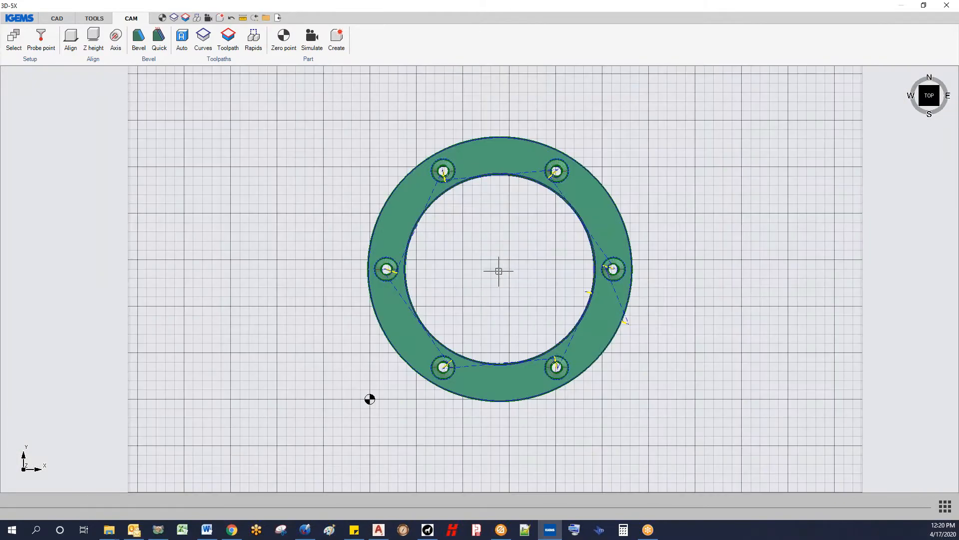
pyautogui.moveTo(442, 264); pyautogui.dragTo(442, 89, button='middle')
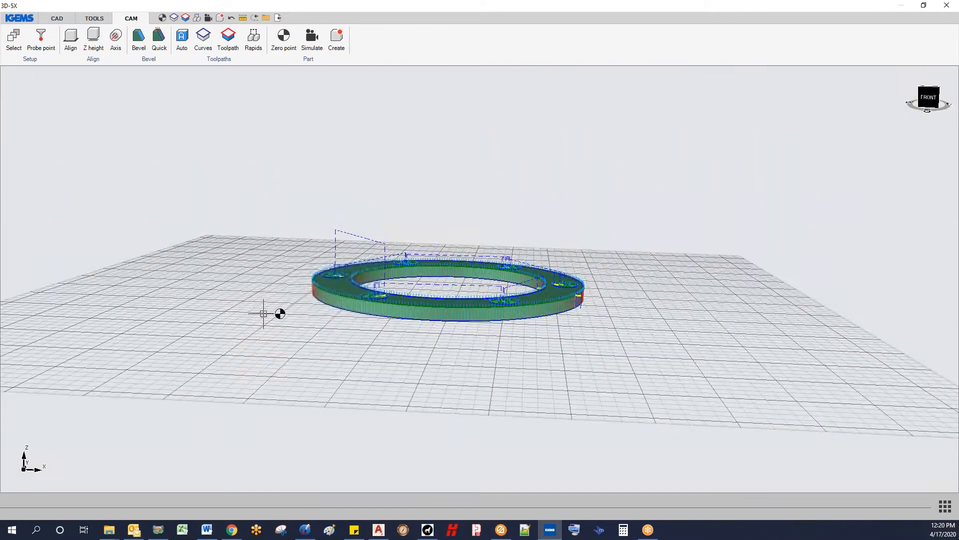
pyautogui.scroll(4, 267, 309)
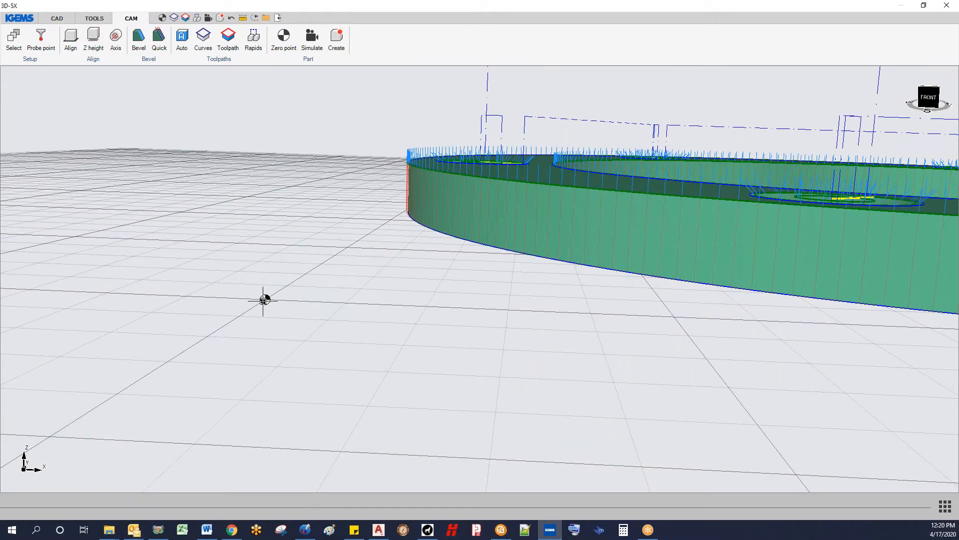
pyautogui.scroll(2, 267, 299)
pyautogui.scroll(-1, 265, 300)
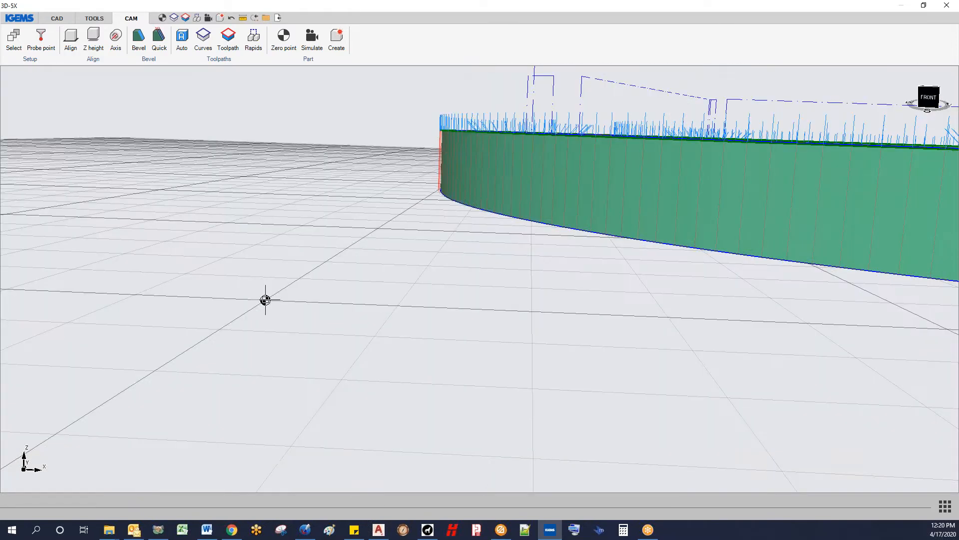
pyautogui.moveTo(275, 292)
pyautogui.mouseDown(button='middle')
pyautogui.moveTo(289, 277)
pyautogui.moveTo(272, 298)
pyautogui.mouseUp(button='middle')
pyautogui.scroll(-5, 271, 298)
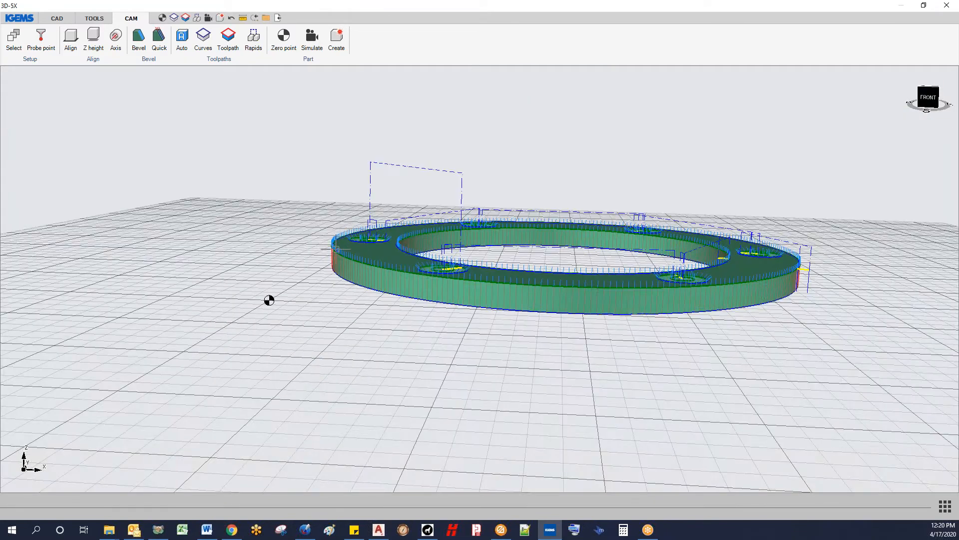
pyautogui.scroll(-1, 356, 199)
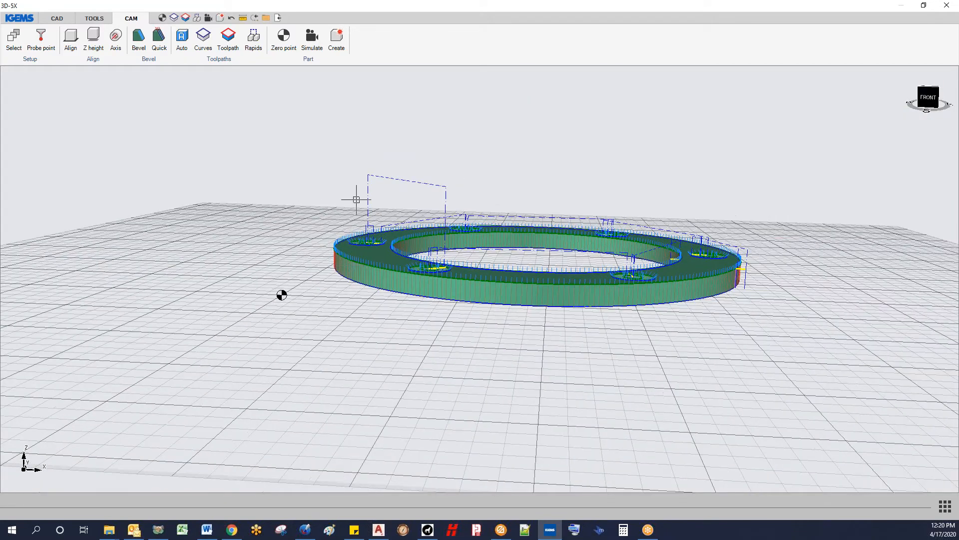
# Move the zero point to the upper front-left corner of the flange's bounding box, at the height of the part's top face
pyautogui.click(284, 42)
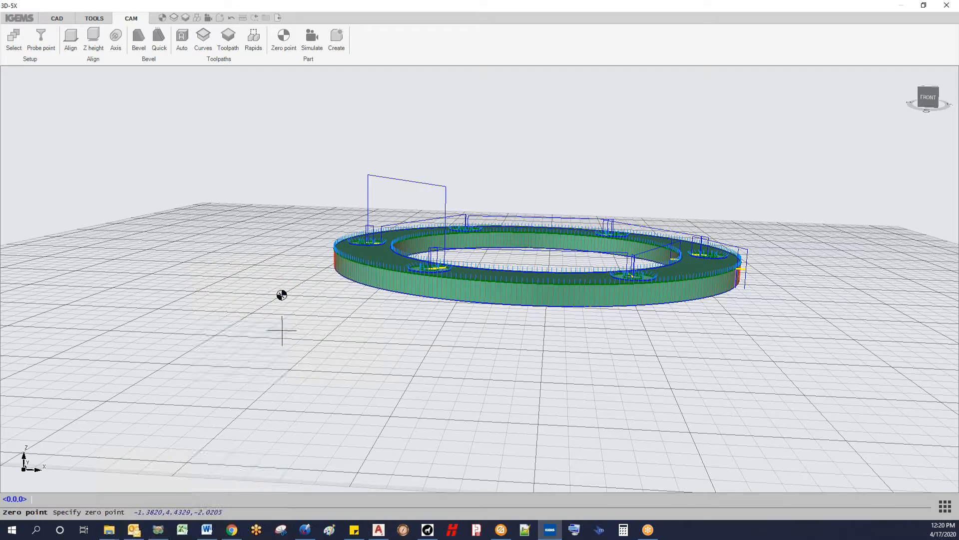
pyautogui.scroll(-2, 289, 329)
pyautogui.rightClick(209, 299)
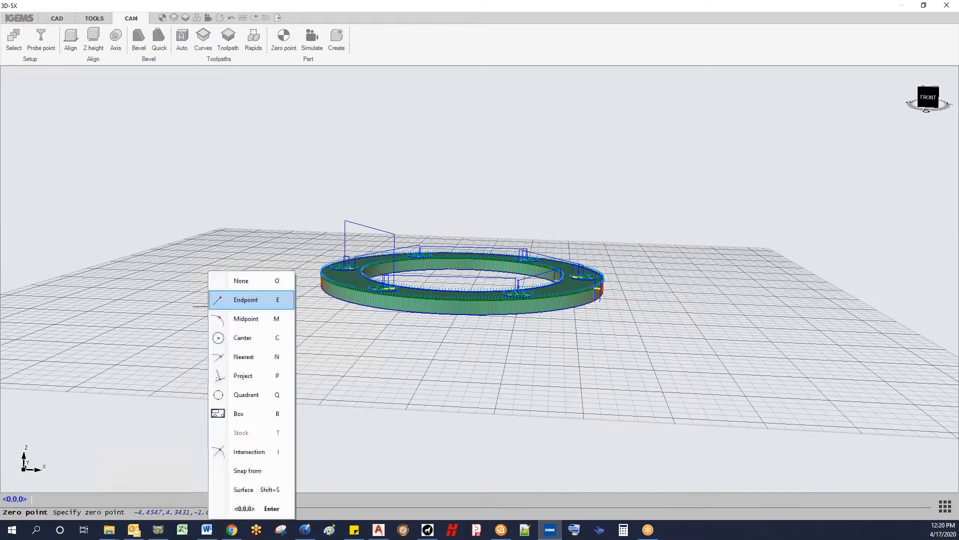
pyautogui.click(239, 414)
pyautogui.moveTo(280, 345)
pyautogui.mouseDown(button='middle')
pyautogui.moveTo(388, 353)
pyautogui.moveTo(380, 406)
pyautogui.moveTo(328, 411)
pyautogui.moveTo(373, 368)
pyautogui.moveTo(373, 398)
pyautogui.moveTo(276, 356)
pyautogui.mouseUp(button='middle')
pyautogui.scroll(3, 281, 355)
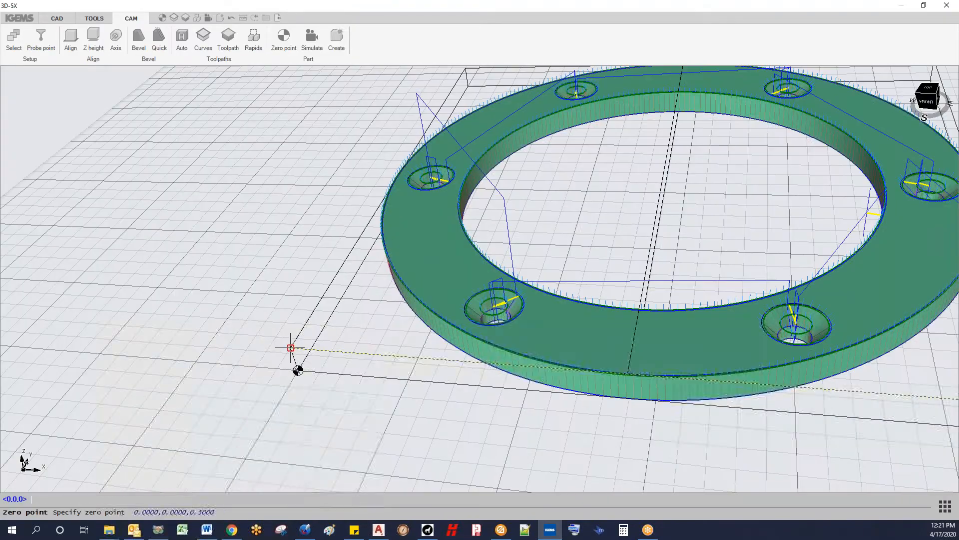
pyautogui.click(291, 347)
pyautogui.scroll(-3, 289, 380)
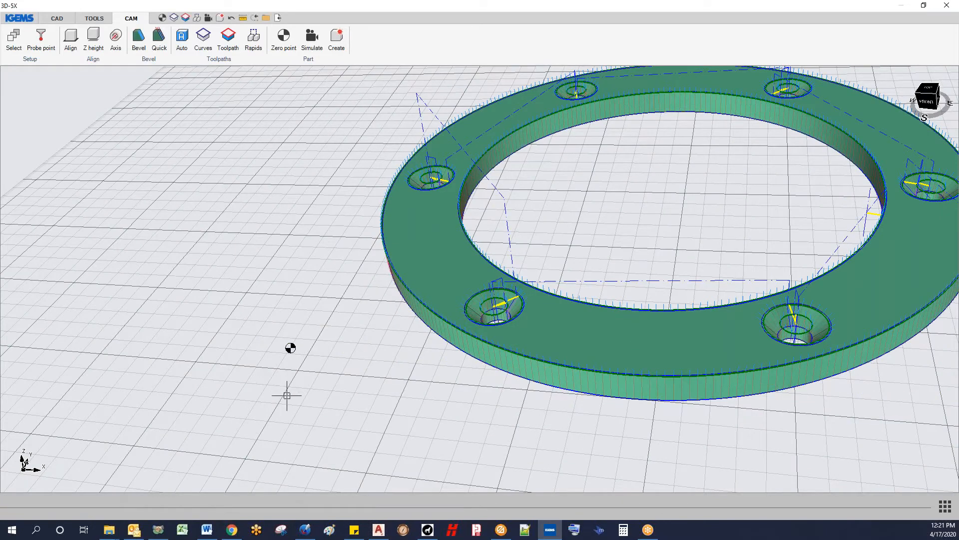
pyautogui.scroll(3, 306, 350)
pyautogui.scroll(-5, 324, 351)
pyautogui.moveTo(513, 375); pyautogui.dragTo(302, 332, button='middle')
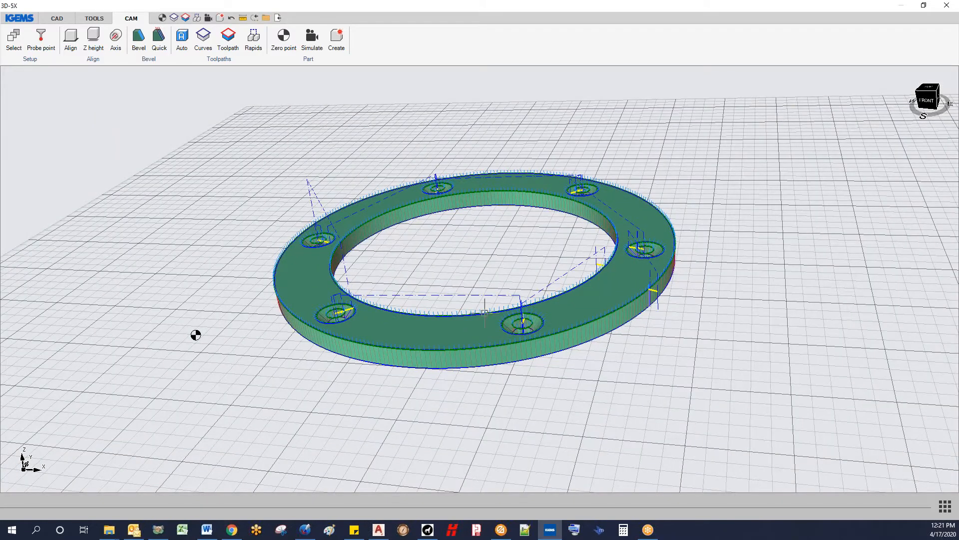
# Simulate all of the flange's toolpaths at Medium playback speed, watch the bolt-hole cuts, and close the simulation
pyautogui.scroll(-2, 363, 144)
pyautogui.moveTo(364, 147); pyautogui.dragTo(272, 165, button='middle')
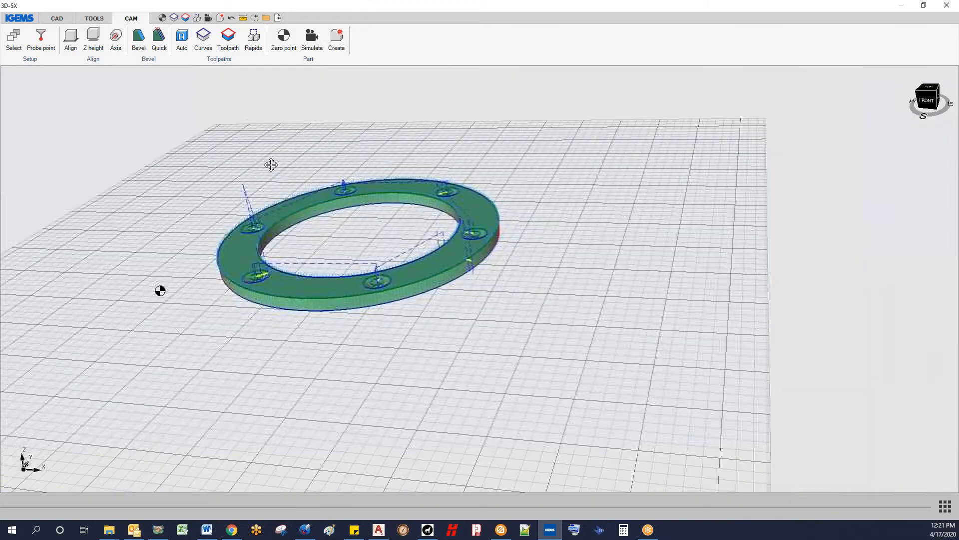
pyautogui.click(312, 37)
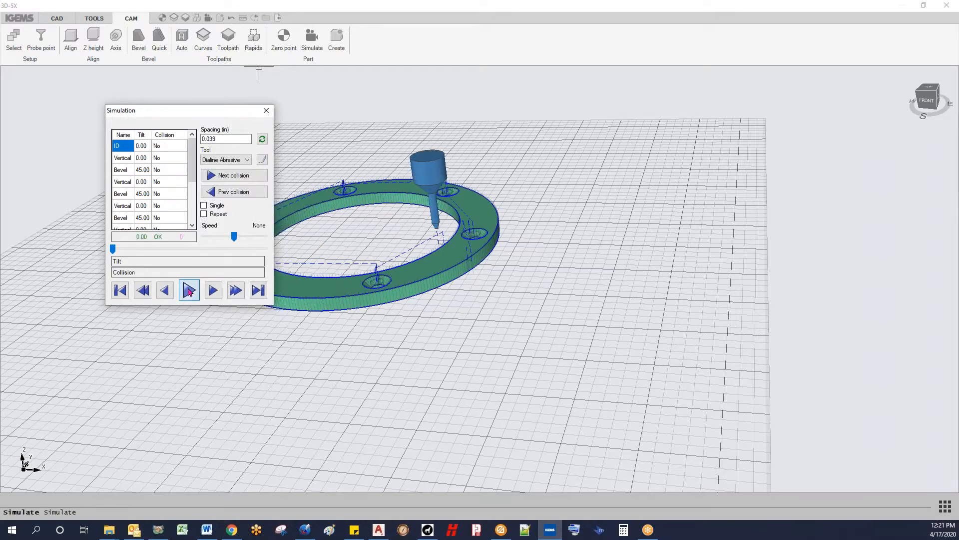
pyautogui.click(189, 290)
pyautogui.moveTo(234, 237); pyautogui.dragTo(244, 237)
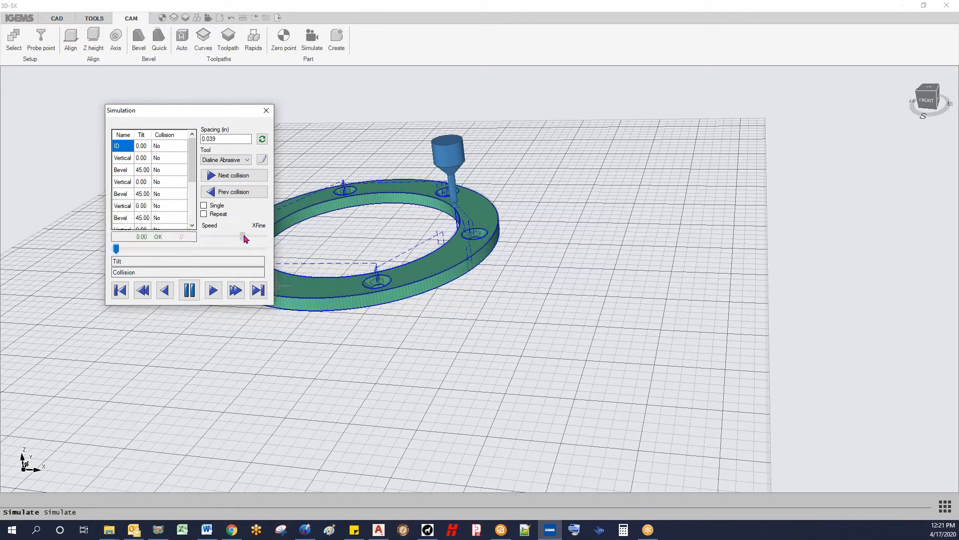
pyautogui.moveTo(343, 221); pyautogui.dragTo(443, 233, button='middle')
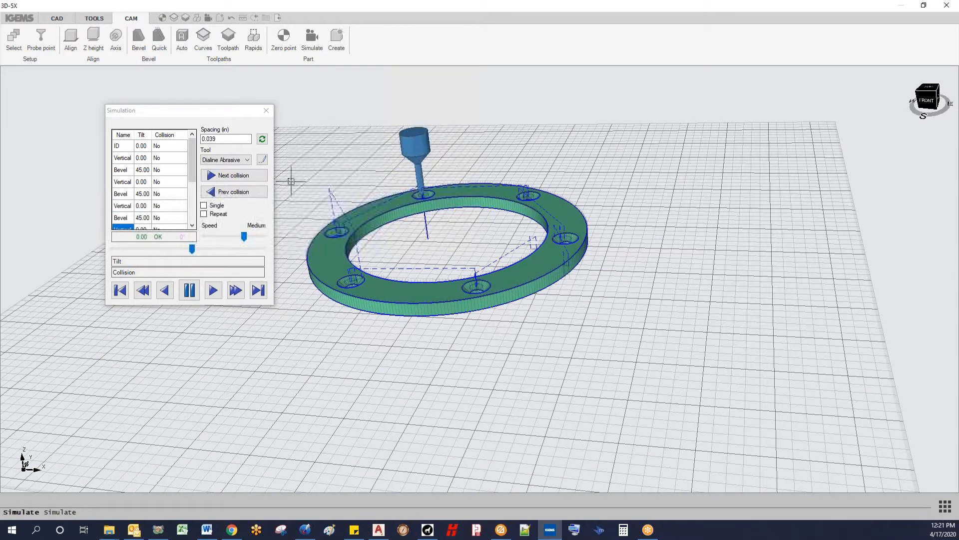
pyautogui.click(267, 110)
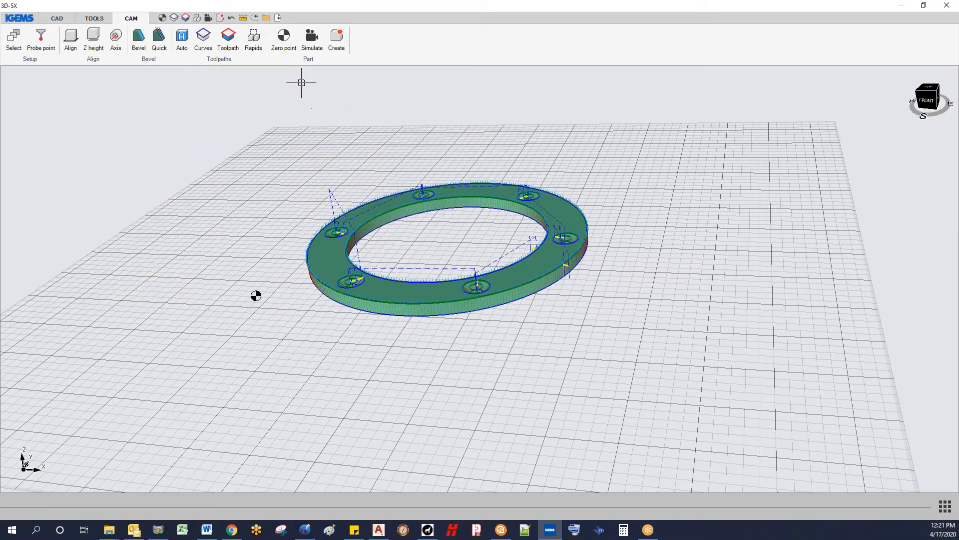
# Create a new part named Flange with quantity 1 and the Curves export method
pyautogui.click(338, 39)
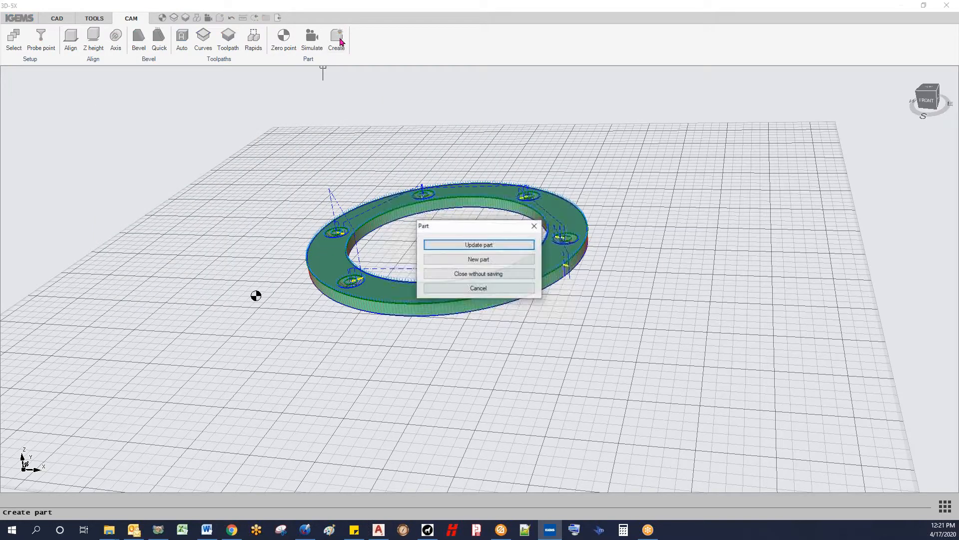
pyautogui.click(476, 260)
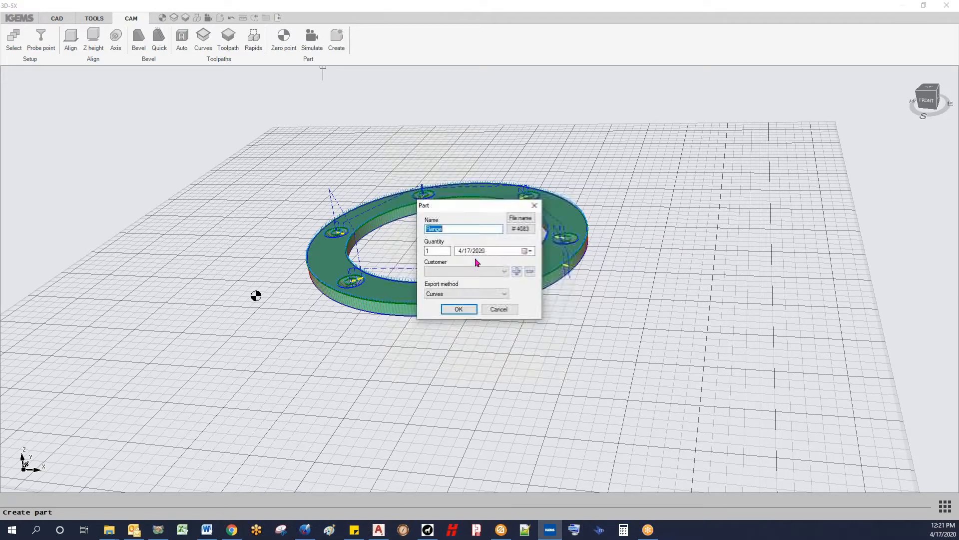
pyautogui.click(459, 310)
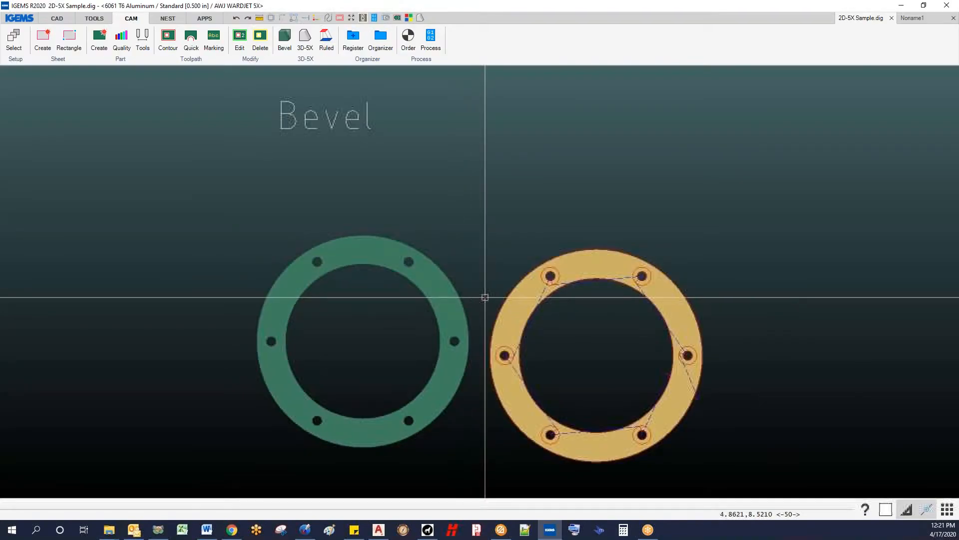
# Create a cutting order for the new flange part and take its zero point from the part in 3D, with Z at 0.5 in
pyautogui.moveTo(357, 275); pyautogui.dragTo(350, 290, button='middle')
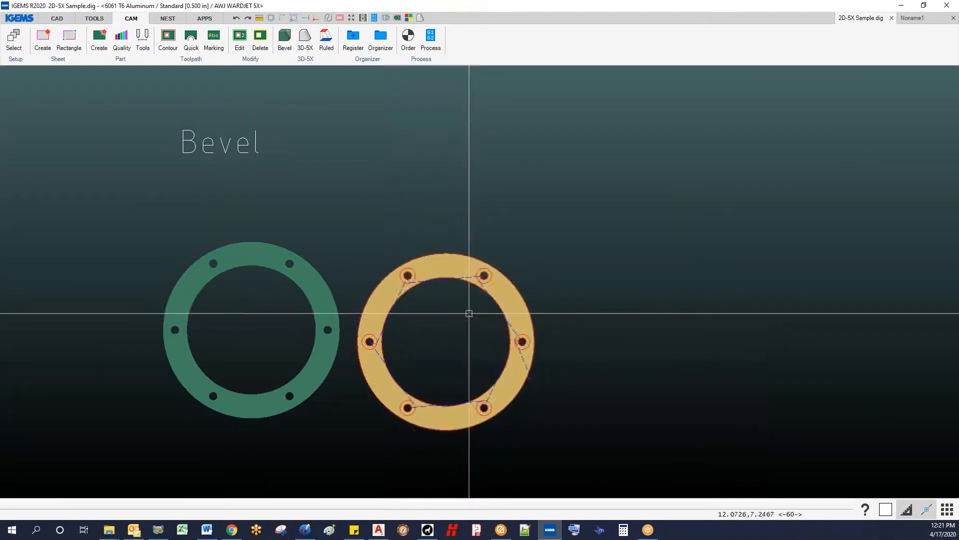
pyautogui.moveTo(470, 313); pyautogui.dragTo(369, 314, button='middle')
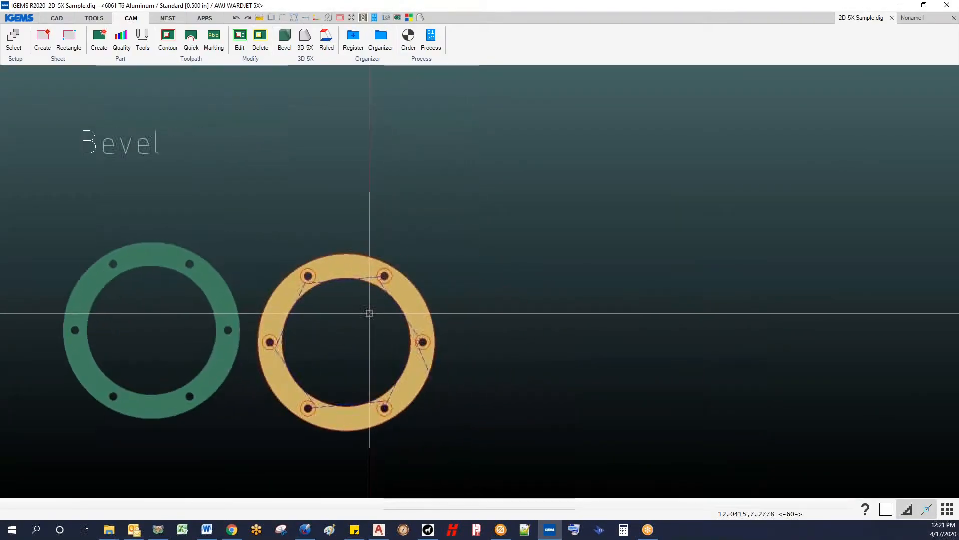
pyautogui.click(408, 39)
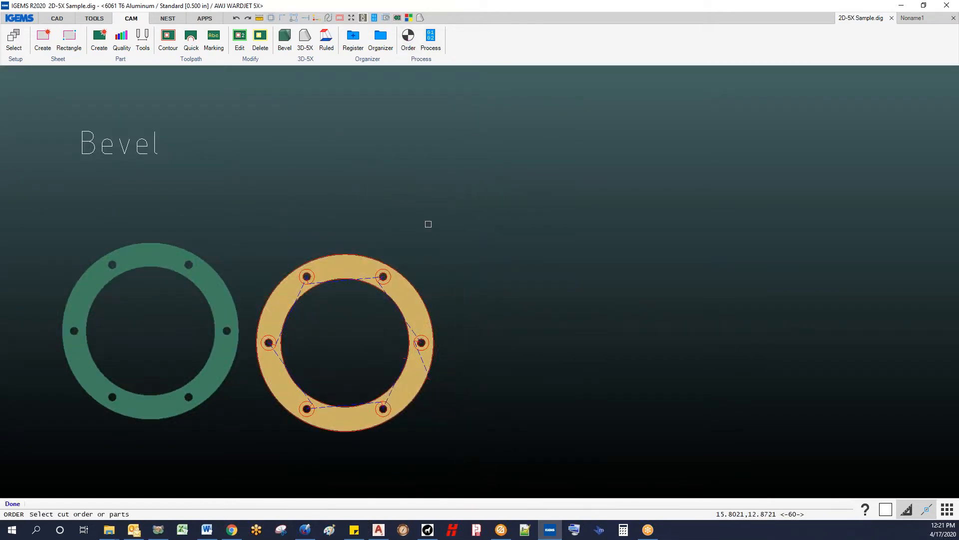
pyautogui.moveTo(423, 246); pyautogui.dragTo(355, 310)
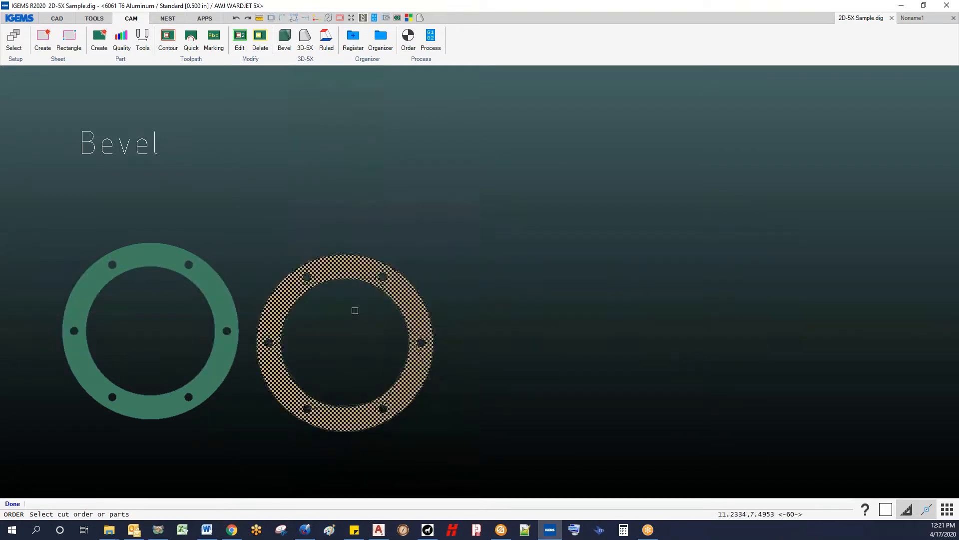
pyautogui.rightClick(374, 294)
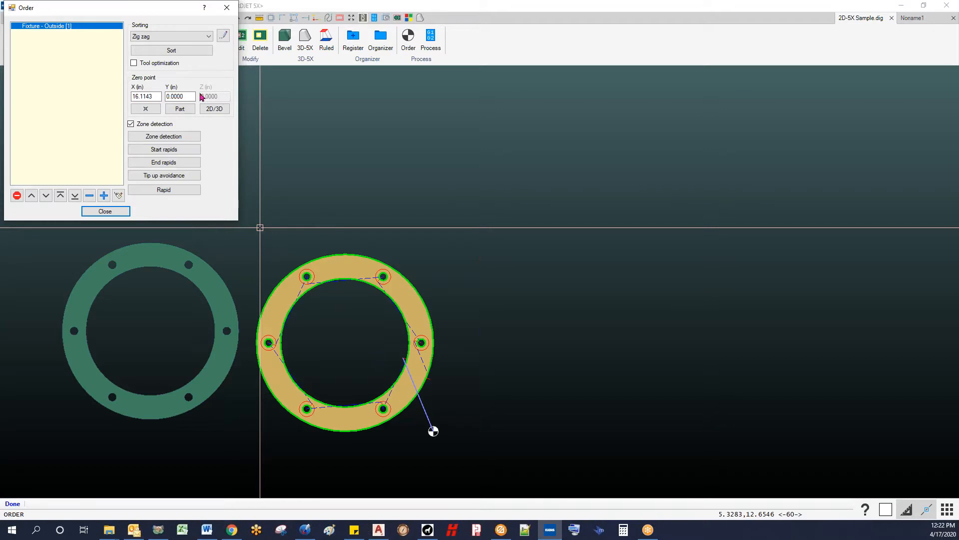
pyautogui.click(181, 109)
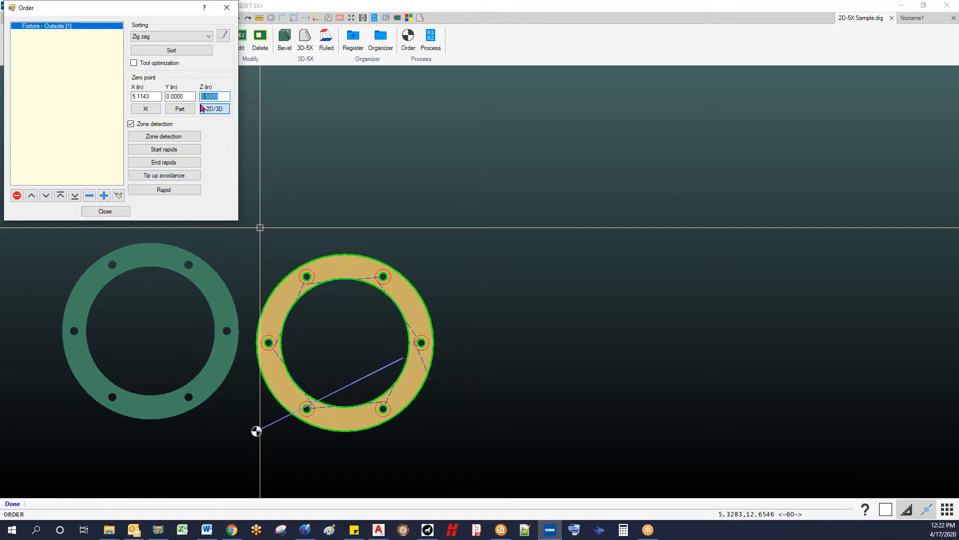
pyautogui.click(105, 210)
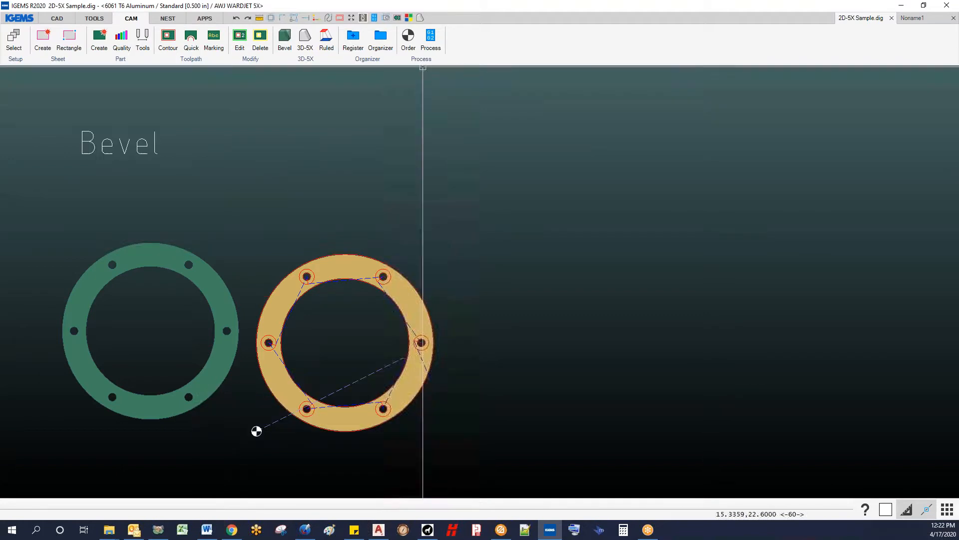
# Process the ordered flange in the 5-axis machine simulator and start playing its cutting program
pyautogui.click(432, 43)
pyautogui.click(493, 183)
pyautogui.click(507, 200)
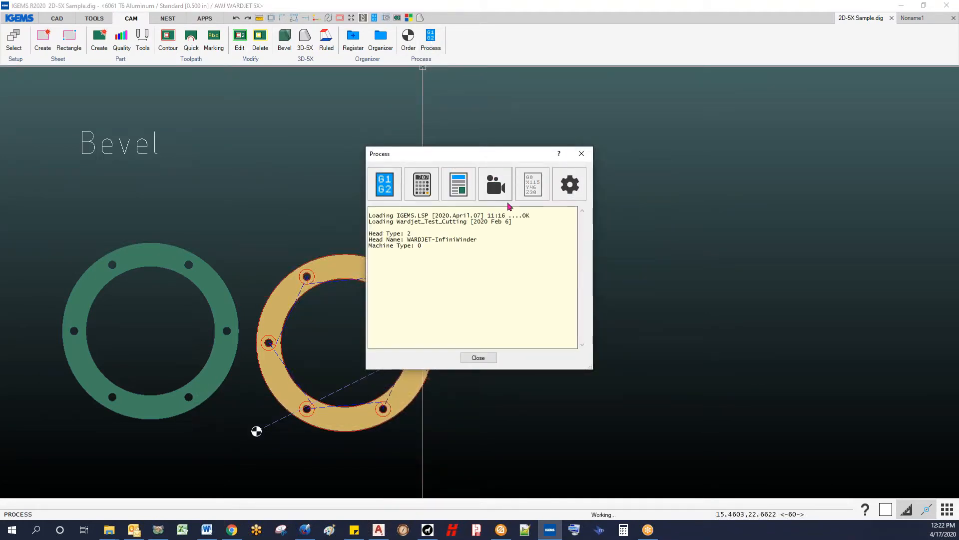
pyautogui.click(483, 315)
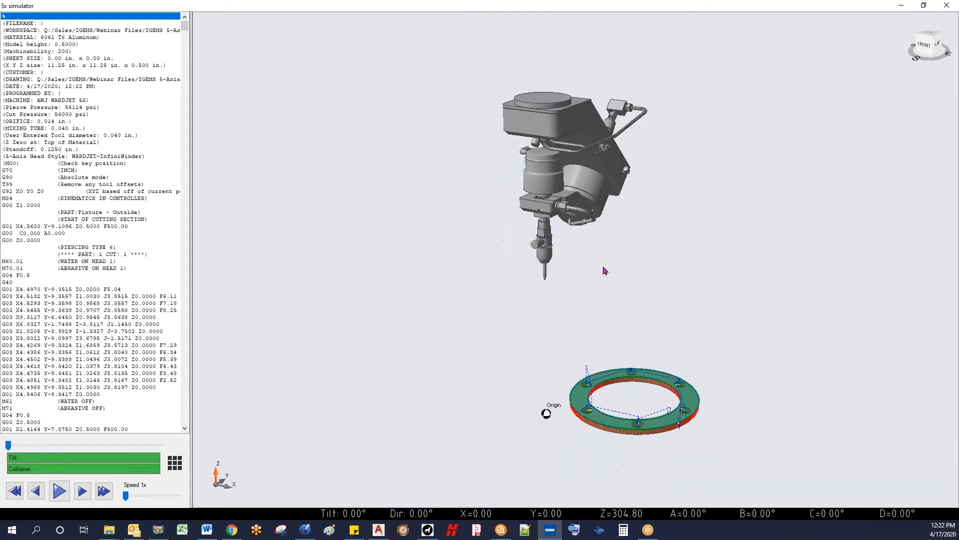
pyautogui.scroll(-2, 436, 286)
pyautogui.click(61, 484)
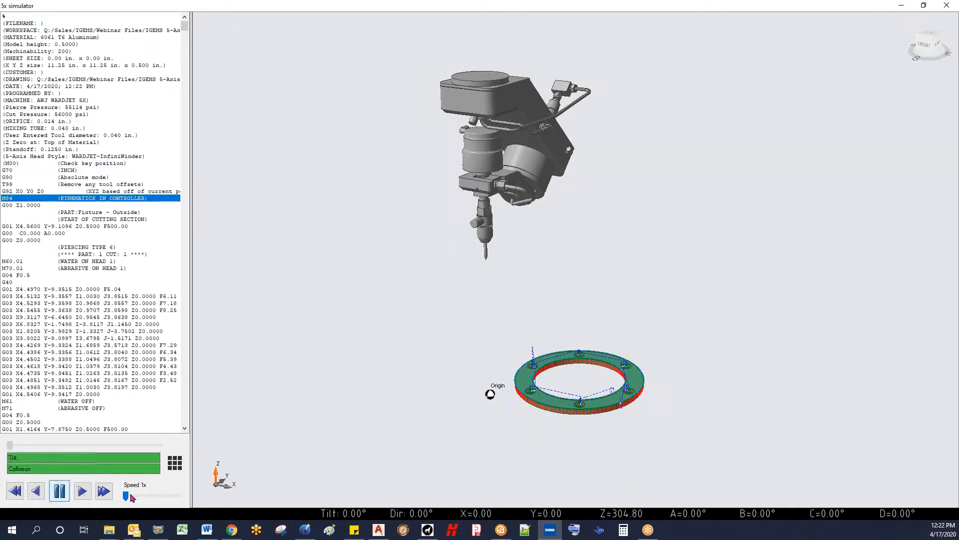
# Play the flange's machine simulation at 10x speed, examine the head cutting the bolt holes, and close the simulator and the Process dialog
pyautogui.moveTo(150, 496); pyautogui.dragTo(179, 496)
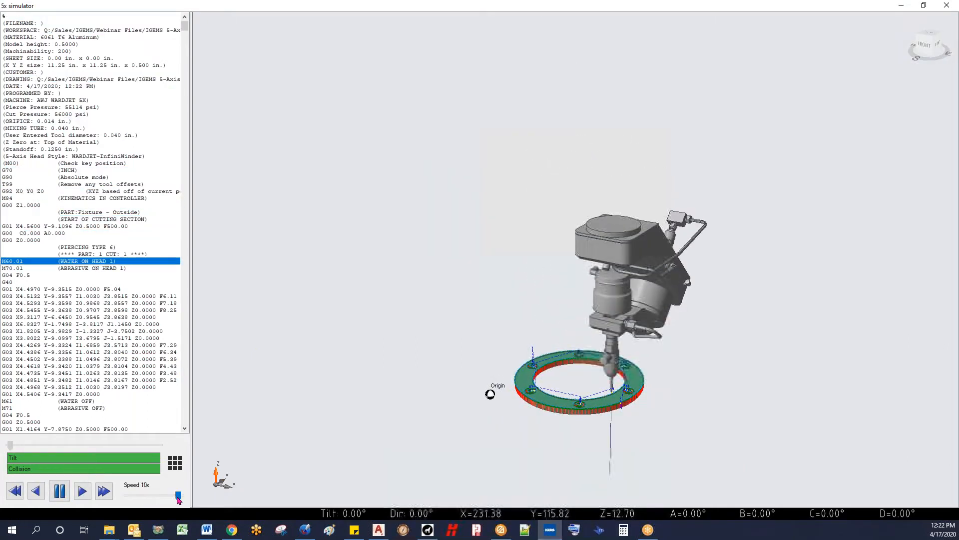
pyautogui.keyDown('shift'); pyautogui.moveTo(601, 402); pyautogui.dragTo(577, 385, button='middle'); pyautogui.keyUp('shift')
pyautogui.scroll(5, 577, 388)
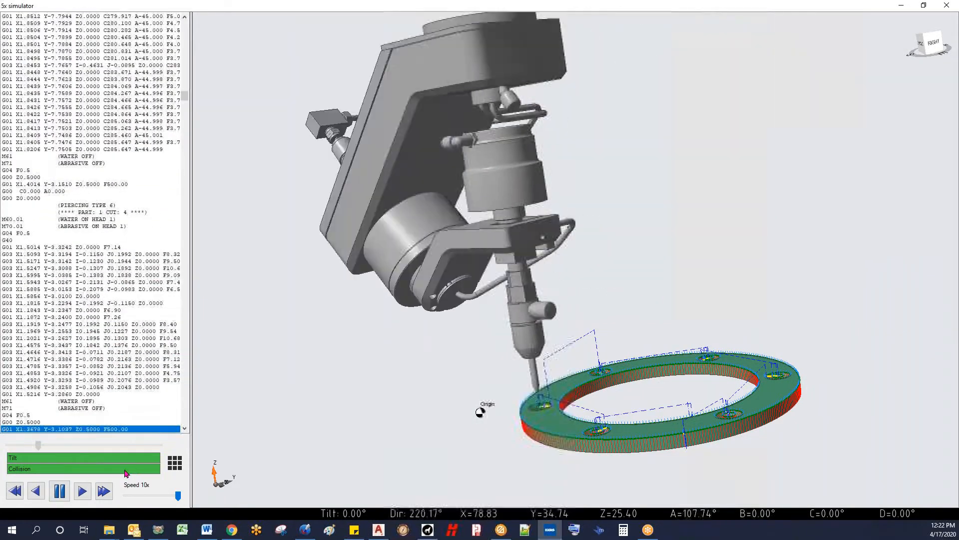
pyautogui.click(60, 491)
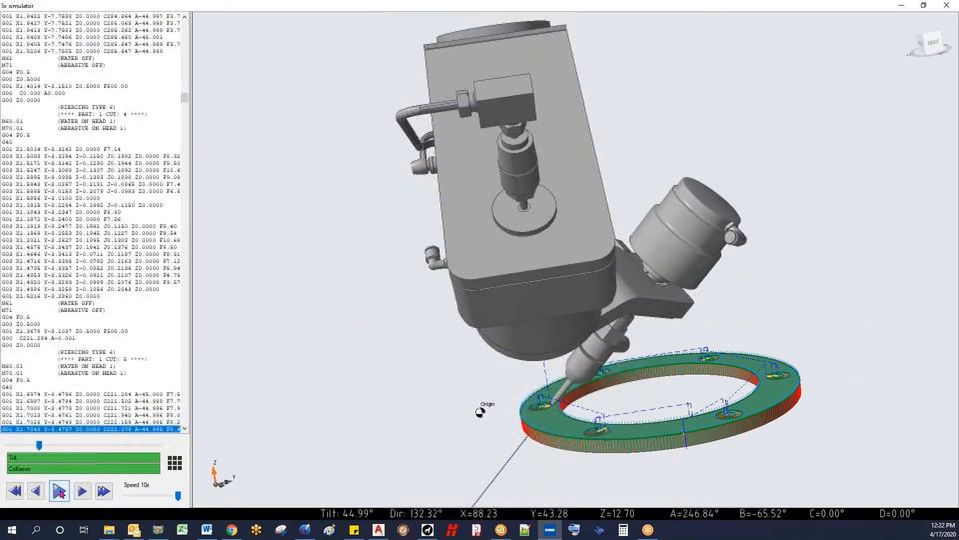
pyautogui.click(948, 6)
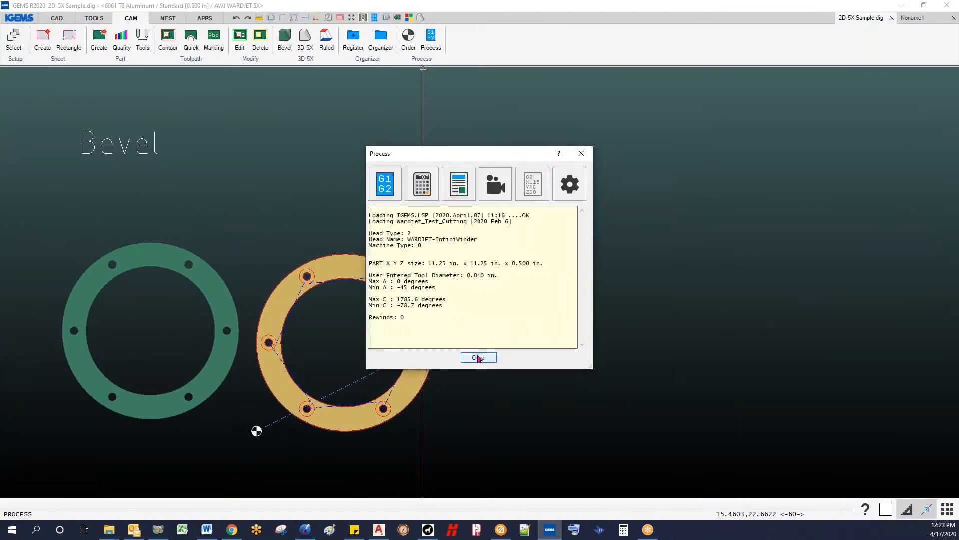
pyautogui.click(478, 358)
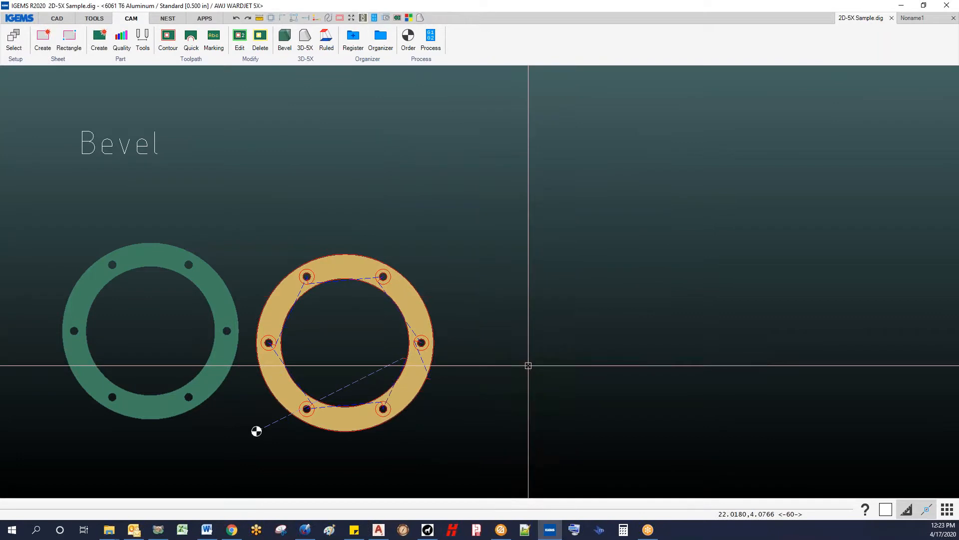
# Review which file types the 3D-5X module can open, and leave the module without opening a file
pyautogui.scroll(-1, 497, 376)
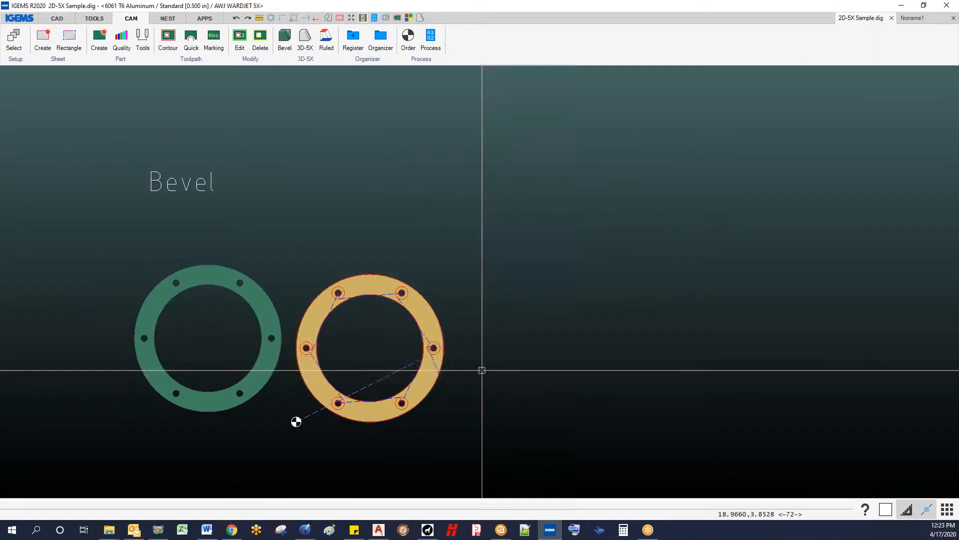
pyautogui.scroll(-1, 482, 370)
pyautogui.moveTo(478, 368); pyautogui.dragTo(417, 307, button='middle')
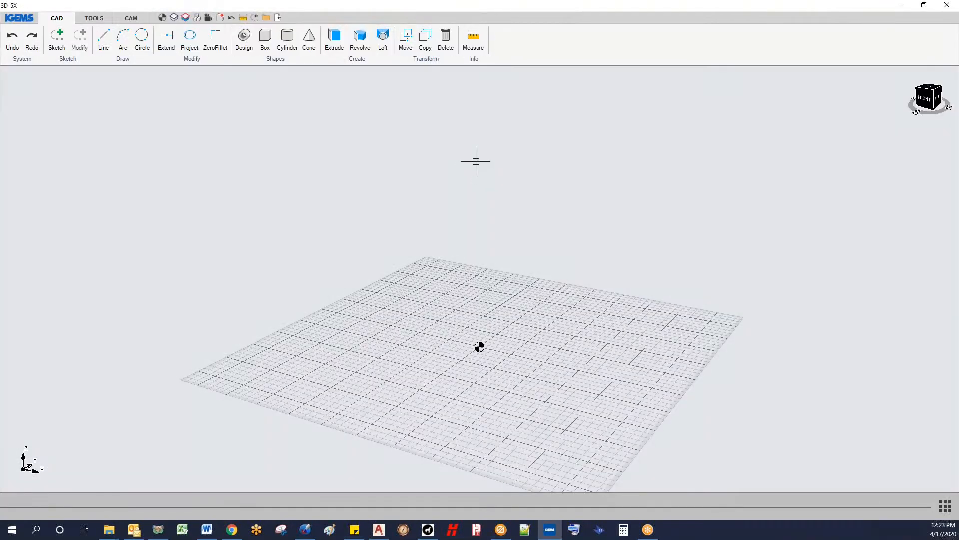
pyautogui.click(28, 21)
pyautogui.moveTo(39, 52)
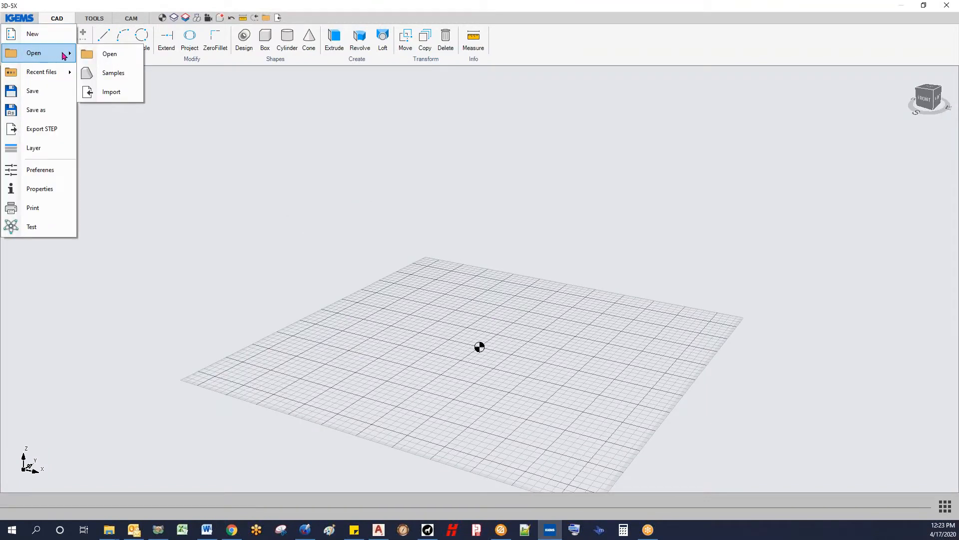
pyautogui.click(109, 54)
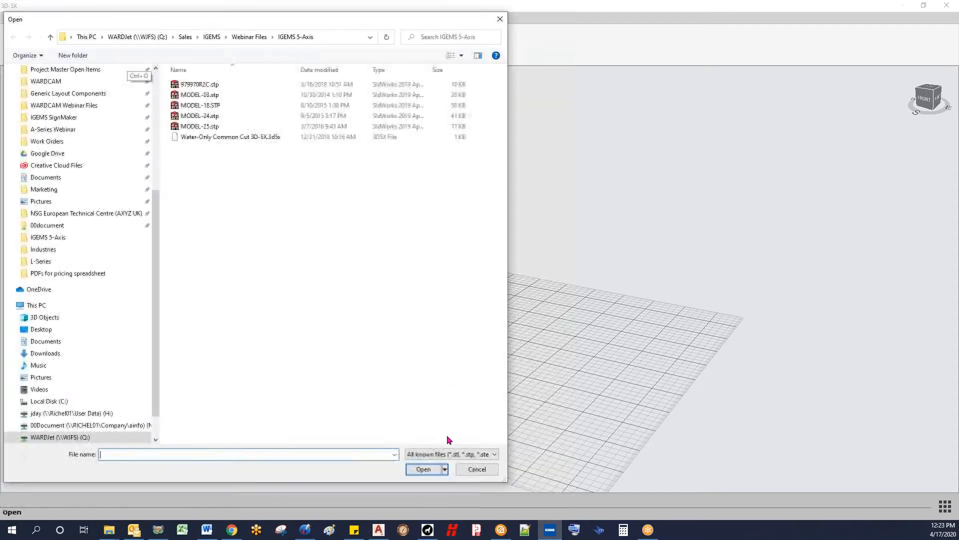
pyautogui.click(485, 454)
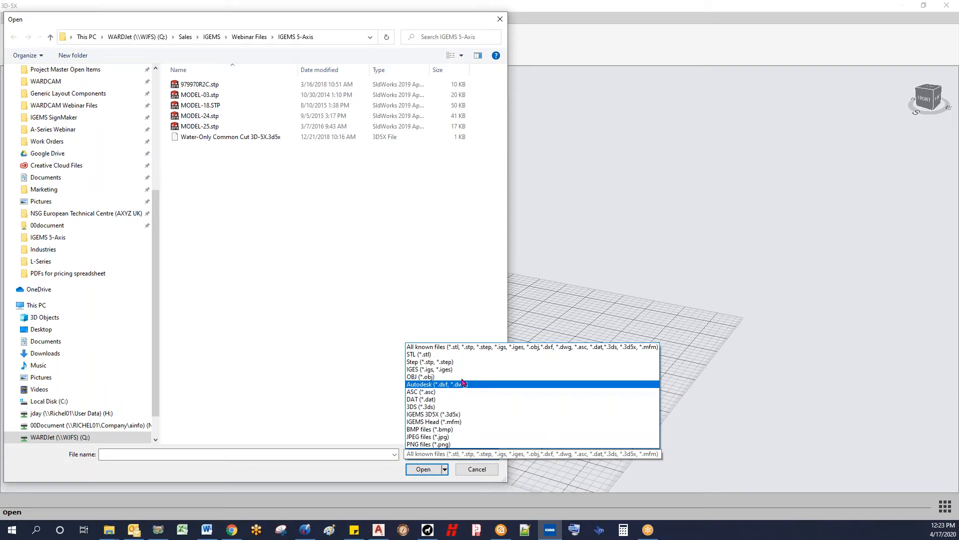
pyautogui.click(358, 466)
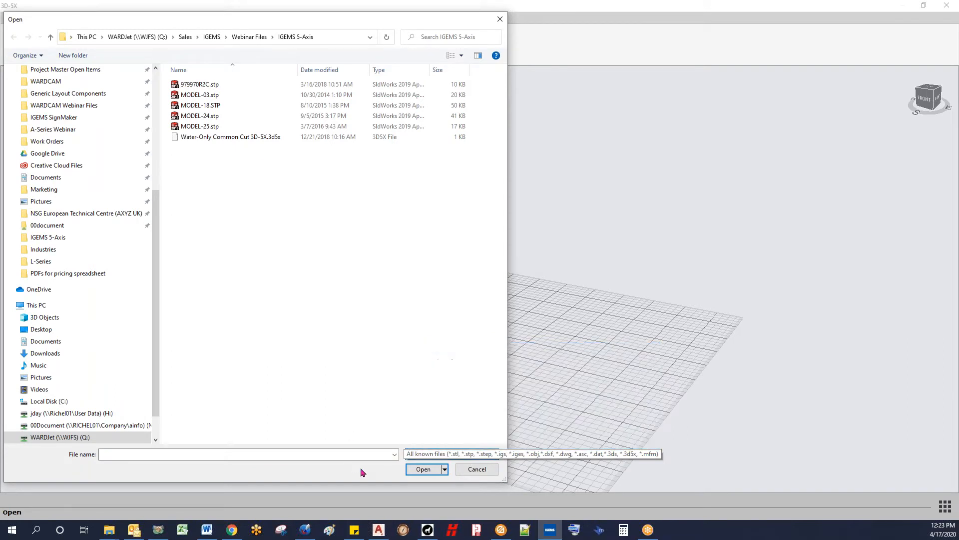
pyautogui.click(476, 470)
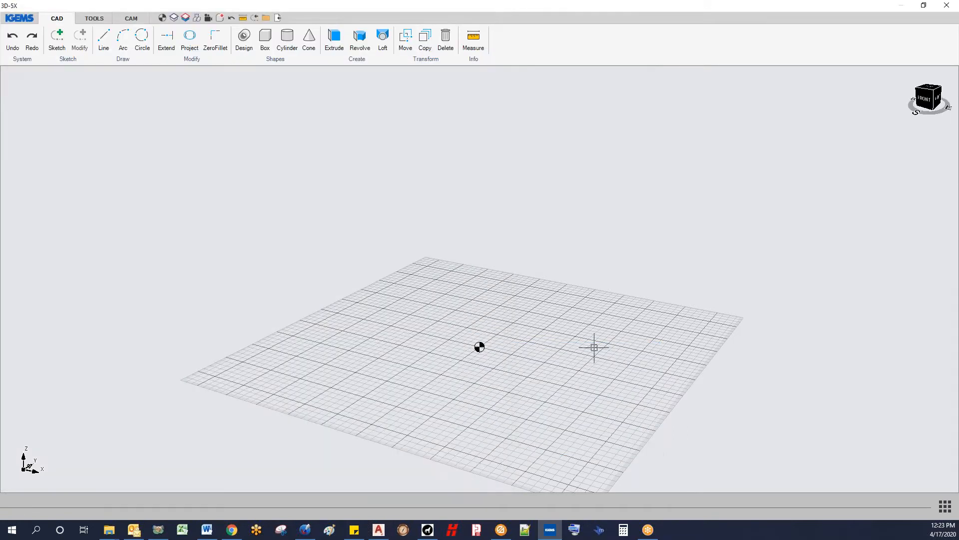
pyautogui.click(947, 10)
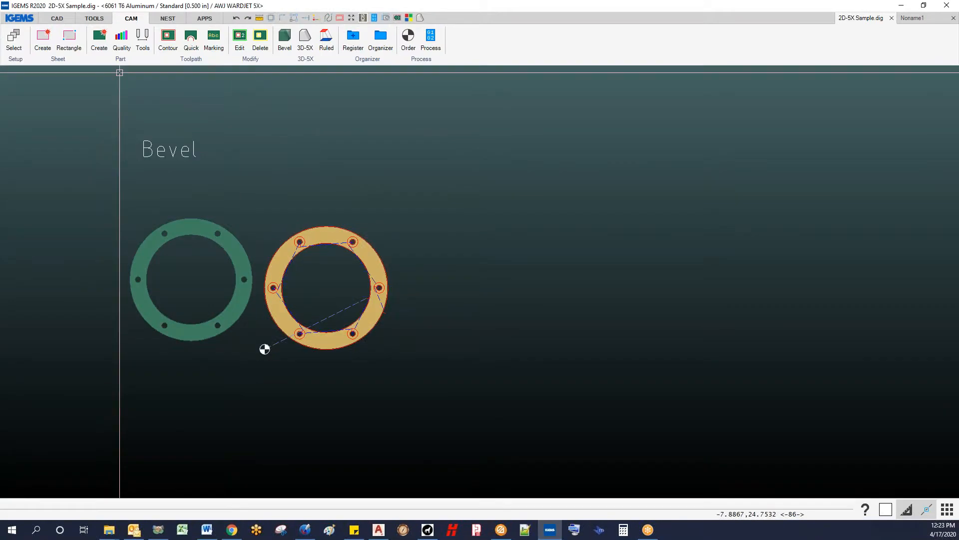
# Review which file types the 2D drawing workspace can open, without opening a file
pyautogui.click(22, 19)
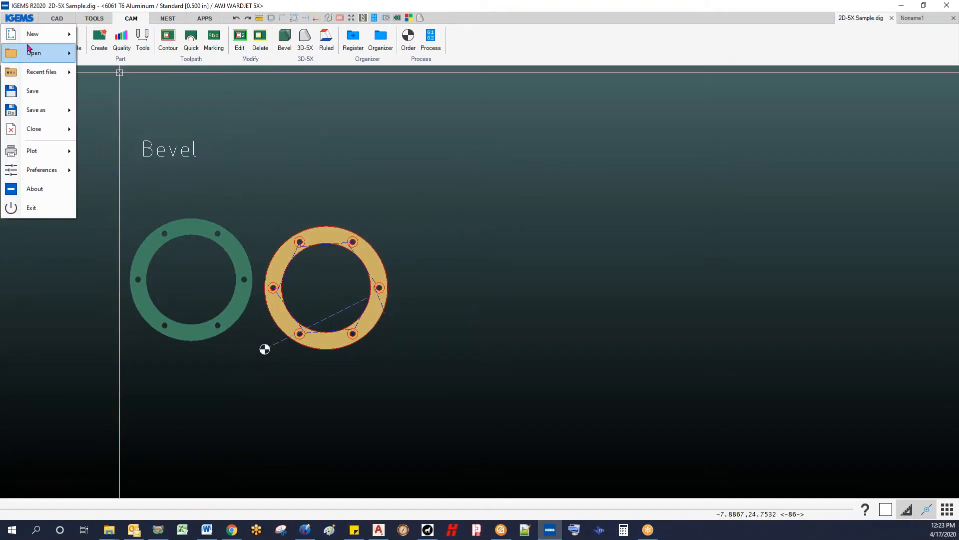
pyautogui.moveTo(31, 54)
pyautogui.click(85, 56)
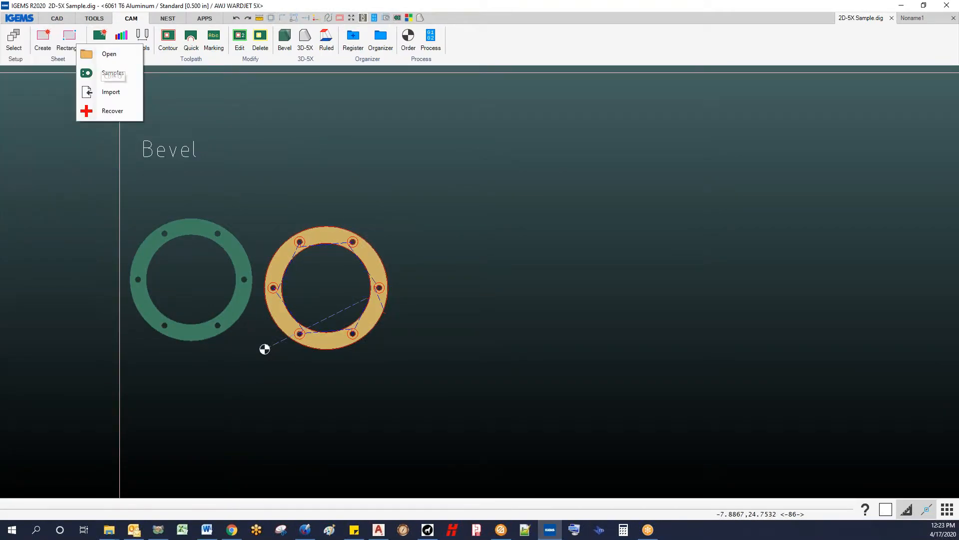
pyautogui.click(502, 301)
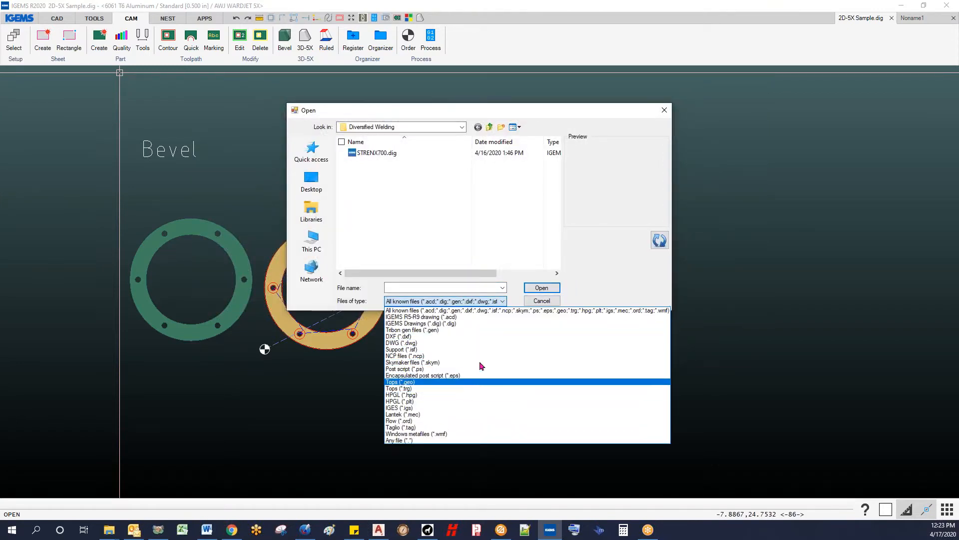
pyautogui.click(550, 303)
pyautogui.click(550, 301)
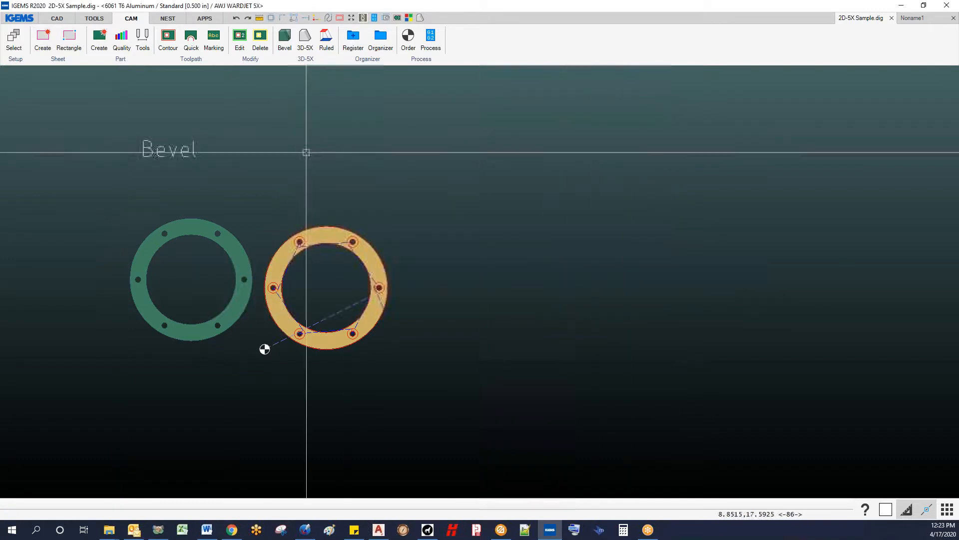
# Reopen the 3D-5X module and look over the model files in the IGEMS 5-Axis folder without opening one
pyautogui.click(305, 41)
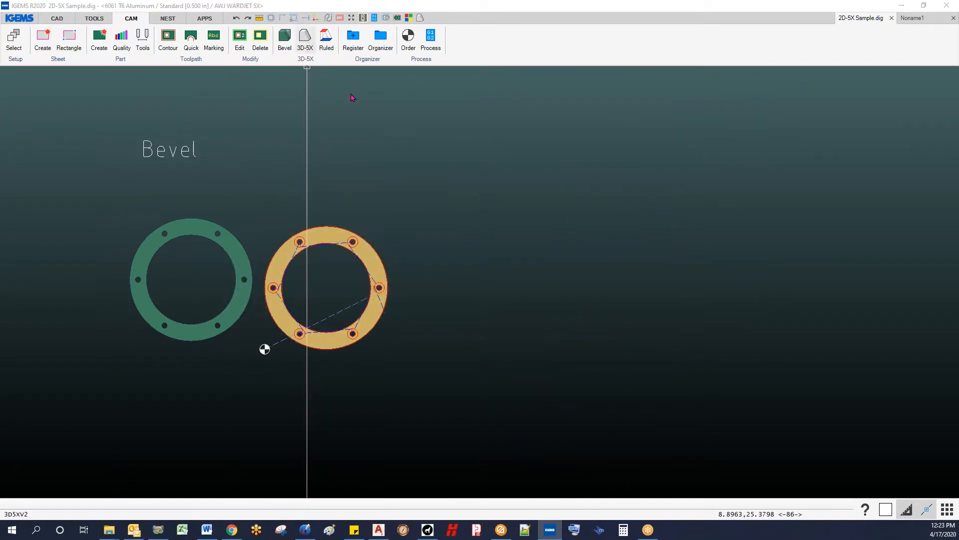
pyautogui.click(25, 21)
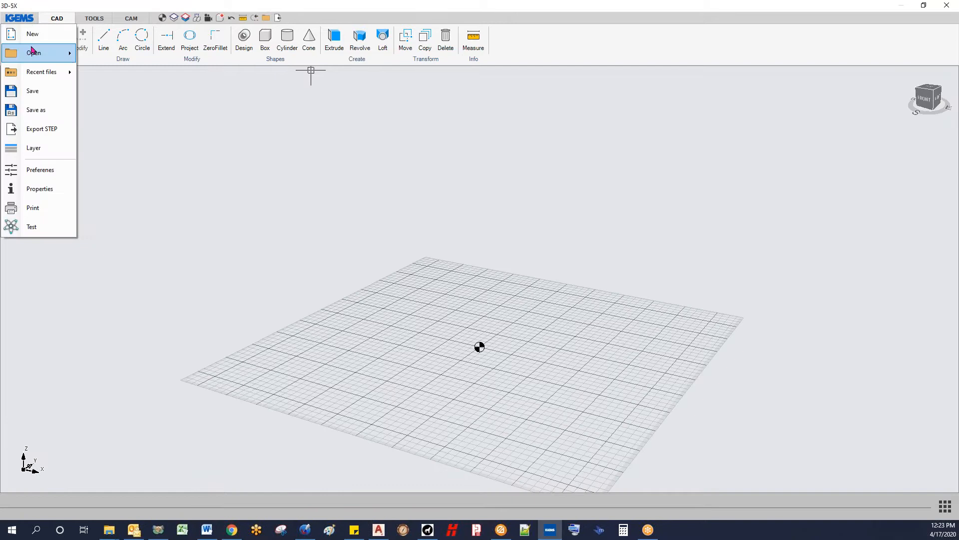
pyautogui.moveTo(31, 52)
pyautogui.click(108, 54)
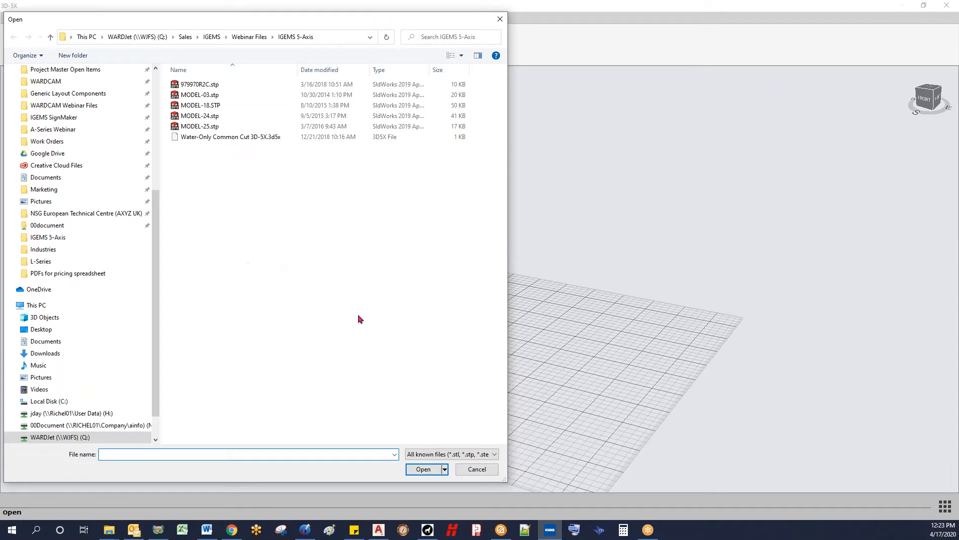
pyautogui.click(476, 469)
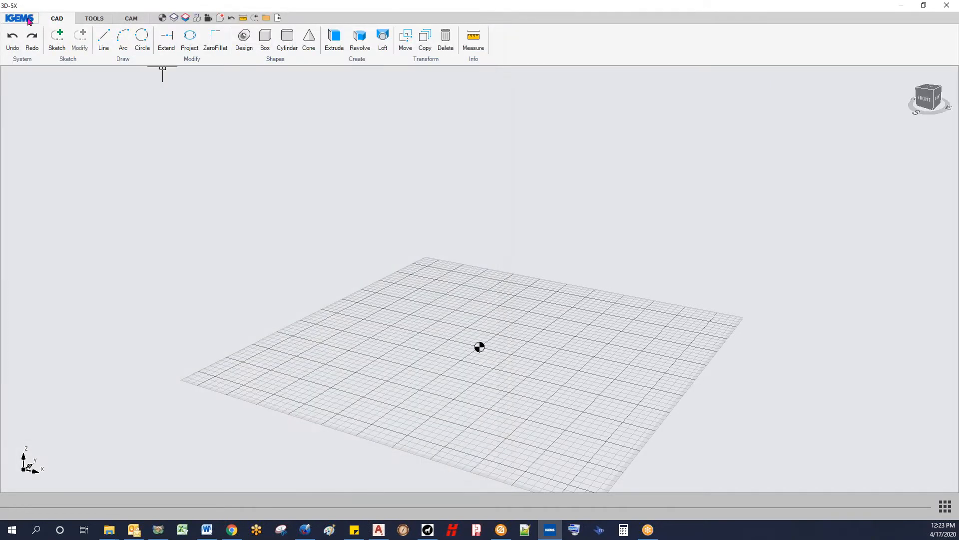
# Open the Align part from the 3D-5X samples
pyautogui.click(20, 18)
pyautogui.moveTo(40, 54)
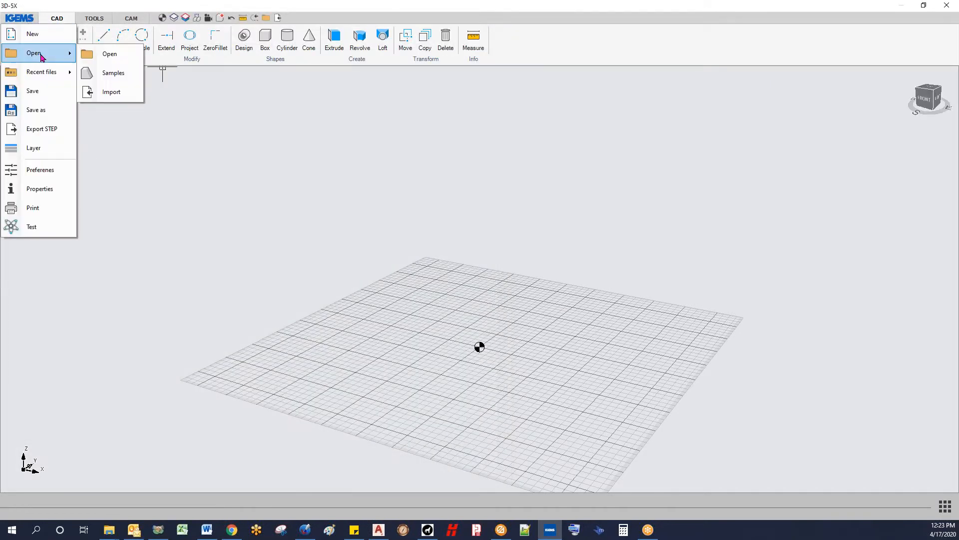
pyautogui.click(107, 72)
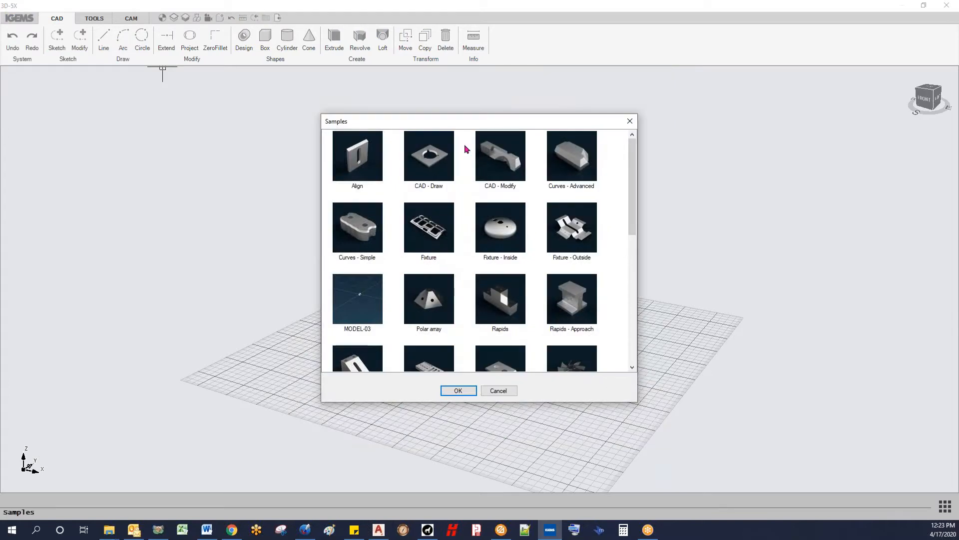
pyautogui.click(359, 149)
pyautogui.click(458, 390)
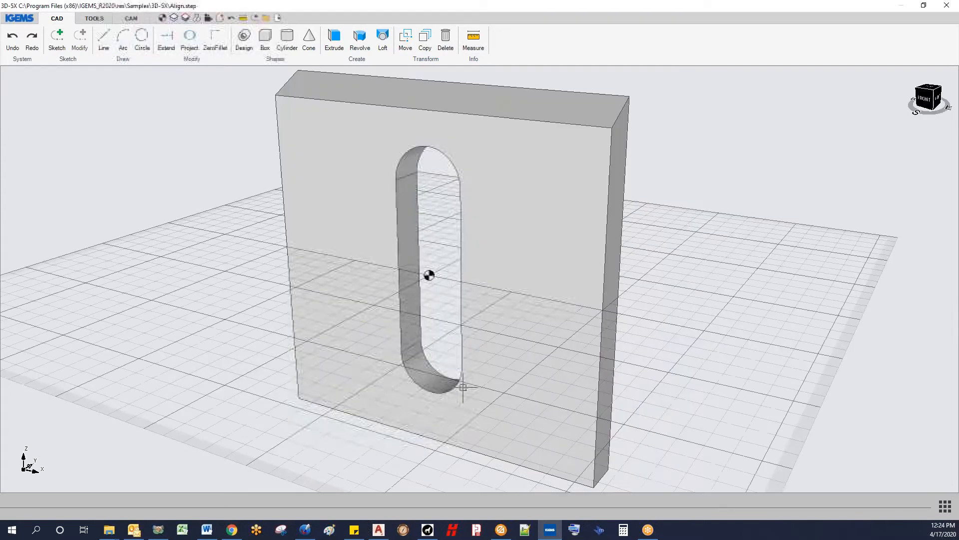
# Align the upright plate by its large slotted face so that it lies flat on the grid
pyautogui.moveTo(458, 321); pyautogui.dragTo(435, 366, button='middle')
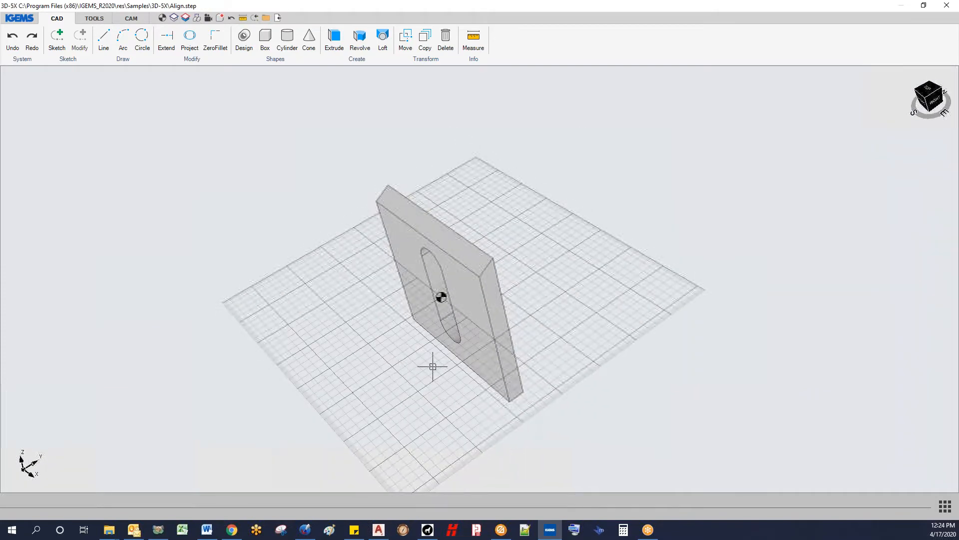
pyautogui.click(131, 18)
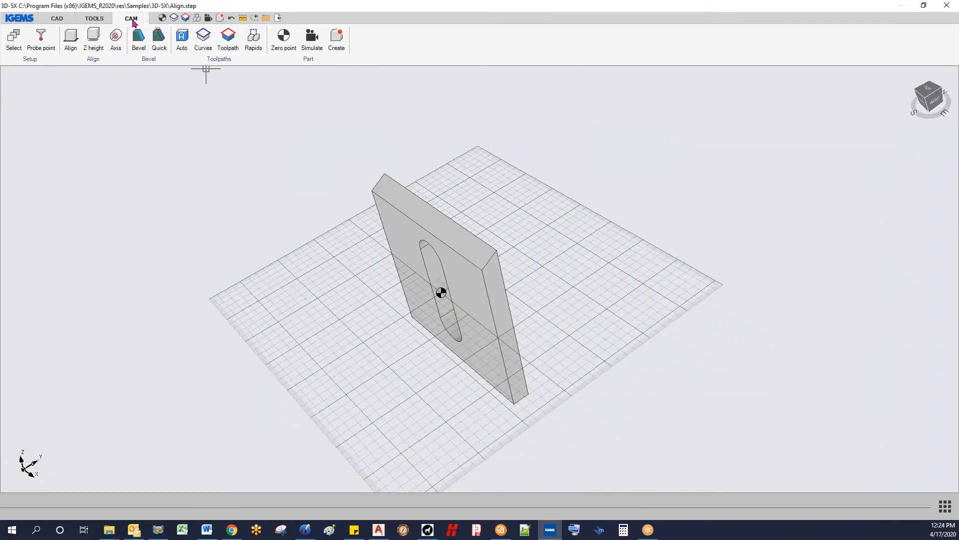
pyautogui.click(71, 40)
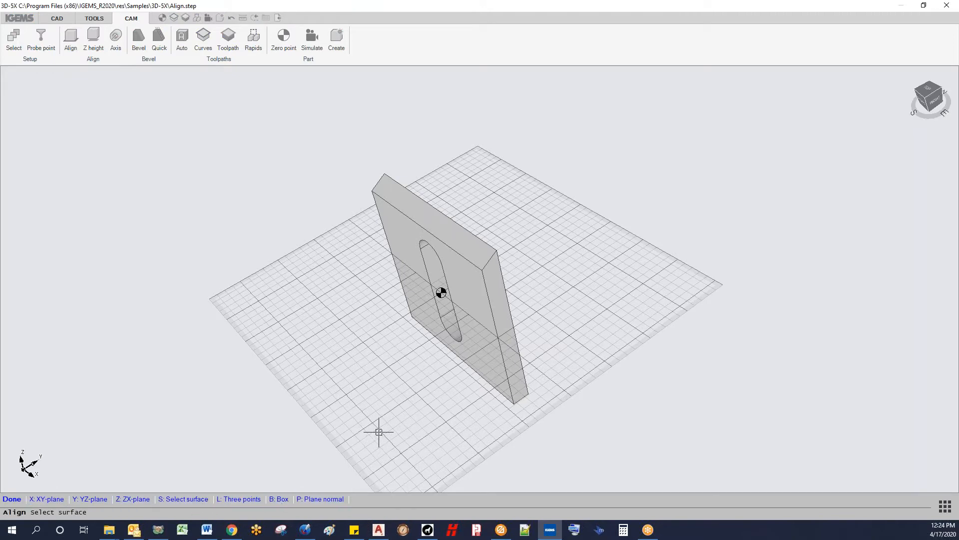
pyautogui.moveTo(394, 367); pyautogui.dragTo(317, 328, button='middle')
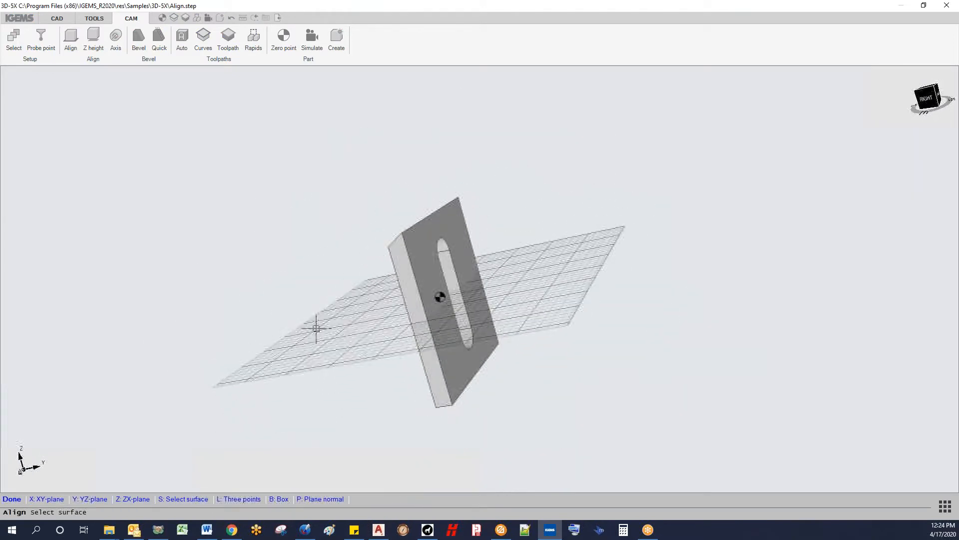
pyautogui.click(425, 254)
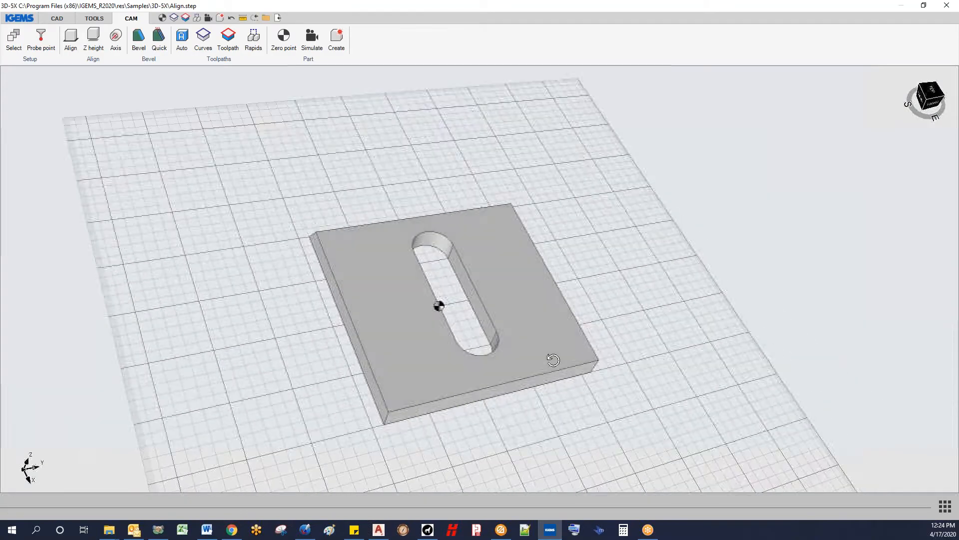
# Rotate the flat plate a quarter turn about Z and rotate it back
pyautogui.moveTo(552, 253); pyautogui.dragTo(498, 183, button='middle')
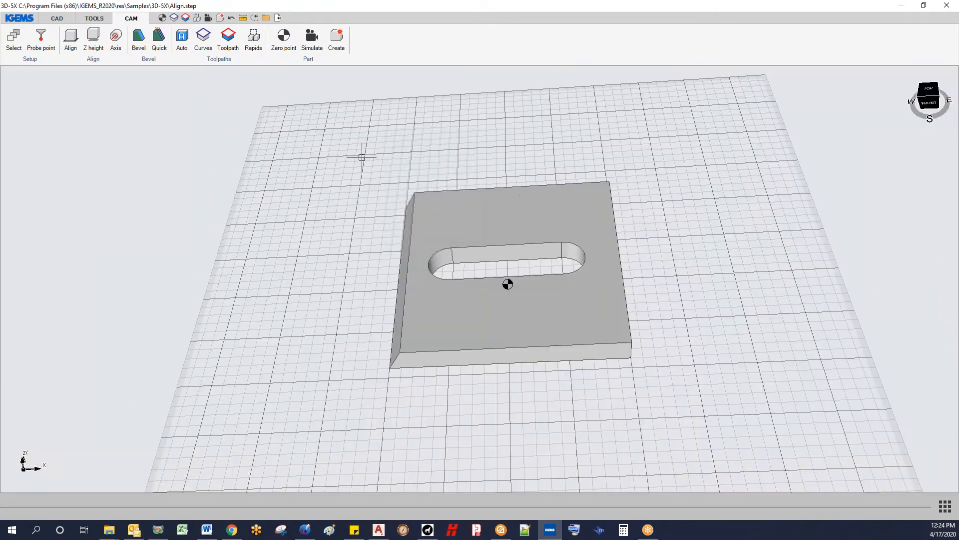
pyautogui.click(96, 64)
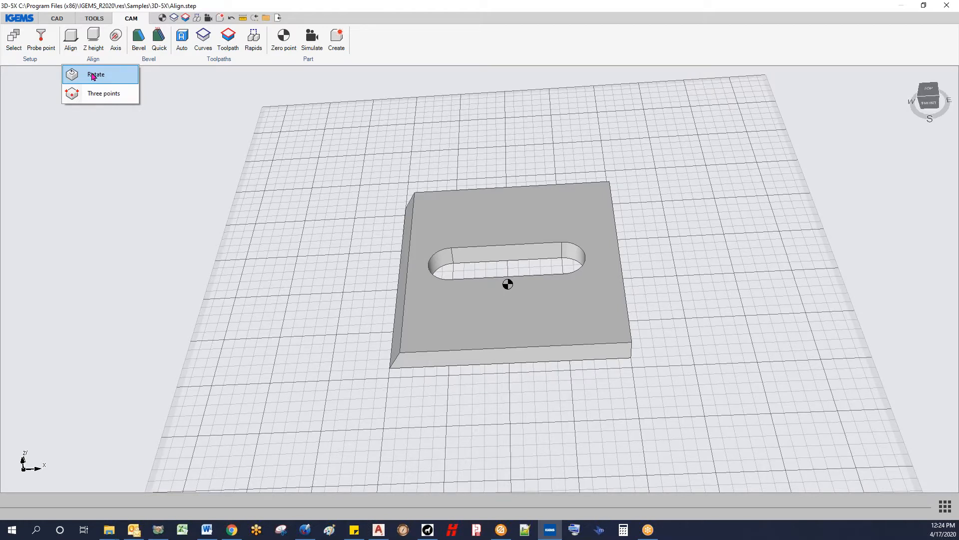
pyautogui.click(94, 75)
pyautogui.doubleClick(65, 113)
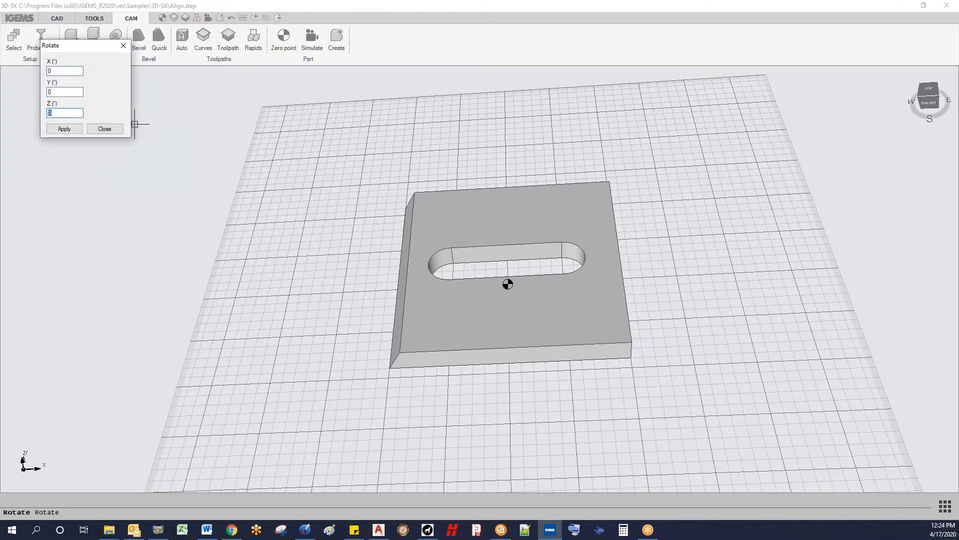
pyautogui.click(65, 129)
pyautogui.hotkey('shift', 'Tab')
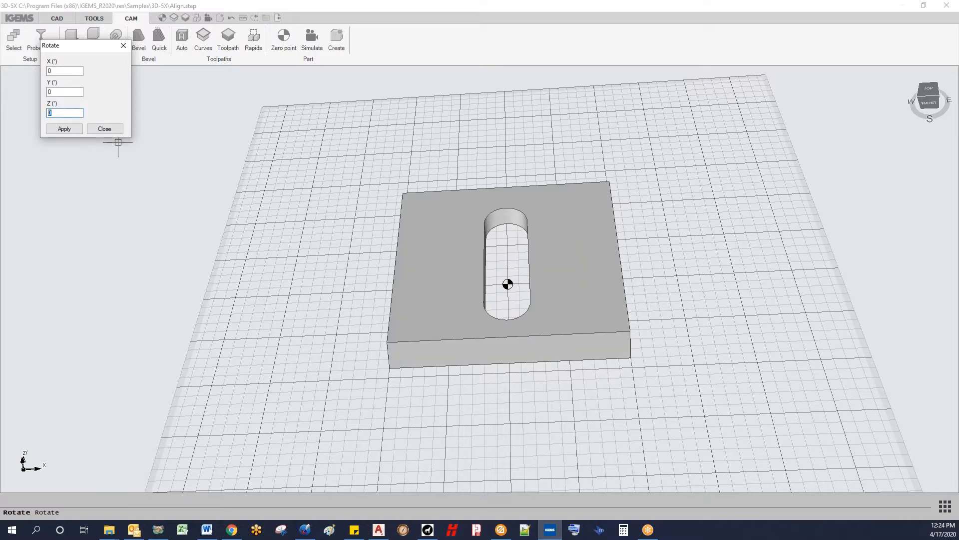
pyautogui.click(64, 129)
pyautogui.click(104, 129)
pyautogui.moveTo(442, 245)
pyautogui.mouseDown(button='middle')
pyautogui.moveTo(463, 261)
pyautogui.moveTo(398, 274)
pyautogui.moveTo(428, 268)
pyautogui.moveTo(441, 242)
pyautogui.mouseUp(button='middle')
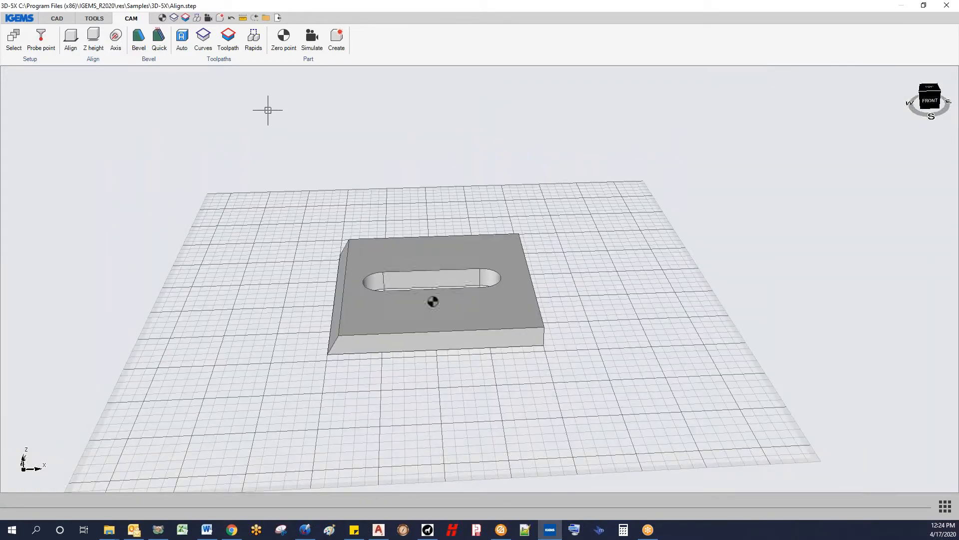
# Generate ruled toolpaths automatically for all contours with User piercing, tilted piercing and a 0.250 in lead-in
pyautogui.click(182, 39)
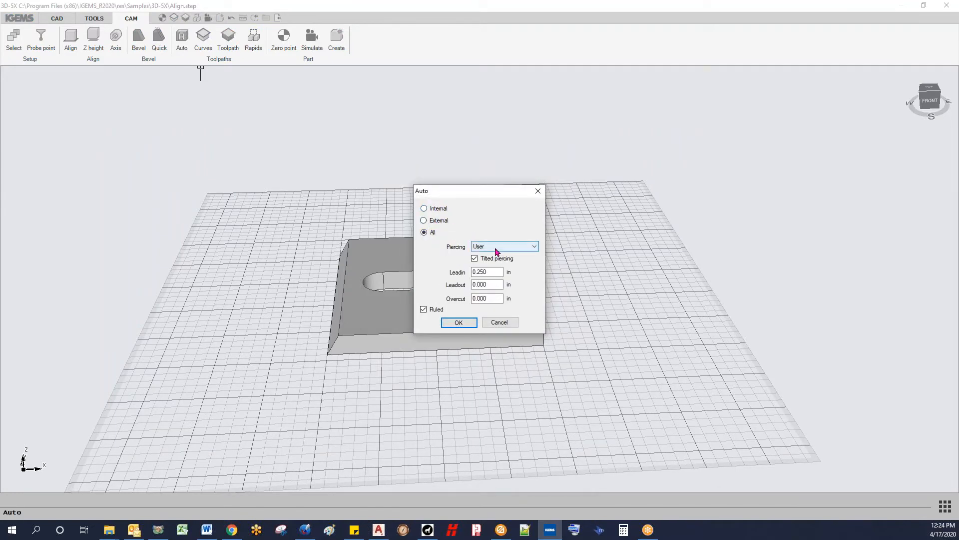
pyautogui.click(474, 259)
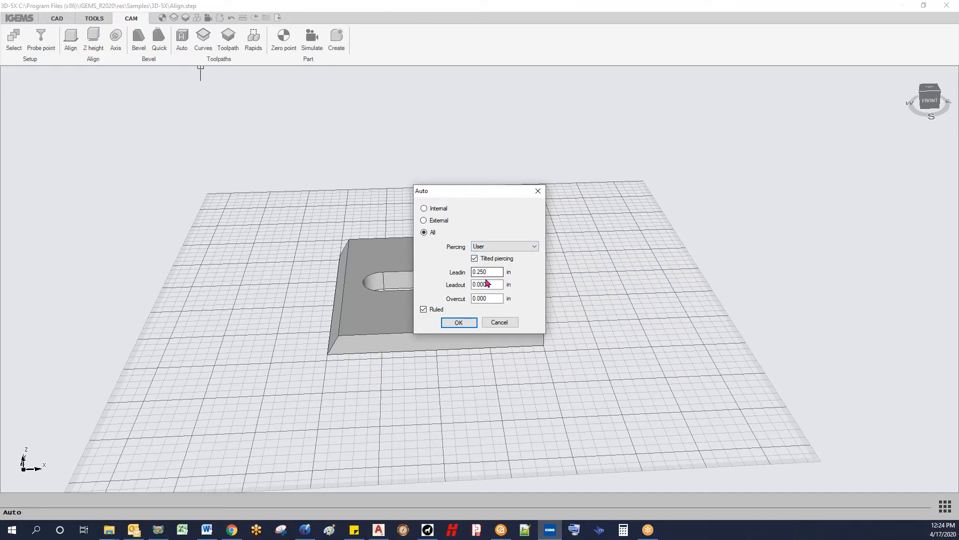
pyautogui.click(458, 323)
# Inspect the generated toolpaths around the slot and outer contour, including the lead-ins and jet tilt along the bevelled side
pyautogui.scroll(-3, 365, 286)
pyautogui.moveTo(368, 286)
pyautogui.mouseDown(button='middle')
pyautogui.moveTo(425, 287)
pyautogui.moveTo(364, 267)
pyautogui.mouseUp(button='middle')
pyautogui.scroll(5, 337, 268)
pyautogui.scroll(-4, 338, 268)
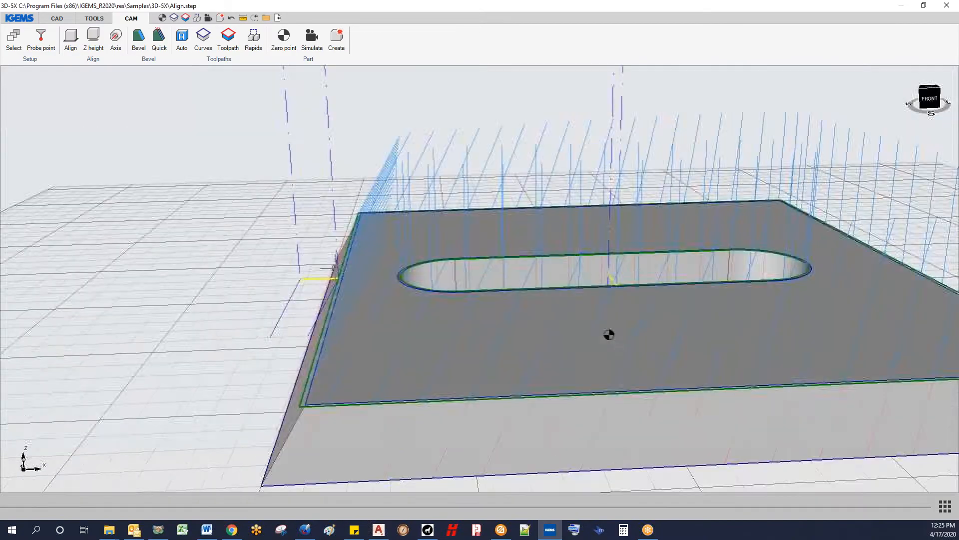
pyautogui.moveTo(539, 306)
pyautogui.mouseDown(button='middle')
pyautogui.moveTo(495, 419)
pyautogui.moveTo(523, 305)
pyautogui.mouseUp(button='middle')
pyautogui.scroll(-3, 494, 419)
pyautogui.scroll(3, 472, 413)
pyautogui.moveTo(471, 413); pyautogui.dragTo(445, 343, button='middle')
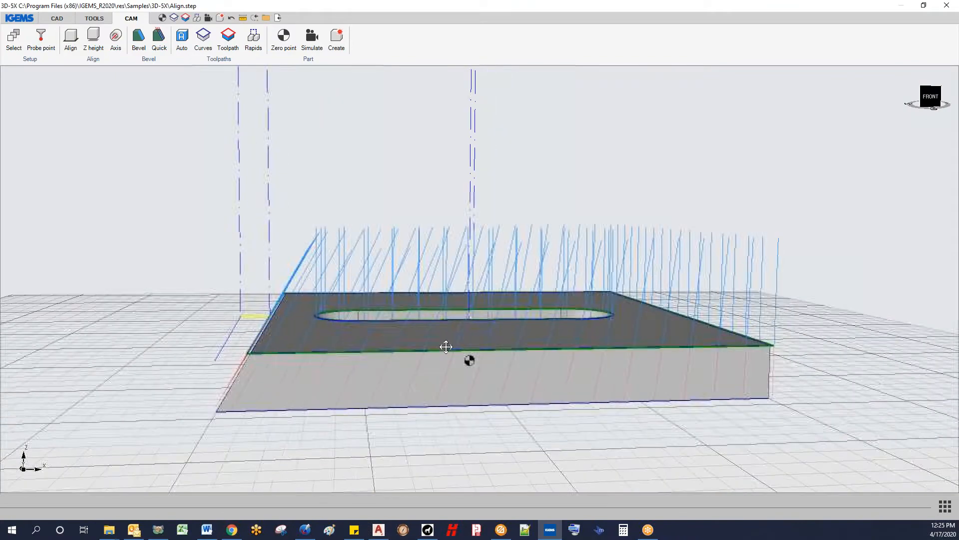
pyautogui.moveTo(701, 351); pyautogui.dragTo(571, 398, button='middle')
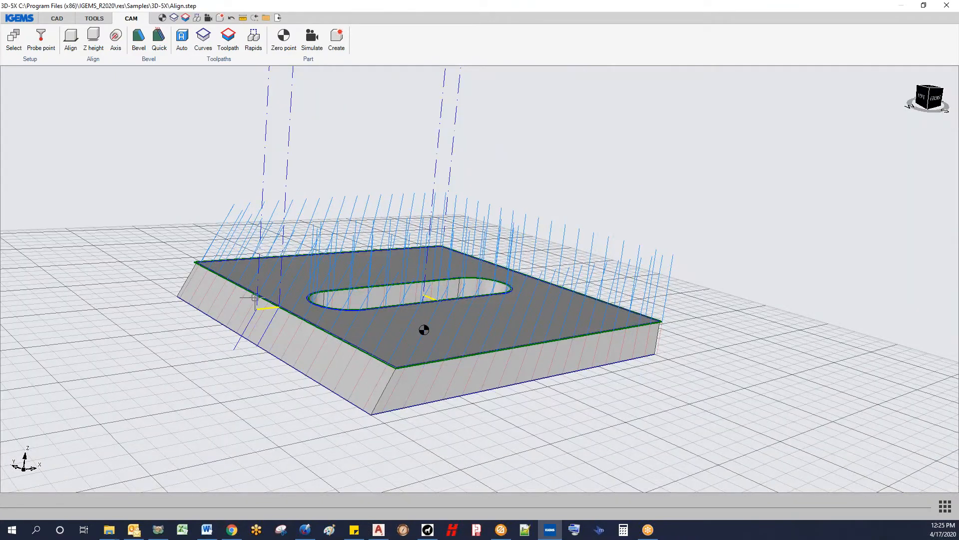
pyautogui.moveTo(405, 380); pyautogui.dragTo(386, 373, button='middle')
pyautogui.scroll(3, 357, 370)
pyautogui.scroll(-2, 358, 370)
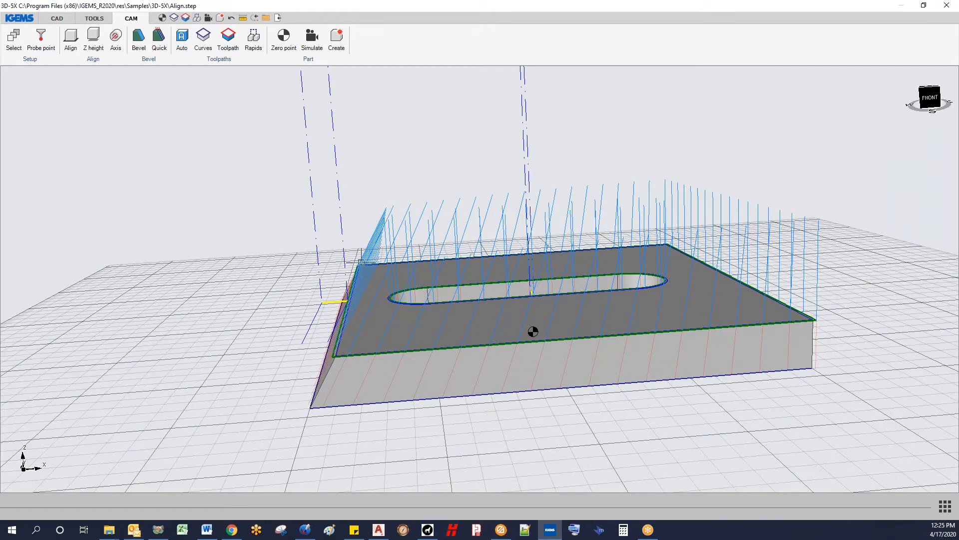
pyautogui.moveTo(344, 283); pyautogui.dragTo(252, 252, button='middle')
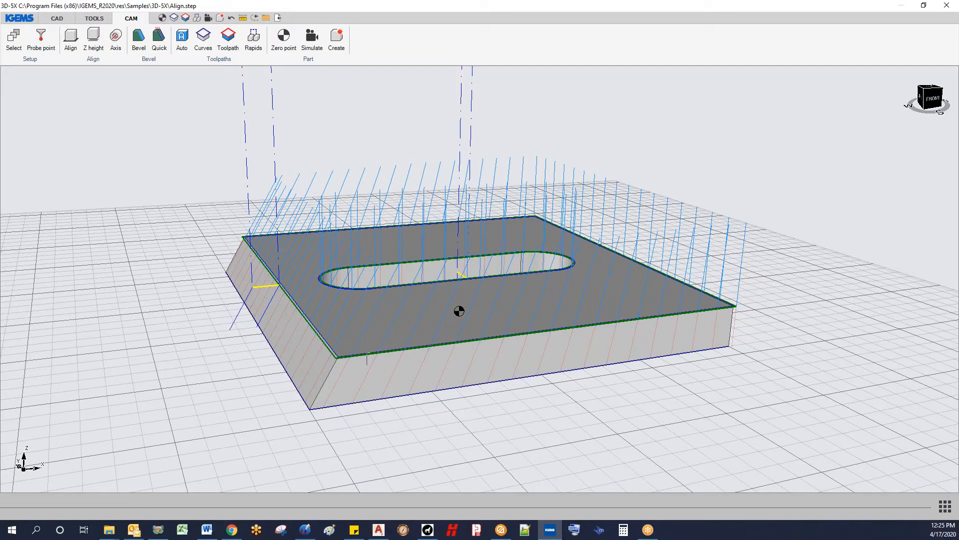
pyautogui.scroll(-3, 368, 358)
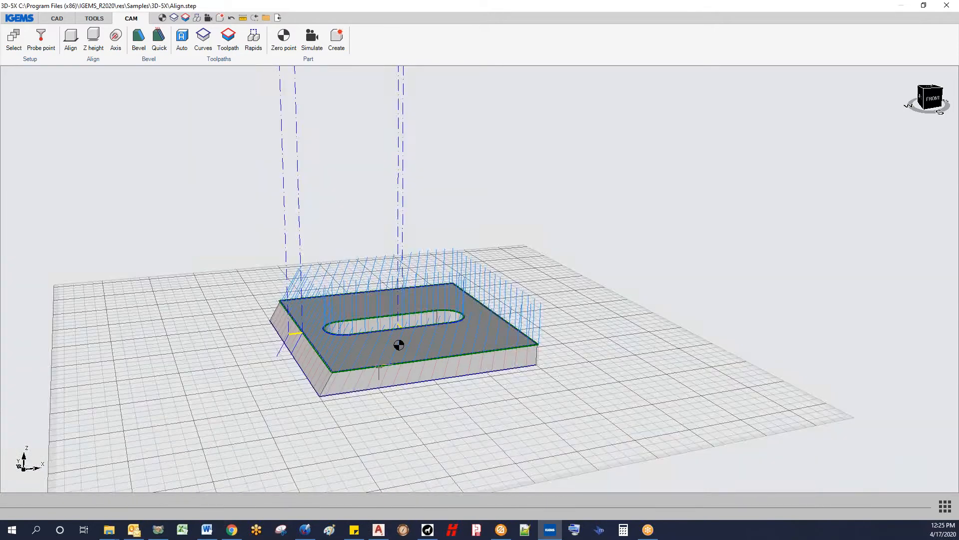
pyautogui.scroll(3, 379, 366)
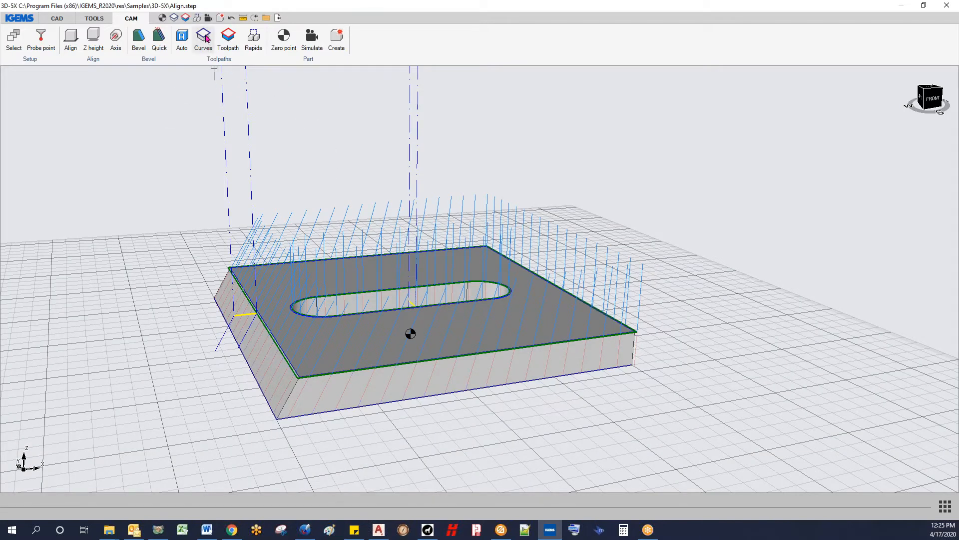
# Delete the outer-contour toolpath Auto2 from the toolpath list
pyautogui.click(227, 36)
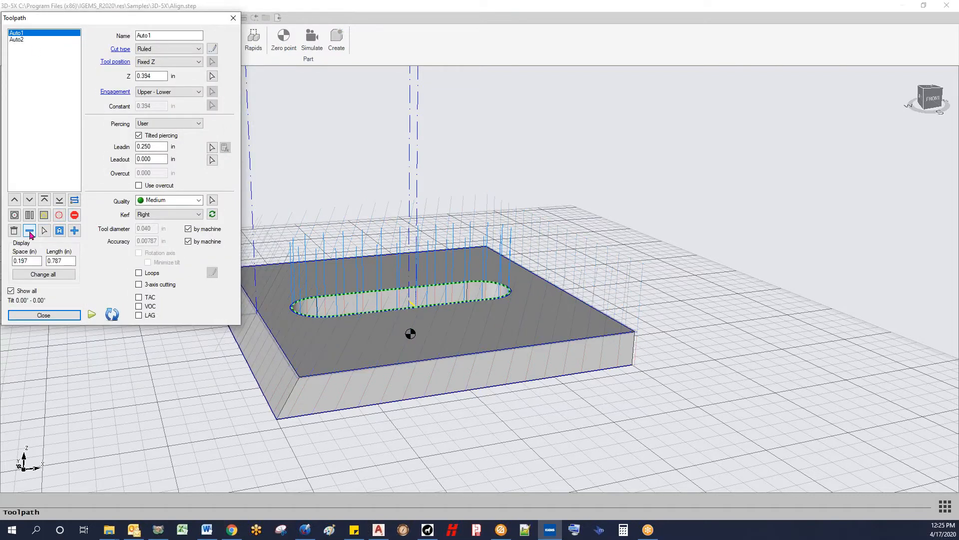
pyautogui.click(21, 40)
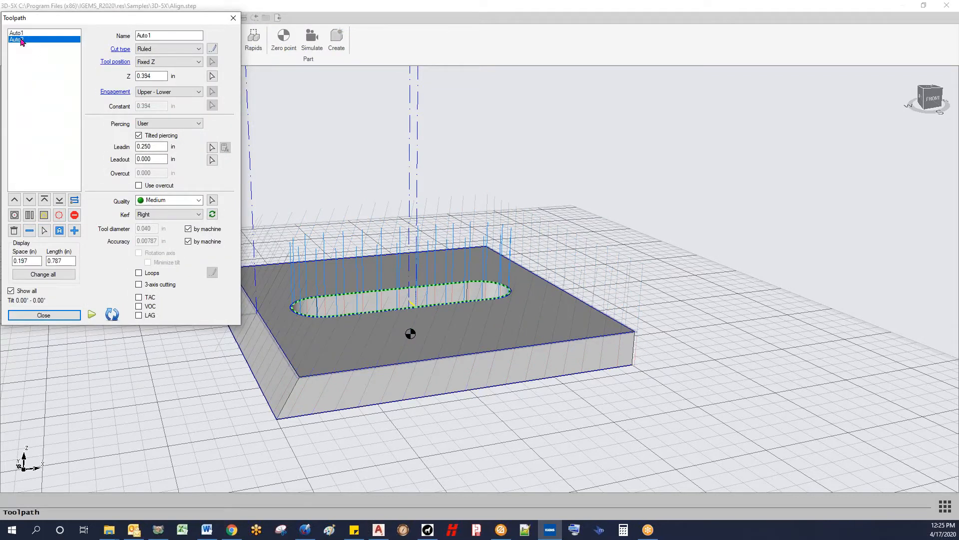
pyautogui.click(30, 231)
# Add a toolpath along the bevelled side from front to back corner, with its top edge as upper curve and bottom edge as lower curve
pyautogui.moveTo(492, 344); pyautogui.dragTo(554, 371, button='middle')
pyautogui.scroll(-1, 554, 370)
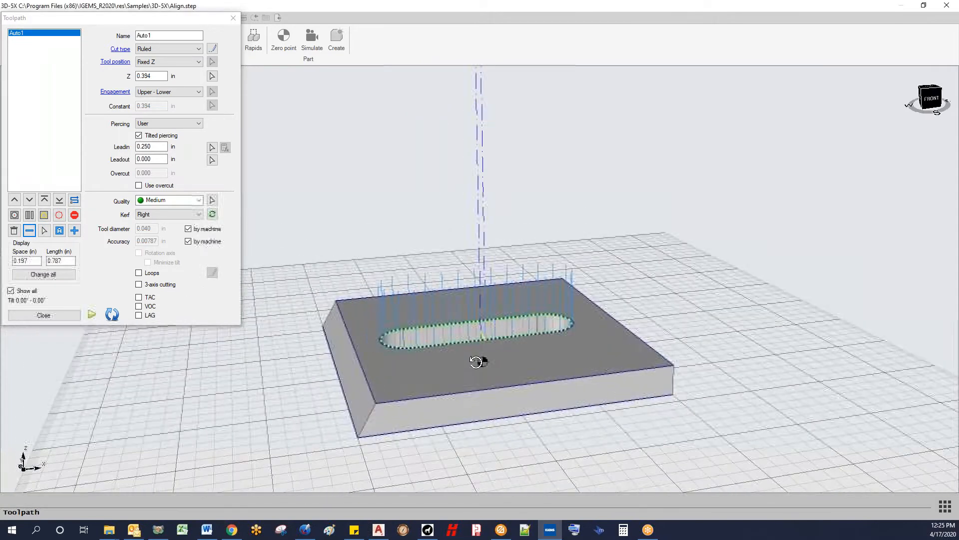
pyautogui.keyDown('shift'); pyautogui.moveTo(482, 362); pyautogui.dragTo(444, 375, button='middle'); pyautogui.keyUp('shift')
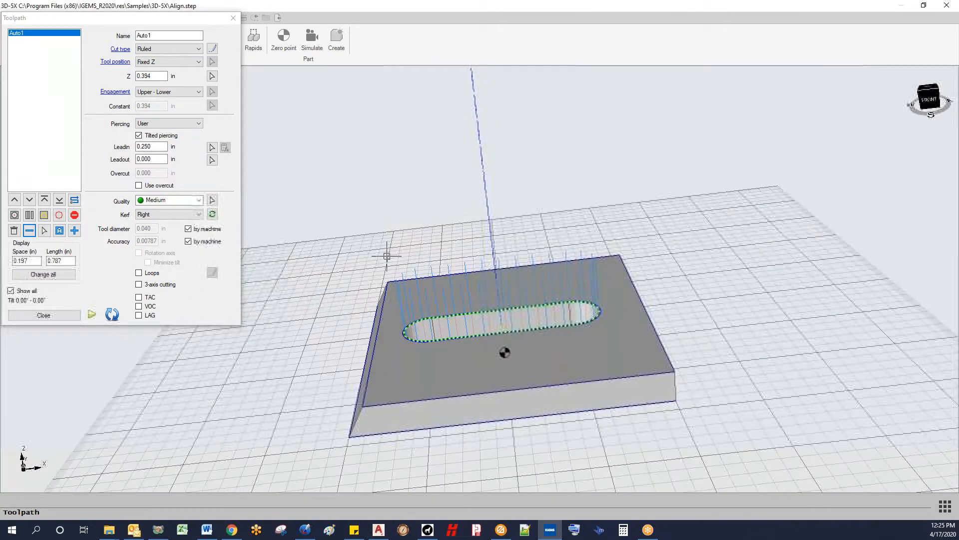
pyautogui.click(74, 231)
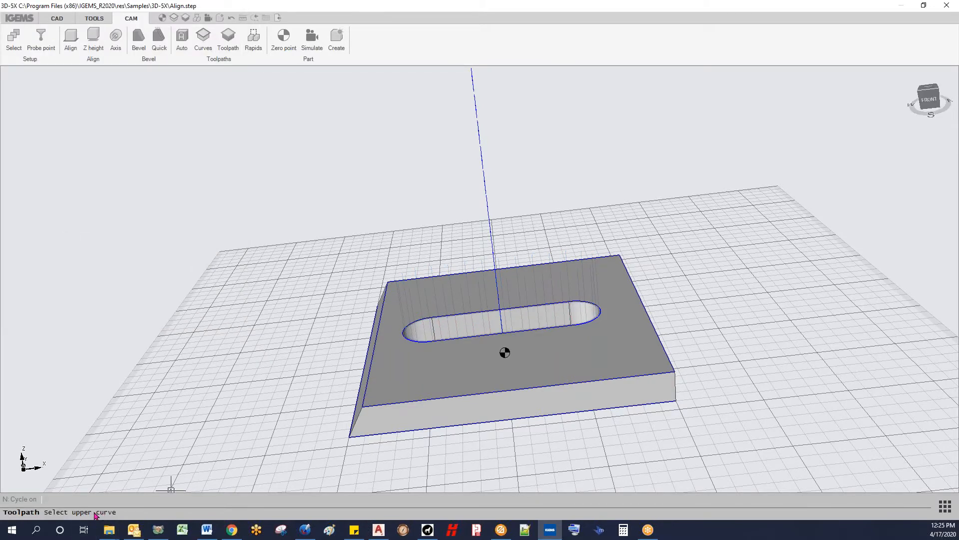
pyautogui.scroll(3, 356, 402)
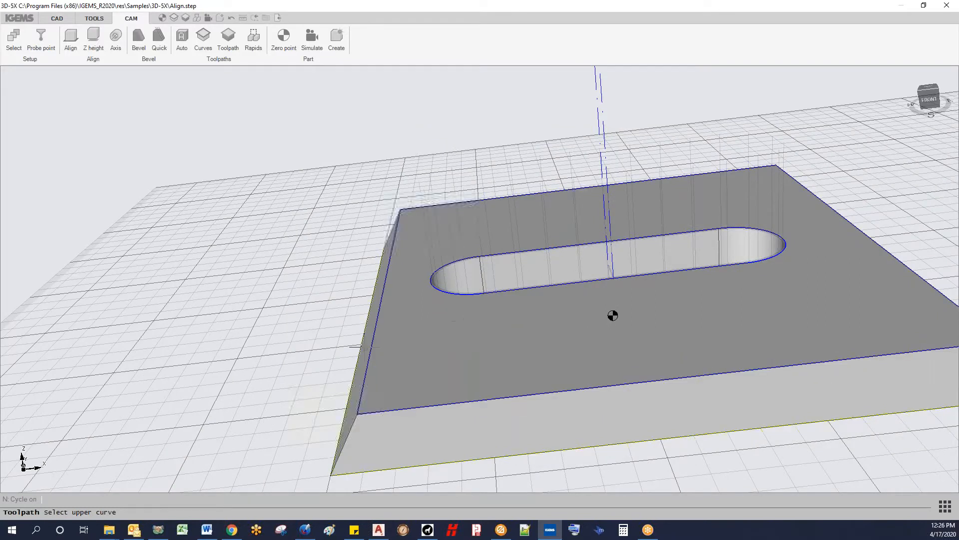
pyautogui.click(364, 380)
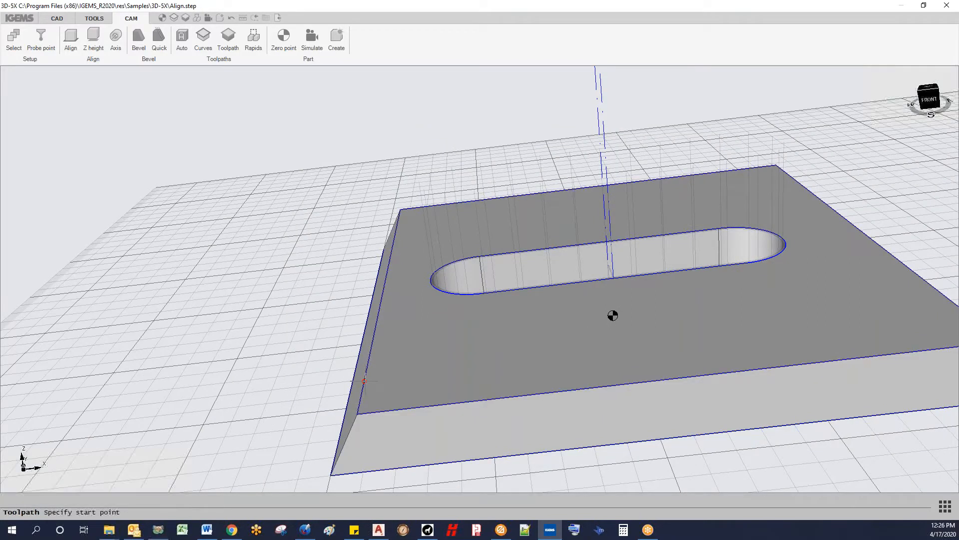
pyautogui.click(354, 436)
pyautogui.click(399, 263)
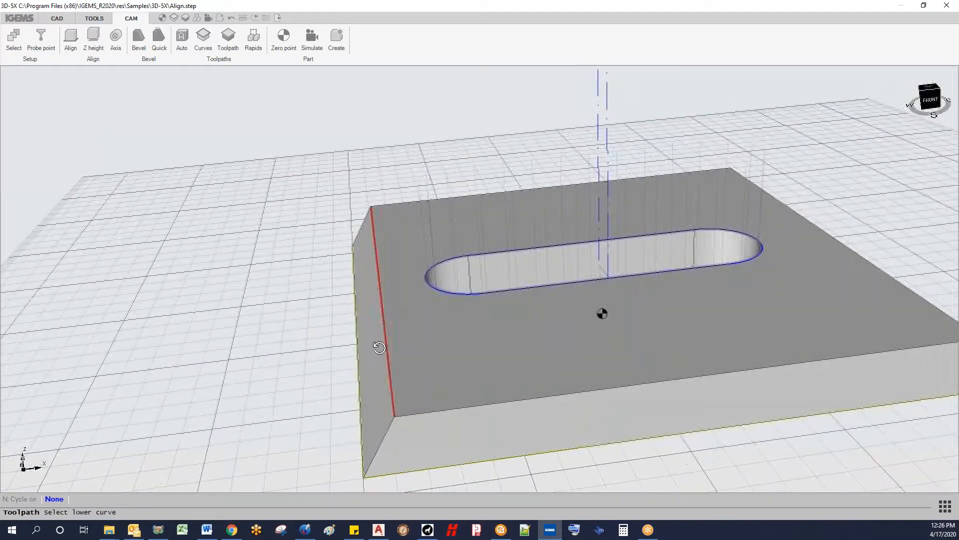
pyautogui.click(358, 350)
# Place the bevel cut's lead-in off the front corner and lead-out off the back corner, and set the lead-out to 0.06 in
pyautogui.scroll(3, 351, 355)
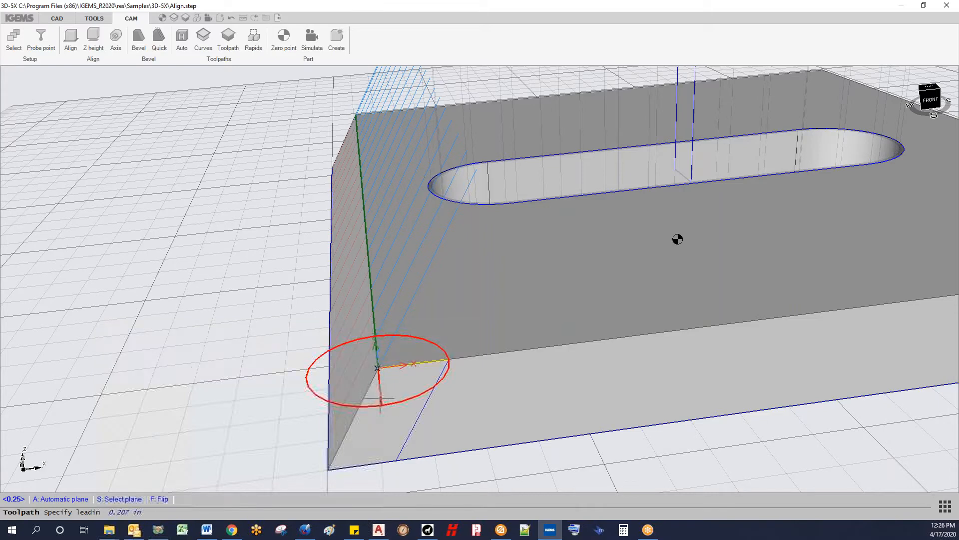
pyautogui.click(380, 399)
pyautogui.moveTo(370, 170); pyautogui.dragTo(378, 362, button='middle')
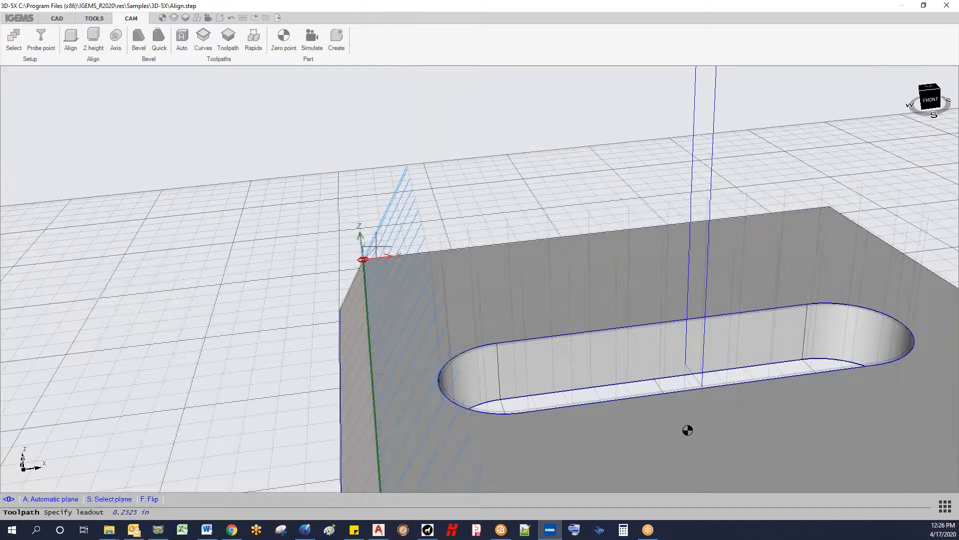
pyautogui.scroll(4, 375, 244)
pyautogui.scroll(3, 359, 269)
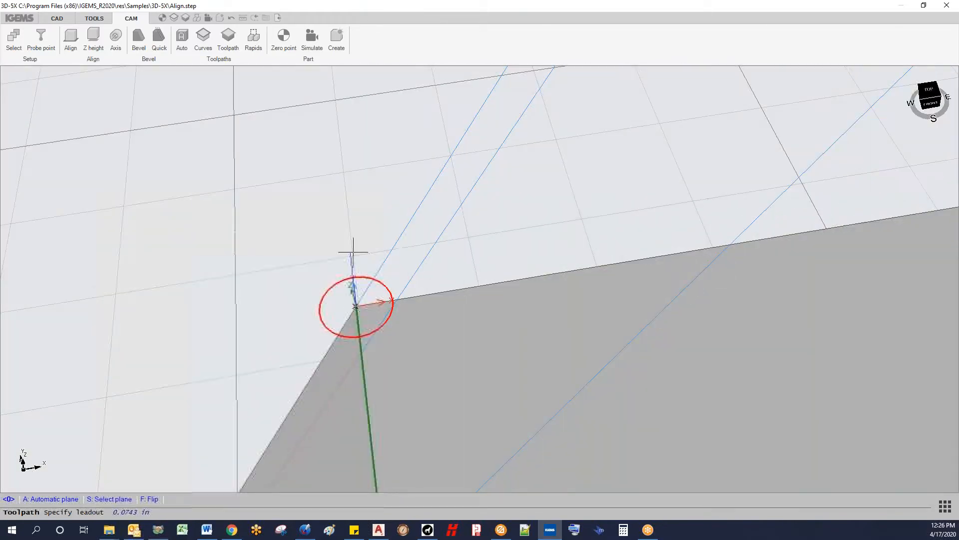
pyautogui.click(355, 277)
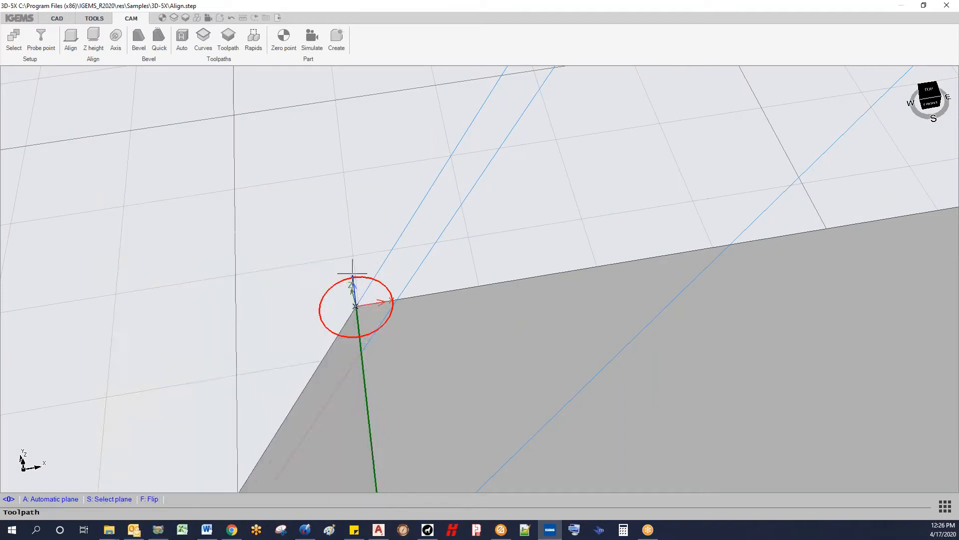
pyautogui.doubleClick(163, 160)
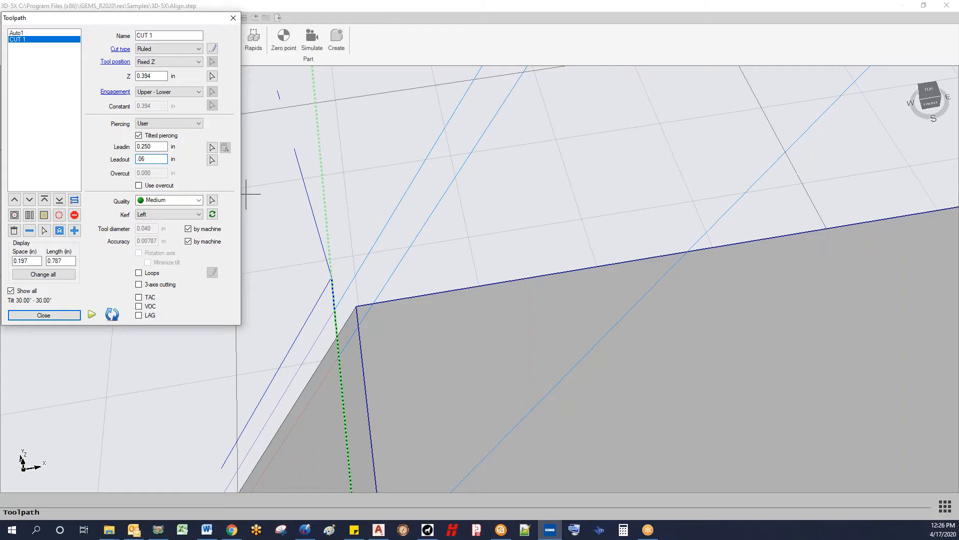
pyautogui.click(166, 145)
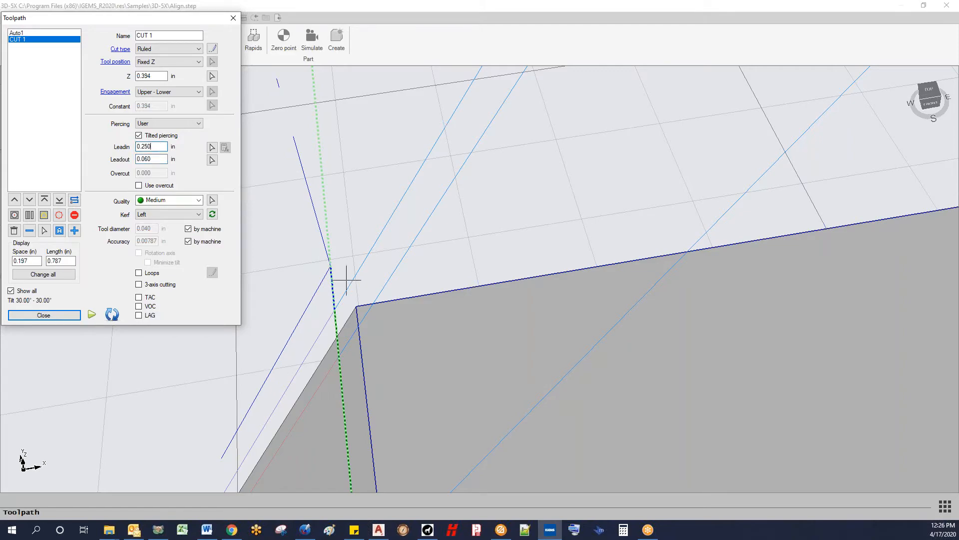
# Simulate toolpath CUT 1 with the Dialine Abrasive tool and close the simulation
pyautogui.scroll(-6, 346, 281)
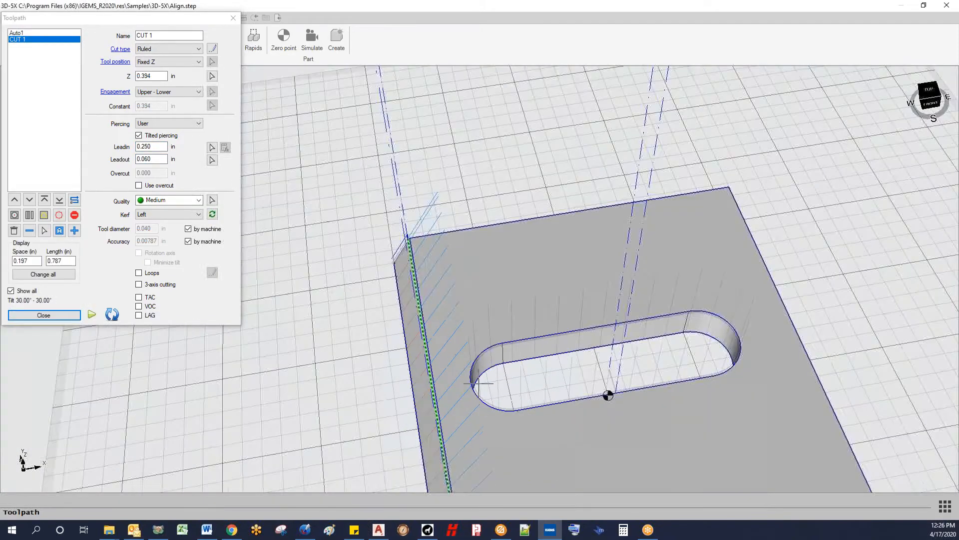
pyautogui.scroll(-2, 449, 424)
pyautogui.moveTo(460, 369); pyautogui.dragTo(444, 315, button='middle')
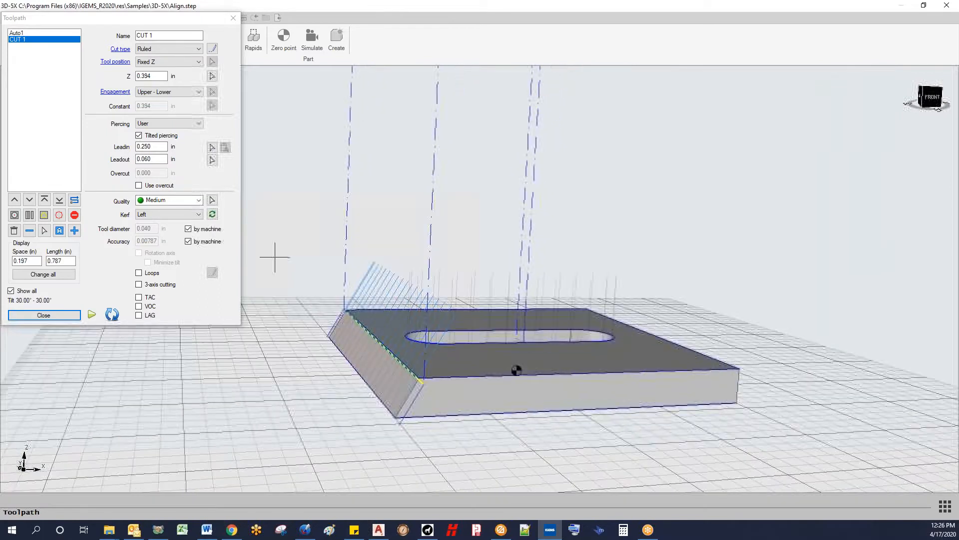
pyautogui.click(92, 314)
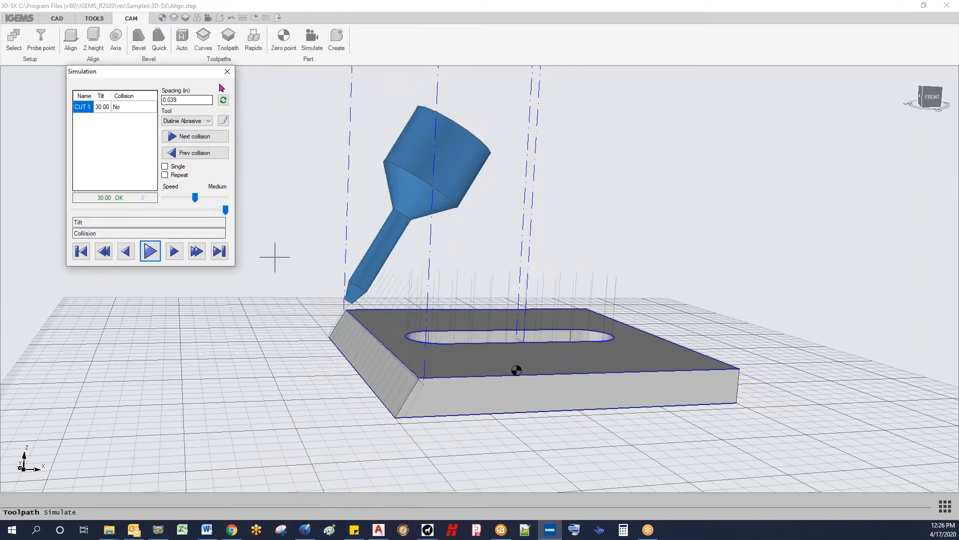
pyautogui.click(226, 71)
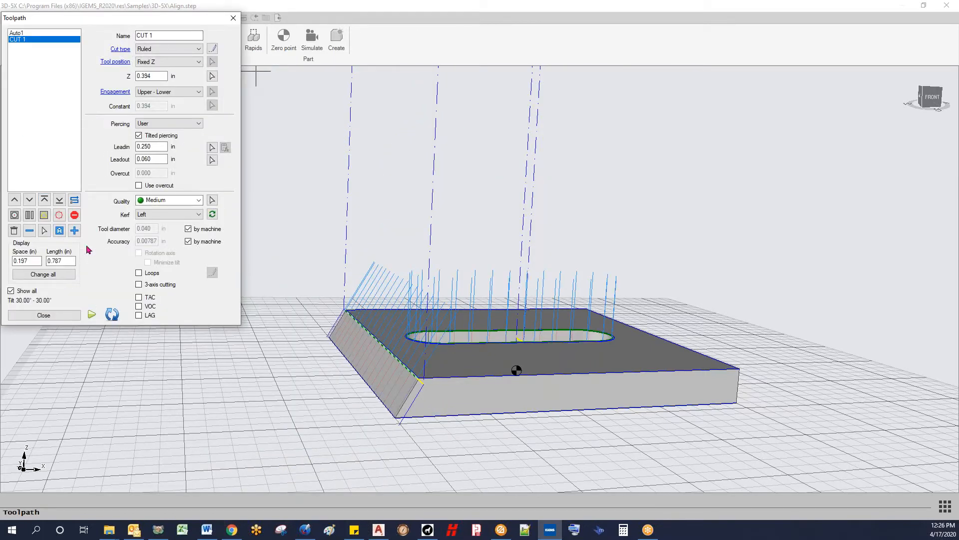
# Add a second toolpath around the three straight sides from back to front bevel corner, with top outline as upper and bottom outline as lower curve
pyautogui.press('Escape')
pyautogui.click(369, 308)
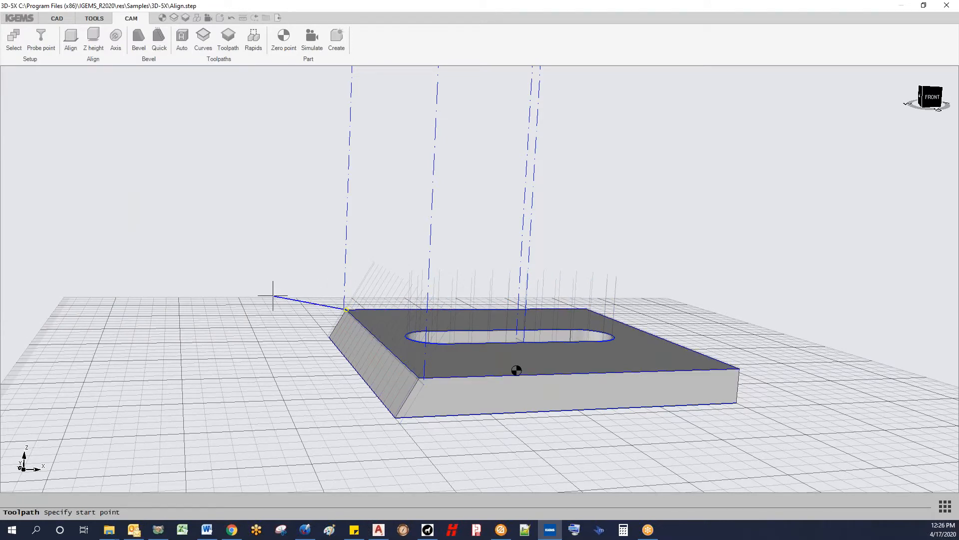
pyautogui.click(405, 436)
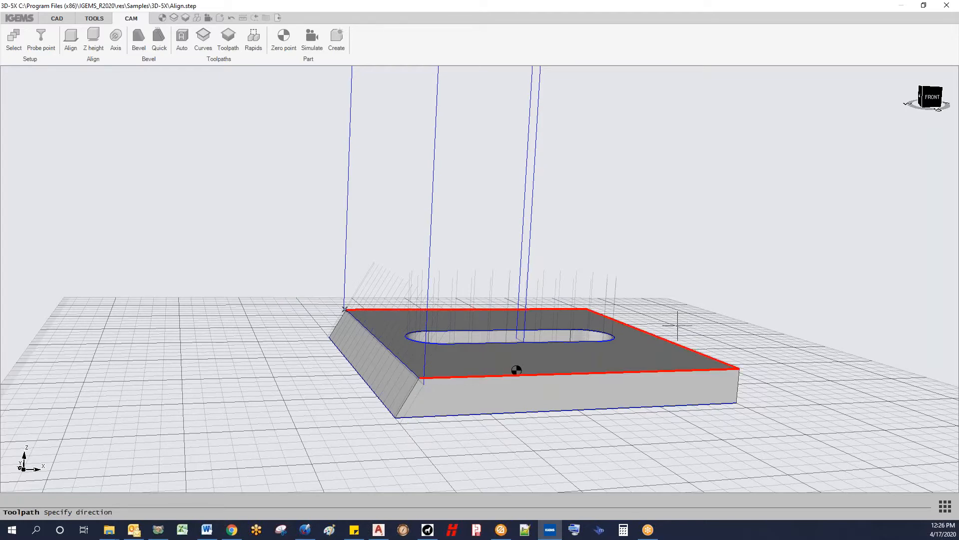
pyautogui.moveTo(678, 324); pyautogui.dragTo(657, 364, button='middle')
pyautogui.click(690, 293)
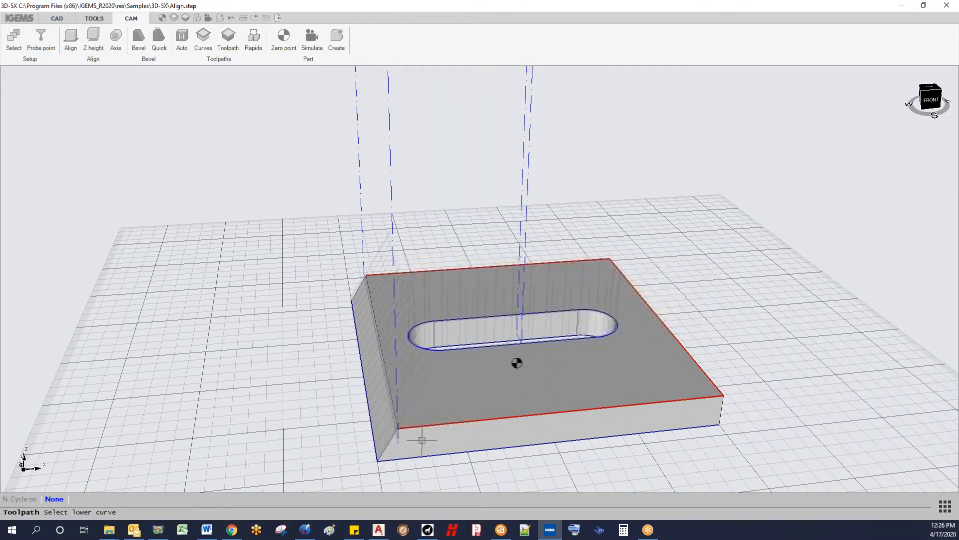
pyautogui.click(451, 454)
# Place the second cut's lead-in and lead-out towards the bevel's lower back and lower front corners
pyautogui.scroll(5, 358, 277)
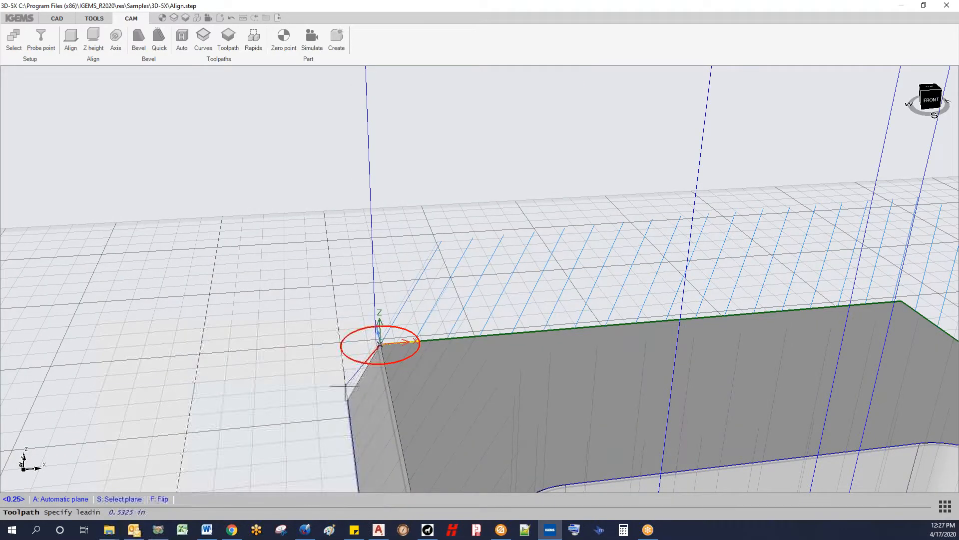
pyautogui.scroll(3, 345, 385)
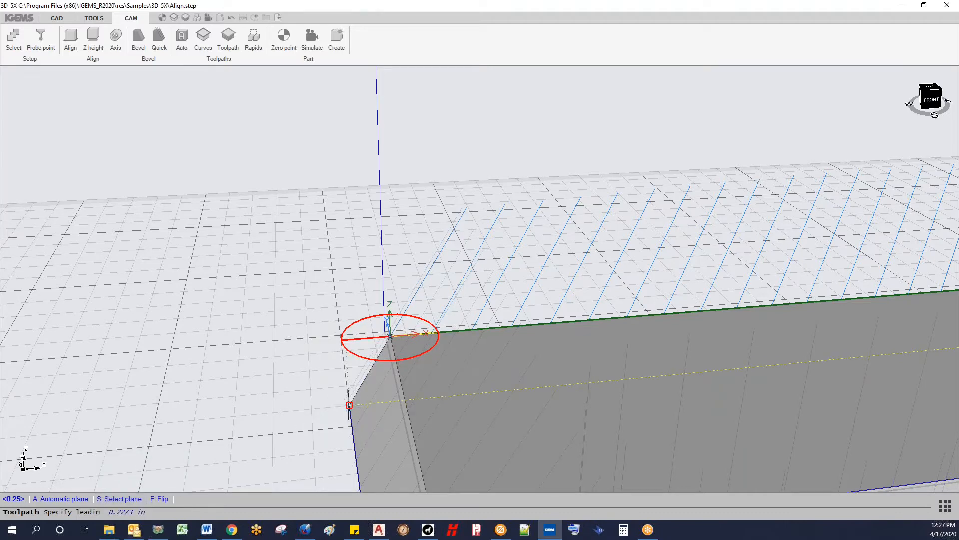
pyautogui.click(348, 405)
pyautogui.scroll(-5, 349, 368)
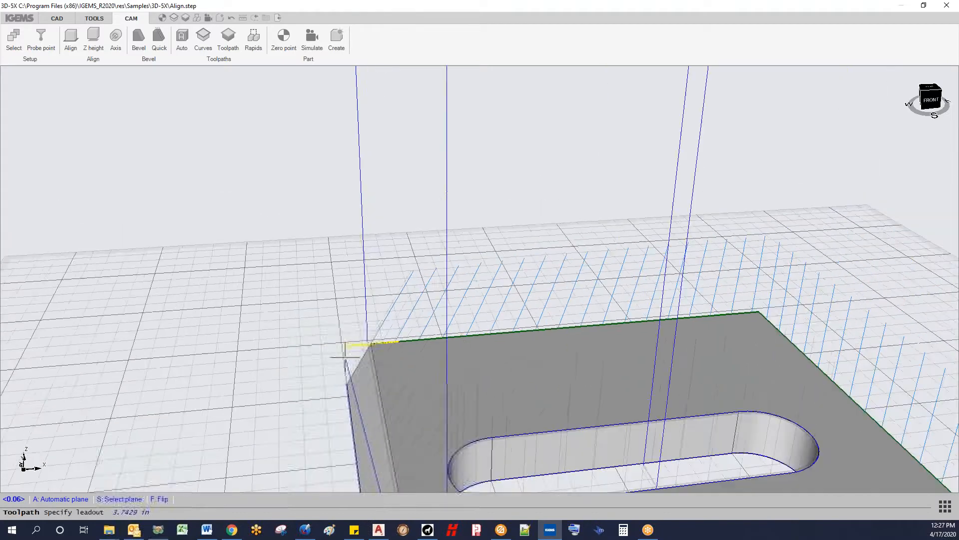
pyautogui.scroll(5, 348, 369)
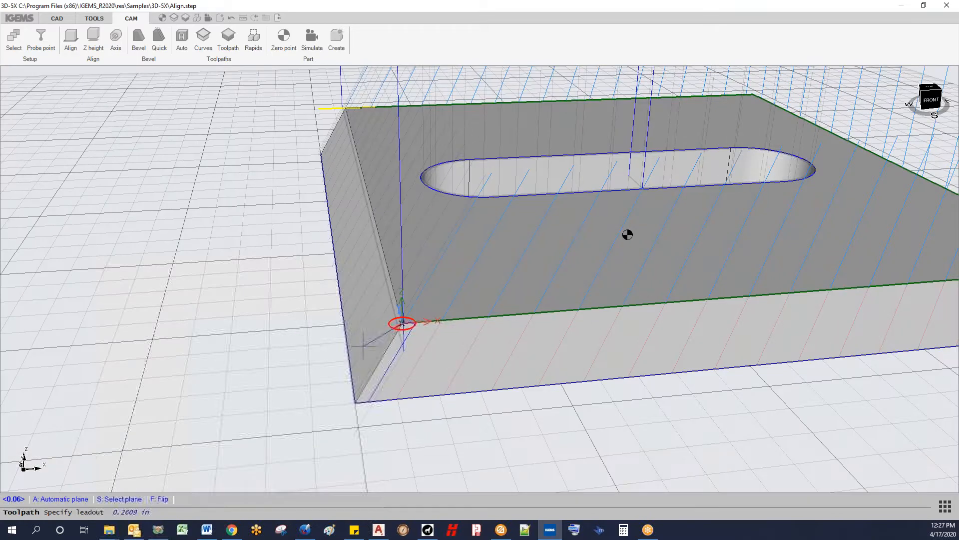
pyautogui.click(355, 402)
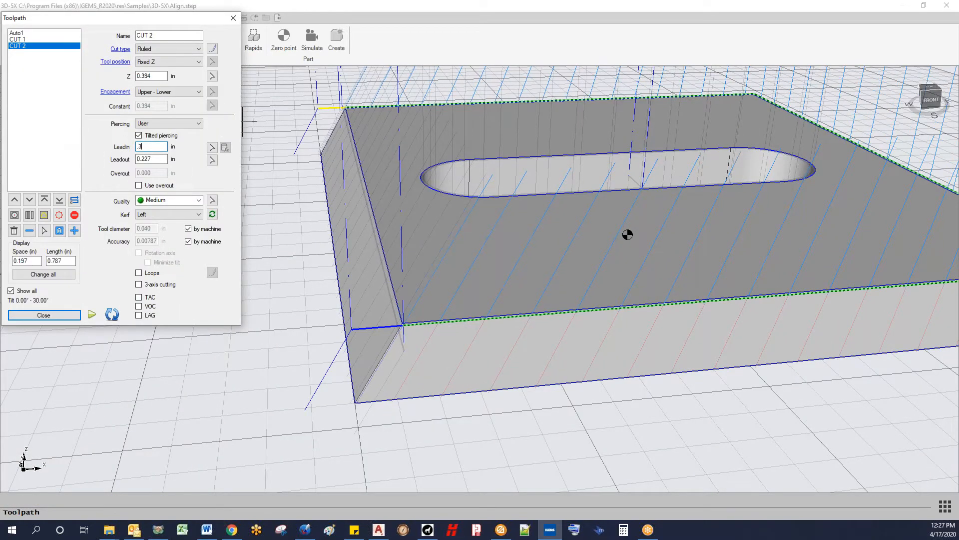
# Set CUT 2's lead-in and lead-out to 0.3 in, turn off tilted piercing, and change its cut type to Fixed
pyautogui.click(163, 145)
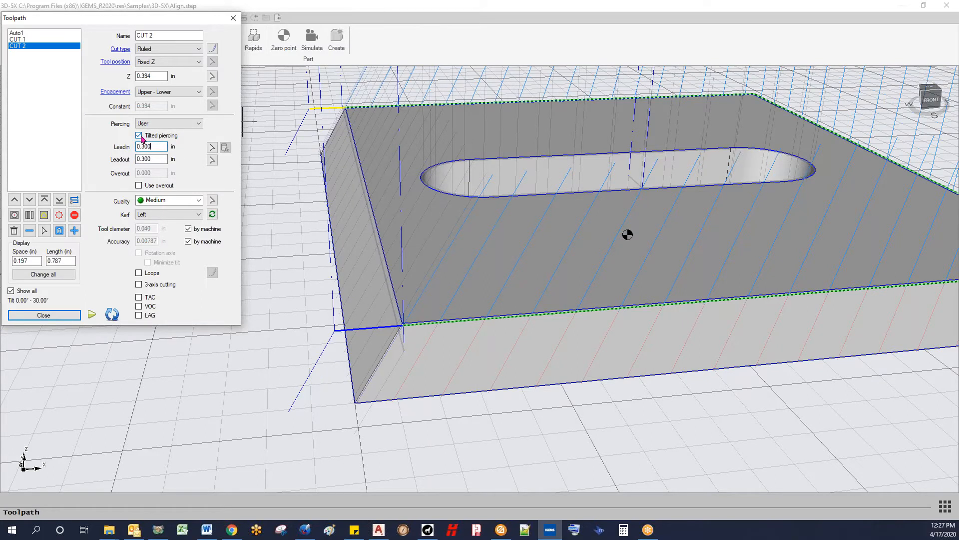
pyautogui.scroll(-5, 310, 195)
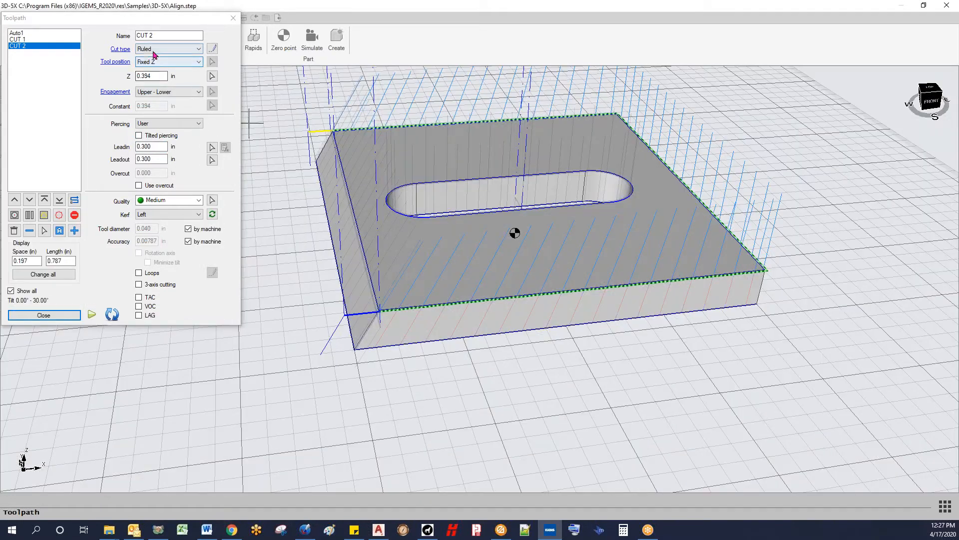
pyautogui.click(155, 48)
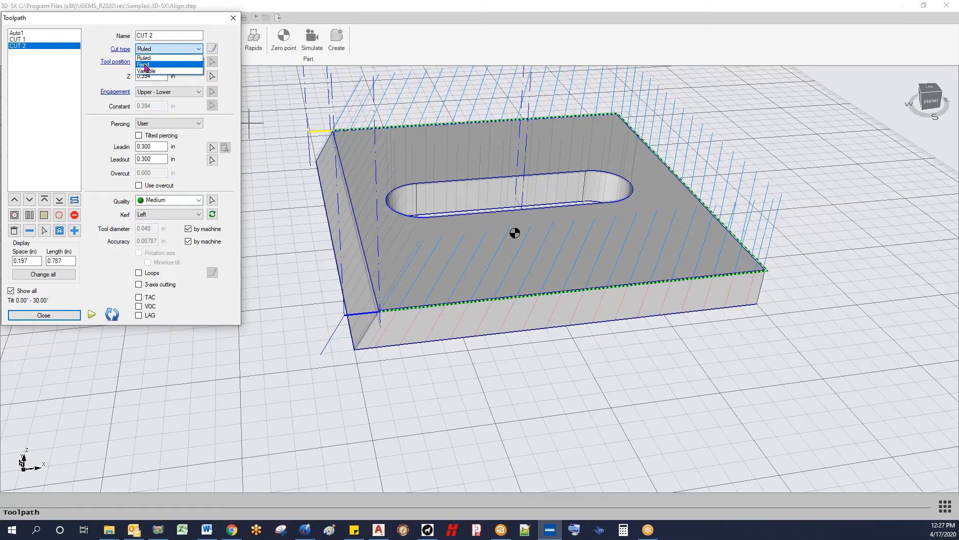
pyautogui.click(146, 65)
pyautogui.scroll(-3, 290, 155)
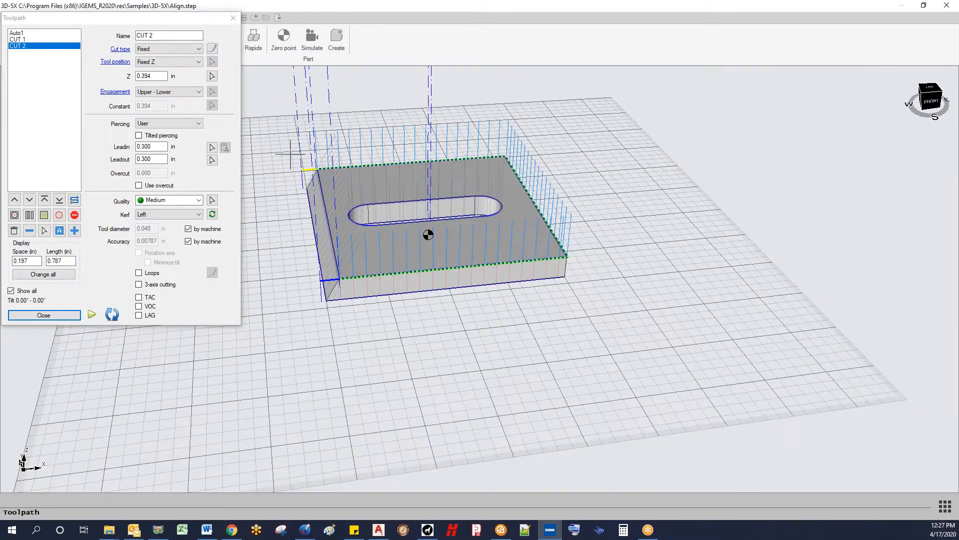
# Simulate toolpath CUT 2 with the Dialine Abrasive tool, and close the simulation and the toolpath settings
pyautogui.click(92, 315)
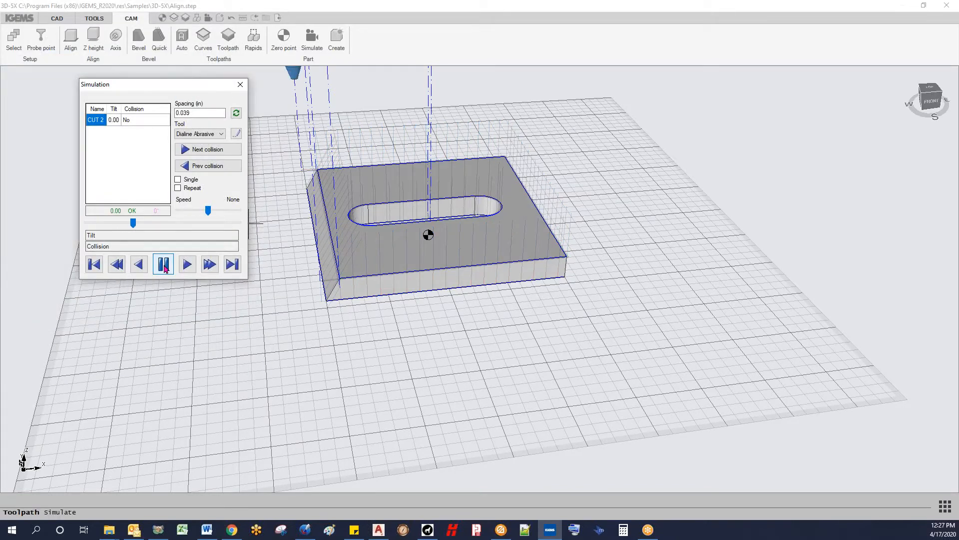
pyautogui.scroll(-2, 391, 249)
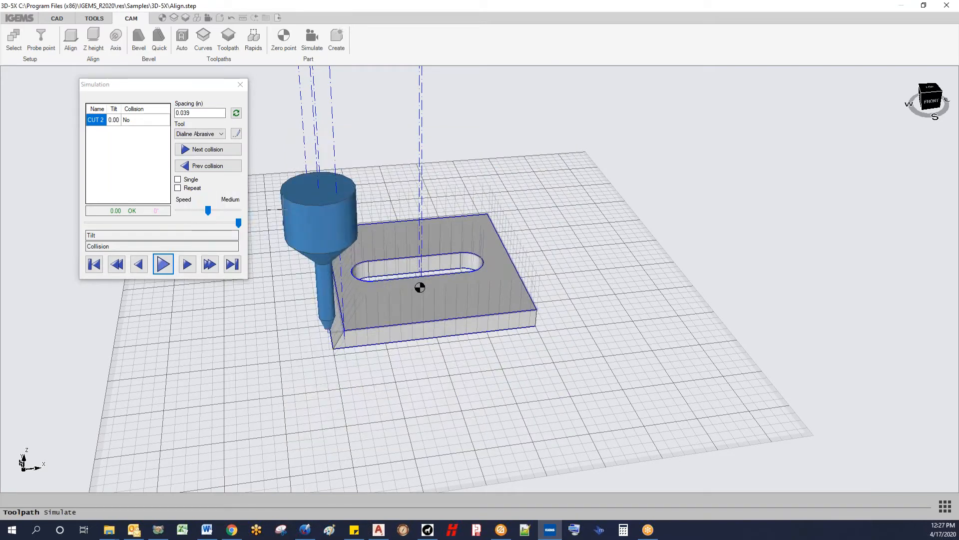
pyautogui.click(240, 84)
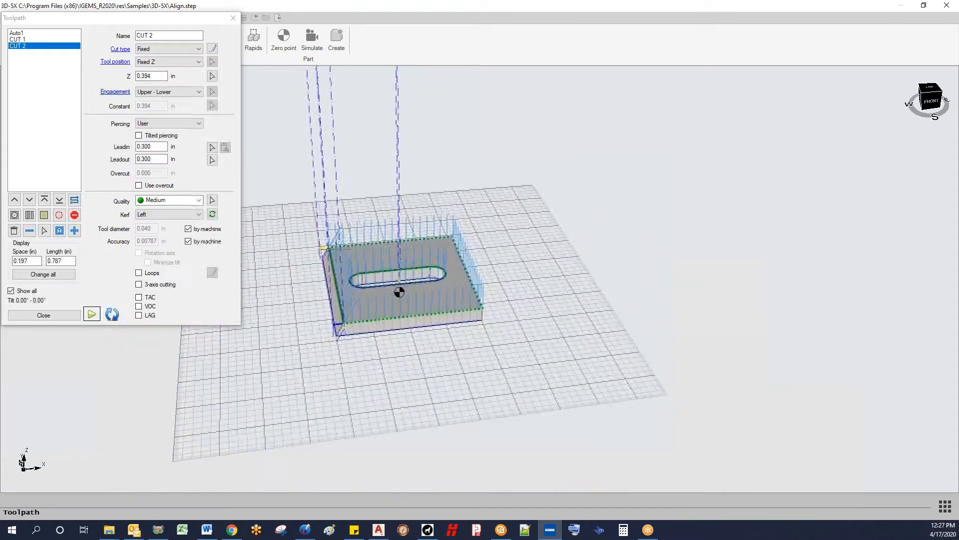
pyautogui.moveTo(356, 345); pyautogui.dragTo(361, 299, button='middle')
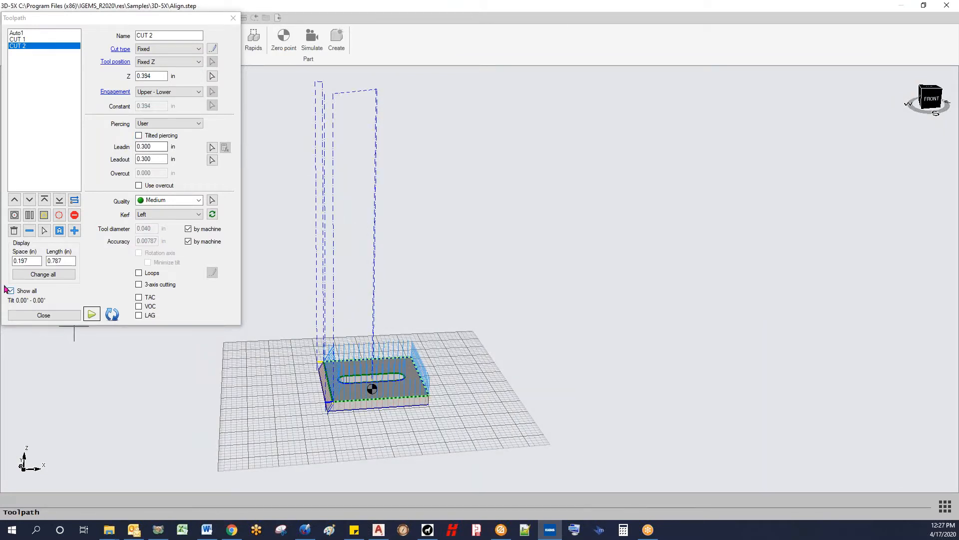
pyautogui.click(43, 315)
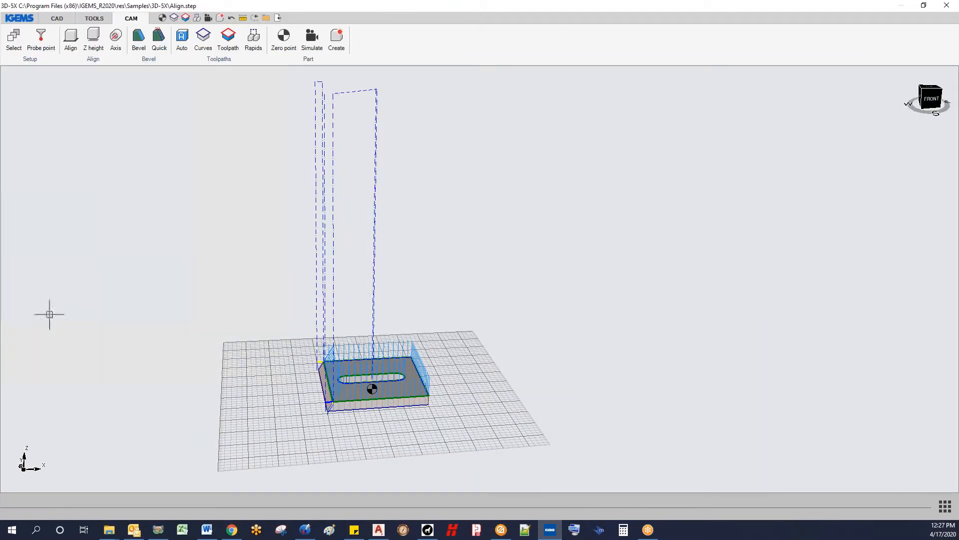
# Lower all rapid moves to follow the part at a distance offset of 0.5 in
pyautogui.click(254, 41)
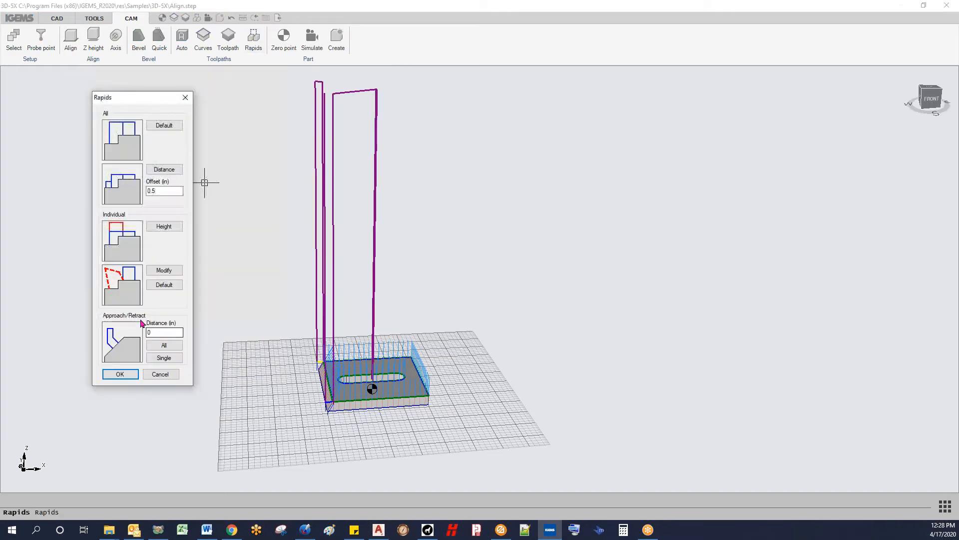
pyautogui.click(161, 171)
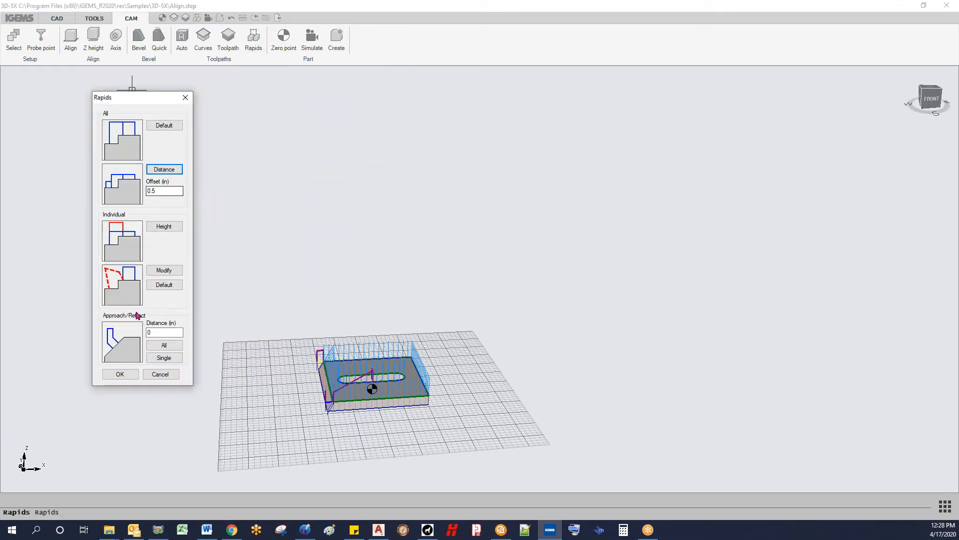
pyautogui.click(126, 378)
pyautogui.scroll(7, 385, 400)
pyautogui.moveTo(369, 382); pyautogui.dragTo(501, 454, button='middle')
pyautogui.scroll(-5, 358, 428)
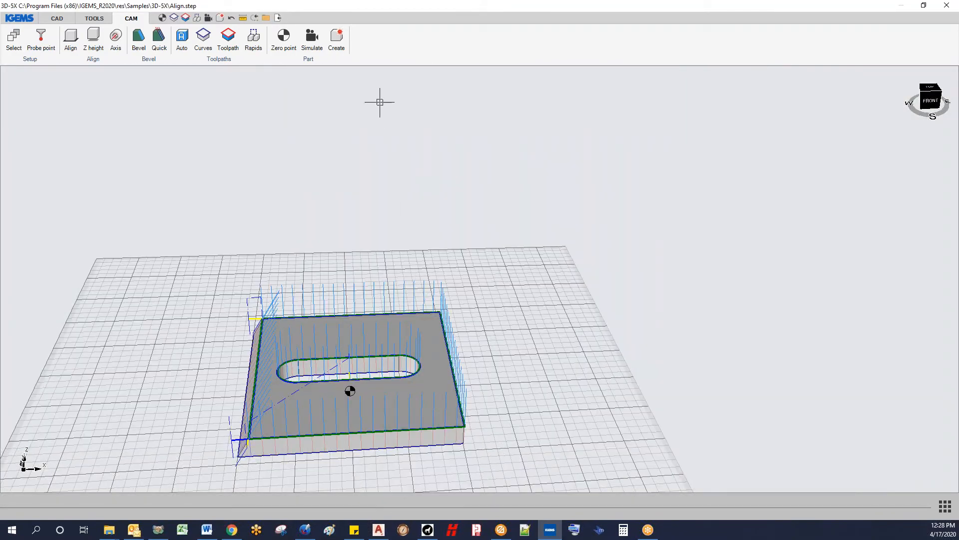
# Place the zero point on the upper front corner opposite the bevel and create the part Align with quantity 1
pyautogui.click(288, 46)
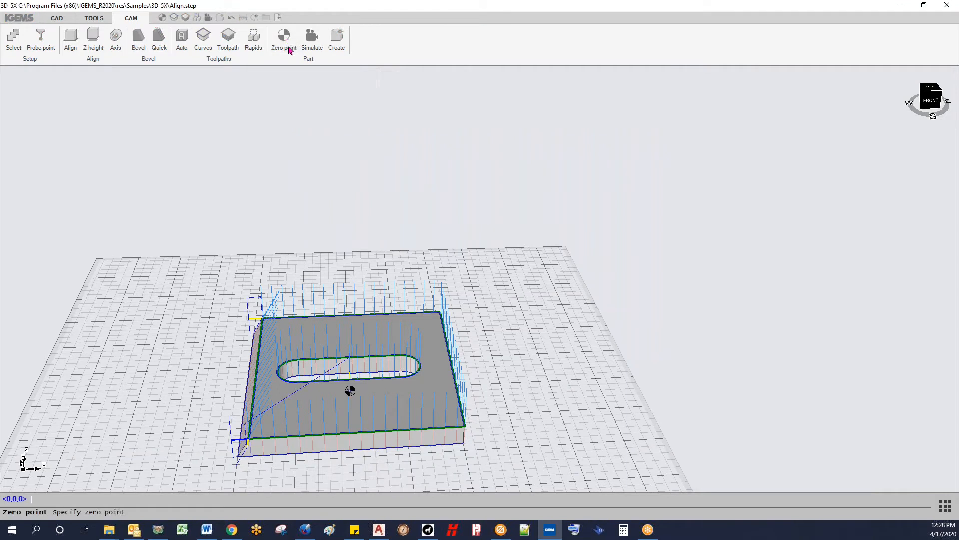
pyautogui.click(464, 426)
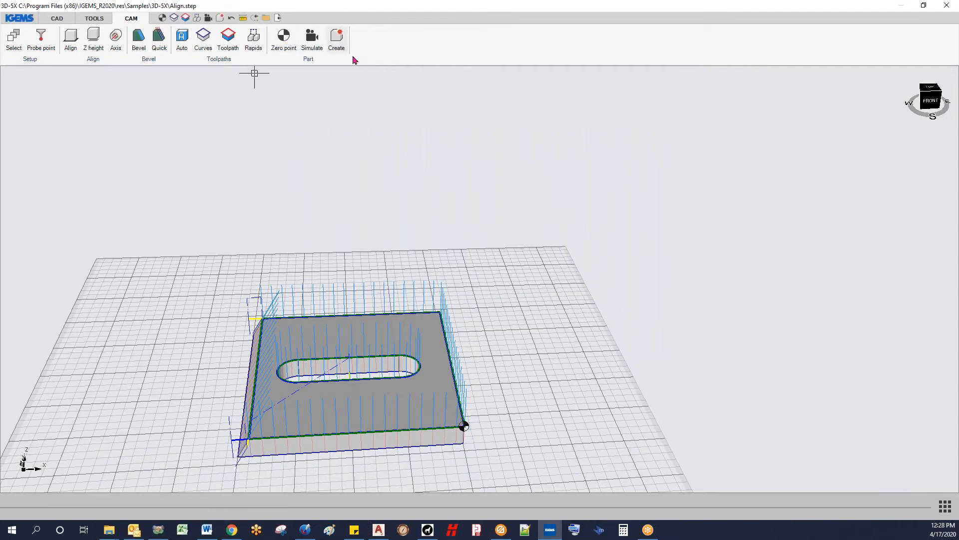
pyautogui.click(338, 41)
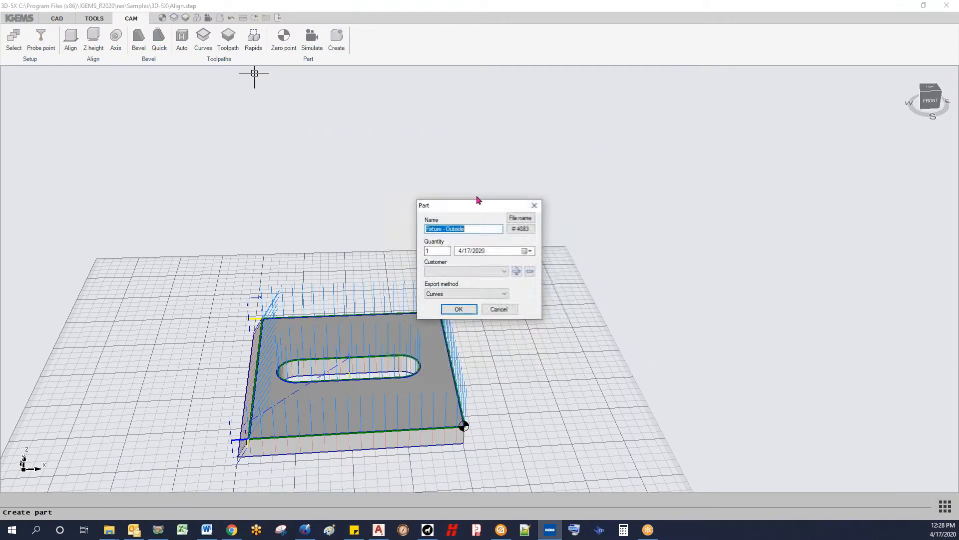
pyautogui.click(458, 309)
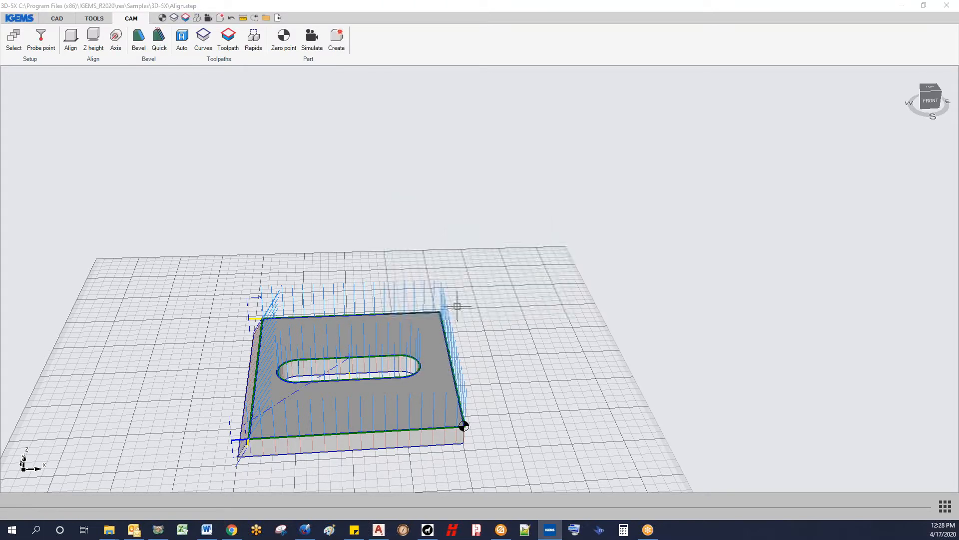
# Create a cut order for the Align part in the 2D drawing, using the 2D/3D zero point
pyautogui.click(408, 37)
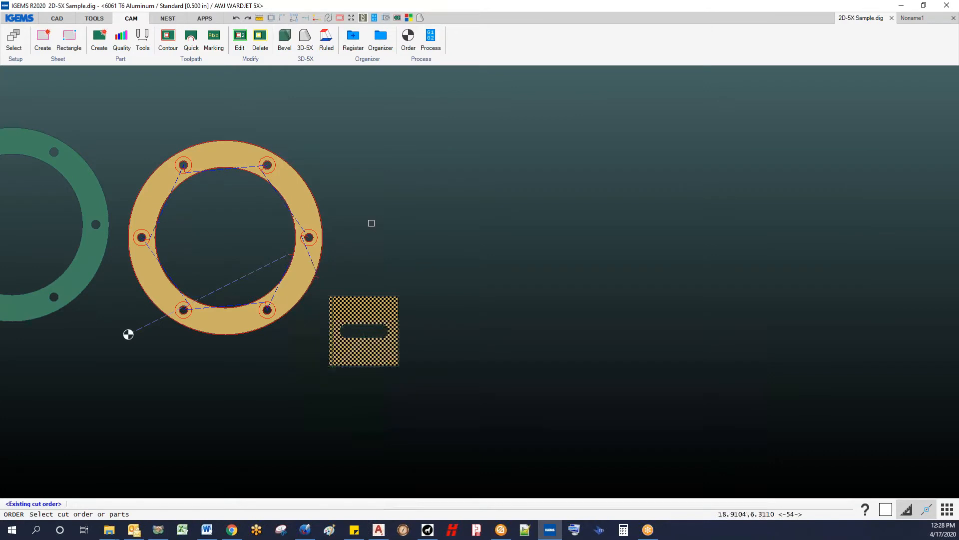
pyautogui.click(390, 357)
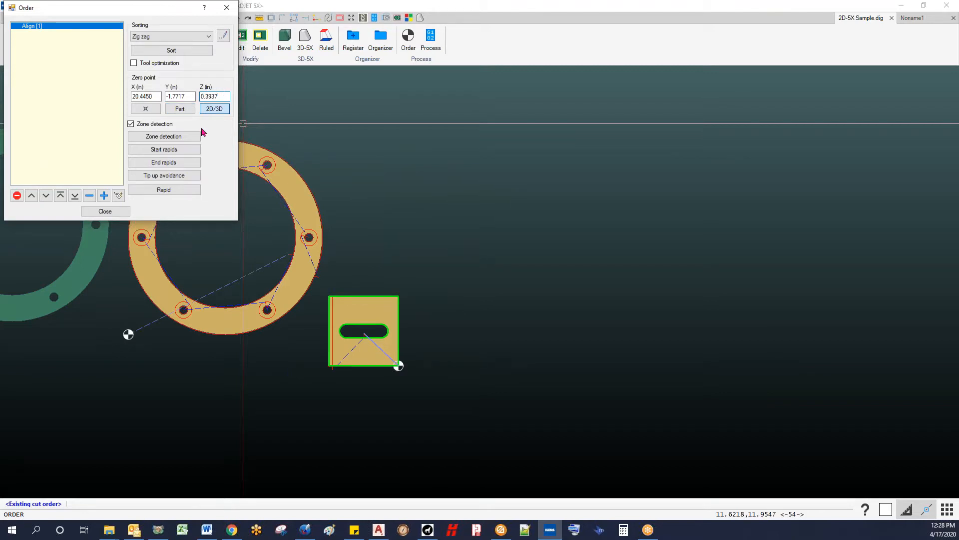
pyautogui.click(116, 212)
pyautogui.scroll(3, 395, 365)
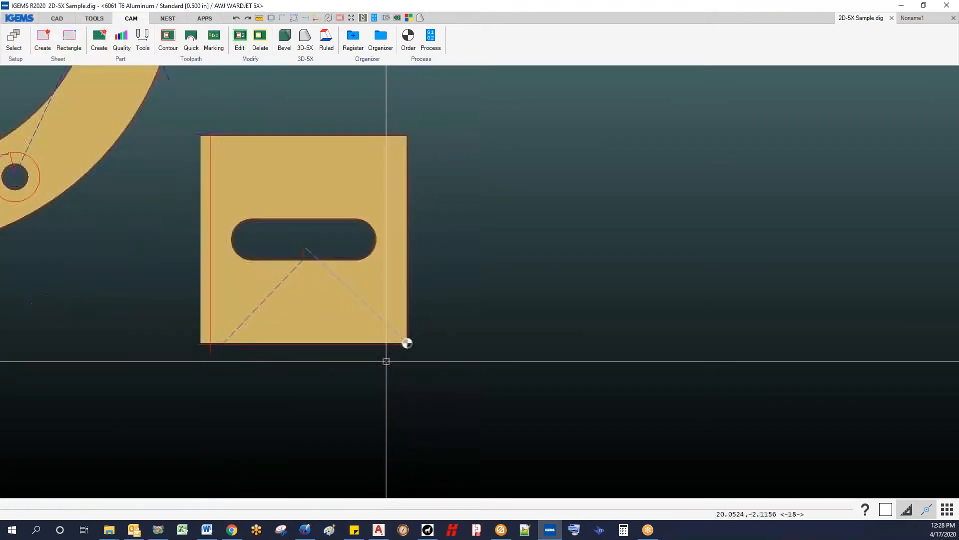
# Process the Align cut order, run its 5-axis machine simulation at 10x speed, and close the simulator and the process dialog
pyautogui.click(431, 38)
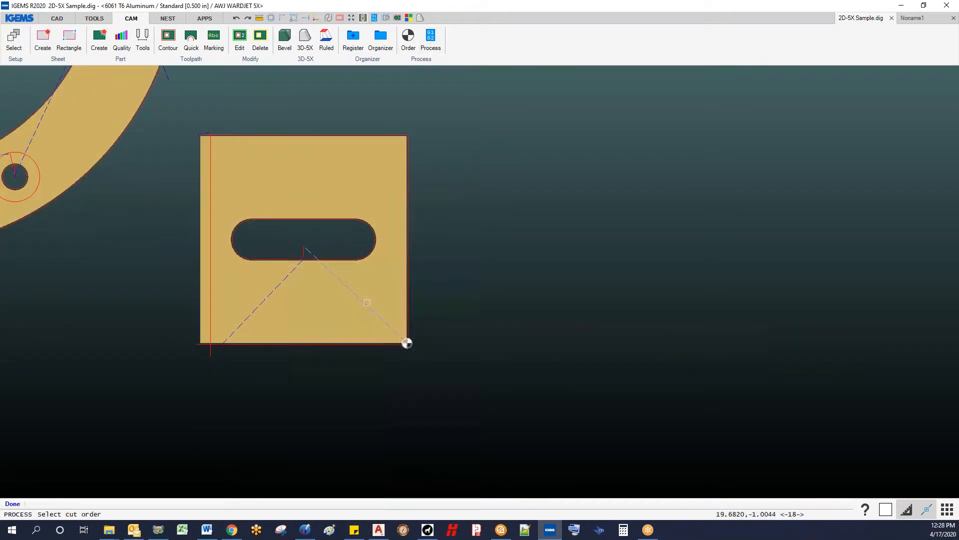
pyautogui.click(406, 343)
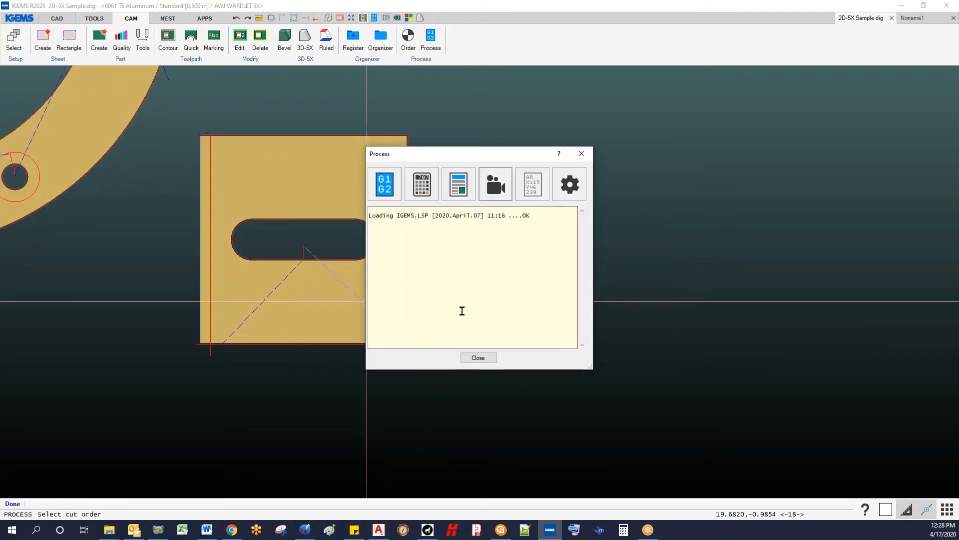
pyautogui.click(482, 315)
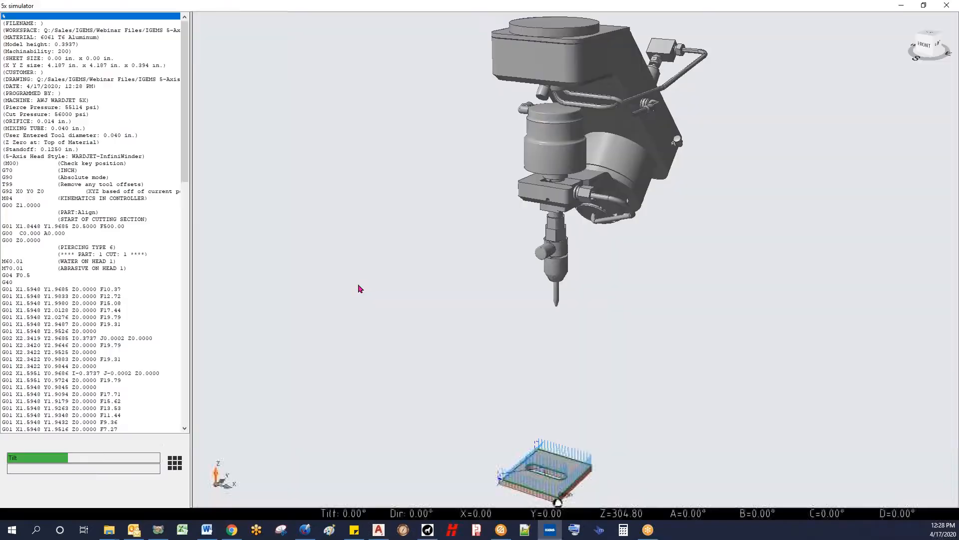
pyautogui.click(64, 491)
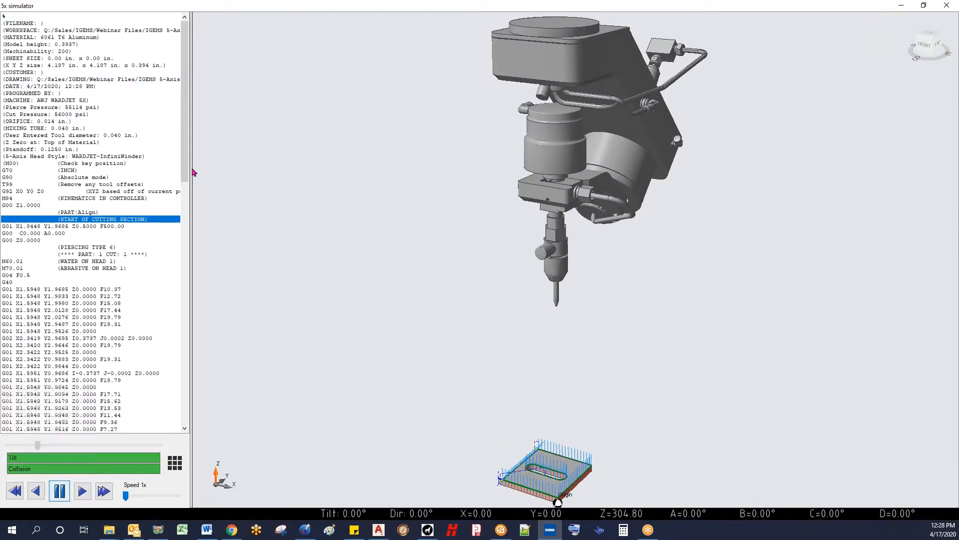
pyautogui.moveTo(126, 496); pyautogui.dragTo(177, 495)
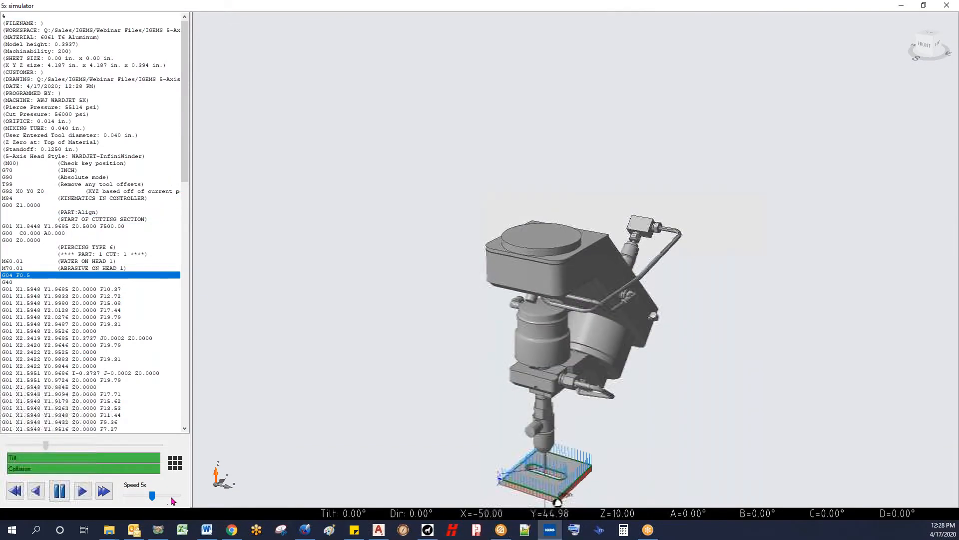
pyautogui.scroll(5, 403, 388)
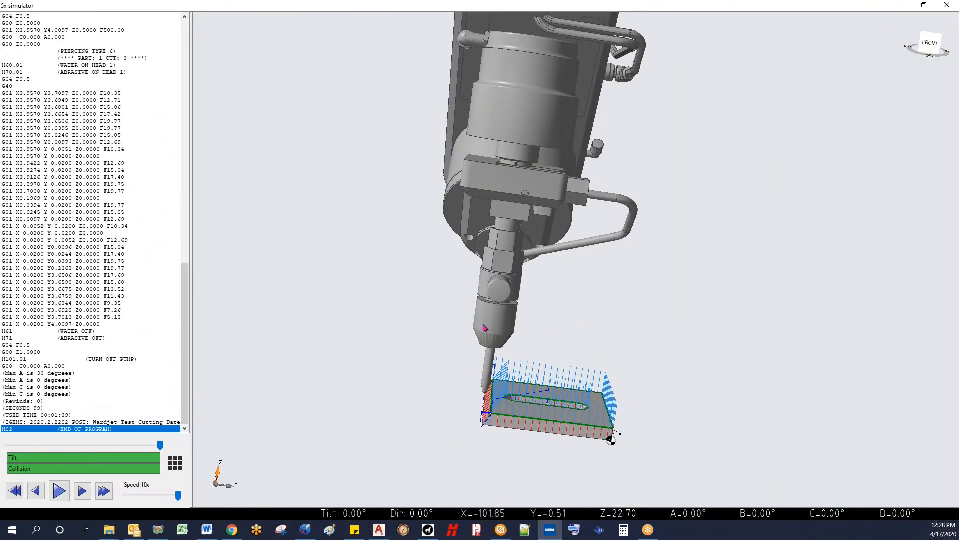
pyautogui.click(948, 6)
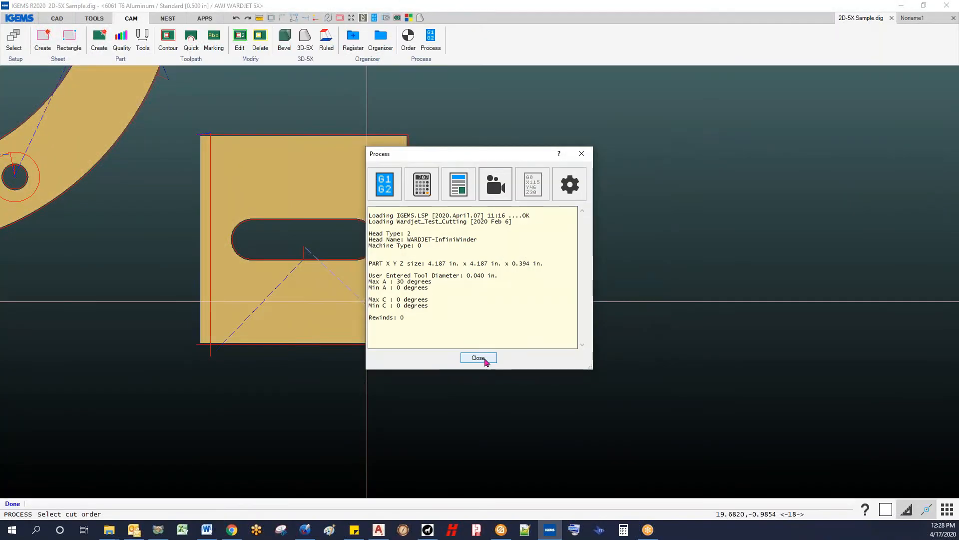
pyautogui.click(479, 357)
# Start a new 3D-5X session and bring up the choices for opening a model
pyautogui.scroll(-2, 477, 349)
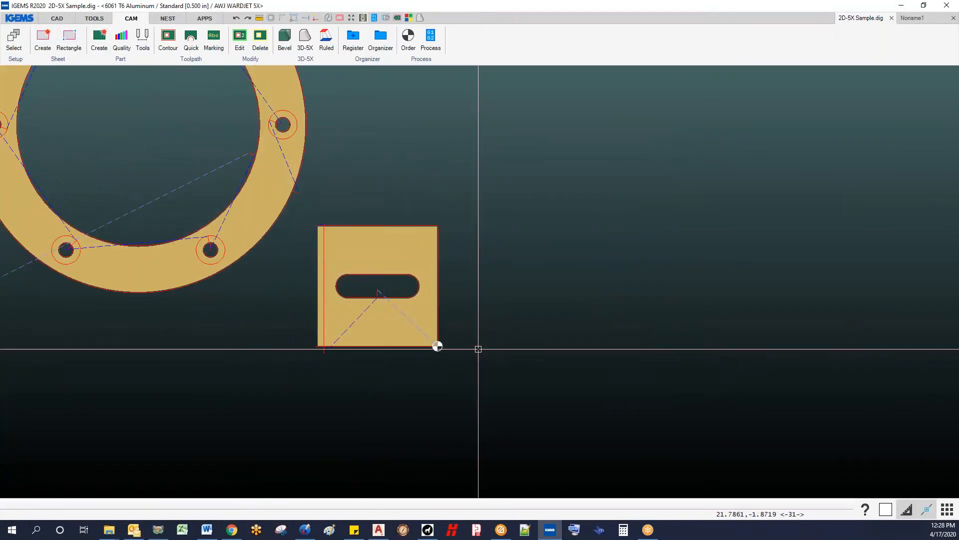
pyautogui.scroll(-1, 475, 348)
pyautogui.scroll(-1, 462, 332)
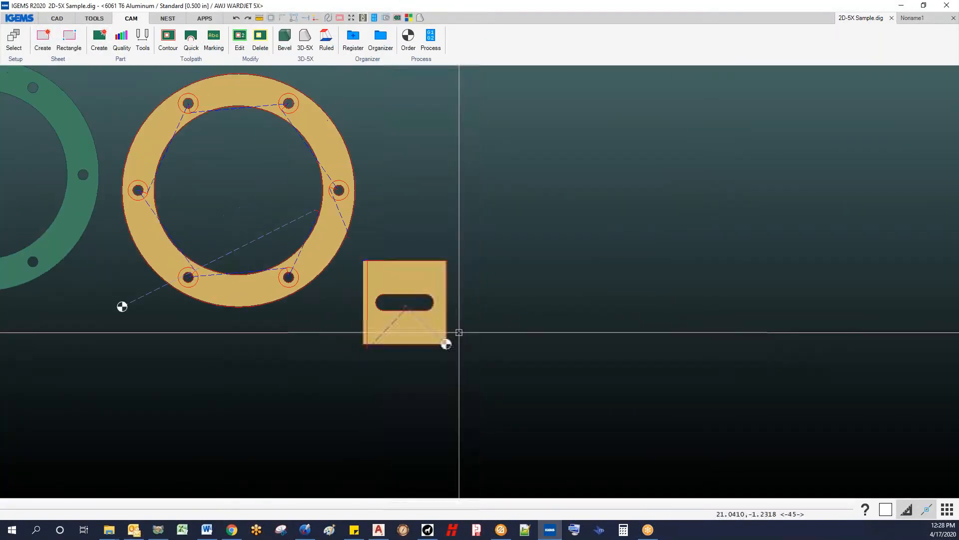
pyautogui.scroll(-1, 449, 324)
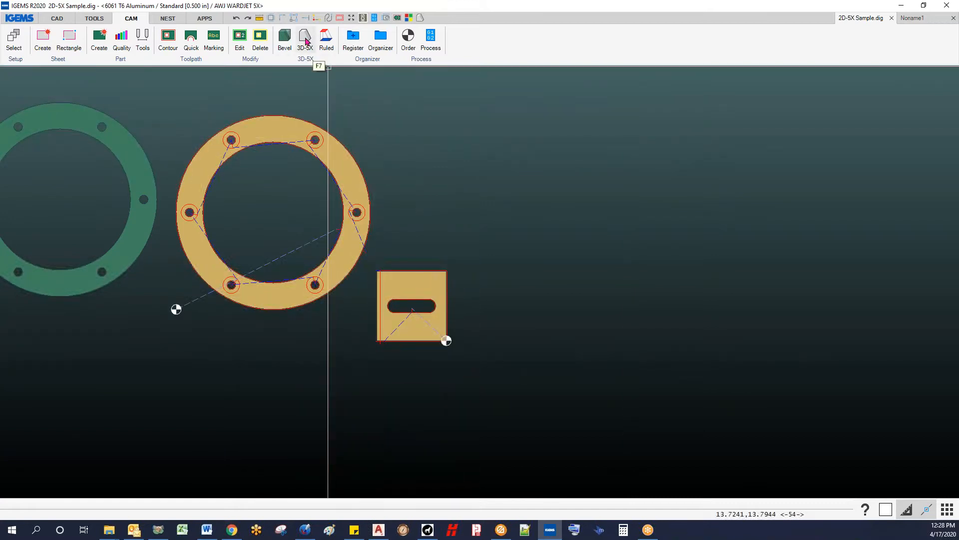
pyautogui.press('F7')
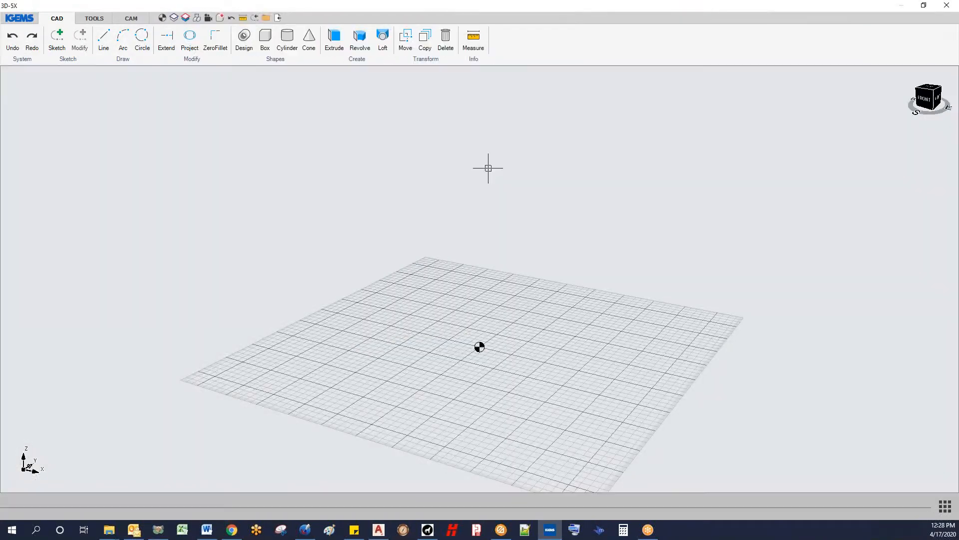
pyautogui.click(17, 19)
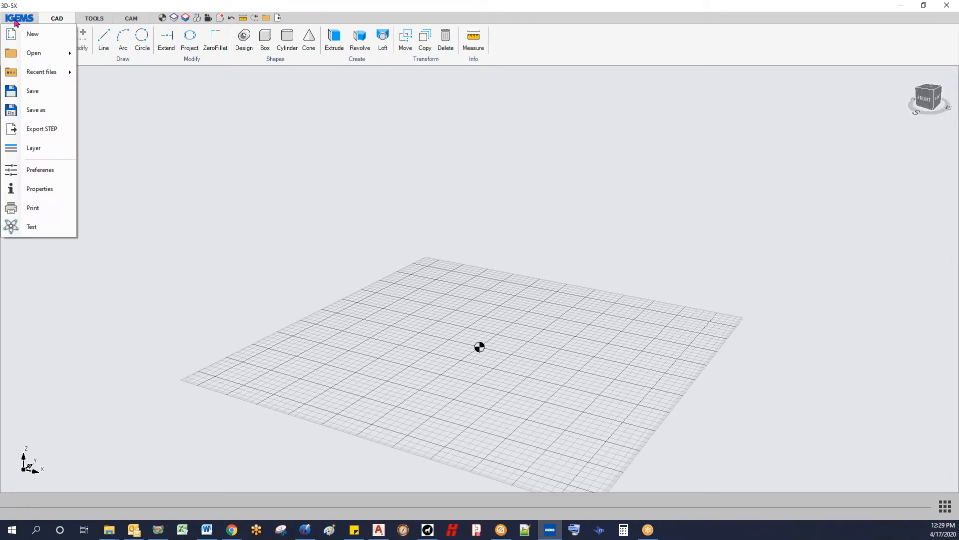
pyautogui.moveTo(40, 60)
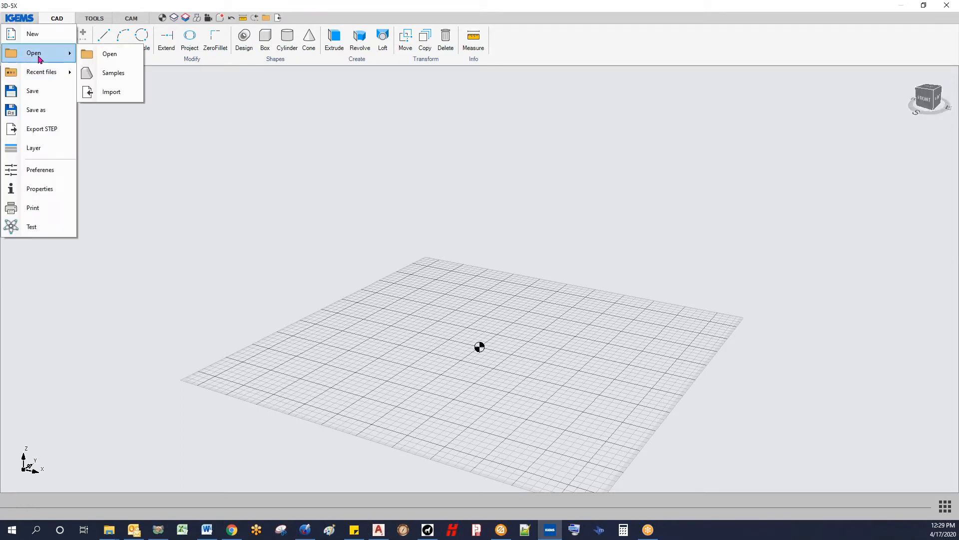
# Open the MODEL-03.stp file from the IGEMS 5-Axis folder
pyautogui.click(86, 55)
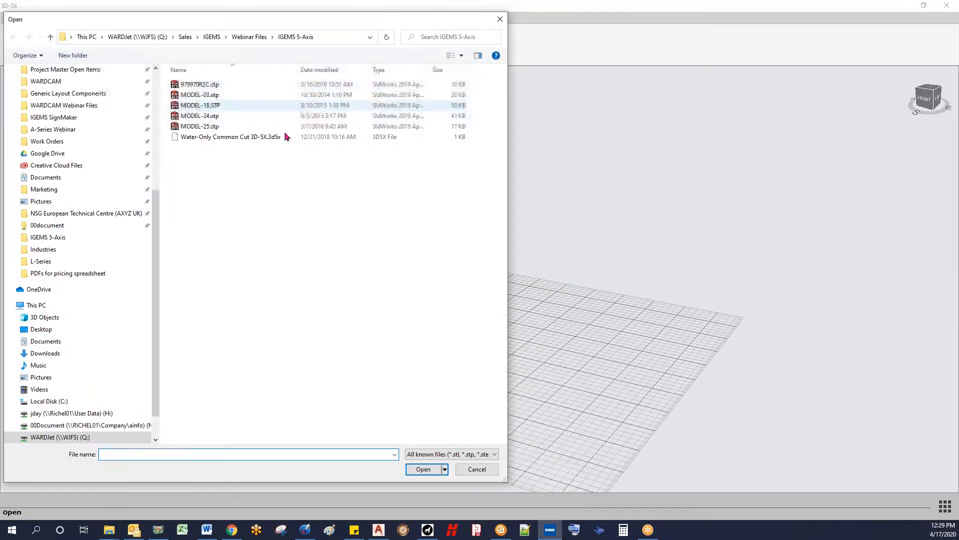
pyautogui.click(204, 98)
pyautogui.click(424, 469)
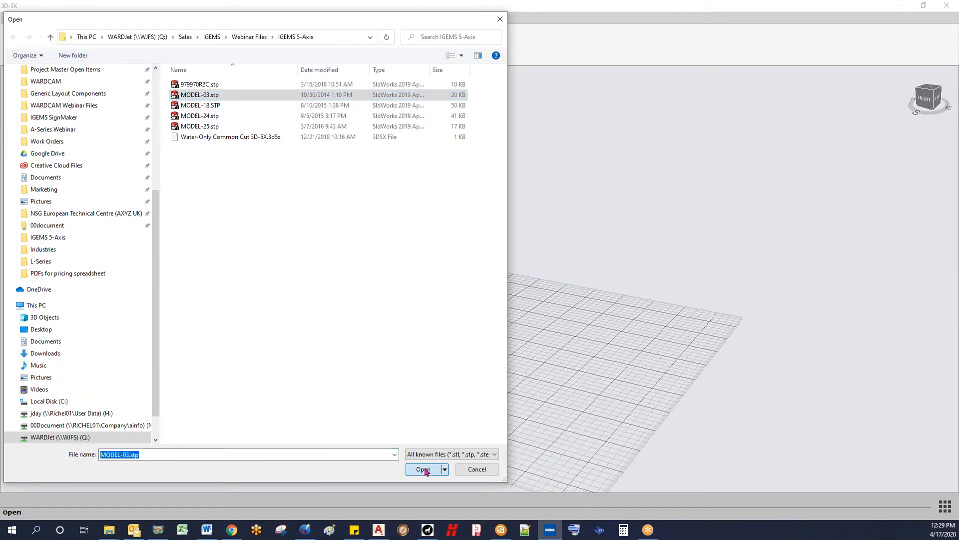
# Generate automatic toolpaths for the beveled plate's outer contour and inner cutout
pyautogui.moveTo(401, 256); pyautogui.dragTo(408, 329, button='middle')
pyautogui.scroll(-5, 370, 298)
pyautogui.scroll(-2, 409, 328)
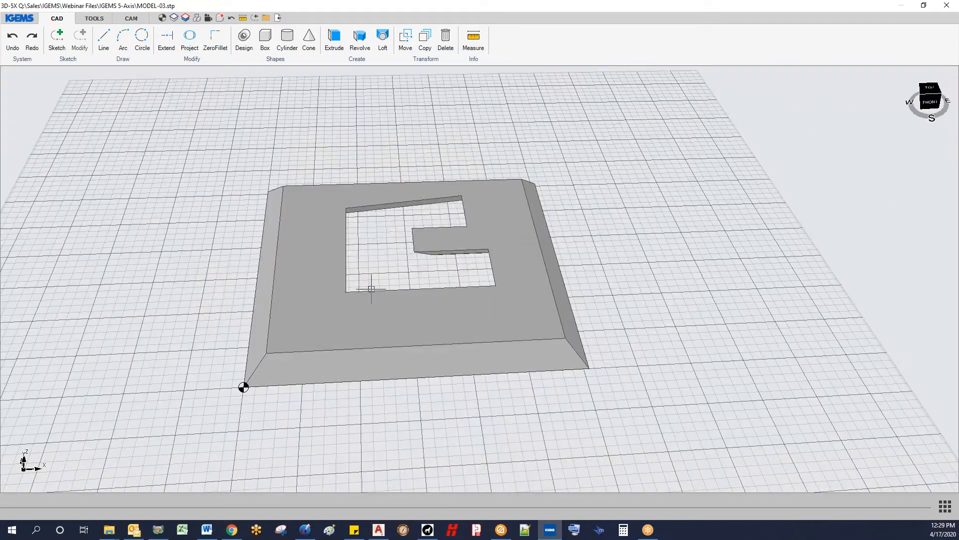
pyautogui.click(132, 19)
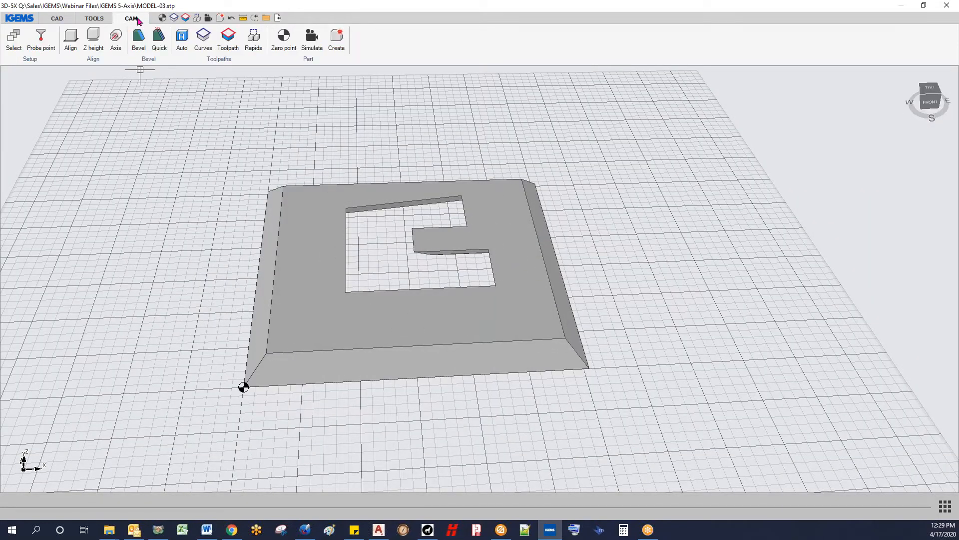
pyautogui.click(182, 40)
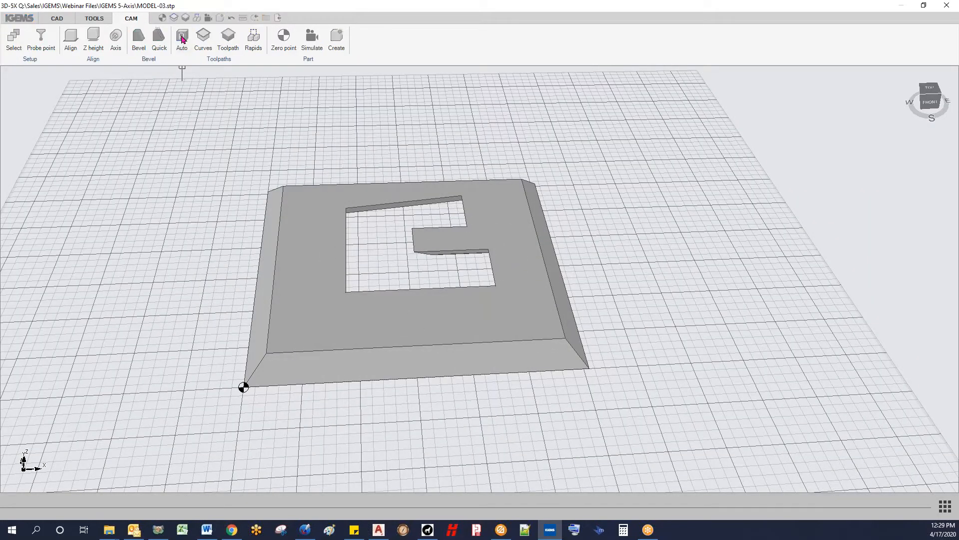
pyautogui.click(459, 322)
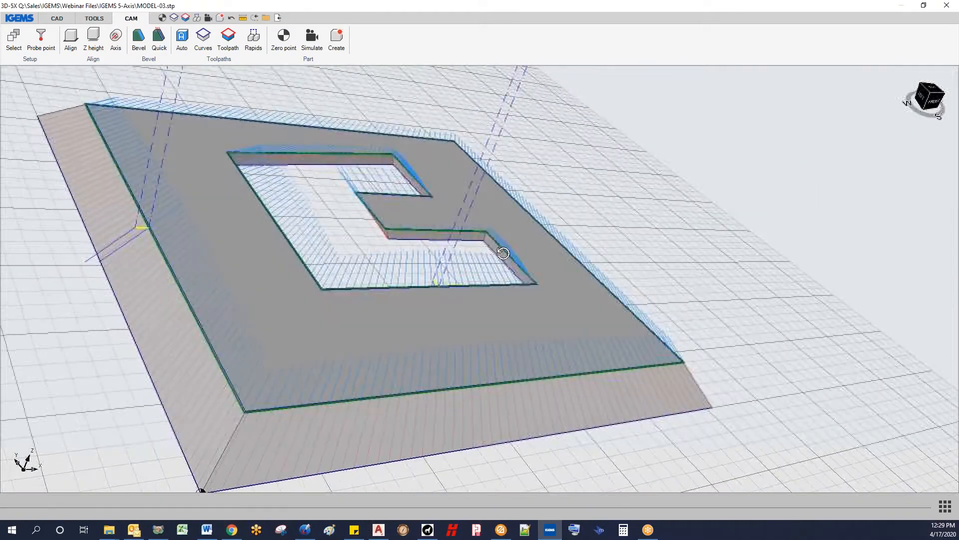
# Simulate the toolpaths with the Dialine Abrasive 3" tool and pause during the inner cutout cut
pyautogui.moveTo(503, 253); pyautogui.dragTo(420, 266, button='middle')
pyautogui.scroll(-5, 415, 270)
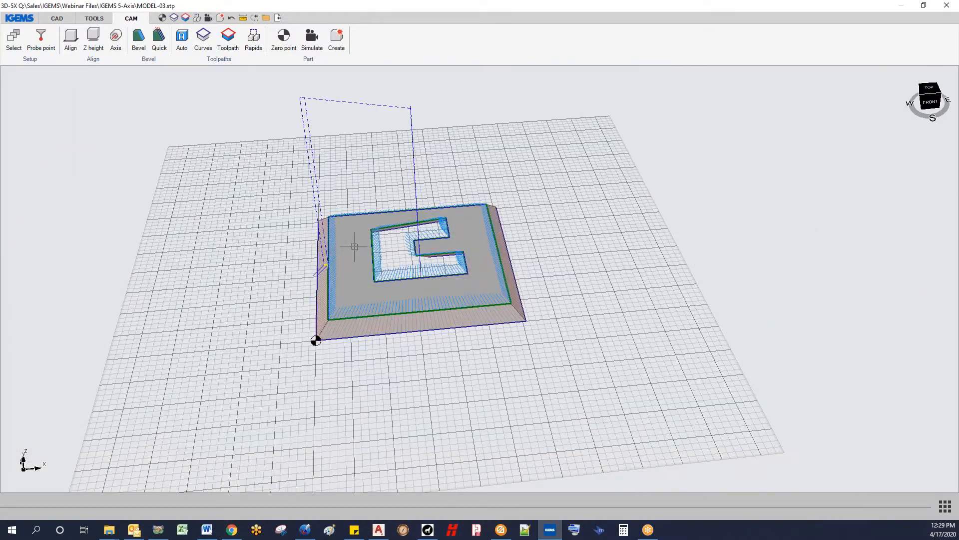
pyautogui.moveTo(354, 246); pyautogui.dragTo(302, 262, button='middle')
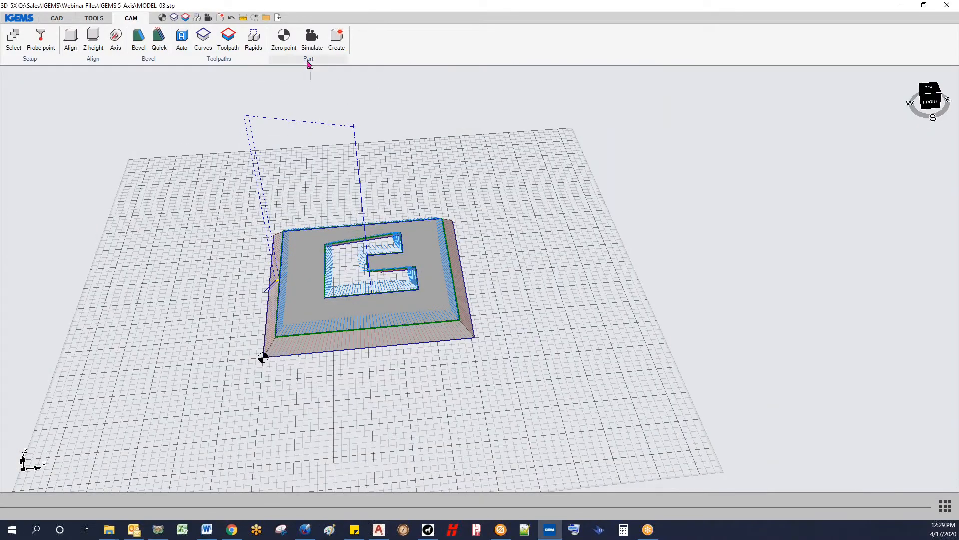
pyautogui.click(312, 38)
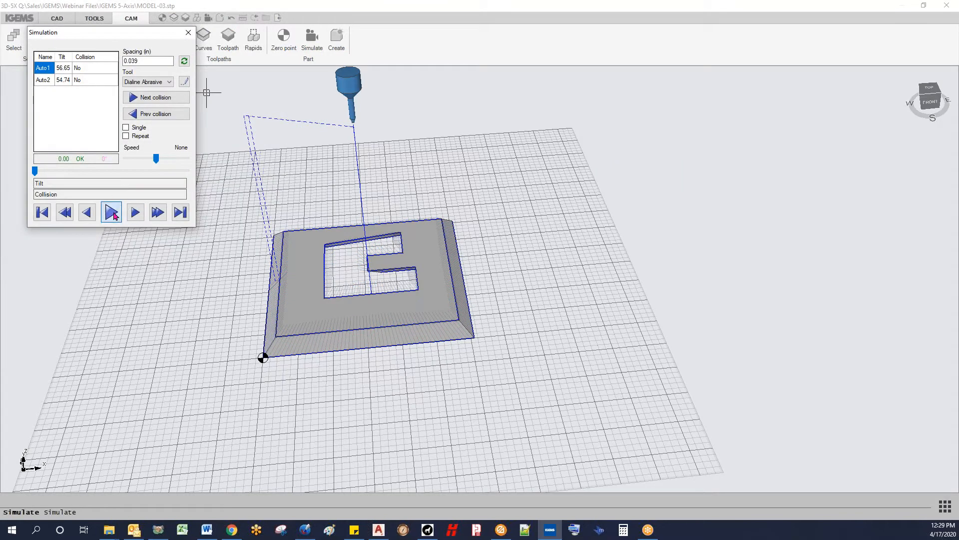
pyautogui.click(112, 213)
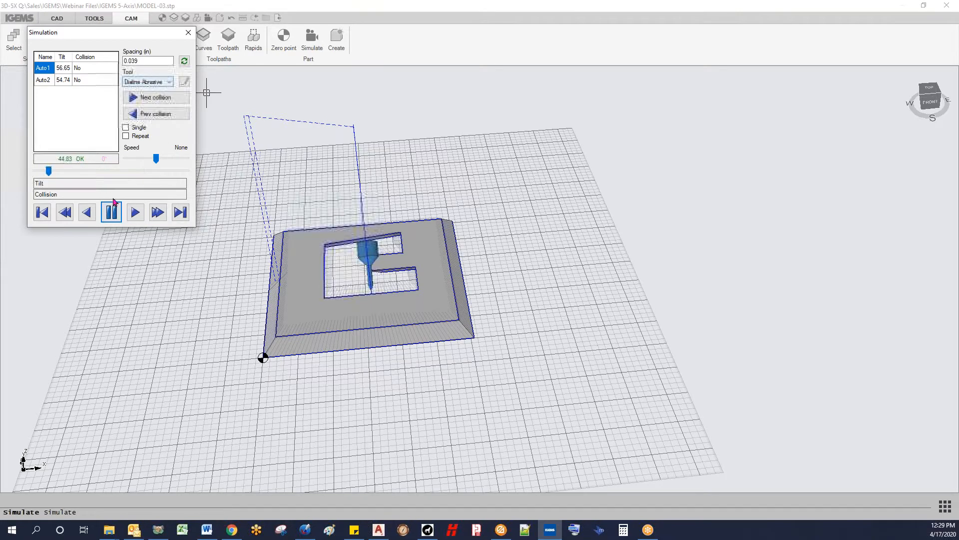
pyautogui.click(113, 205)
# Switch the simulation tool to Dialine Water-Only, run the simulation at a higher speed and pause it in the Auto2 toolpath
pyautogui.click(168, 83)
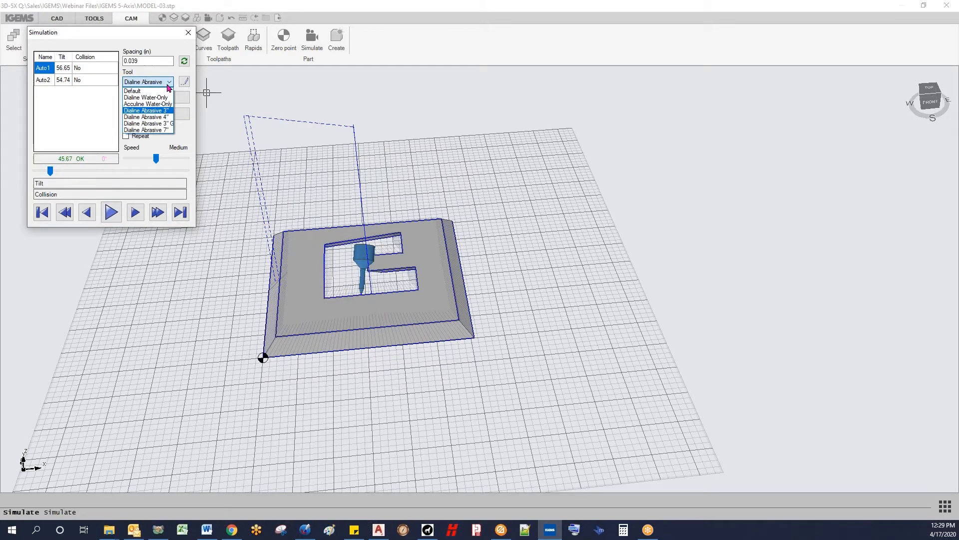
pyautogui.click(169, 98)
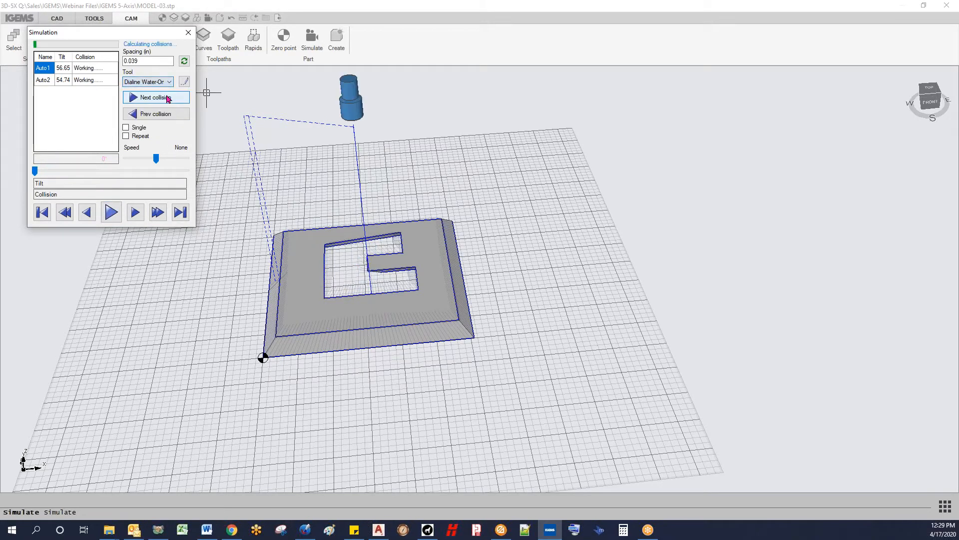
pyautogui.click(112, 213)
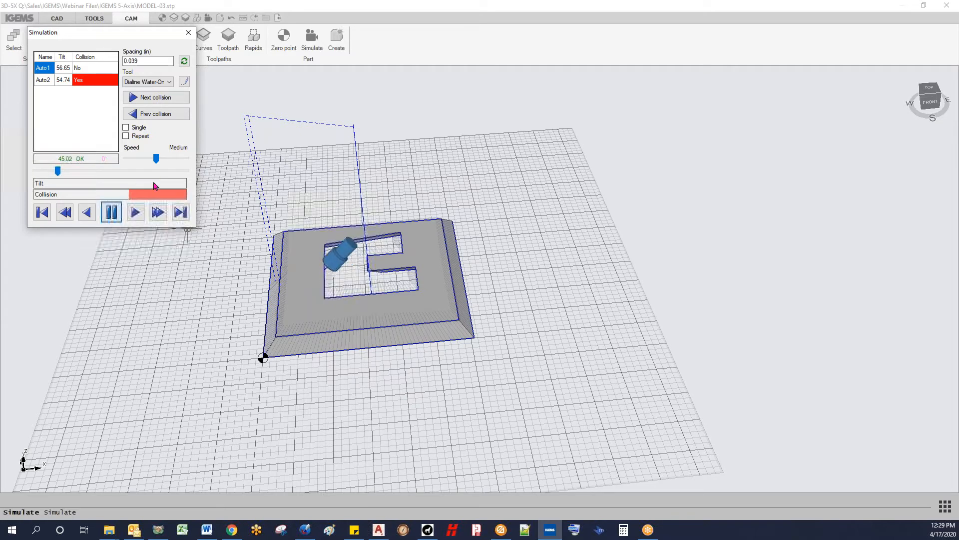
pyautogui.moveTo(159, 164); pyautogui.dragTo(165, 163)
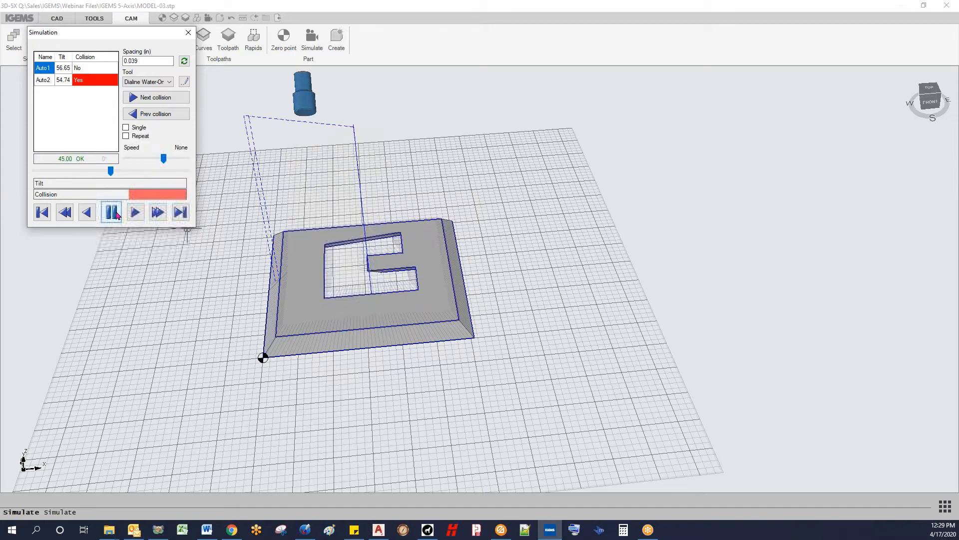
pyautogui.click(111, 213)
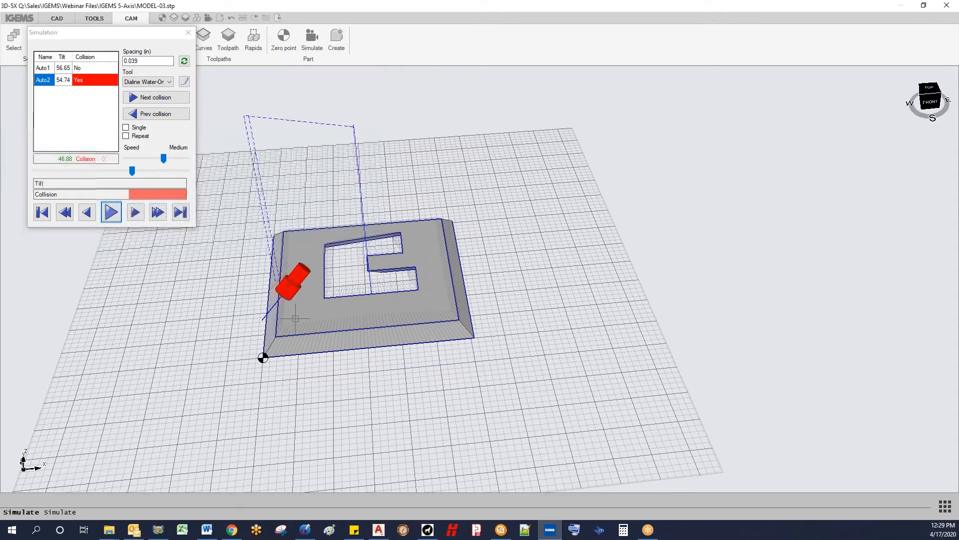
# Examine the cutting head's clearance to the plate at the start of Auto2, and close the simulation
pyautogui.scroll(5, 289, 407)
pyautogui.moveTo(290, 407); pyautogui.dragTo(285, 253, button='middle')
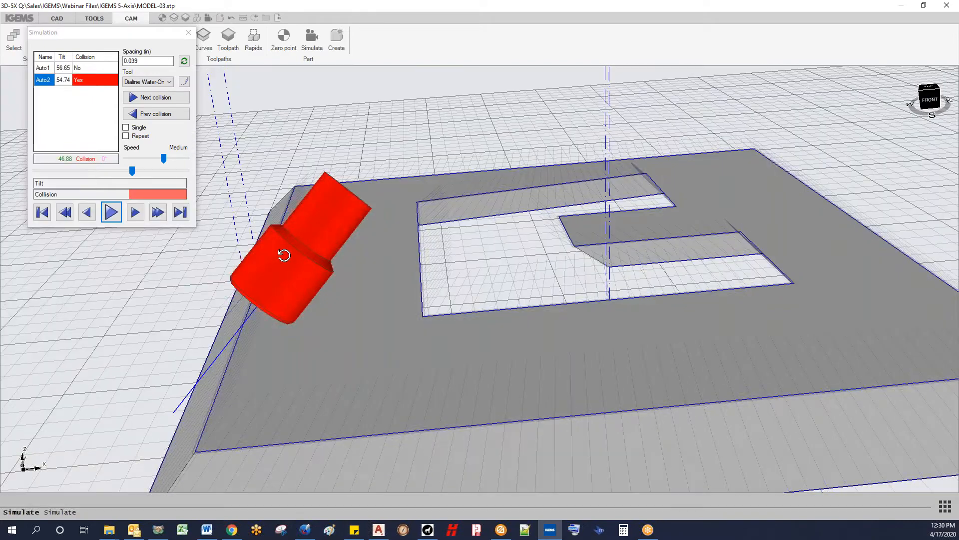
pyautogui.scroll(-6, 245, 340)
pyautogui.scroll(-3, 293, 275)
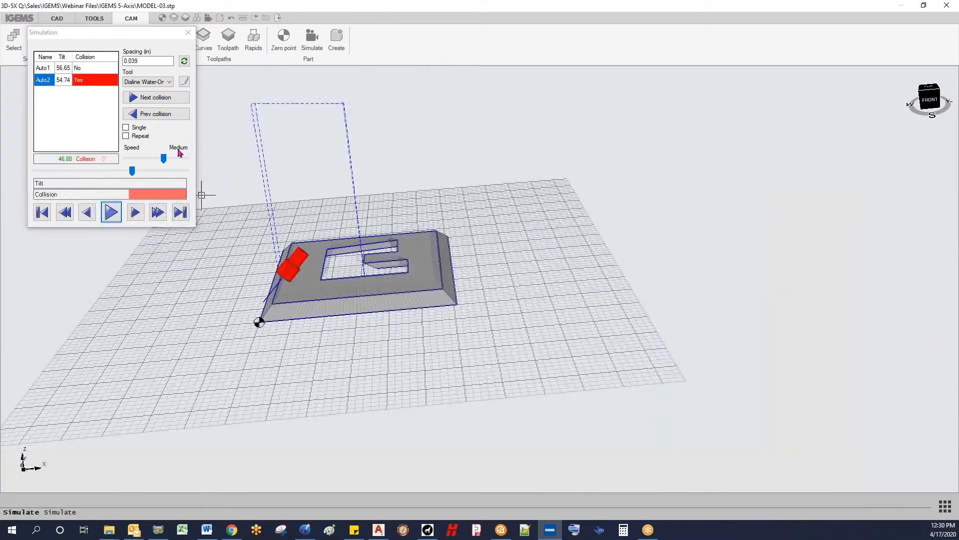
pyautogui.click(188, 33)
# Show only the Auto2 toolpath in the toolpath settings and set its fixed Z tool position to 1 in
pyautogui.scroll(6, 281, 302)
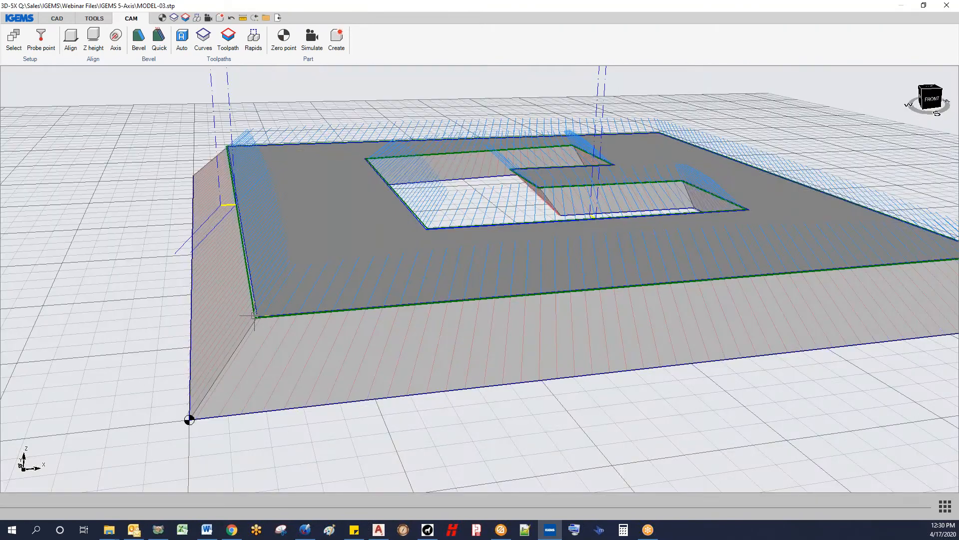
pyautogui.scroll(-5, 292, 246)
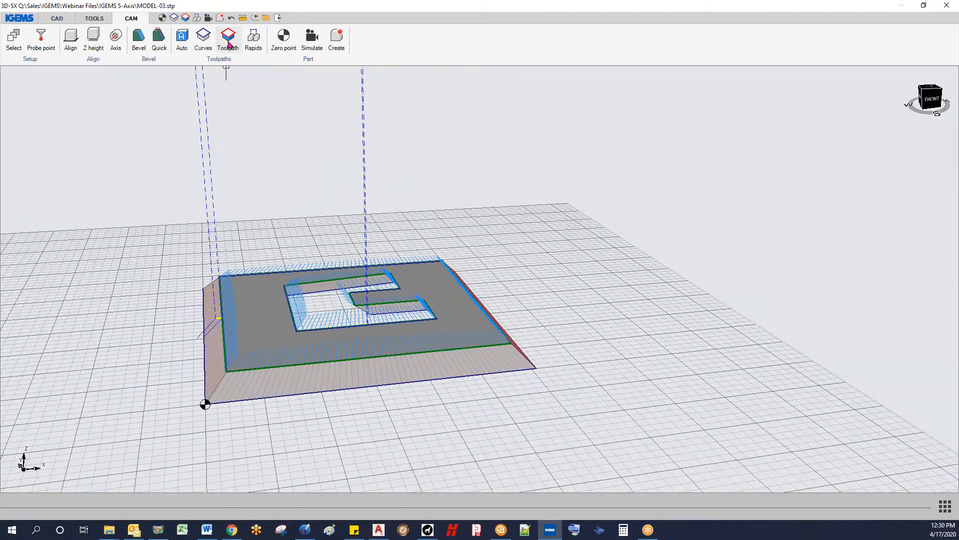
pyautogui.click(228, 44)
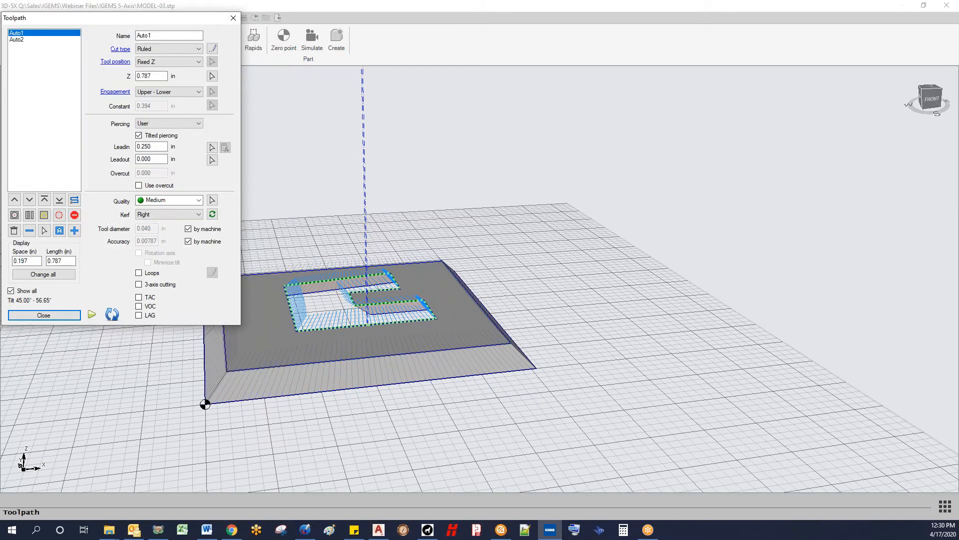
pyautogui.click(22, 40)
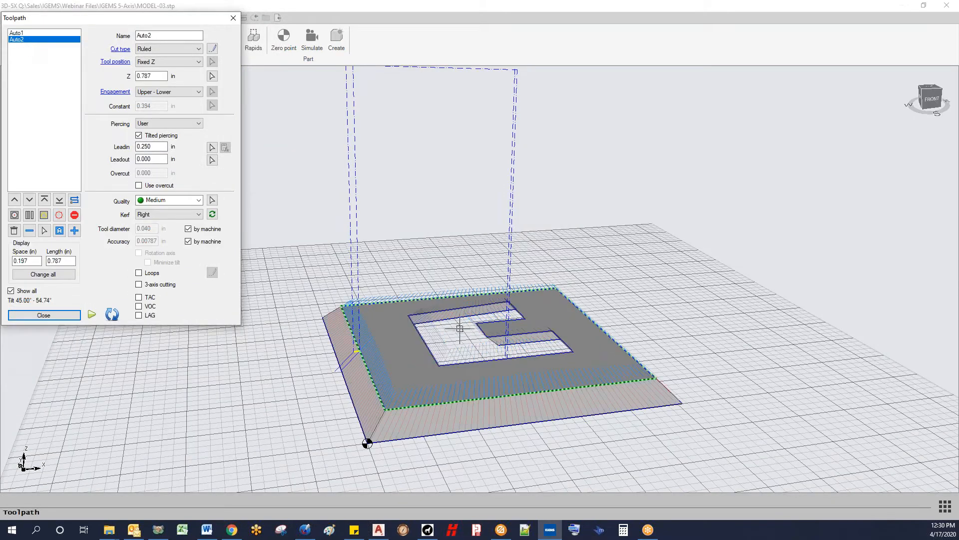
pyautogui.click(10, 291)
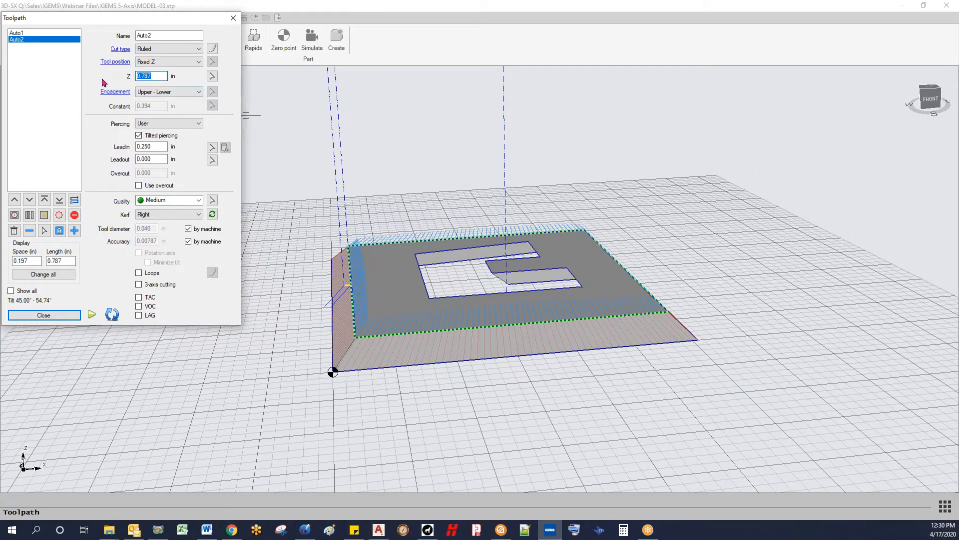
pyautogui.scroll(3, 377, 320)
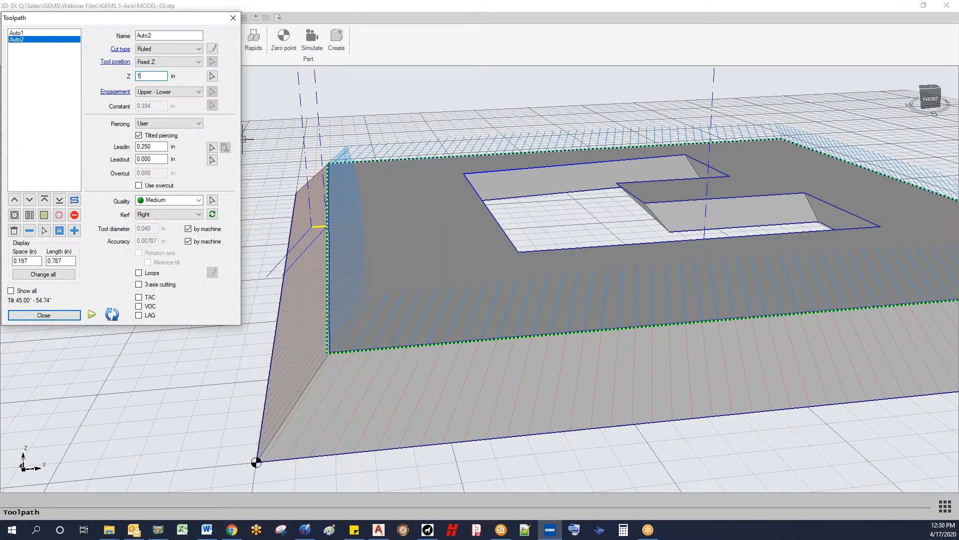
pyautogui.click(161, 158)
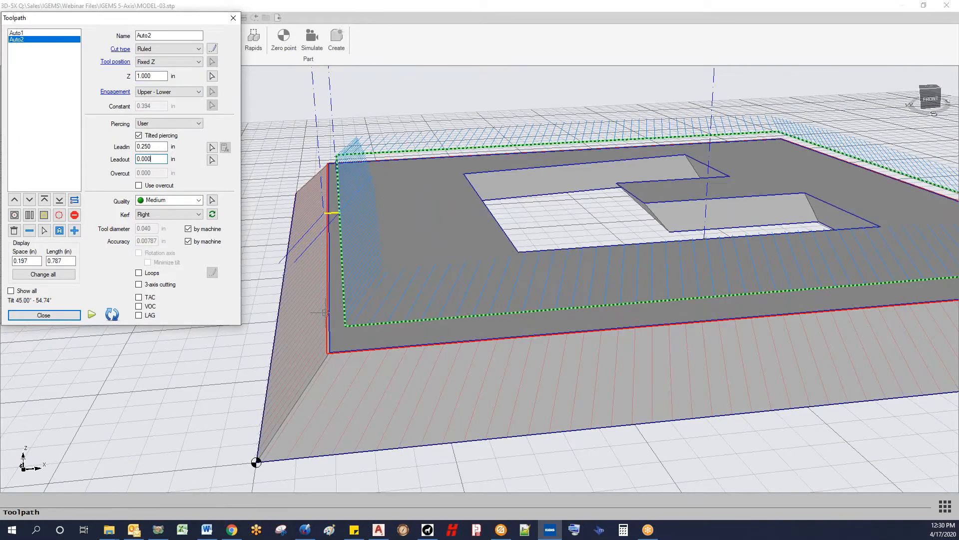
# Simulate the Auto2 toolpath and check the cutting head's clearance along the outer bevel
pyautogui.scroll(-5, 387, 275)
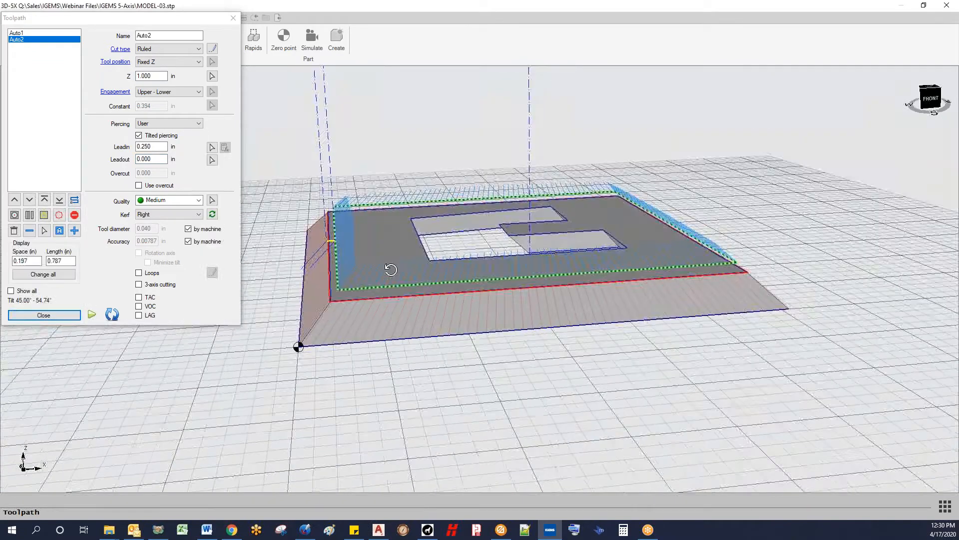
pyautogui.click(91, 314)
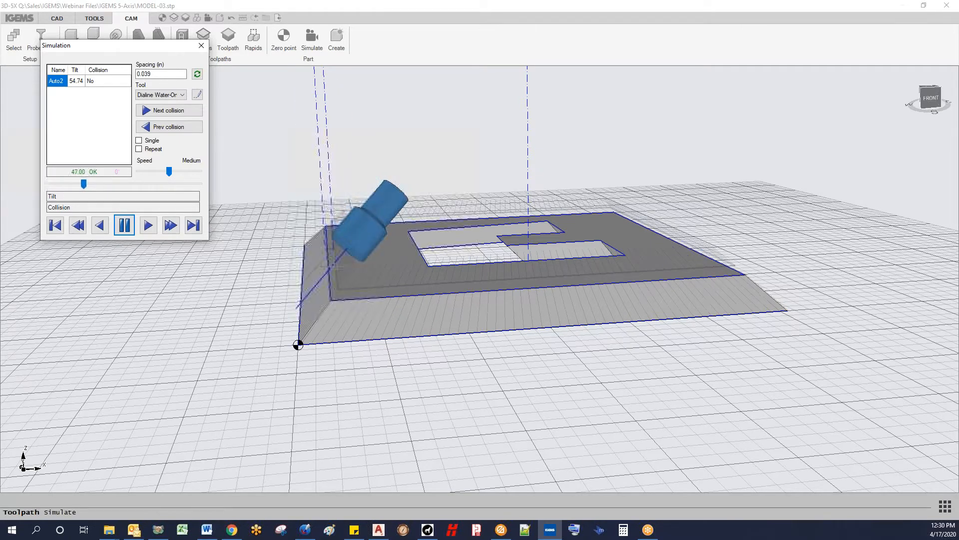
pyautogui.scroll(5, 371, 270)
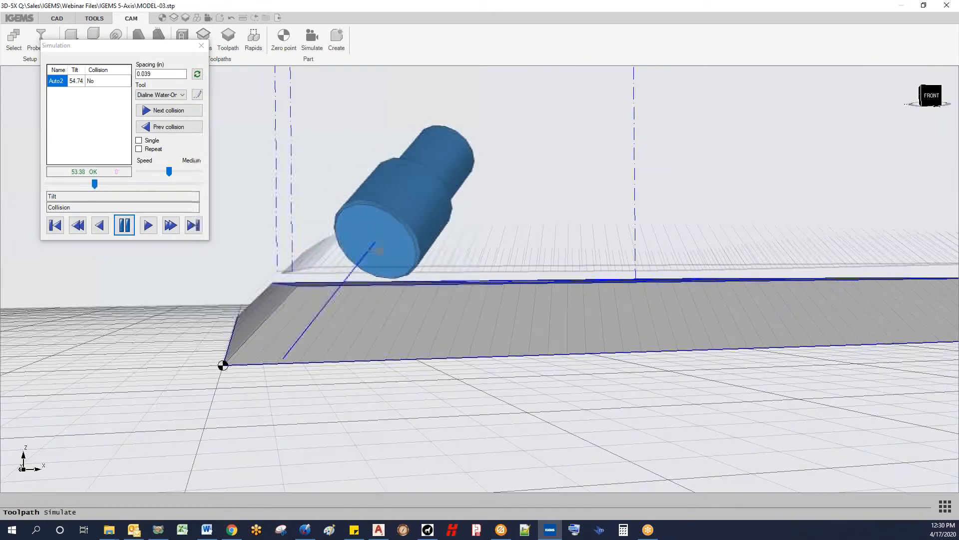
pyautogui.scroll(-3, 381, 250)
pyautogui.moveTo(382, 250); pyautogui.dragTo(352, 305, button='middle')
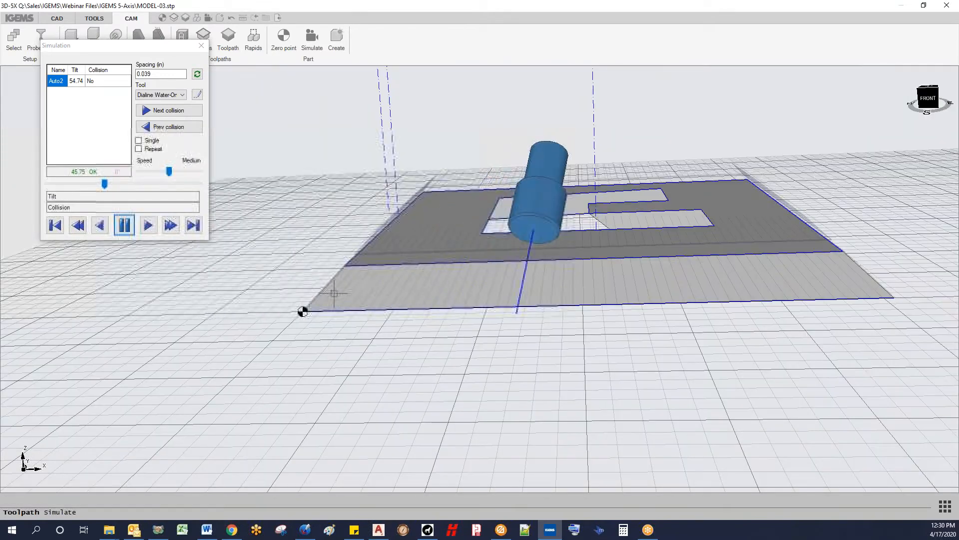
pyautogui.click(203, 36)
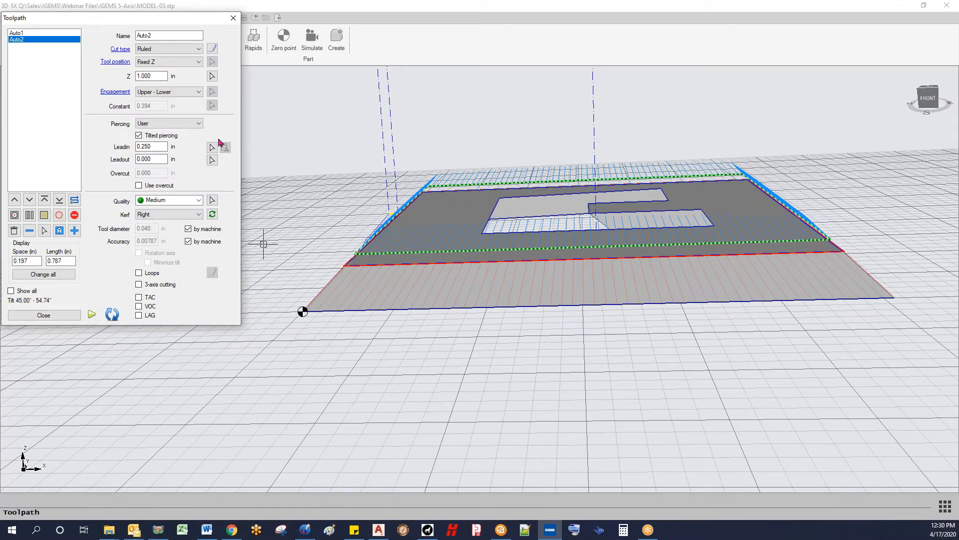
# Simulate the Auto1 toolpath, scrub through the inner cutout to check head clearance, and close the simulation and toolpath settings
pyautogui.scroll(4, 537, 224)
pyautogui.moveTo(544, 242); pyautogui.dragTo(629, 295, button='middle')
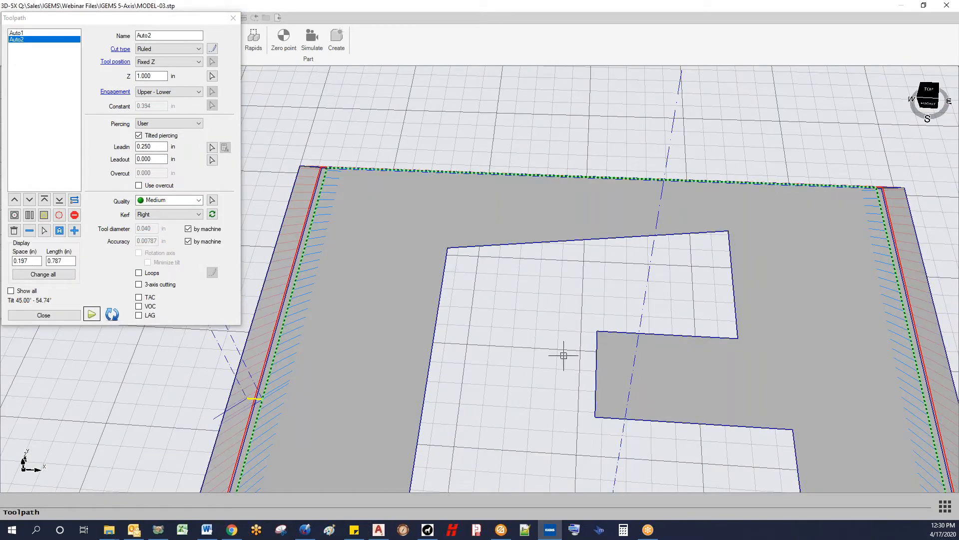
pyautogui.moveTo(591, 436); pyautogui.dragTo(685, 402, button='middle')
pyautogui.click(16, 33)
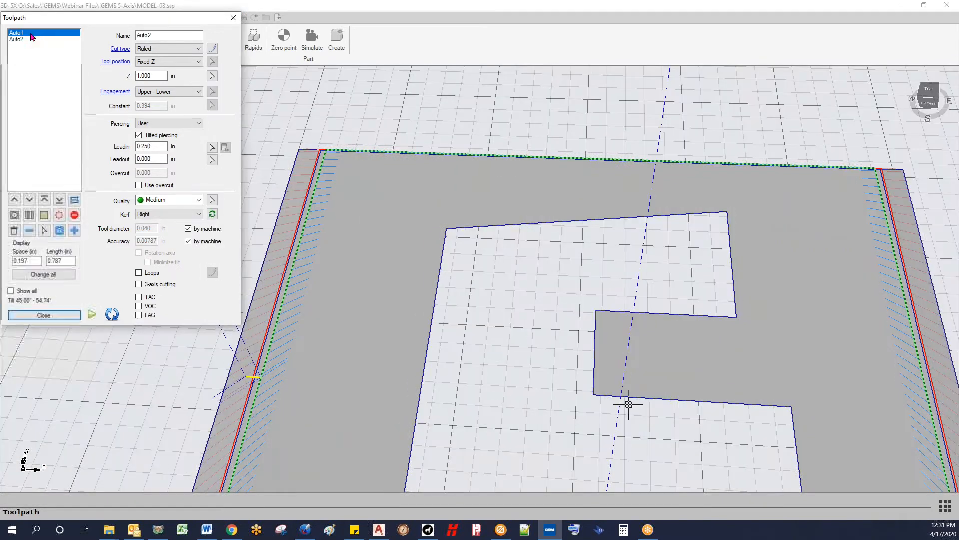
pyautogui.click(93, 315)
pyautogui.moveTo(616, 250); pyautogui.dragTo(563, 220, button='middle')
pyautogui.moveTo(61, 197); pyautogui.dragTo(127, 197)
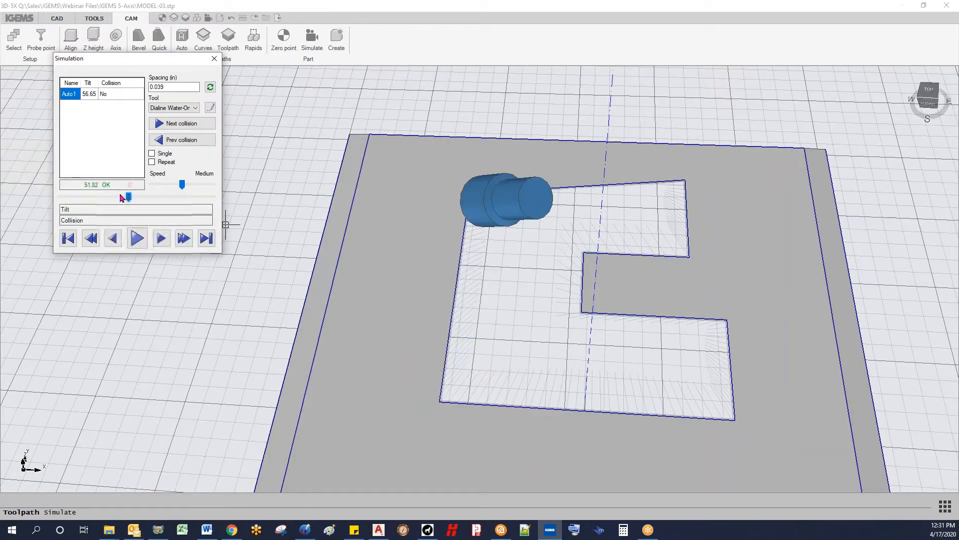
pyautogui.moveTo(470, 227); pyautogui.dragTo(487, 186, button='middle')
pyautogui.click(214, 58)
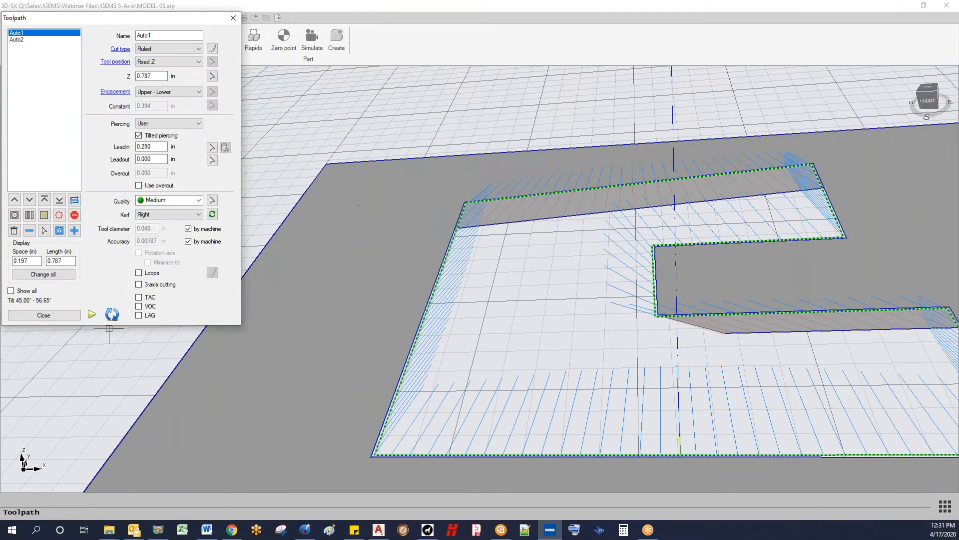
pyautogui.click(44, 315)
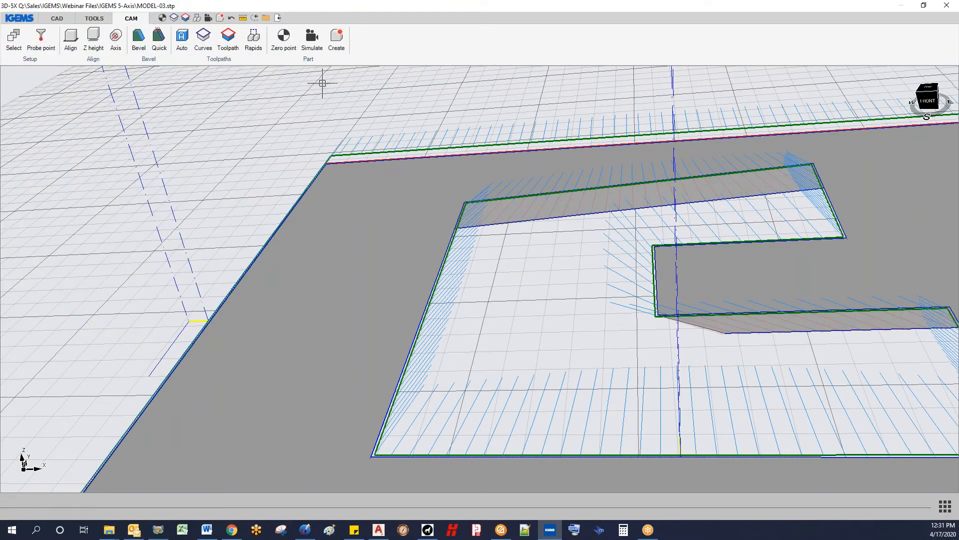
# Set the stock to Flat material and enable its use for collisions
pyautogui.click(308, 60)
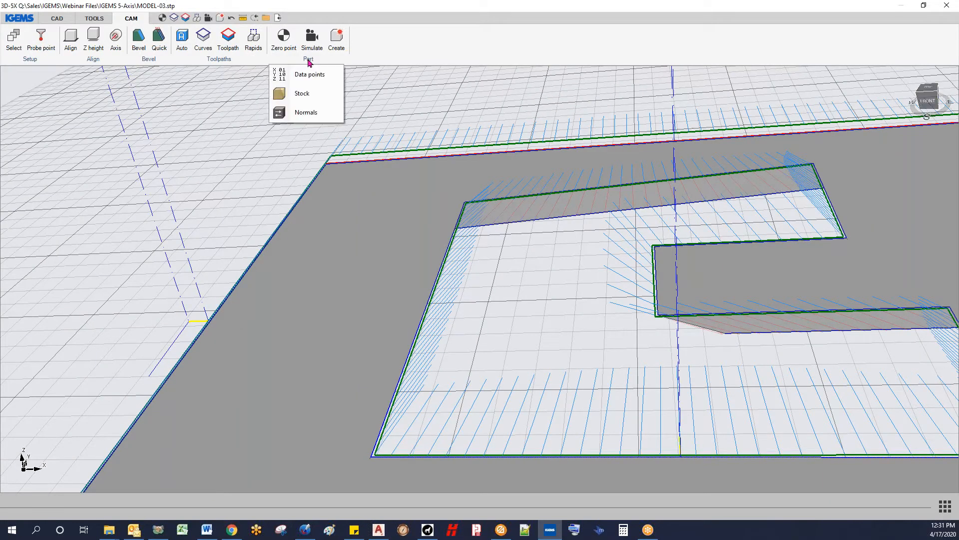
pyautogui.click(300, 94)
pyautogui.scroll(-2, 482, 306)
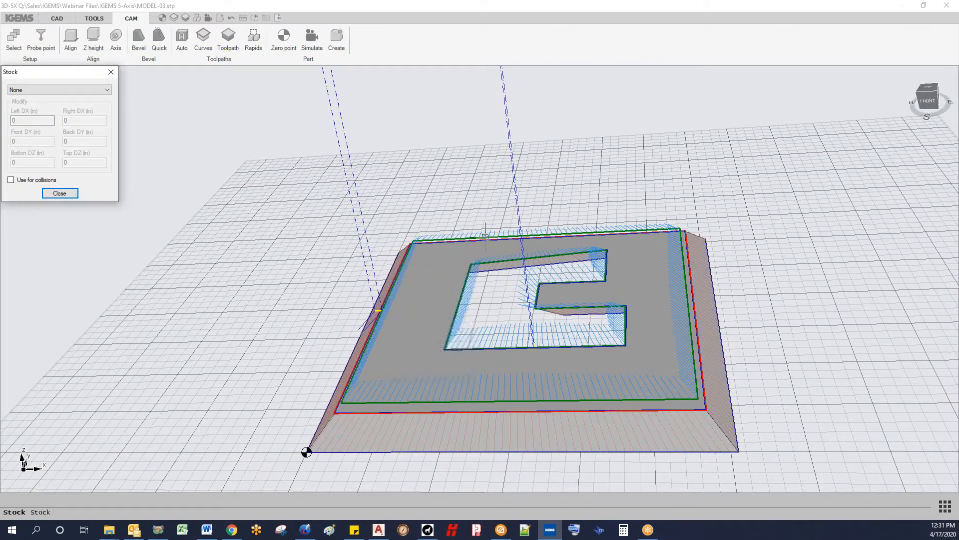
pyautogui.click(44, 90)
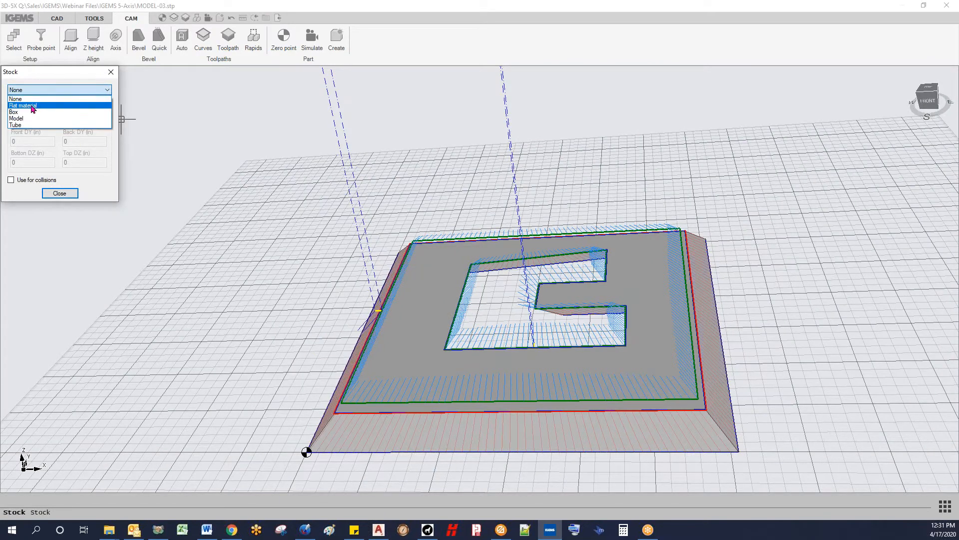
pyautogui.click(33, 106)
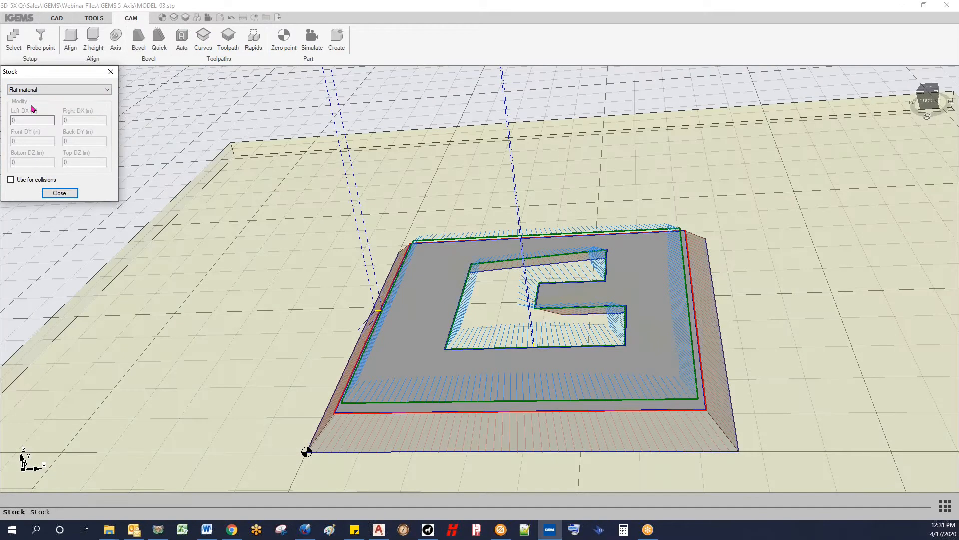
pyautogui.click(11, 180)
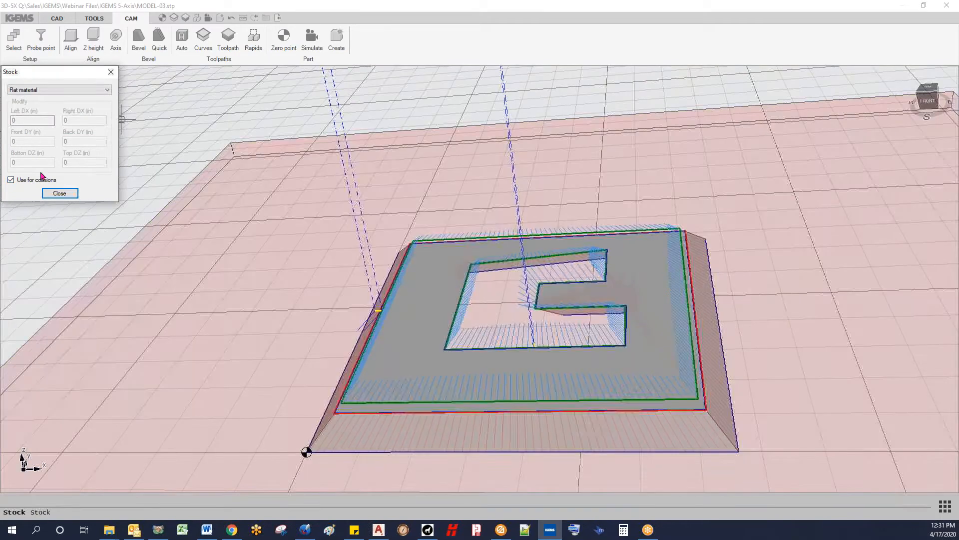
pyautogui.click(60, 193)
# Simulate the toolpaths against the flat stock, scrub into Auto1 to inspect the cutting head for collisions, and close the simulation
pyautogui.scroll(-2, 436, 213)
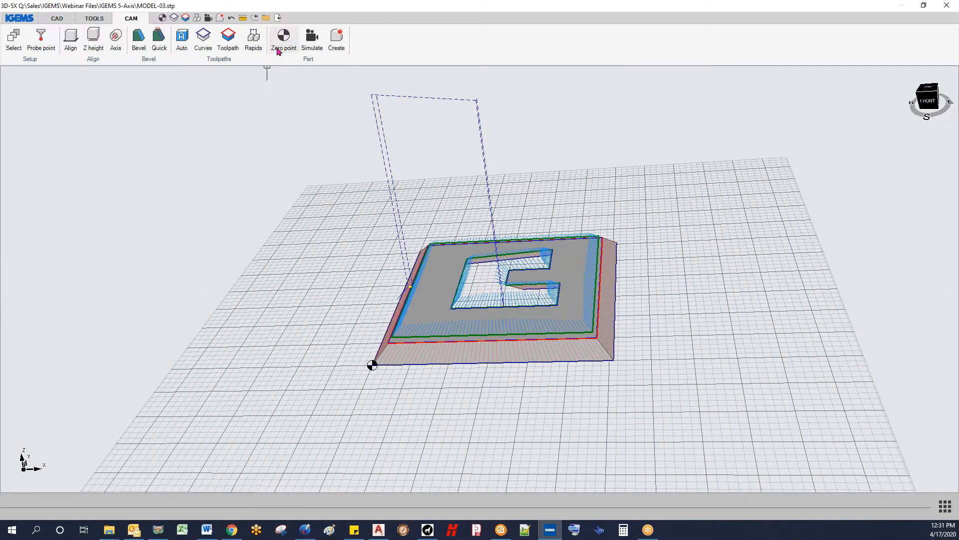
pyautogui.click(312, 38)
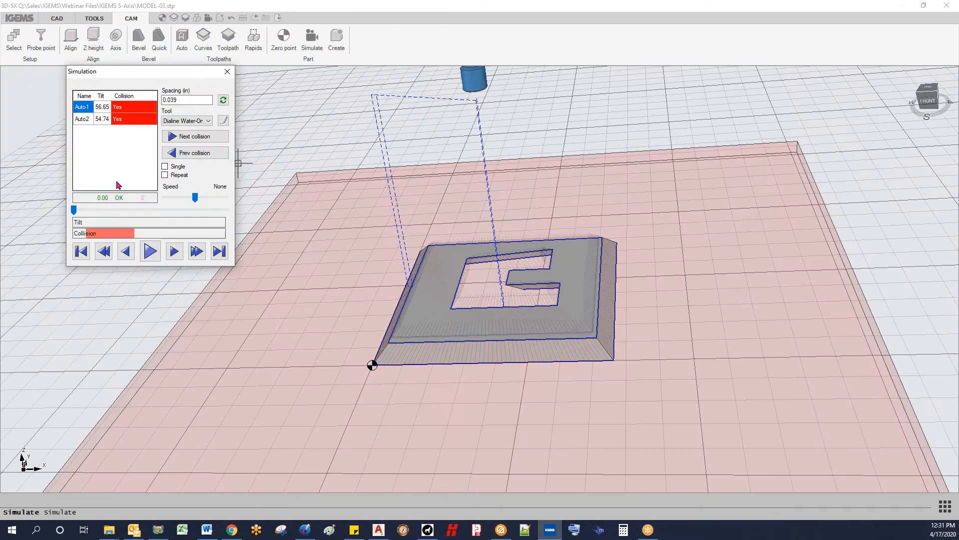
pyautogui.moveTo(74, 213)
pyautogui.mouseDown()
pyautogui.moveTo(98, 213)
pyautogui.moveTo(90, 213)
pyautogui.mouseUp()
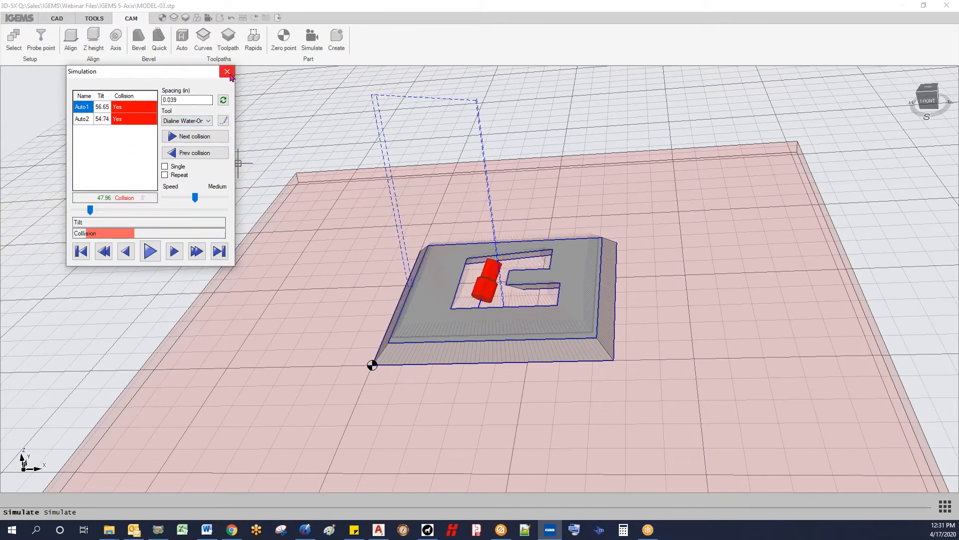
pyautogui.click(227, 72)
# Set the Auto1 toolpath's fixed Z tool position to 1 in and simulate it to check for stock collisions
pyautogui.click(230, 45)
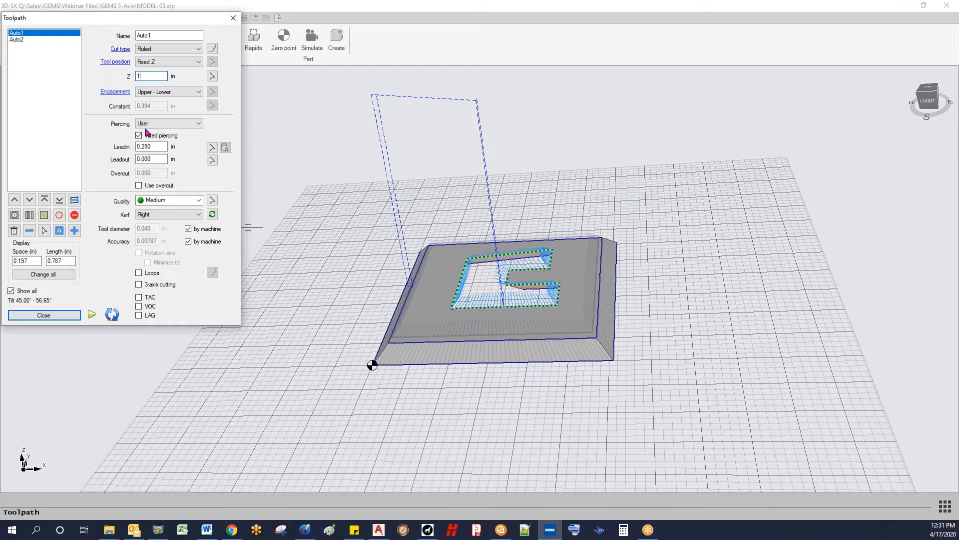
pyautogui.click(157, 148)
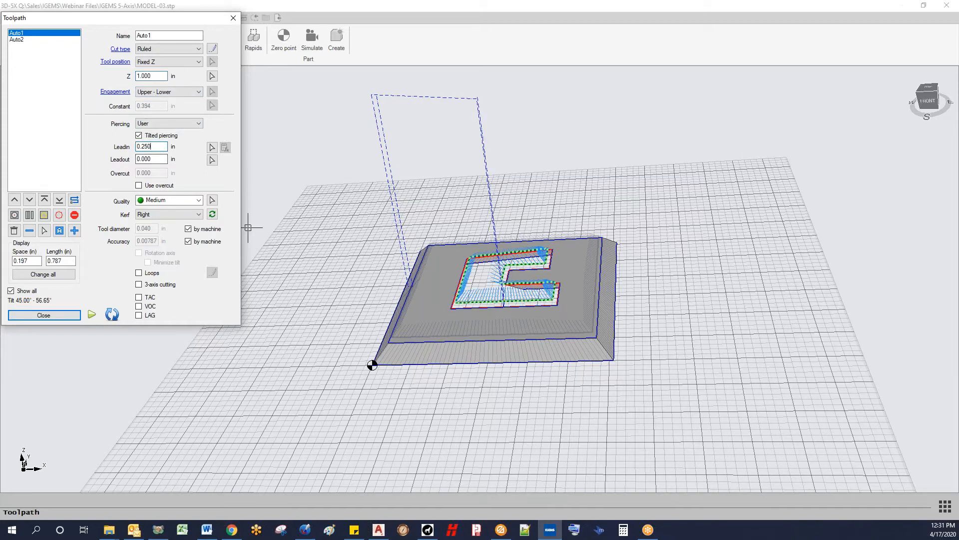
pyautogui.click(93, 314)
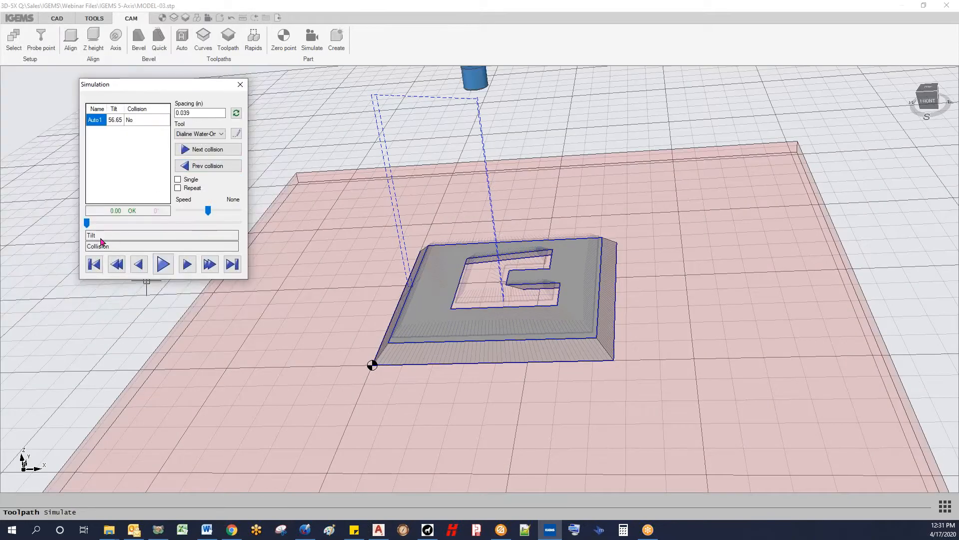
pyautogui.click(162, 264)
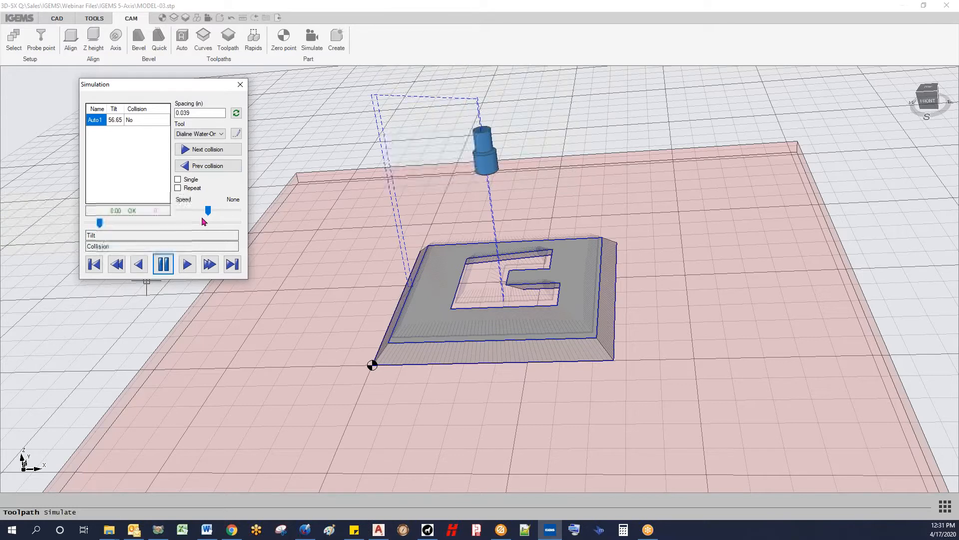
pyautogui.moveTo(208, 214); pyautogui.dragTo(216, 216)
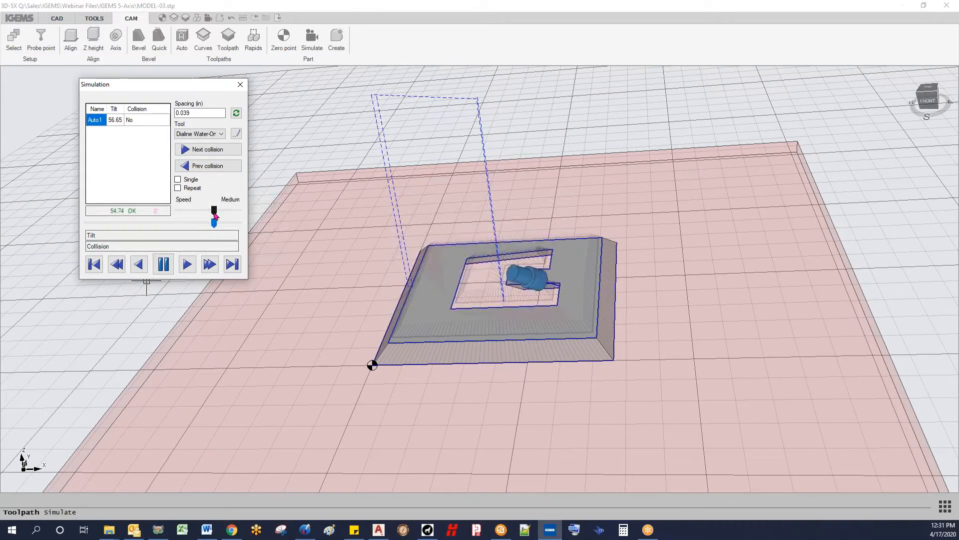
pyautogui.click(240, 85)
pyautogui.click(35, 319)
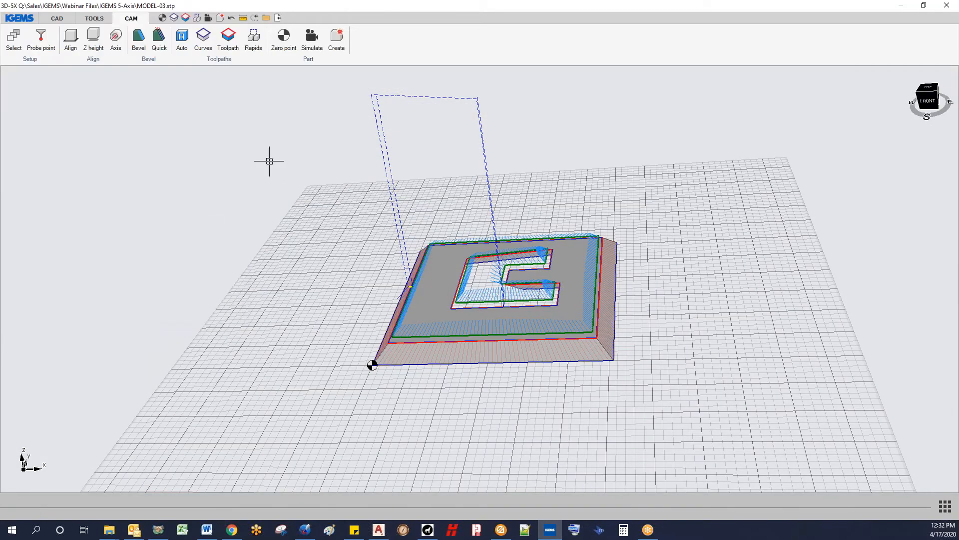
# Set all rapids to the Distance type with a 0.5 in offset, and create the part using the model's file name
pyautogui.click(255, 46)
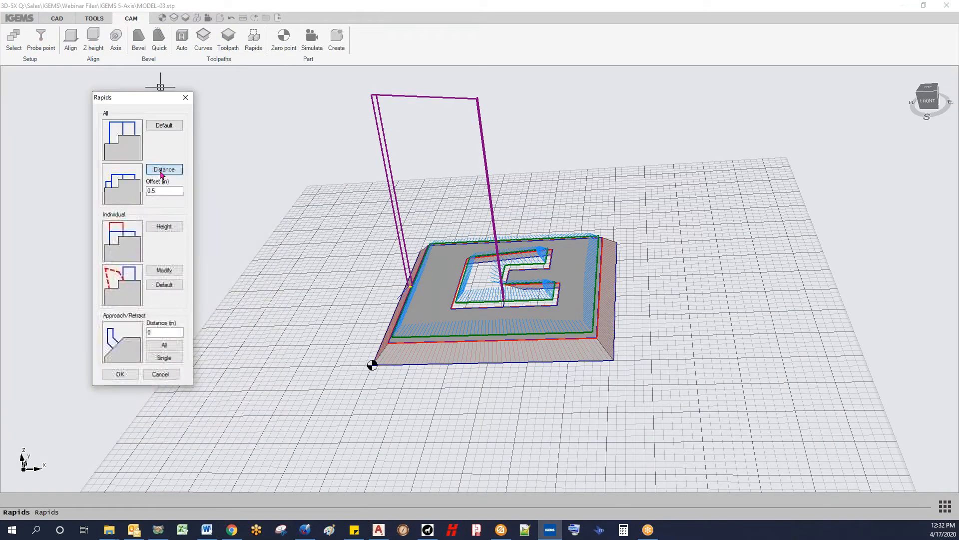
pyautogui.click(162, 172)
pyautogui.click(120, 375)
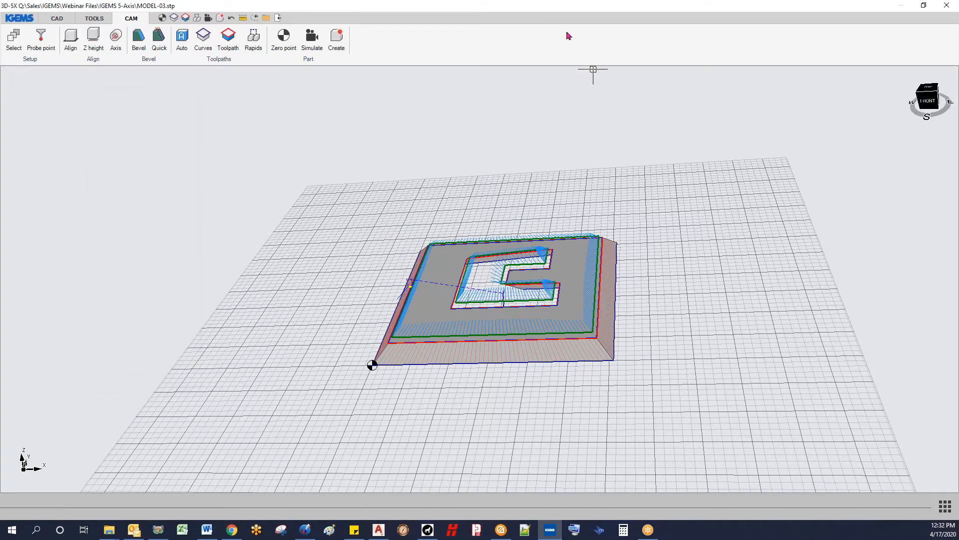
pyautogui.click(336, 37)
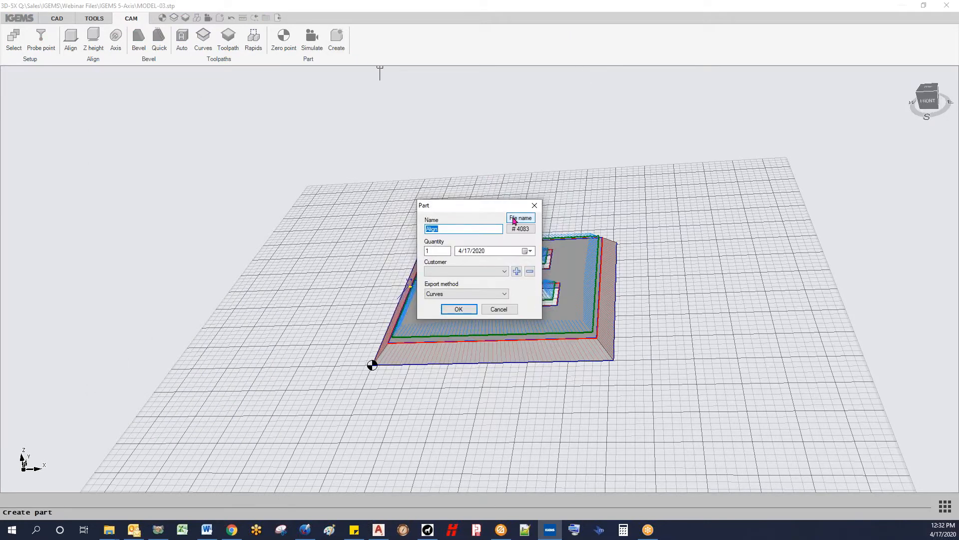
pyautogui.click(458, 309)
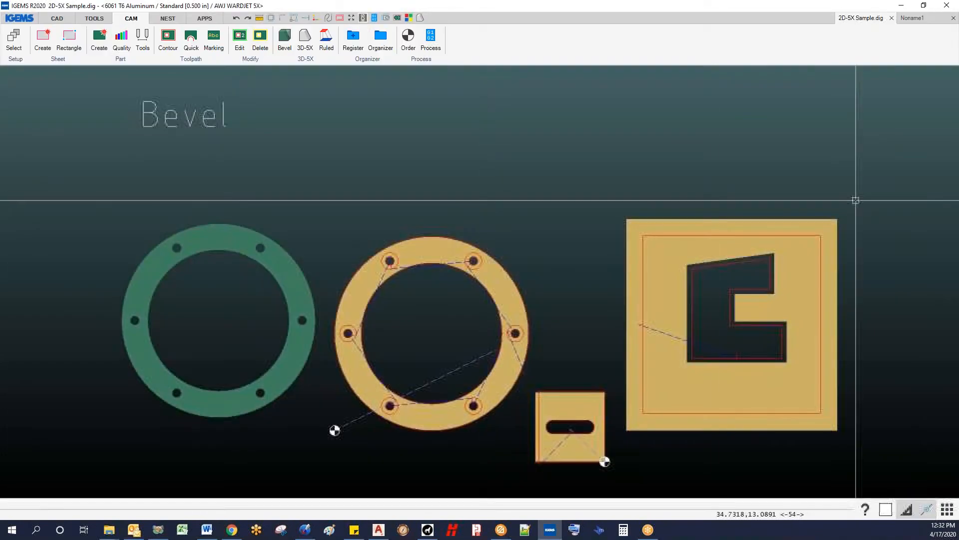
# Reopen the MODEL-03 part in 3D-5X and place its zero point on the upper front-left corner of its bounding box
pyautogui.doubleClick(786, 219)
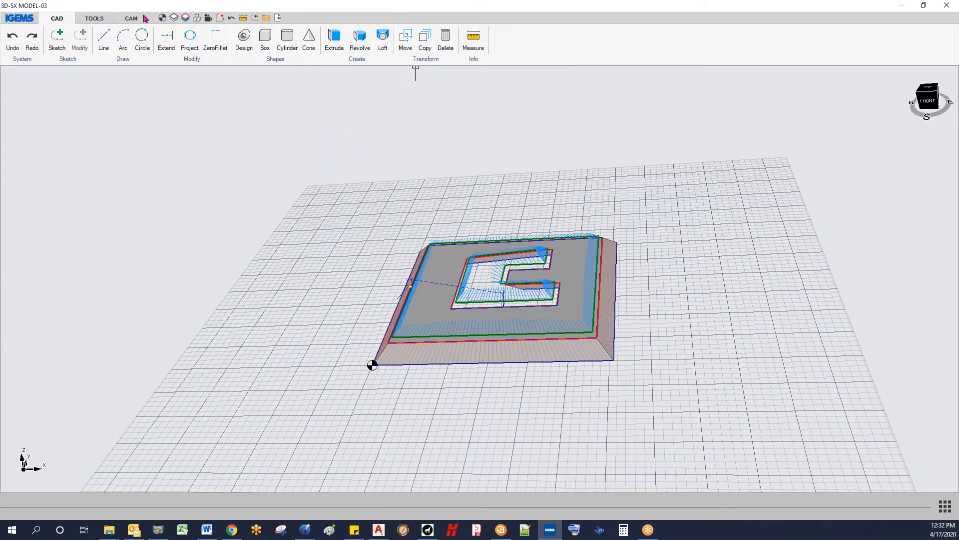
pyautogui.click(144, 18)
pyautogui.click(286, 38)
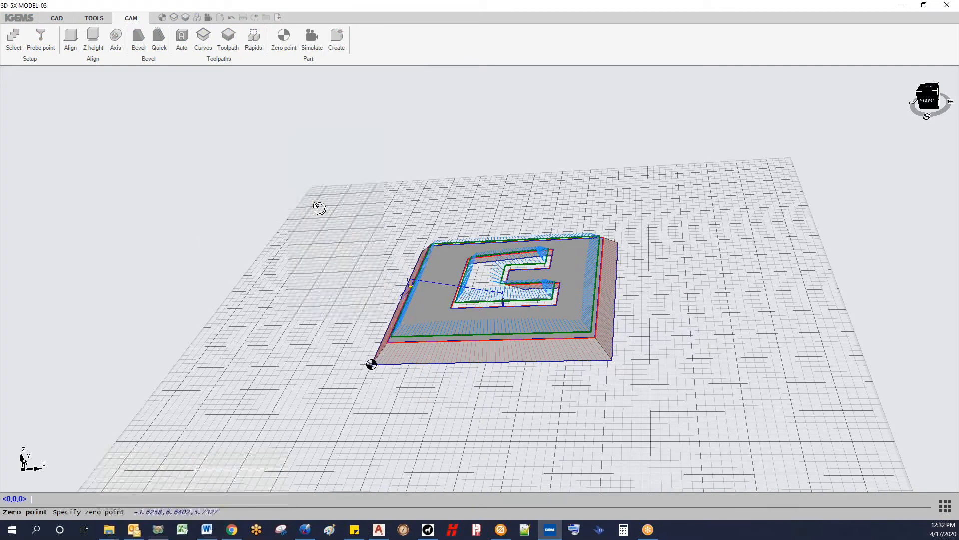
pyautogui.rightClick(319, 207)
pyautogui.click(367, 351)
pyautogui.scroll(5, 380, 380)
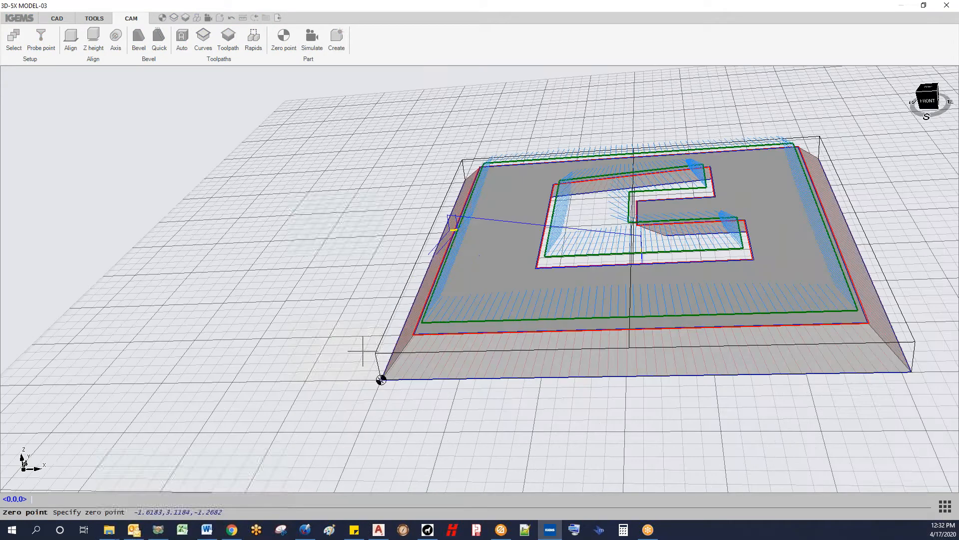
pyautogui.click(377, 354)
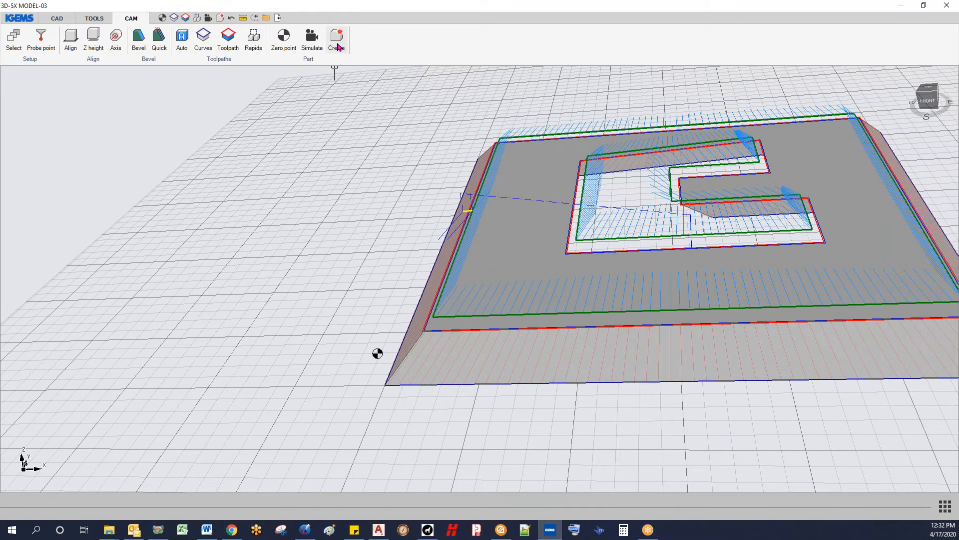
# Create the MODEL-03 part again from the edited 3D model
pyautogui.click(337, 46)
pyautogui.click(502, 246)
pyautogui.click(457, 280)
# Create a cut order for the MODEL-03 part and take its zero point from the part's 3D zero point
pyautogui.click(408, 44)
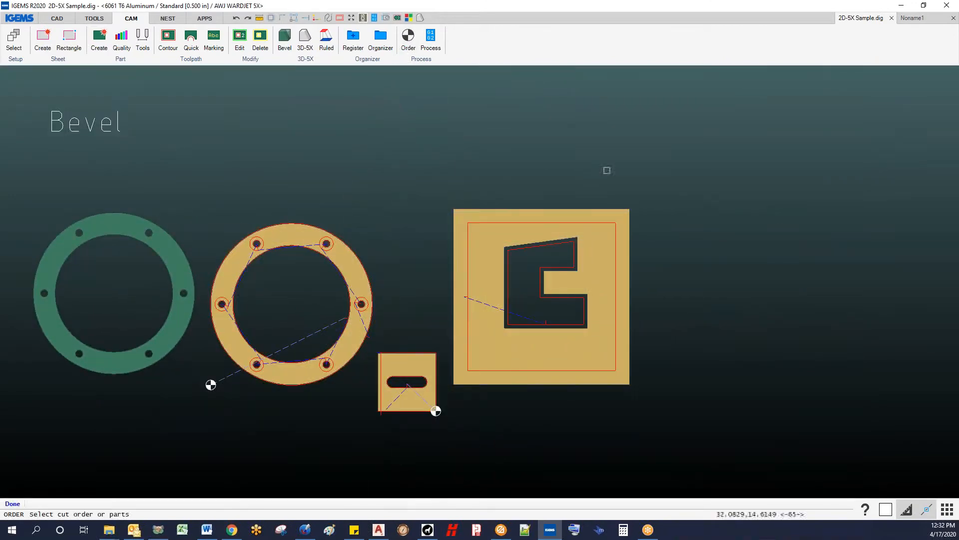
pyautogui.click(526, 259)
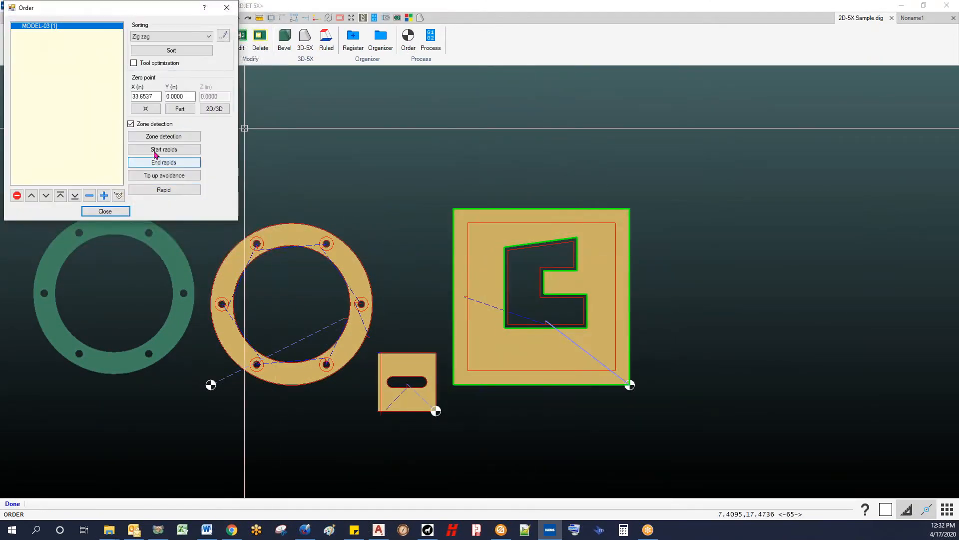
pyautogui.click(180, 108)
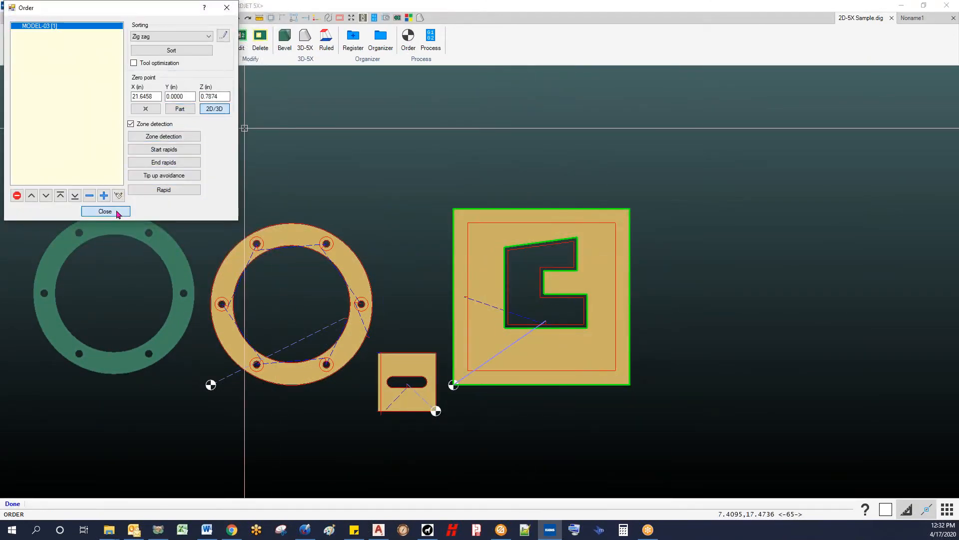
pyautogui.click(113, 211)
# Process the MODEL-03 cut order, view its code and cutting head in the 5-axis simulator, and close the simulator and process window
pyautogui.click(430, 42)
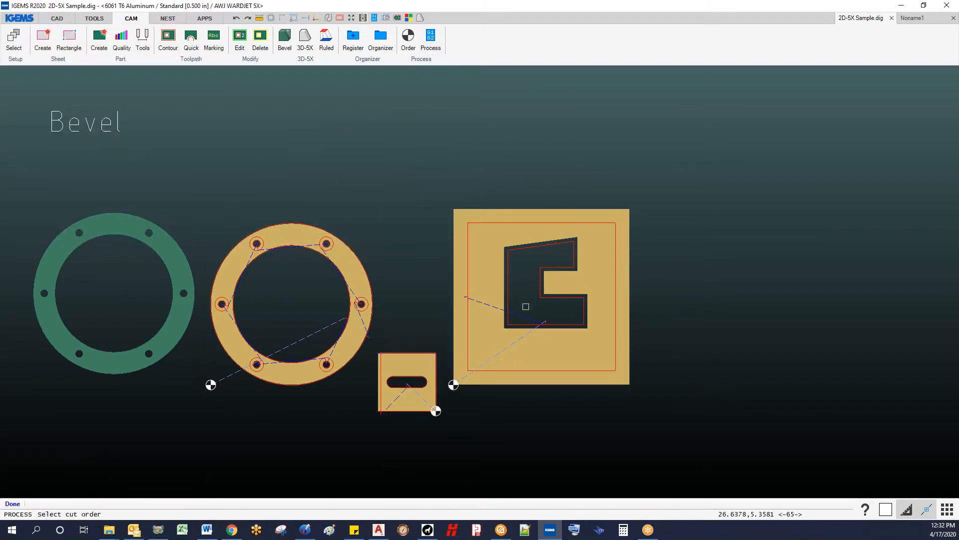
pyautogui.click(515, 339)
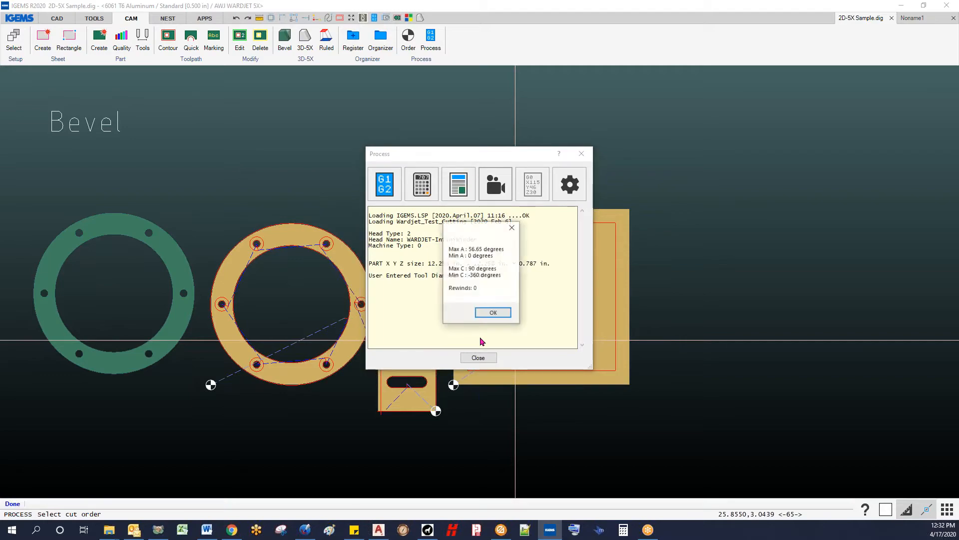
pyautogui.click(492, 314)
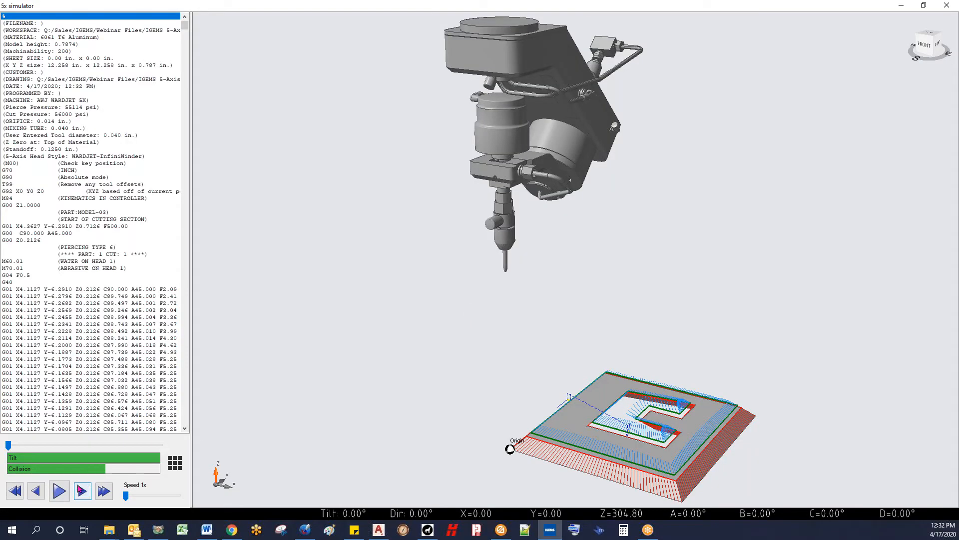
pyautogui.click(945, 6)
pyautogui.click(477, 357)
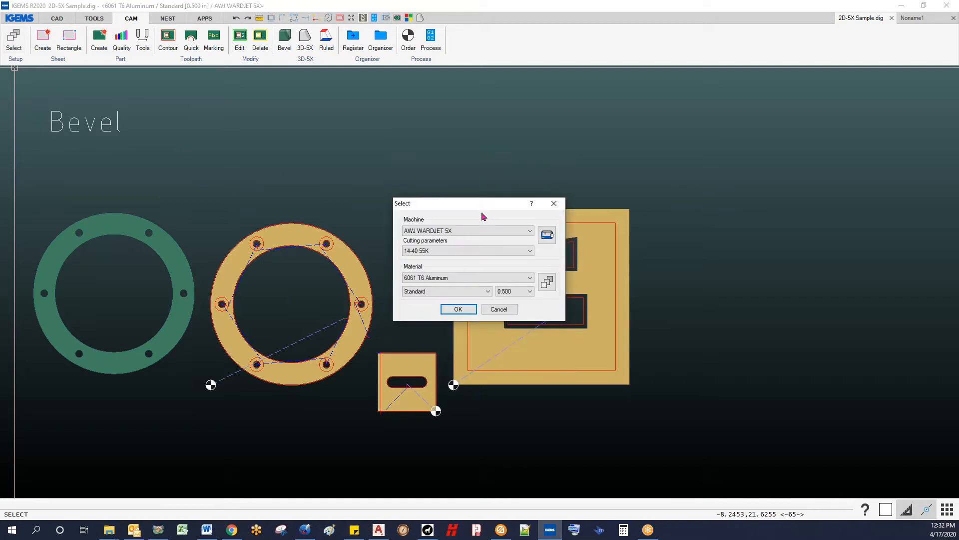
# Switch the machine to WATER-ONLY 5X with material 150 at 1.000 in thickness
pyautogui.click(464, 231)
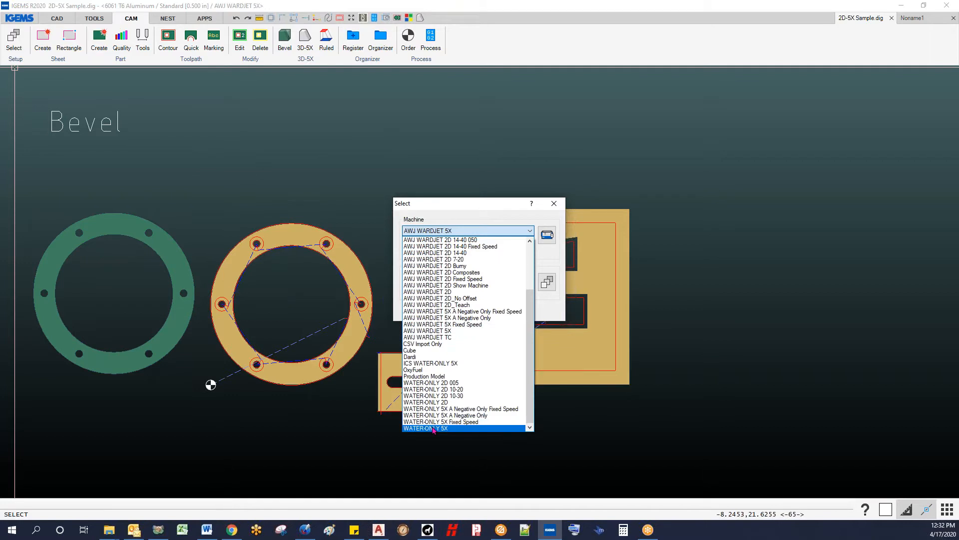
pyautogui.click(479, 424)
pyautogui.click(463, 278)
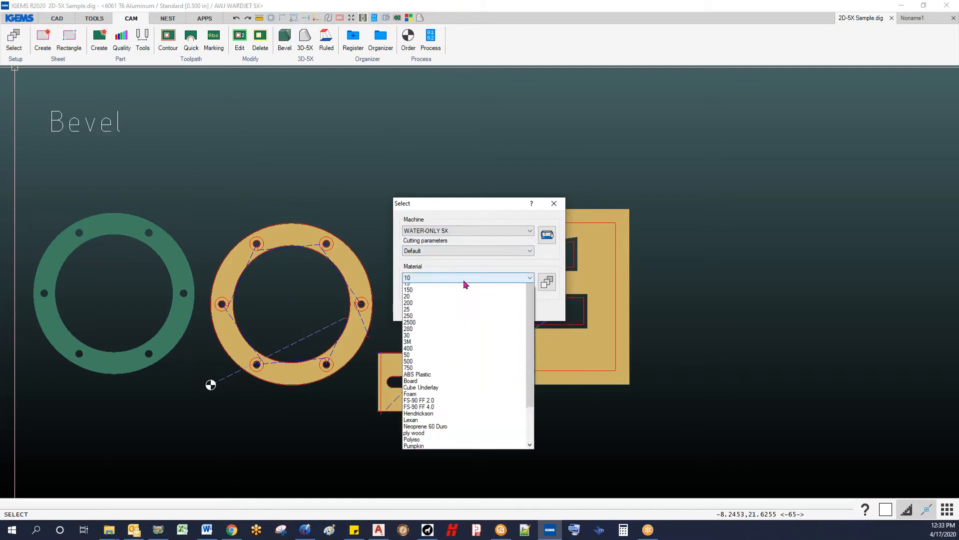
pyautogui.click(458, 318)
pyautogui.click(456, 309)
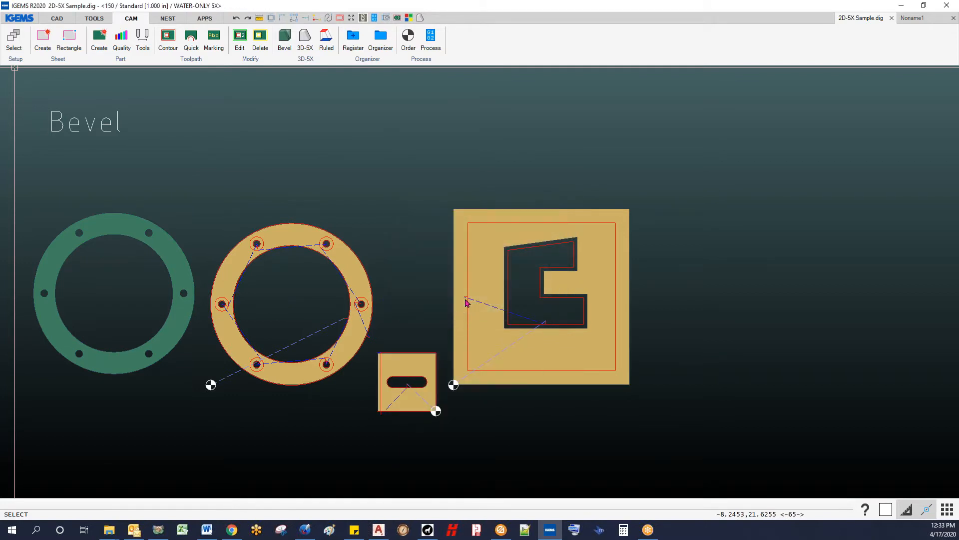
# Process the MODEL-03 cut order for the water-only machine and load its program in the 5-axis simulator
pyautogui.click(408, 40)
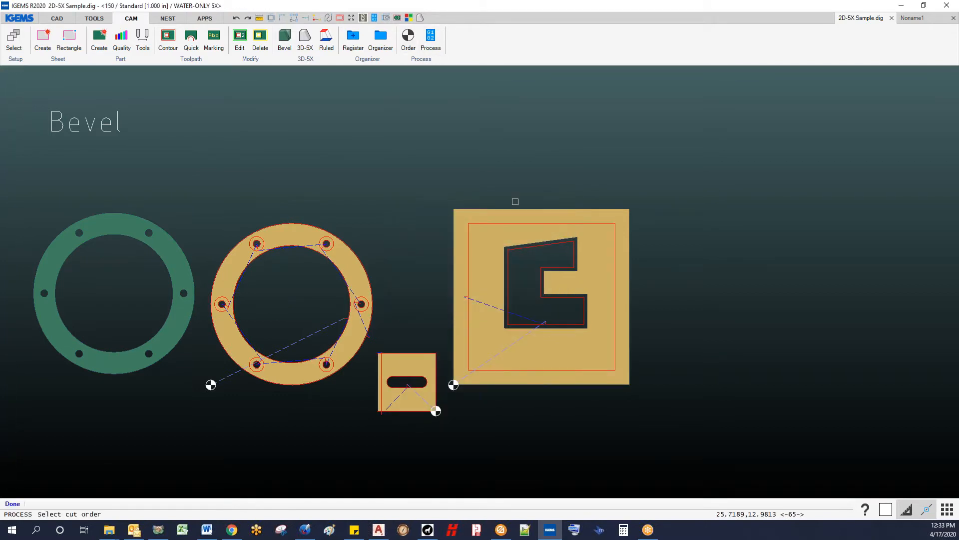
pyautogui.click(513, 344)
pyautogui.click(495, 185)
pyautogui.click(508, 202)
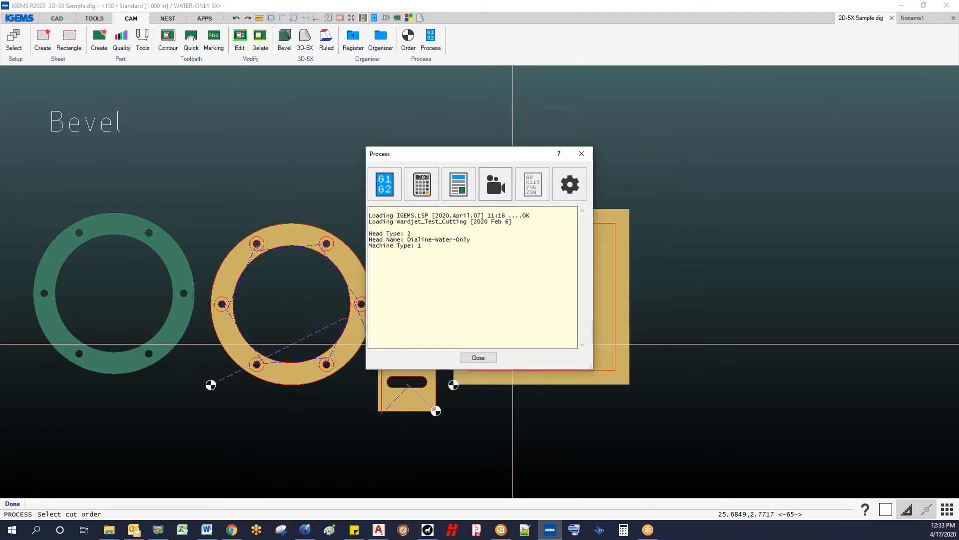
pyautogui.click(465, 285)
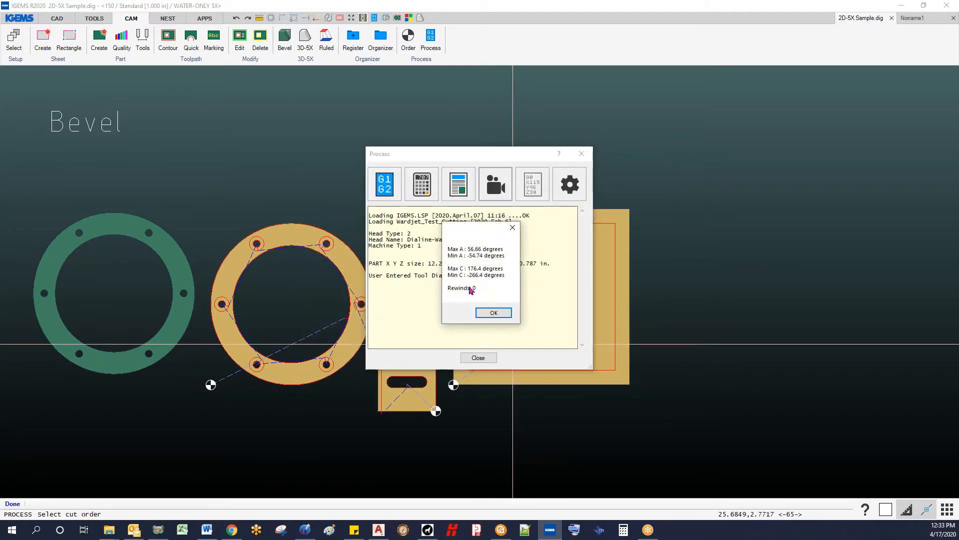
pyautogui.click(492, 314)
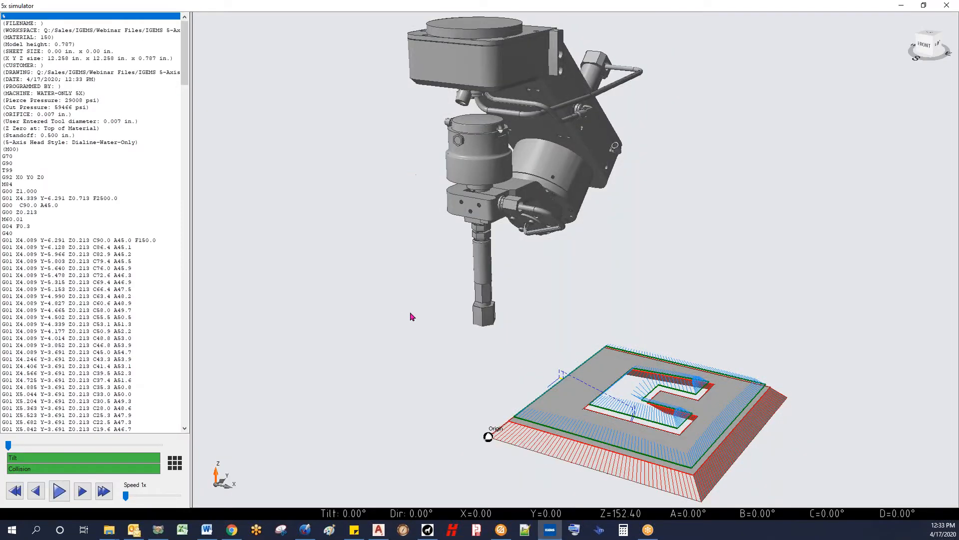
# Run the water-only cutting simulation, raising the speed to 5x and then 10x, and close the simulator and process window
pyautogui.click(59, 491)
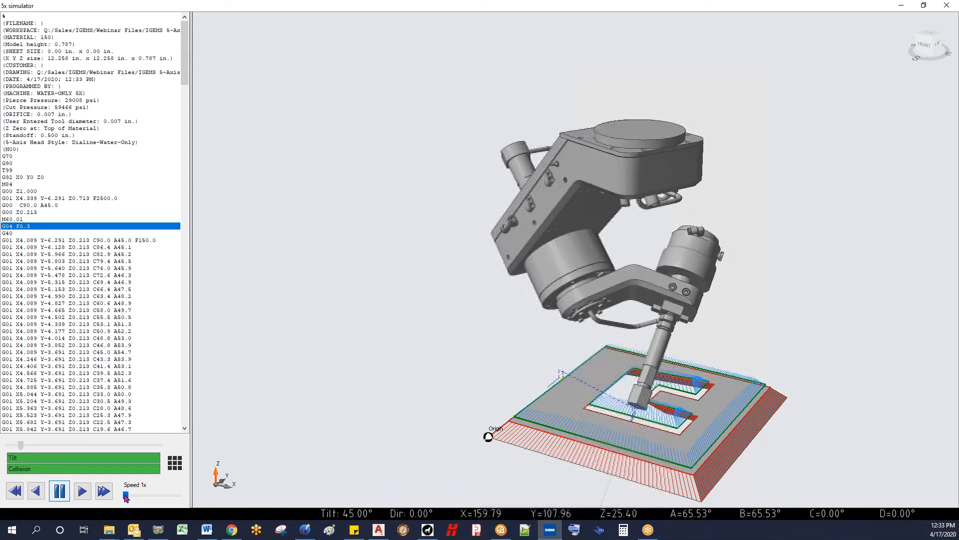
pyautogui.click(153, 497)
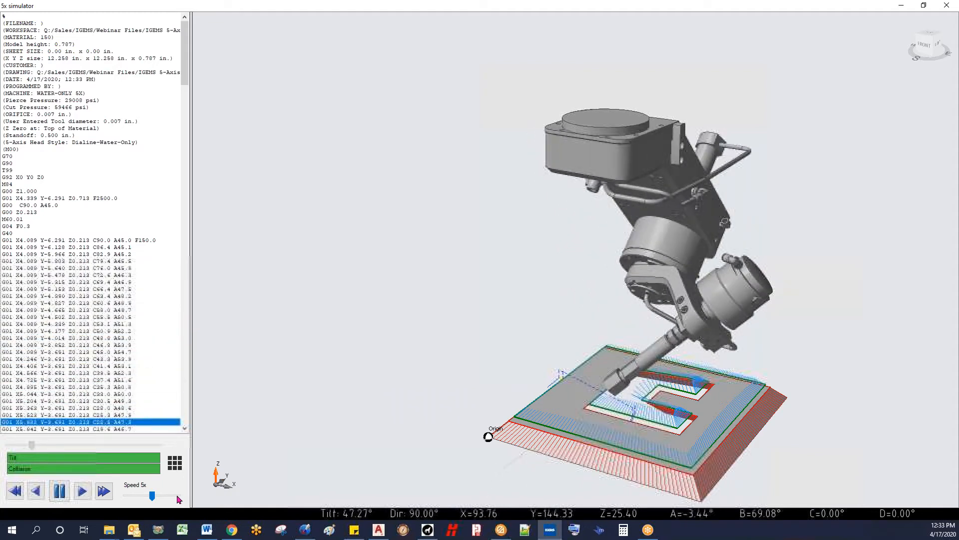
pyautogui.click(178, 496)
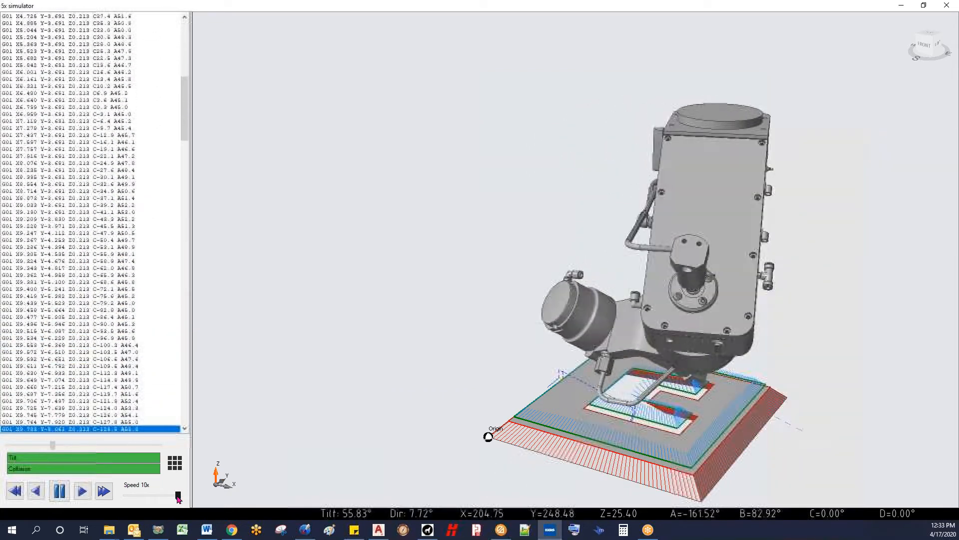
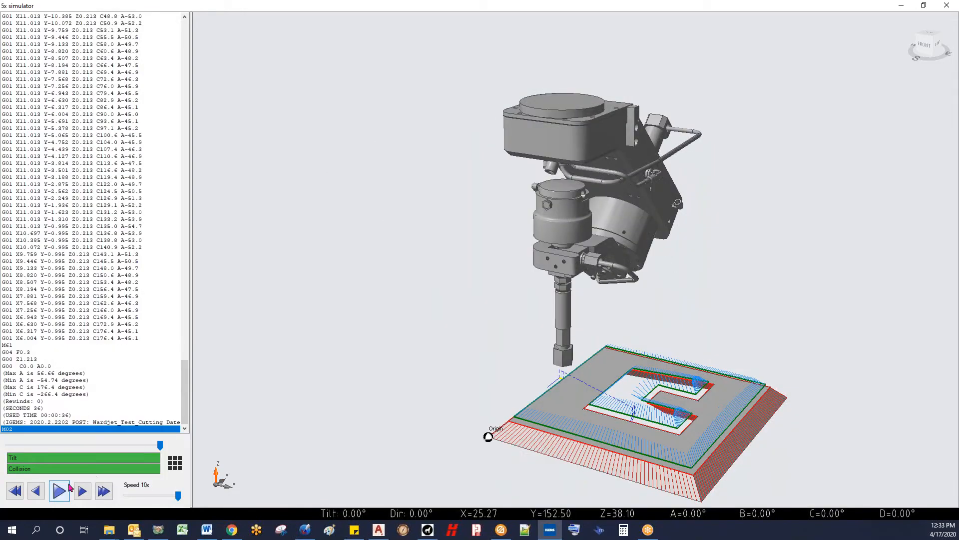
pyautogui.click(946, 7)
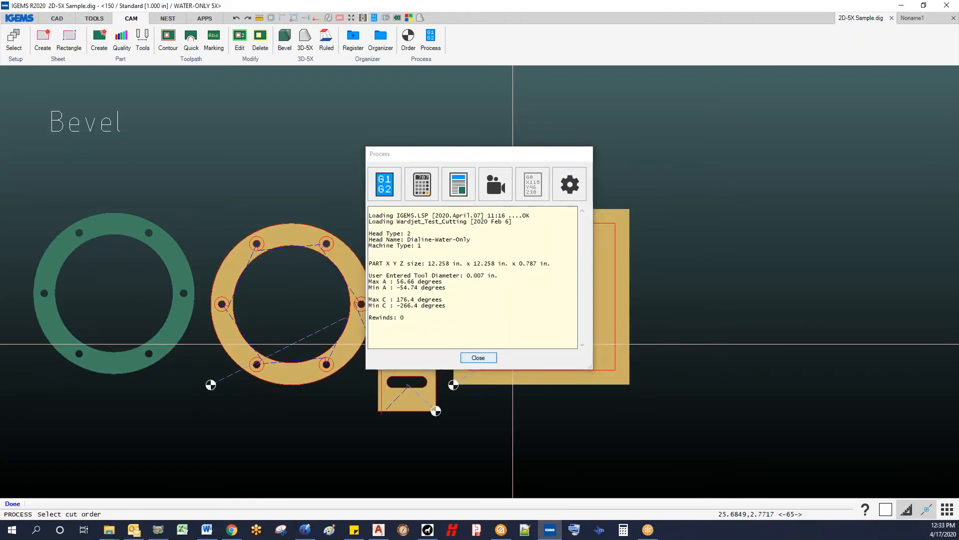
pyautogui.click(478, 358)
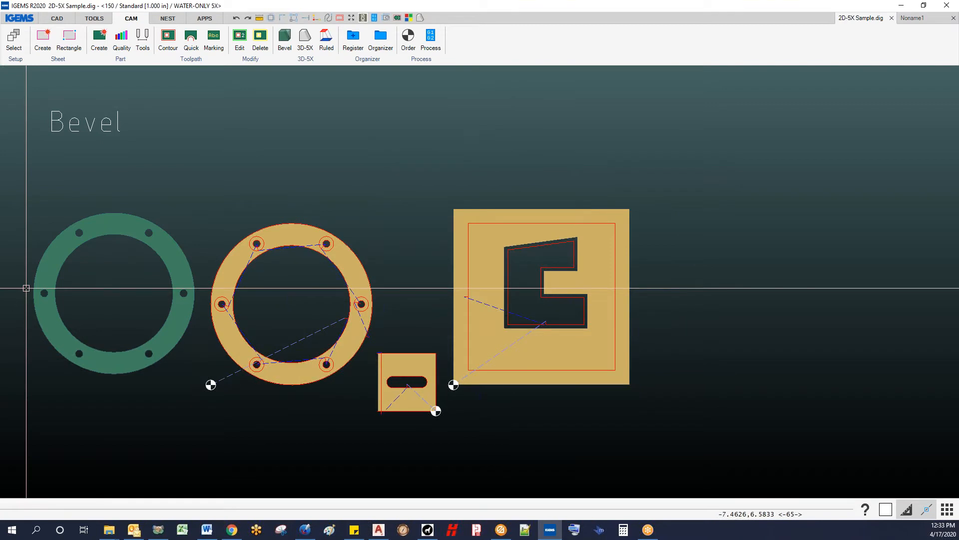
# Open the MODEL-03 part in its 3D model and examine the lead-in of the outer toolpath
pyautogui.click(629, 332)
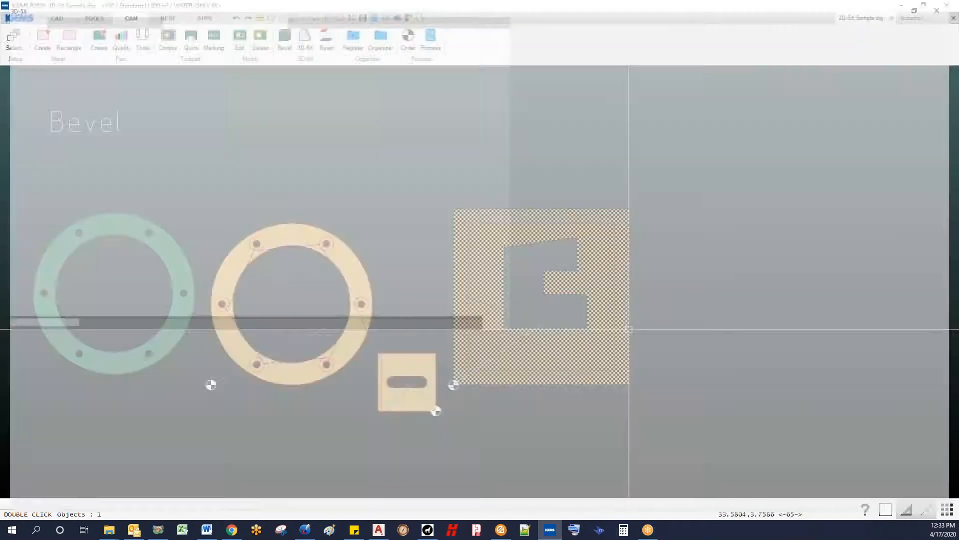
pyautogui.scroll(10, 471, 210)
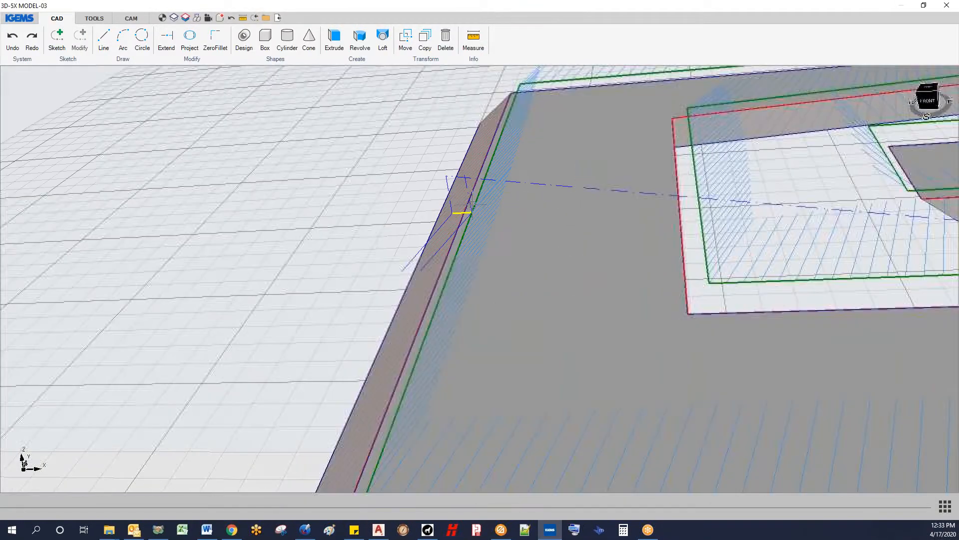
pyautogui.scroll(-8, 477, 229)
pyautogui.moveTo(476, 231); pyautogui.dragTo(419, 403, button='middle')
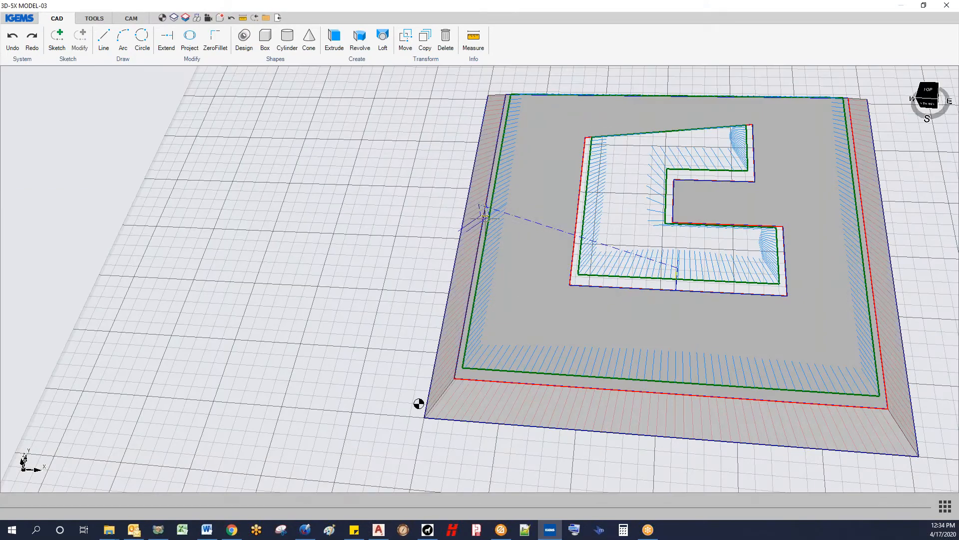
pyautogui.scroll(6, 485, 214)
pyautogui.scroll(-6, 536, 268)
pyautogui.moveTo(542, 276); pyautogui.dragTo(428, 271, button='middle')
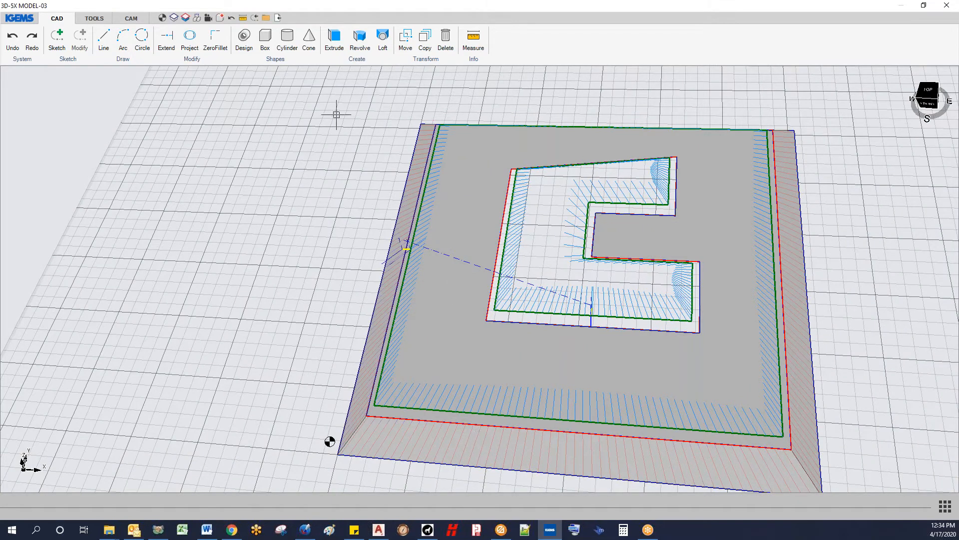
# Open the toolpath settings, select the outer toolpath Auto2 and hide the other toolpath
pyautogui.click(134, 20)
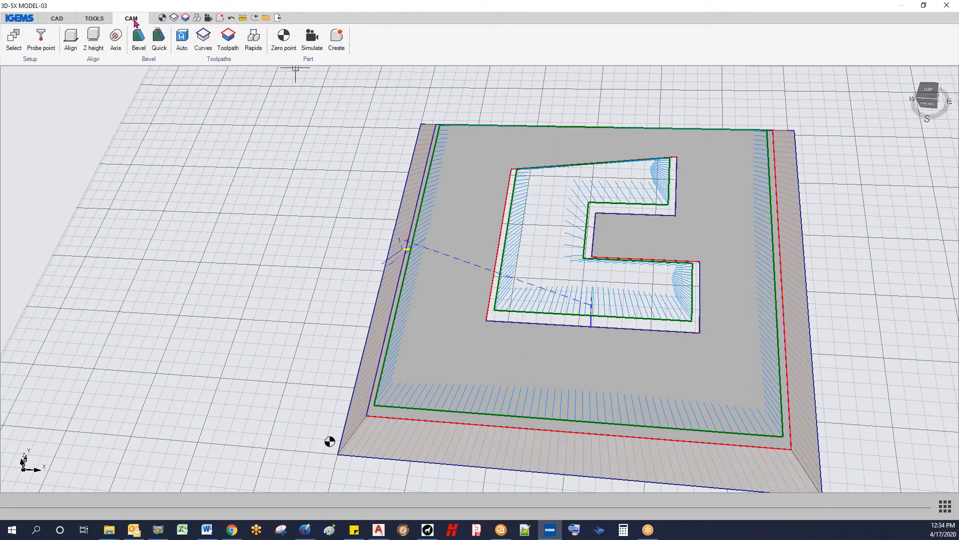
pyautogui.click(227, 40)
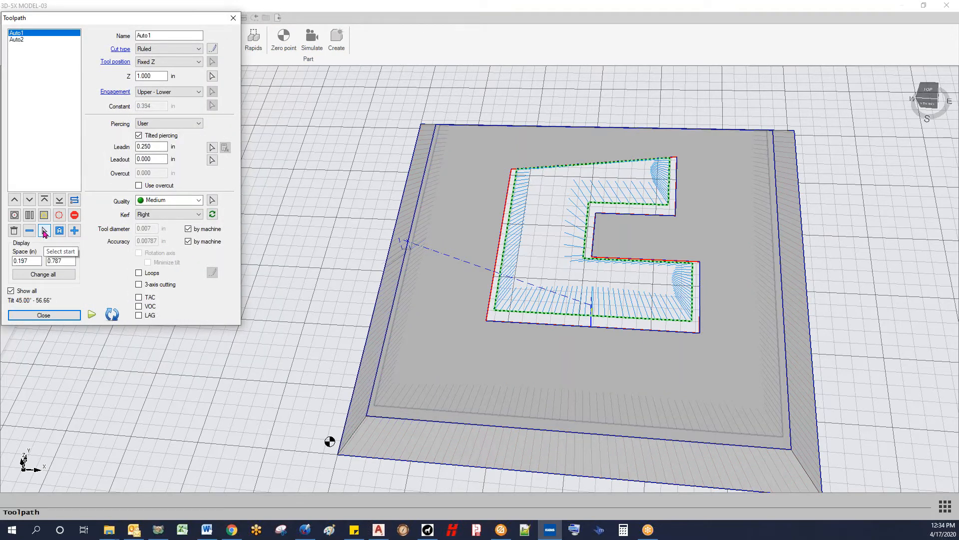
pyautogui.click(20, 40)
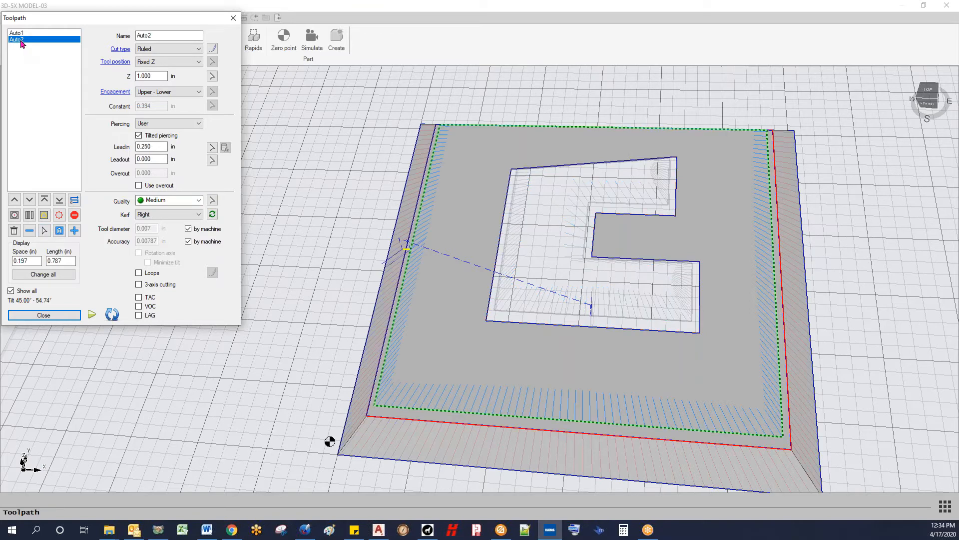
pyautogui.click(11, 291)
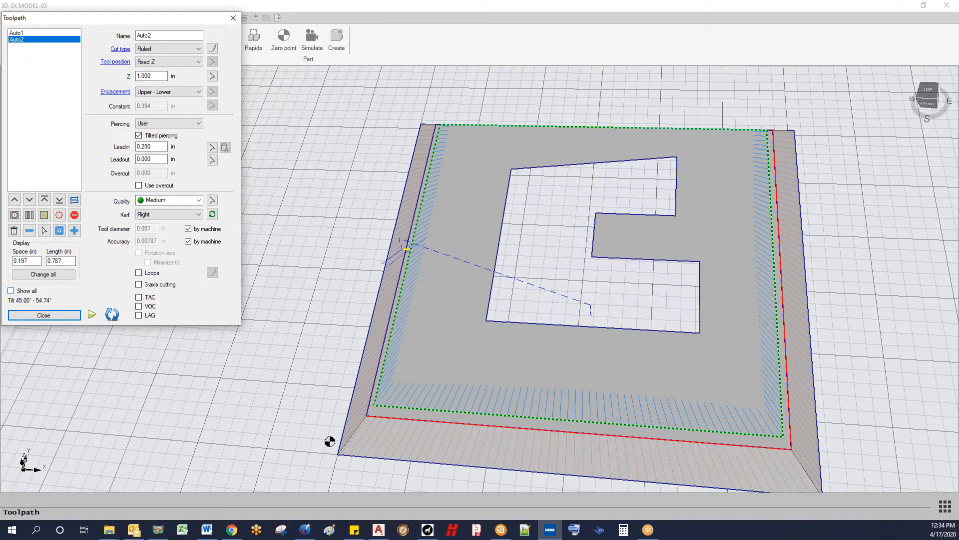
# Move Auto2's start point to the outer contour's corner nearest the zero point, place its lead-in and lead-out there, and close the toolpath settings
pyautogui.click(44, 231)
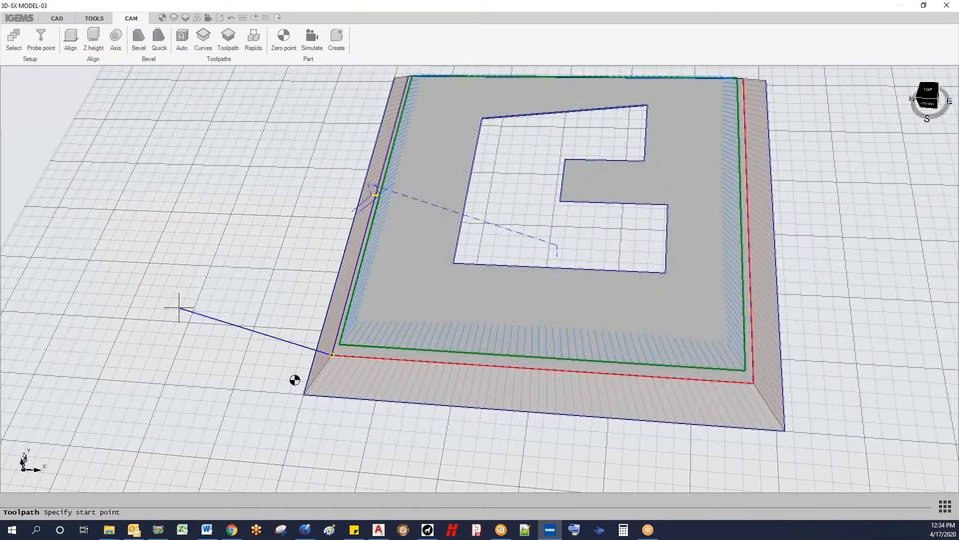
pyautogui.click(250, 405)
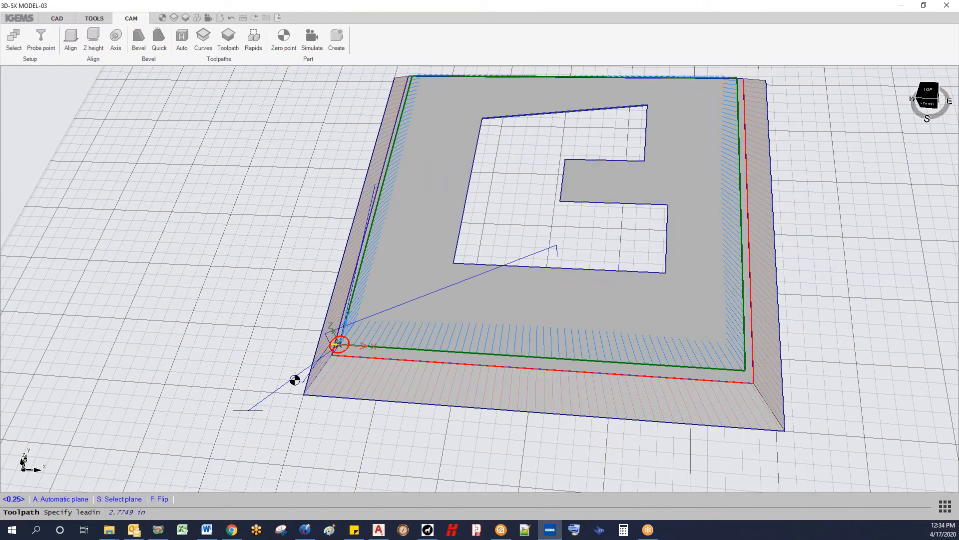
pyautogui.scroll(3, 327, 375)
pyautogui.click(345, 350)
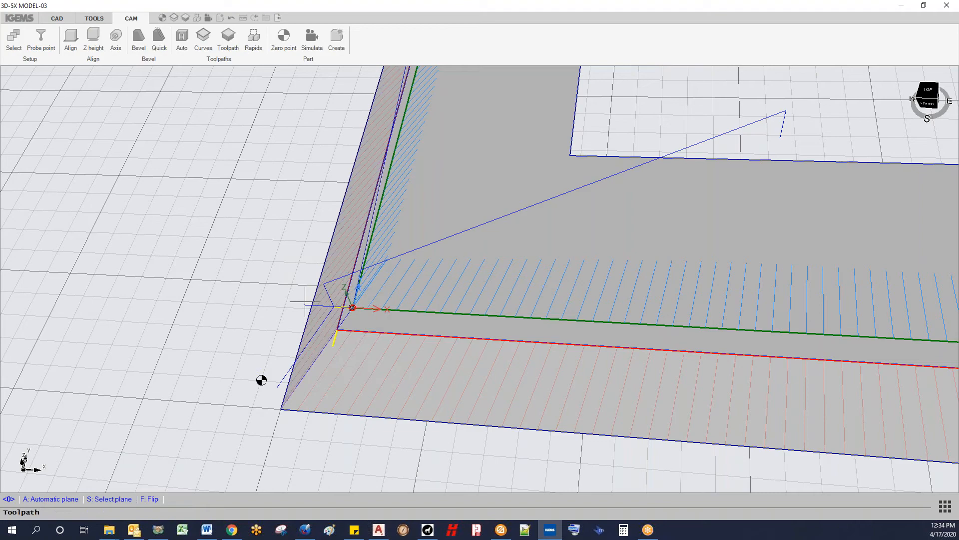
pyautogui.click(305, 302)
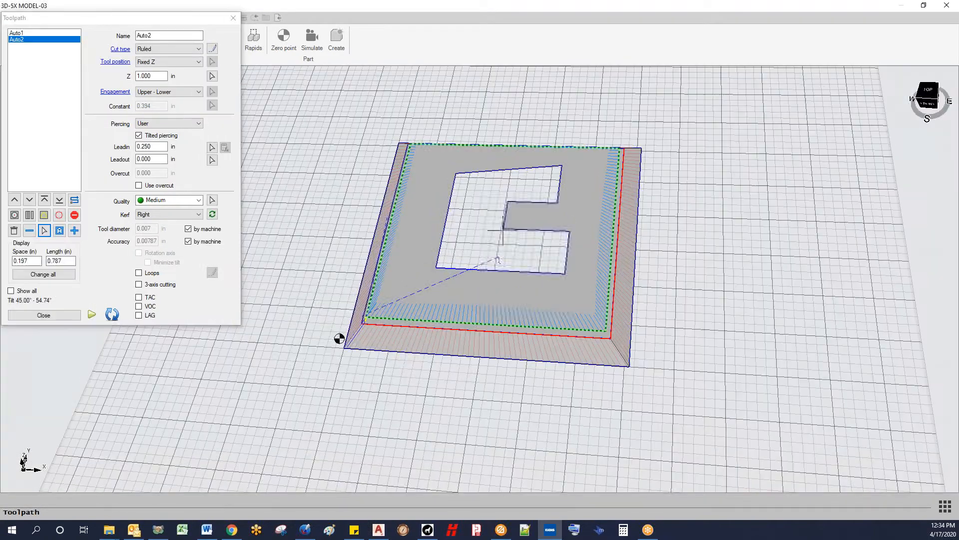
pyautogui.scroll(2, 499, 229)
pyautogui.scroll(-3, 494, 210)
pyautogui.scroll(3, 503, 231)
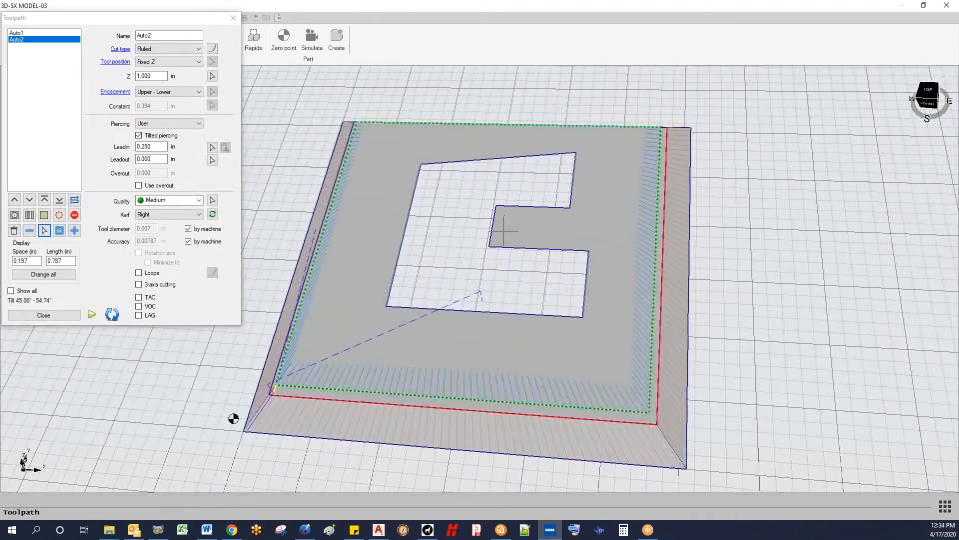
pyautogui.scroll(-3, 504, 231)
pyautogui.keyDown('shift'); pyautogui.moveTo(501, 232); pyautogui.dragTo(511, 188, button='middle'); pyautogui.keyUp('shift')
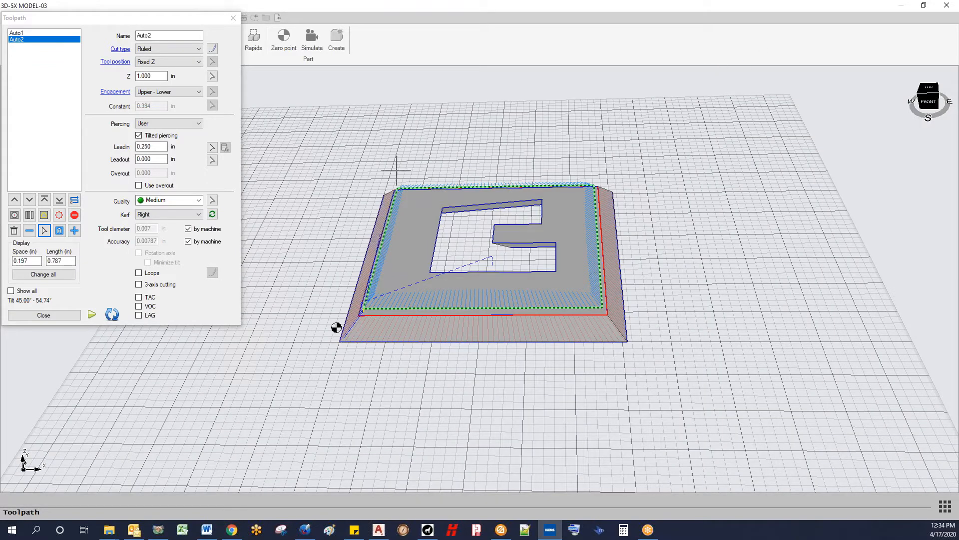
pyautogui.click(54, 316)
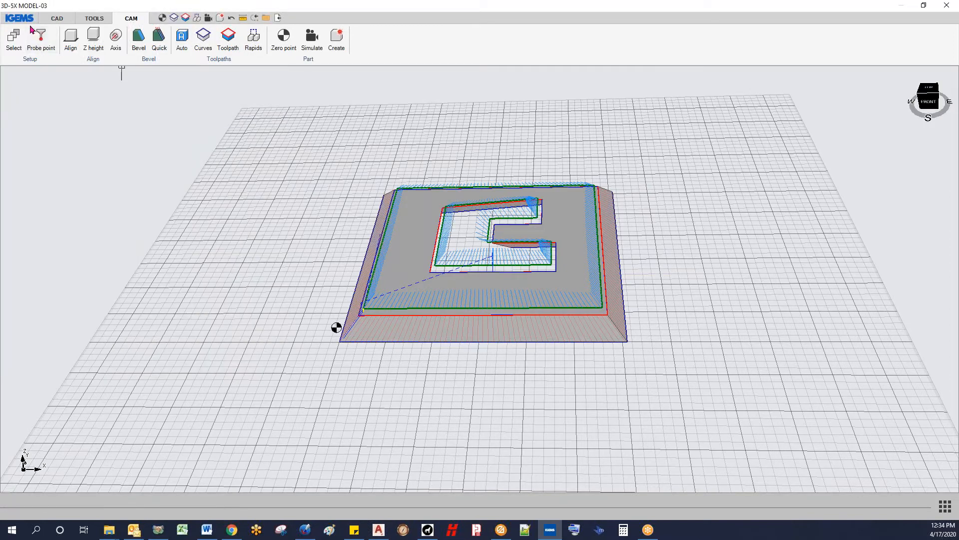
# Update the existing MODEL-03 part from the 3D model and inspect its corner lead-in in the drawing
pyautogui.click(337, 40)
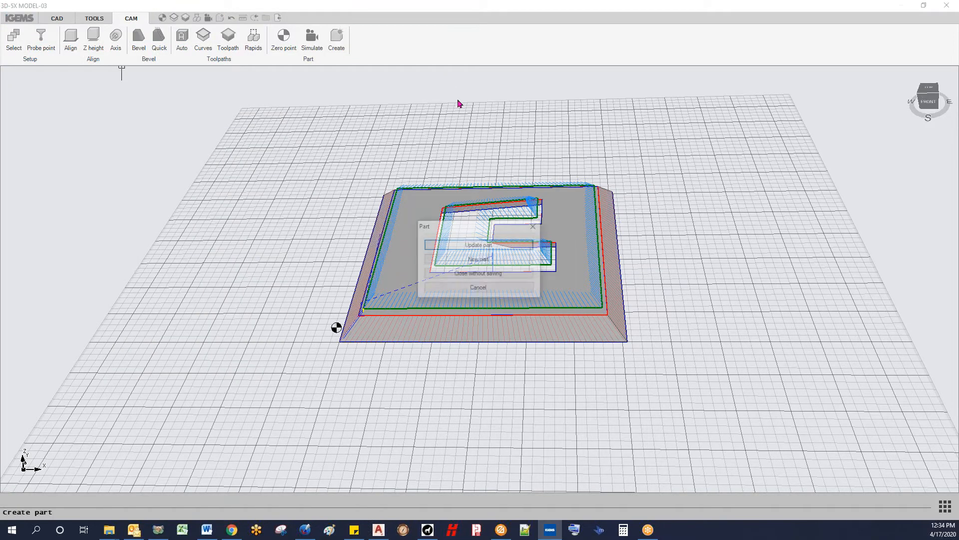
pyautogui.click(428, 245)
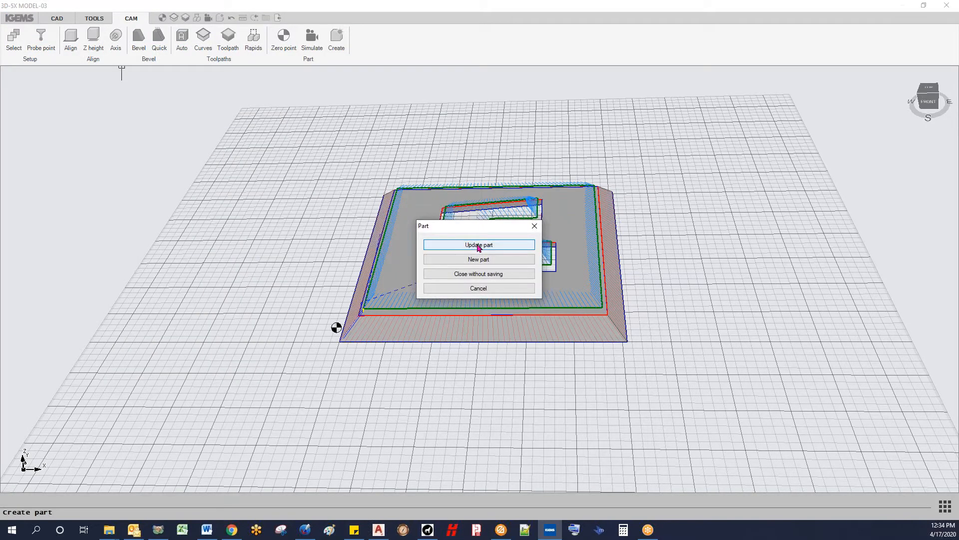
pyautogui.click(461, 280)
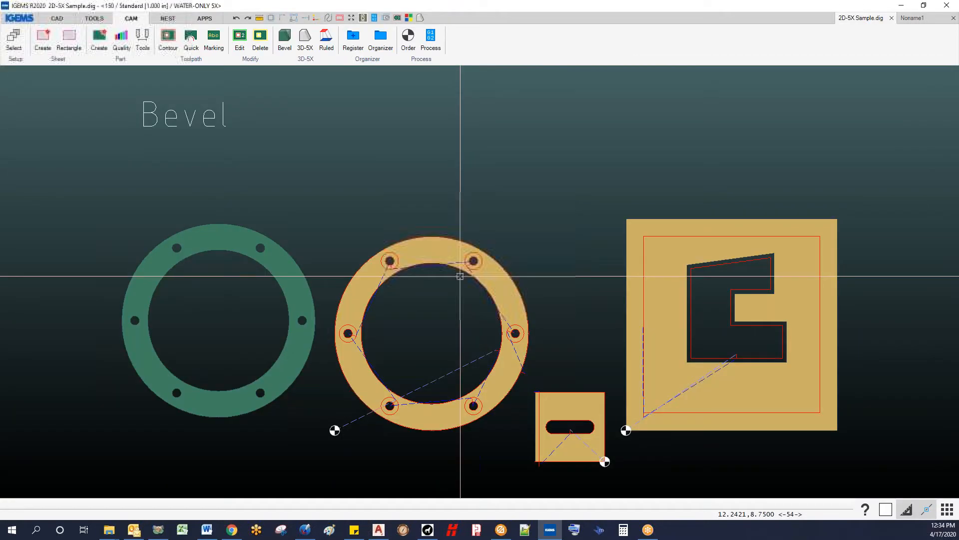
pyautogui.moveTo(628, 428); pyautogui.dragTo(456, 385, button='middle')
pyautogui.scroll(3, 456, 385)
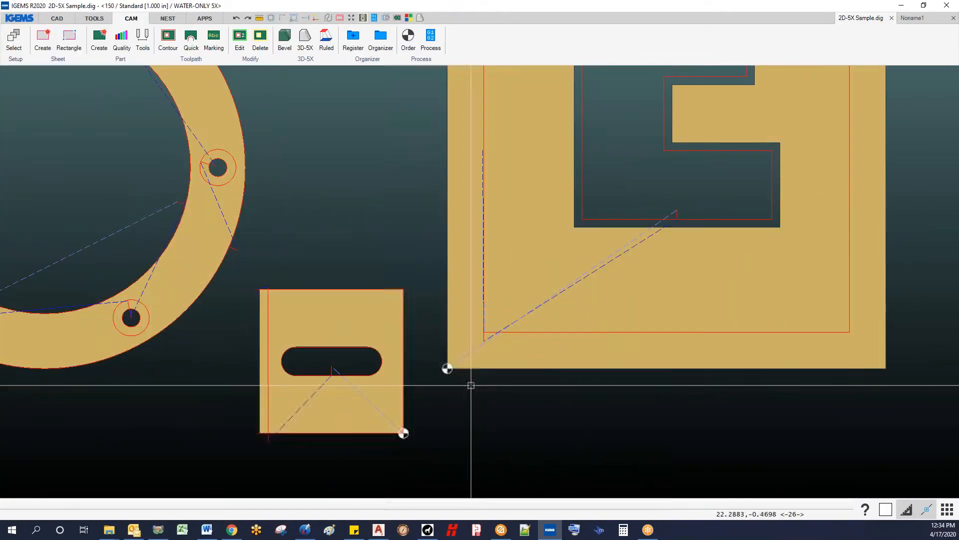
pyautogui.scroll(5, 472, 390)
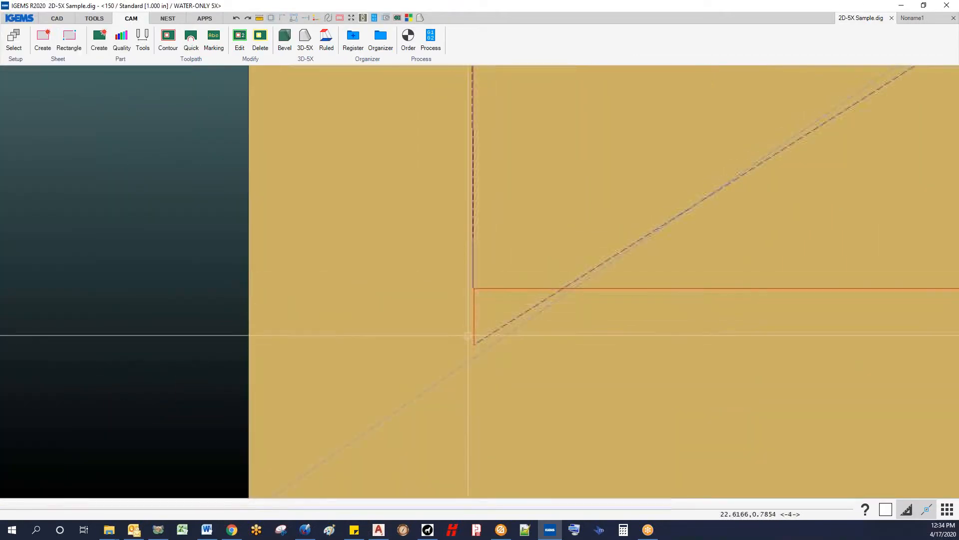
pyautogui.scroll(-5, 472, 337)
pyautogui.moveTo(474, 341); pyautogui.dragTo(415, 317, button='middle')
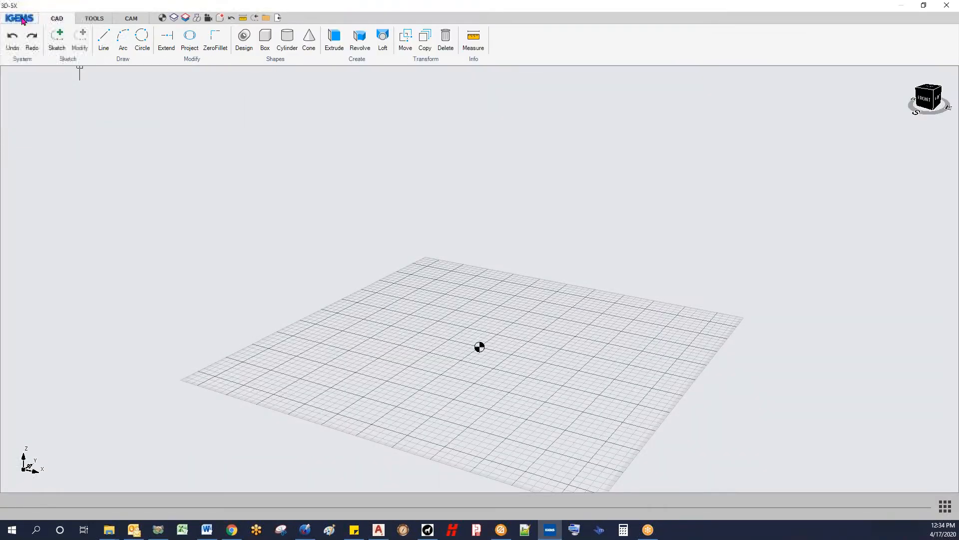
# Open MODEL-24.stp in the empty 3D-5X workspace and view the curved plate from the front and from above
pyautogui.click(20, 18)
pyautogui.click(33, 52)
pyautogui.click(205, 115)
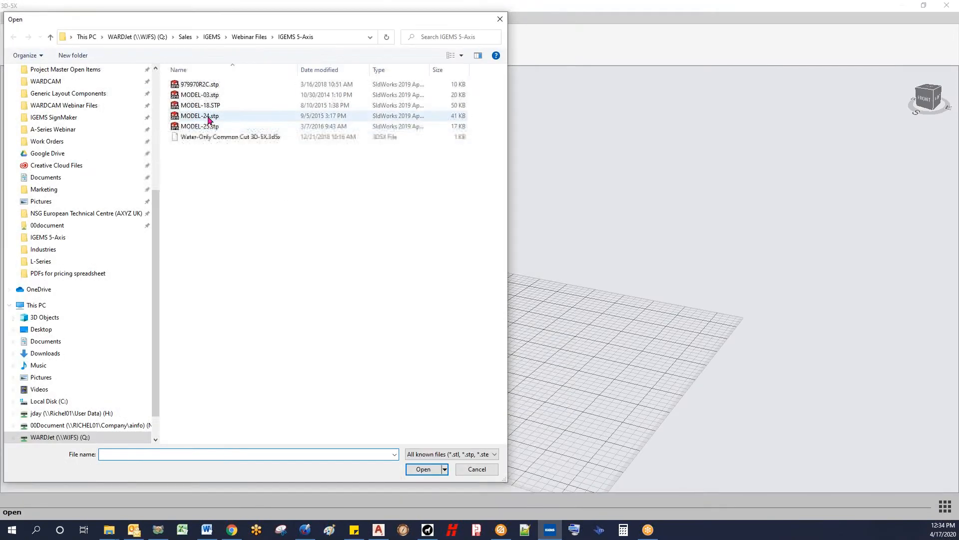
pyautogui.click(428, 470)
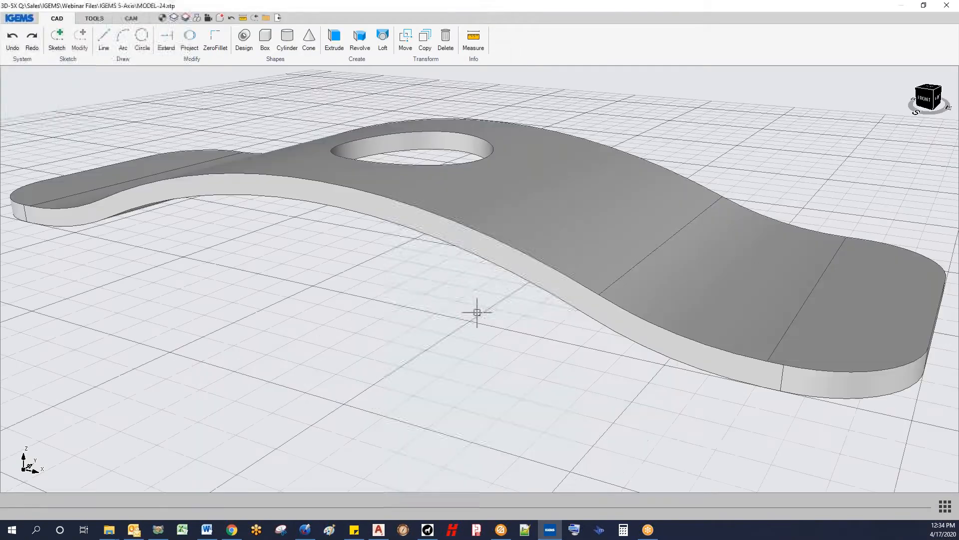
pyautogui.scroll(-5, 474, 304)
pyautogui.moveTo(338, 302)
pyautogui.mouseDown(button='middle')
pyautogui.moveTo(353, 313)
pyautogui.moveTo(420, 309)
pyautogui.moveTo(480, 268)
pyautogui.moveTo(398, 268)
pyautogui.moveTo(374, 322)
pyautogui.moveTo(512, 375)
pyautogui.moveTo(505, 366)
pyautogui.moveTo(631, 312)
pyautogui.moveTo(559, 227)
pyautogui.moveTo(510, 300)
pyautogui.moveTo(431, 247)
pyautogui.moveTo(412, 251)
pyautogui.moveTo(439, 161)
pyautogui.moveTo(574, 307)
pyautogui.mouseUp(button='middle')
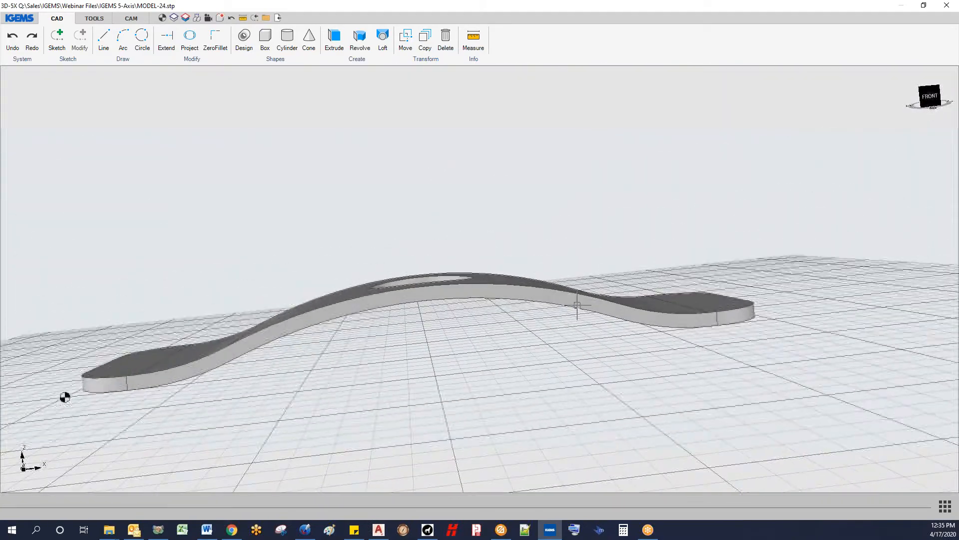
pyautogui.moveTo(409, 280); pyautogui.dragTo(86, 86, button='middle')
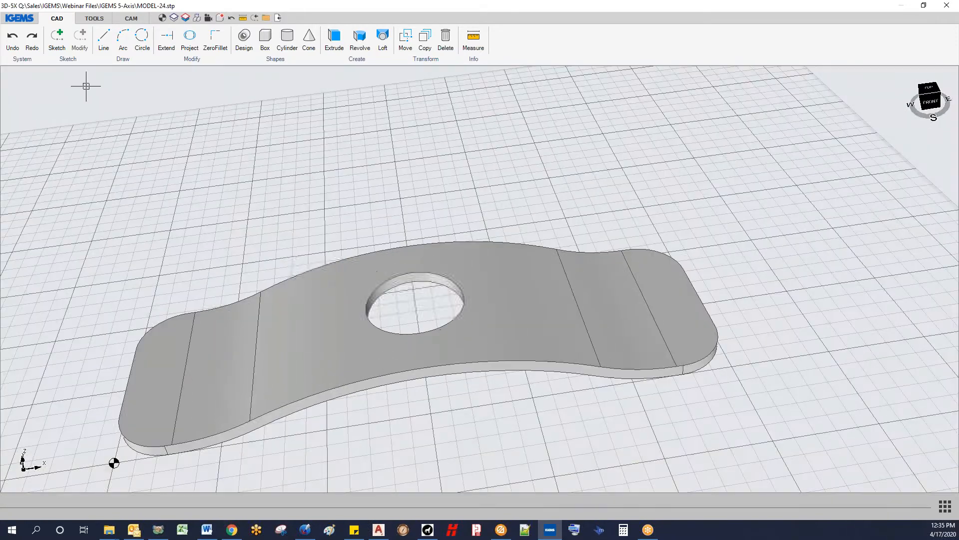
# Try automatic toolpath creation on the curved plate and undo the generated toolpaths
pyautogui.click(131, 19)
pyautogui.click(182, 39)
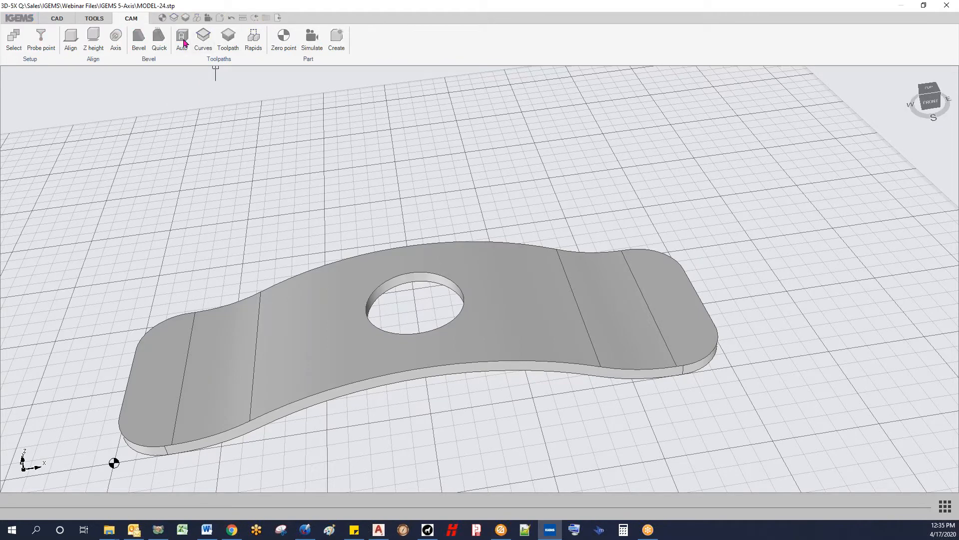
pyautogui.click(458, 323)
pyautogui.scroll(-2, 186, 411)
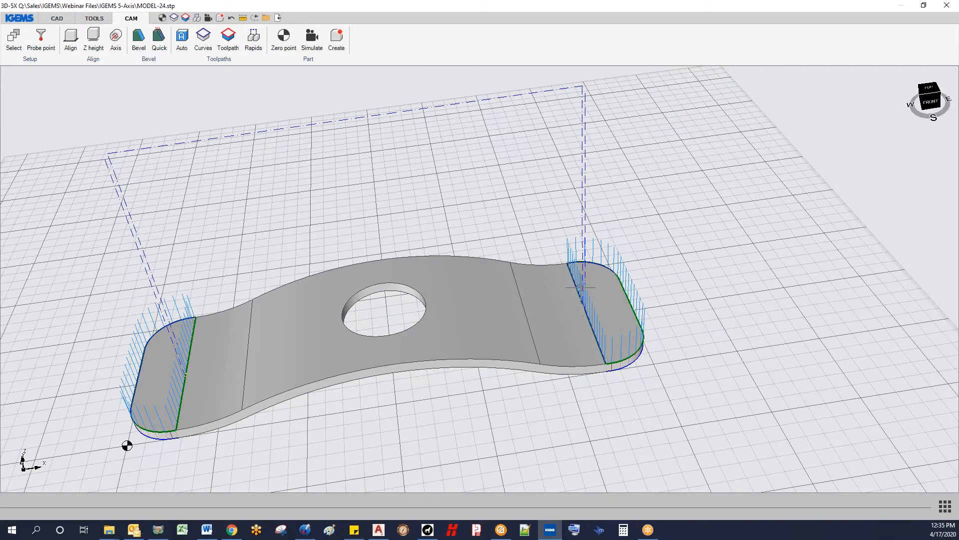
pyautogui.click(232, 19)
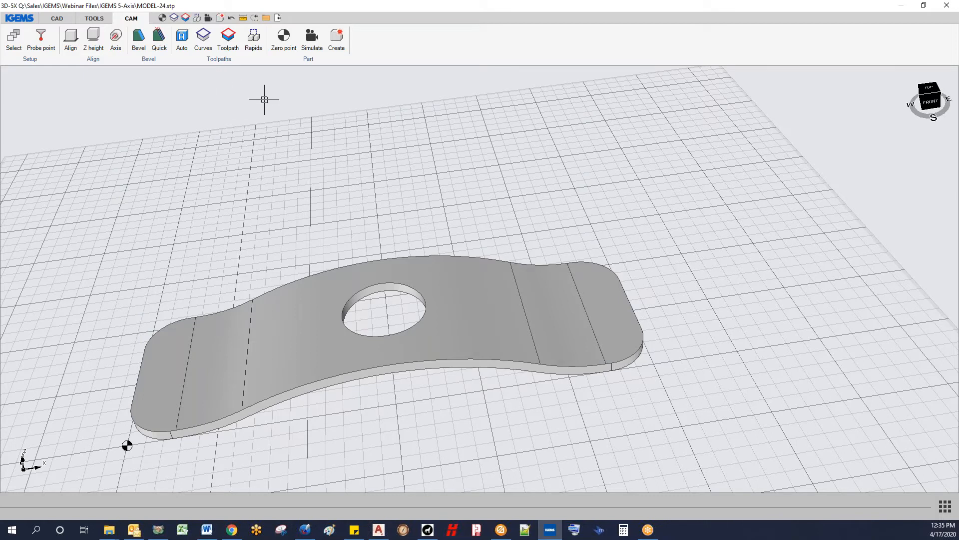
# Start creating curves from surfaces and pick the plate's upper faces from one end to the other
pyautogui.click(204, 40)
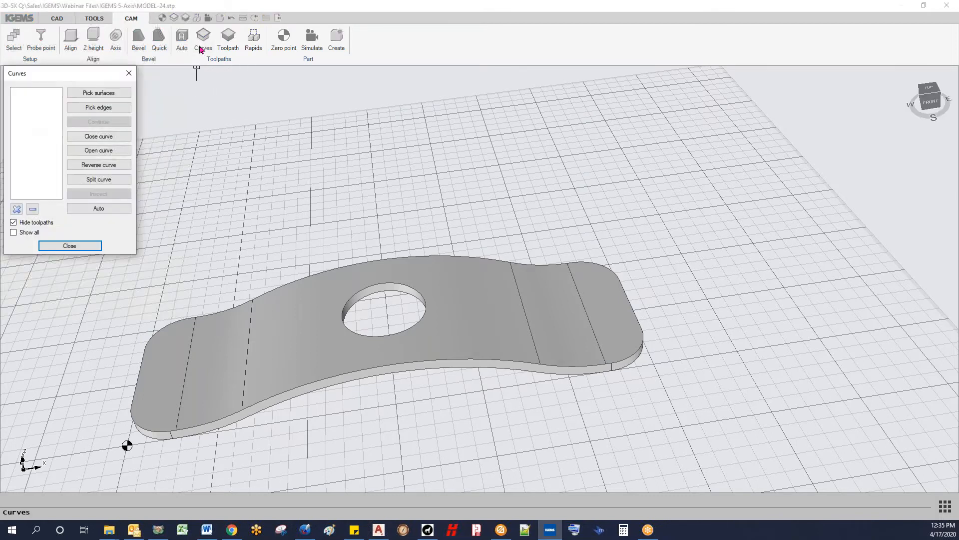
pyautogui.click(99, 93)
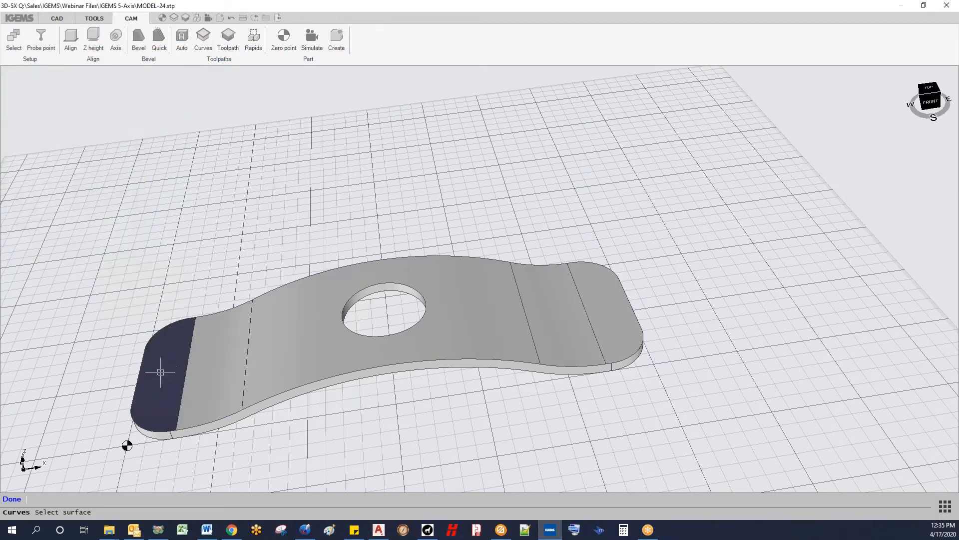
pyautogui.click(159, 373)
pyautogui.click(205, 368)
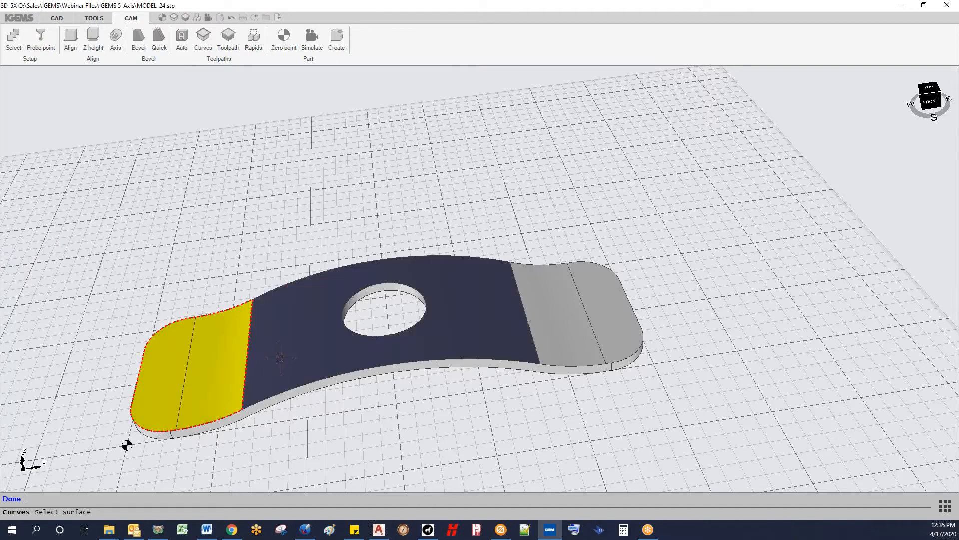
pyautogui.click(482, 352)
pyautogui.click(562, 343)
# Add the plate's underside faces to the surface selection and finish creating the curves
pyautogui.moveTo(578, 379); pyautogui.dragTo(491, 145, button='right')
pyautogui.click(490, 146)
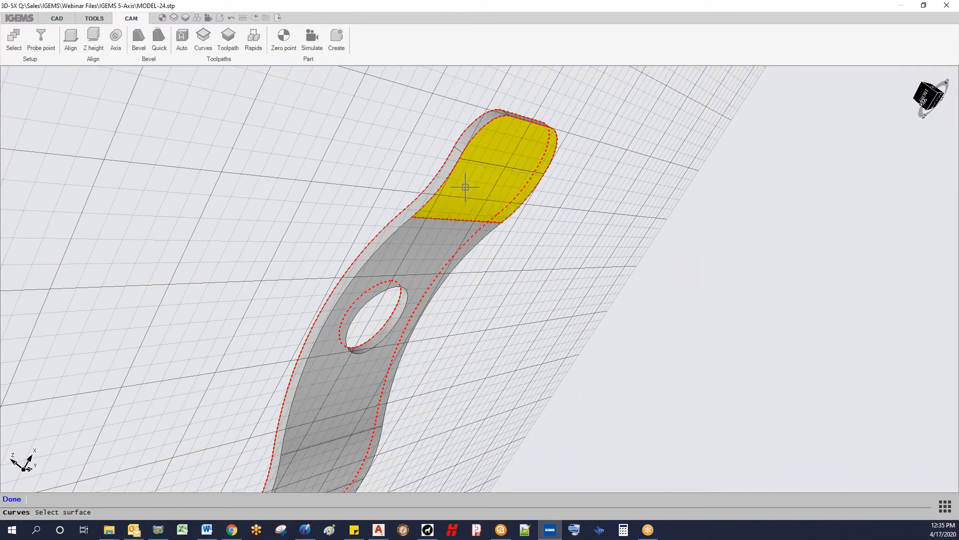
pyautogui.click(407, 242)
pyautogui.moveTo(376, 319); pyautogui.dragTo(553, 442, button='right')
pyautogui.click(331, 364)
pyautogui.click(322, 417)
pyautogui.press('Return')
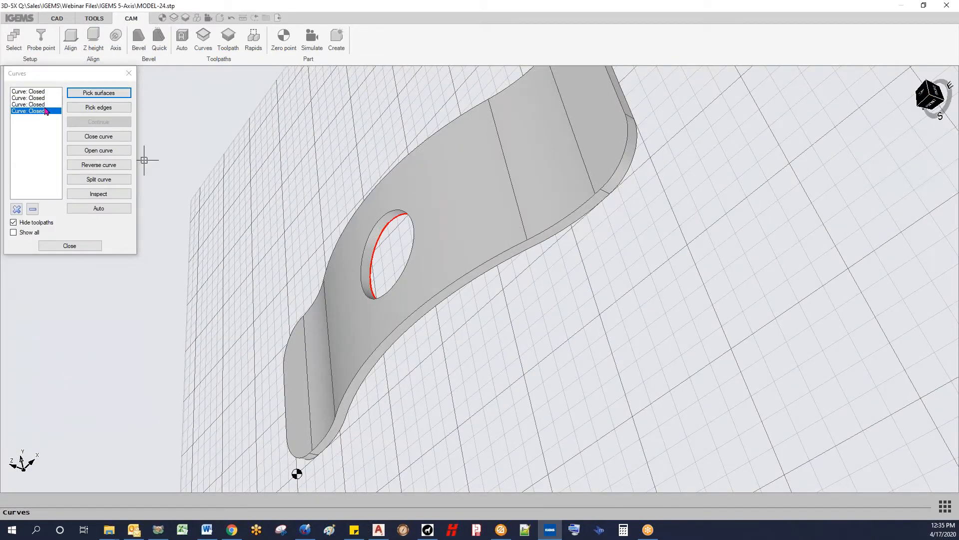
# Highlight the first closed curve in the curve list, check it on the plate in an isometric view, and close the list
pyautogui.click(38, 92)
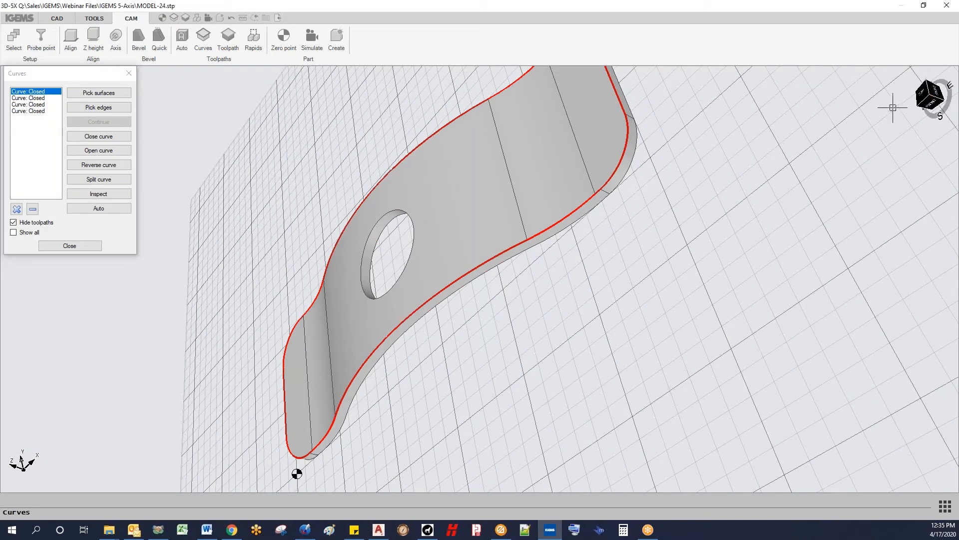
pyautogui.click(929, 95)
pyautogui.moveTo(398, 214); pyautogui.dragTo(383, 266, button='middle')
pyautogui.scroll(-2, 383, 265)
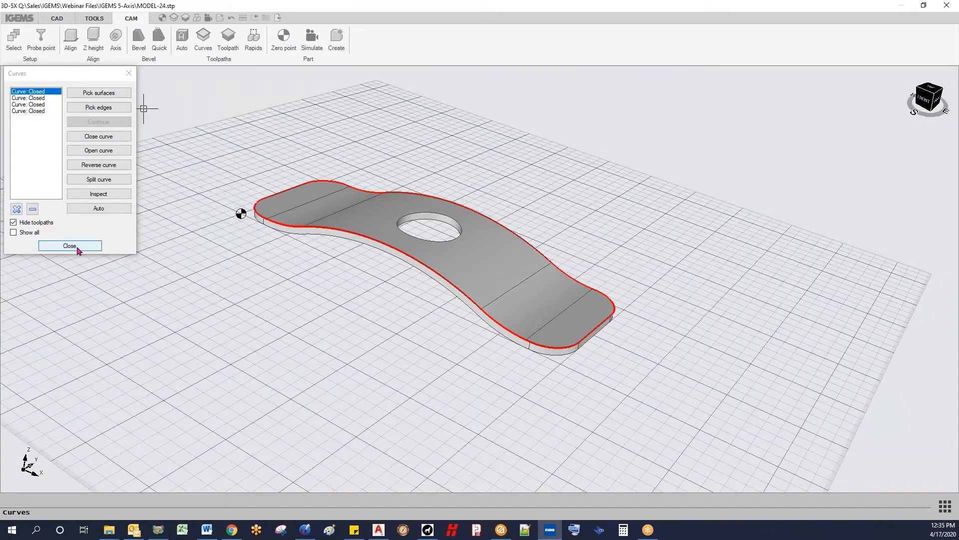
pyautogui.click(70, 245)
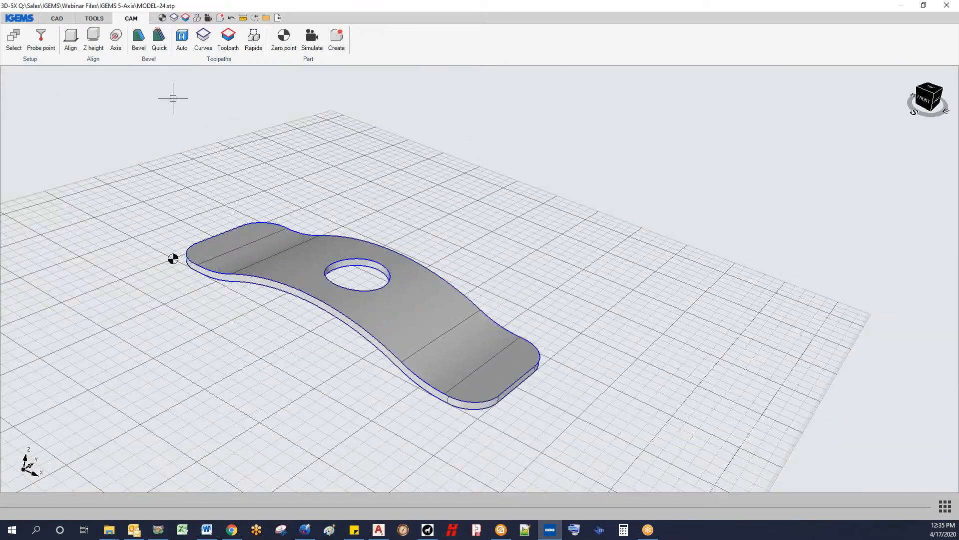
pyautogui.click(204, 38)
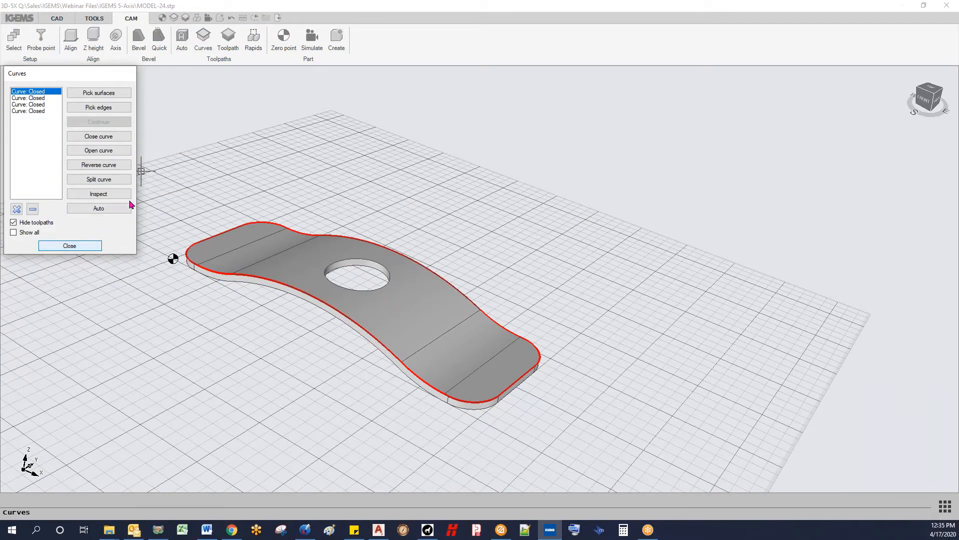
pyautogui.click(69, 246)
# Add a ruled toolpath along the hole's upper and lower curves with a 0.25 in lead-in from inside the hole
pyautogui.click(229, 40)
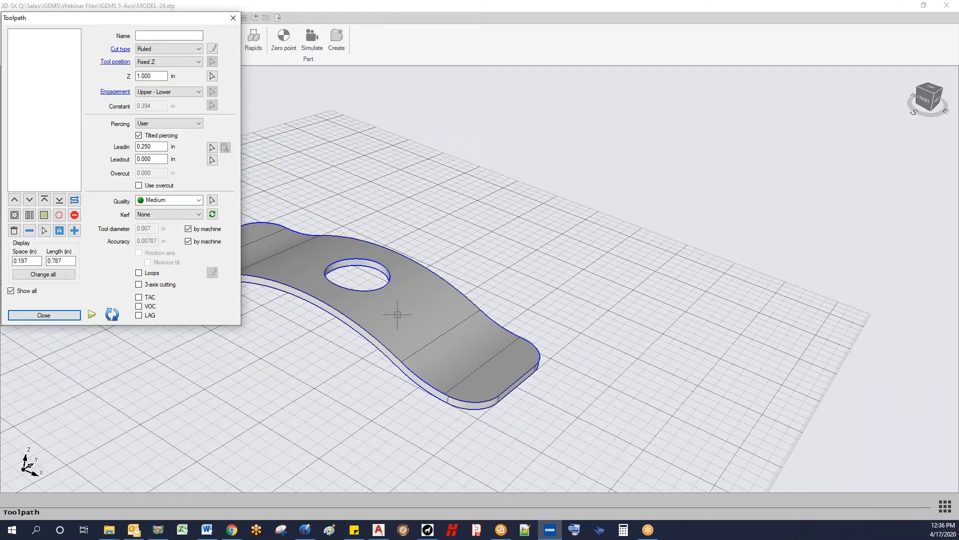
pyautogui.scroll(5, 397, 315)
pyautogui.click(72, 231)
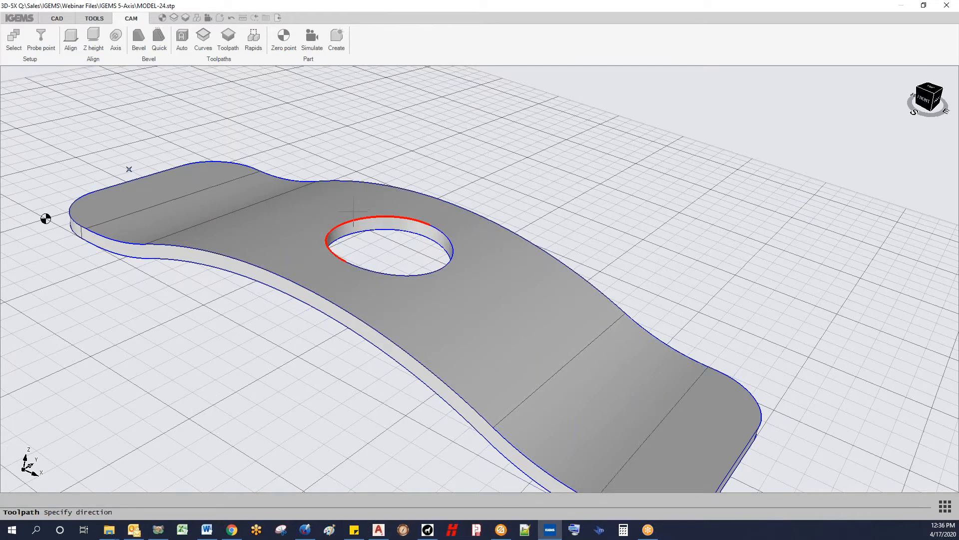
pyautogui.click(404, 229)
pyautogui.scroll(5, 404, 233)
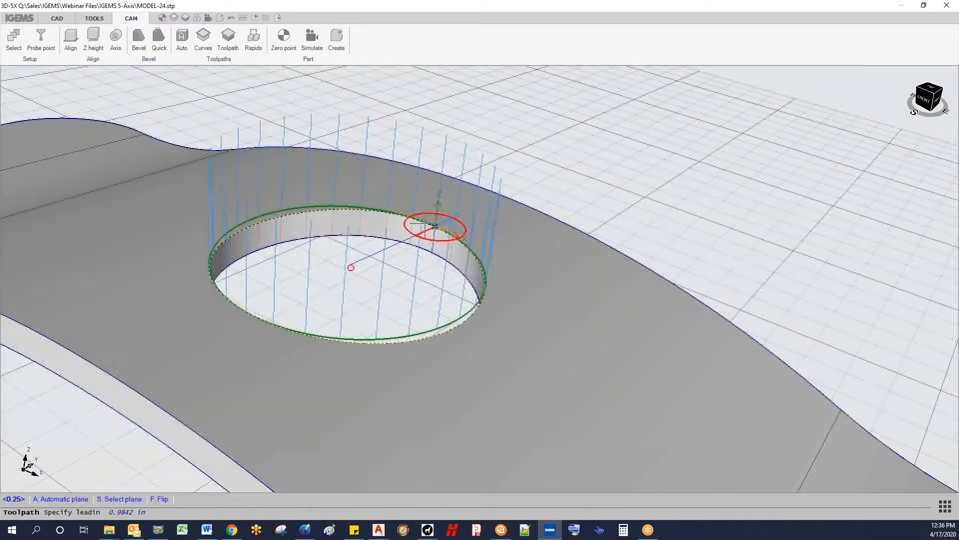
pyautogui.press('Return')
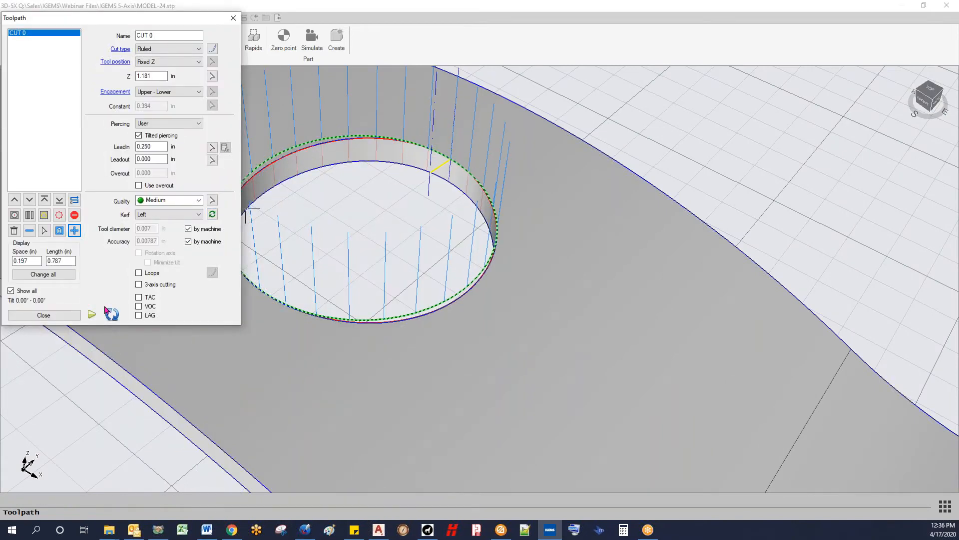
# Simulate the hole toolpath CUT 0 and examine up close how its path lies relative to the curved surface
pyautogui.click(91, 314)
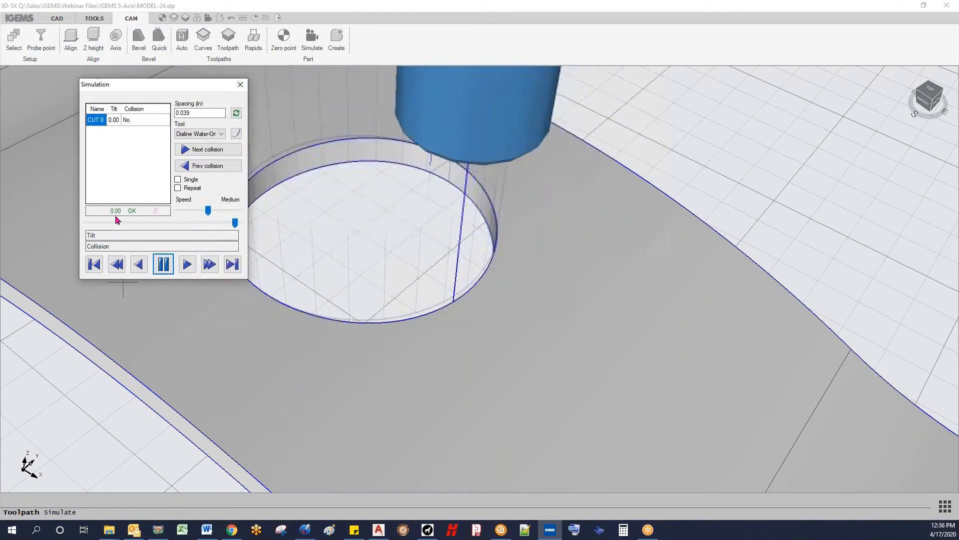
pyautogui.click(240, 84)
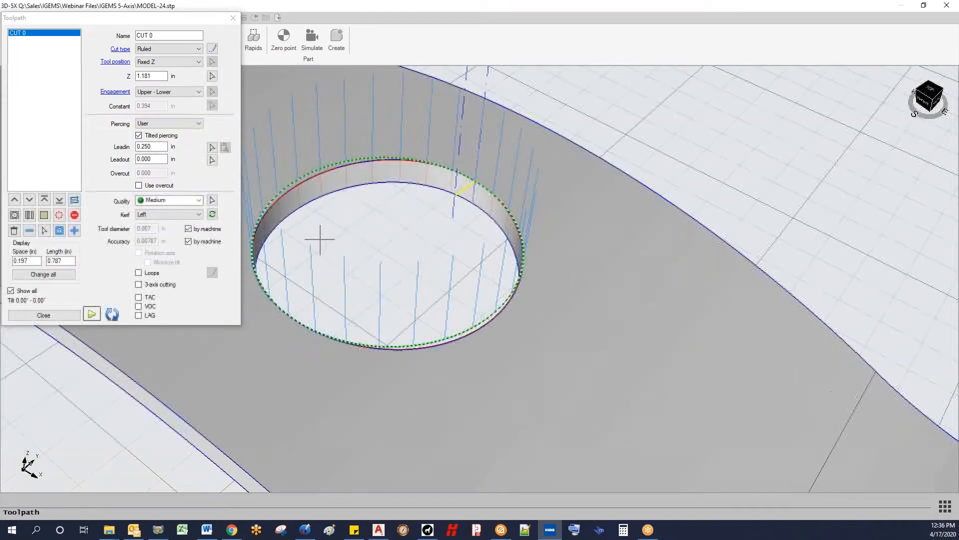
pyautogui.moveTo(415, 299); pyautogui.dragTo(503, 241, button='middle')
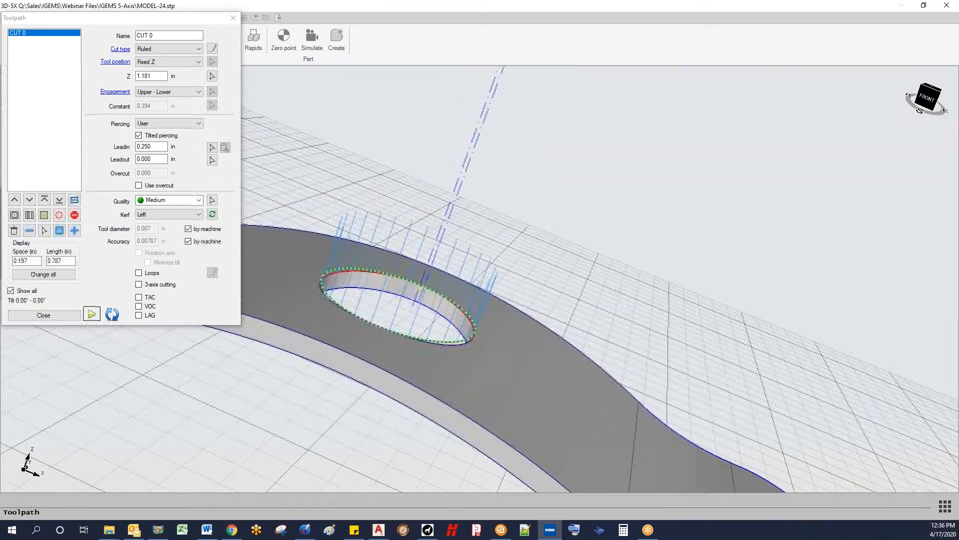
pyautogui.scroll(5, 368, 282)
pyautogui.moveTo(392, 289); pyautogui.dragTo(431, 270, button='middle')
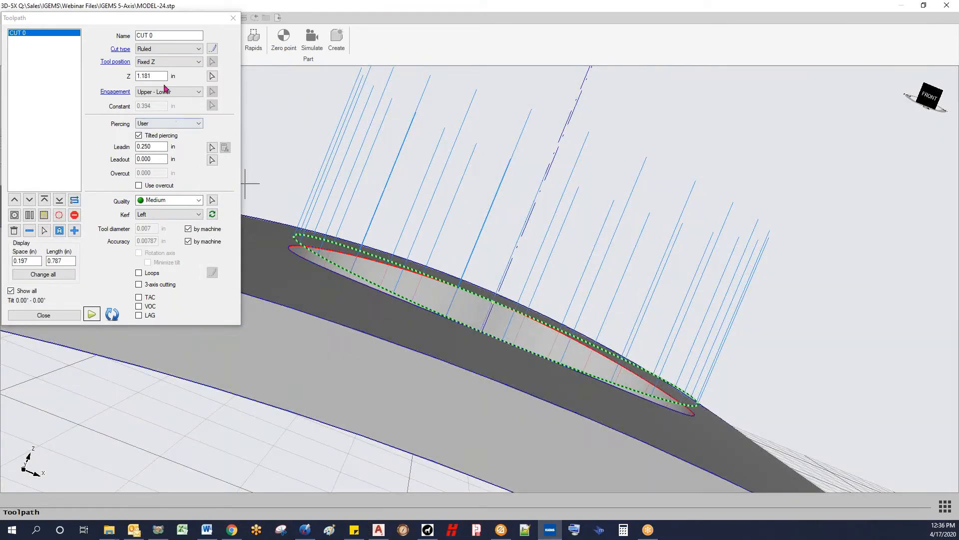
# Set the hole toolpath's tool position to Follow and check the path around the hole's upper edge
pyautogui.click(158, 62)
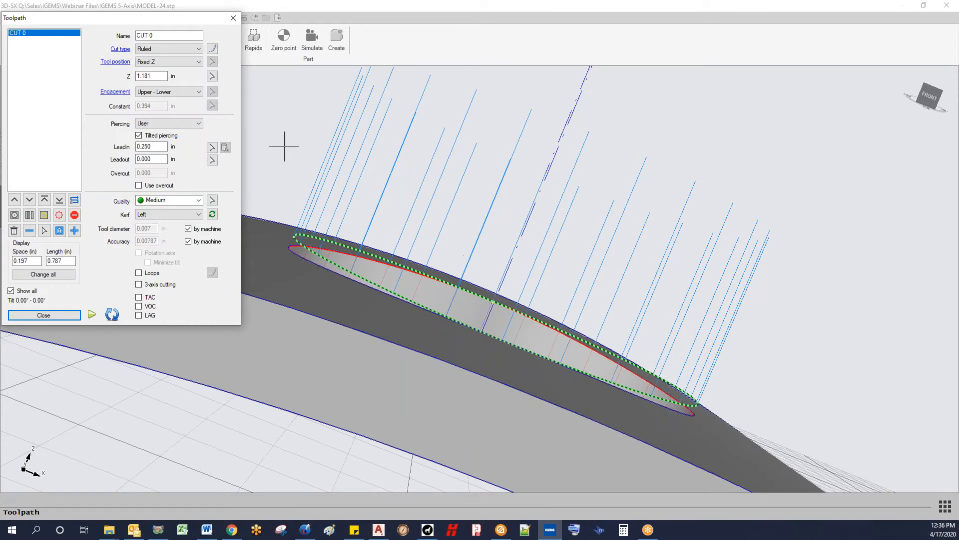
pyautogui.click(192, 63)
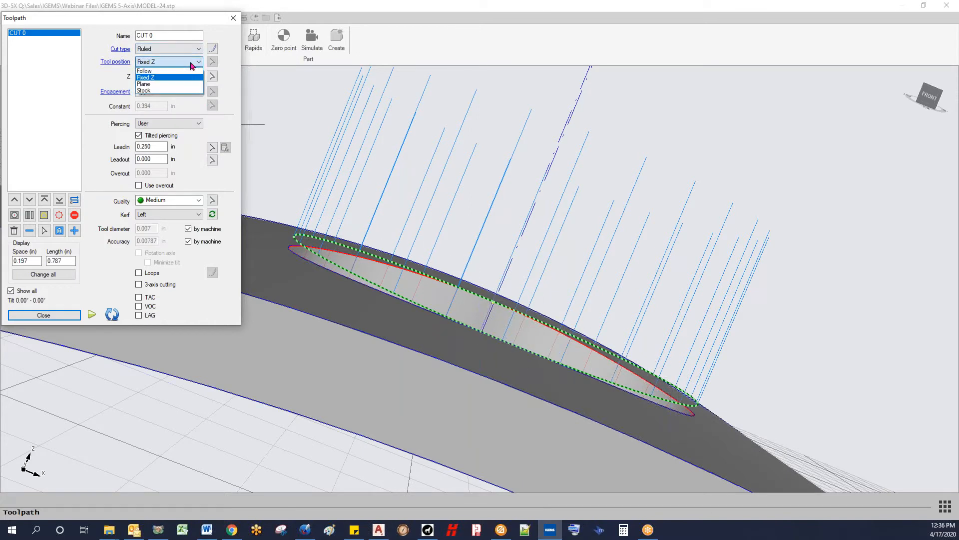
pyautogui.click(150, 71)
pyautogui.moveTo(335, 234); pyautogui.dragTo(478, 352, button='middle')
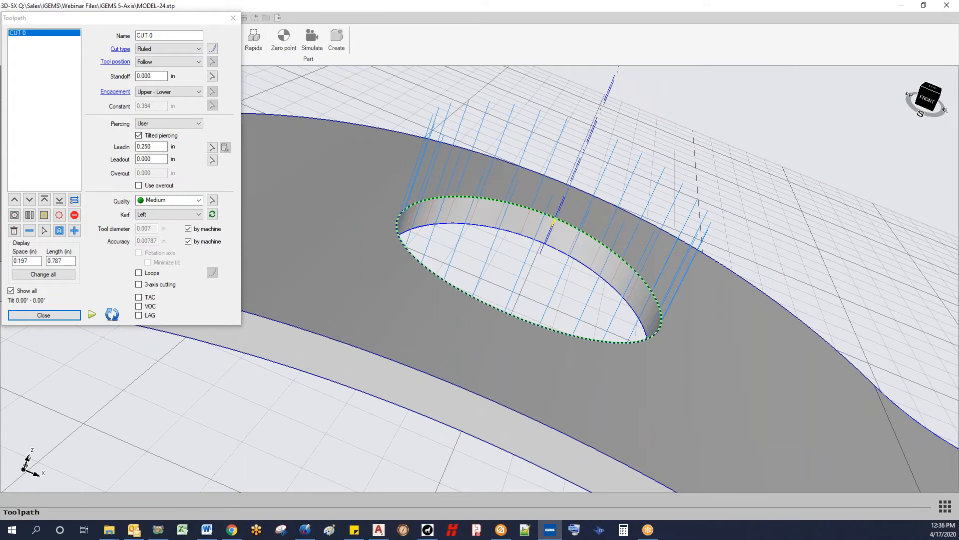
pyautogui.scroll(-5, 530, 269)
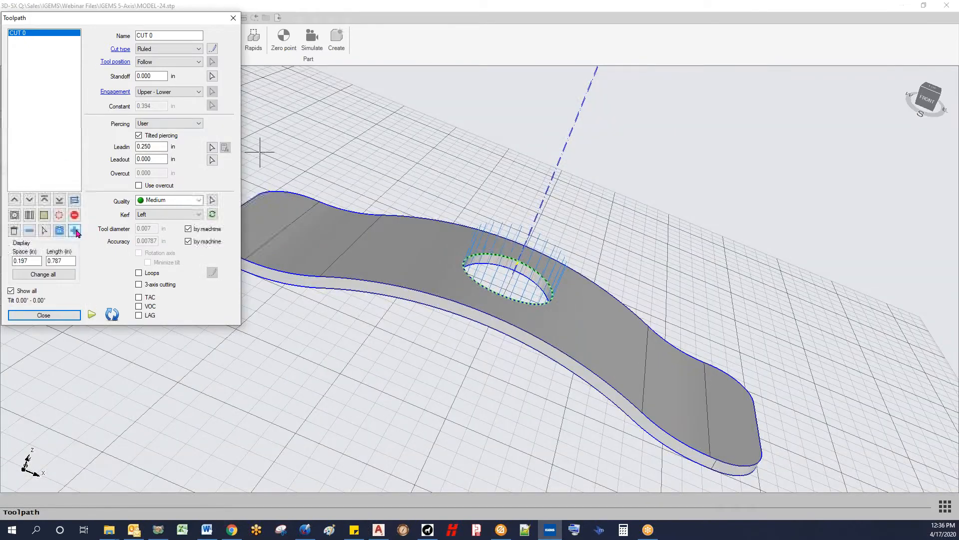
# Add a toolpath along the plate's upper and lower outer curves, starting mid-way on the front edge with a 0.25 in lead-in outside the plate
pyautogui.click(75, 231)
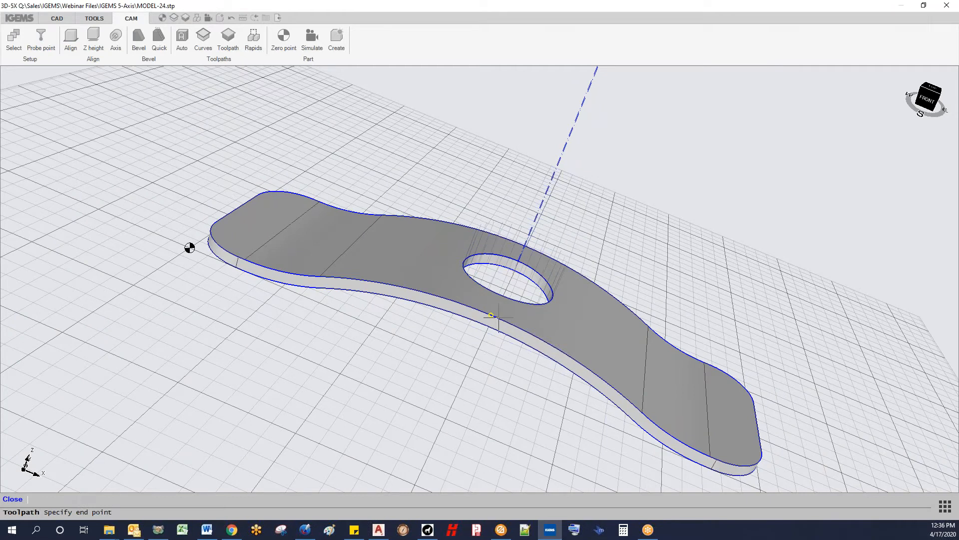
pyautogui.click(491, 316)
pyautogui.click(449, 292)
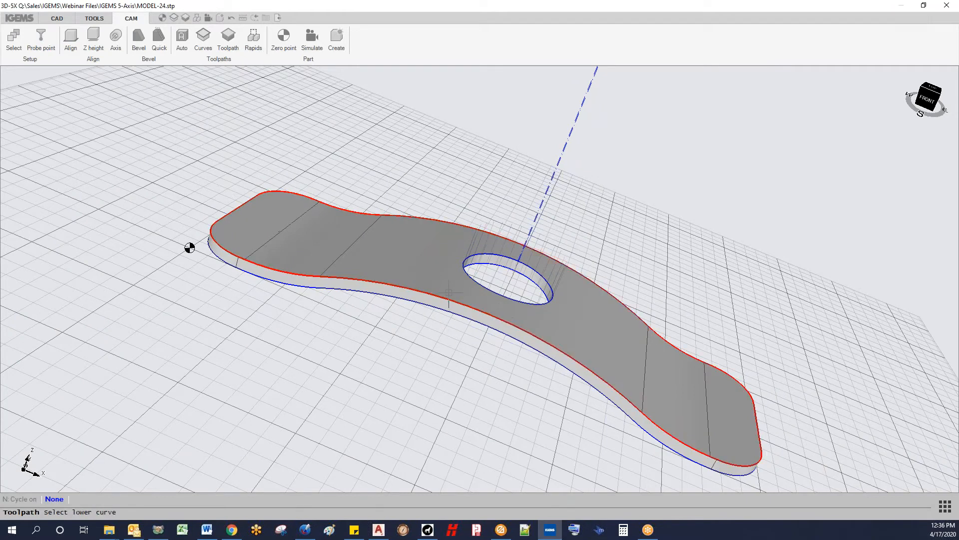
pyautogui.click(443, 309)
pyautogui.scroll(6, 469, 325)
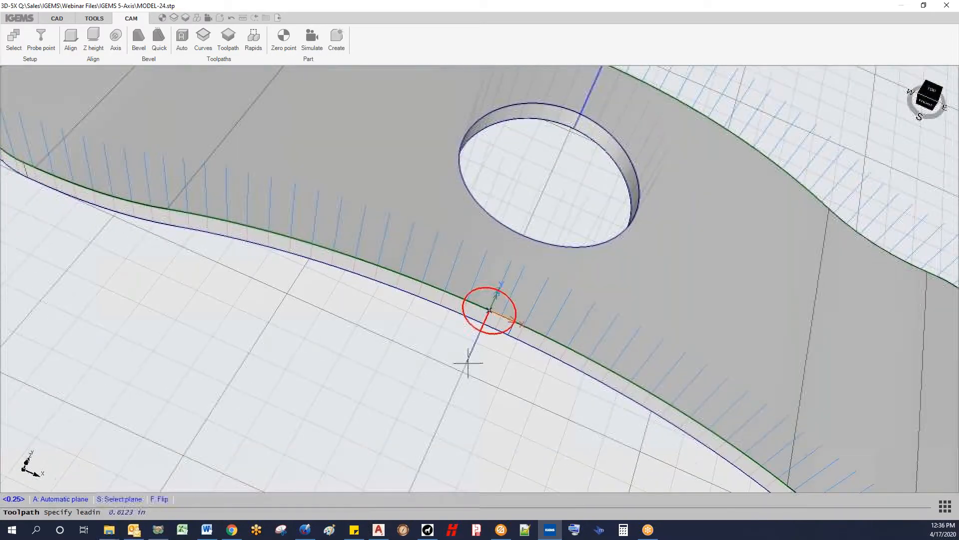
pyautogui.click(483, 339)
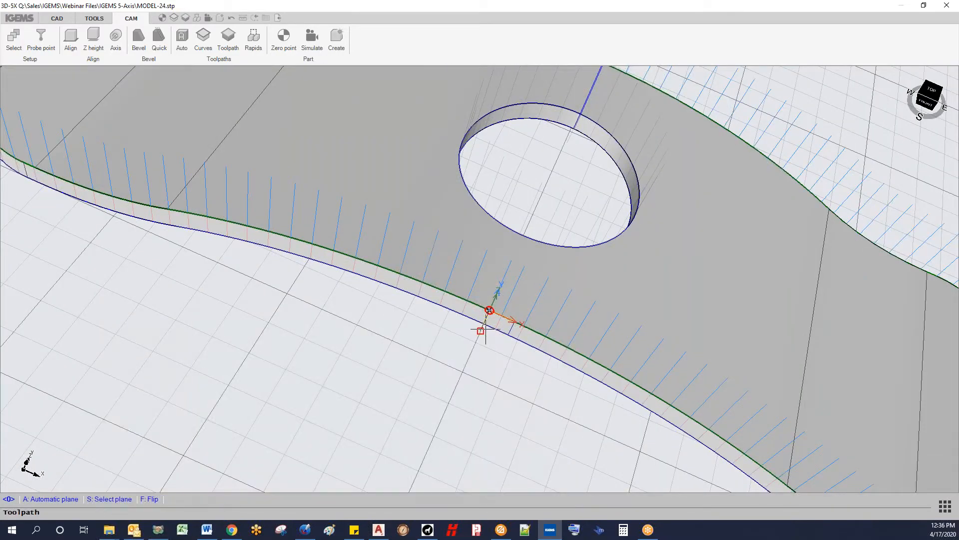
pyautogui.click(484, 330)
pyautogui.scroll(-5, 495, 345)
pyautogui.moveTo(500, 350); pyautogui.dragTo(619, 279, button='right')
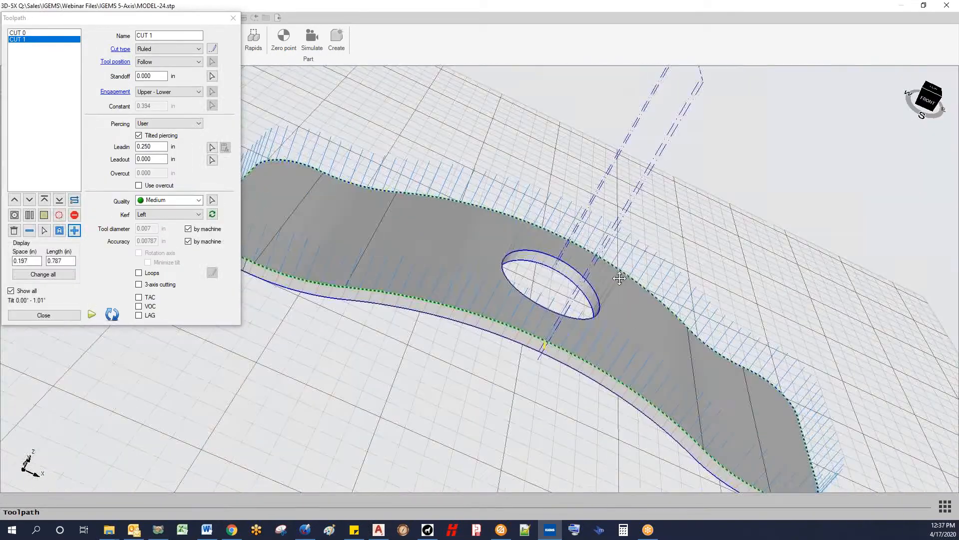
pyautogui.scroll(-3, 619, 278)
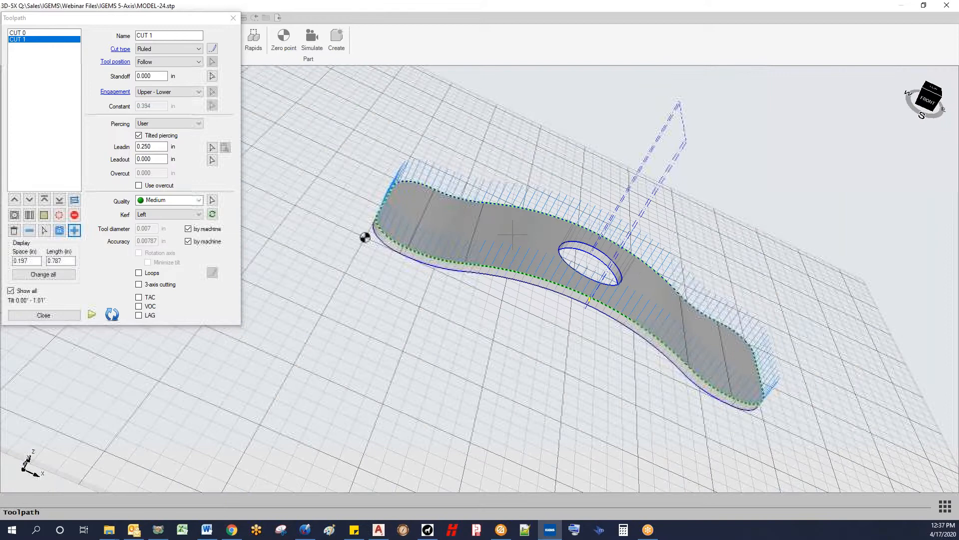
# Simulate the outer contour toolpath CUT 1 and close the simulation
pyautogui.click(92, 315)
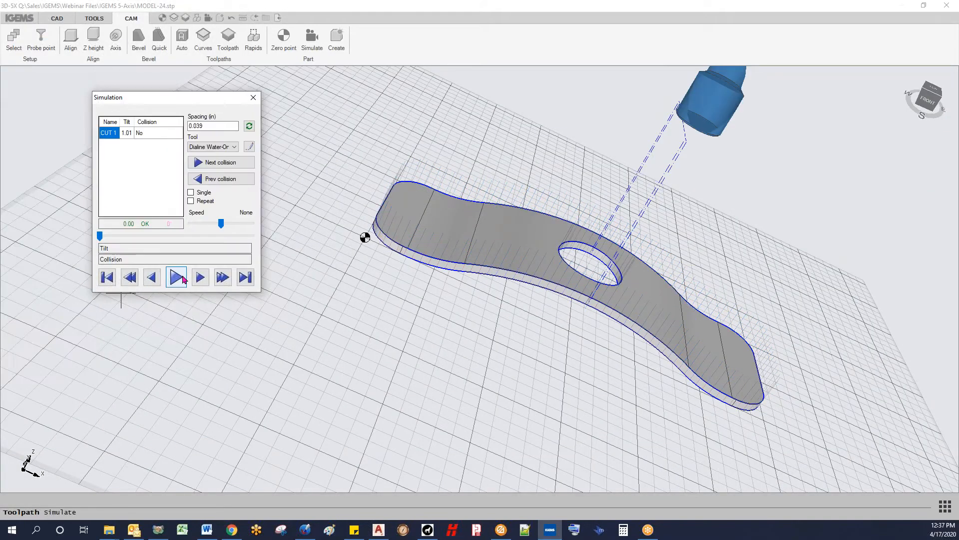
pyautogui.click(174, 281)
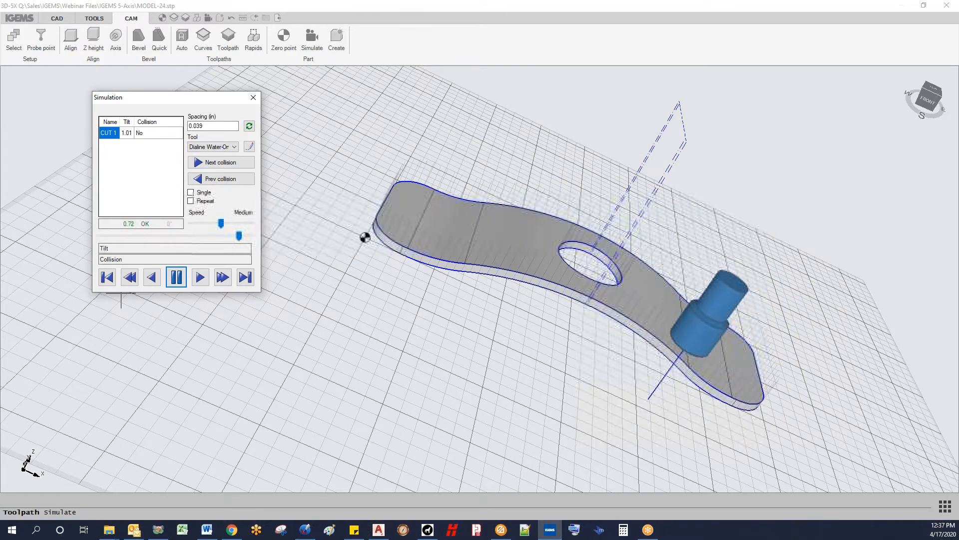
pyautogui.click(254, 98)
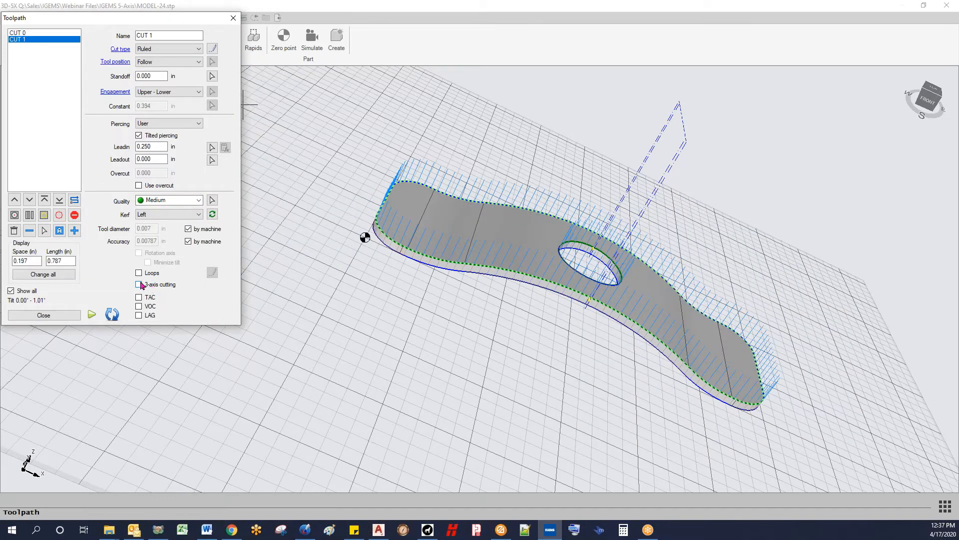
# Enable 3-axis cutting for the outer contour toolpath CUT 1 and run its simulation
pyautogui.click(139, 285)
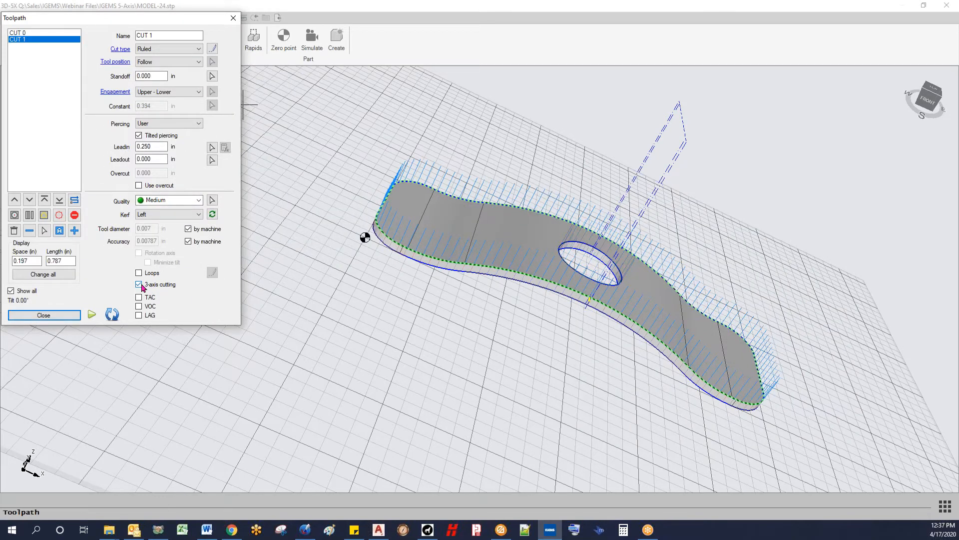
pyautogui.click(91, 314)
pyautogui.click(189, 298)
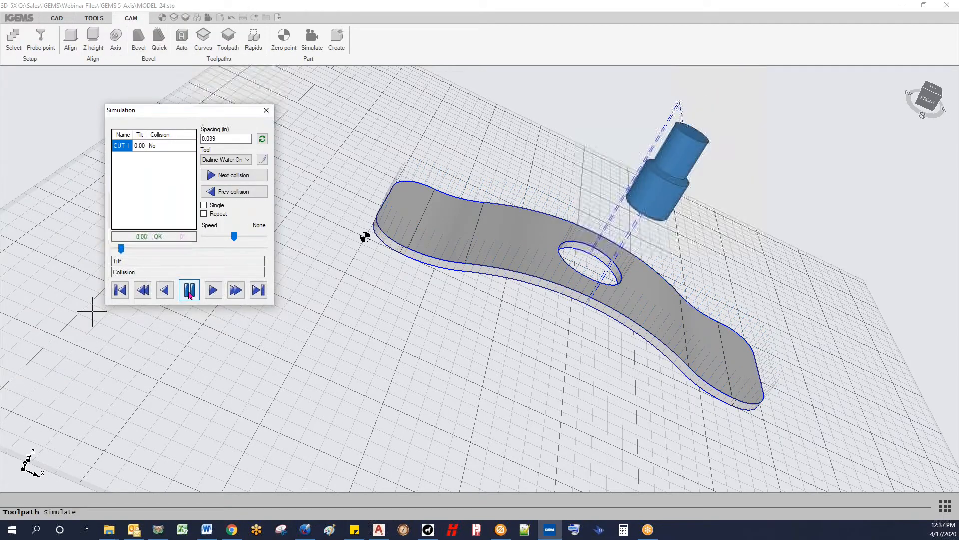
# Switch the simulation tool to a Dialine Abrasive head, simulate the outer contour toolpath CUT 1 with it, and close the simulation
pyautogui.click(246, 160)
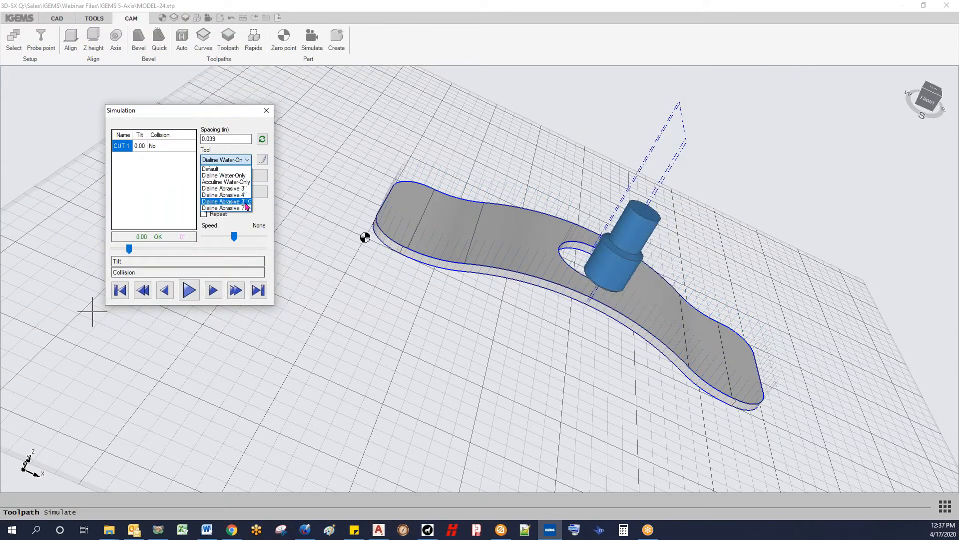
pyautogui.click(238, 193)
pyautogui.click(189, 291)
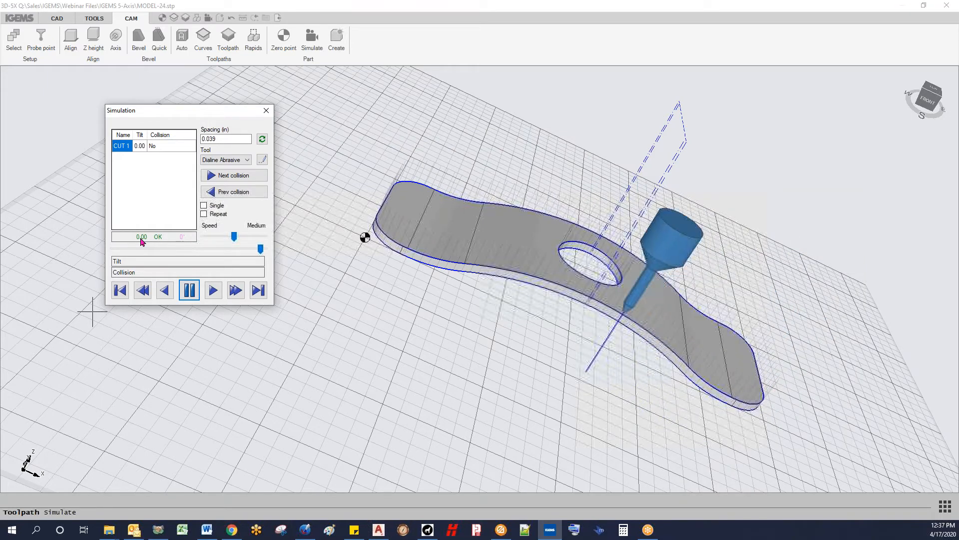
pyautogui.click(266, 110)
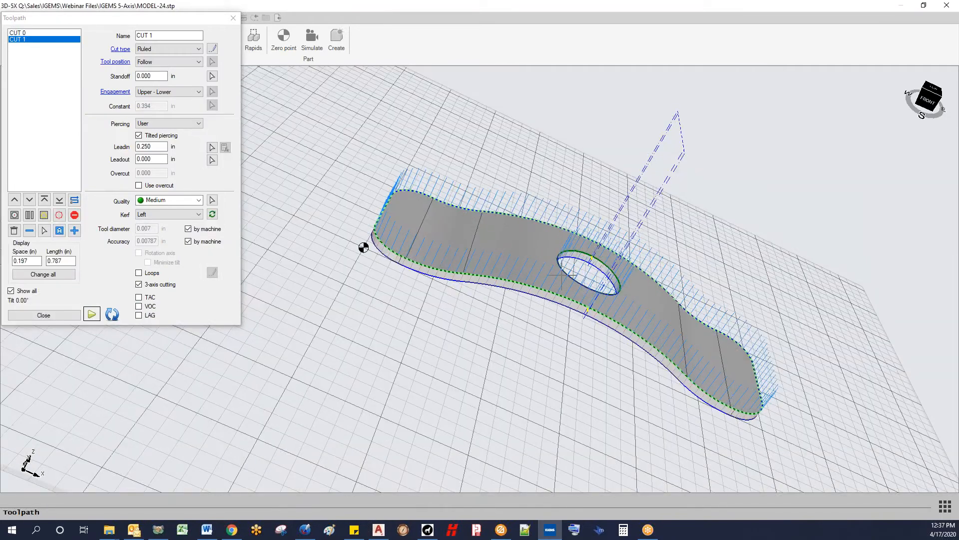
# Change the cut type of the outer contour toolpath CUT 1 to Variable and copy its ruled connections
pyautogui.scroll(4, 481, 283)
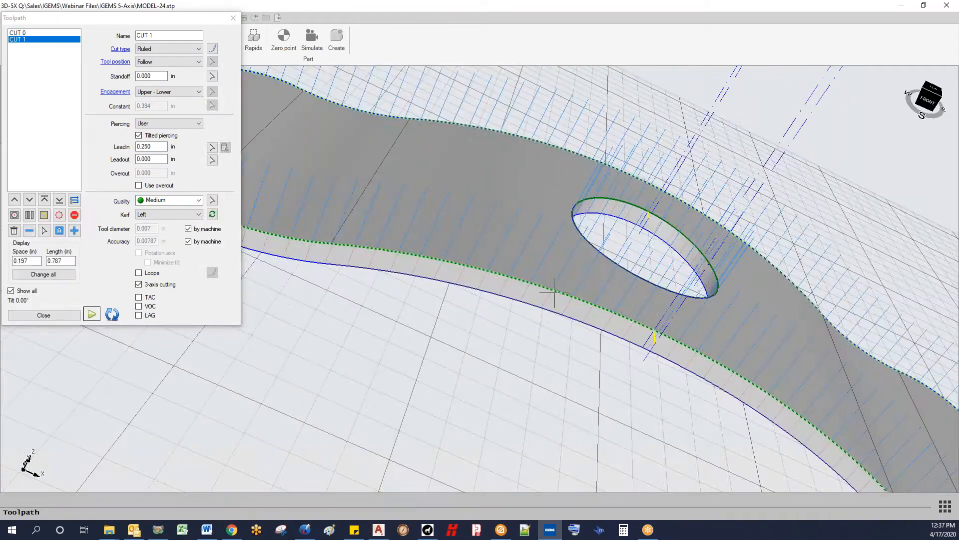
pyautogui.scroll(3, 552, 288)
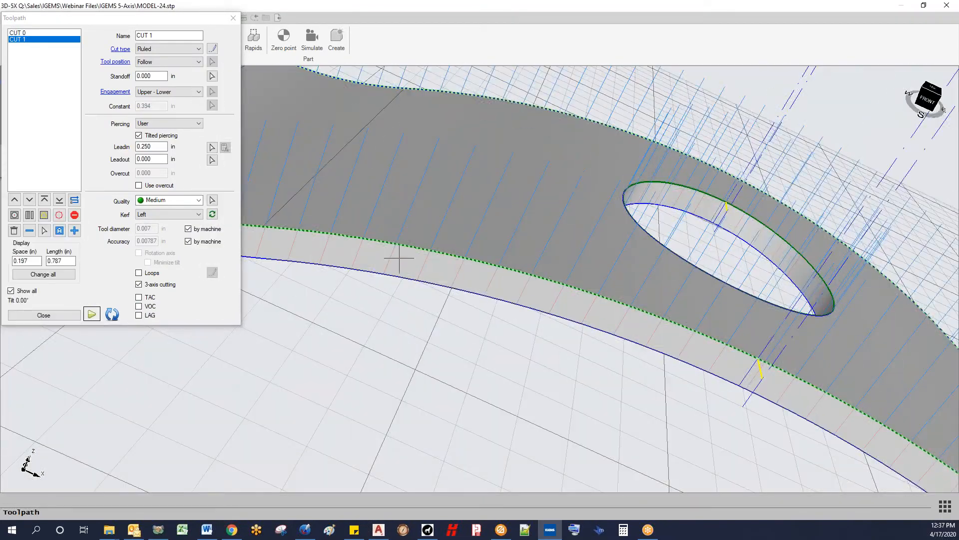
pyautogui.scroll(-2, 718, 336)
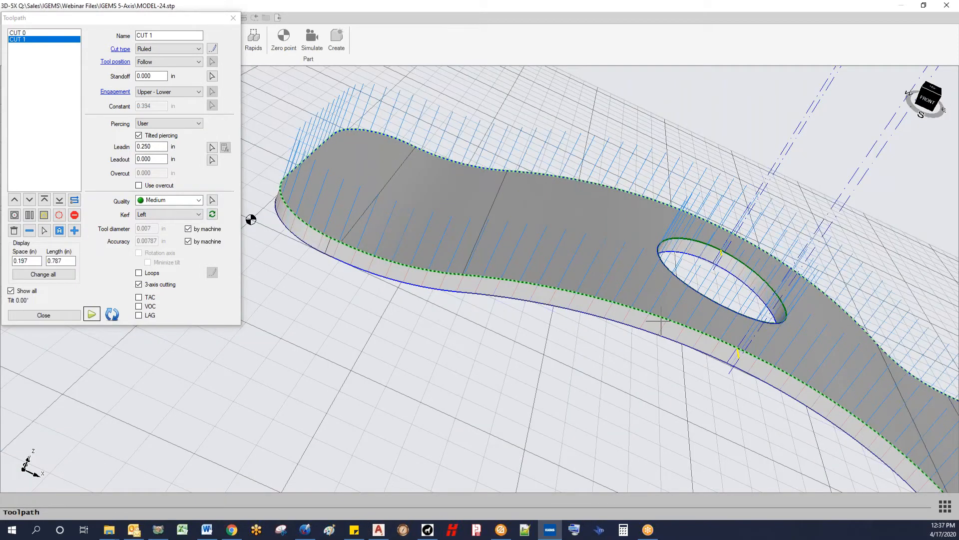
pyautogui.scroll(-3, 661, 322)
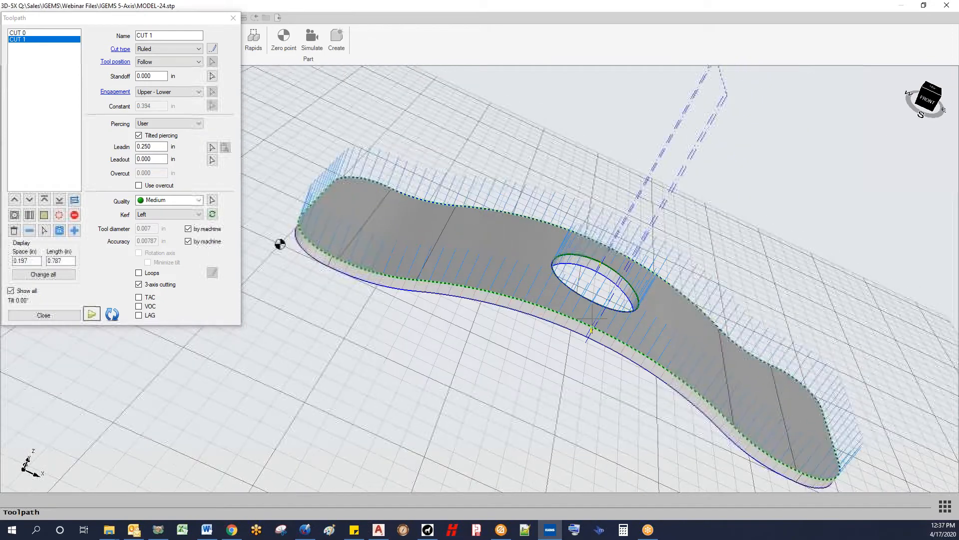
pyautogui.click(34, 40)
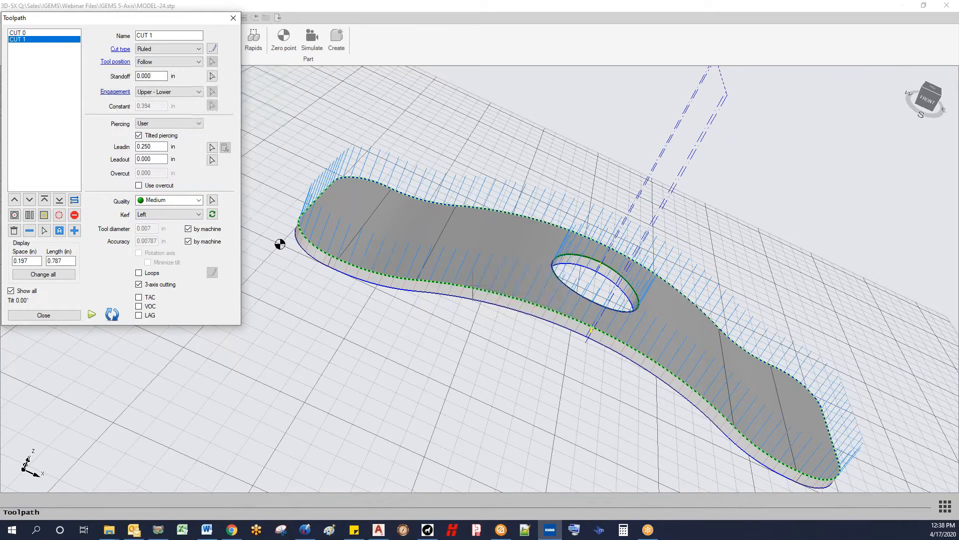
pyautogui.click(199, 50)
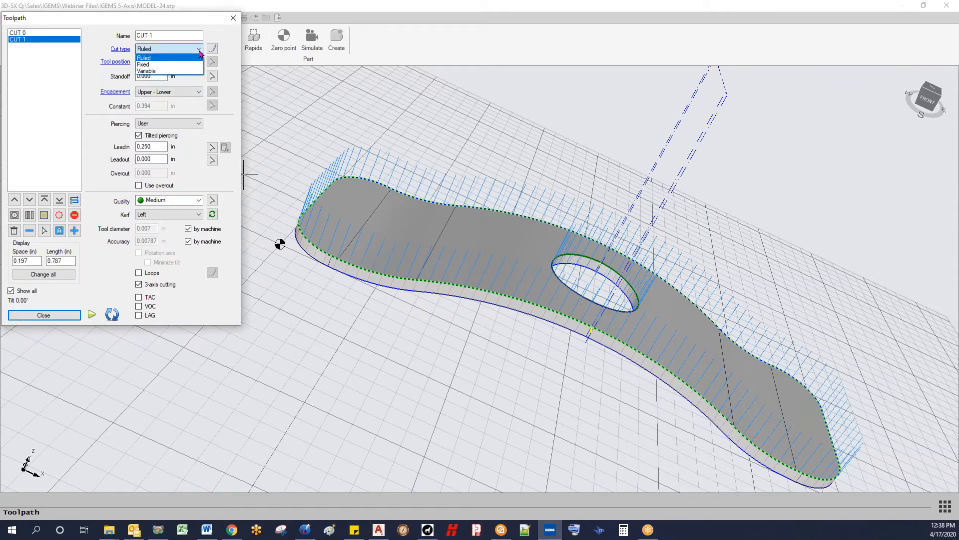
pyautogui.click(150, 71)
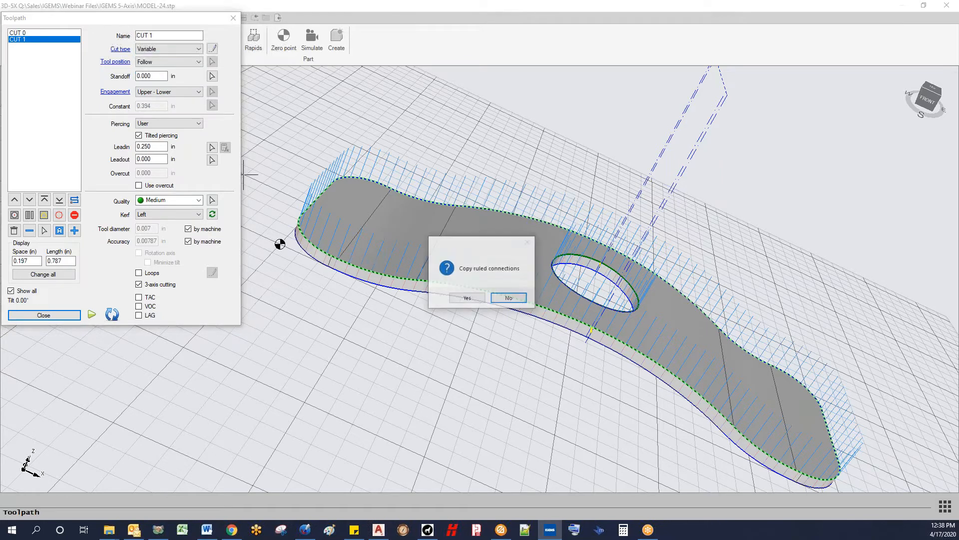
pyautogui.click(467, 298)
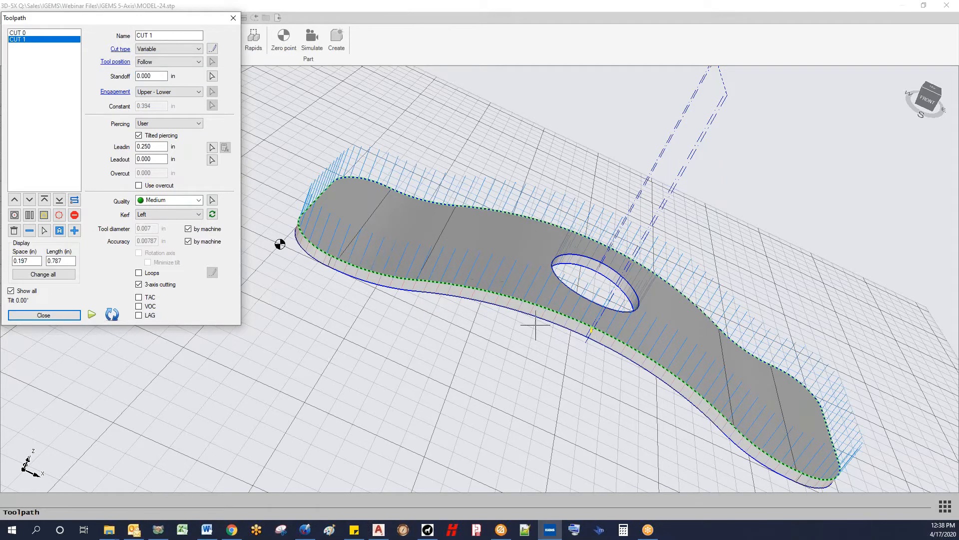
# Open CUT 1's tool vectors for editing and examine where they sit around both ends of the plate
pyautogui.click(212, 48)
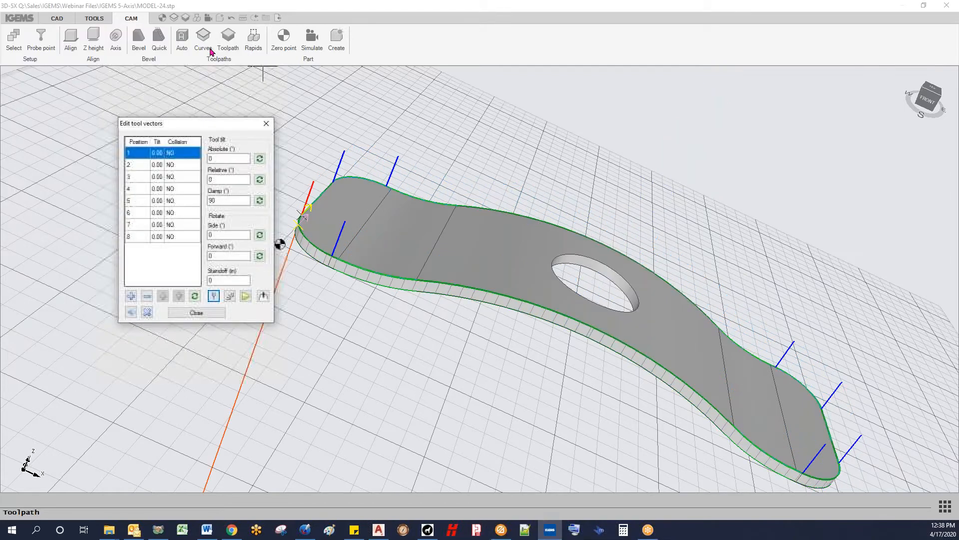
pyautogui.scroll(2, 388, 232)
pyautogui.scroll(-2, 417, 250)
pyautogui.moveTo(425, 252); pyautogui.dragTo(630, 325, button='middle')
pyautogui.scroll(3, 631, 326)
pyautogui.scroll(-4, 653, 336)
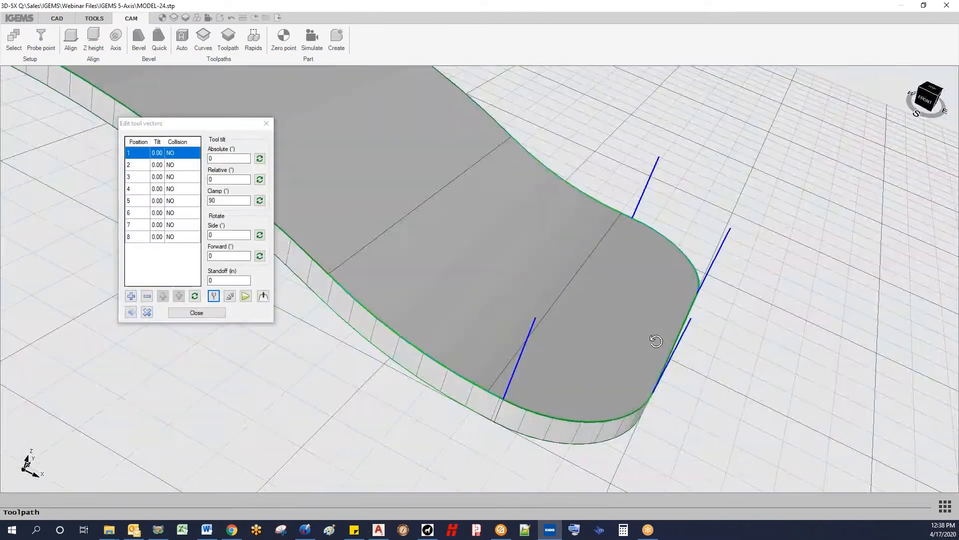
pyautogui.moveTo(618, 358); pyautogui.dragTo(343, 300, button='middle')
pyautogui.scroll(3, 422, 304)
pyautogui.scroll(-3, 421, 304)
pyautogui.moveTo(443, 317); pyautogui.dragTo(420, 243, button='middle')
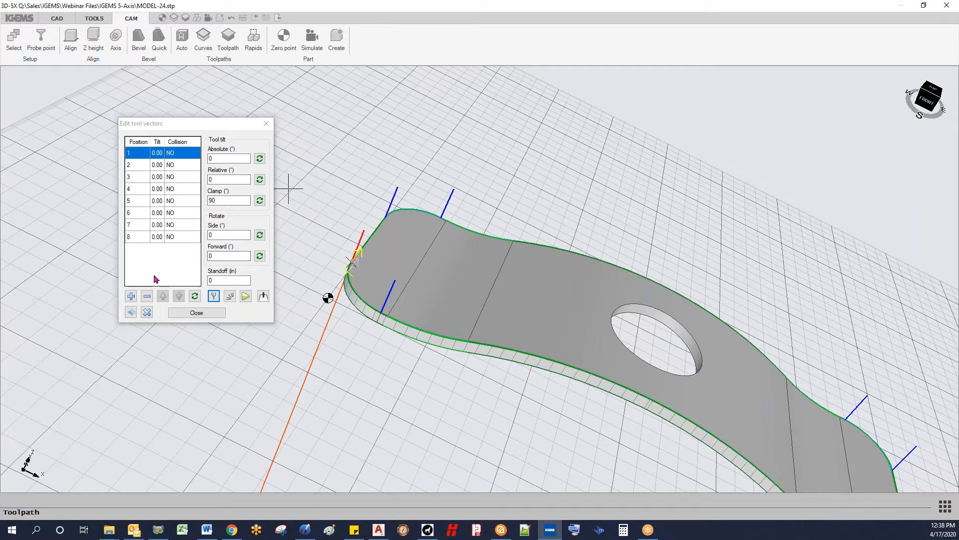
# Add four tool vectors to CUT 1 where the two bend lines bounding the plate's central surface meet the front and back edges
pyautogui.click(131, 297)
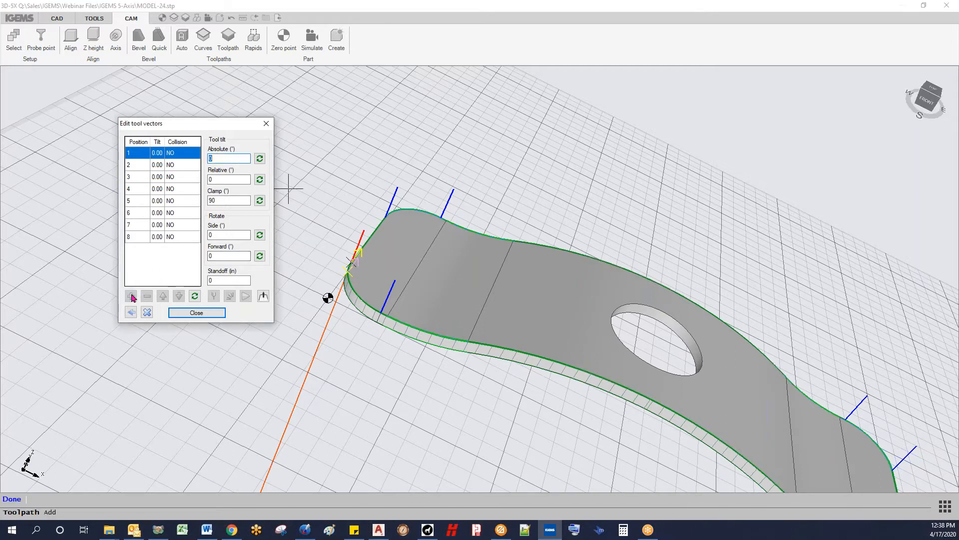
pyautogui.click(512, 234)
pyautogui.click(478, 366)
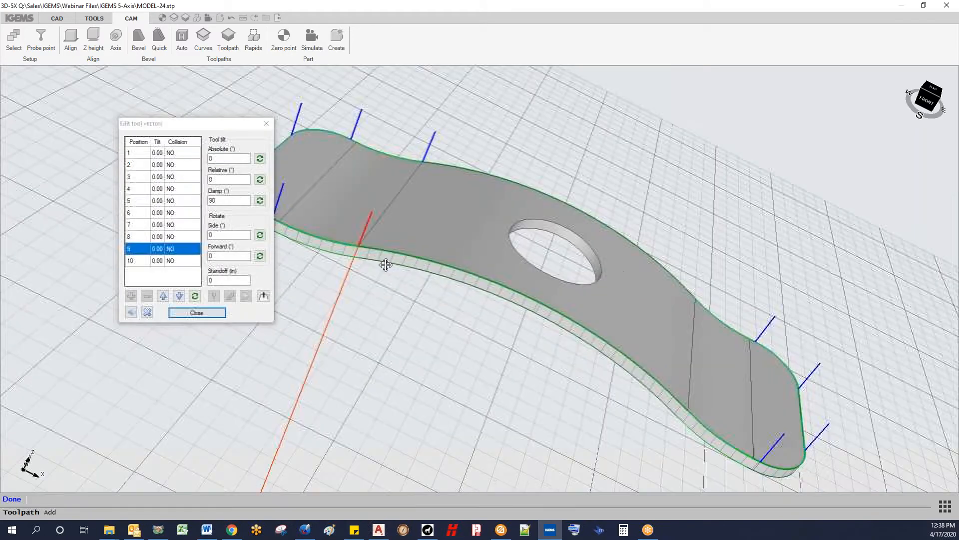
pyautogui.click(698, 400)
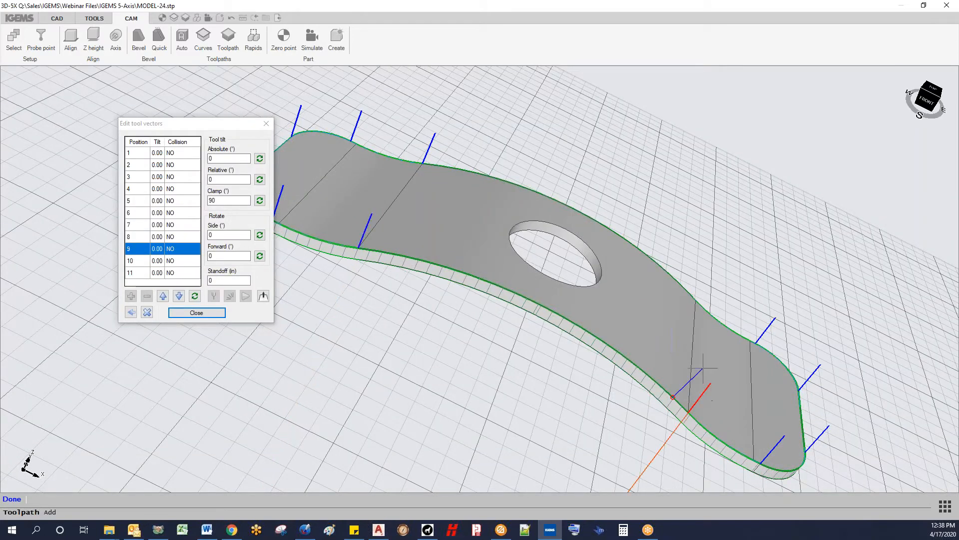
pyautogui.click(704, 300)
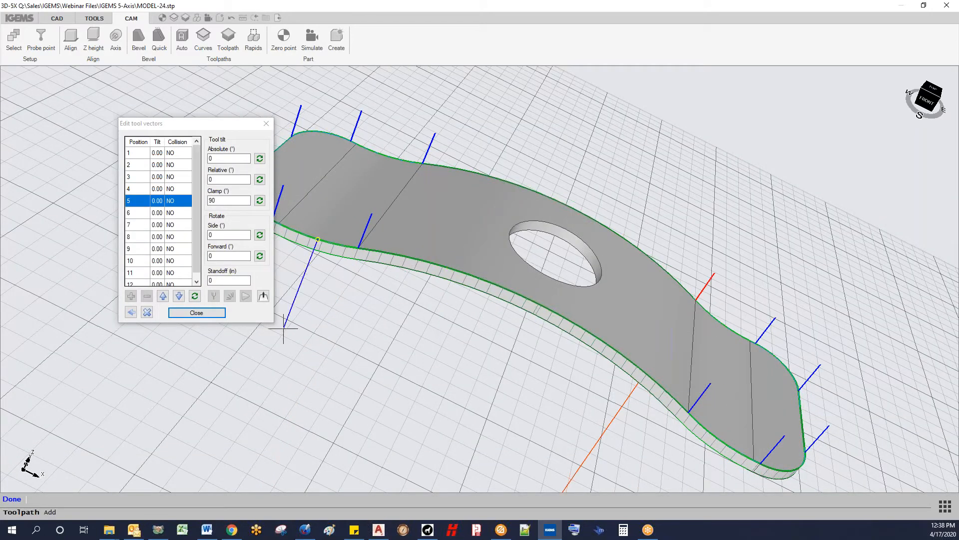
pyautogui.click(9, 499)
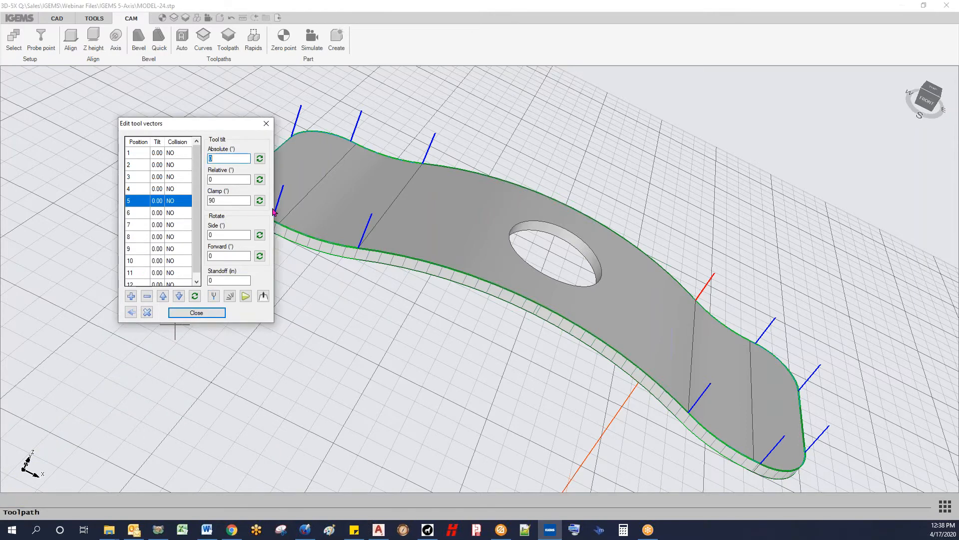
# Try a side tilt on tool vector 4 at the back edge's bend line, and return the vector to Straight
pyautogui.scroll(4, 359, 242)
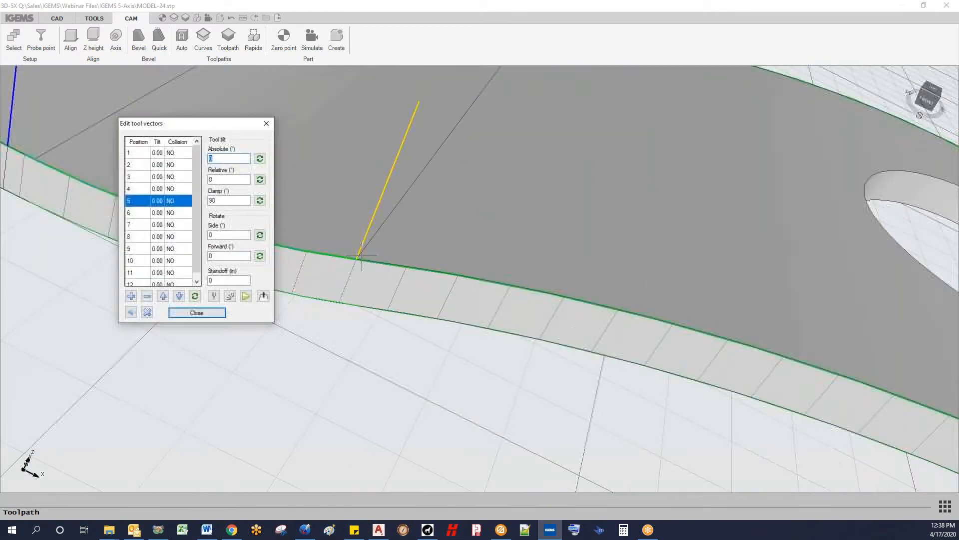
pyautogui.scroll(-2, 376, 276)
pyautogui.scroll(-2, 473, 153)
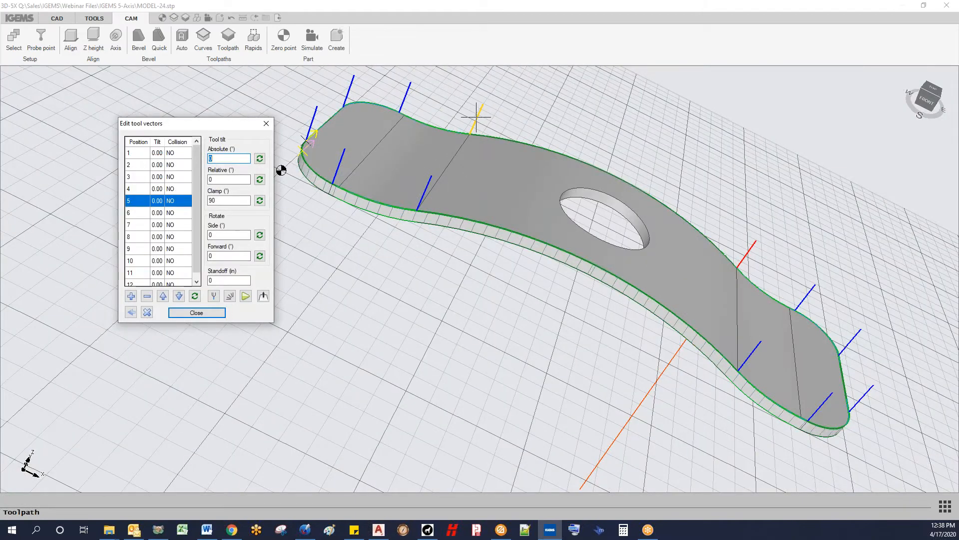
pyautogui.click(476, 117)
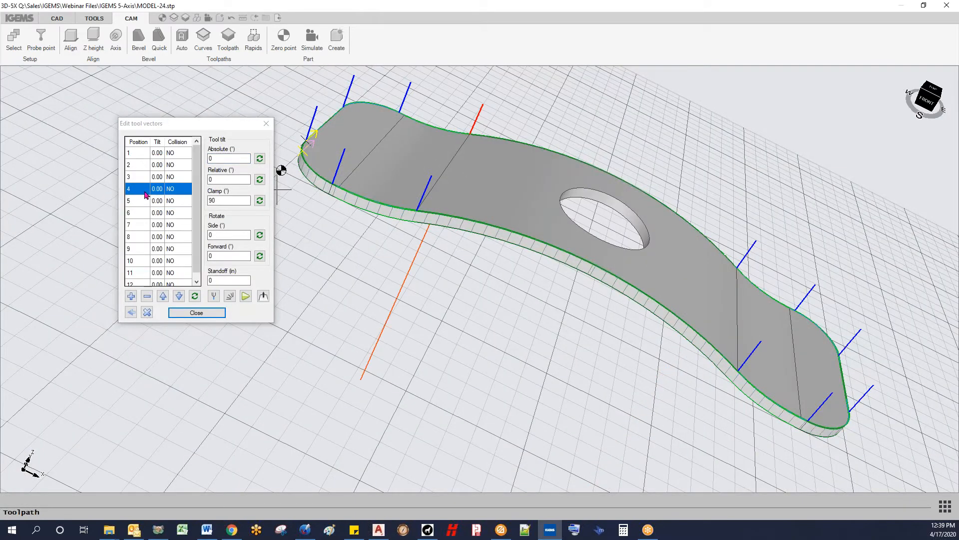
pyautogui.click(214, 296)
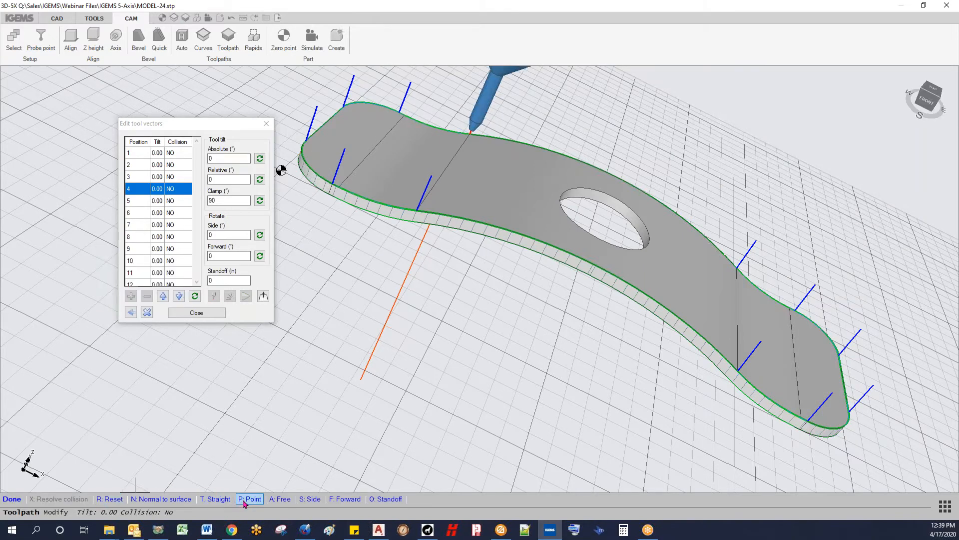
pyautogui.click(311, 499)
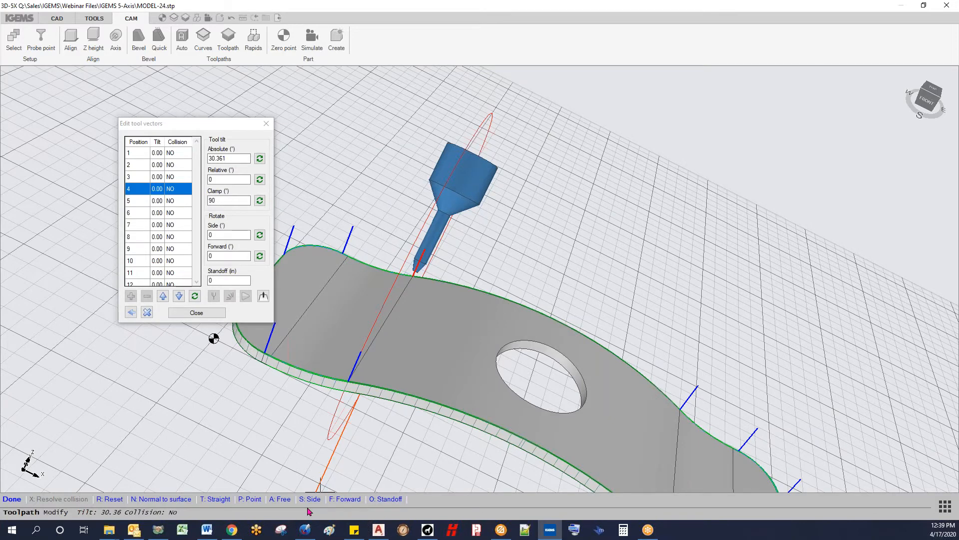
pyautogui.click(220, 499)
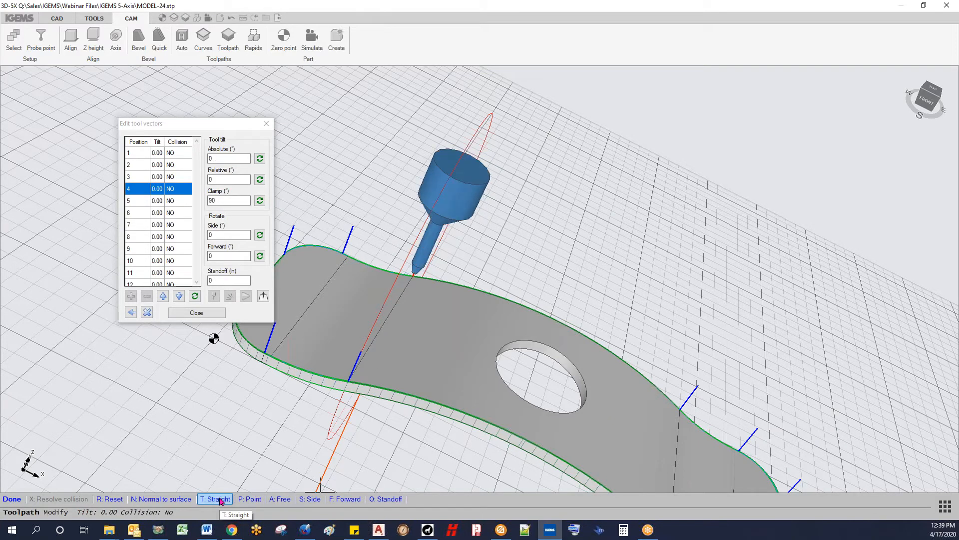
# Orient tool vector 4 normal to the plate's central top surface
pyautogui.click(155, 499)
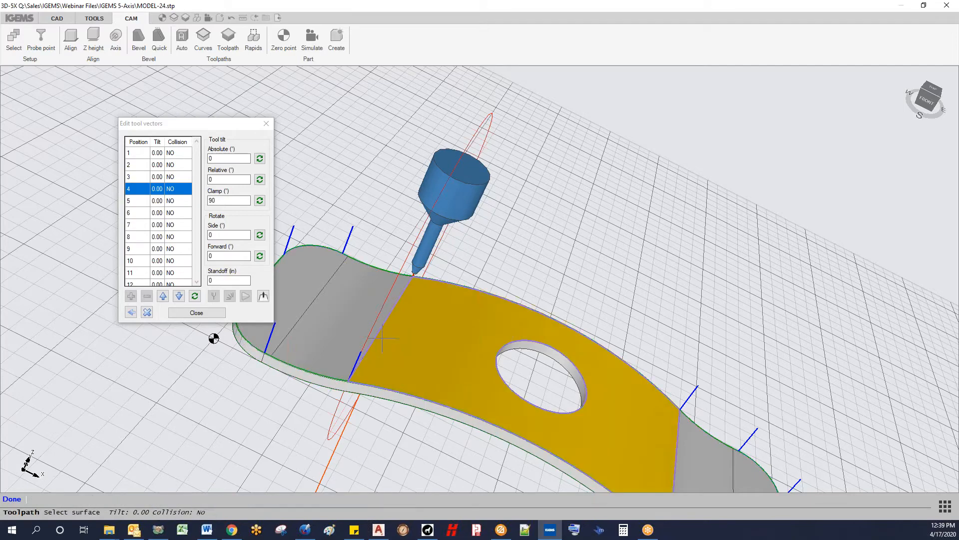
pyautogui.click(419, 289)
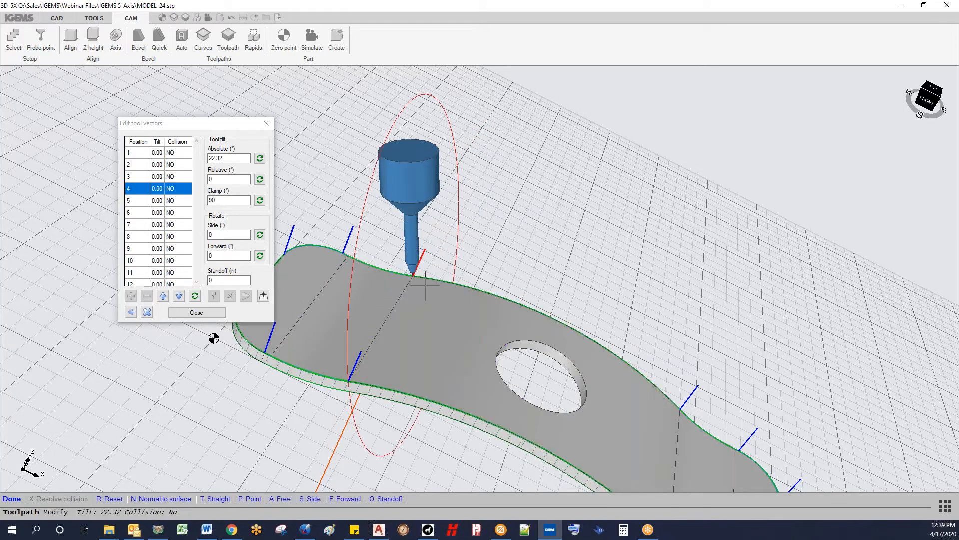
pyautogui.moveTo(424, 304); pyautogui.dragTo(349, 325, button='middle')
pyautogui.click(12, 500)
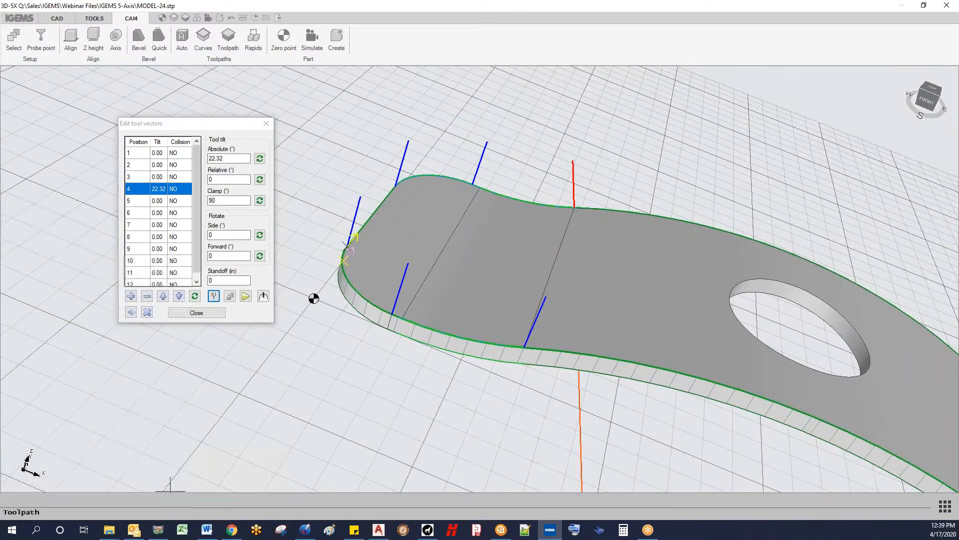
# Orient tool vector 11, on the front edge at the same bend line, normal to the central top surface
pyautogui.click(543, 306)
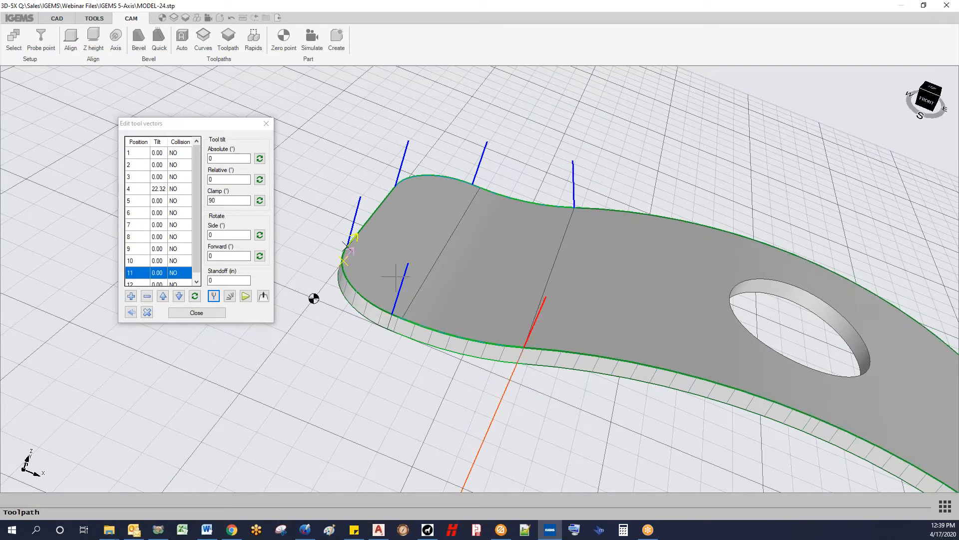
pyautogui.click(214, 296)
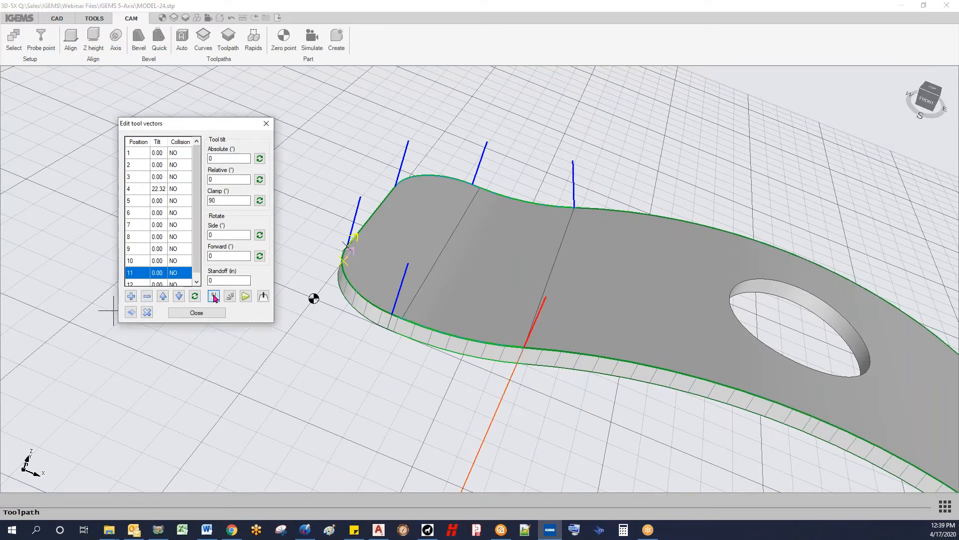
pyautogui.click(157, 498)
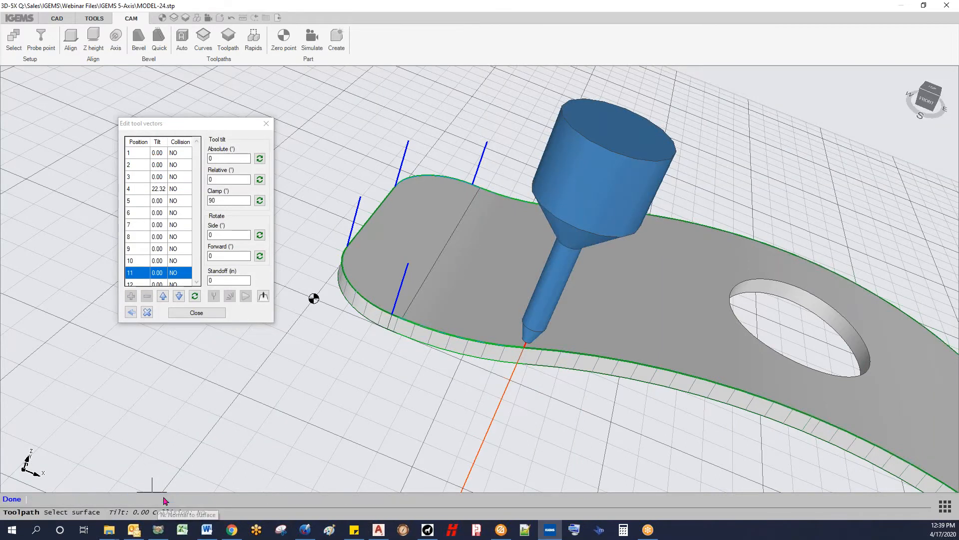
pyautogui.click(565, 341)
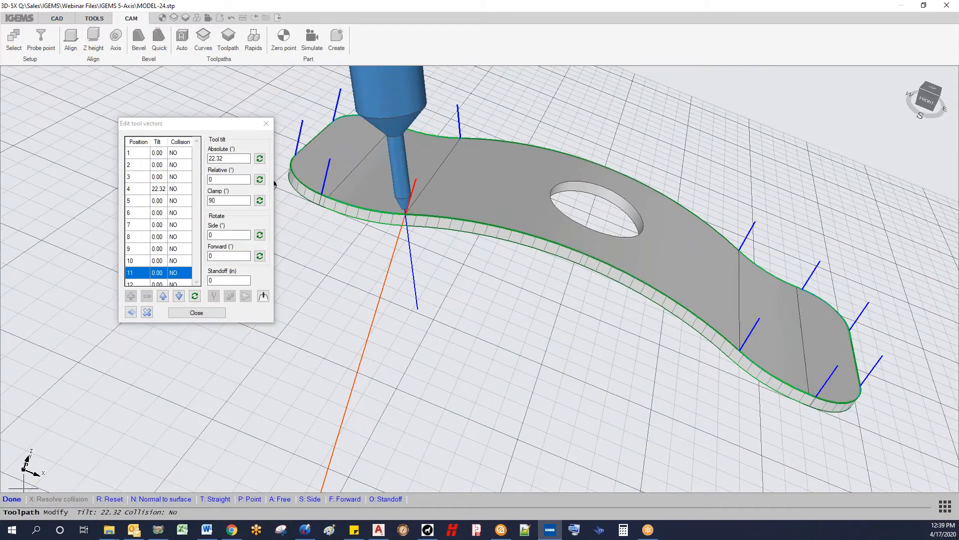
pyautogui.click(12, 498)
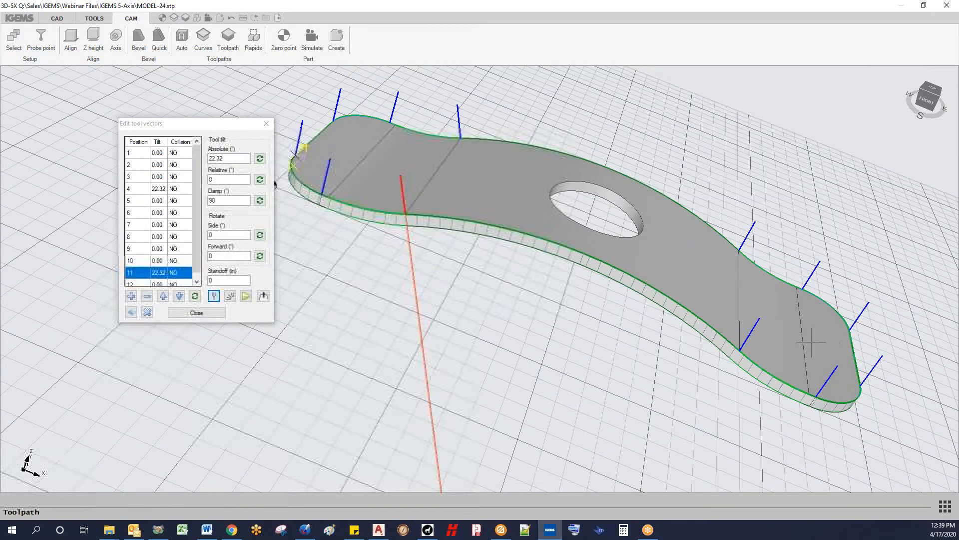
# Orient tool vector 10, on the front edge at the central surface's bend line farther from the zero point, normal to the central top surface
pyautogui.click(753, 329)
pyautogui.click(218, 299)
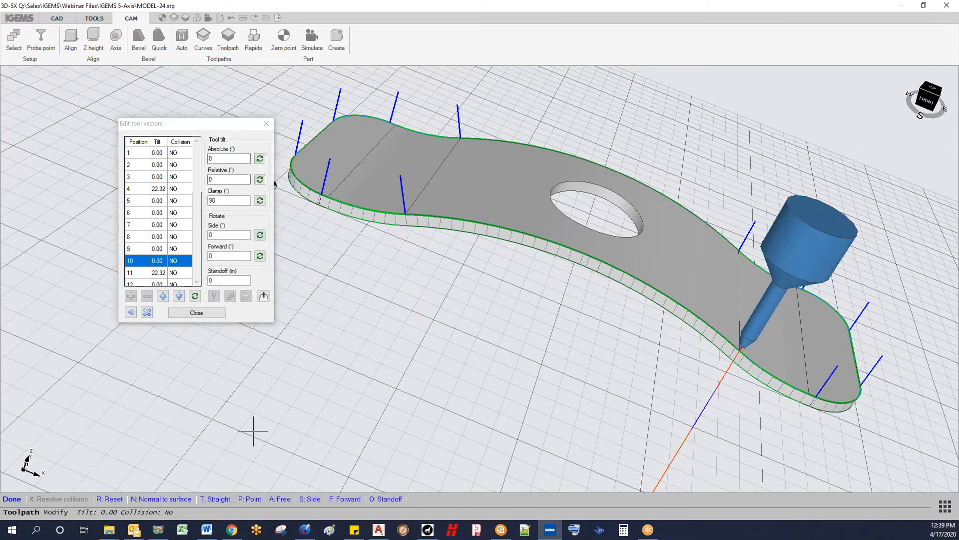
pyautogui.click(146, 499)
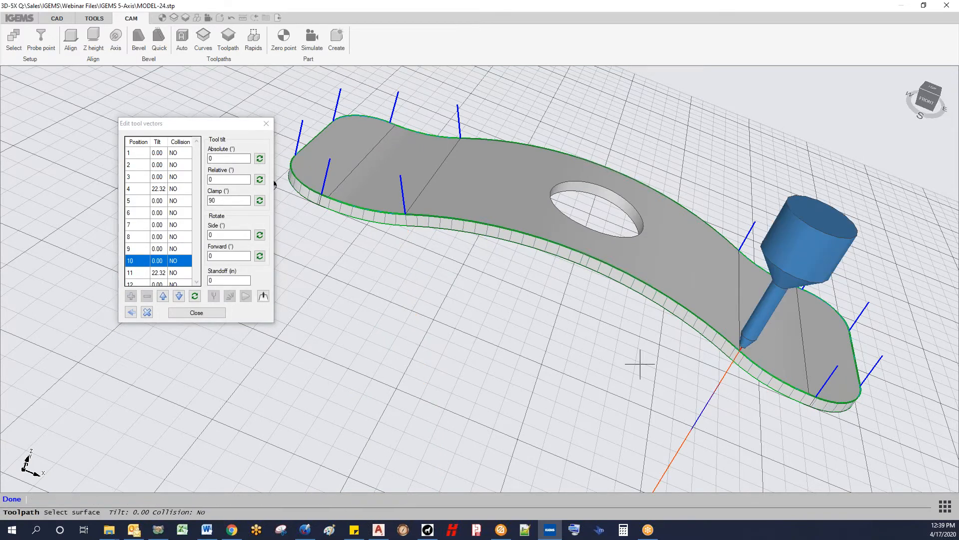
pyautogui.click(708, 305)
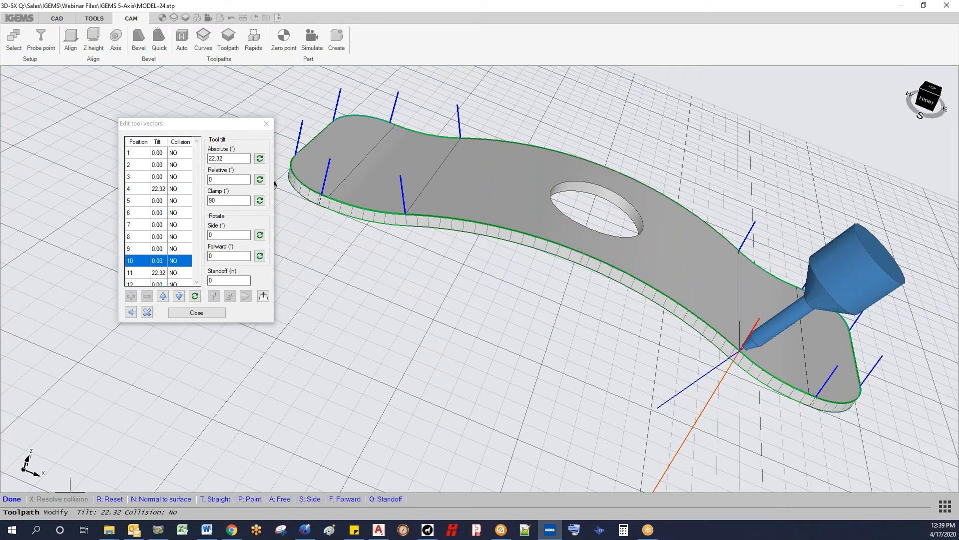
pyautogui.click(12, 499)
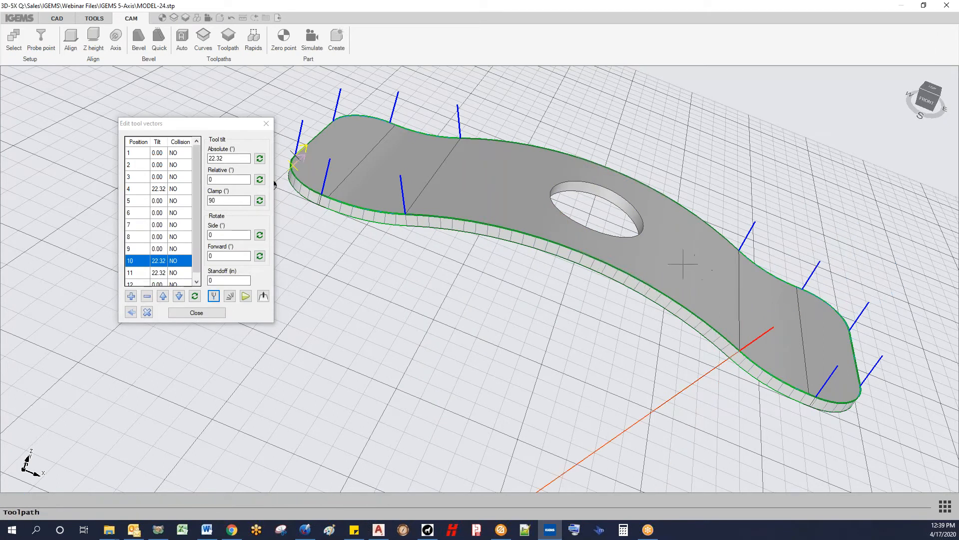
# Orient tool vector 5, on the back edge at the same bend line, normal to the central top surface
pyautogui.click(749, 231)
pyautogui.click(214, 296)
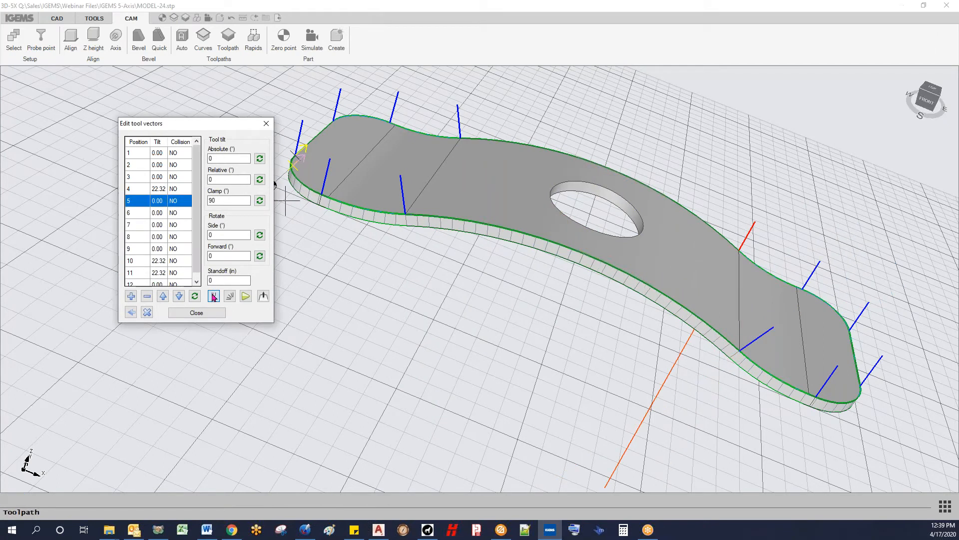
pyautogui.click(724, 258)
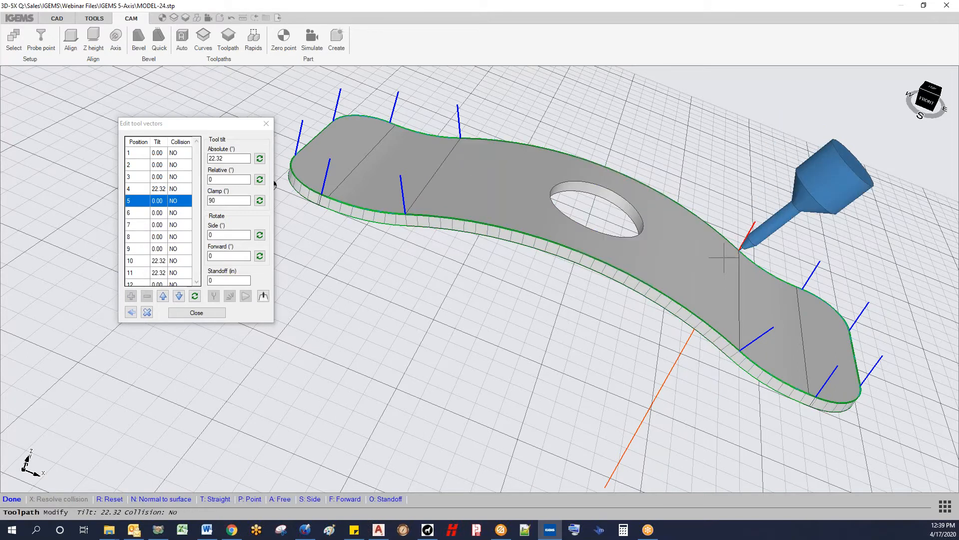
pyautogui.click(12, 499)
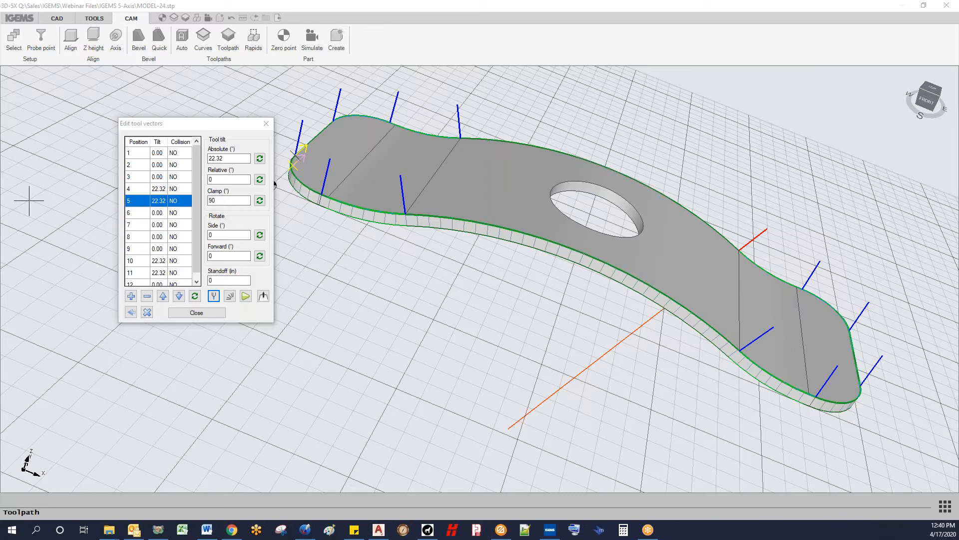
# Simulate CUT 1 from the tool vector editor to check how the cutting head moves between the edited vectors
pyautogui.click(243, 299)
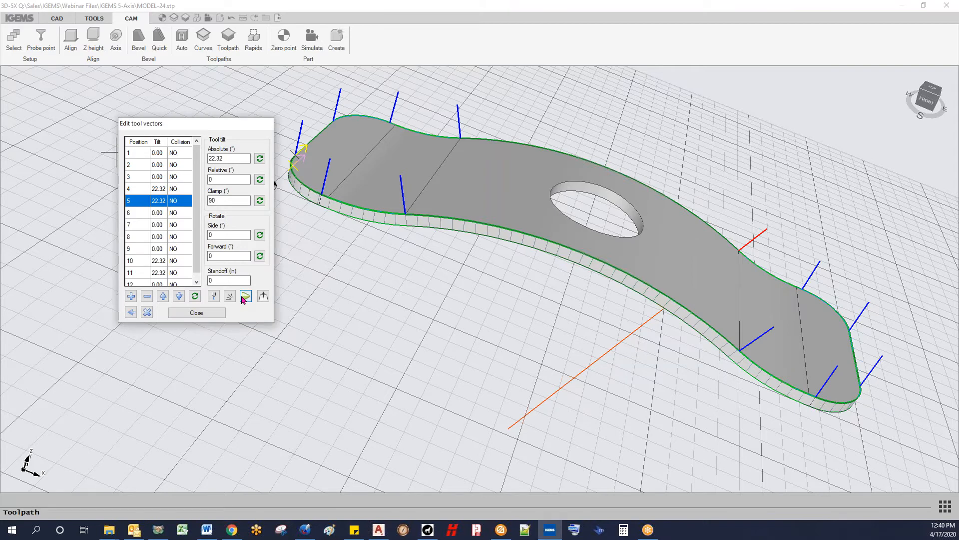
pyautogui.click(99, 199)
pyautogui.scroll(-3, 414, 274)
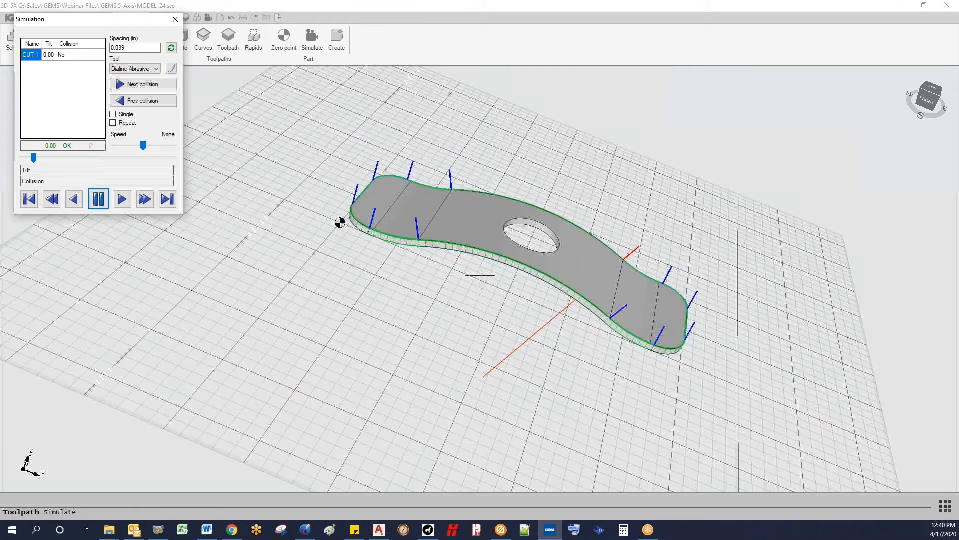
pyautogui.scroll(5, 476, 260)
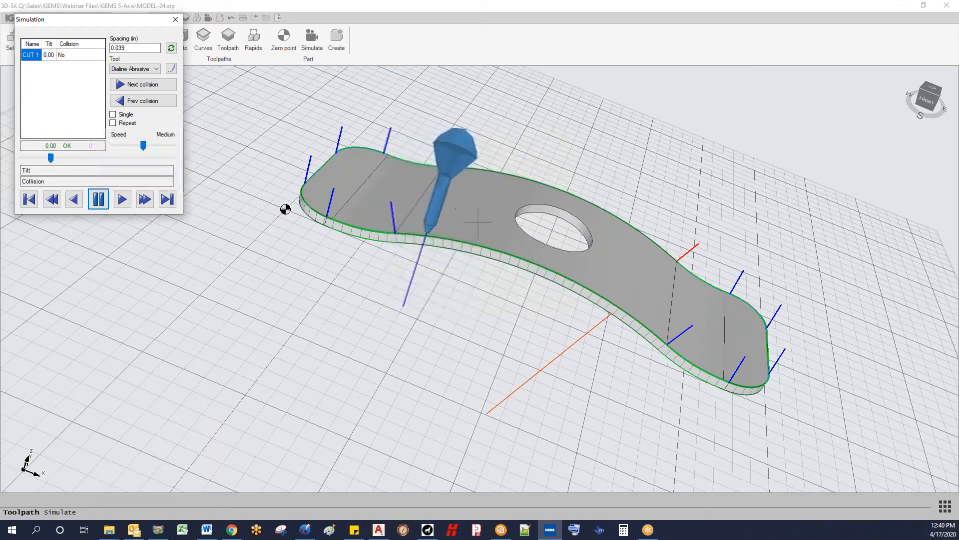
pyautogui.scroll(-3, 456, 206)
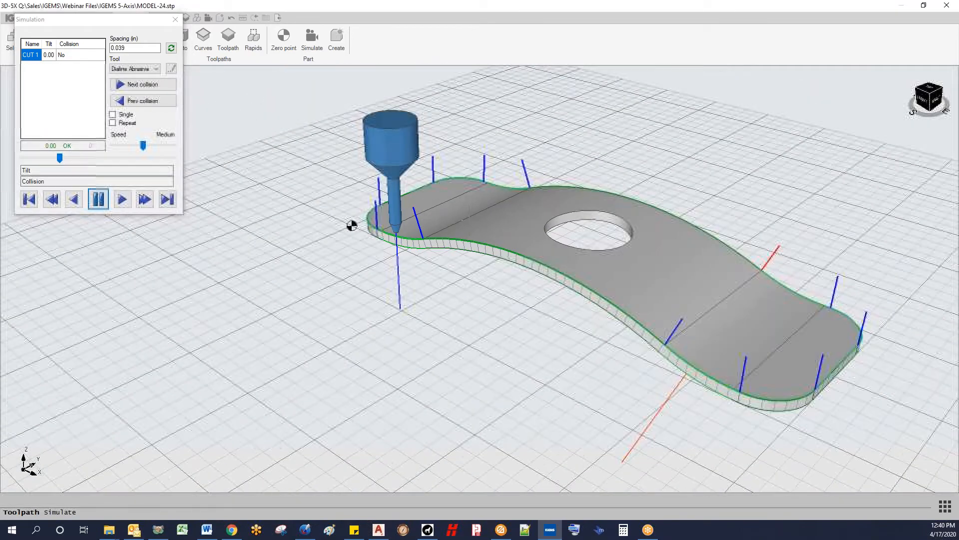
pyautogui.click(175, 20)
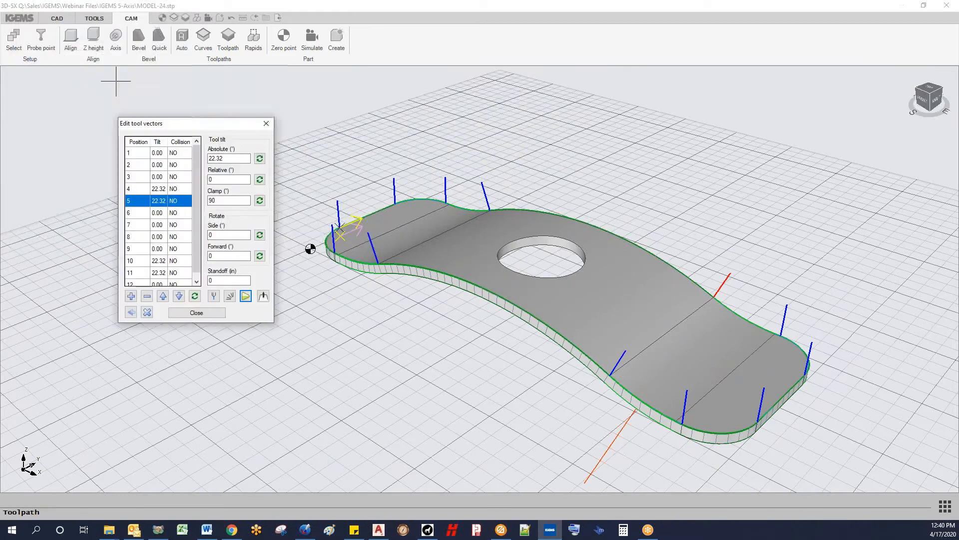
# Finish the vector editing, turn off 3-axis cutting for CUT 1, and simulate the tilted cut
pyautogui.click(197, 312)
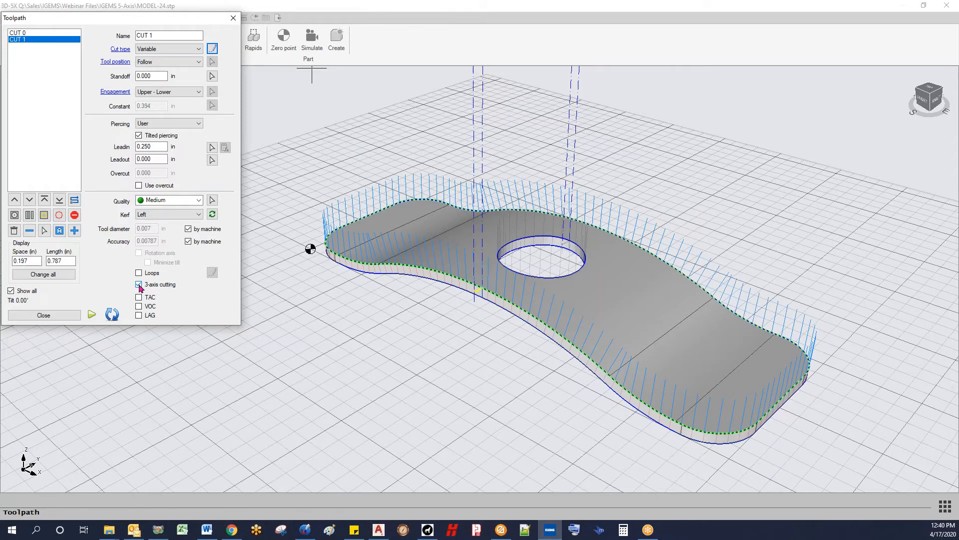
pyautogui.click(140, 285)
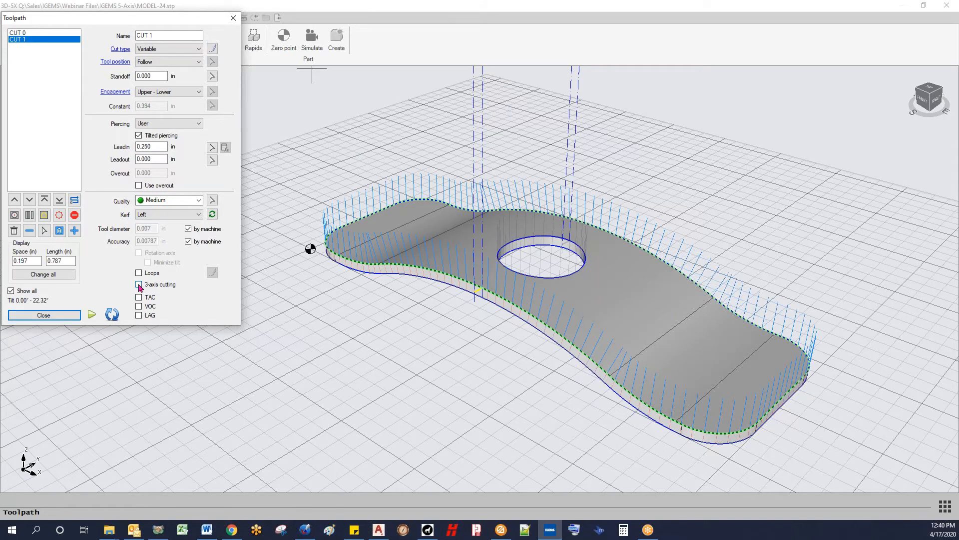
pyautogui.click(93, 314)
pyautogui.click(111, 214)
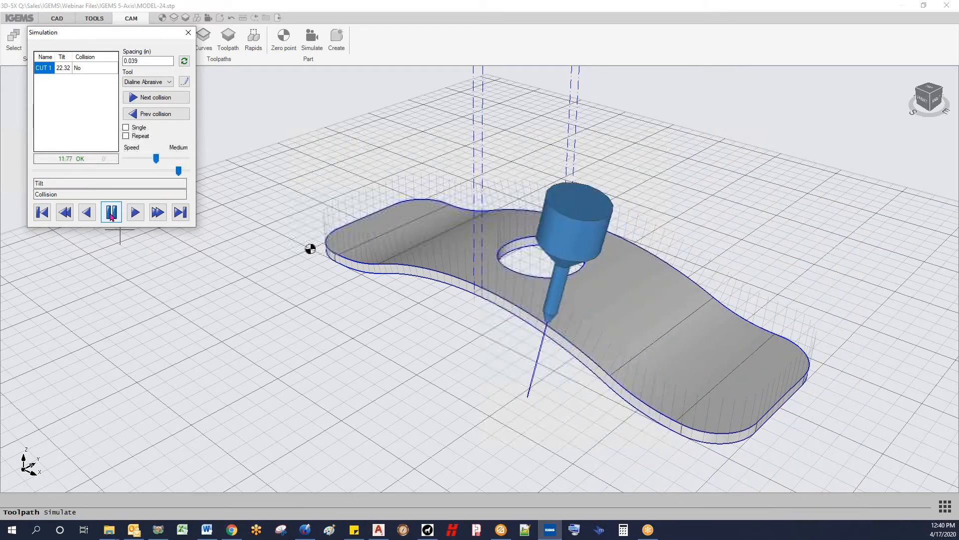
pyautogui.click(189, 33)
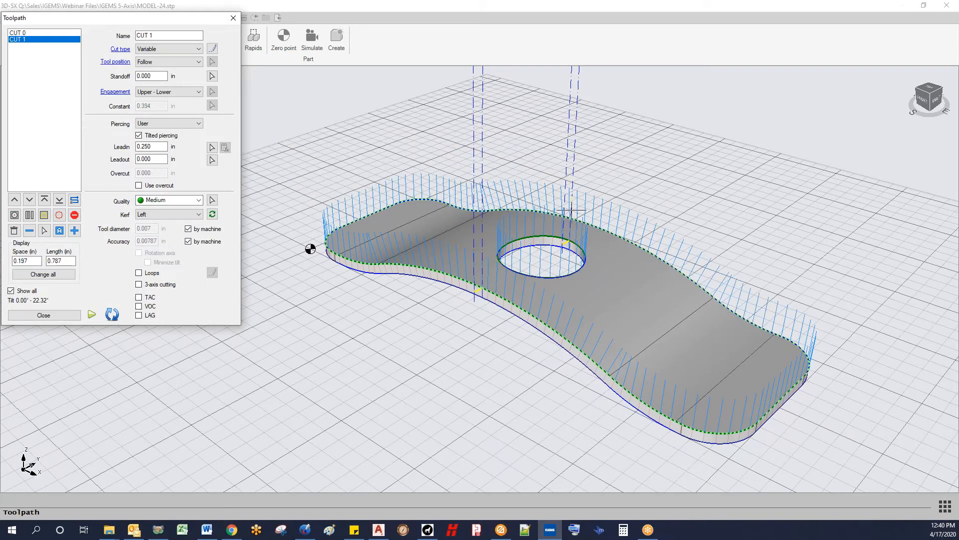
# Examine the tool vectors around the hole and outer contour, and close the toolpath settings
pyautogui.scroll(4, 557, 229)
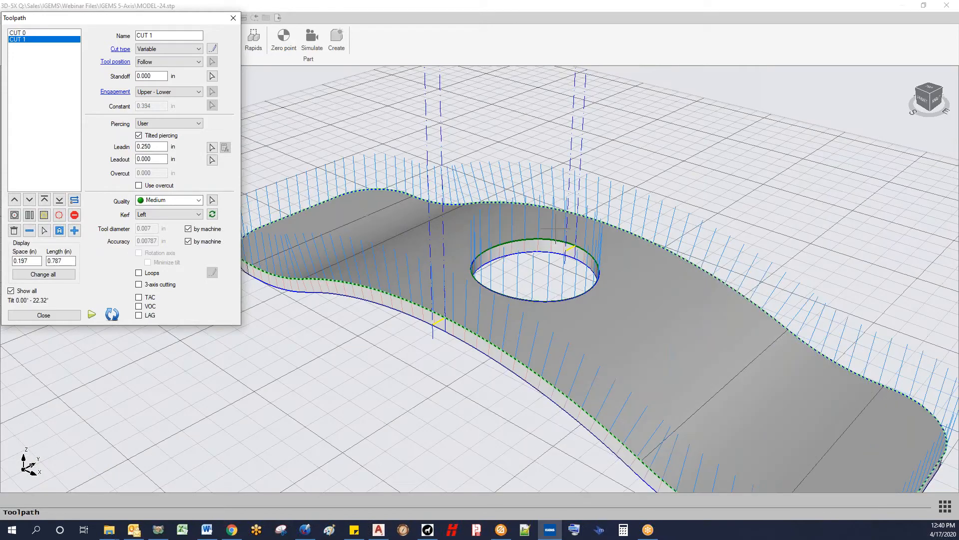
pyautogui.scroll(-3, 556, 229)
pyautogui.scroll(-3, 554, 229)
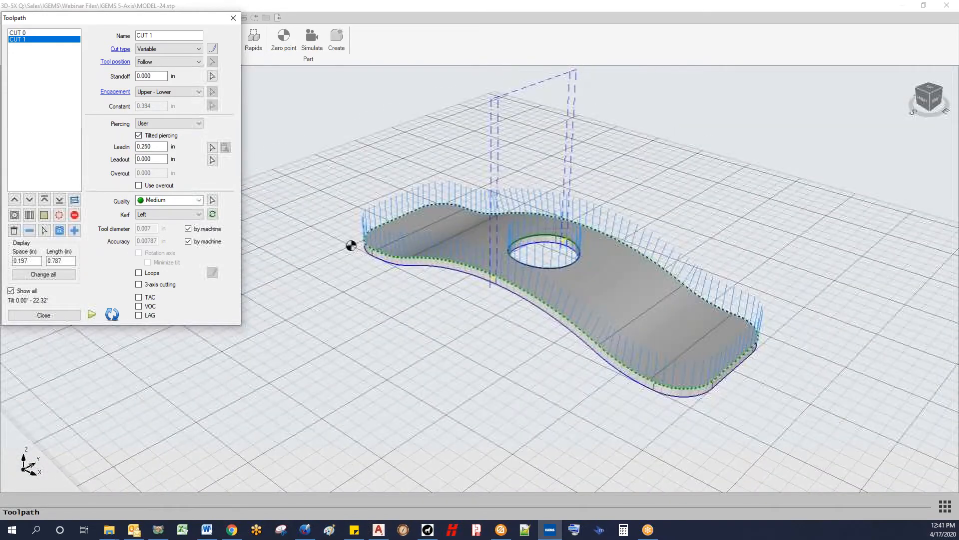
pyautogui.scroll(4, 553, 228)
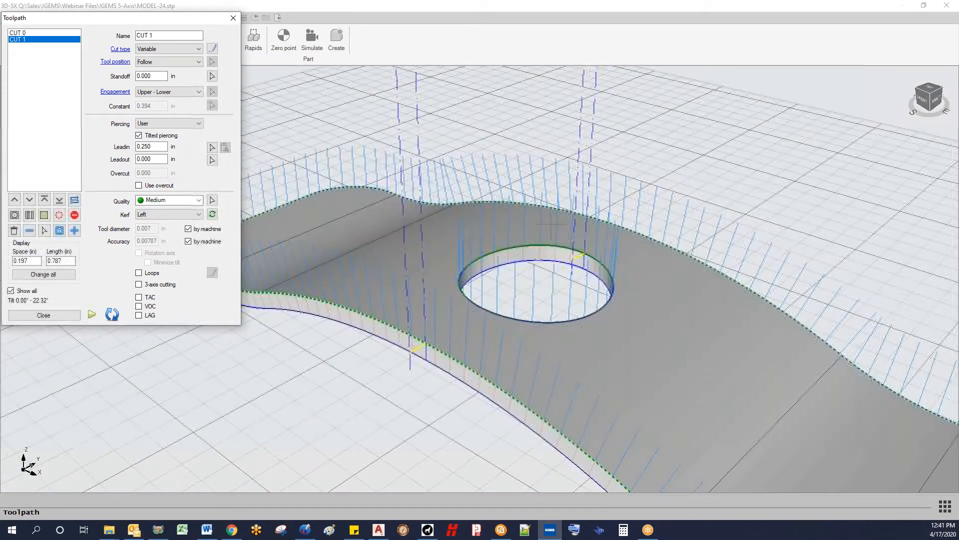
pyautogui.scroll(-1, 552, 225)
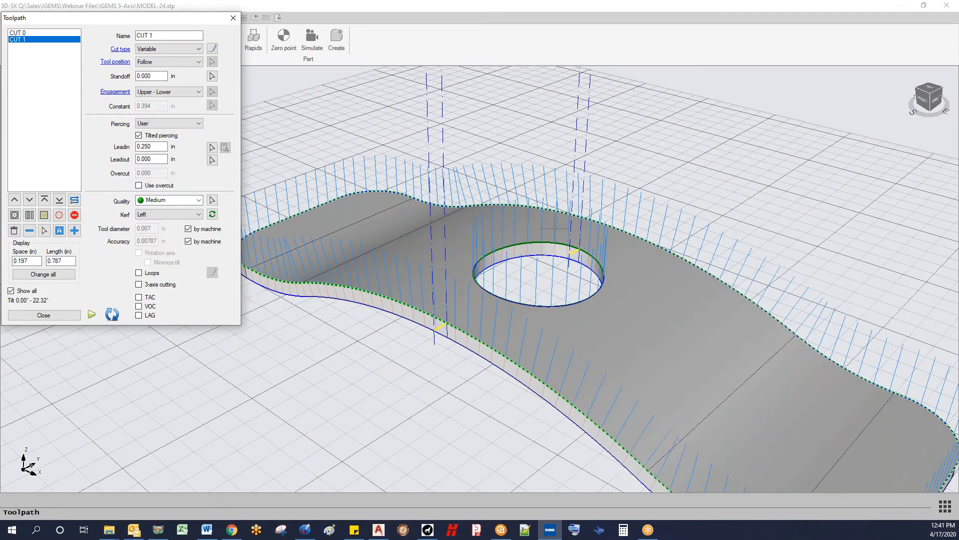
pyautogui.scroll(-3, 553, 228)
pyautogui.moveTo(553, 228); pyautogui.dragTo(553, 313, button='middle')
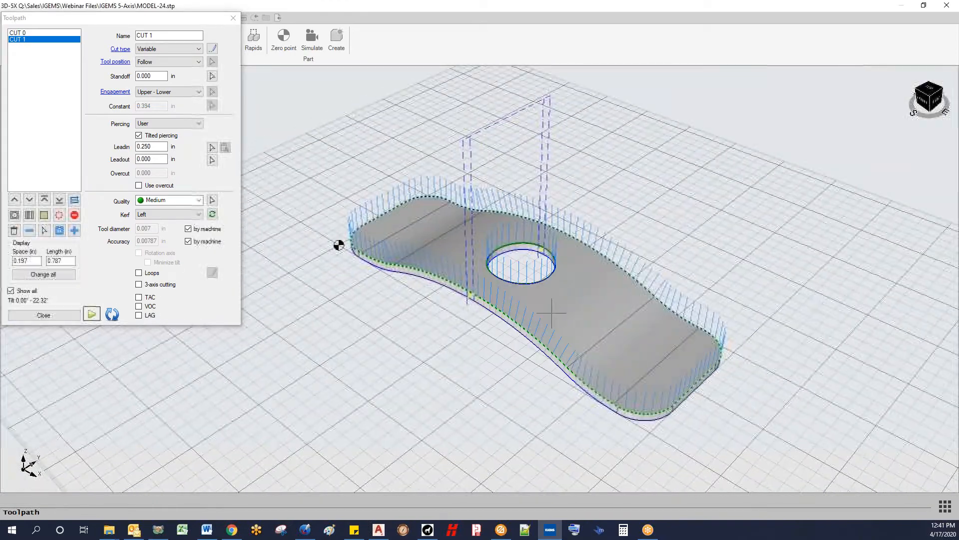
pyautogui.click(46, 318)
pyautogui.moveTo(493, 235); pyautogui.dragTo(407, 292, button='middle')
pyautogui.scroll(2, 411, 271)
pyautogui.scroll(-1, 411, 270)
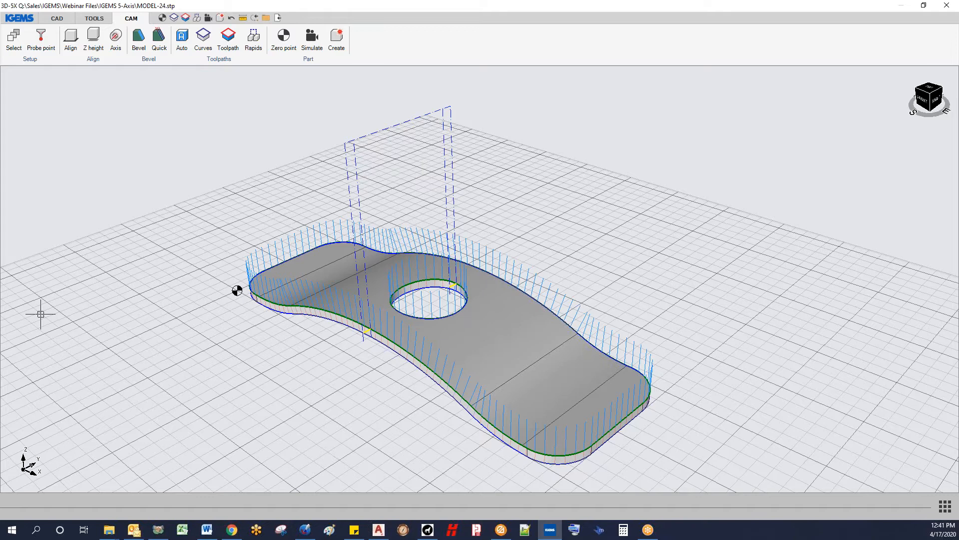
pyautogui.scroll(-2, 338, 227)
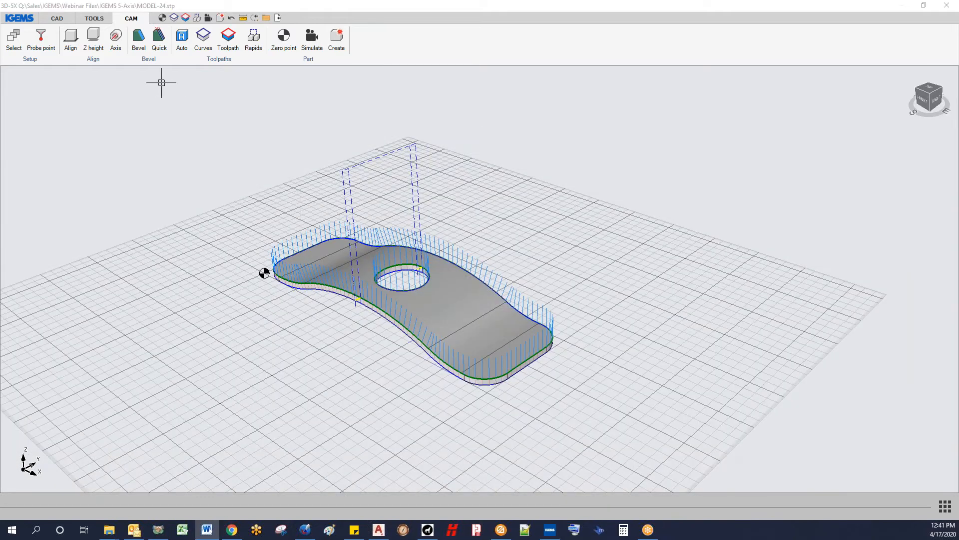
# Open MODEL-25.stp from the IGEMS 5-Axis folder, discarding the current model
pyautogui.click(25, 22)
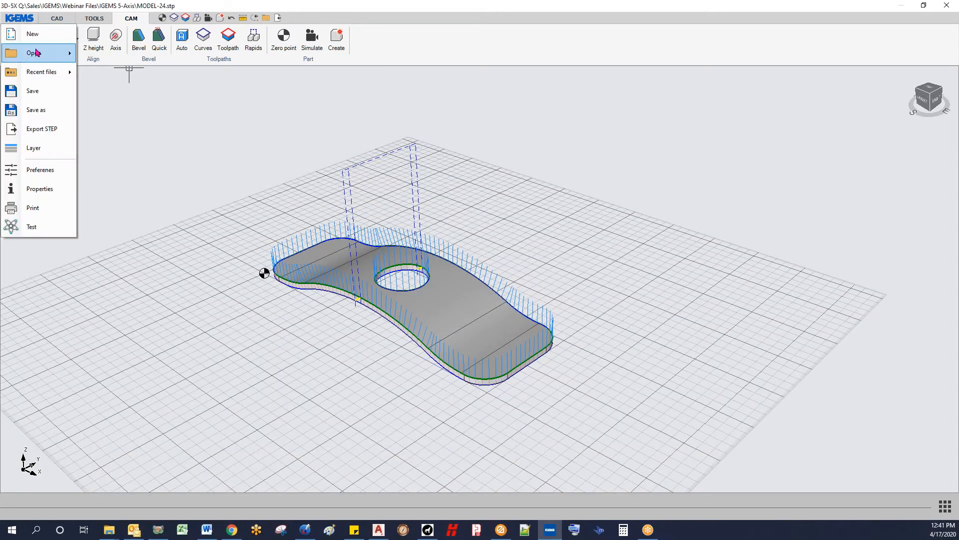
pyautogui.moveTo(37, 52)
pyautogui.click(87, 73)
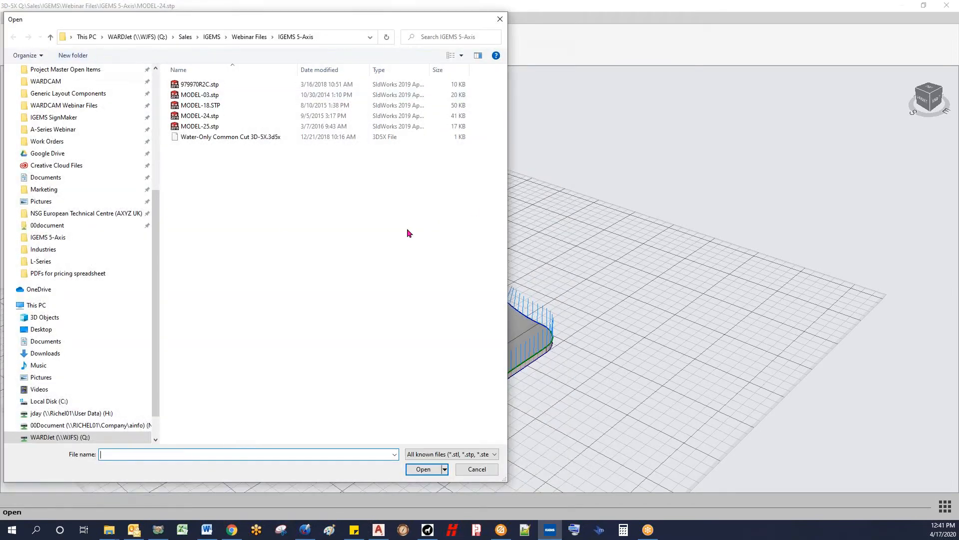
pyautogui.click(197, 118)
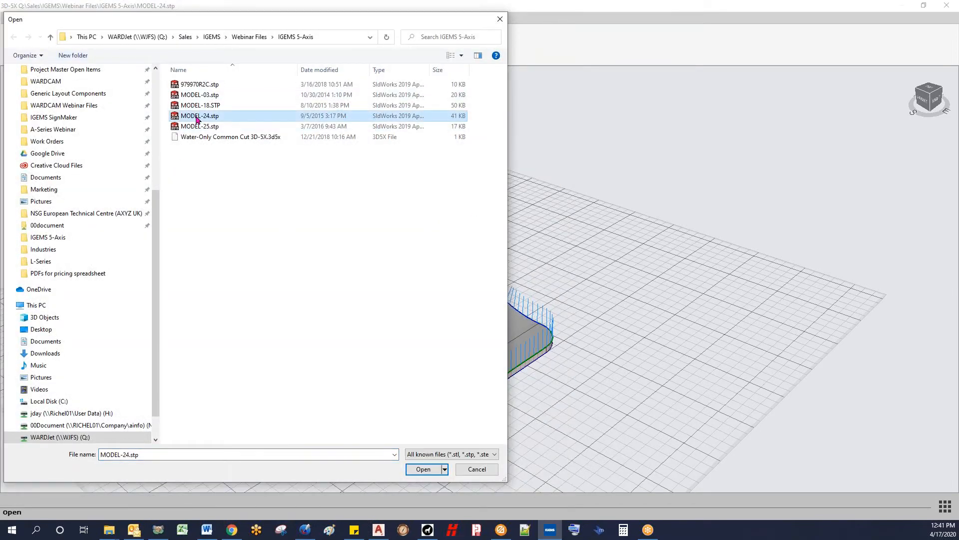
pyautogui.press('Down')
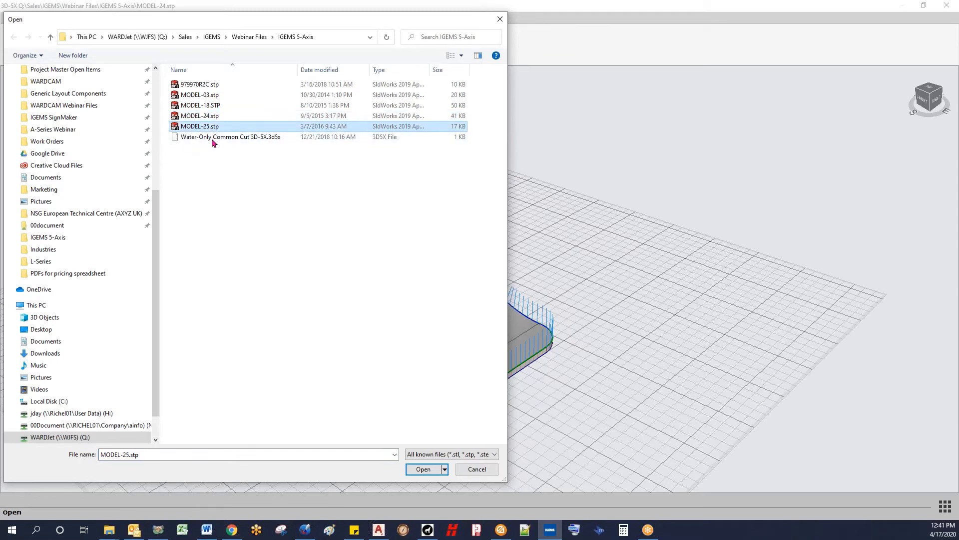
pyautogui.click(424, 470)
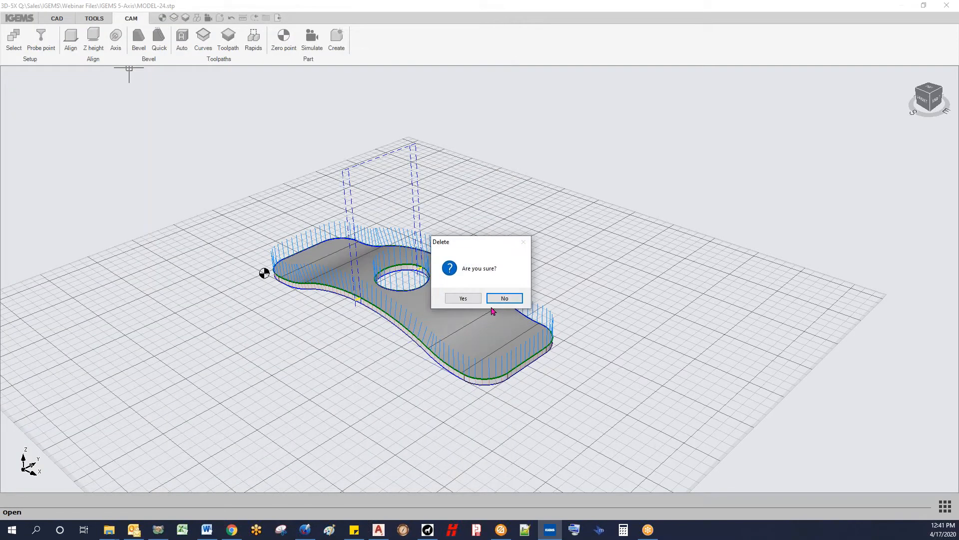
pyautogui.click(474, 299)
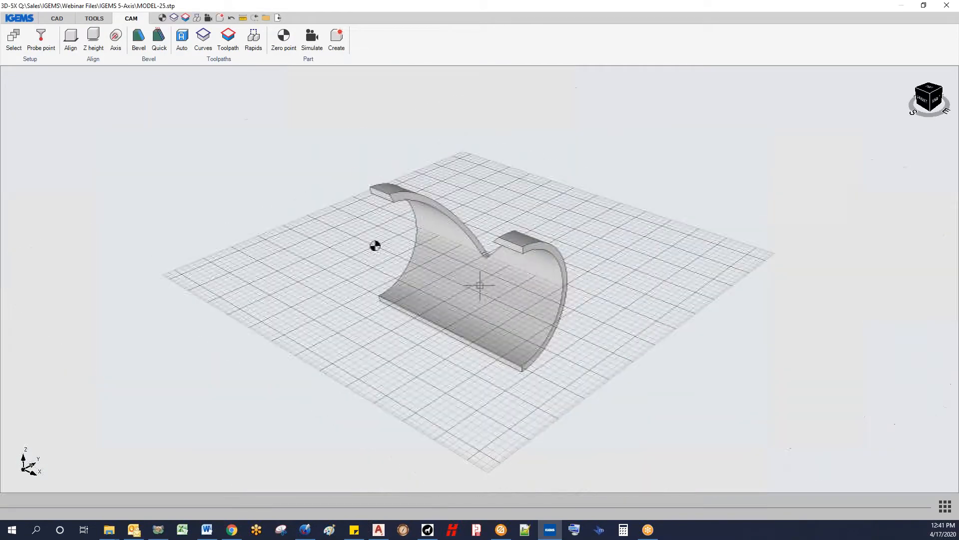
# Align the notched half-pipe part to the grid with the Box alignment option
pyautogui.moveTo(461, 271); pyautogui.dragTo(344, 323, button='middle')
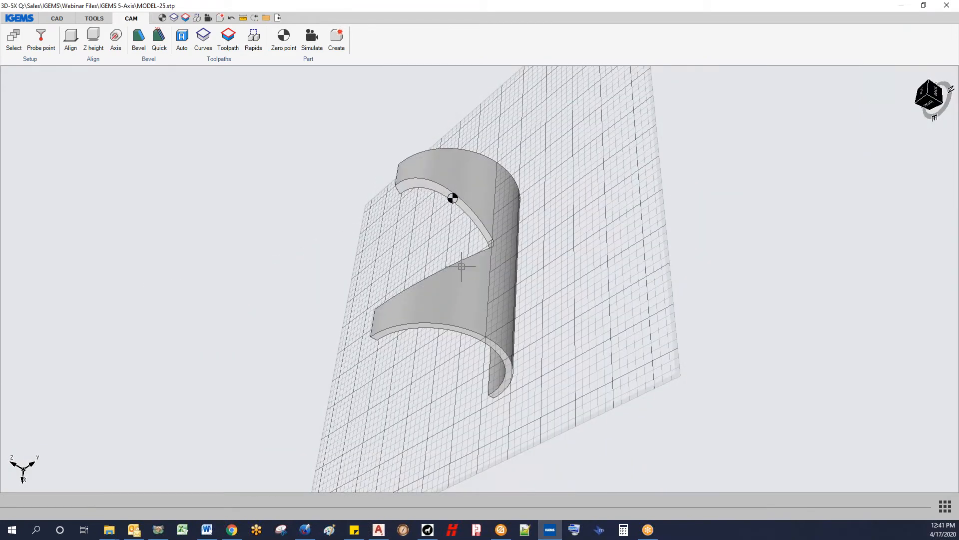
pyautogui.scroll(3, 444, 262)
pyautogui.scroll(-3, 445, 262)
pyautogui.moveTo(456, 265); pyautogui.dragTo(606, 176, button='middle')
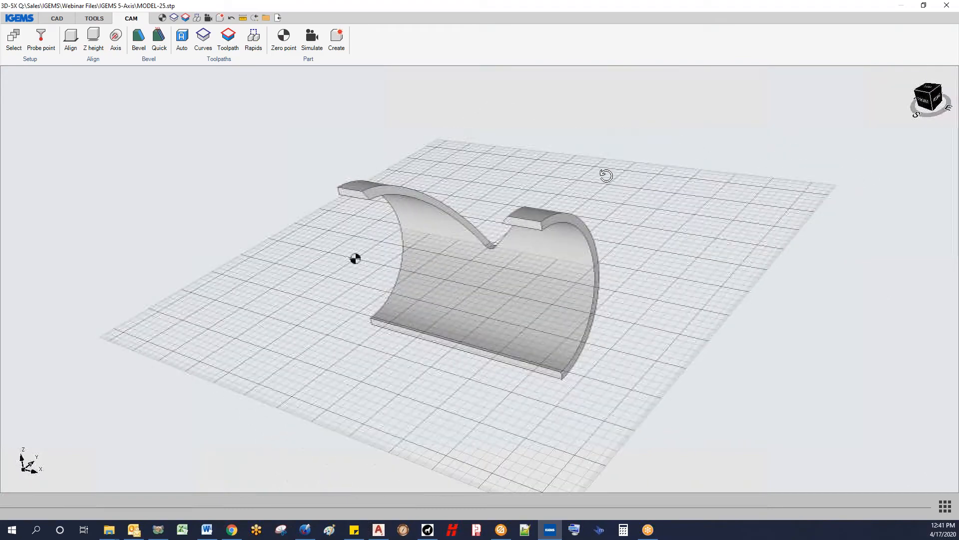
pyautogui.moveTo(454, 233); pyautogui.dragTo(366, 205, button='middle')
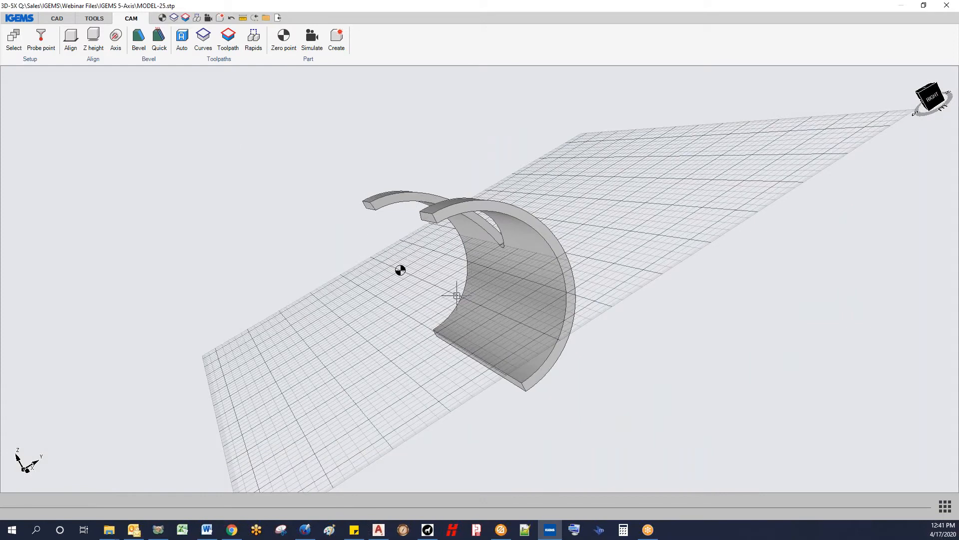
pyautogui.click(70, 39)
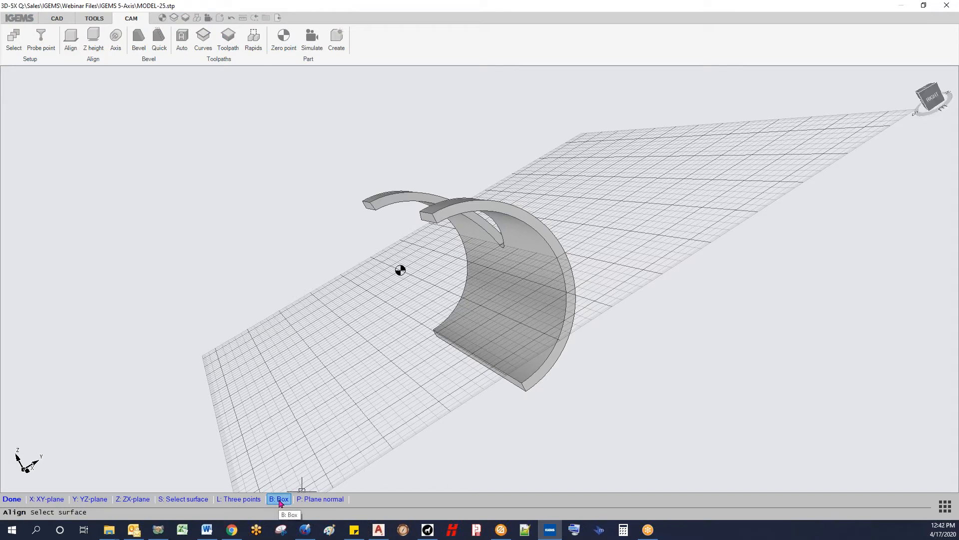
pyautogui.click(280, 499)
pyautogui.click(417, 261)
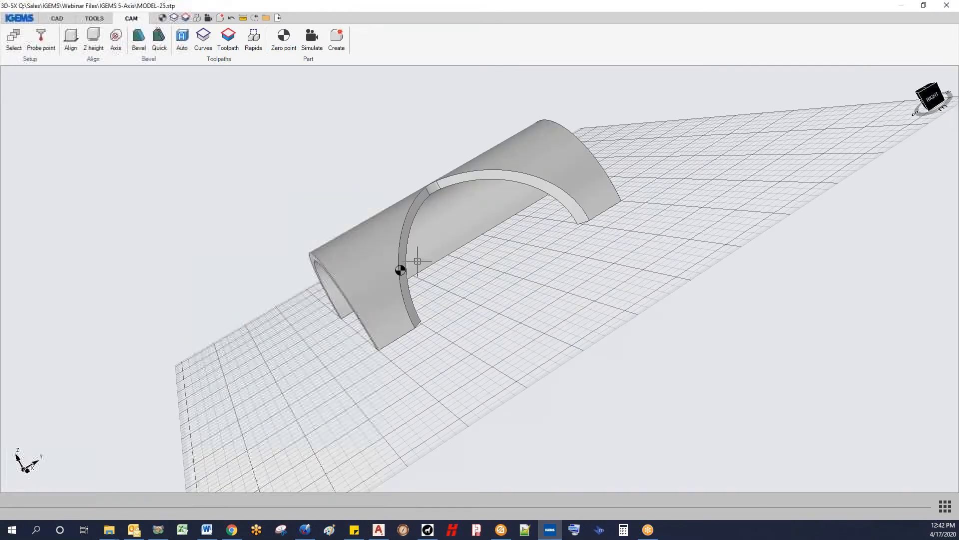
pyautogui.click(926, 86)
pyautogui.scroll(-4, 727, 220)
pyautogui.moveTo(690, 242); pyautogui.dragTo(540, 215, button='middle')
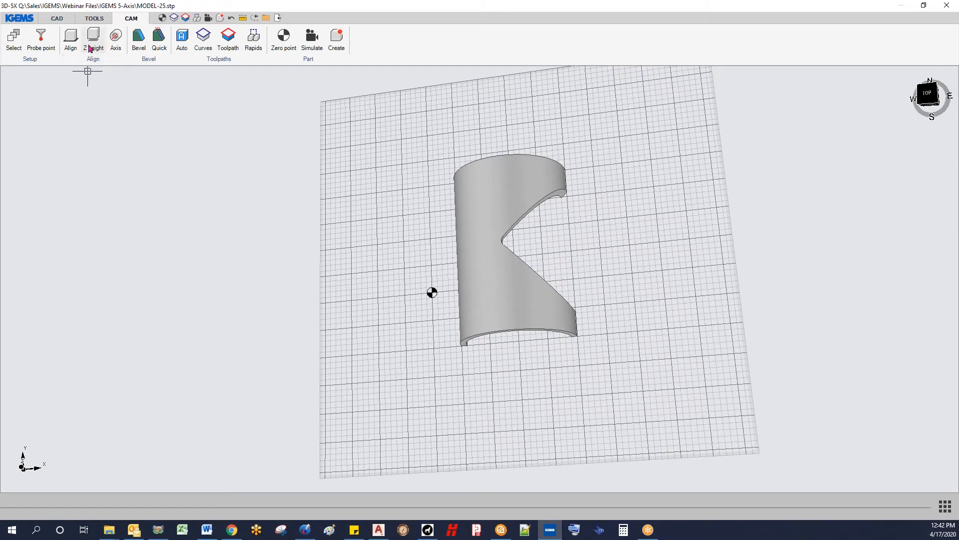
# Rotate the half-pipe part a quarter turn about Z so its notch faces the front
pyautogui.click(89, 60)
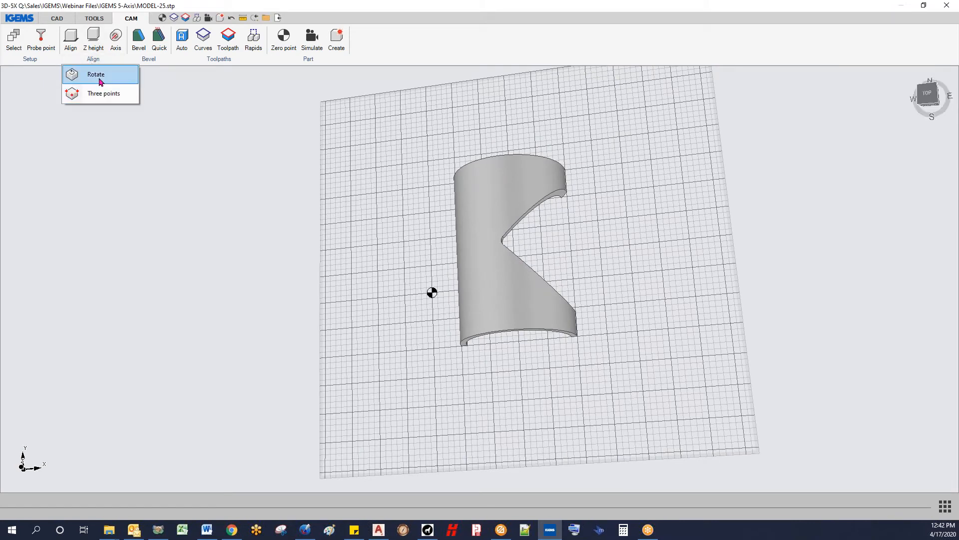
pyautogui.click(98, 76)
pyautogui.press('Tab')
pyautogui.press('Tab')
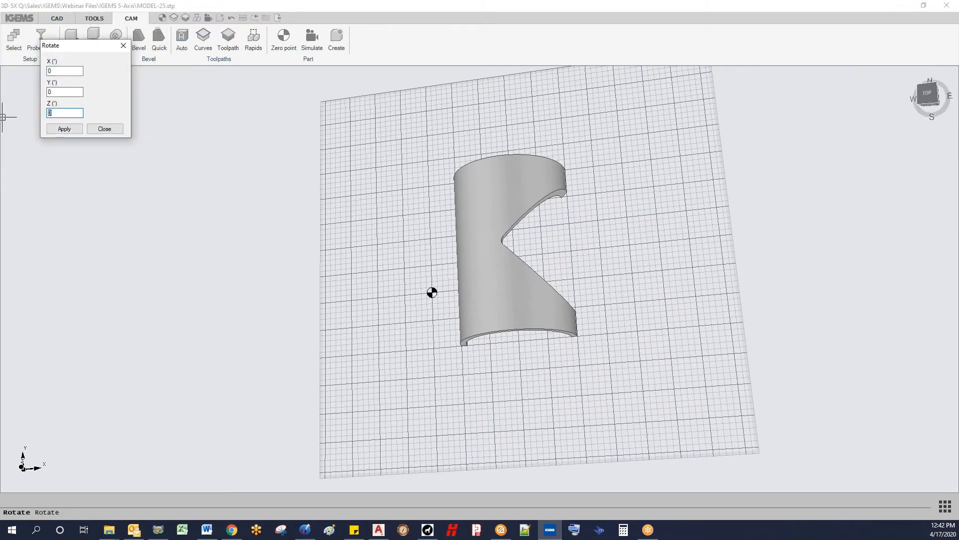
pyautogui.click(74, 131)
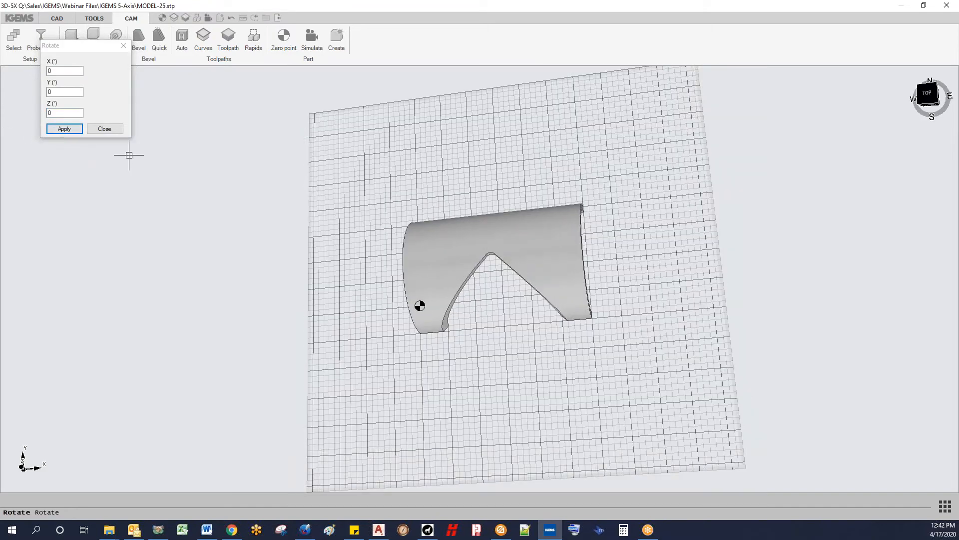
pyautogui.click(105, 129)
# Set the part's bottom Z height to 2 in above the grid
pyautogui.scroll(3, 468, 279)
pyautogui.moveTo(468, 277); pyautogui.dragTo(502, 116, button='middle')
pyautogui.scroll(3, 583, 256)
pyautogui.scroll(-3, 585, 258)
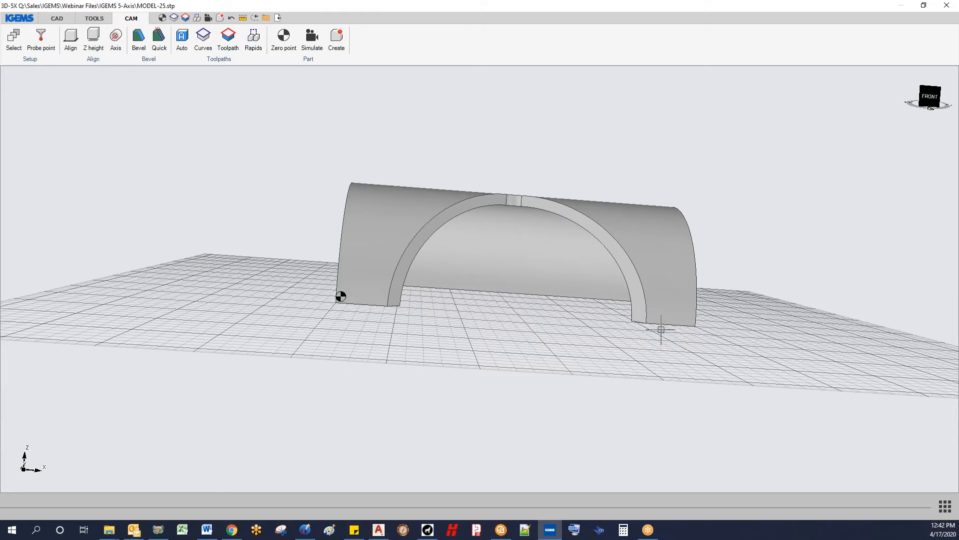
pyautogui.click(93, 40)
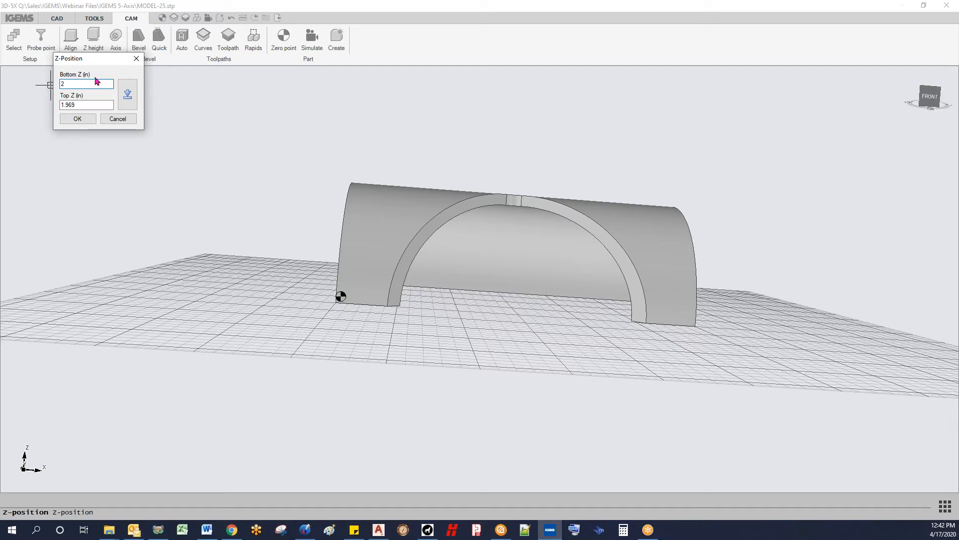
pyautogui.click(78, 119)
# Start a grid fixture under the part with a quantity of 2 plates in X and 2 in Y
pyautogui.moveTo(478, 246); pyautogui.dragTo(450, 368, button='middle')
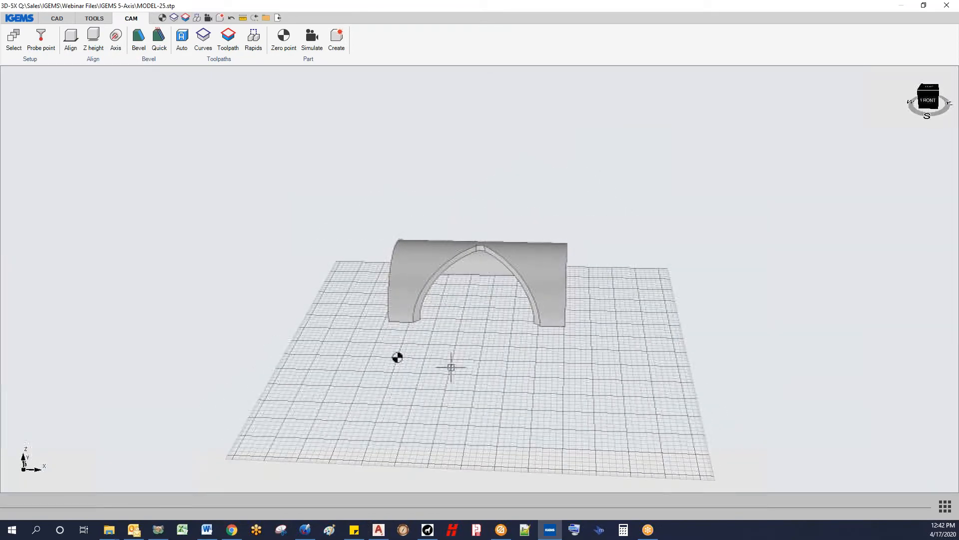
pyautogui.click(93, 19)
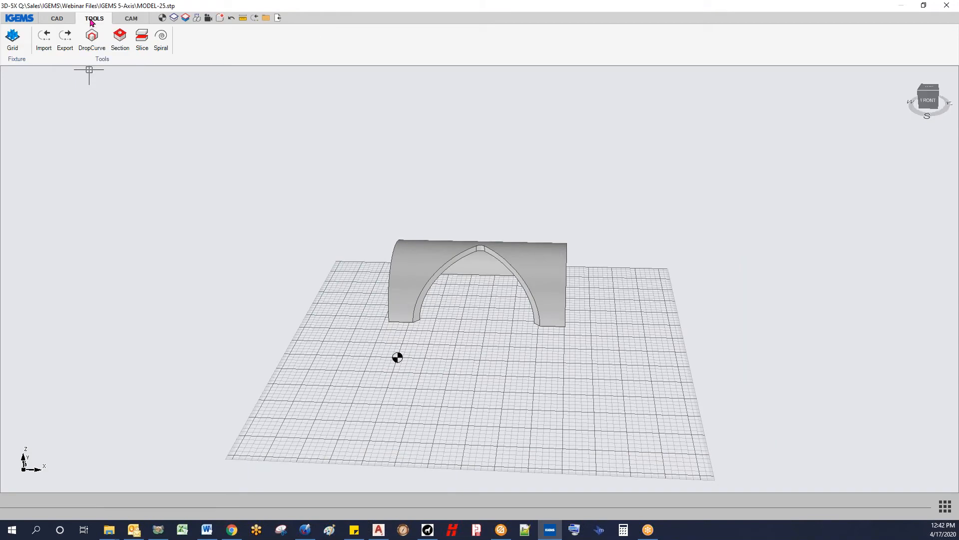
pyautogui.click(13, 39)
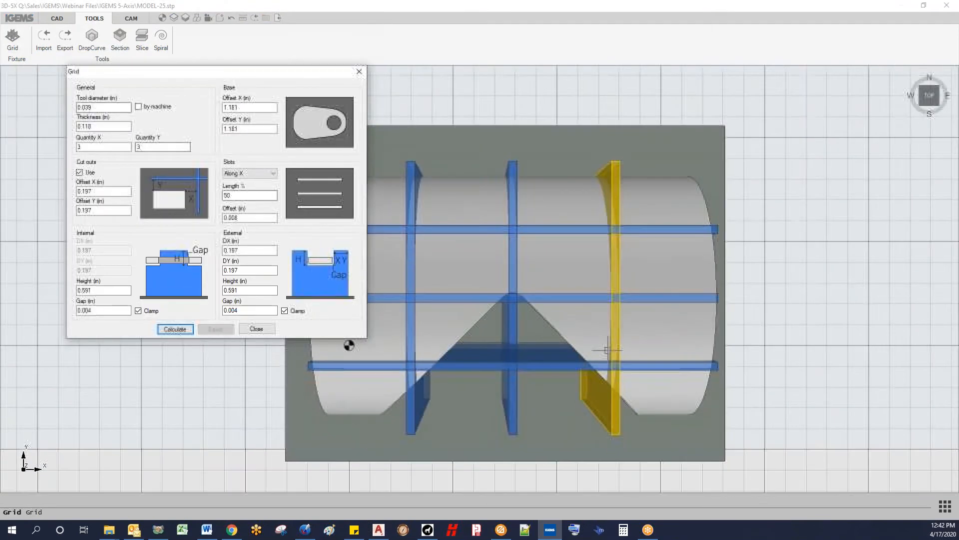
pyautogui.moveTo(573, 349); pyautogui.dragTo(564, 285, button='middle')
pyautogui.moveTo(183, 73); pyautogui.dragTo(182, 98)
pyautogui.doubleClick(97, 170)
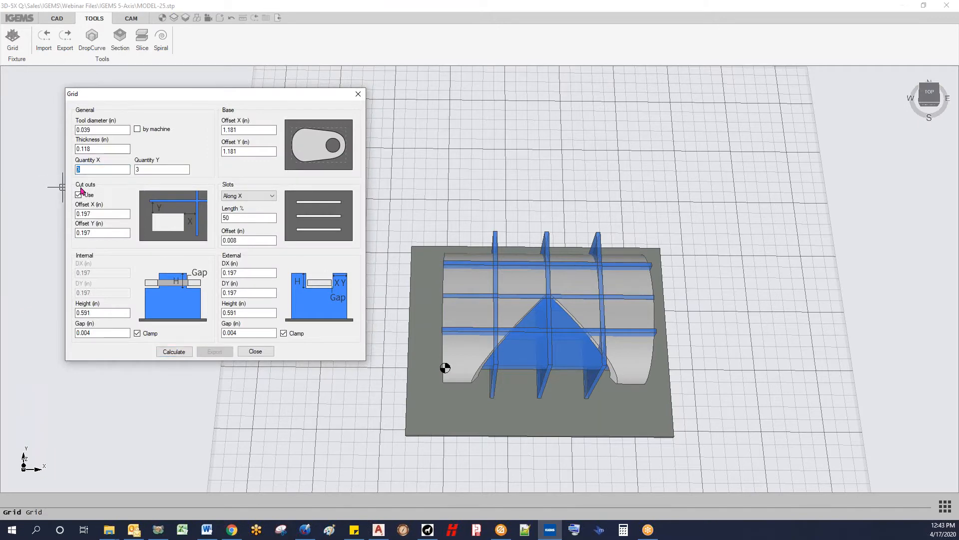
pyautogui.doubleClick(148, 169)
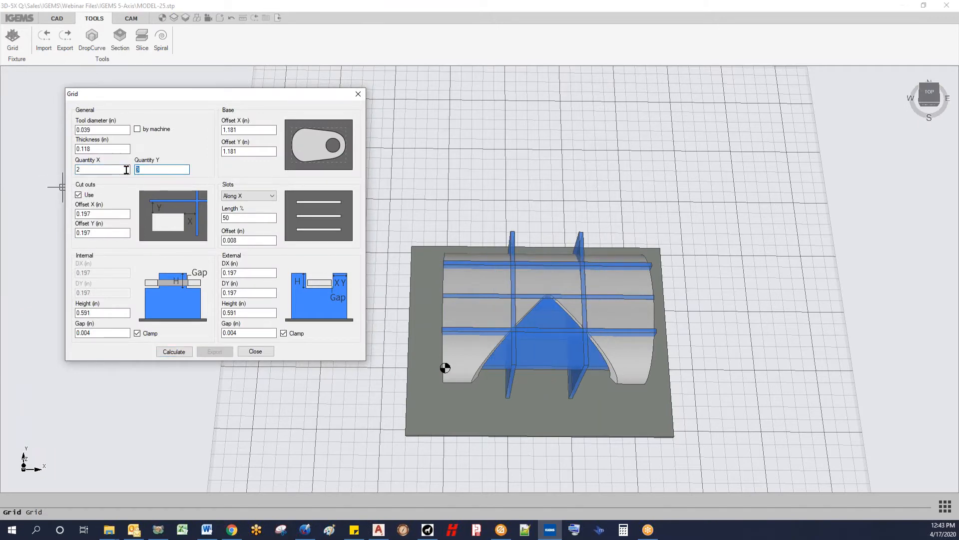
pyautogui.click(102, 169)
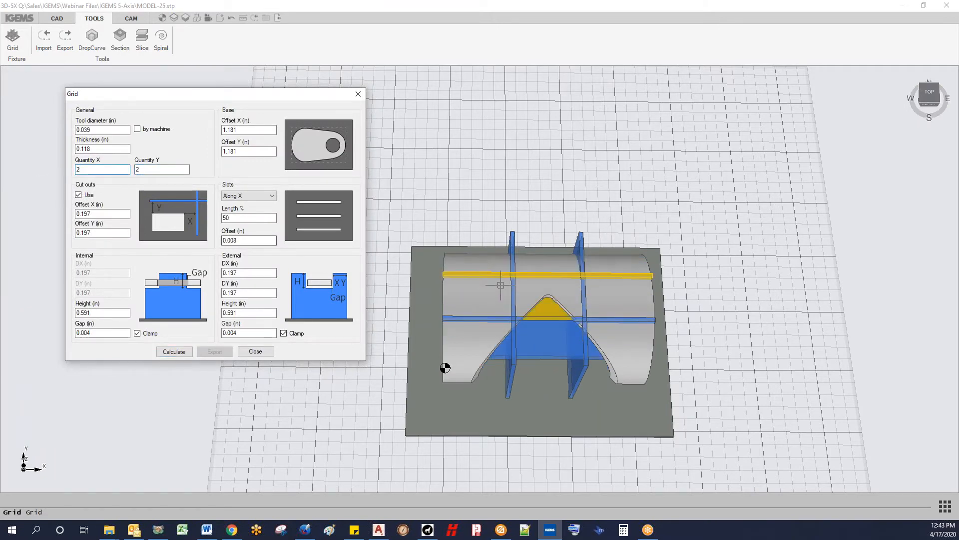
# Move the two crosswise support plates outward, one towards each end of the half-pipe
pyautogui.scroll(2, 499, 285)
pyautogui.moveTo(518, 289); pyautogui.dragTo(537, 317, button='middle')
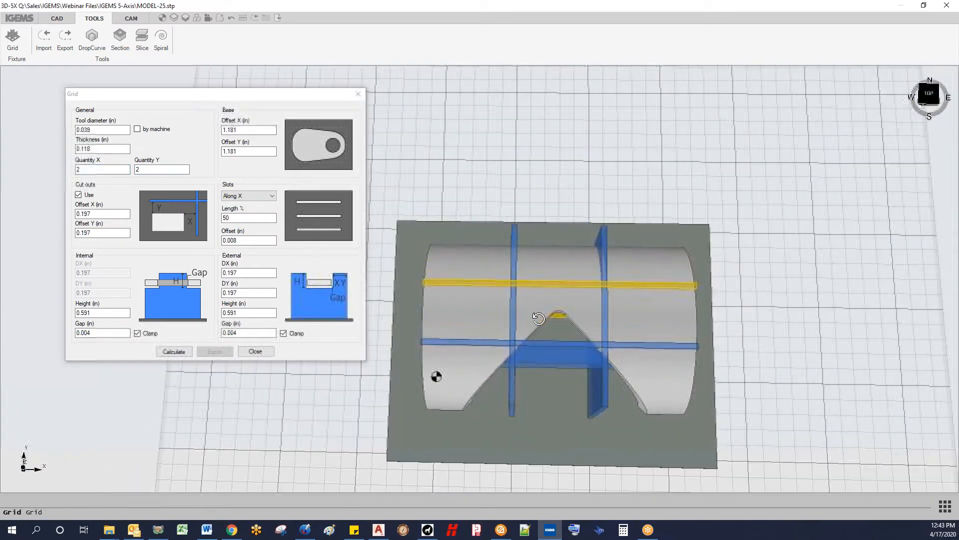
pyautogui.moveTo(602, 320); pyautogui.dragTo(673, 320)
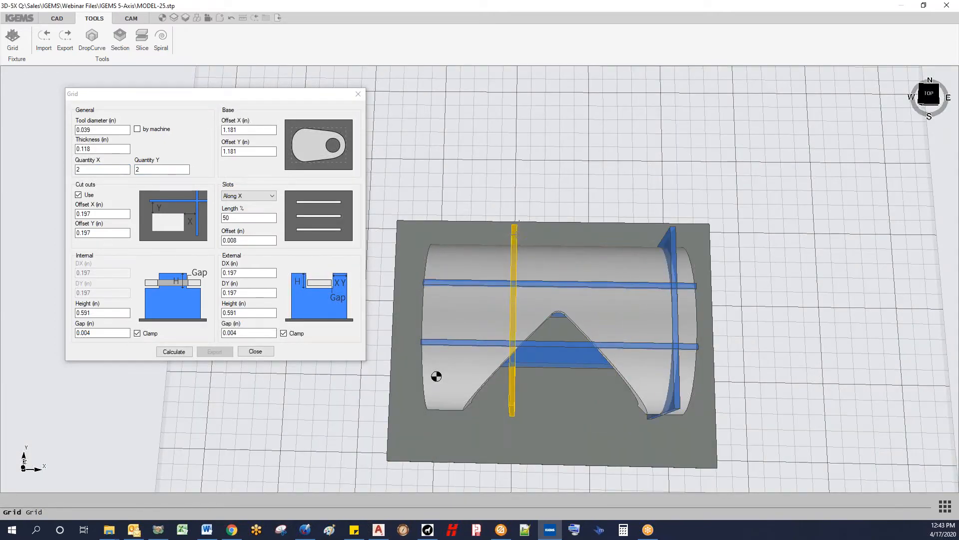
pyautogui.moveTo(512, 320); pyautogui.dragTo(455, 320)
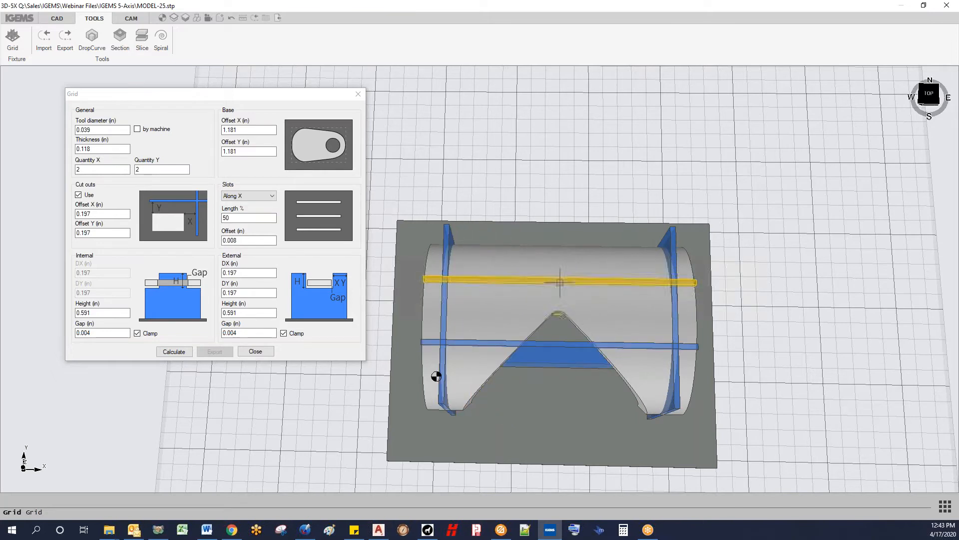
# Set the fixture base's X and Y offsets to 2 in
pyautogui.scroll(3, 561, 342)
pyautogui.moveTo(566, 339); pyautogui.dragTo(396, 174, button='middle')
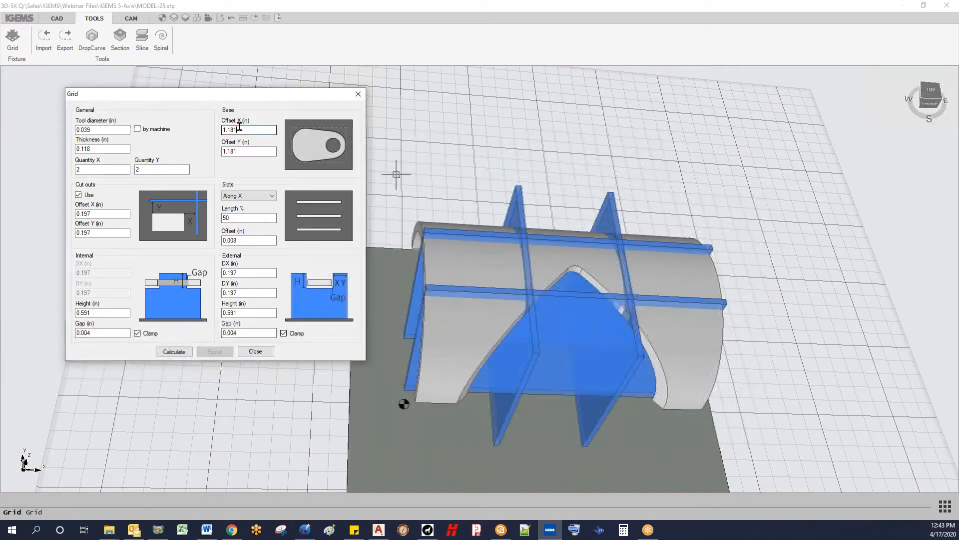
pyautogui.click(249, 130)
pyautogui.moveTo(550, 325); pyautogui.dragTo(467, 217, button='middle')
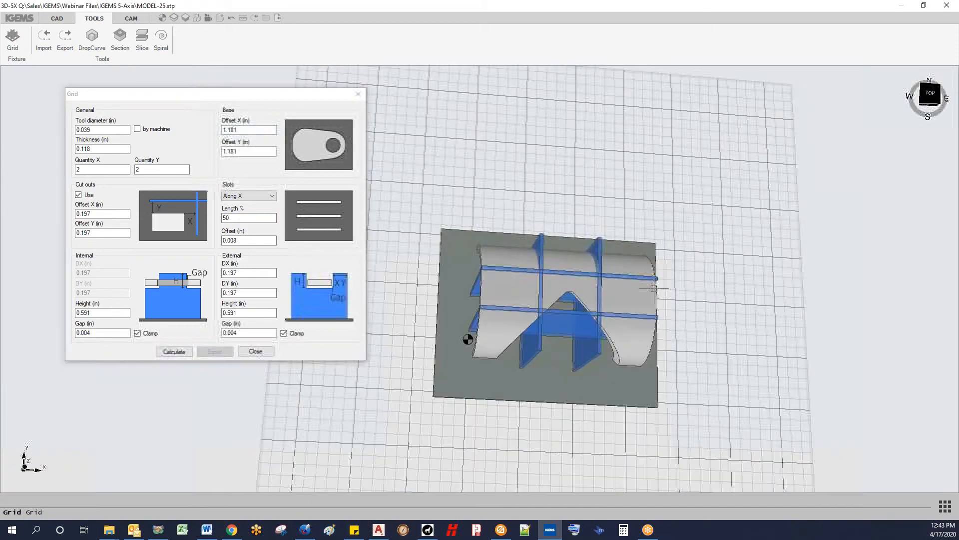
pyautogui.click(232, 130)
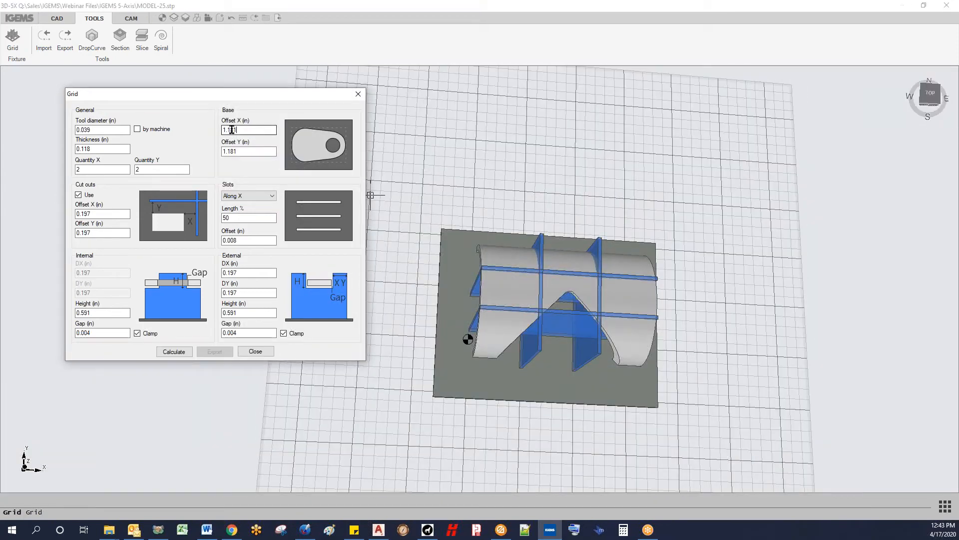
pyautogui.write('2')
pyautogui.click(240, 151)
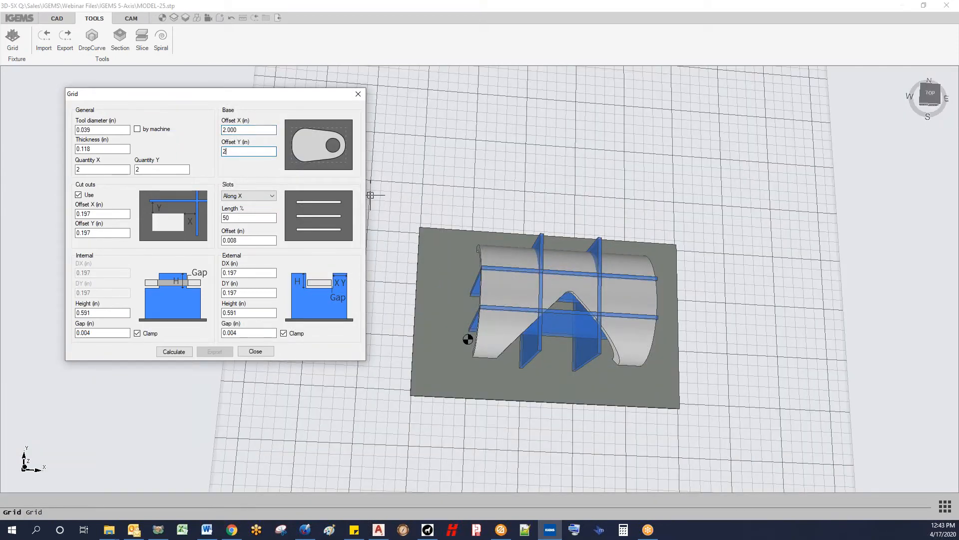
pyautogui.write('2')
pyautogui.press('Return')
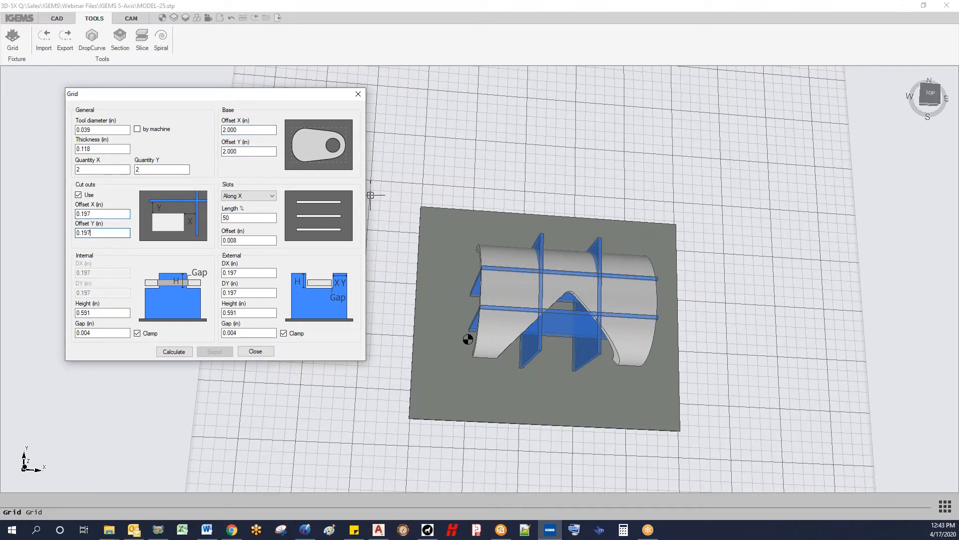
# Calculate the grid fixture from the current plate positions
pyautogui.click(370, 195)
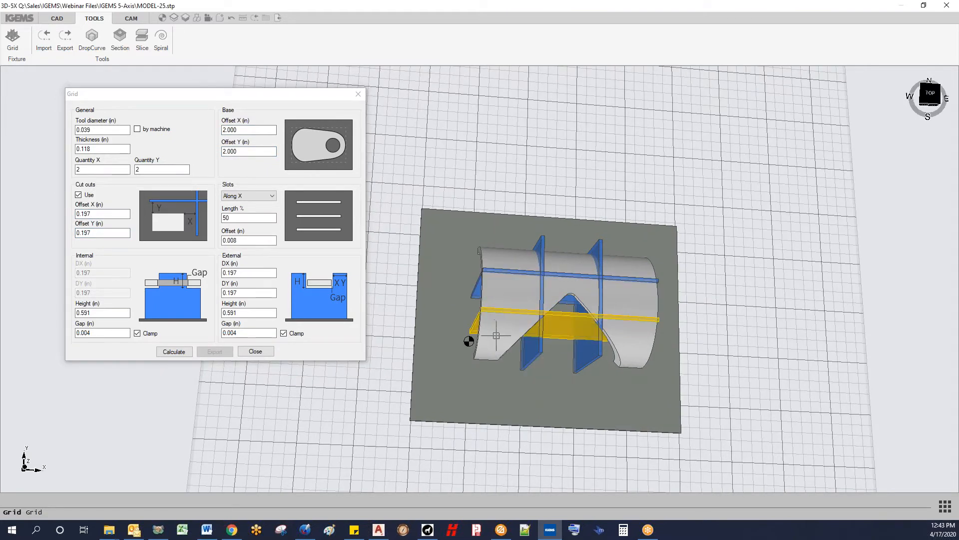
pyautogui.click(175, 351)
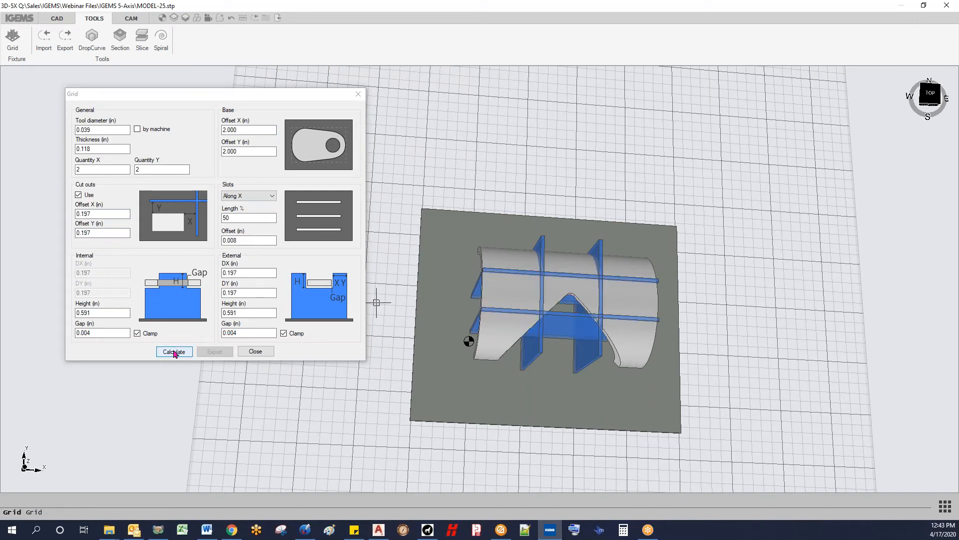
pyautogui.scroll(6, 540, 370)
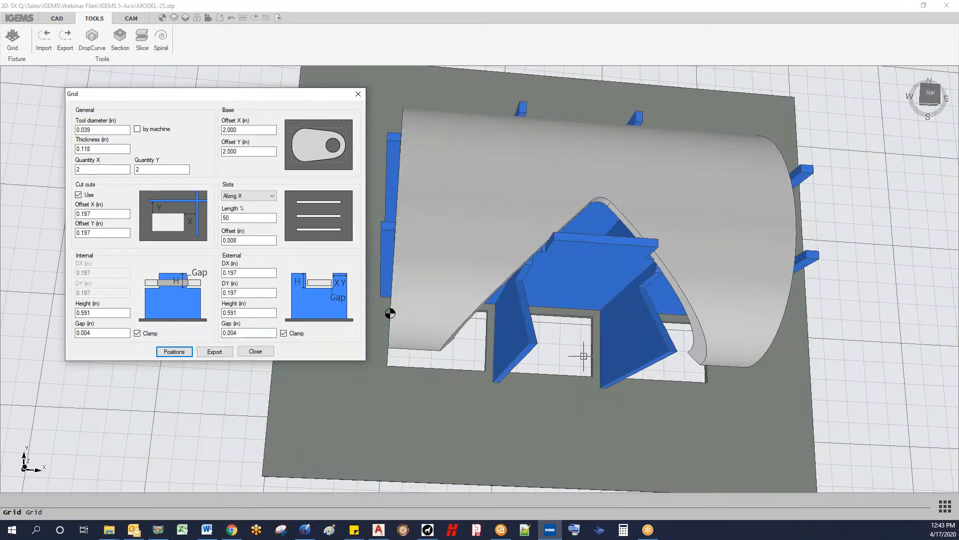
pyautogui.scroll(2, 532, 371)
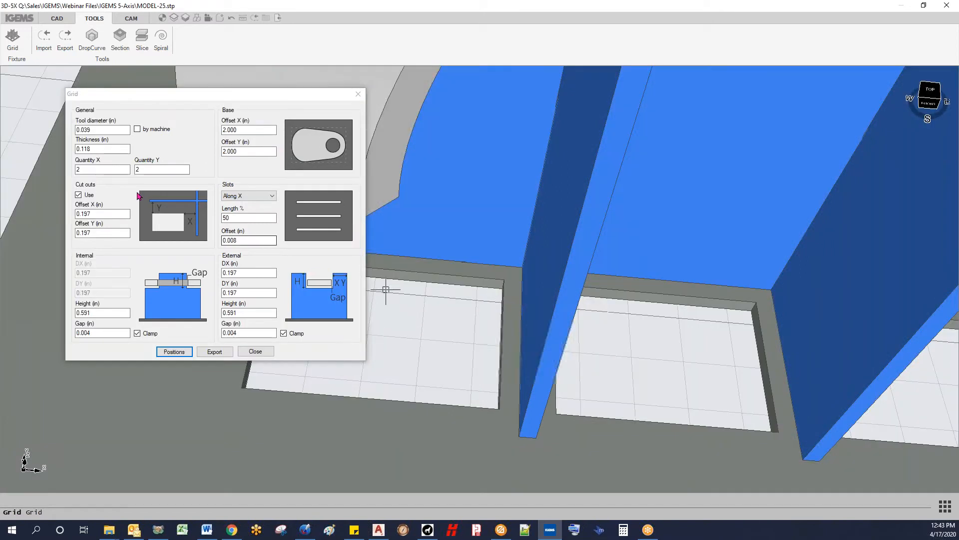
# Set the base cut-outs' X and Y offsets to 0.5 in
pyautogui.click(91, 214)
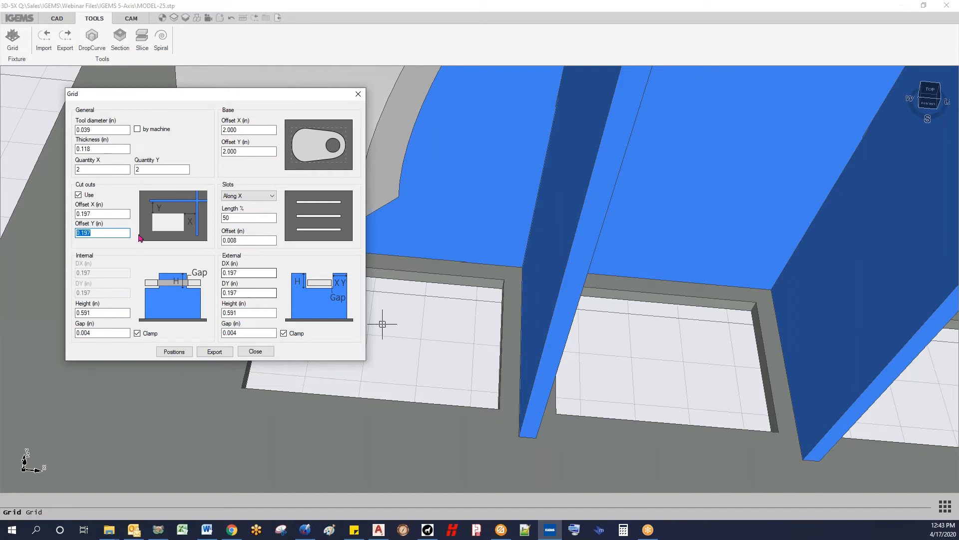
pyautogui.hotkey('shift', 'Tab')
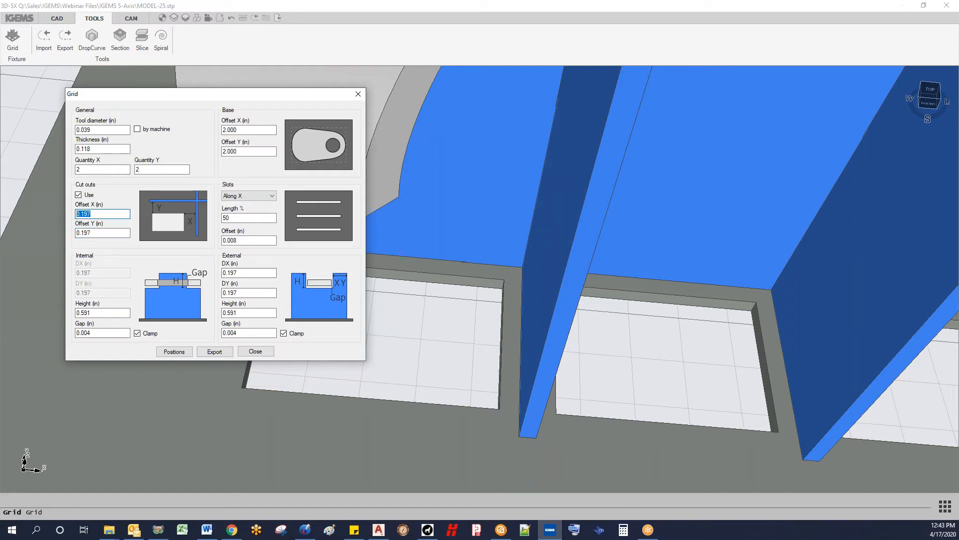
pyautogui.click(98, 232)
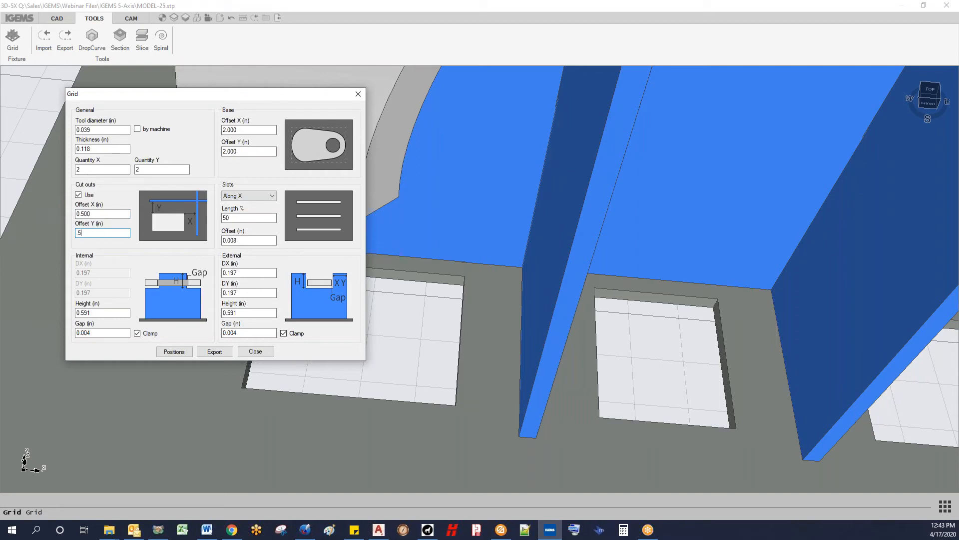
pyautogui.write('5')
pyautogui.moveTo(499, 320); pyautogui.dragTo(490, 294, button='right')
pyautogui.scroll(-3, 540, 324)
# Try the base slots with the Along Y direction, and return them to Along X
pyautogui.click(226, 149)
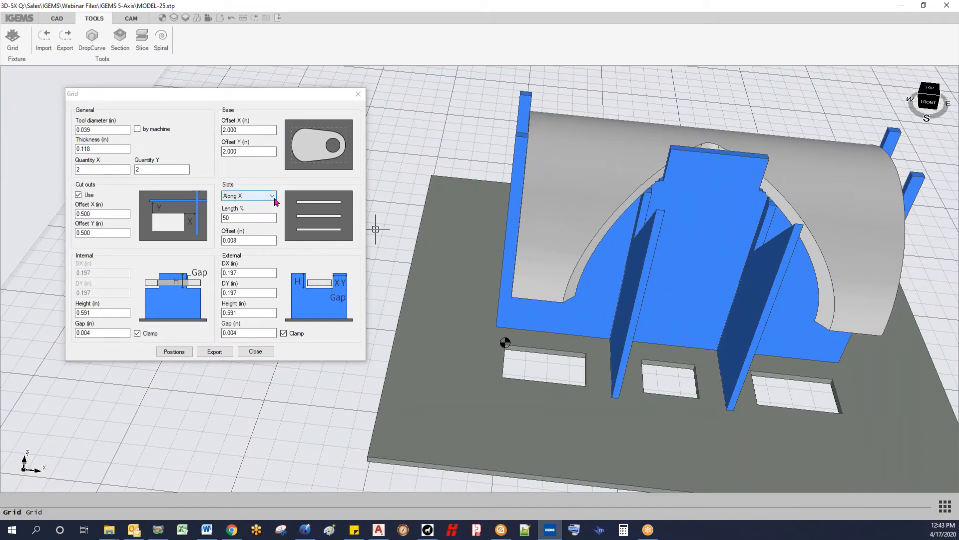
pyautogui.moveTo(505, 343); pyautogui.dragTo(486, 302, button='right')
pyautogui.moveTo(701, 277); pyautogui.dragTo(670, 258, button='right')
pyautogui.click(260, 195)
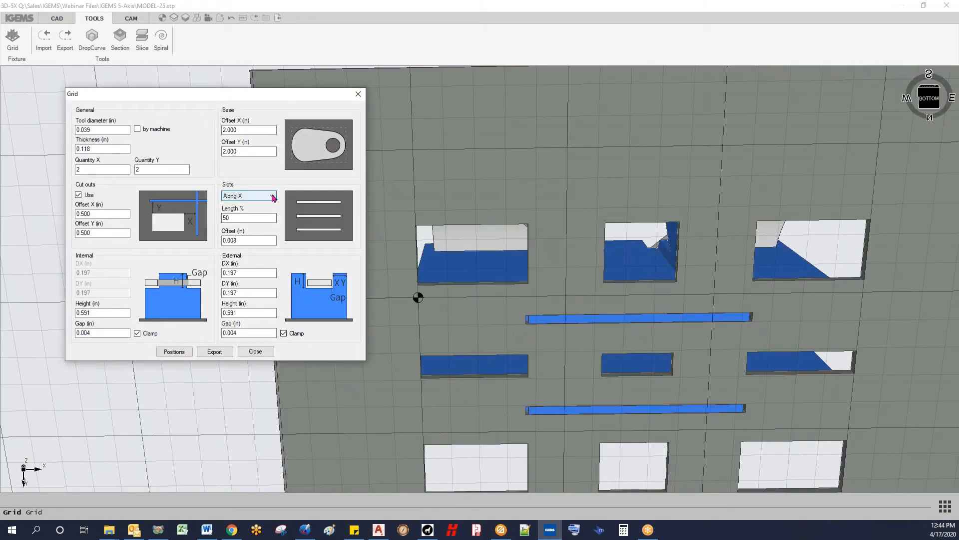
pyautogui.click(259, 218)
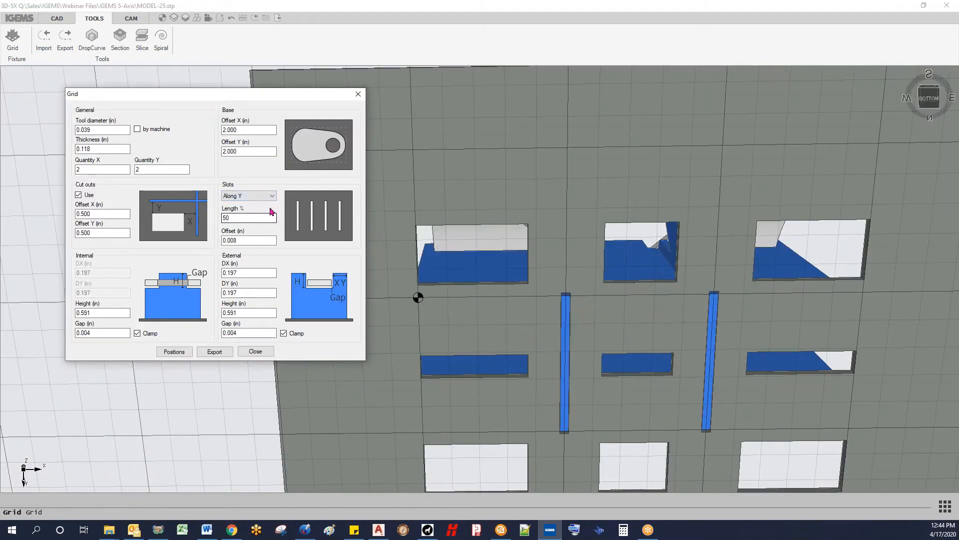
pyautogui.click(272, 195)
pyautogui.click(250, 210)
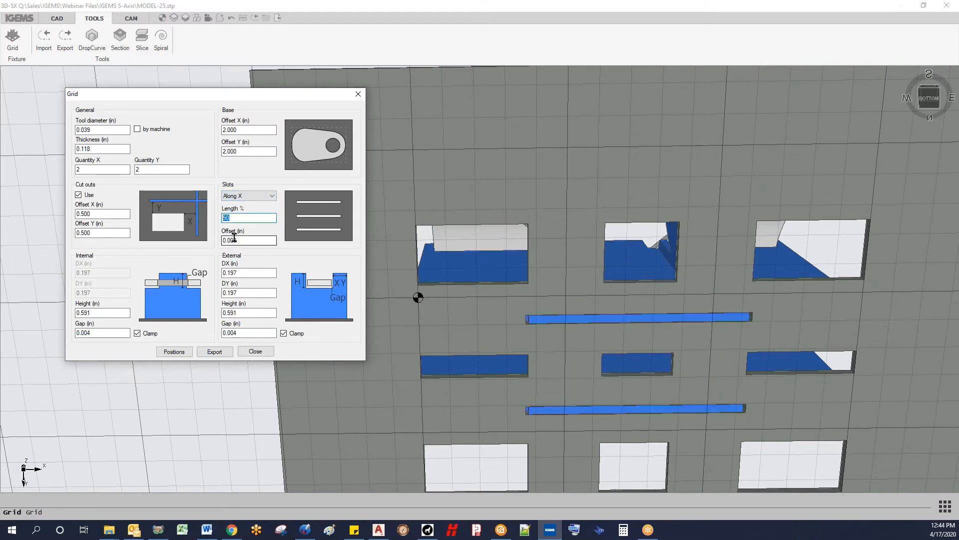
# Try a slot length of 100 percent, settle on 75 percent, and inspect the fixture from the front
pyautogui.write('75')
pyautogui.click(254, 240)
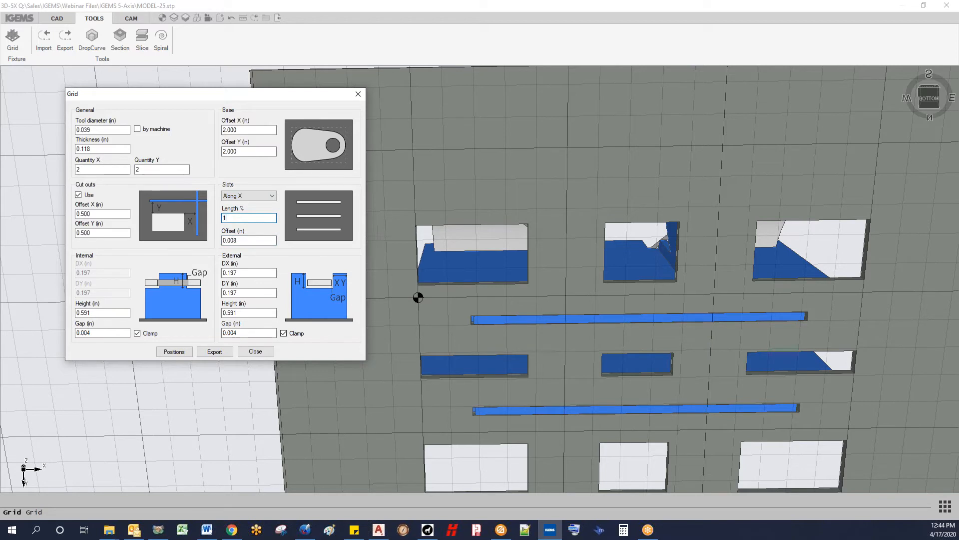
pyautogui.write('100')
pyautogui.click(249, 239)
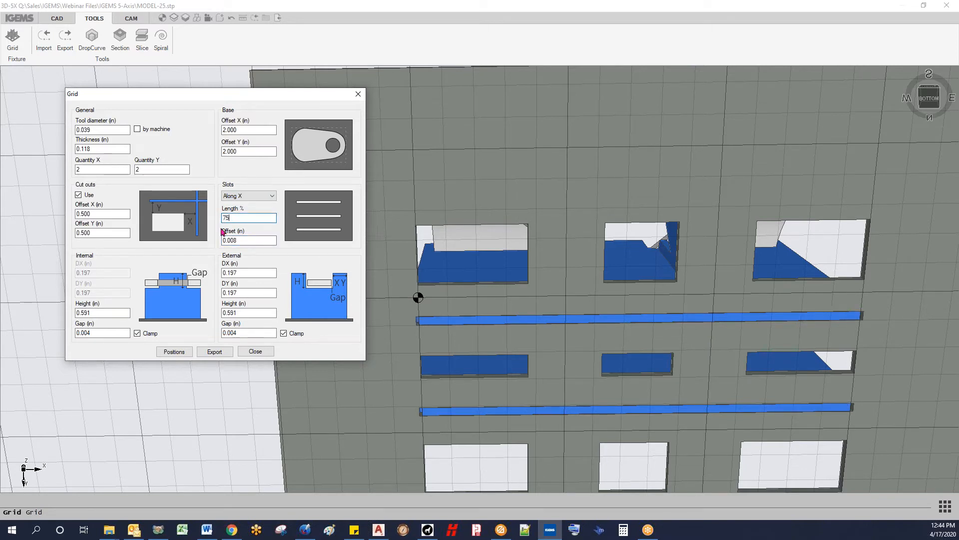
pyautogui.click(248, 240)
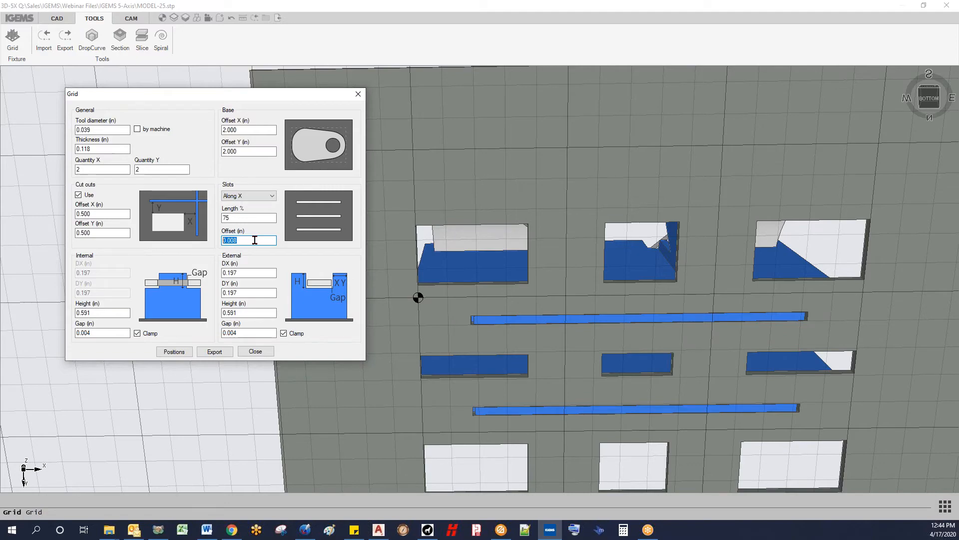
pyautogui.scroll(-4, 528, 321)
pyautogui.moveTo(528, 321); pyautogui.dragTo(537, 342, button='middle')
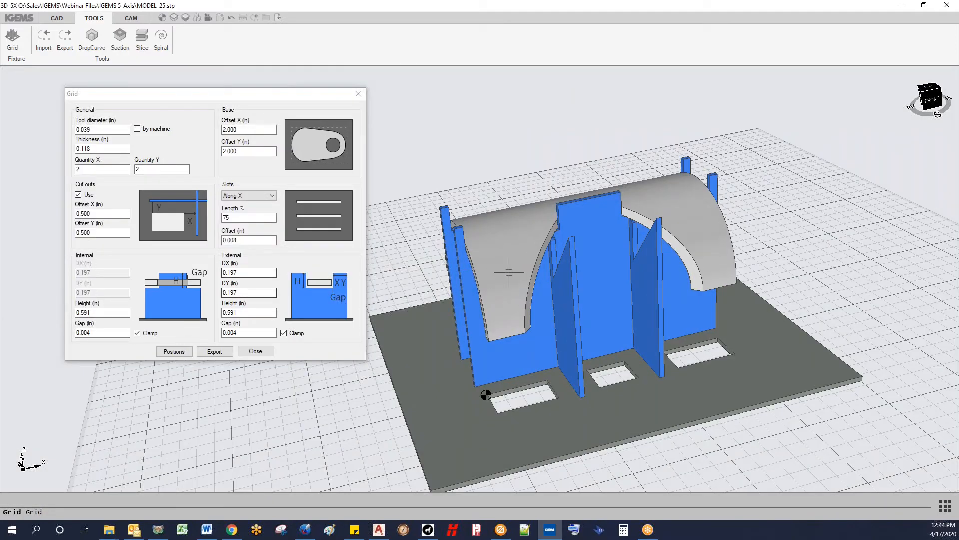
pyautogui.scroll(2, 611, 201)
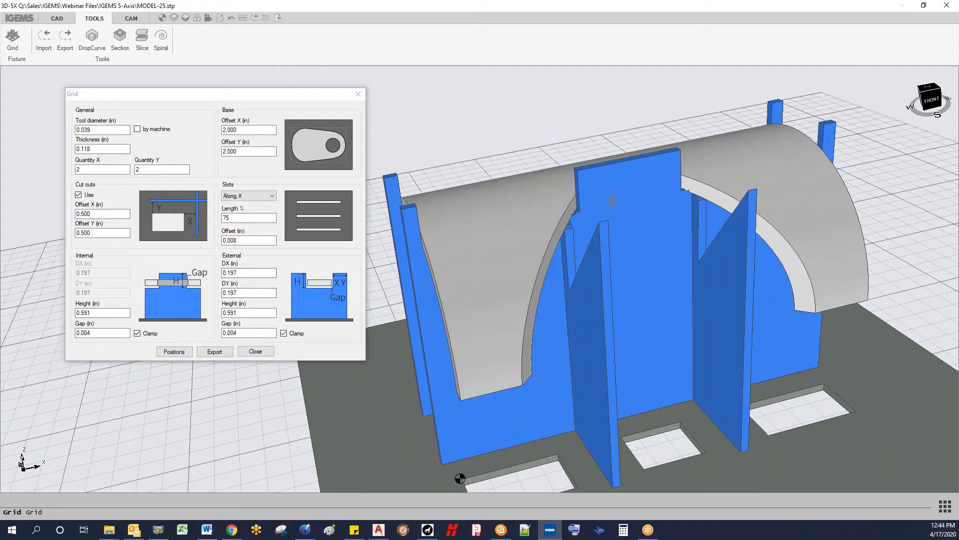
# Turn off clamping for both the internal and the external supports of the grid fixture
pyautogui.click(137, 334)
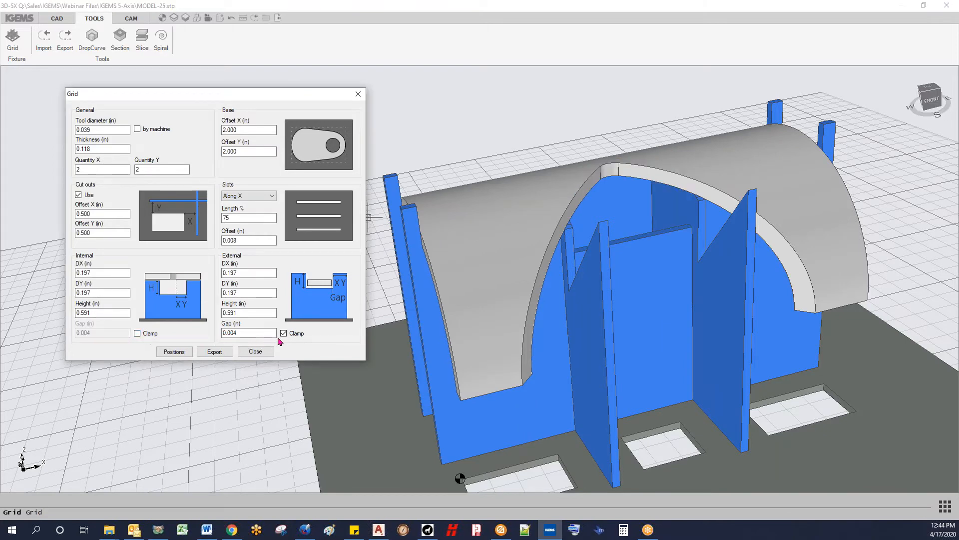
pyautogui.click(284, 334)
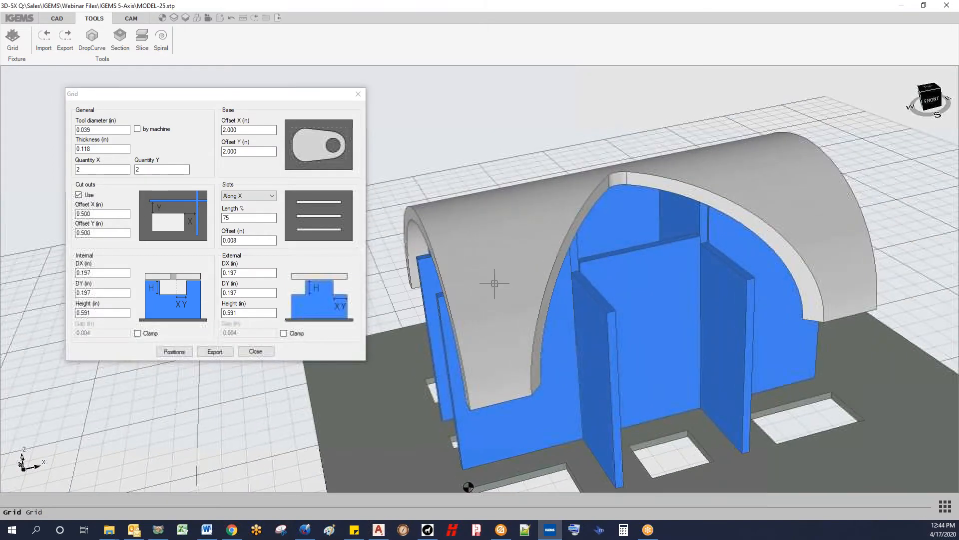
pyautogui.scroll(-3, 497, 278)
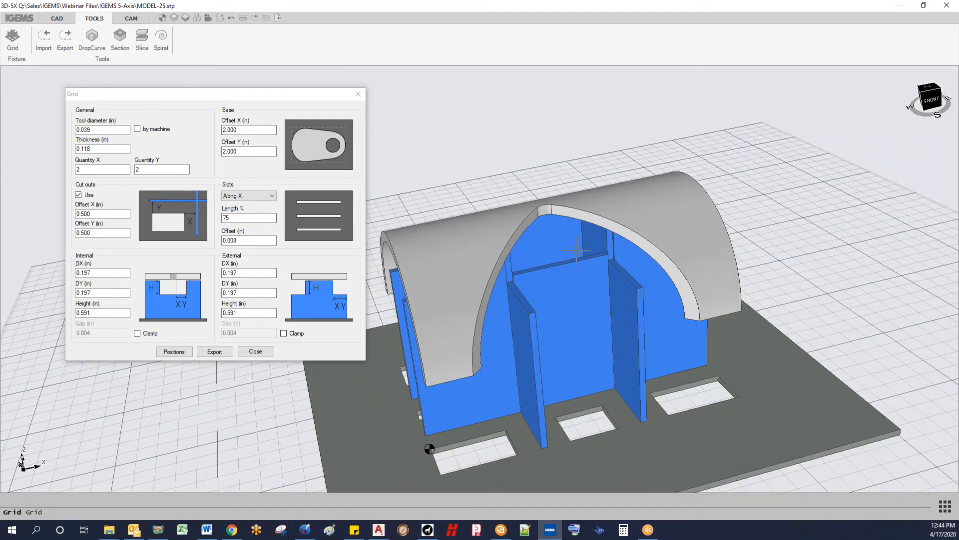
# Try the external clamp option again, return it to off, and inspect the fixture plates at the half-pipe's open end
pyautogui.click(284, 333)
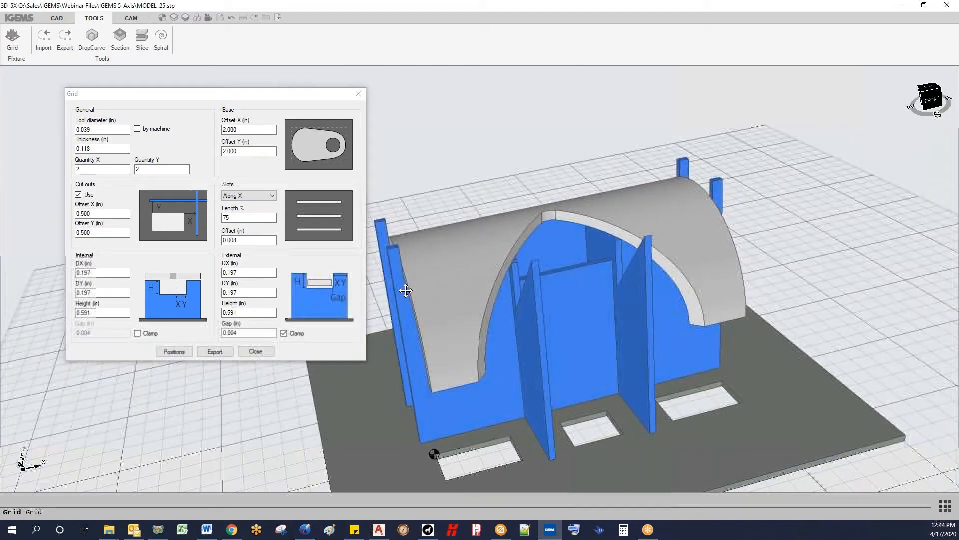
pyautogui.scroll(3, 488, 252)
pyautogui.moveTo(488, 252); pyautogui.dragTo(467, 265, button='middle')
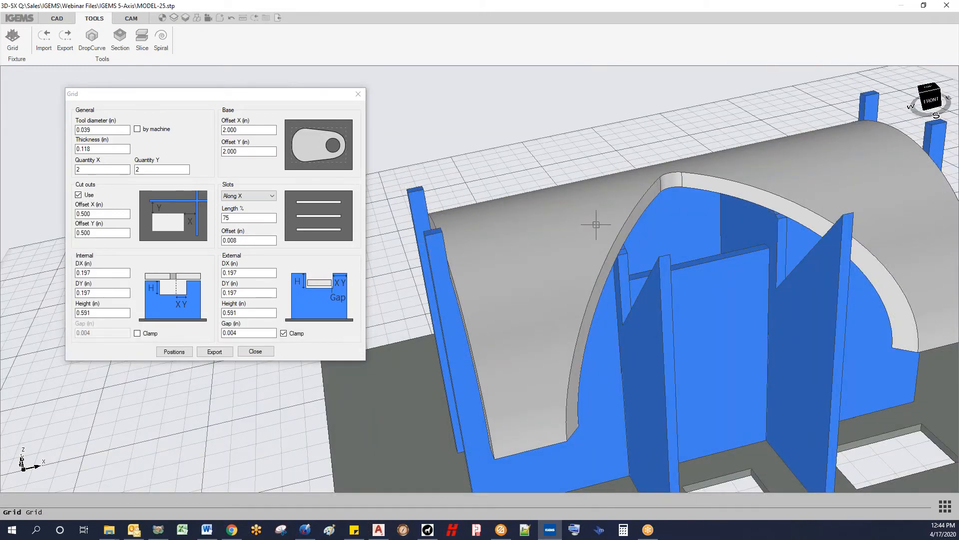
pyautogui.click(283, 333)
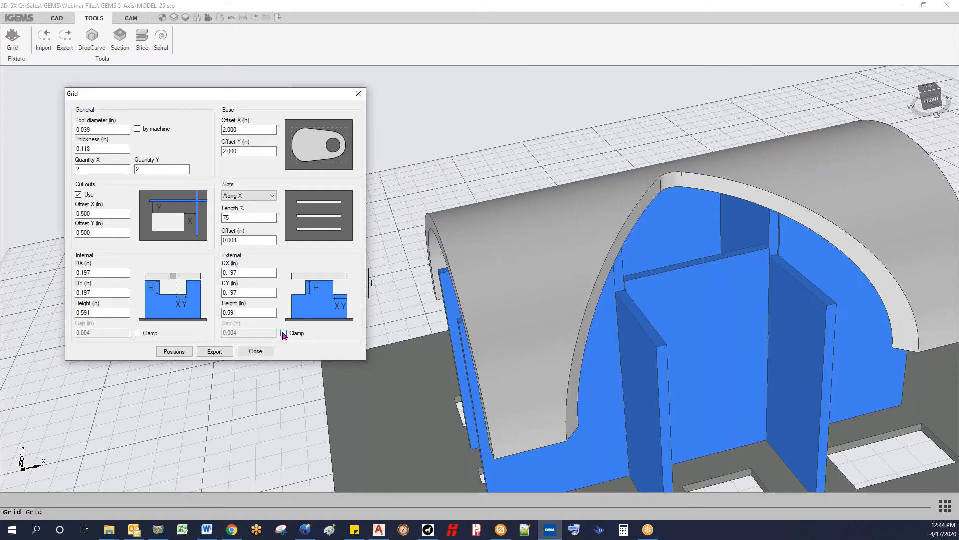
pyautogui.click(283, 333)
pyautogui.click(283, 333)
pyautogui.moveTo(402, 299); pyautogui.dragTo(540, 302, button='middle')
pyautogui.scroll(5, 474, 326)
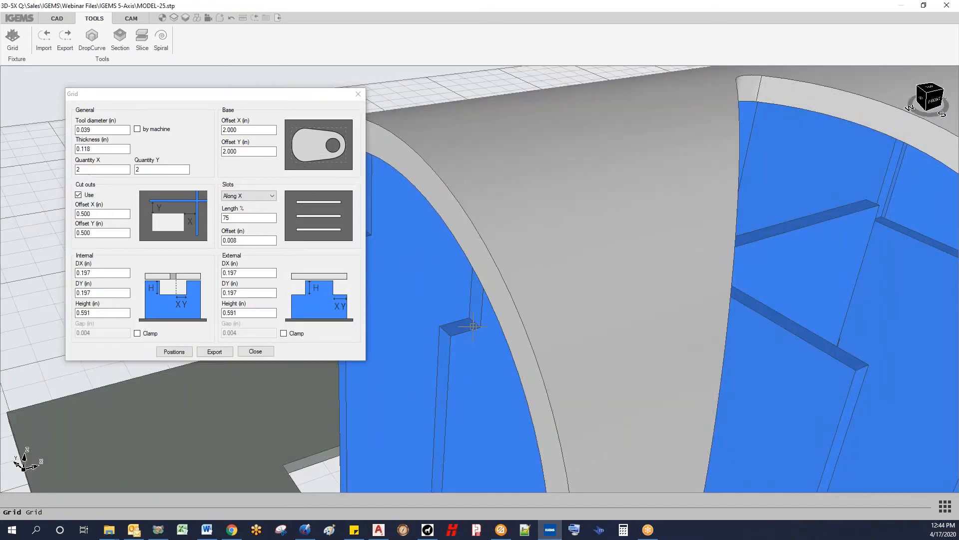
pyautogui.scroll(-5, 473, 326)
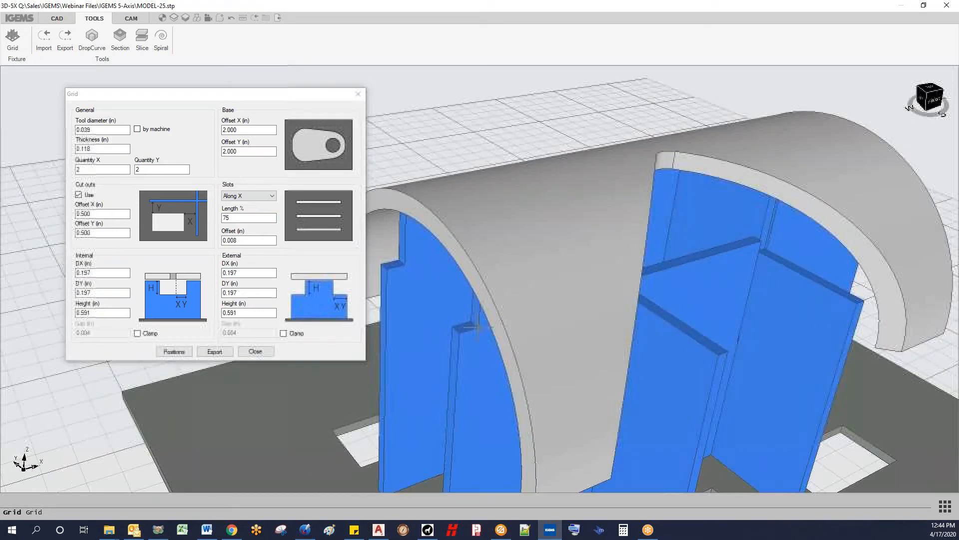
# Set the external and internal support heights to 0 and inspect the plates under the half-pipe
pyautogui.doubleClick(245, 312)
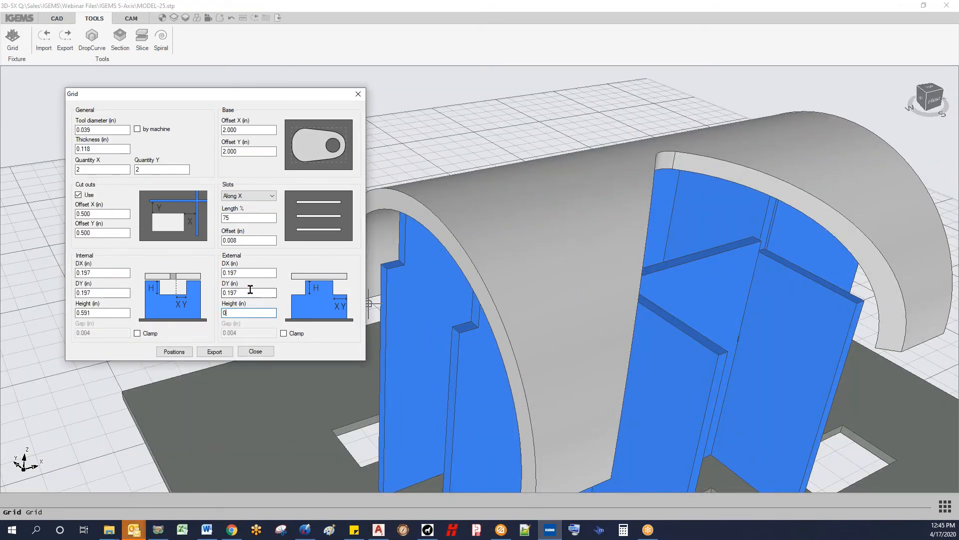
pyautogui.doubleClick(103, 312)
pyautogui.write('0')
pyautogui.click(102, 292)
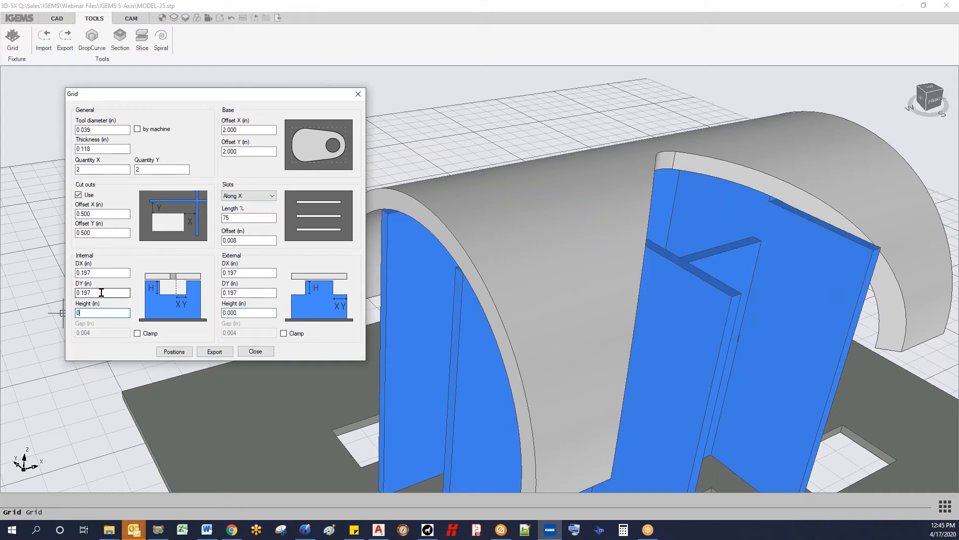
pyautogui.scroll(-1, 575, 286)
pyautogui.moveTo(640, 304); pyautogui.dragTo(381, 292, button='middle')
pyautogui.scroll(3, 381, 291)
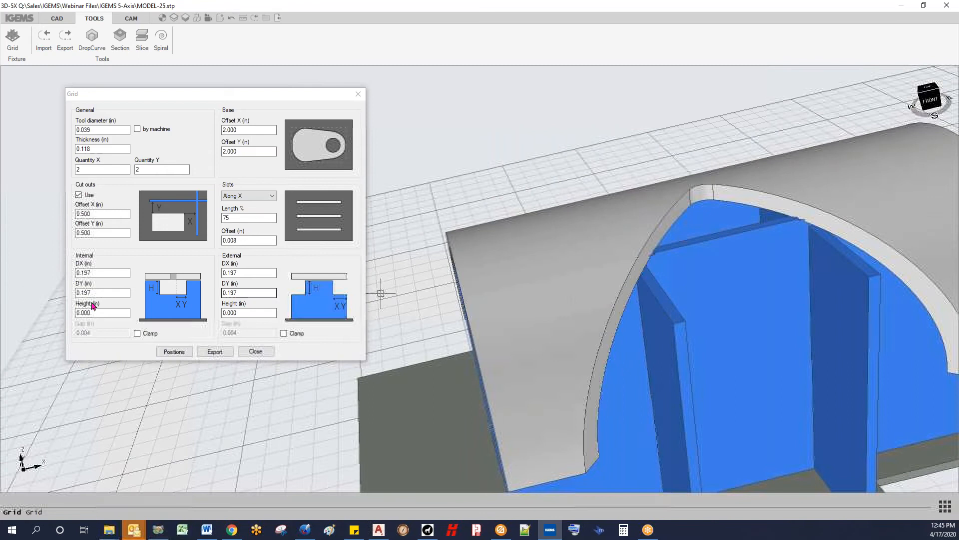
# Try the external clamp with a height of 0.25 in, keeping the internal clamp off
pyautogui.click(102, 273)
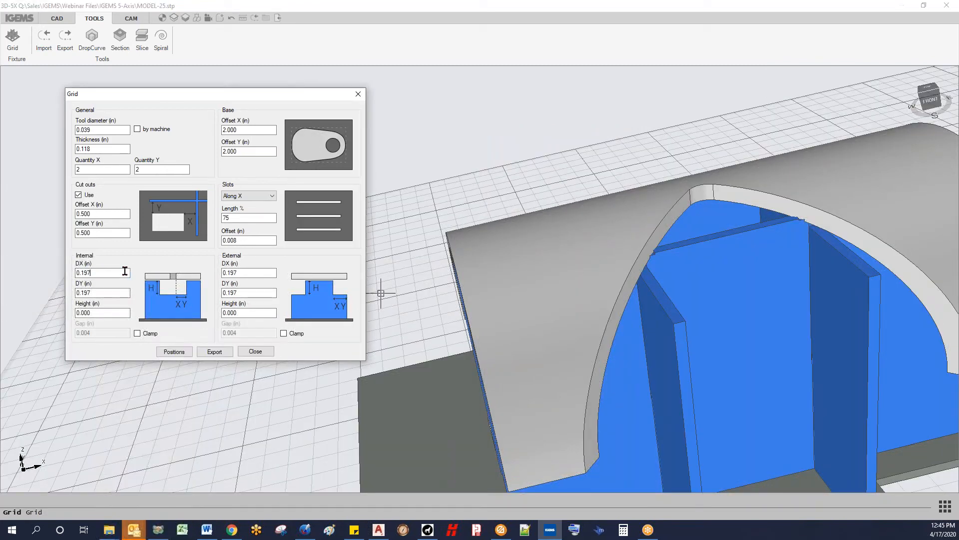
pyautogui.click(137, 334)
pyautogui.click(137, 333)
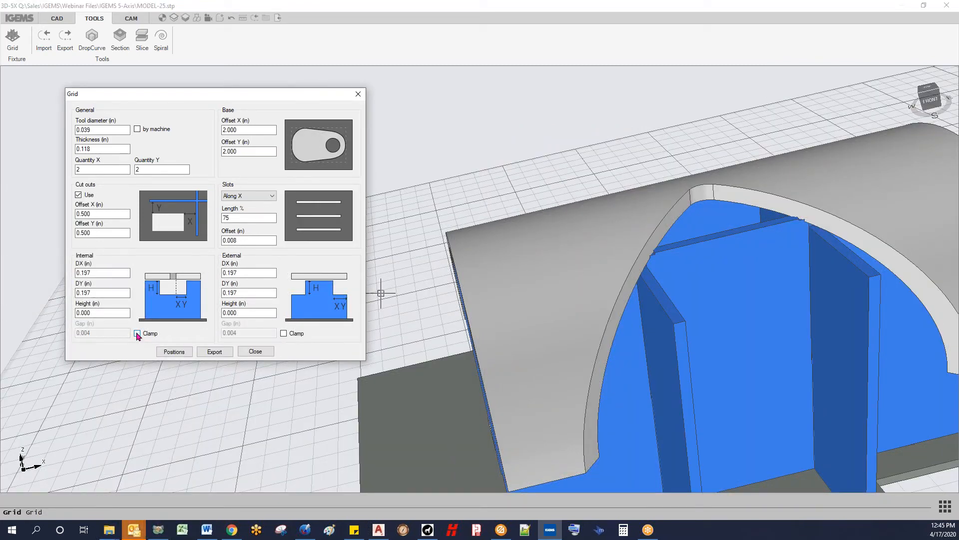
pyautogui.click(284, 333)
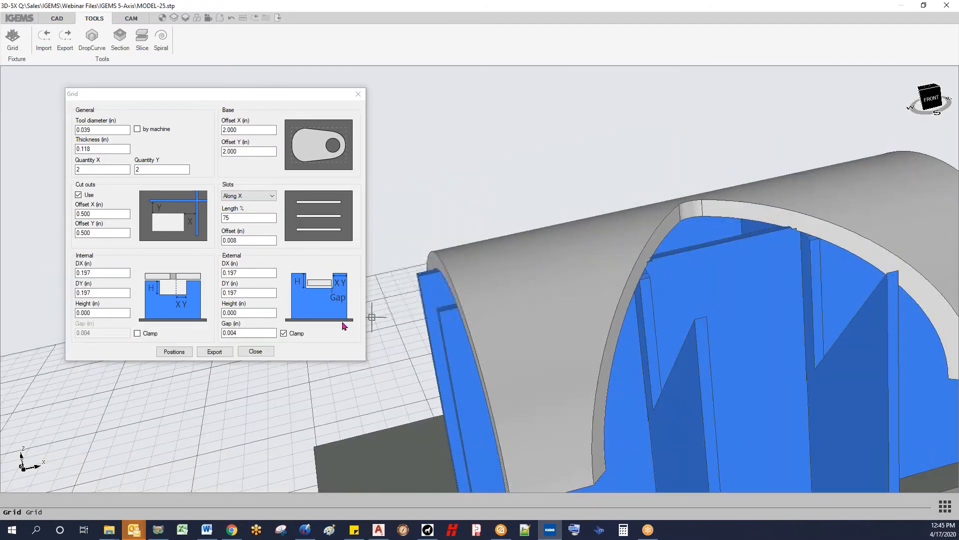
pyautogui.click(246, 314)
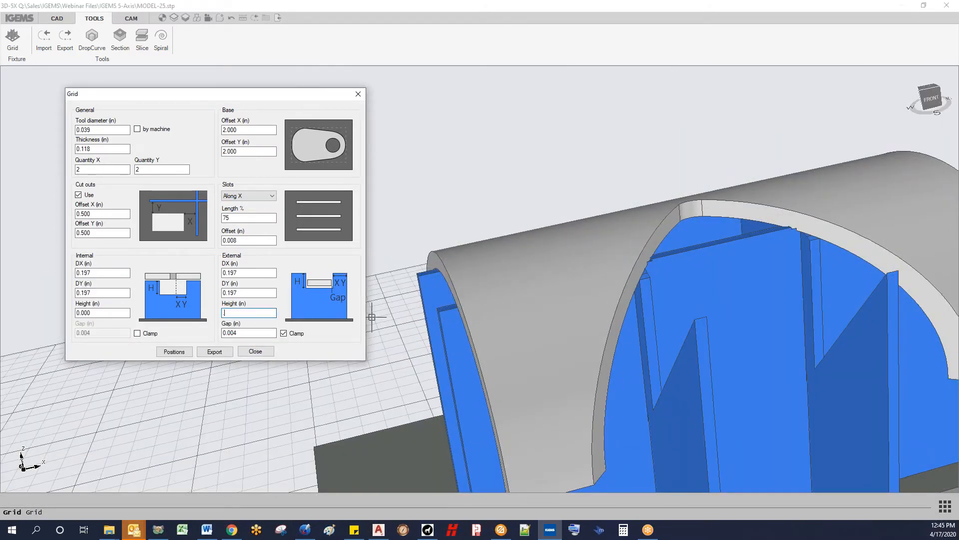
pyautogui.click(244, 330)
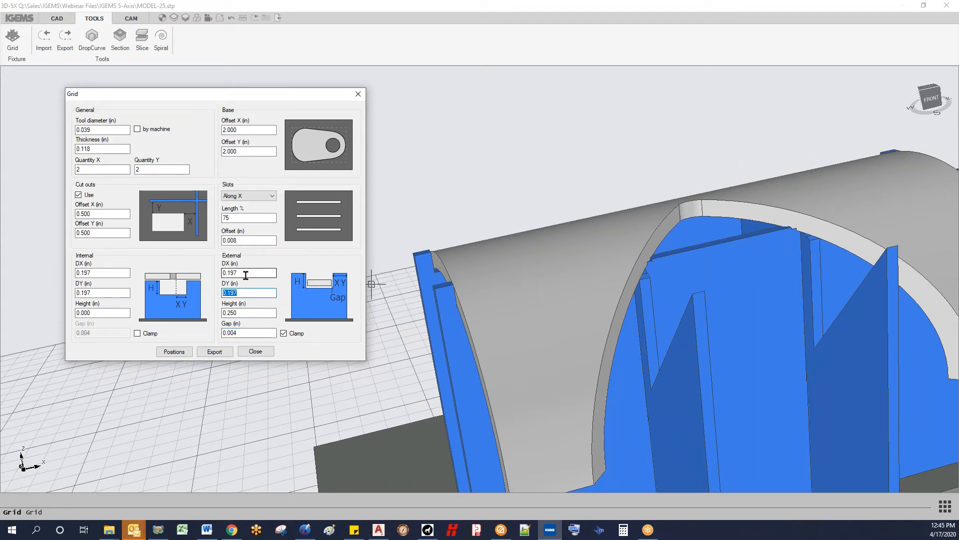
# Set the external DX to 0.5 in and inspect the widened plate ends around the half-pipe
pyautogui.scroll(5, 414, 265)
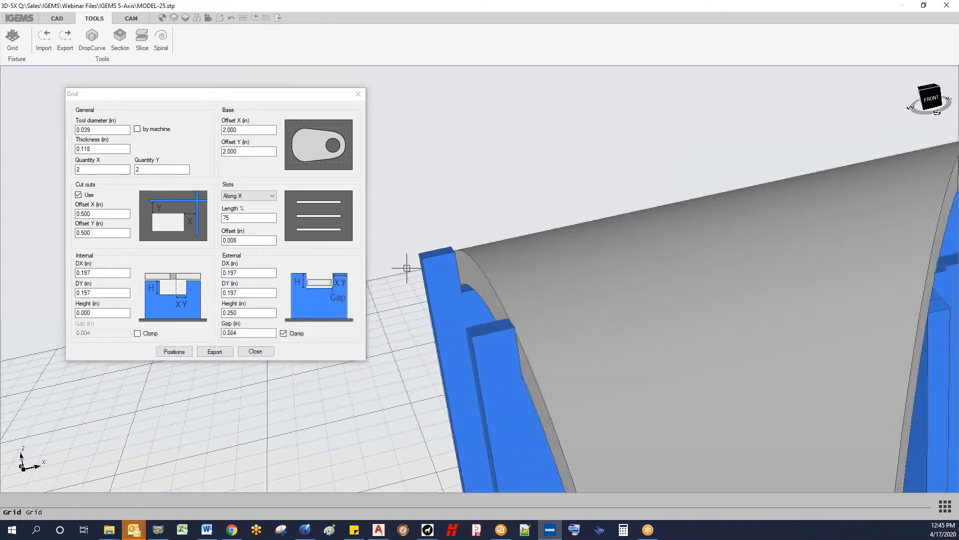
pyautogui.click(248, 273)
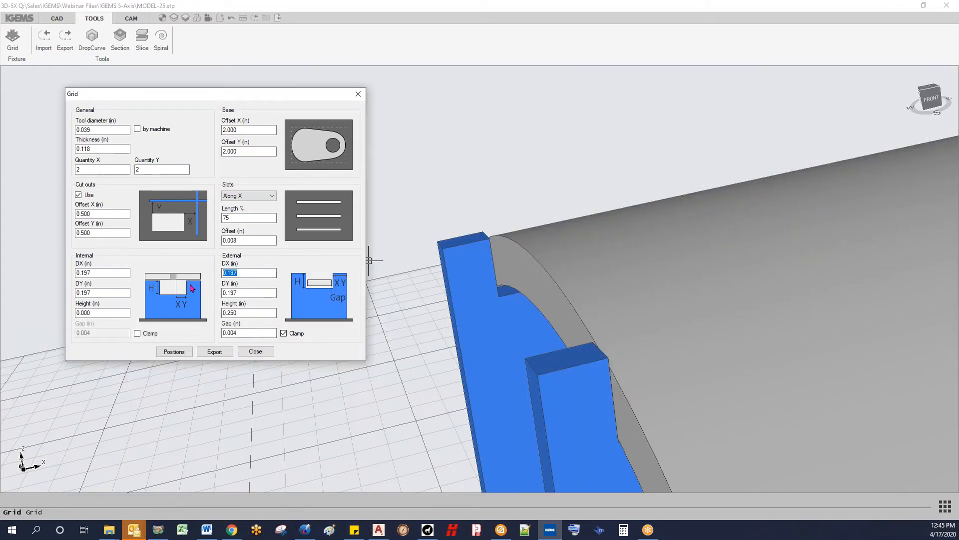
pyautogui.click(251, 294)
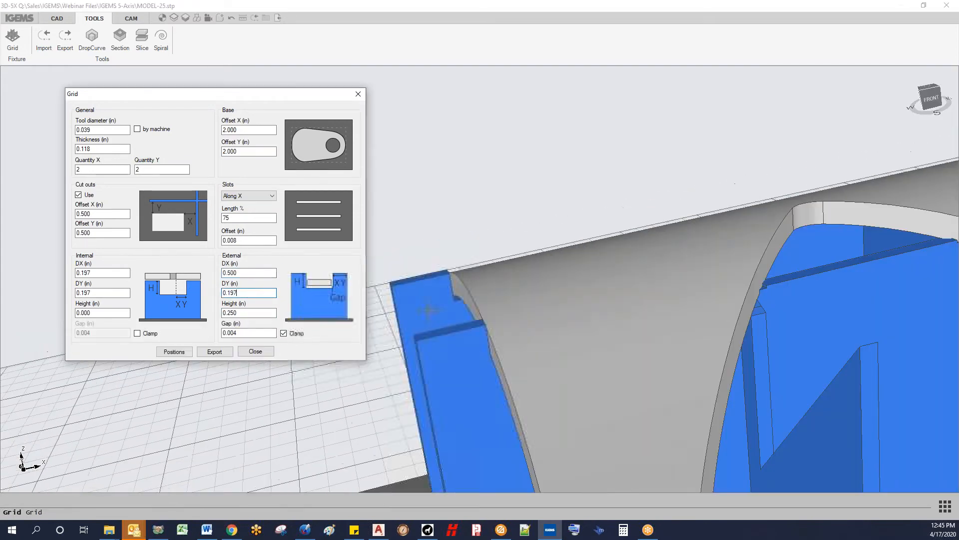
pyautogui.scroll(-5, 610, 284)
pyautogui.scroll(3, 609, 284)
pyautogui.scroll(-3, 609, 283)
pyautogui.moveTo(649, 272); pyautogui.dragTo(682, 278, button='middle')
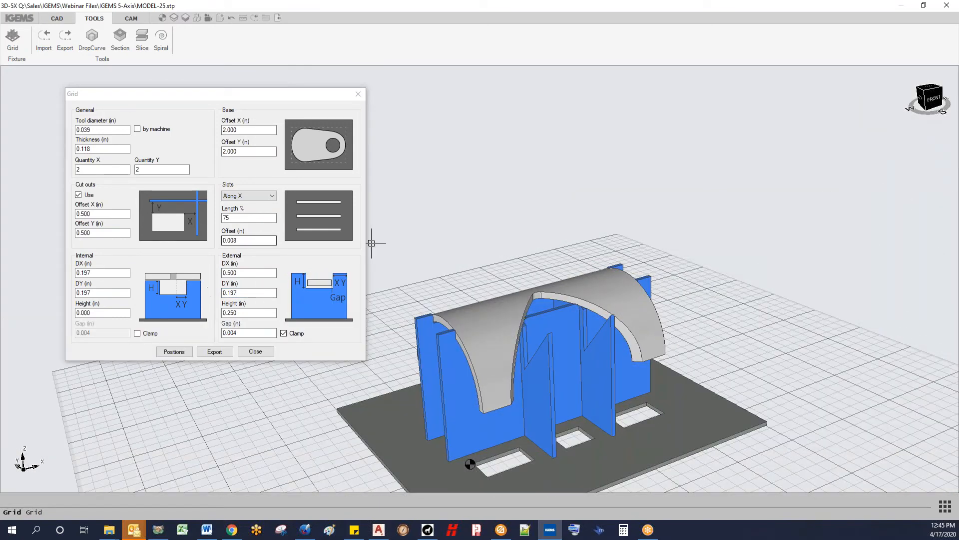
# Turn off the external clamp, set the external height to 0, and inspect the whole fixture
pyautogui.click(285, 334)
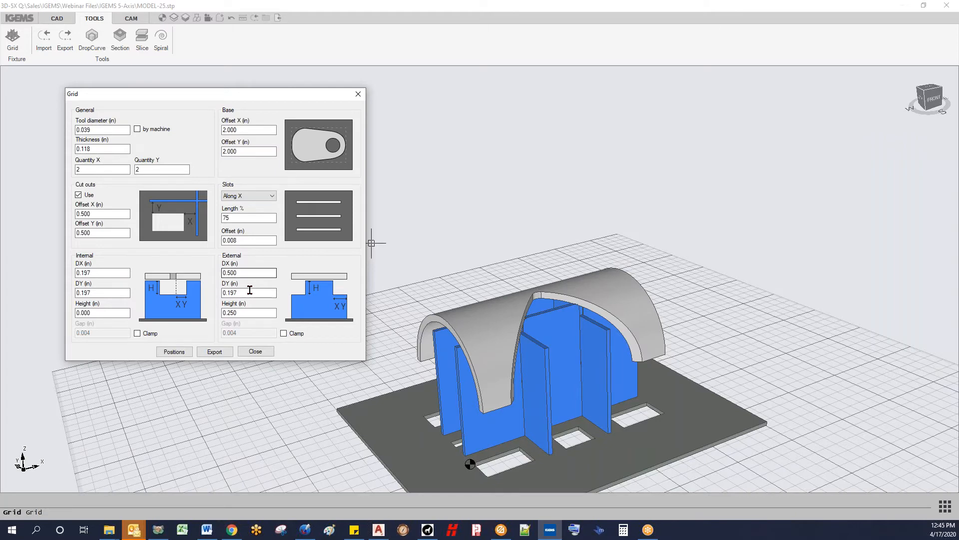
pyautogui.doubleClick(241, 313)
pyautogui.click(244, 291)
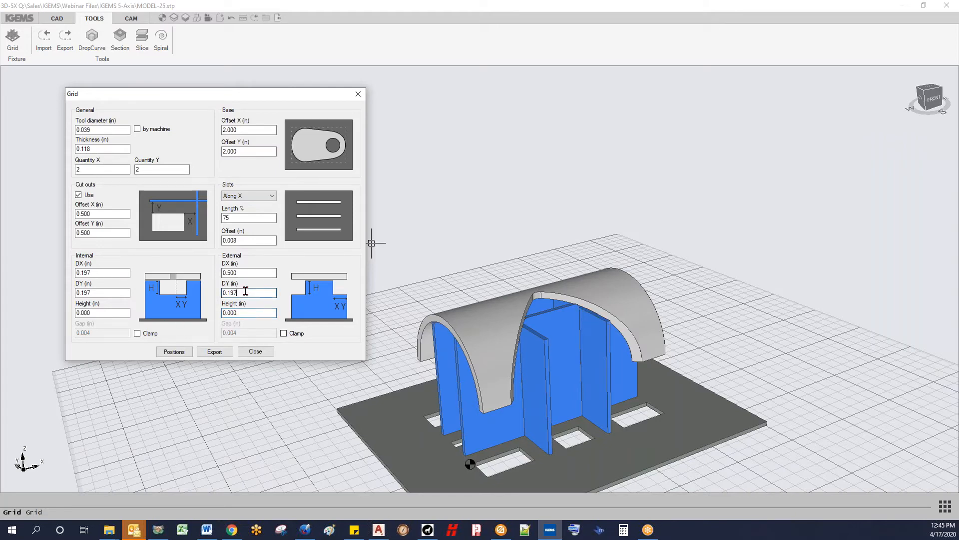
pyautogui.scroll(3, 614, 352)
pyautogui.moveTo(614, 352); pyautogui.dragTo(503, 315, button='middle')
pyautogui.scroll(-3, 495, 366)
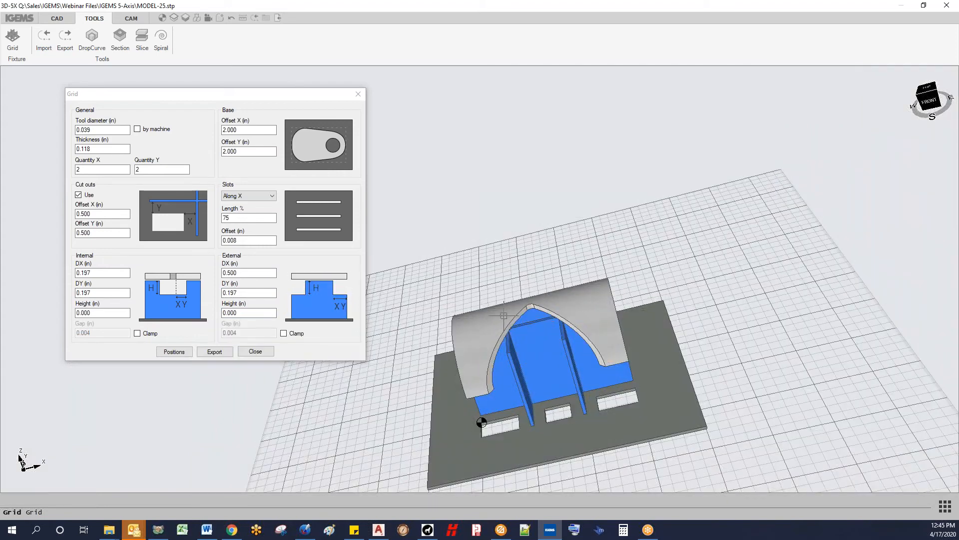
# Export the grid fixture to the 2D drawing, review its flat base and plate profiles, and end the placement
pyautogui.scroll(2, 539, 342)
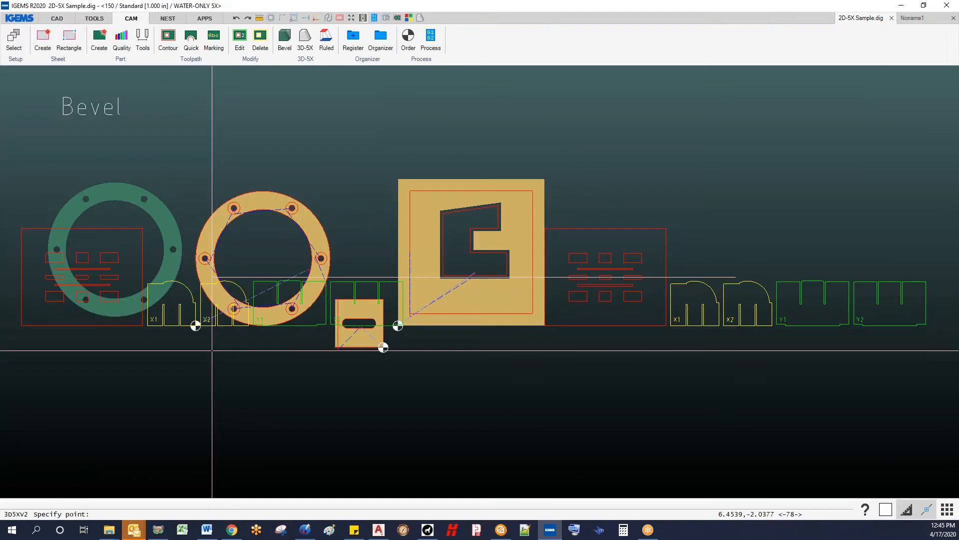
pyautogui.scroll(-2, 368, 347)
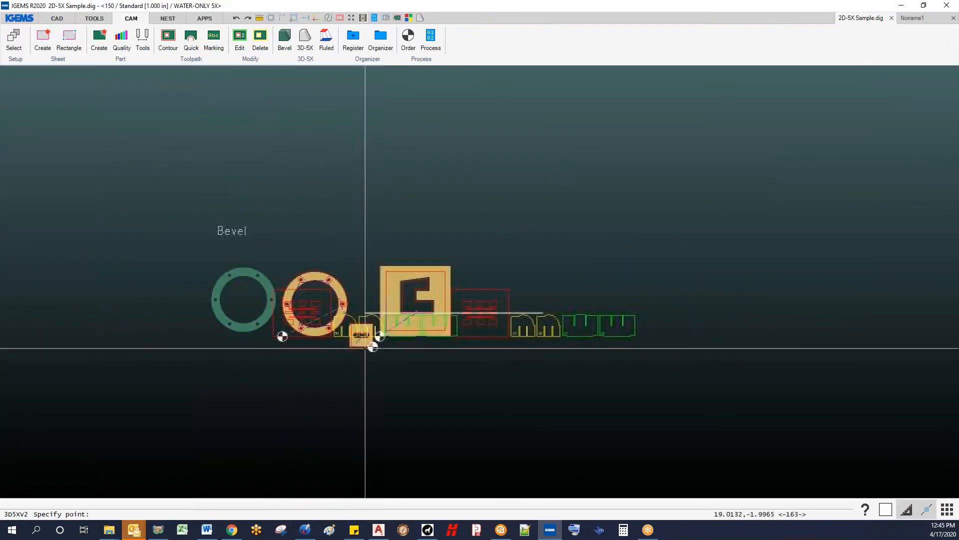
pyautogui.scroll(5, 489, 344)
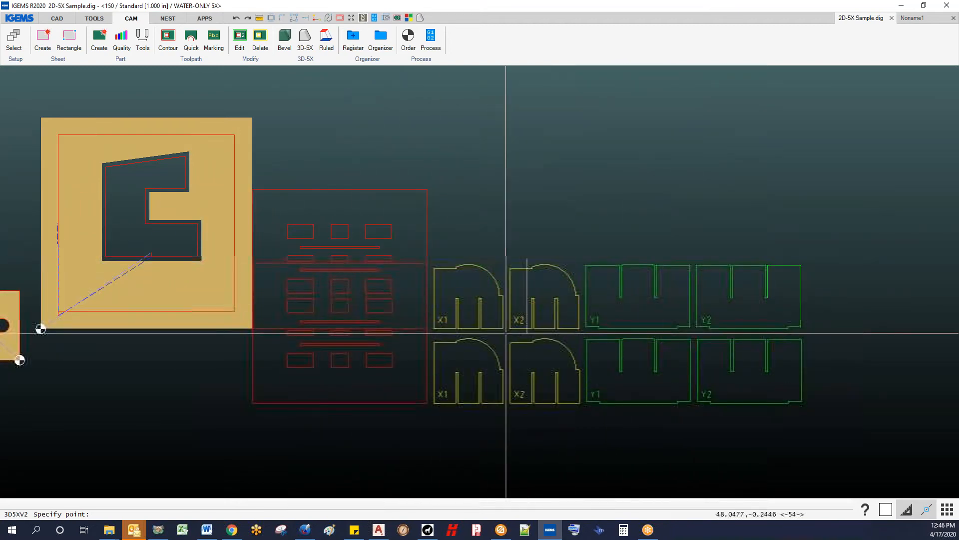
pyautogui.press('Escape')
# Return to the 3D model and set the zero point at the base plate's back-right corner
pyautogui.scroll(-2, 421, 330)
pyautogui.moveTo(422, 330)
pyautogui.mouseDown(button='middle')
pyautogui.moveTo(367, 304)
pyautogui.moveTo(312, 260)
pyautogui.mouseUp(button='middle')
pyautogui.moveTo(381, 274); pyautogui.dragTo(425, 310, button='middle')
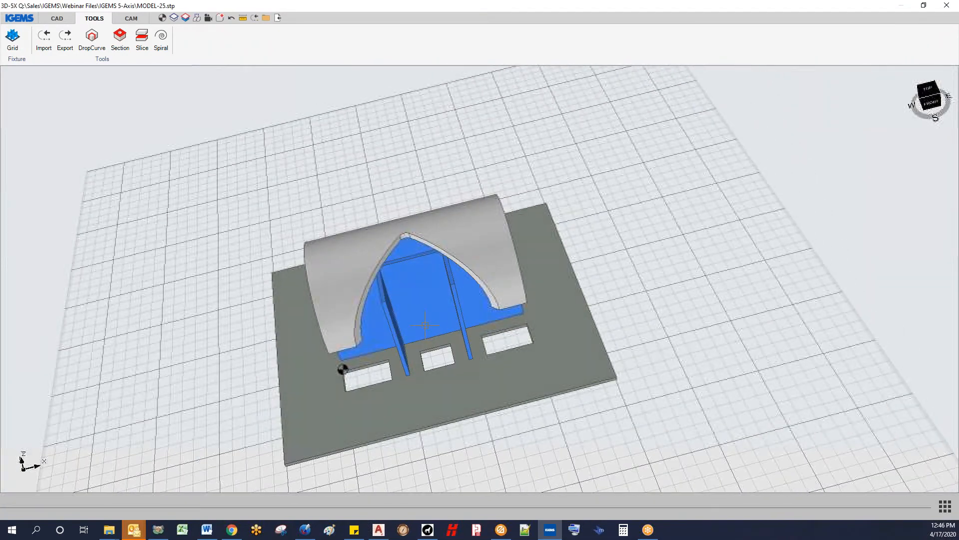
pyautogui.click(131, 19)
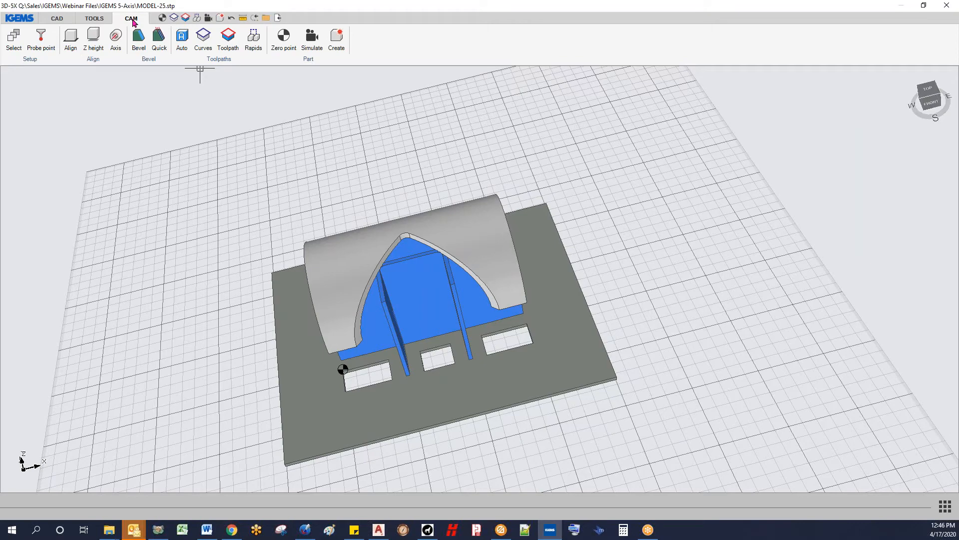
pyautogui.moveTo(493, 221); pyautogui.dragTo(380, 314, button='middle')
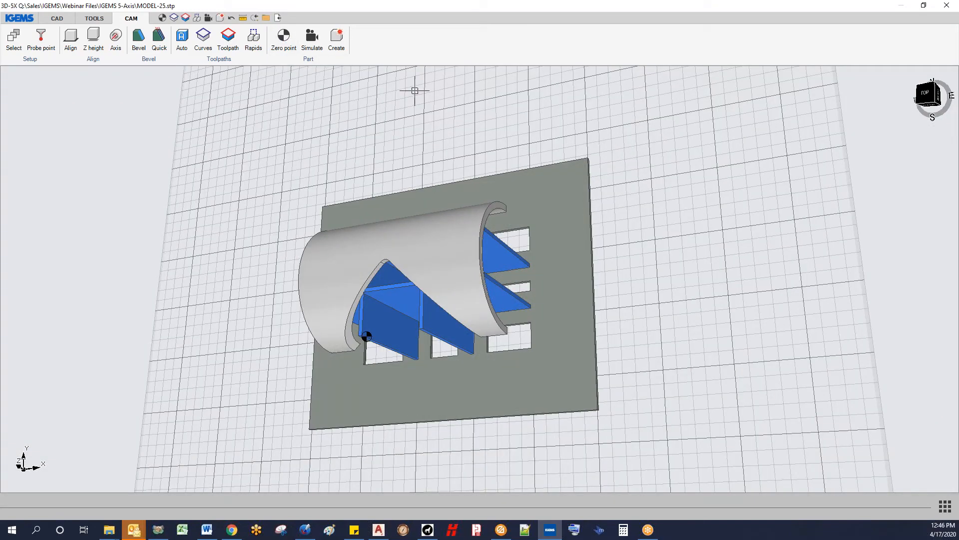
pyautogui.click(284, 36)
pyautogui.scroll(3, 602, 155)
pyautogui.scroll(3, 594, 152)
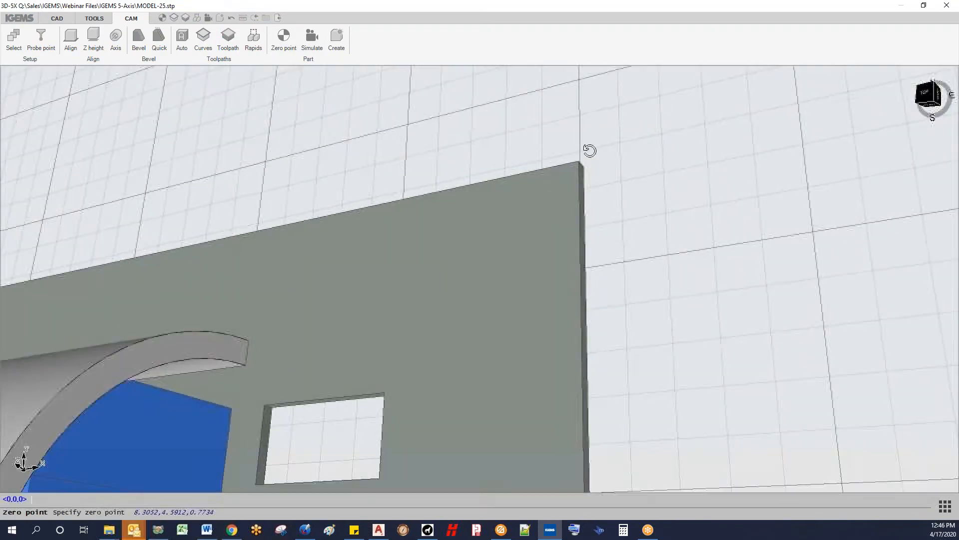
pyautogui.scroll(-8, 579, 160)
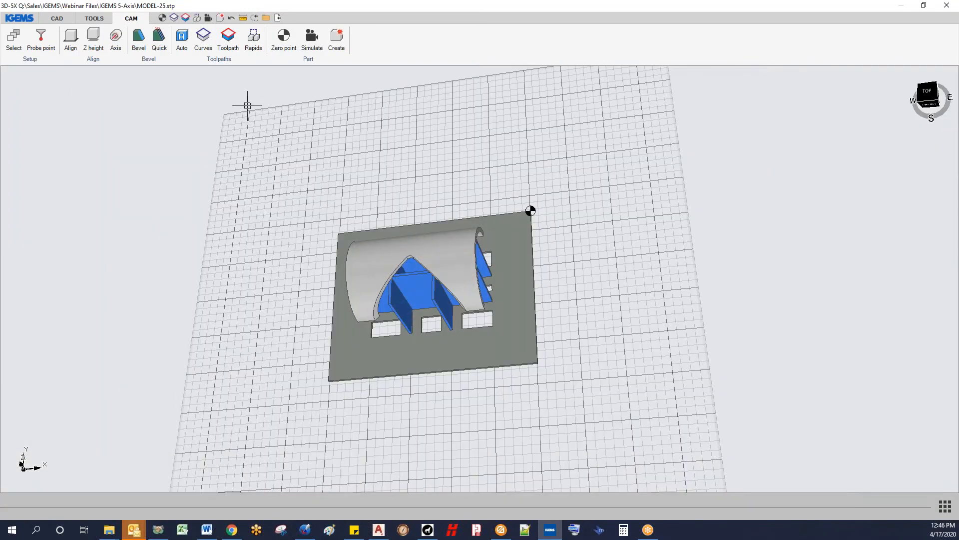
# Create an open toolpath curve from the outer edges of the half-pipe's arched notch
pyautogui.click(204, 42)
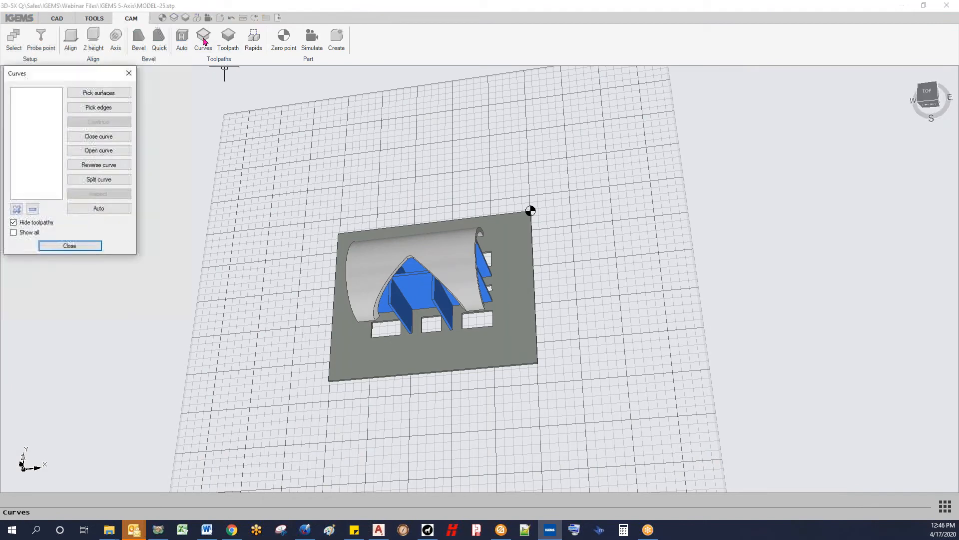
pyautogui.click(109, 108)
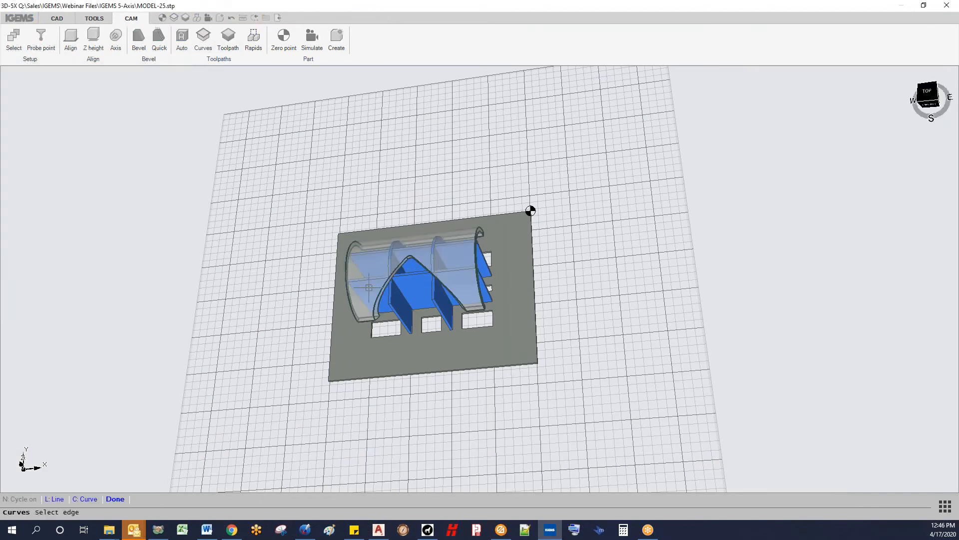
pyautogui.scroll(10, 529, 209)
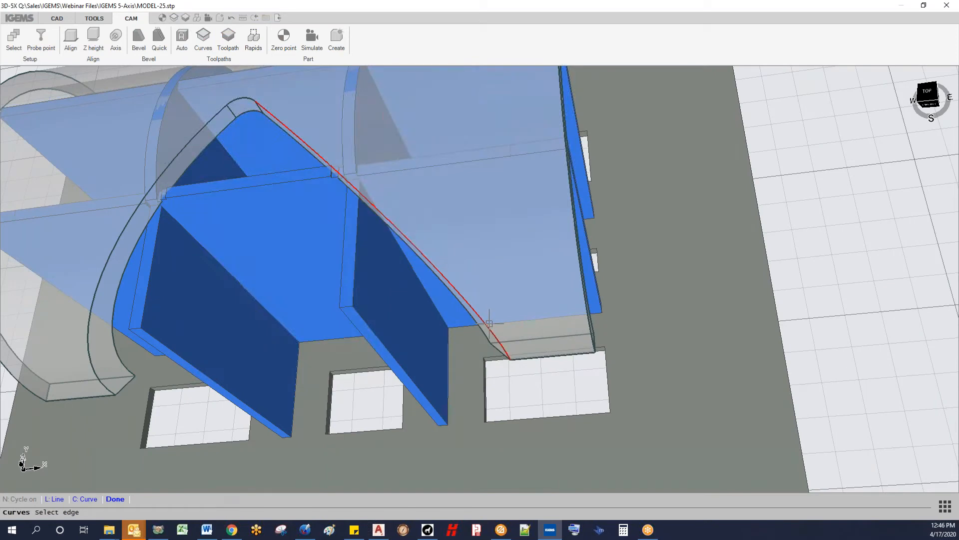
pyautogui.click(441, 278)
pyautogui.click(250, 99)
pyautogui.rightClick(186, 244)
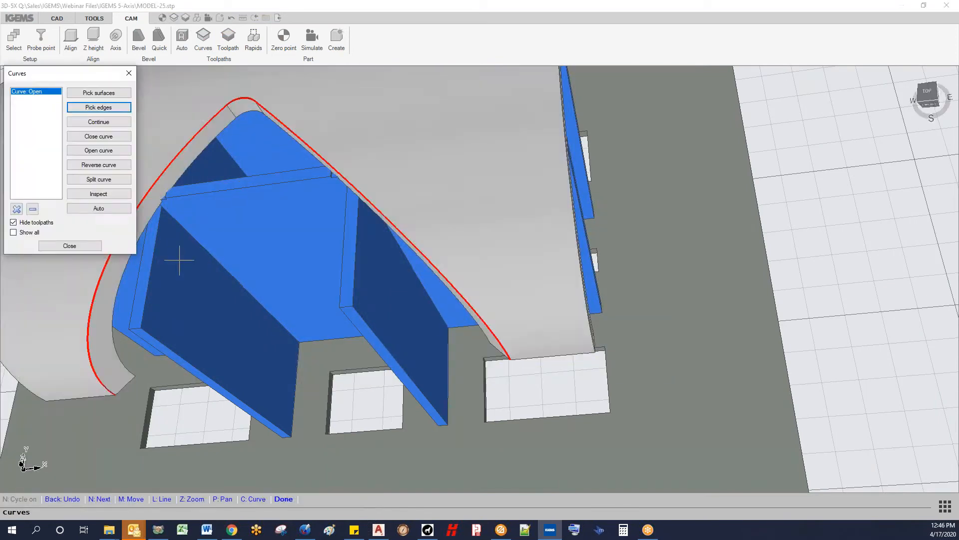
# Create a second open toolpath curve from the inner edges of the arched notch and check both curves
pyautogui.rightClick(197, 154)
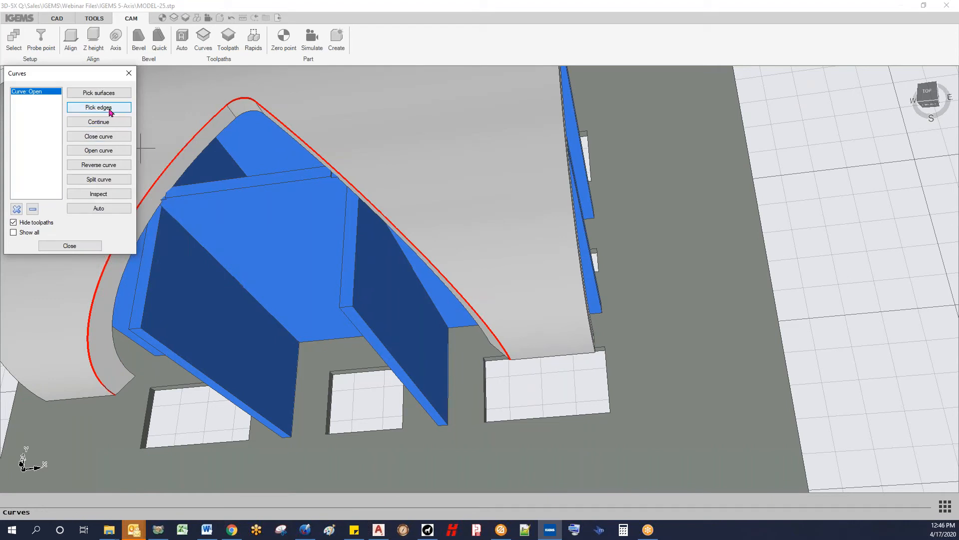
pyautogui.click(99, 108)
pyautogui.click(120, 360)
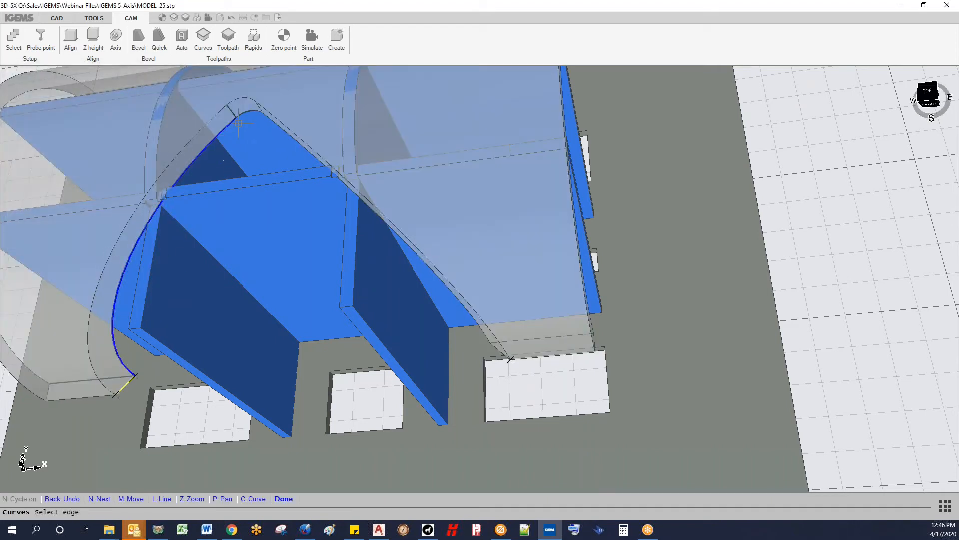
pyautogui.moveTo(285, 157); pyautogui.dragTo(430, 124, button='middle')
pyautogui.press('Return')
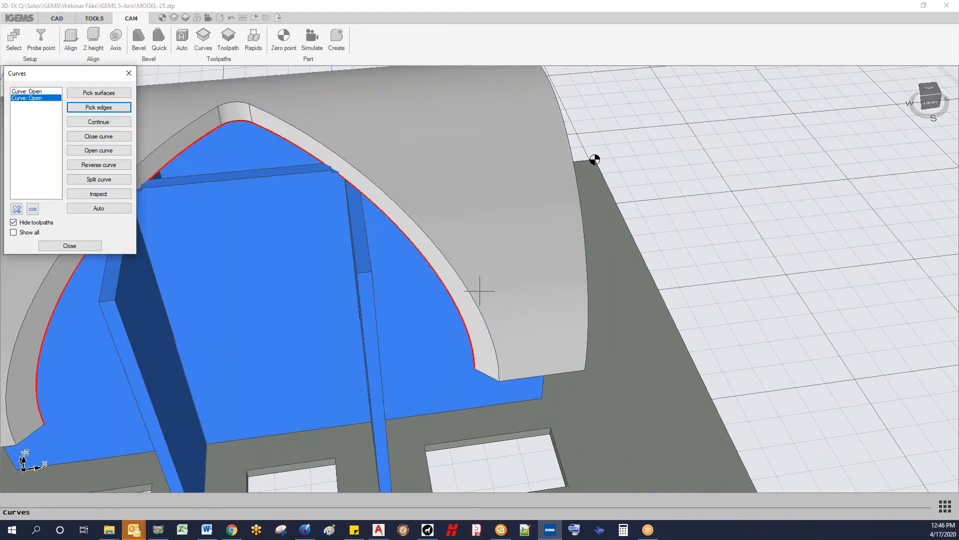
pyautogui.click(30, 92)
pyautogui.click(31, 99)
pyautogui.click(70, 246)
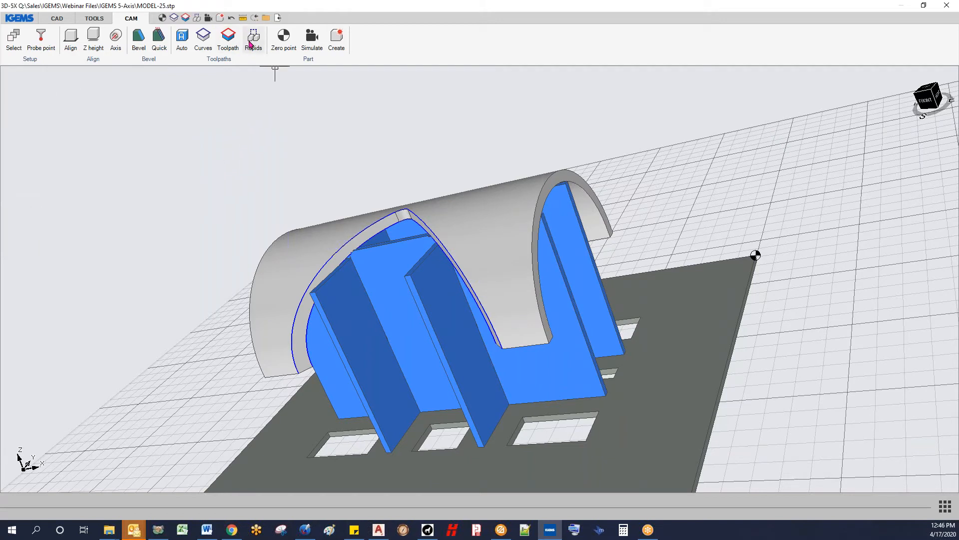
# Add a ruled toolpath using the notch's outer curve as upper curve and the inner curve as lower curve
pyautogui.click(230, 41)
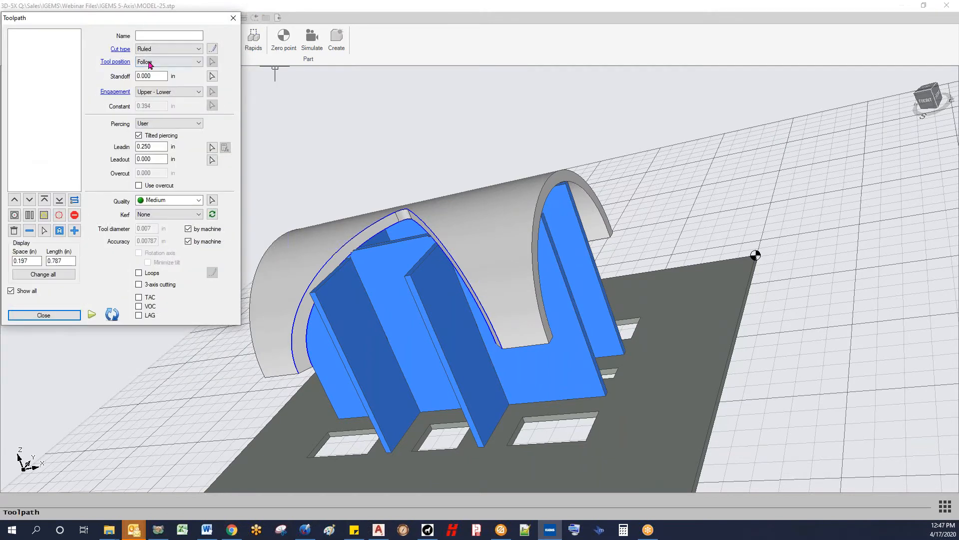
pyautogui.click(75, 231)
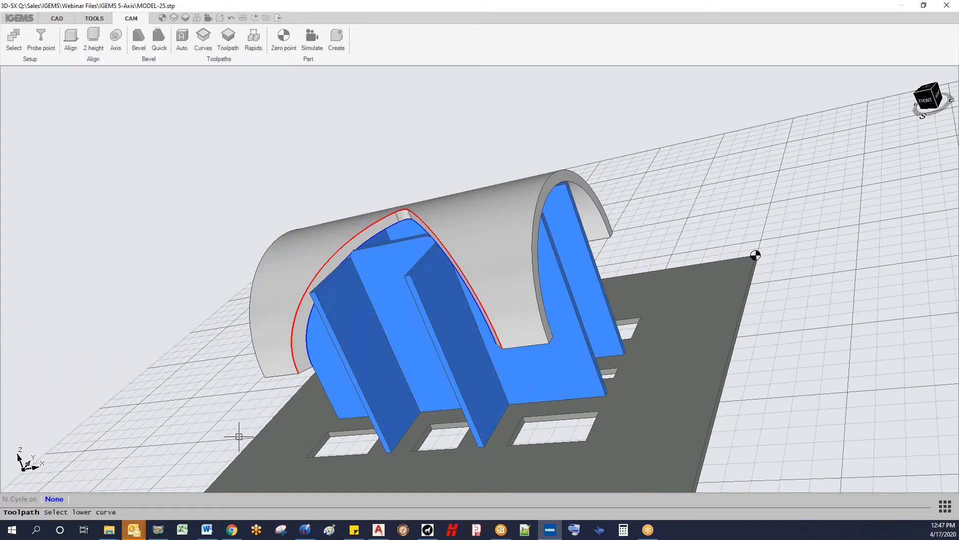
pyautogui.click(309, 360)
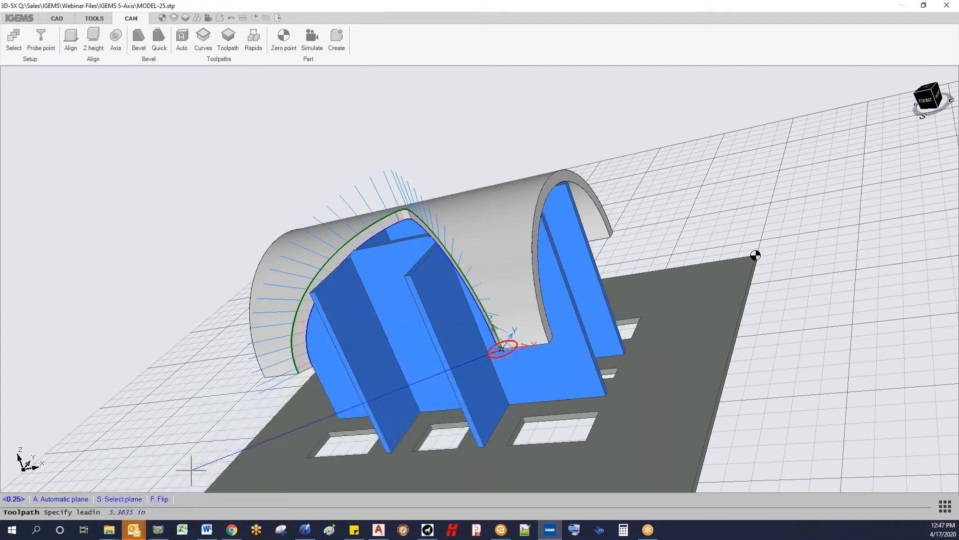
# Place a 0.25 in lead-in on a selected plane at the notch's start and a lead-out of about 0.089 in at its end
pyautogui.scroll(3, 502, 349)
pyautogui.moveTo(502, 348); pyautogui.dragTo(452, 381, button='middle')
pyautogui.scroll(2, 408, 367)
pyautogui.click(120, 499)
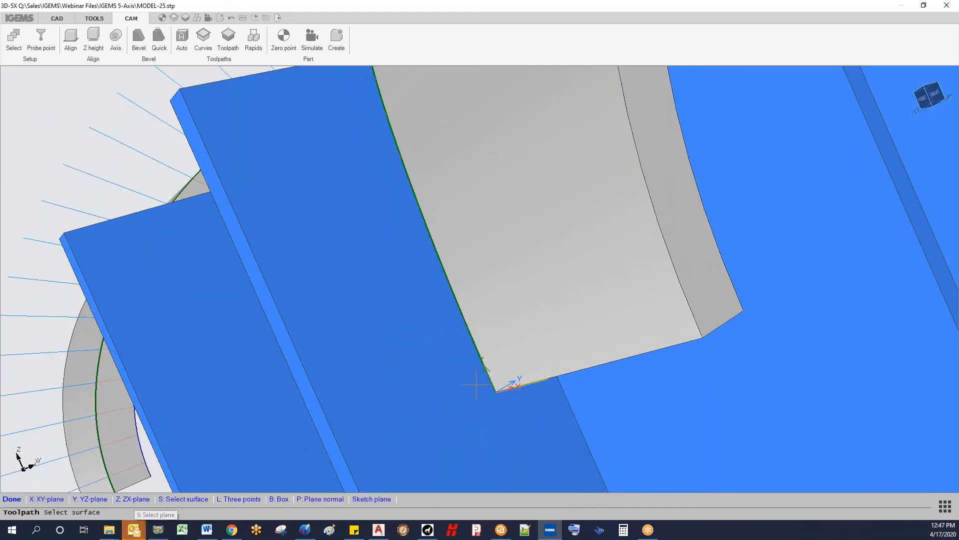
pyautogui.click(515, 368)
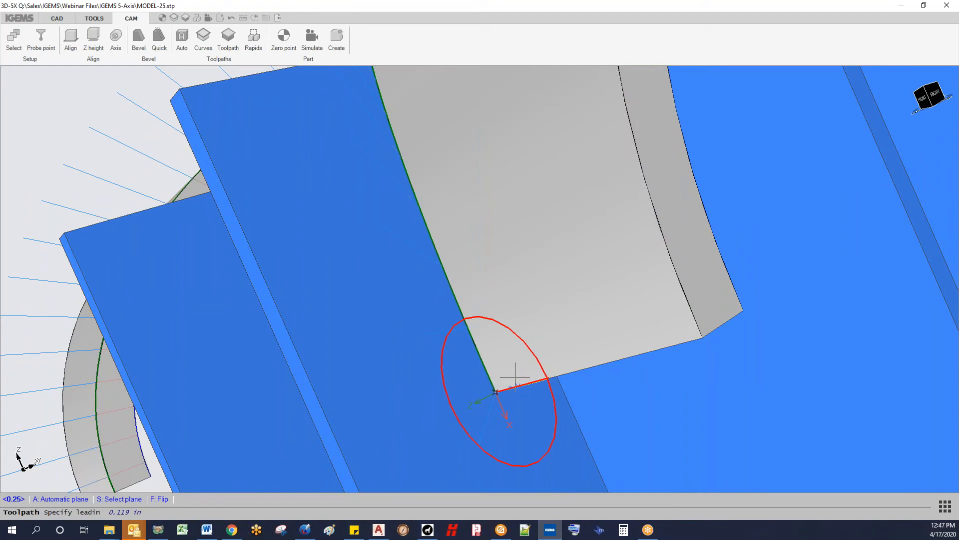
pyautogui.click(527, 462)
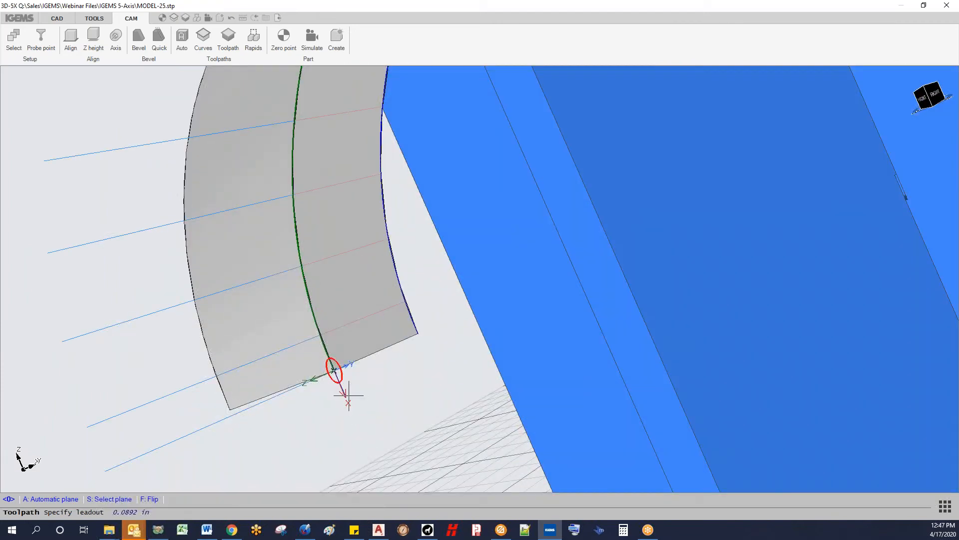
pyautogui.click(349, 395)
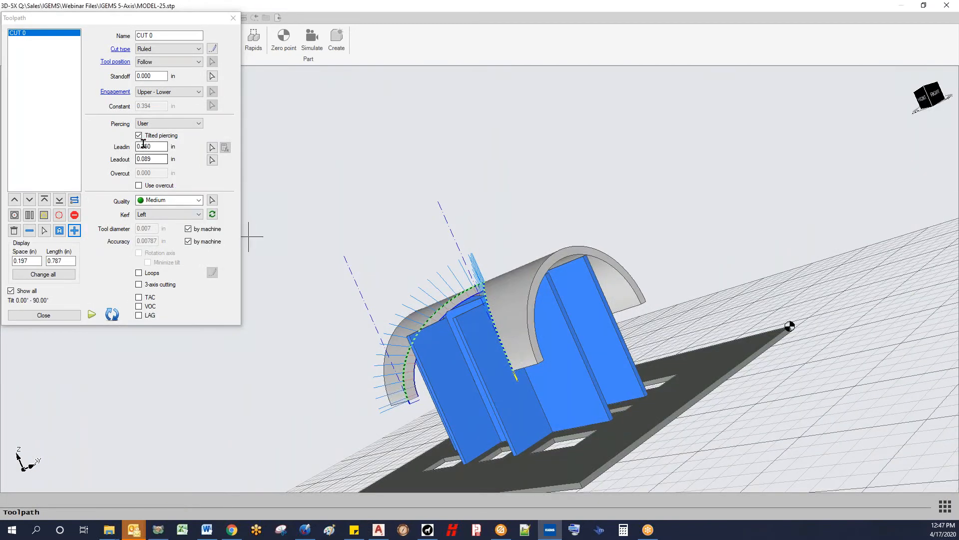
# Inspect the notch toolpath and simulate the cut to check for collisions
pyautogui.scroll(5, 509, 368)
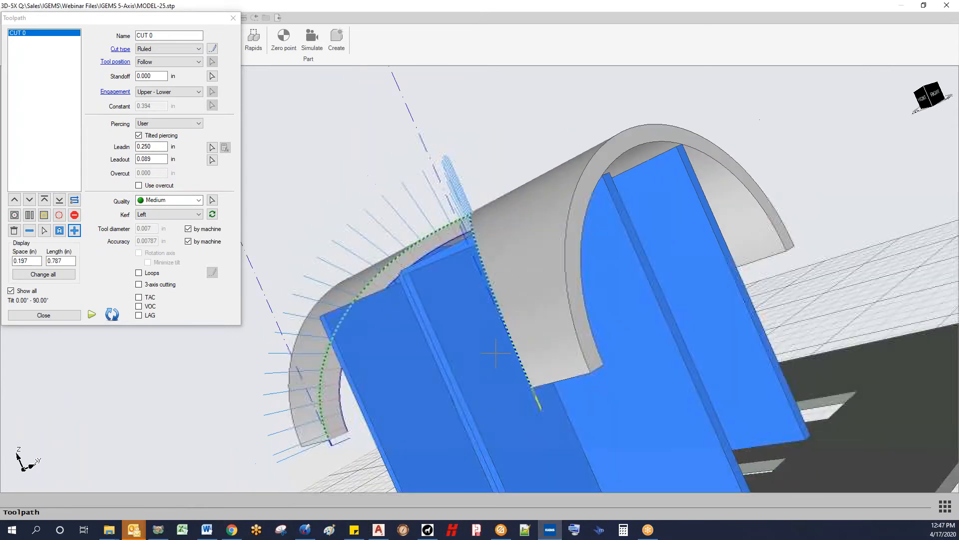
pyautogui.scroll(-3, 332, 171)
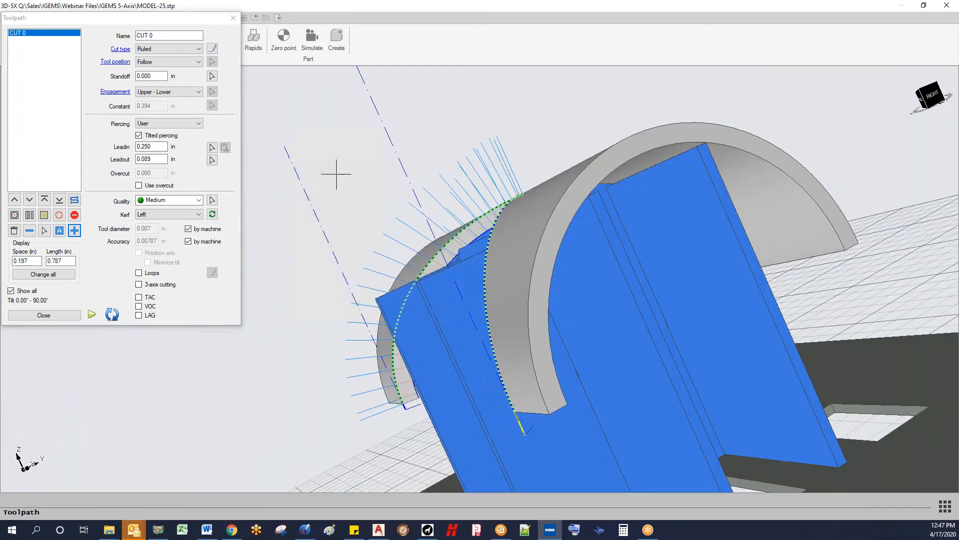
pyautogui.click(92, 315)
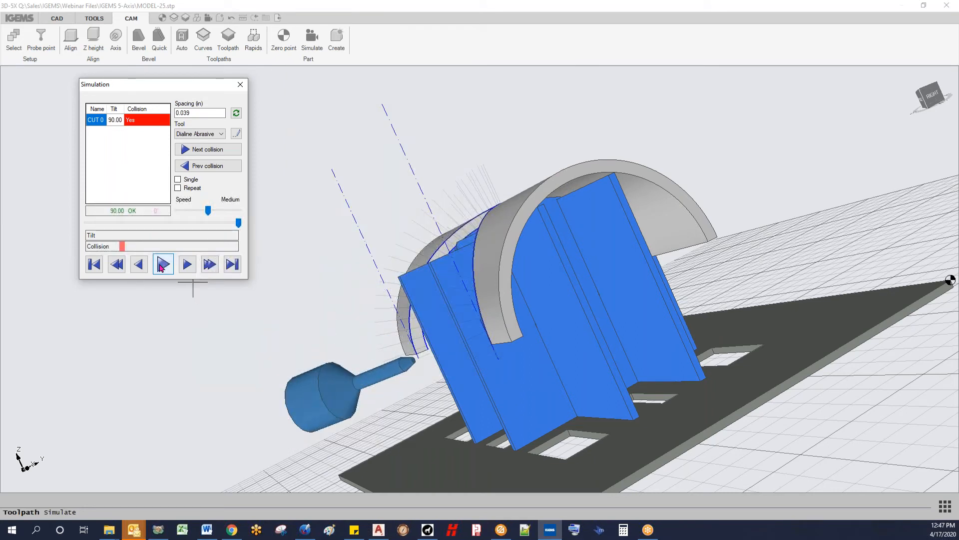
pyautogui.click(240, 86)
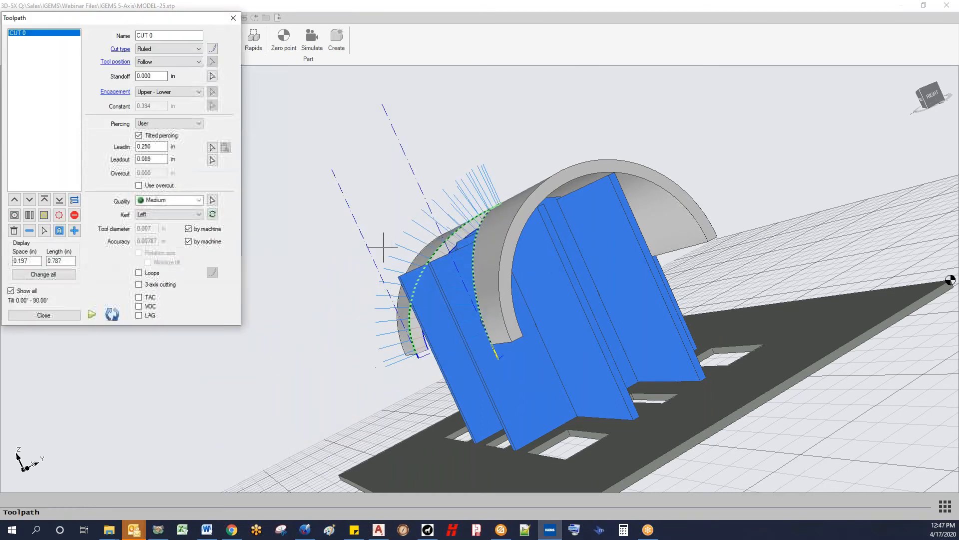
pyautogui.click(68, 315)
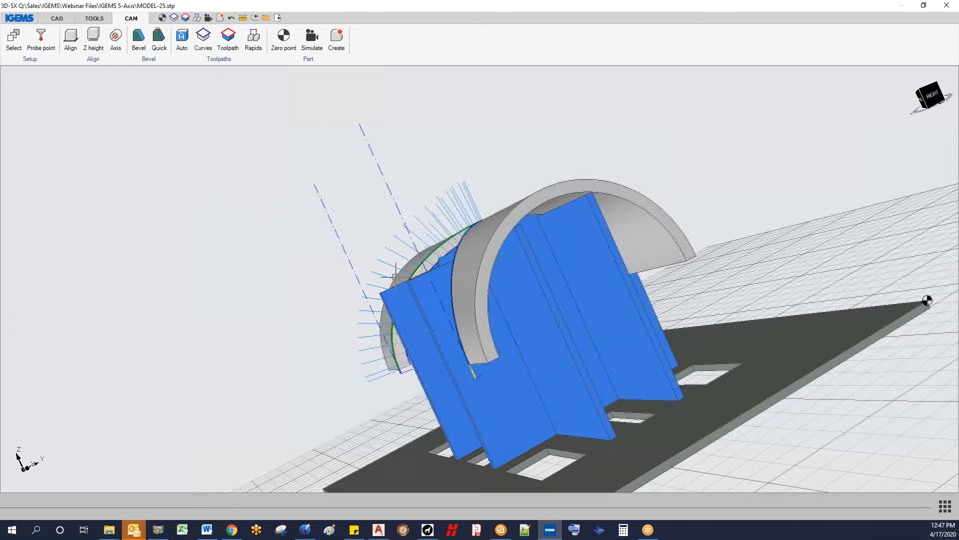
# Apply a 3 in approach and retract distance to all rapids
pyautogui.click(253, 39)
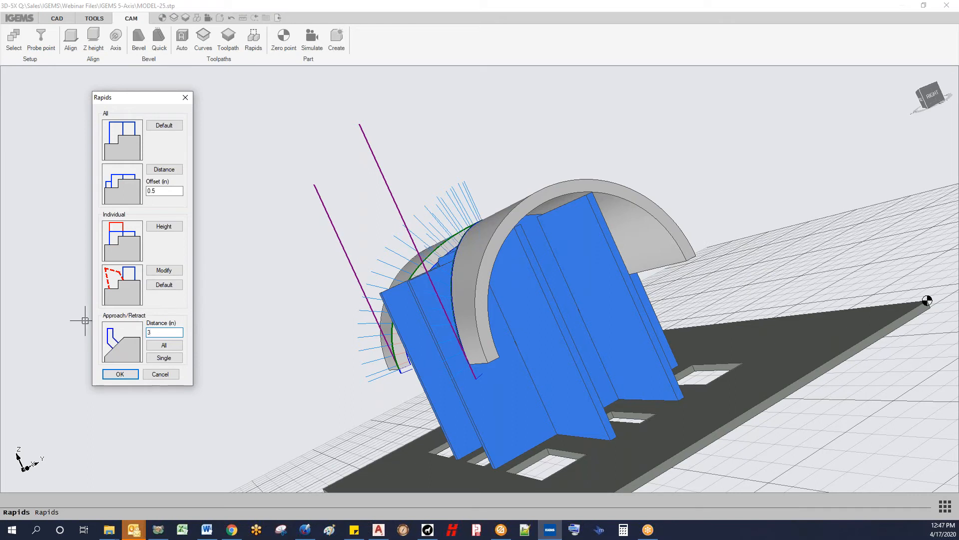
pyautogui.click(170, 348)
pyautogui.scroll(-4, 354, 345)
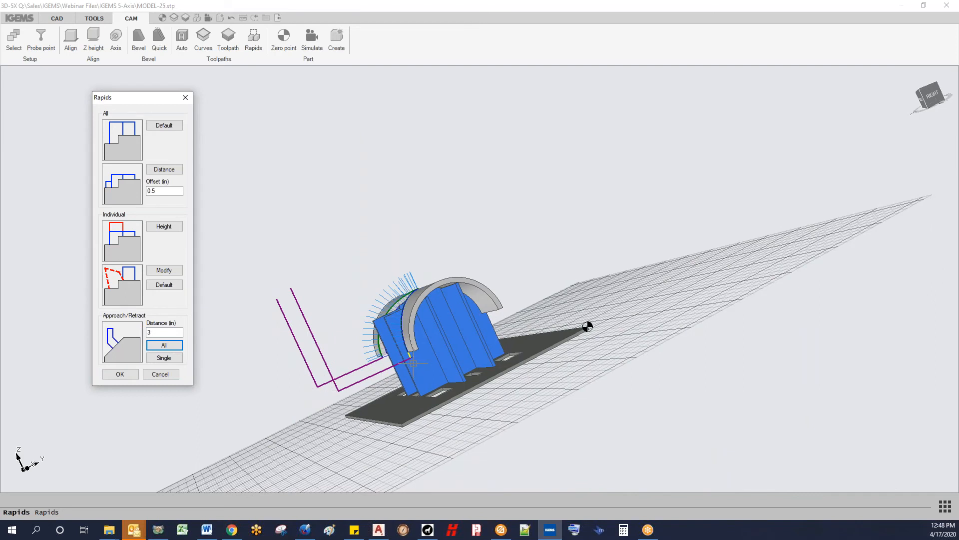
pyautogui.click(120, 374)
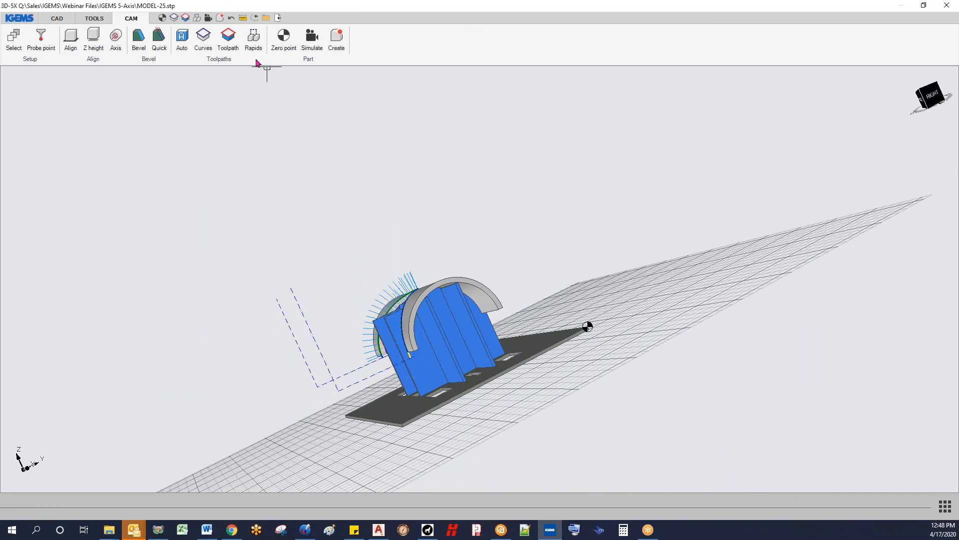
# Simulate the notch cut again with the new approach and retract moves
pyautogui.click(312, 40)
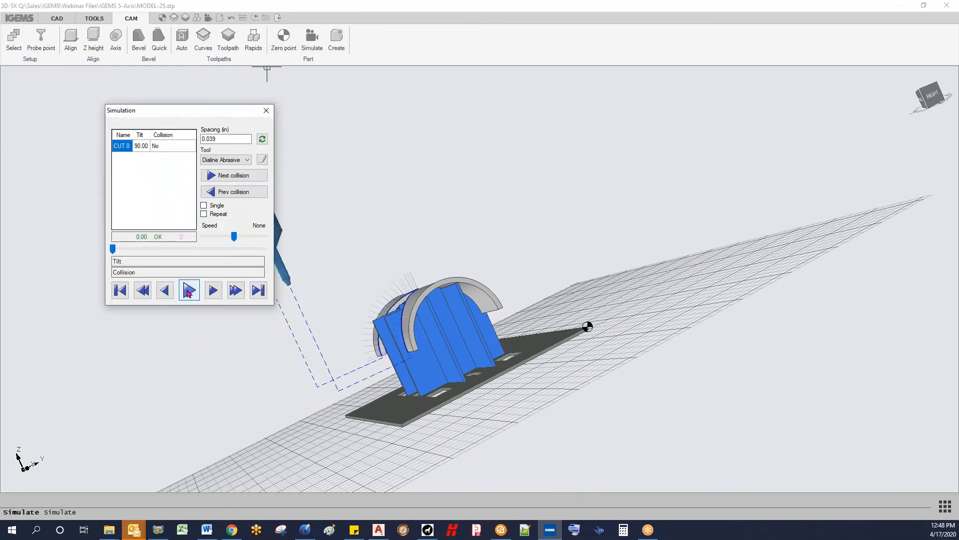
pyautogui.moveTo(391, 272); pyautogui.dragTo(486, 268, button='middle')
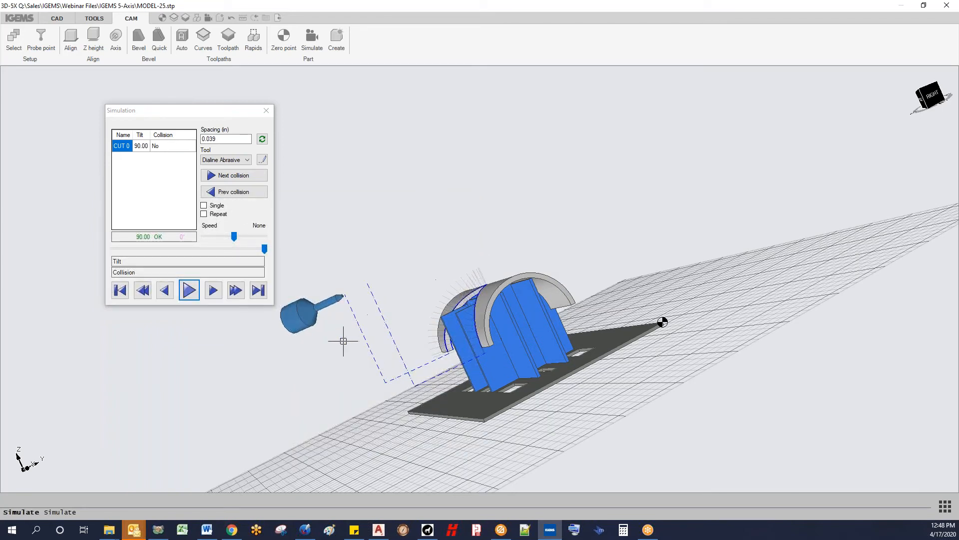
pyautogui.click(266, 111)
# Create the part in the 2D drawing as MODEL-25, using the model's file name and the Curves export method
pyautogui.moveTo(366, 263); pyautogui.dragTo(560, 350, button='middle')
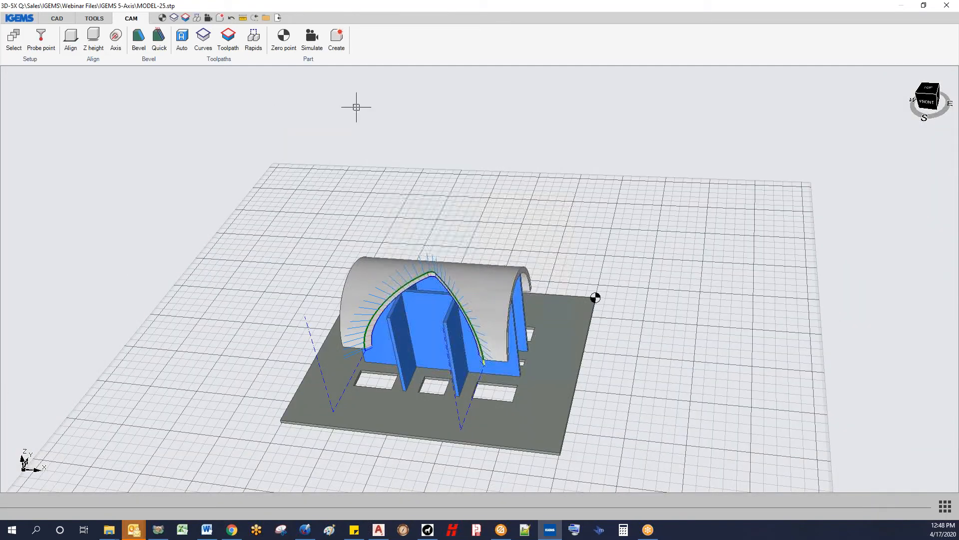
pyautogui.click(337, 40)
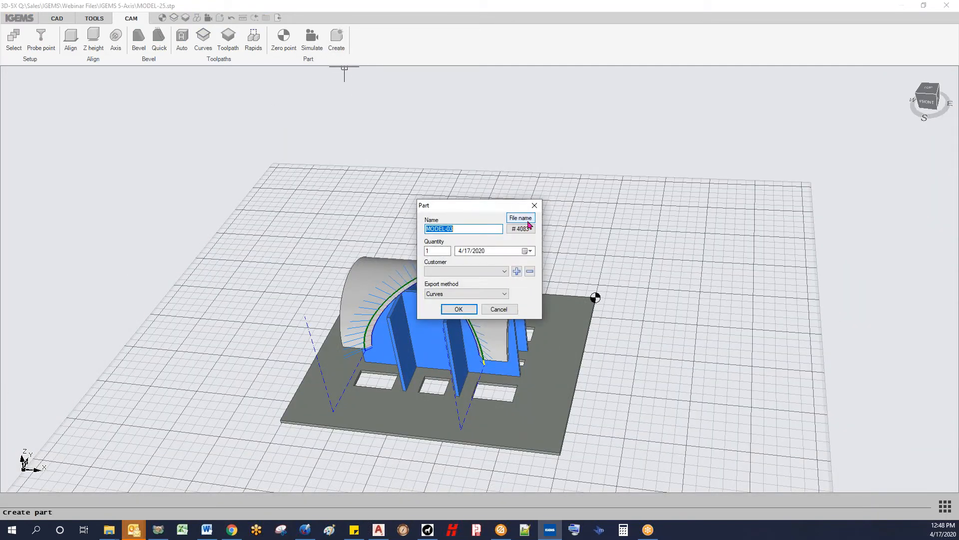
pyautogui.click(458, 310)
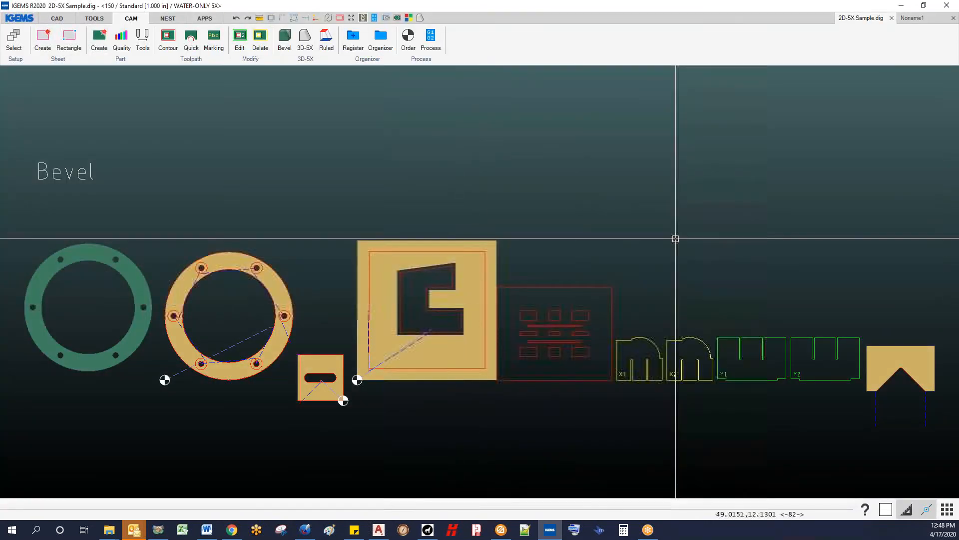
# Create a cut order for the MODEL-25 part, using the part's own zero point
pyautogui.click(409, 36)
pyautogui.scroll(2, 584, 298)
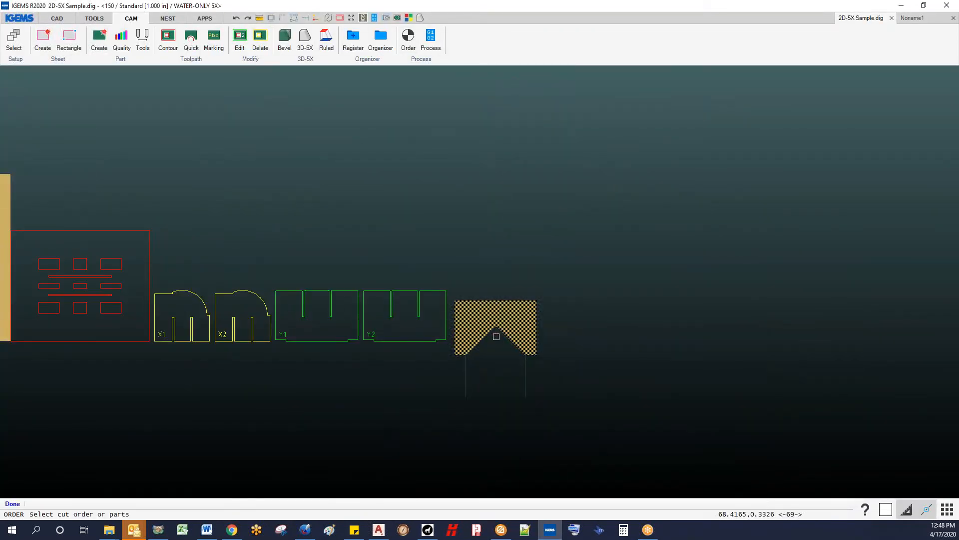
pyautogui.click(496, 337)
pyautogui.click(179, 108)
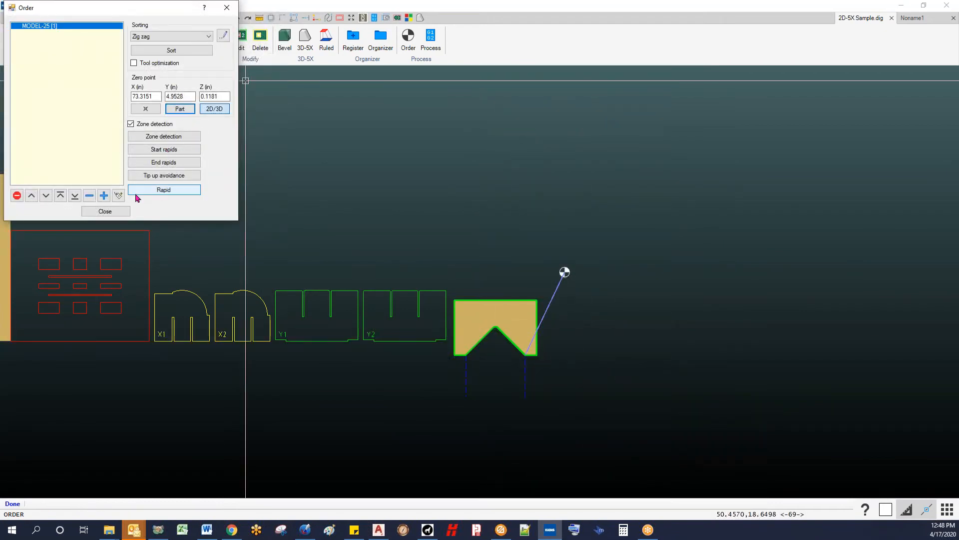
pyautogui.click(122, 211)
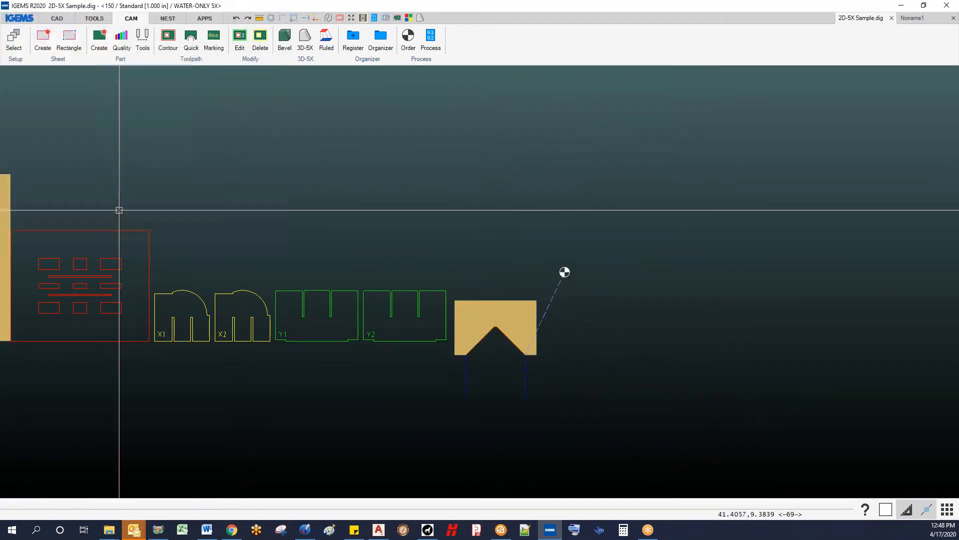
# Process the MODEL-25 cut order with a 0.0070 tool diameter and Z-axis lifts enabled, and open its 5-axis machine simulation
pyautogui.click(431, 42)
pyautogui.click(555, 293)
pyautogui.click(498, 192)
pyautogui.click(508, 208)
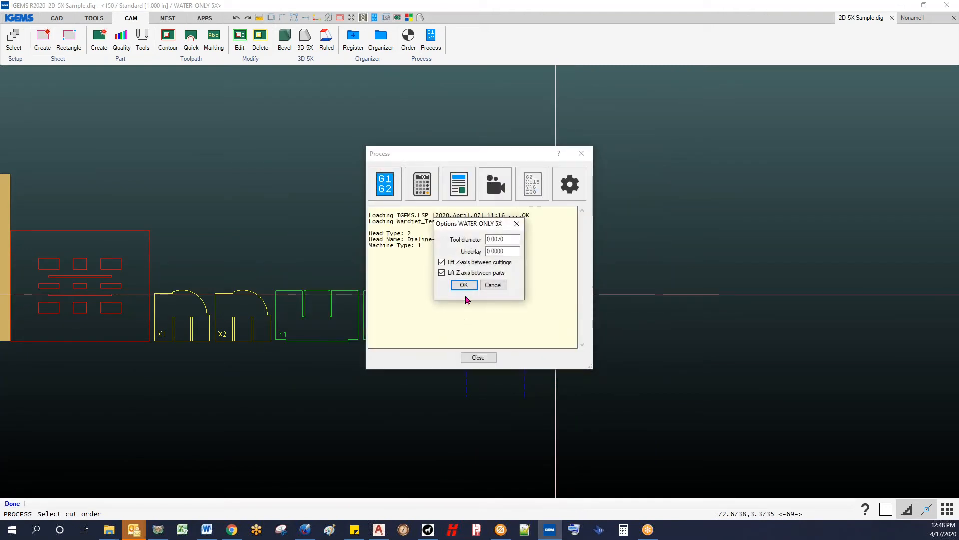
pyautogui.click(464, 283)
pyautogui.click(483, 313)
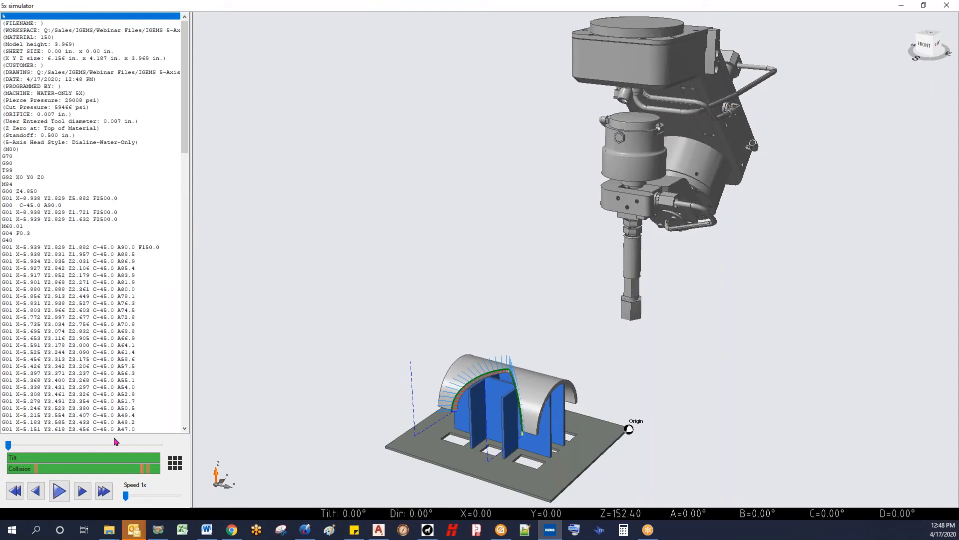
pyautogui.click(947, 5)
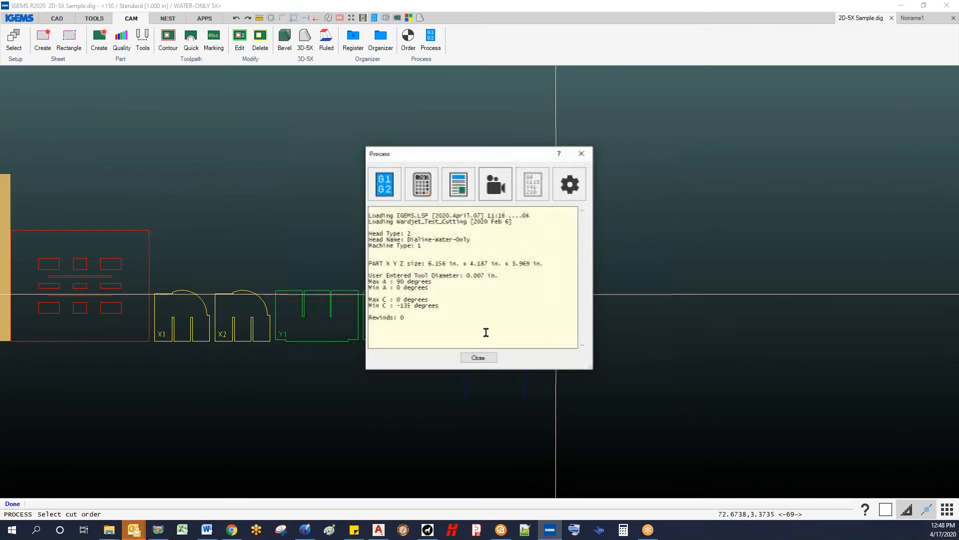
pyautogui.click(478, 358)
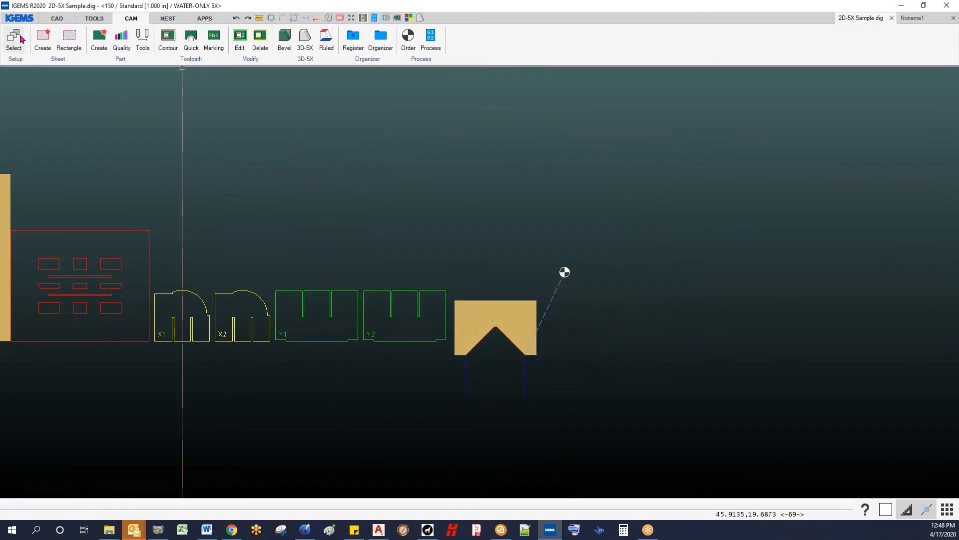
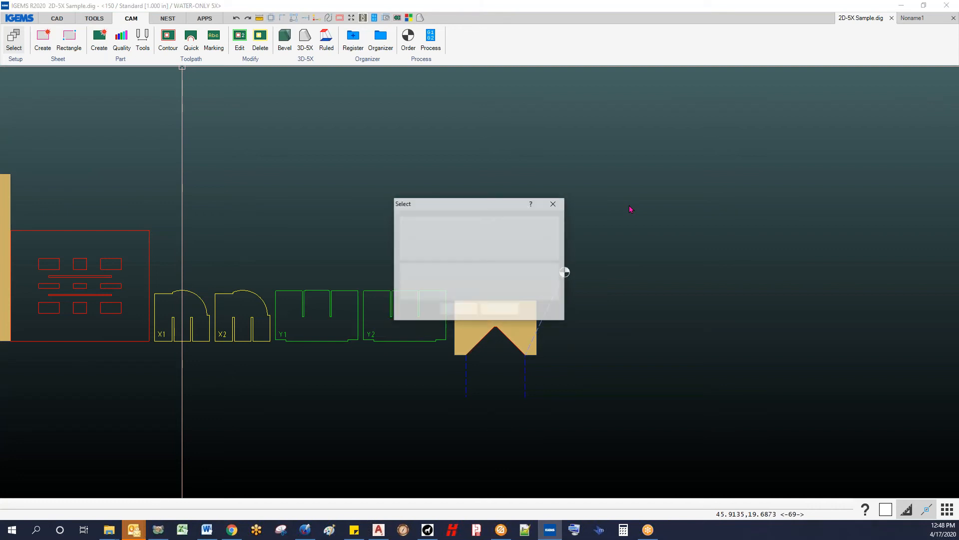
# Change the active machine to AWJ WARDJET 5X
pyautogui.click(530, 231)
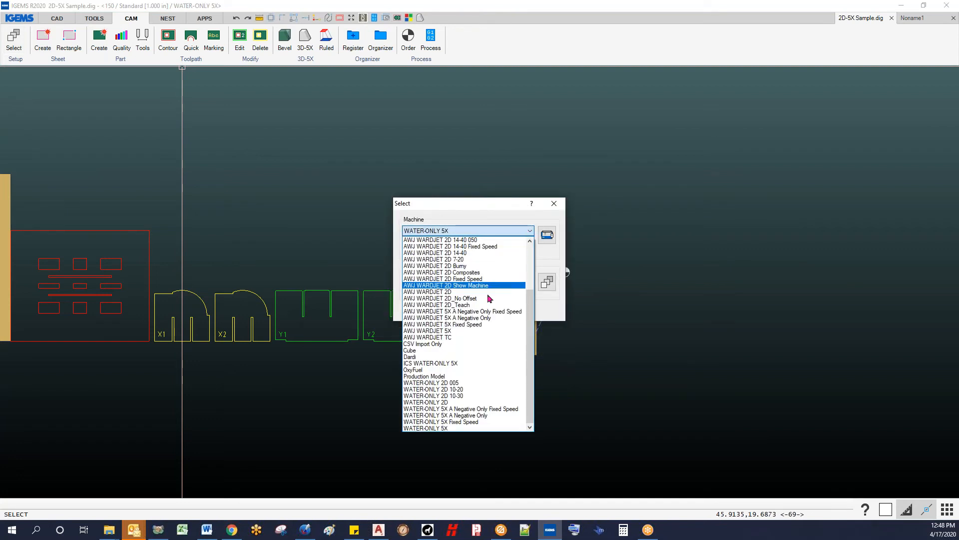
pyautogui.click(455, 331)
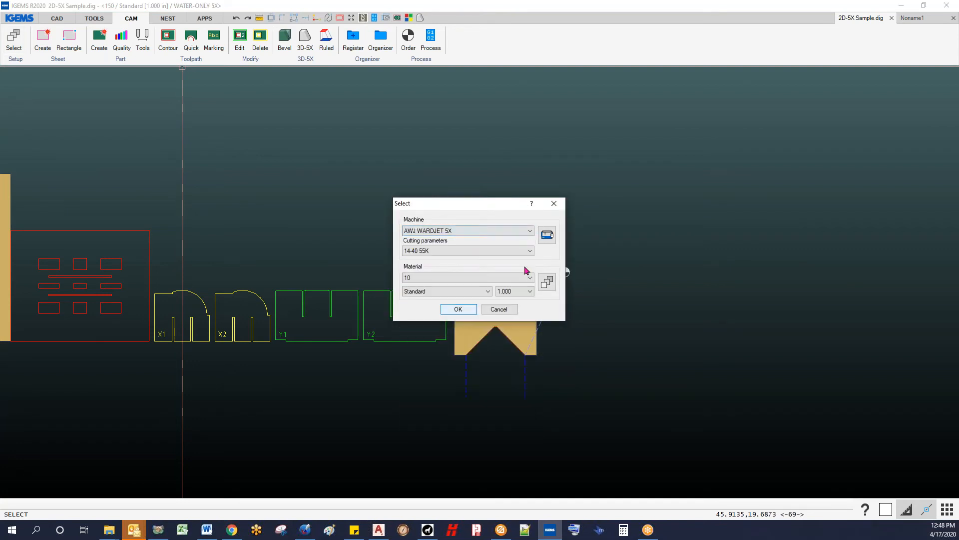
pyautogui.click(458, 310)
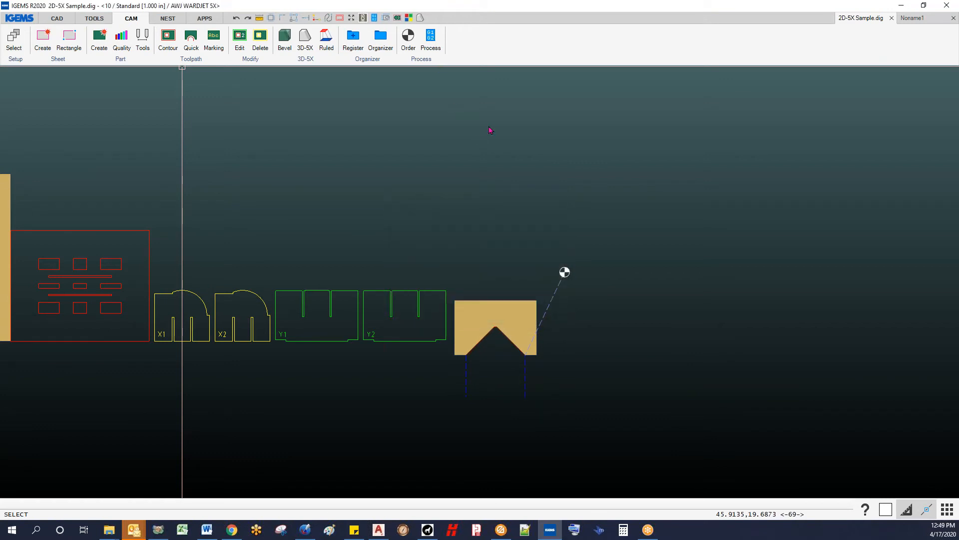
# Process the MODEL-25 cut order for the AWJ WARDJET 5X machine and open its 5-axis simulation
pyautogui.click(554, 301)
pyautogui.click(490, 187)
pyautogui.click(502, 207)
pyautogui.click(485, 312)
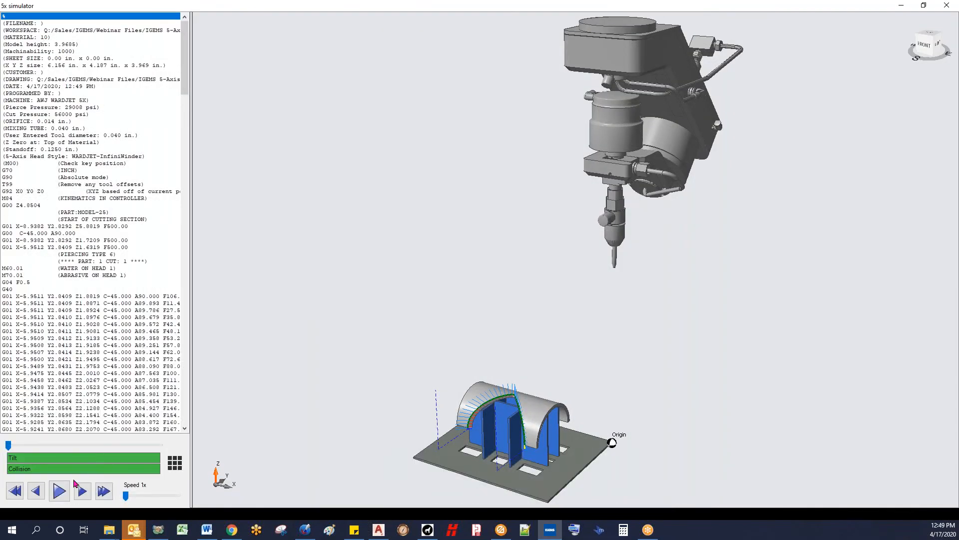
# Play the 5-axis cutting simulation at 5x speed, watching the head around the part, and close the simulator
pyautogui.click(59, 491)
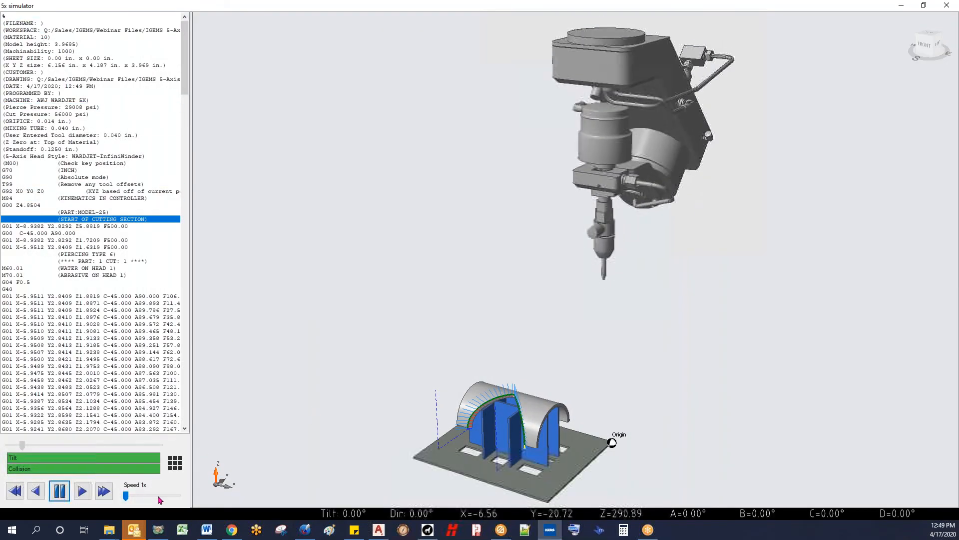
pyautogui.moveTo(125, 495); pyautogui.dragTo(152, 496)
pyautogui.moveTo(505, 404); pyautogui.dragTo(352, 381, button='middle')
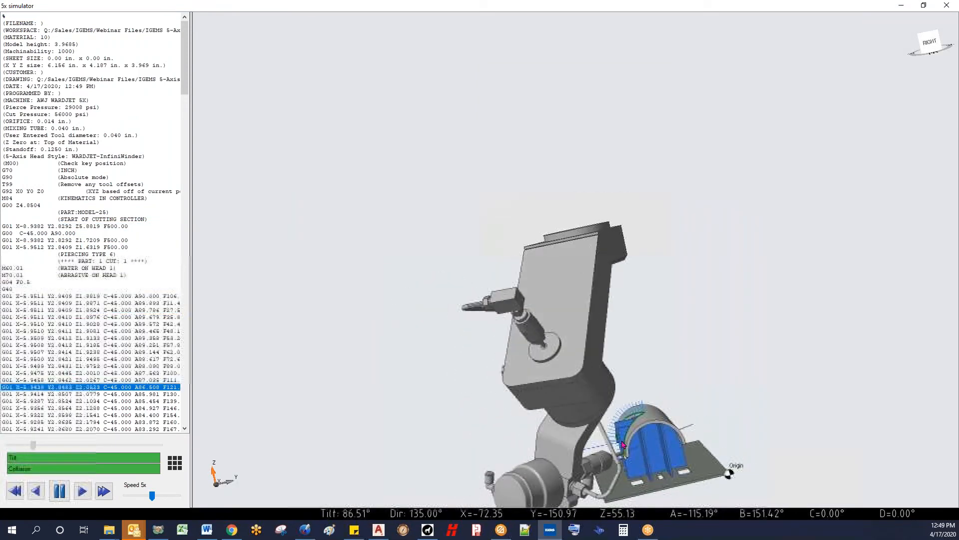
pyautogui.scroll(-2, 632, 444)
pyautogui.moveTo(633, 443); pyautogui.dragTo(724, 442, button='middle')
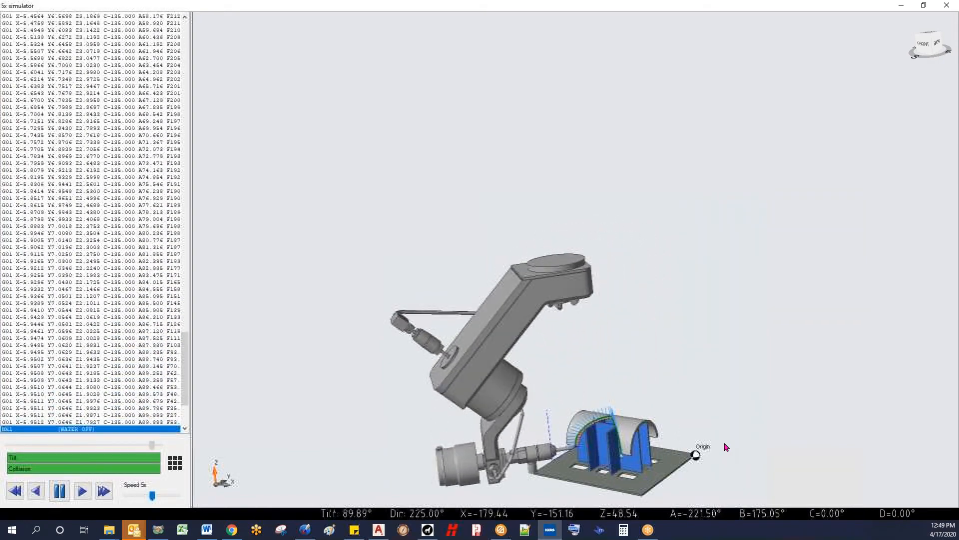
pyautogui.moveTo(721, 441); pyautogui.dragTo(699, 369, button='middle')
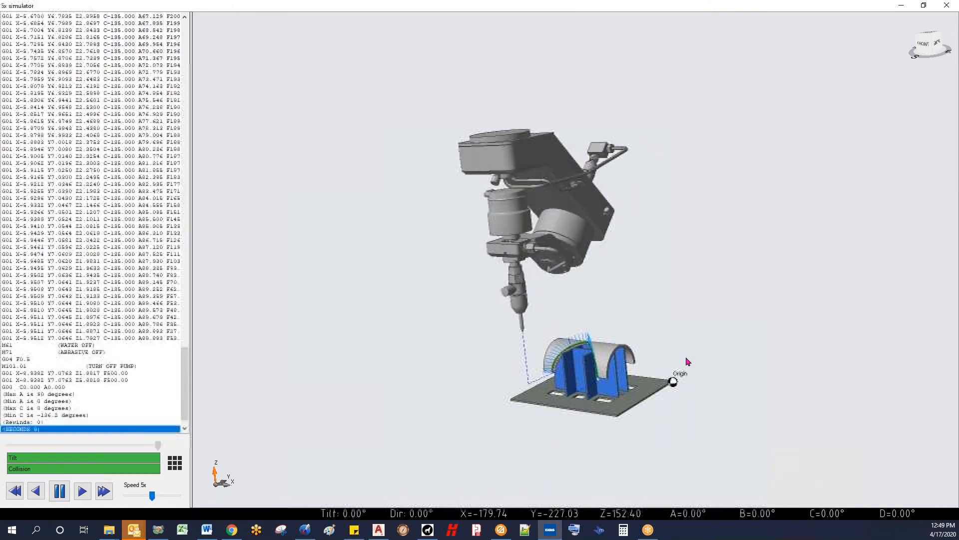
pyautogui.click(952, 7)
pyautogui.click(475, 355)
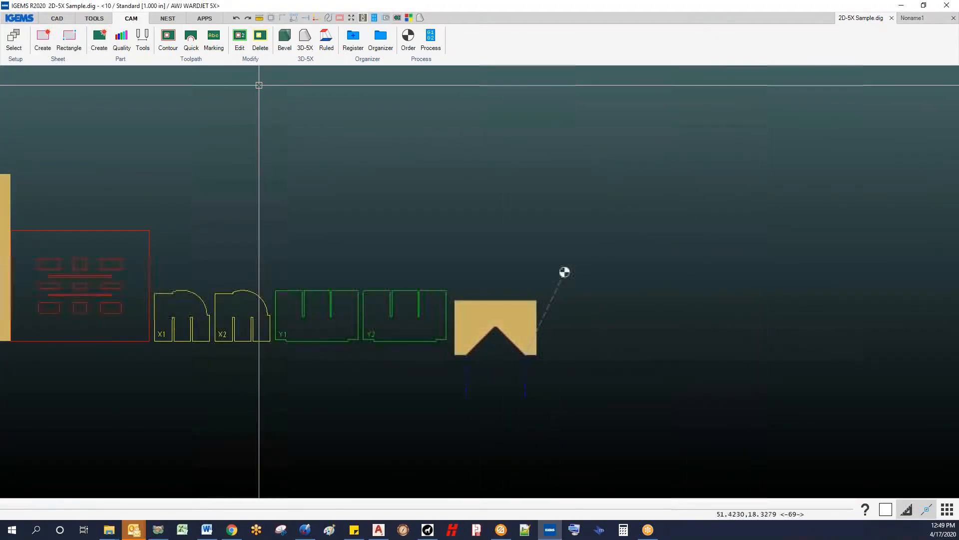
# Open the sample model Rapids - Approach.step in the 3D-5X workspace
pyautogui.click(309, 44)
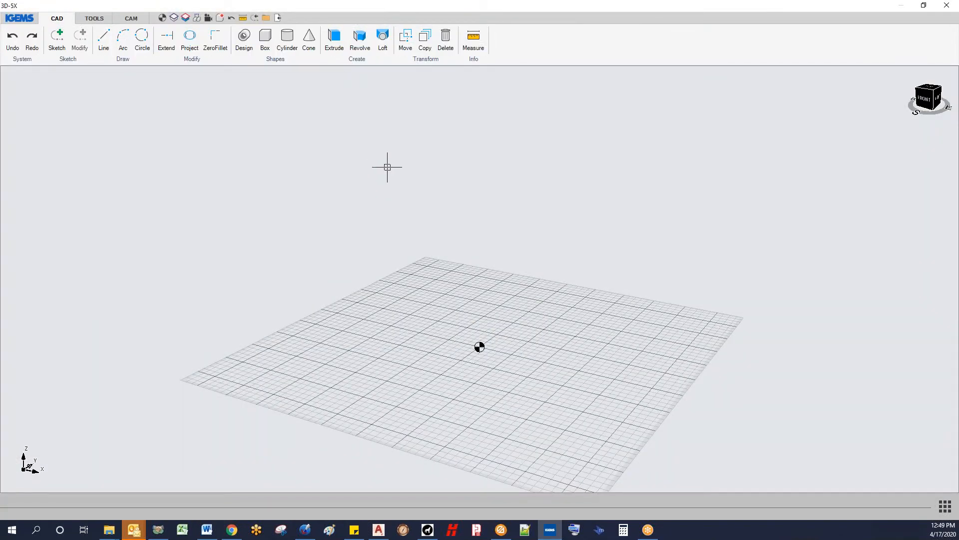
pyautogui.click(24, 19)
pyautogui.moveTo(36, 59)
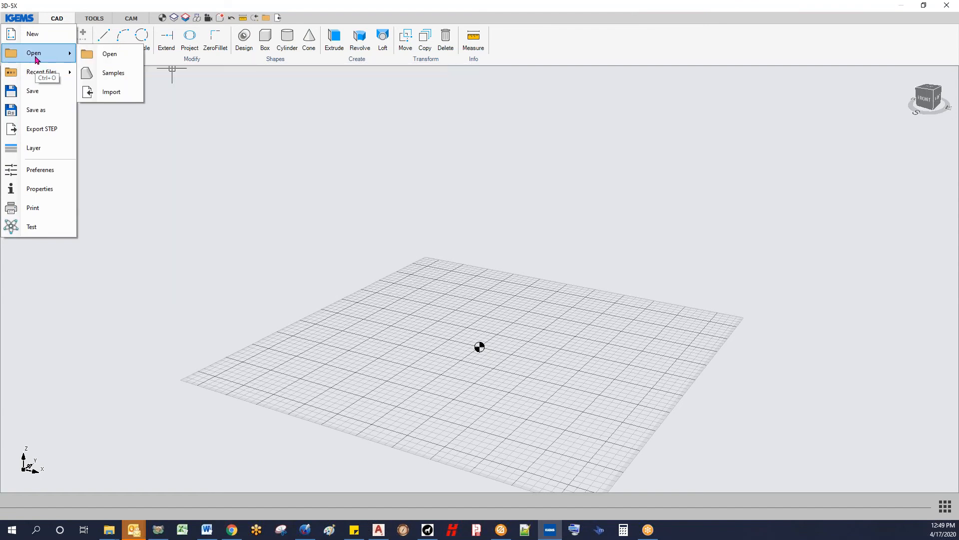
pyautogui.click(107, 73)
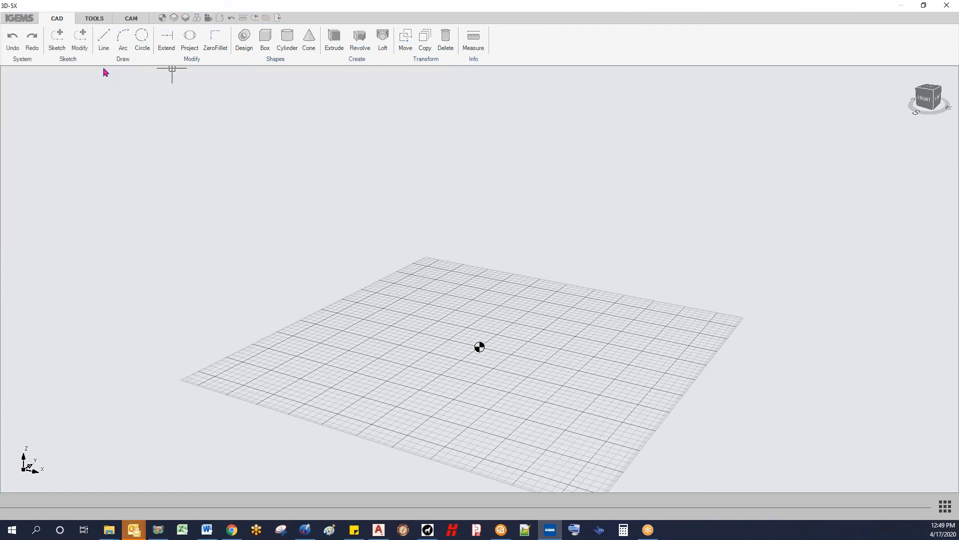
pyautogui.click(577, 298)
pyautogui.click(470, 391)
# Examine the I-beam from several sides, including the two angled holes through its web
pyautogui.moveTo(500, 322); pyautogui.dragTo(614, 300, button='middle')
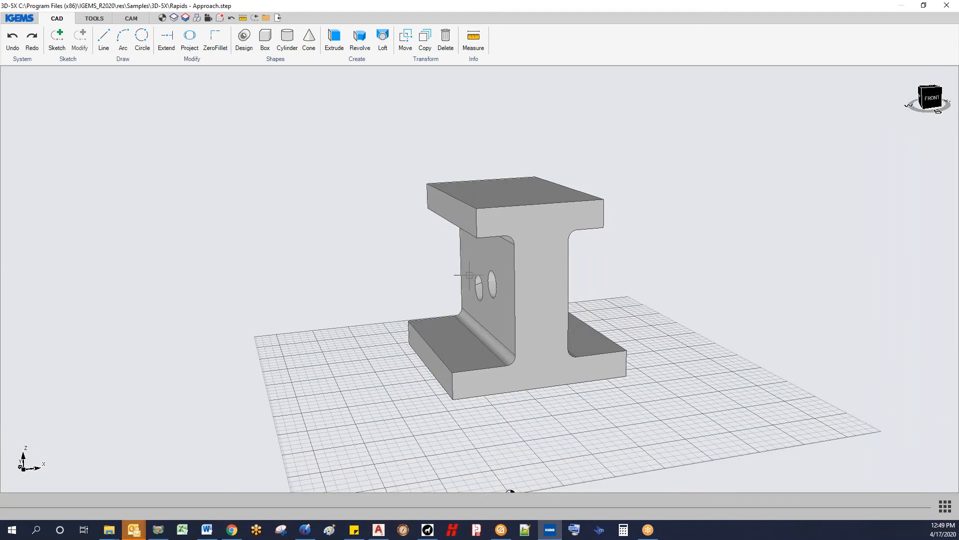
pyautogui.moveTo(470, 275); pyautogui.dragTo(291, 275, button='middle')
pyautogui.scroll(-1, 292, 274)
pyautogui.scroll(5, 295, 275)
pyautogui.scroll(-4, 295, 276)
pyautogui.moveTo(383, 307); pyautogui.dragTo(440, 296, button='middle')
pyautogui.scroll(4, 356, 369)
pyautogui.scroll(-2, 356, 368)
pyautogui.moveTo(356, 367); pyautogui.dragTo(390, 384, button='middle')
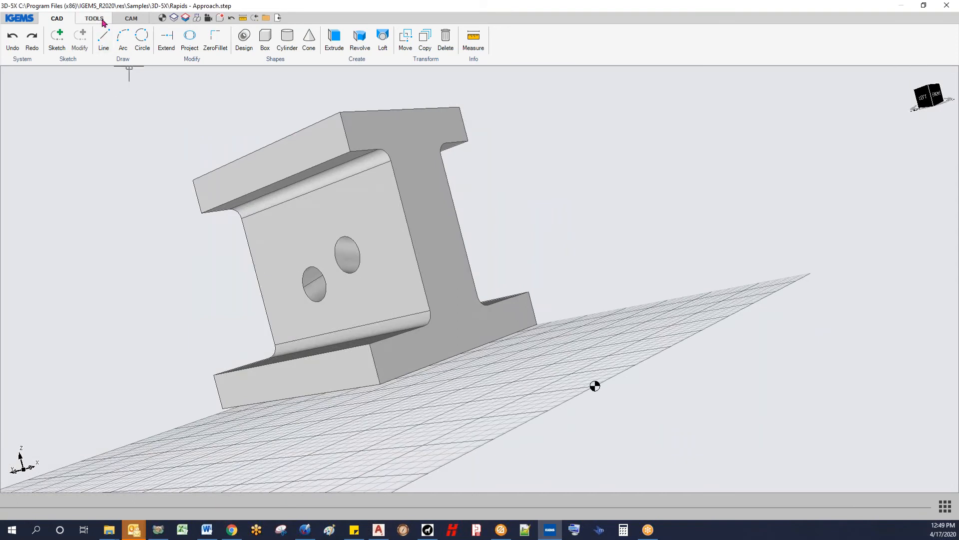
# Run the Z height alignment on the beam and accept the proposed bottom and top Z values
pyautogui.click(132, 20)
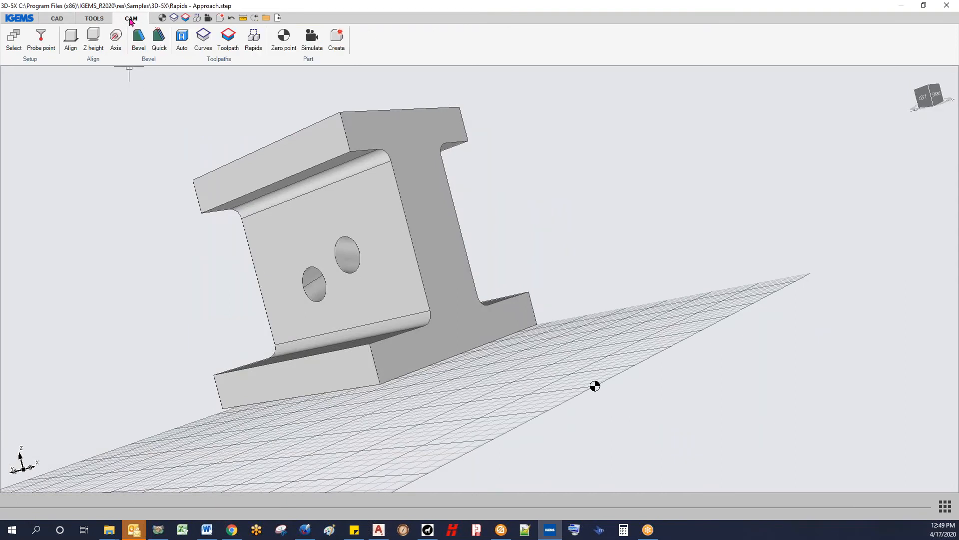
pyautogui.click(94, 44)
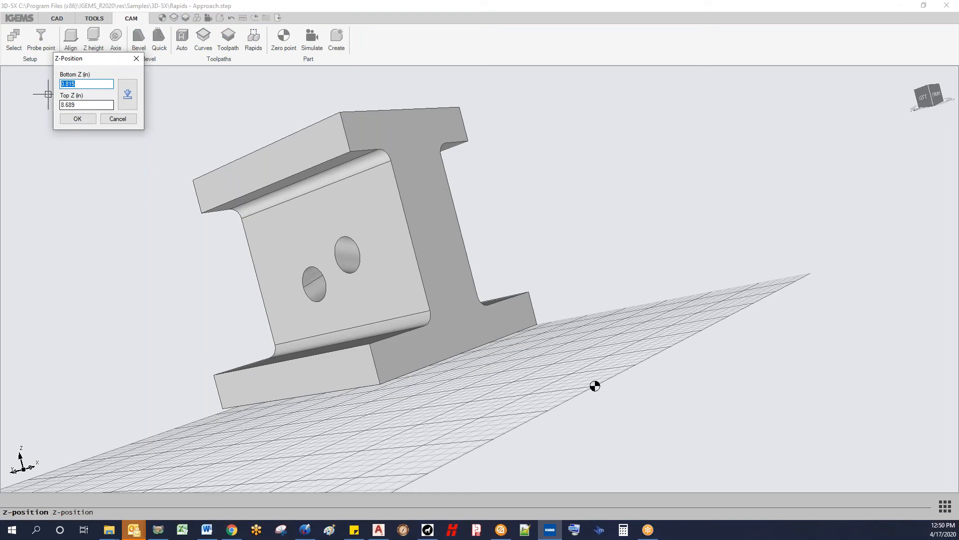
pyautogui.click(78, 119)
pyautogui.moveTo(385, 247); pyautogui.dragTo(449, 353, button='middle')
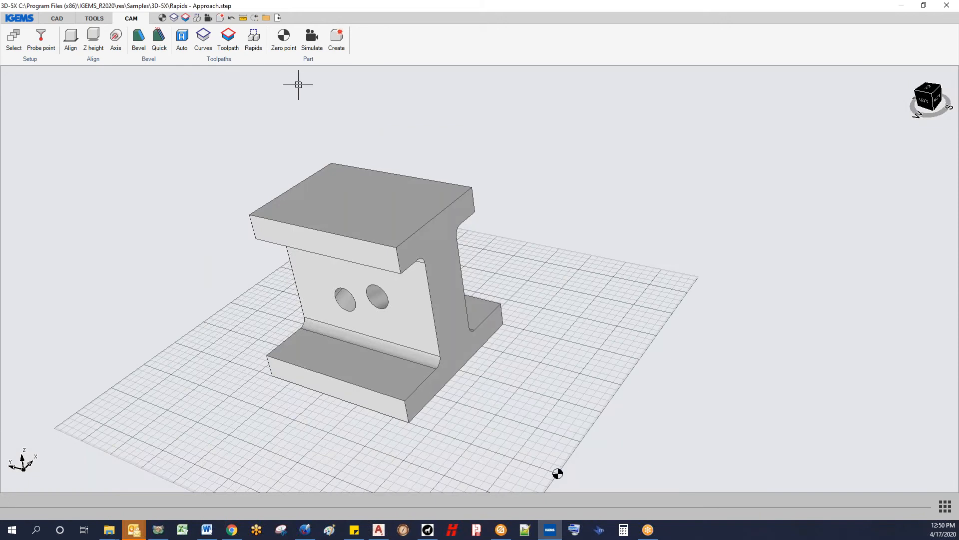
# Place the part's zero point on an outer top corner of the beam's upper flange
pyautogui.click(283, 38)
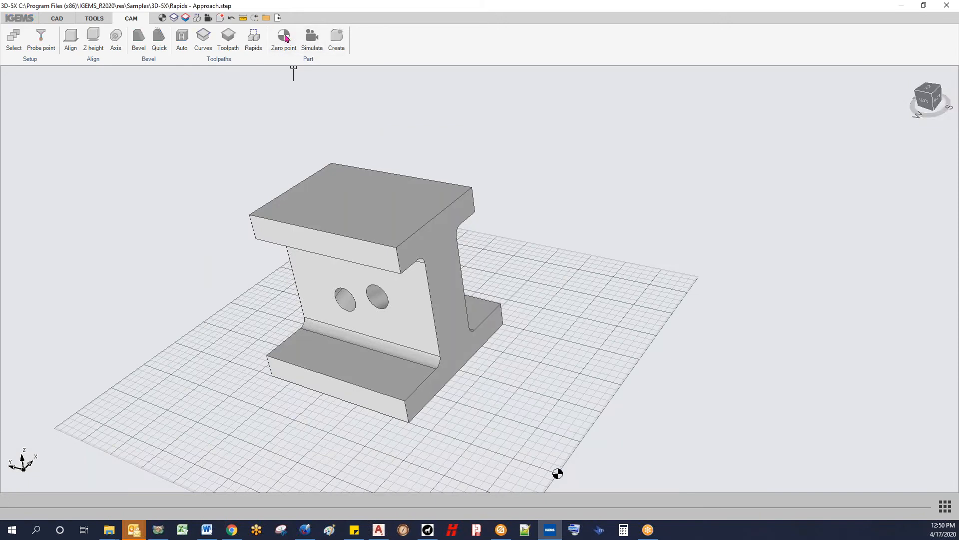
pyautogui.rightClick(120, 189)
pyautogui.click(142, 331)
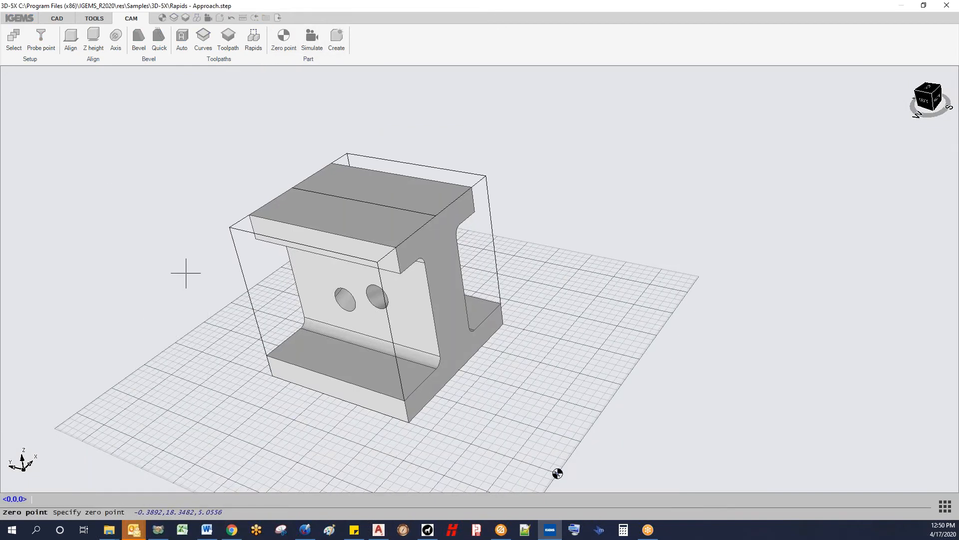
pyautogui.click(249, 215)
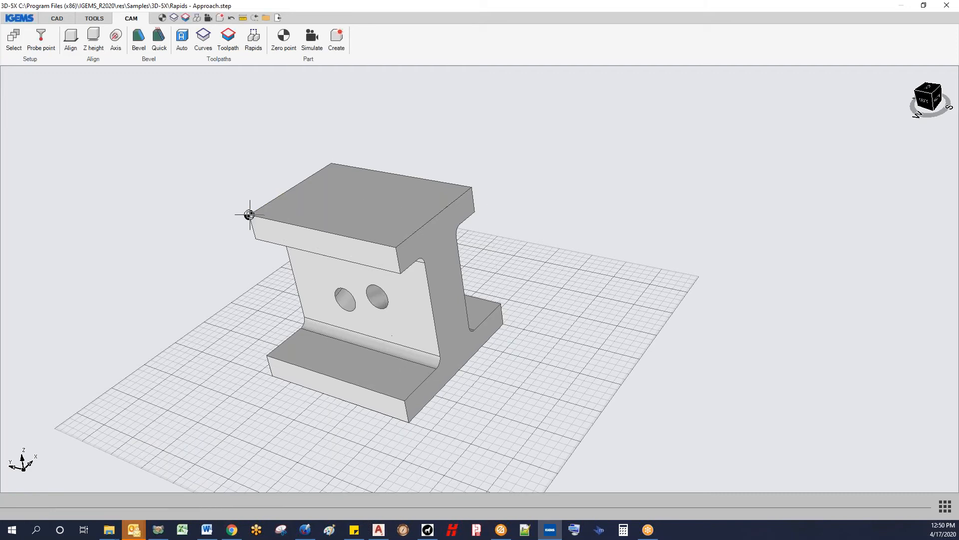
# Create closed curves from the flat web surfaces on both sides of the beam
pyautogui.moveTo(294, 216); pyautogui.dragTo(435, 69, button='middle')
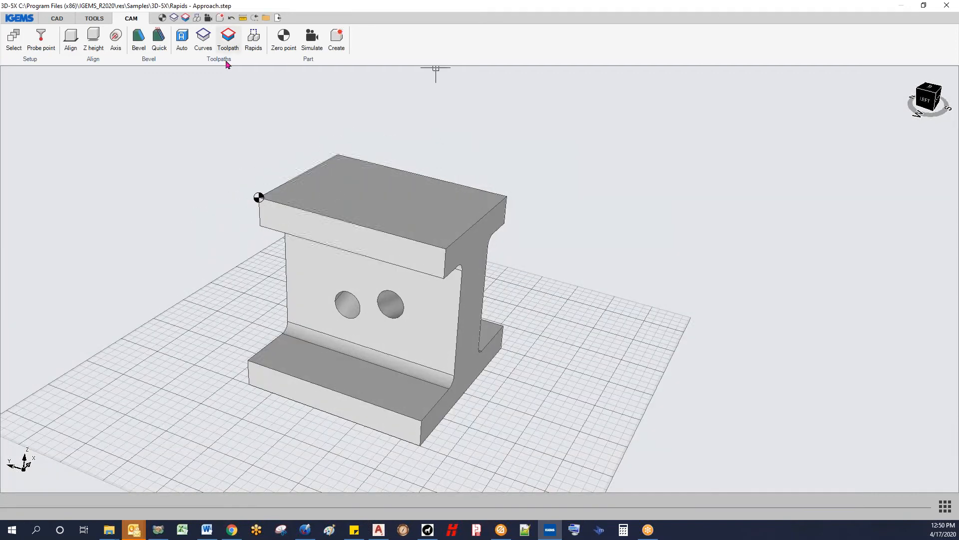
pyautogui.click(203, 40)
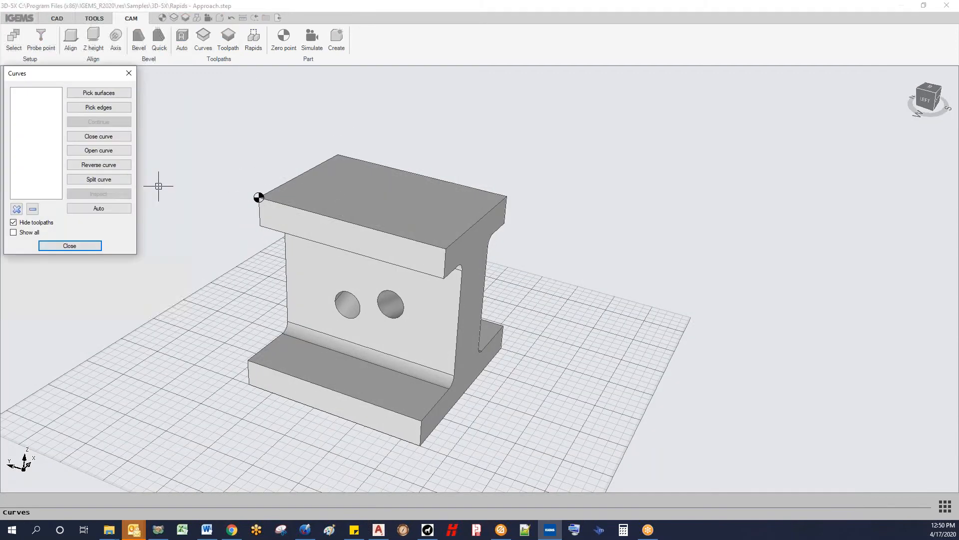
pyautogui.click(98, 93)
pyautogui.click(301, 281)
pyautogui.moveTo(430, 308); pyautogui.dragTo(195, 327, button='middle')
pyautogui.moveTo(333, 282); pyautogui.dragTo(621, 223, button='middle')
pyautogui.rightClick(517, 261)
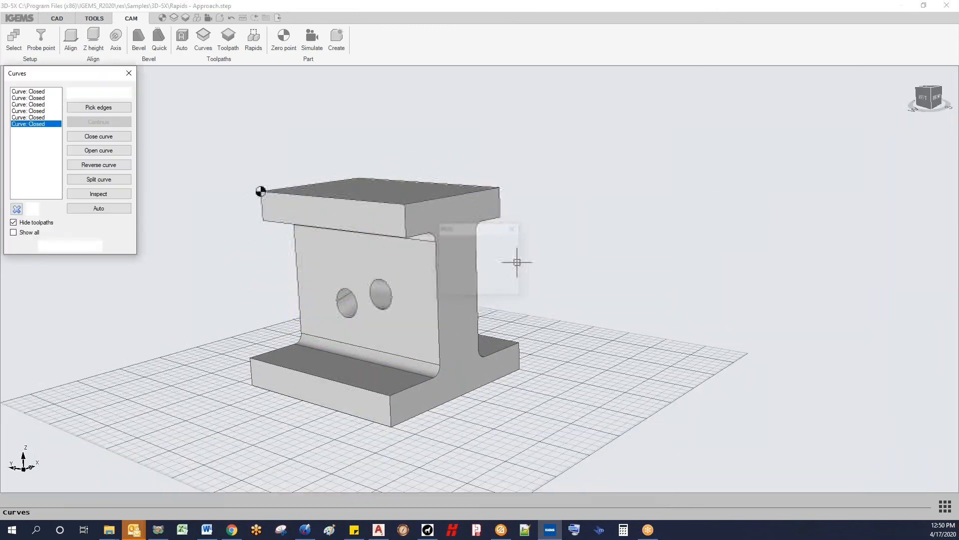
# Review the created curves one by one and finish the Curves command
pyautogui.click(44, 92)
pyautogui.press('Down')
pyautogui.press('Down')
pyautogui.press('Down')
pyautogui.press('Down')
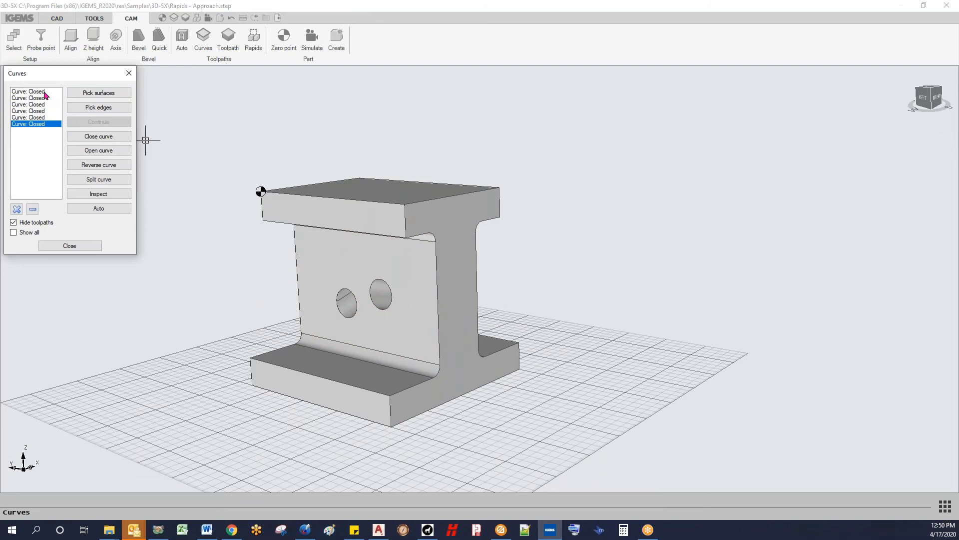
pyautogui.click(70, 246)
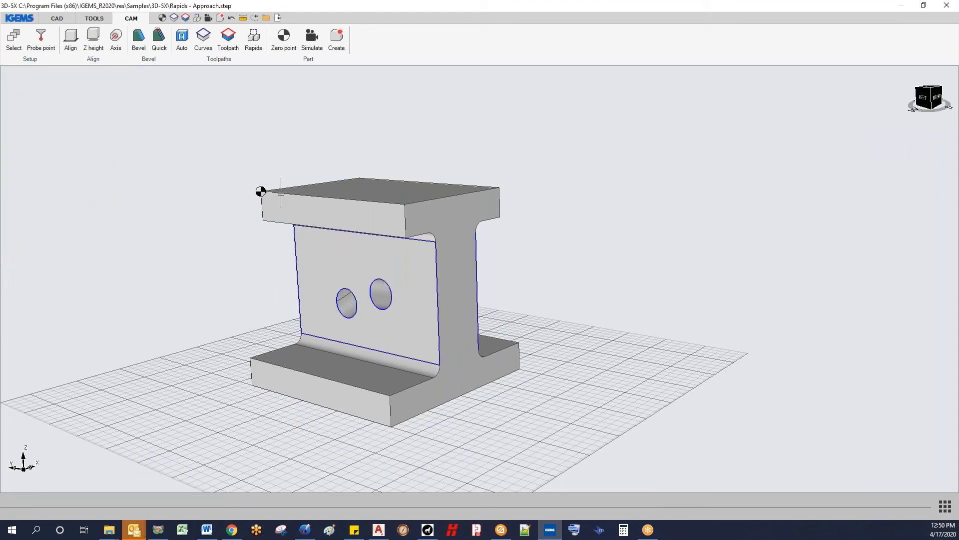
# Start a new toolpath on the web hole nearest the beam's front end, closing it at a start point on the hole's upper edge
pyautogui.click(228, 40)
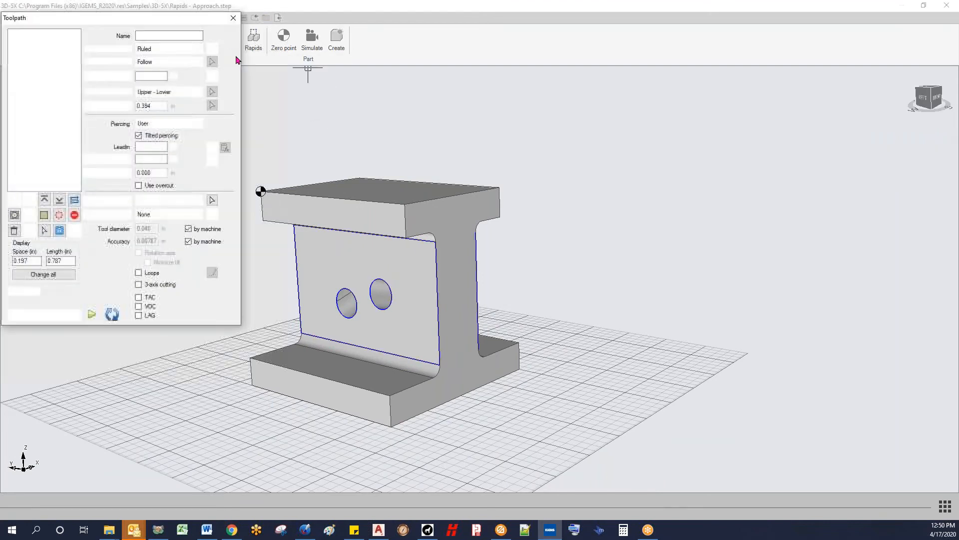
pyautogui.click(73, 230)
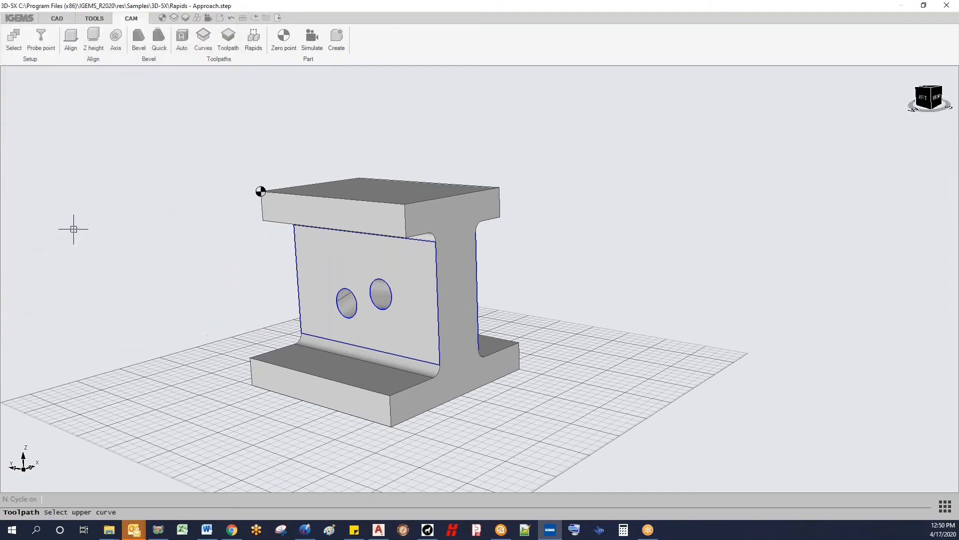
pyautogui.moveTo(350, 300); pyautogui.dragTo(391, 298, button='middle')
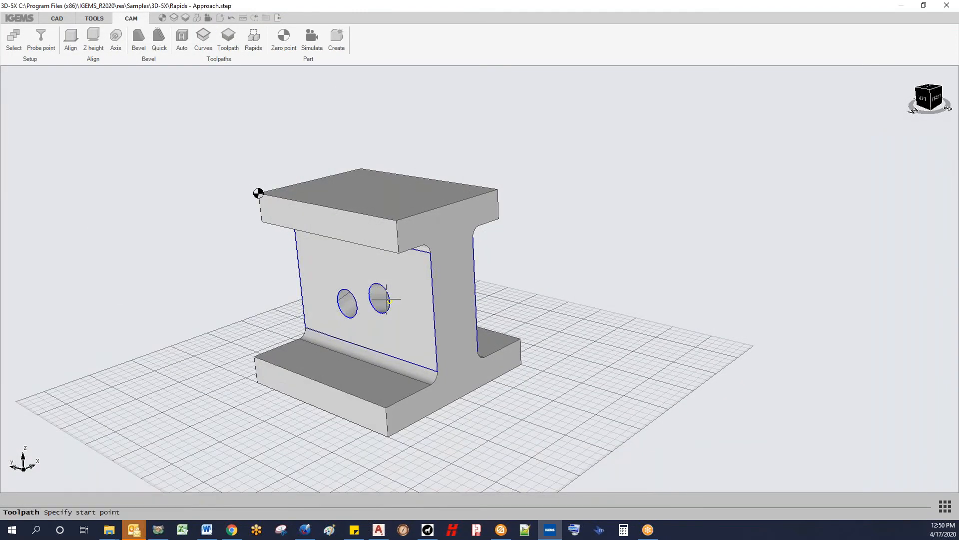
pyautogui.scroll(3, 388, 300)
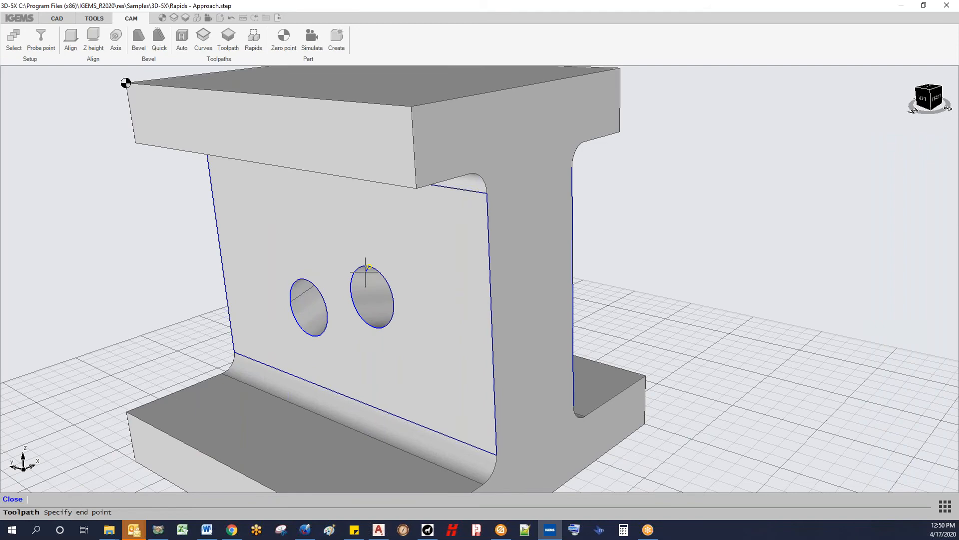
pyautogui.click(393, 289)
pyautogui.moveTo(470, 281); pyautogui.dragTo(334, 289, button='middle')
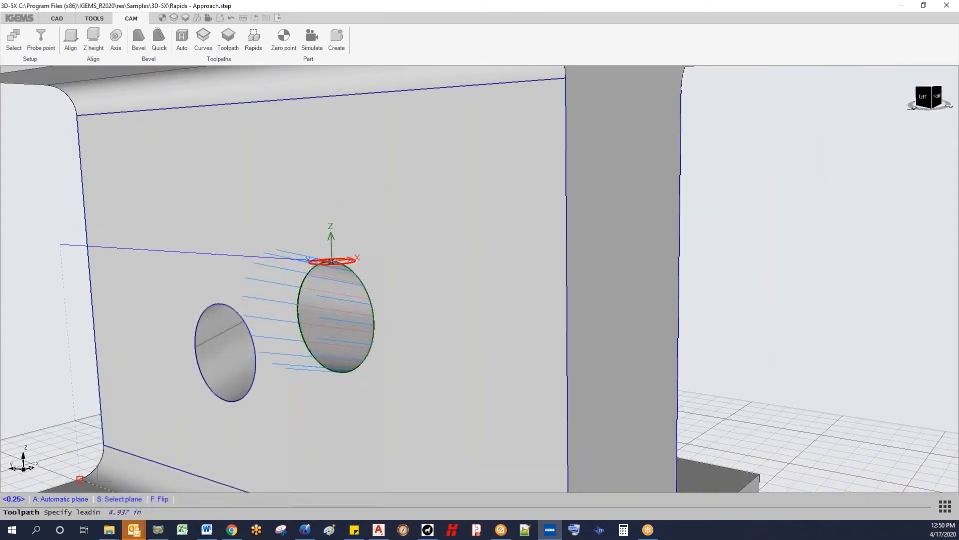
# Place a lead-in of about 0.287 in inside the first hole, using the web surface as the lead-in plane
pyautogui.click(126, 500)
pyautogui.click(396, 295)
pyautogui.scroll(3, 335, 287)
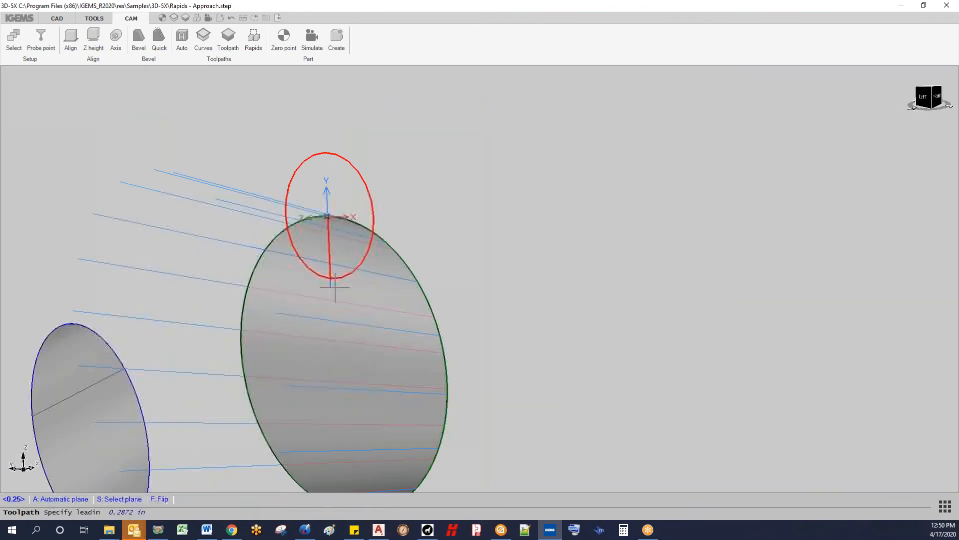
pyautogui.click(335, 287)
pyautogui.scroll(-3, 334, 288)
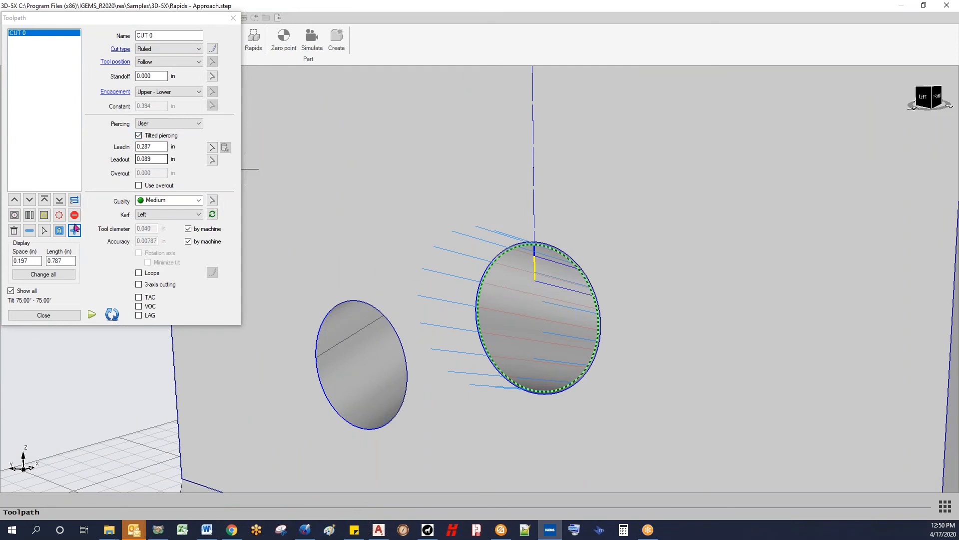
# Add a closed toolpath for the other hole from the opposite side of the web, starting at its upper edge
pyautogui.click(74, 231)
pyautogui.moveTo(308, 247); pyautogui.dragTo(124, 343, button='middle')
pyautogui.click(545, 190)
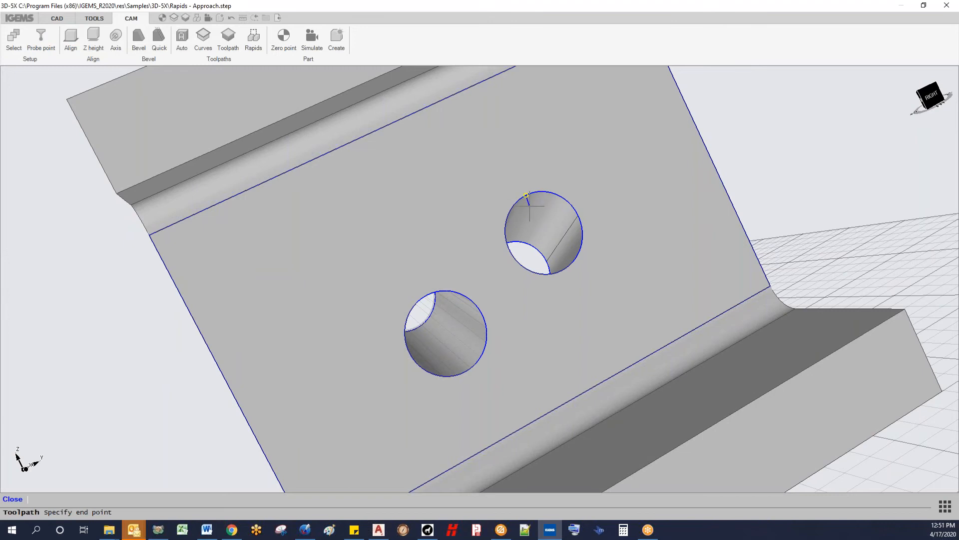
pyautogui.click(530, 244)
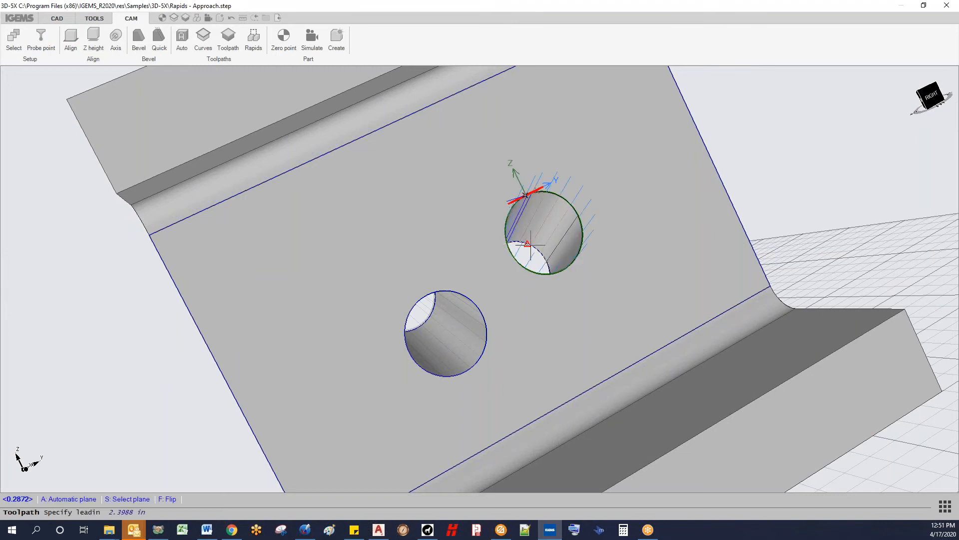
# Place the second toolpath's lead-in inside its hole, using the opposite web surface as the lead-in plane
pyautogui.scroll(5, 531, 245)
pyautogui.click(127, 499)
pyautogui.click(382, 210)
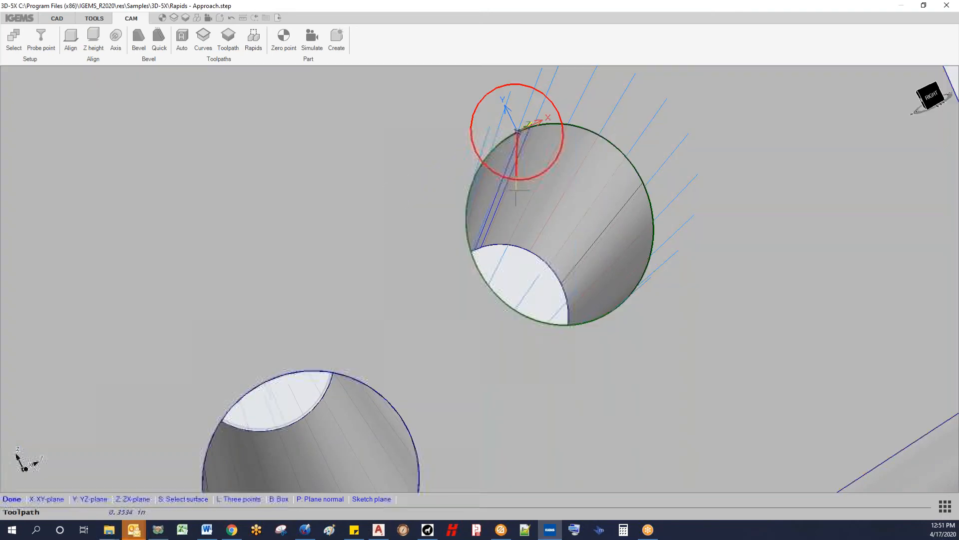
pyautogui.click(551, 206)
# Simulate the CUT 1 toolpath to check it for tool collisions with the beam
pyautogui.scroll(-3, 529, 215)
pyautogui.scroll(-5, 528, 217)
pyautogui.moveTo(529, 216); pyautogui.dragTo(740, 202, button='middle')
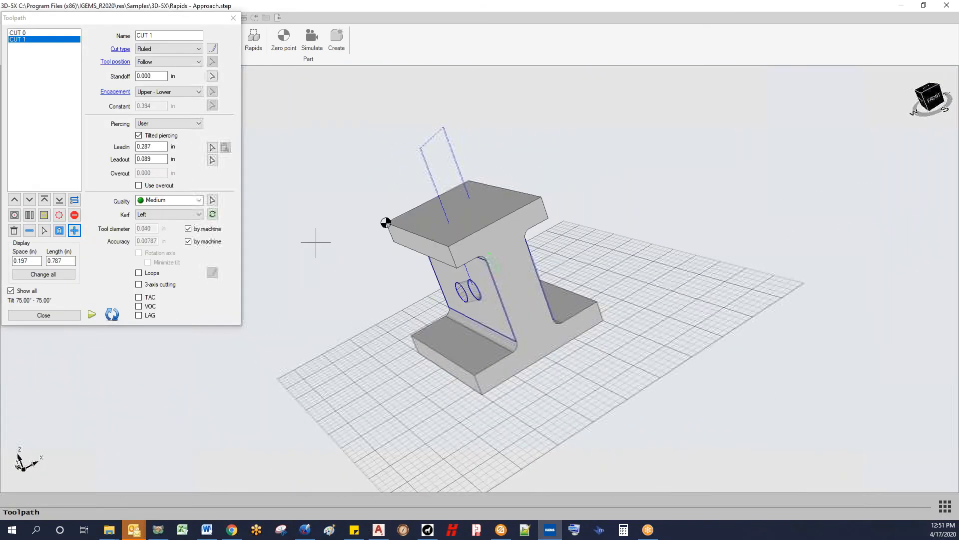
pyautogui.click(91, 315)
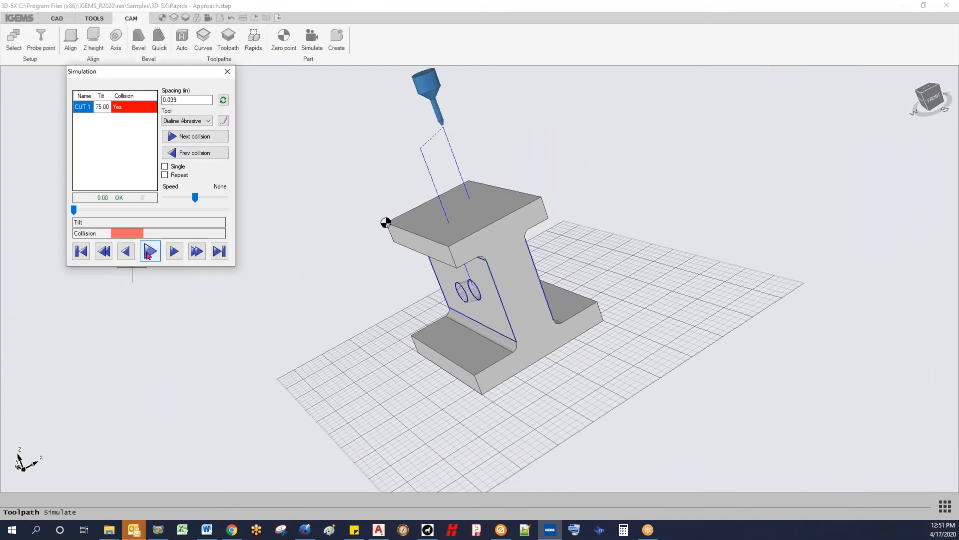
pyautogui.click(149, 252)
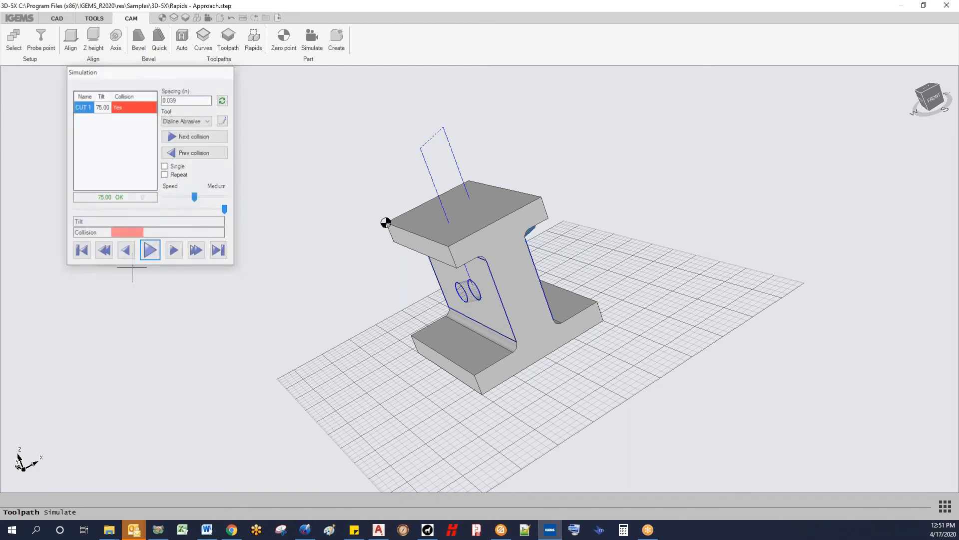
# Close the simulation and apply a 6 in approach/retract distance to all rapids of the two hole toolpaths
pyautogui.click(227, 71)
pyautogui.click(66, 317)
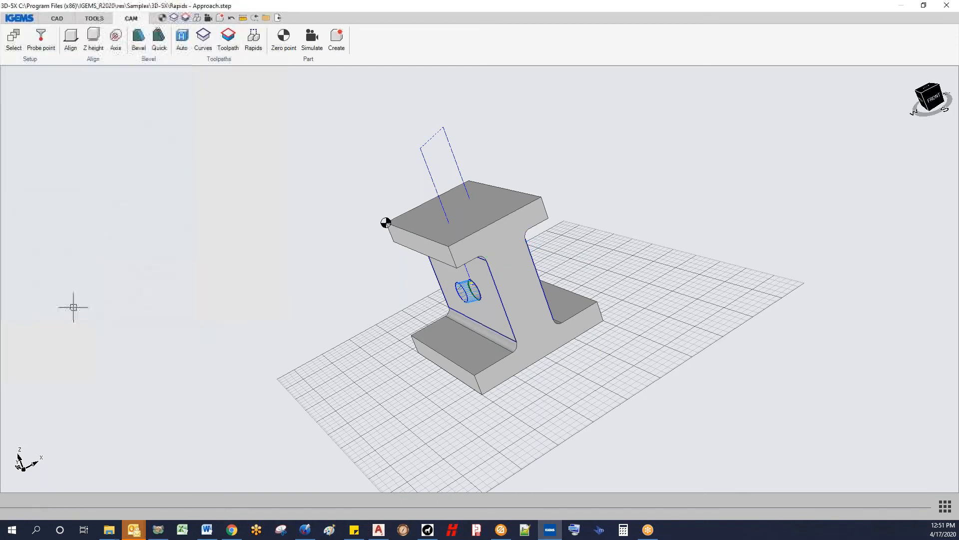
pyautogui.click(253, 37)
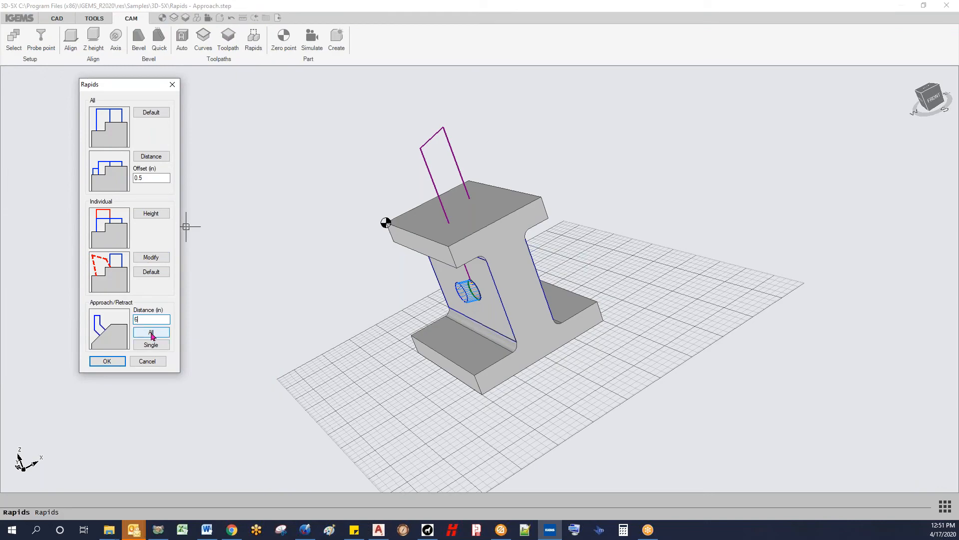
pyautogui.click(153, 335)
pyautogui.moveTo(439, 308); pyautogui.dragTo(299, 340, button='middle')
pyautogui.click(107, 361)
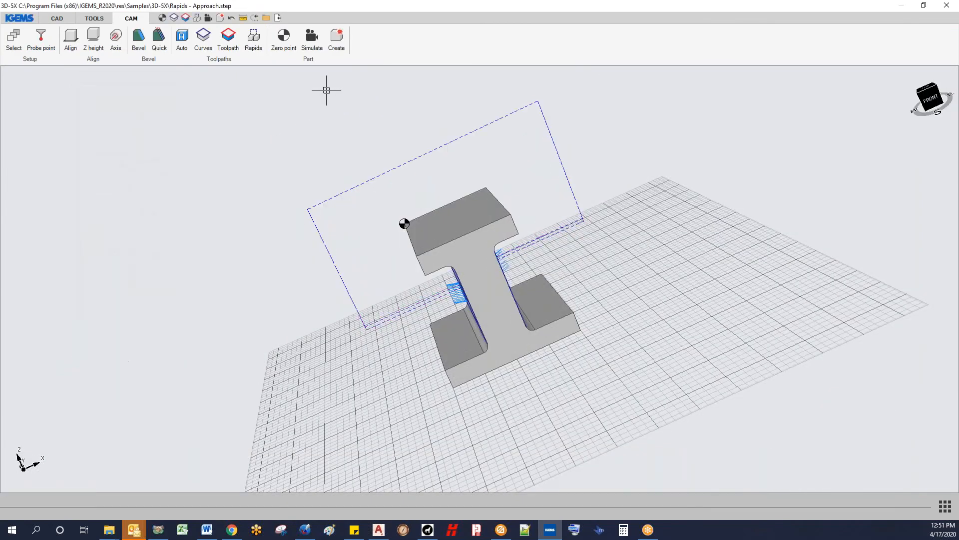
# Simulate both hole toolpaths at a faster playback speed to check them for tool collisions with the beam
pyautogui.click(312, 41)
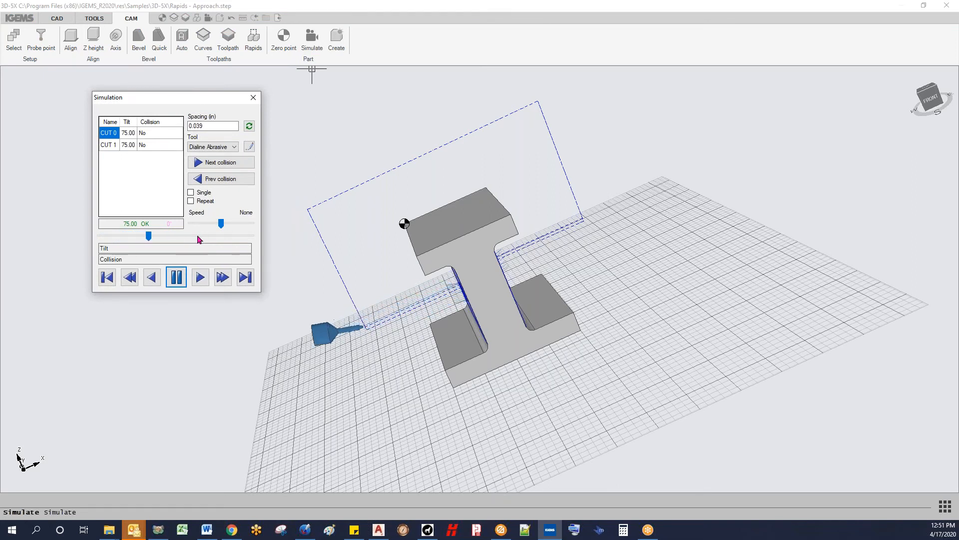
pyautogui.moveTo(221, 224); pyautogui.dragTo(229, 224)
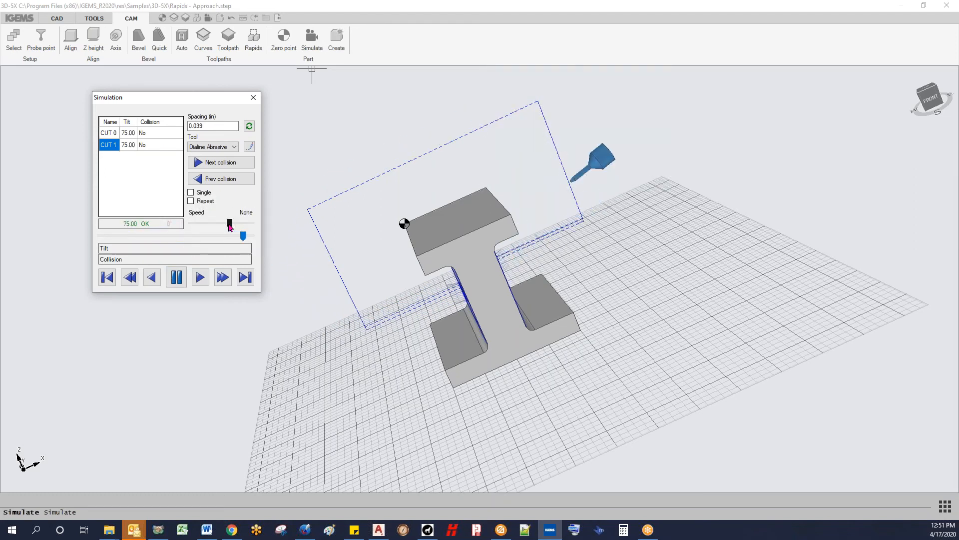
pyautogui.click(253, 98)
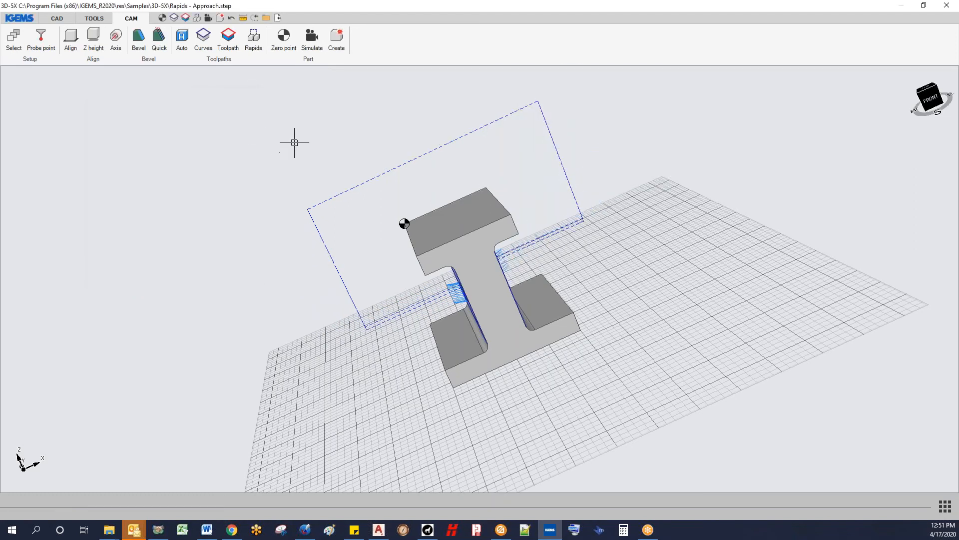
# Begin manually modifying the rapid between the two holes, placing its first point at the outer end of the 6 in retract line
pyautogui.click(253, 40)
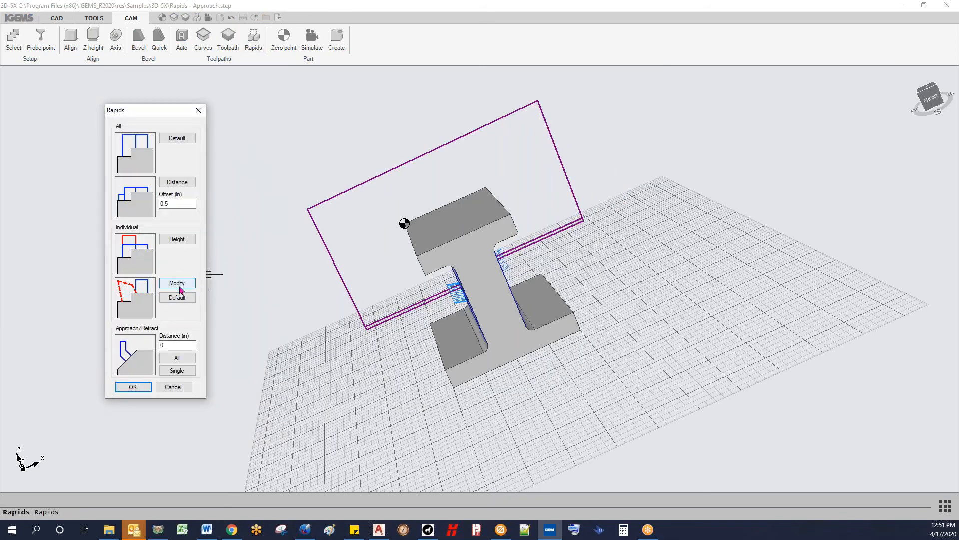
pyautogui.click(177, 284)
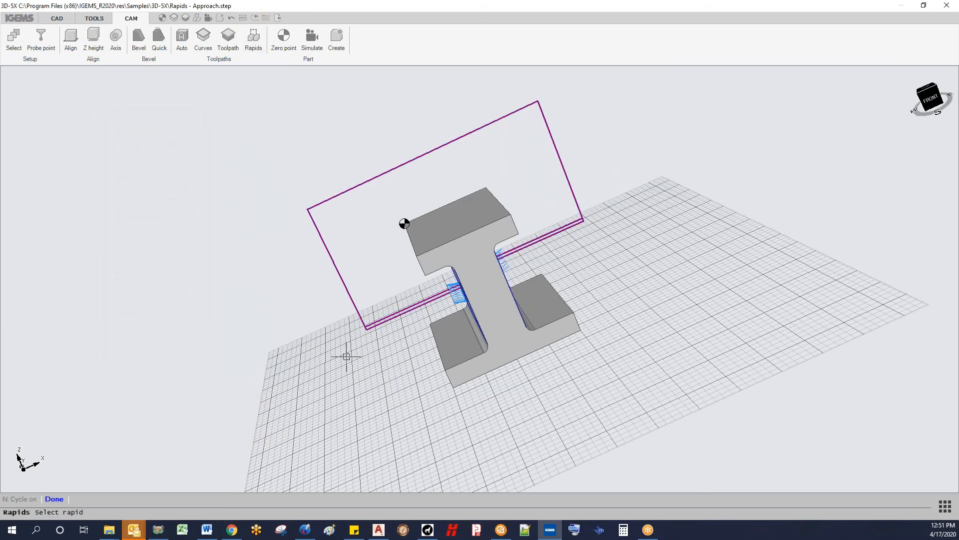
pyautogui.scroll(5, 346, 357)
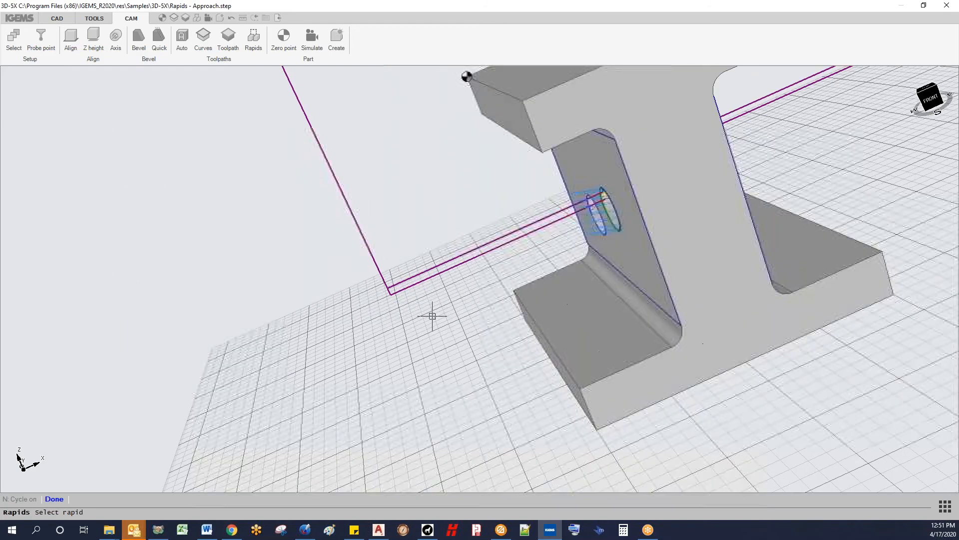
pyautogui.scroll(-2, 433, 275)
pyautogui.click(433, 275)
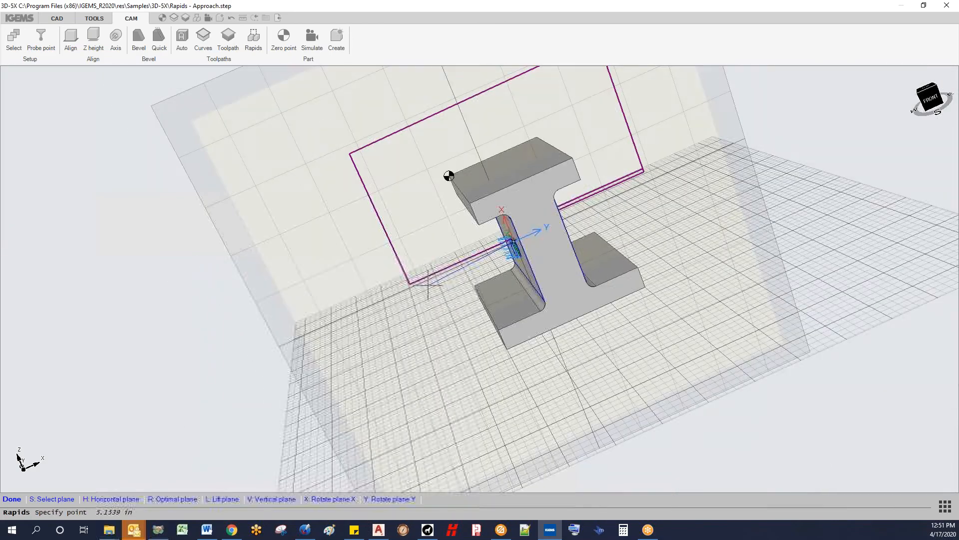
pyautogui.moveTo(425, 348); pyautogui.dragTo(524, 381, button='middle')
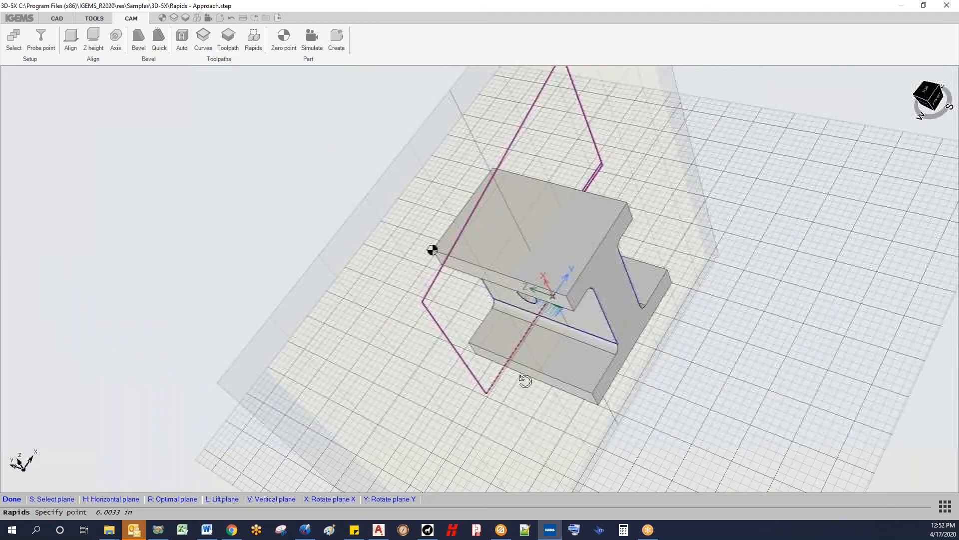
pyautogui.scroll(-2, 391, 341)
pyautogui.moveTo(391, 341); pyautogui.dragTo(332, 270, button='middle')
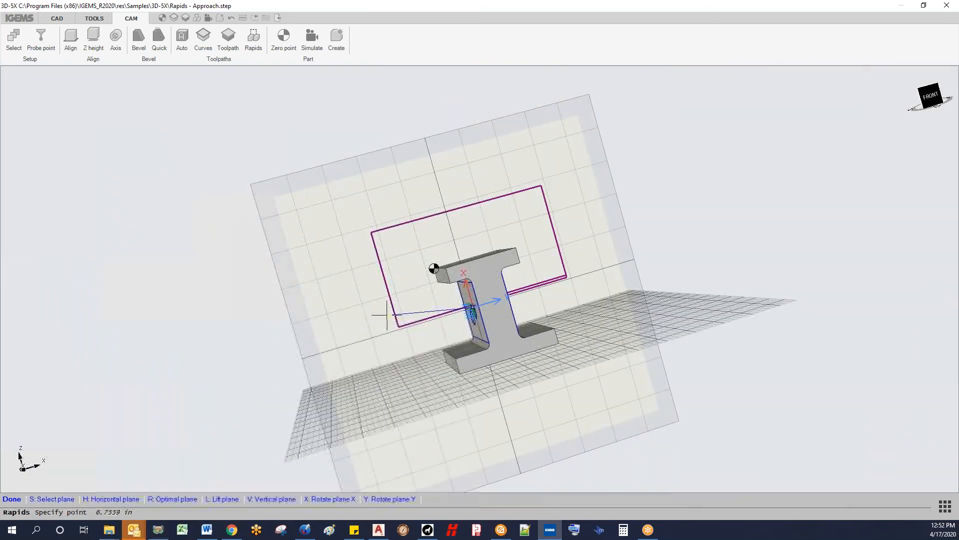
pyautogui.scroll(4, 430, 329)
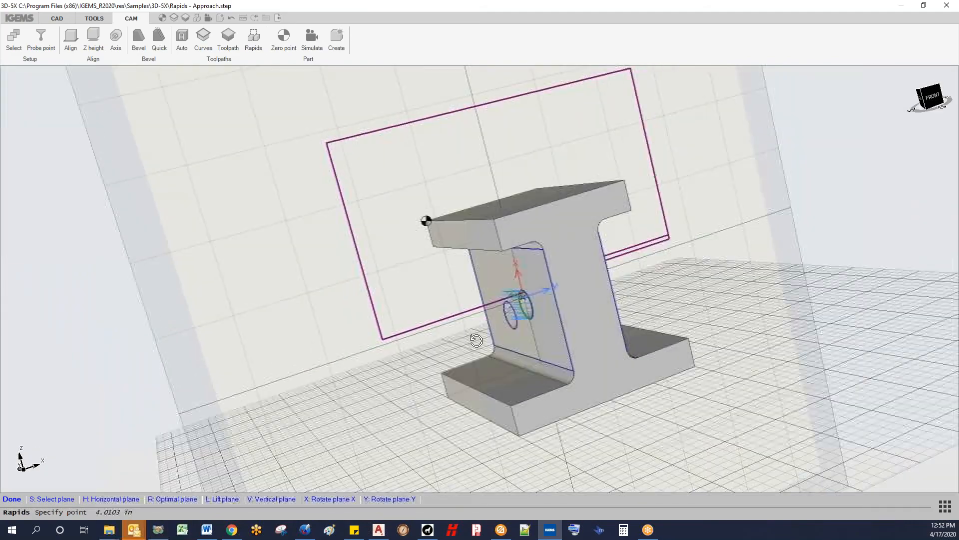
pyautogui.moveTo(410, 325); pyautogui.dragTo(382, 350, button='middle')
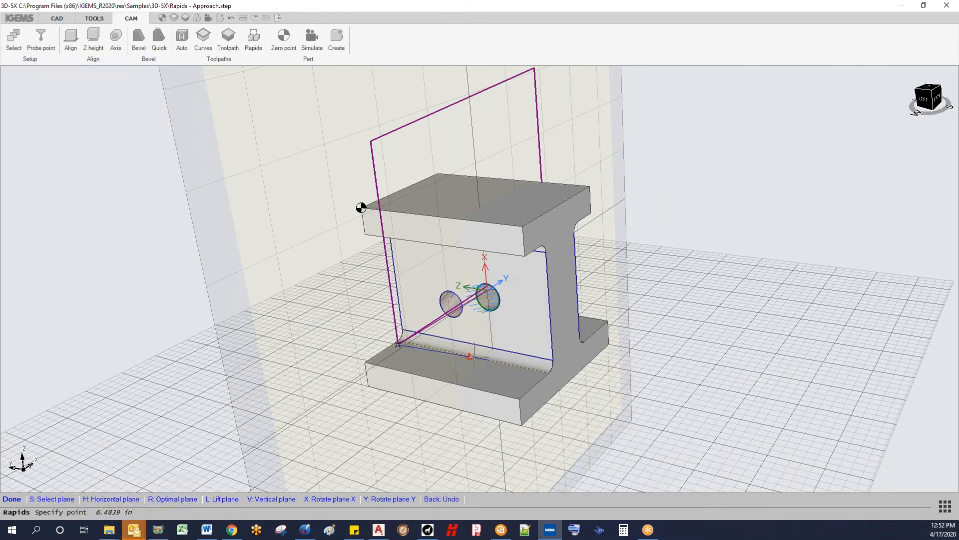
# Use a horizontal plane with Ortho turned on to route the rapid alongside the lower flange and around the end of the beam
pyautogui.click(113, 501)
pyautogui.scroll(4, 291, 332)
pyautogui.moveTo(292, 326); pyautogui.dragTo(349, 383, button='middle')
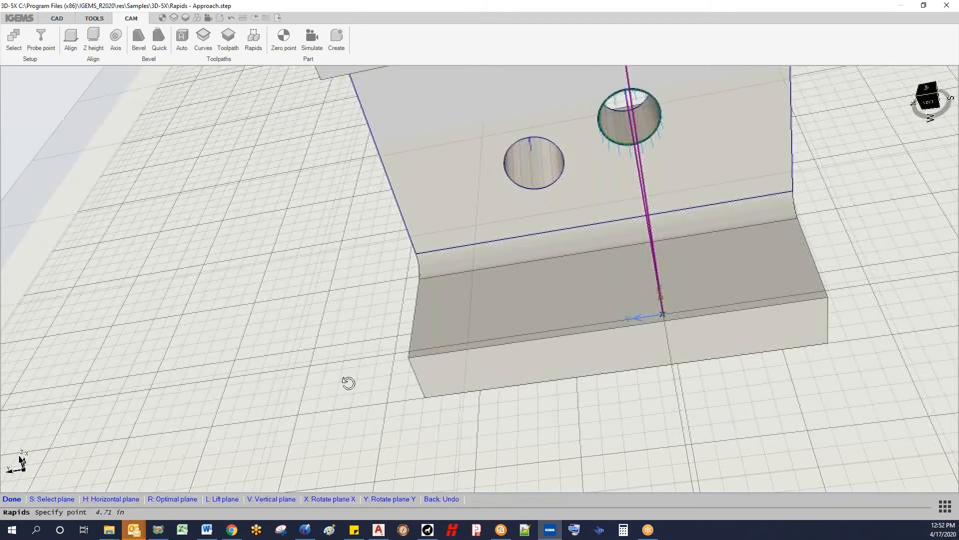
pyautogui.scroll(-8, 330, 280)
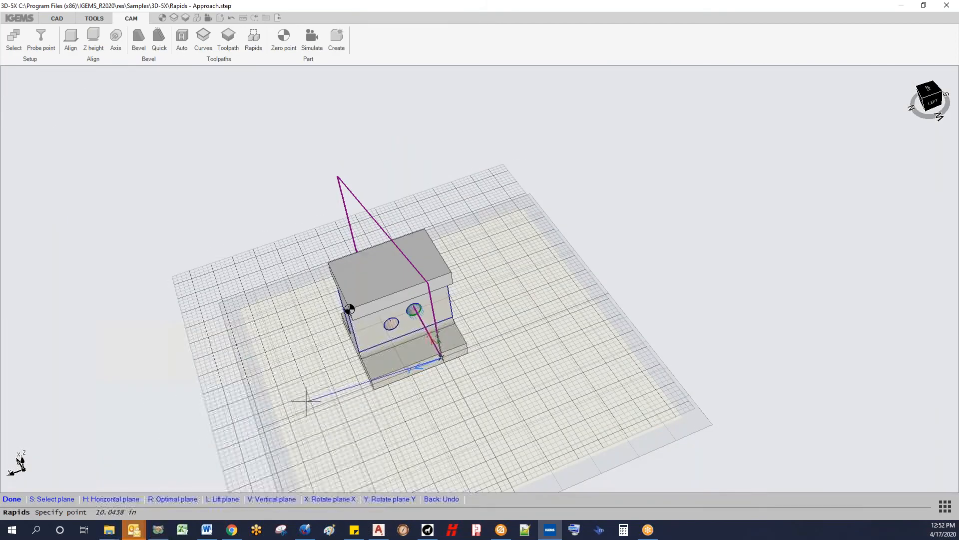
pyautogui.click(945, 506)
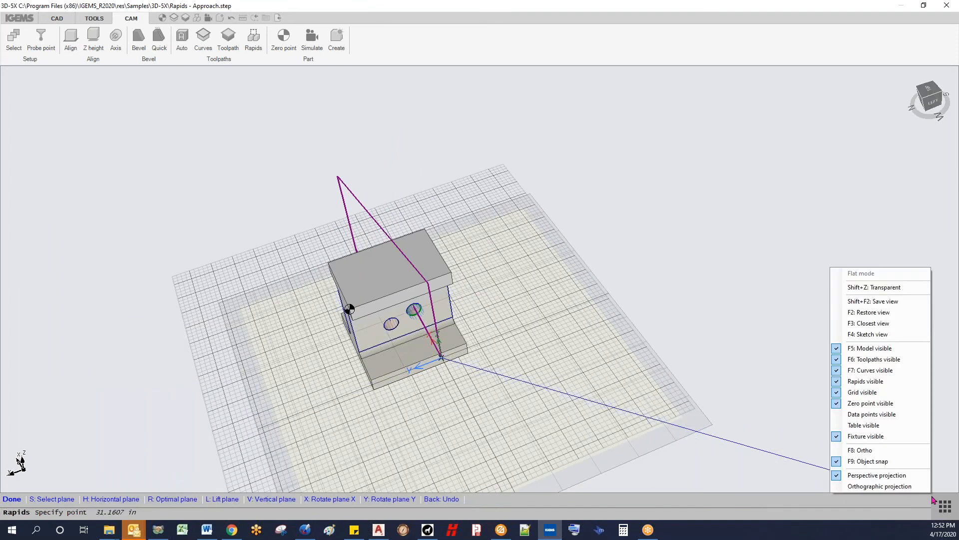
pyautogui.click(853, 453)
pyautogui.scroll(3, 318, 394)
pyautogui.scroll(-3, 315, 396)
pyautogui.keyDown('shift'); pyautogui.moveTo(315, 396); pyautogui.dragTo(373, 438, button='middle'); pyautogui.keyUp('shift')
pyautogui.click(370, 439)
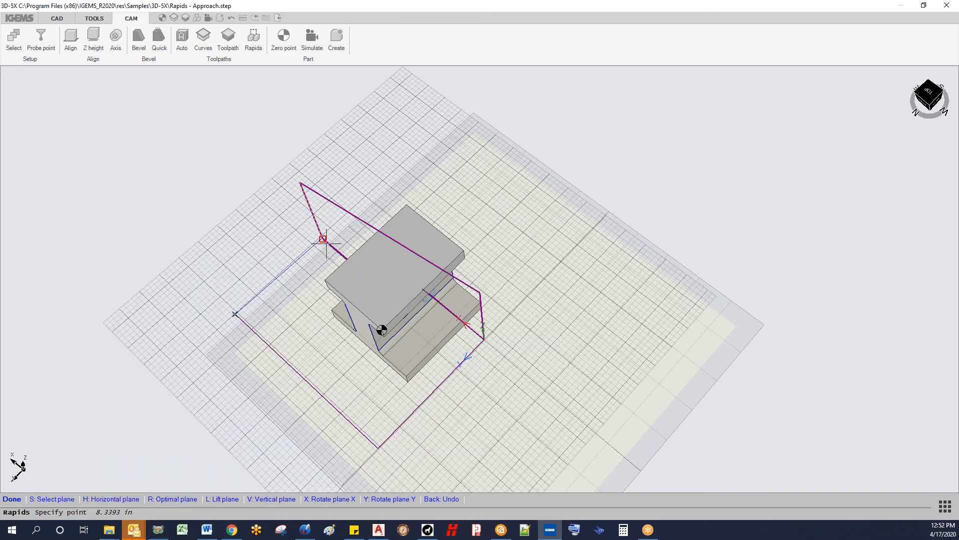
# Finish the rerouted rapid at the outer end of the opposite hole's approach line and accept the rapid changes
pyautogui.scroll(2, 323, 240)
pyautogui.keyDown('shift'); pyautogui.moveTo(323, 233); pyautogui.dragTo(392, 236, button='middle'); pyautogui.keyUp('shift')
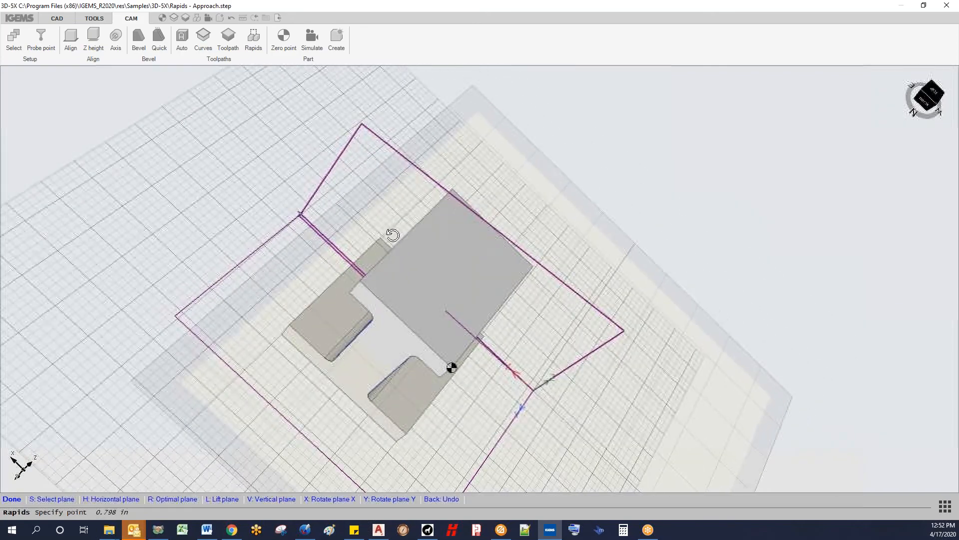
pyautogui.rightClick(386, 235)
pyautogui.scroll(-2, 356, 275)
pyautogui.keyDown('shift'); pyautogui.moveTo(356, 276); pyautogui.dragTo(396, 353, button='middle'); pyautogui.keyUp('shift')
pyautogui.click(58, 500)
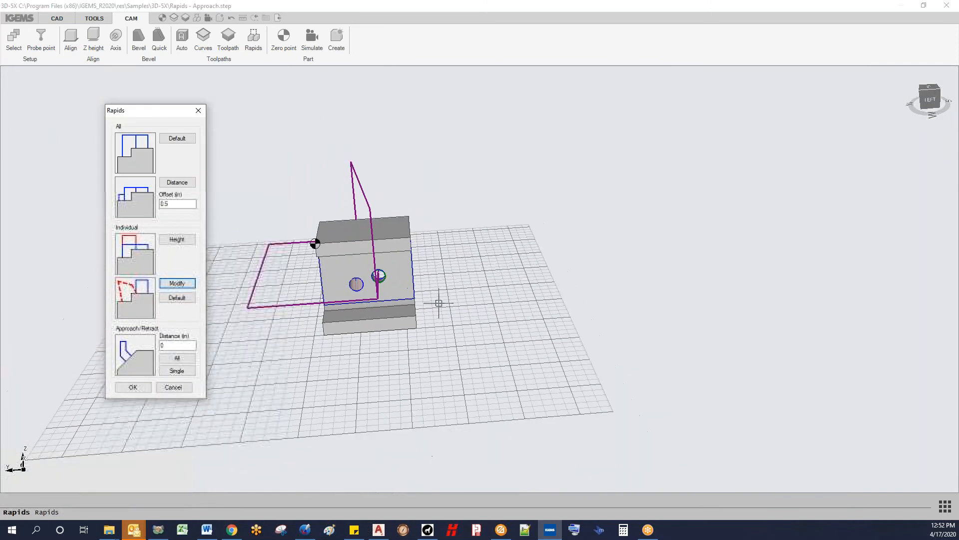
pyautogui.click(127, 387)
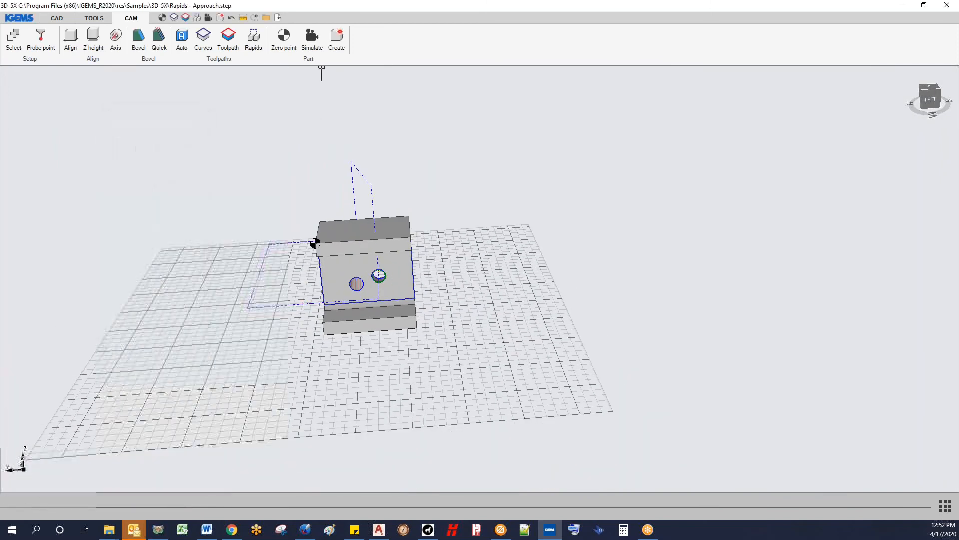
# Simulate both toolpaths with the rerouted rapid and move the playback to the collision marked for CUT 1
pyautogui.click(312, 40)
pyautogui.click(201, 303)
pyautogui.scroll(-3, 651, 257)
pyautogui.keyDown('shift'); pyautogui.moveTo(651, 257); pyautogui.dragTo(607, 270, button='middle'); pyautogui.keyUp('shift')
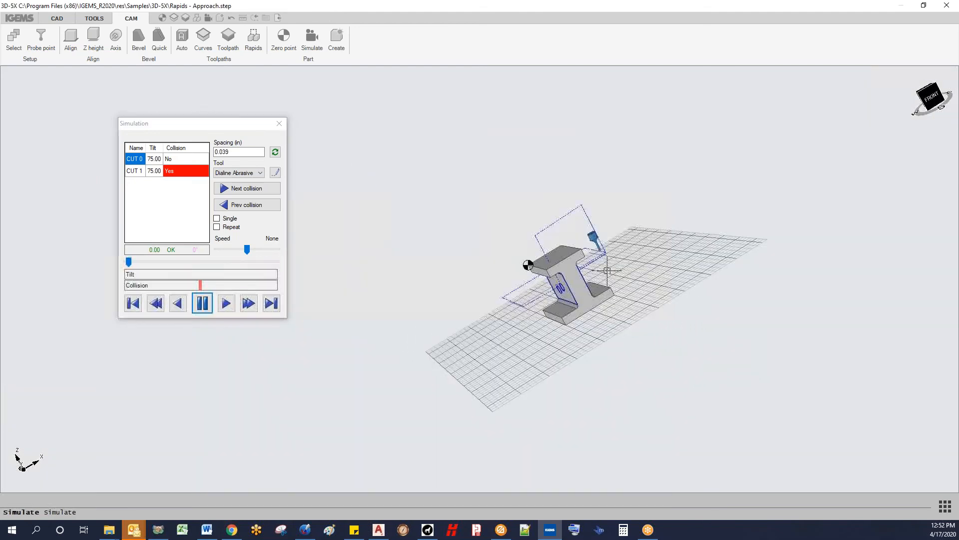
pyautogui.scroll(5, 607, 270)
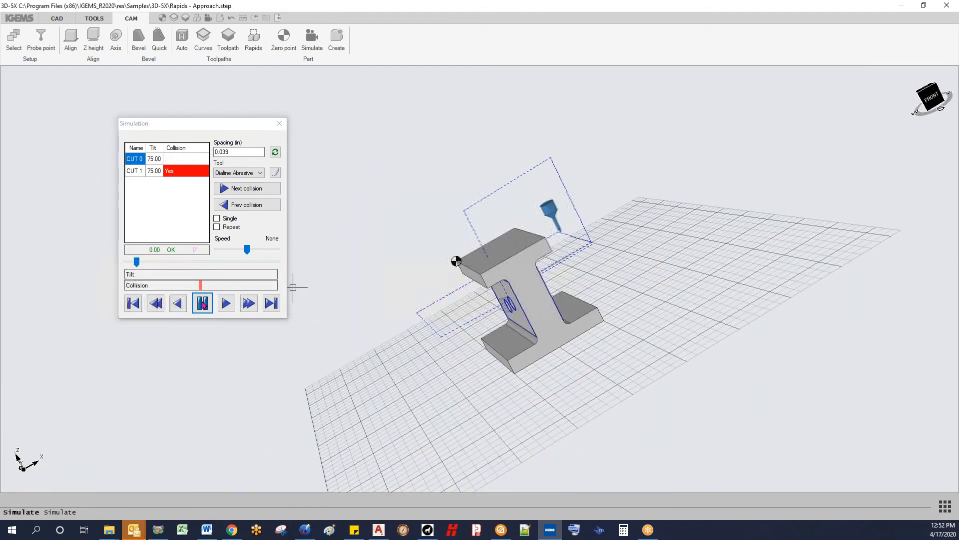
pyautogui.click(202, 303)
pyautogui.moveTo(185, 266); pyautogui.dragTo(201, 268)
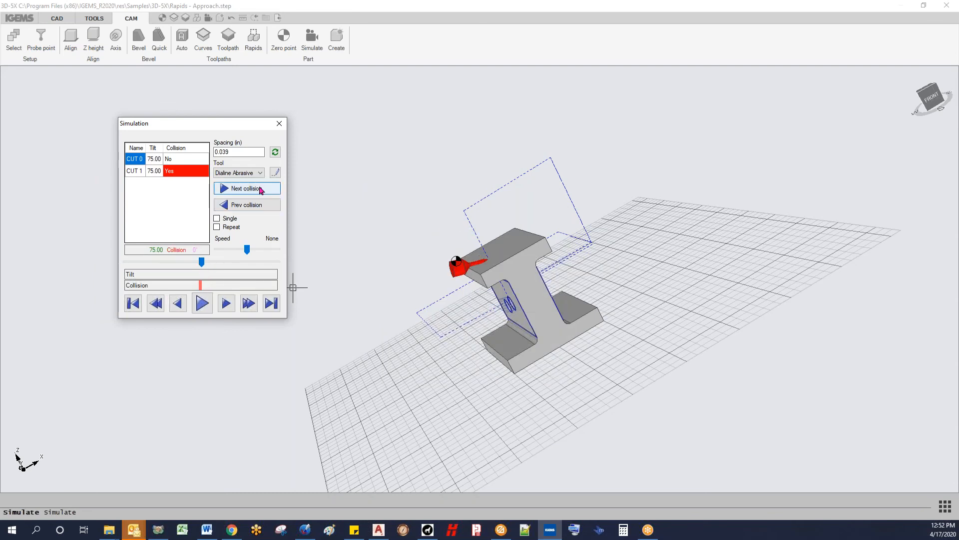
# Try to reroute the remaining rapid over the top flange through the outer end of the hole's 6 in retract line
pyautogui.click(279, 124)
pyautogui.click(256, 41)
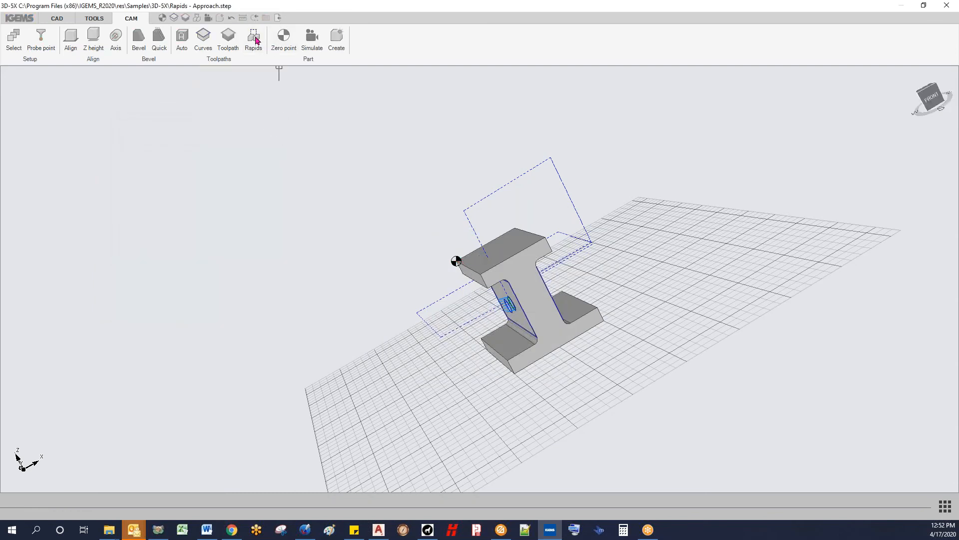
pyautogui.click(87, 195)
pyautogui.click(478, 236)
pyautogui.scroll(2, 470, 304)
pyautogui.press('h')
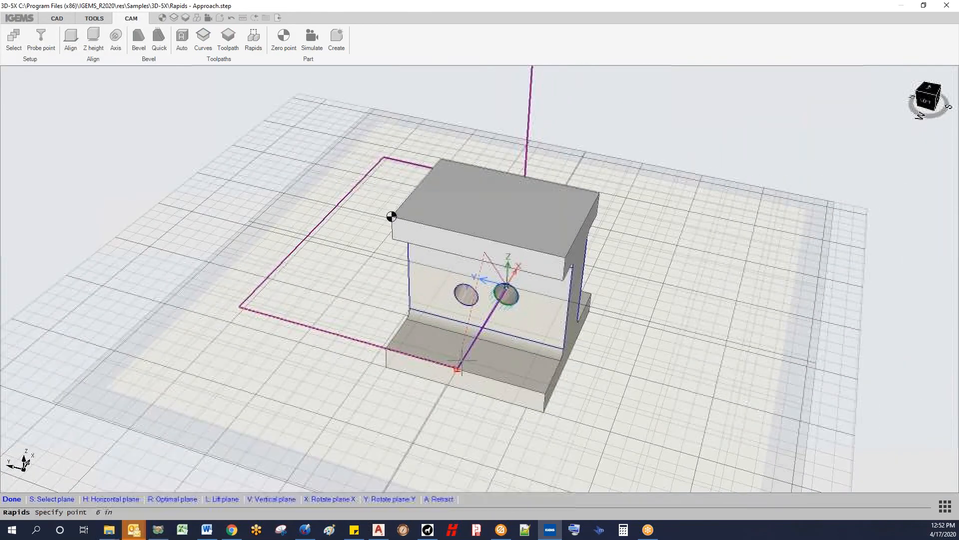
pyautogui.moveTo(458, 368); pyautogui.dragTo(467, 388, button='middle')
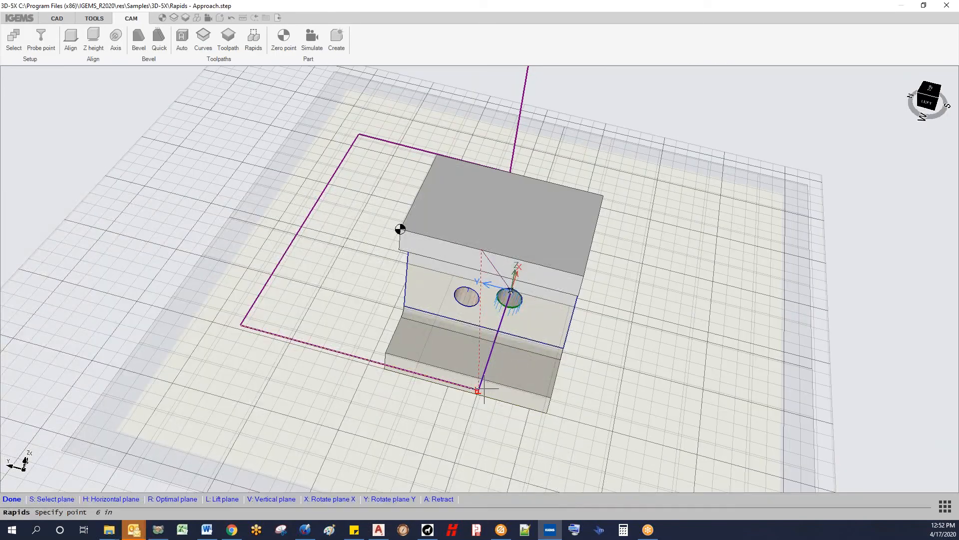
pyautogui.moveTo(477, 390); pyautogui.dragTo(424, 348, button='middle')
pyautogui.scroll(4, 329, 337)
pyautogui.scroll(-2, 334, 337)
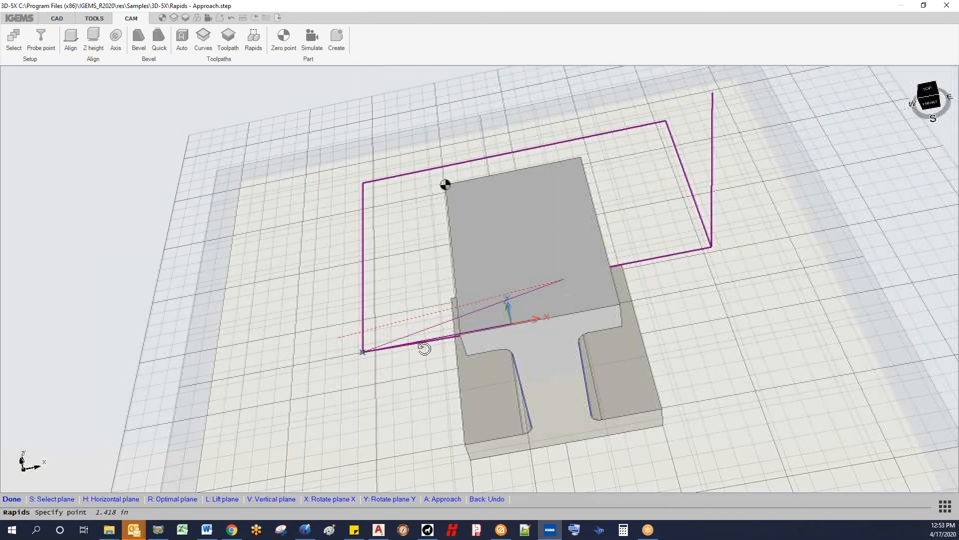
pyautogui.click(381, 338)
pyautogui.scroll(3, 402, 340)
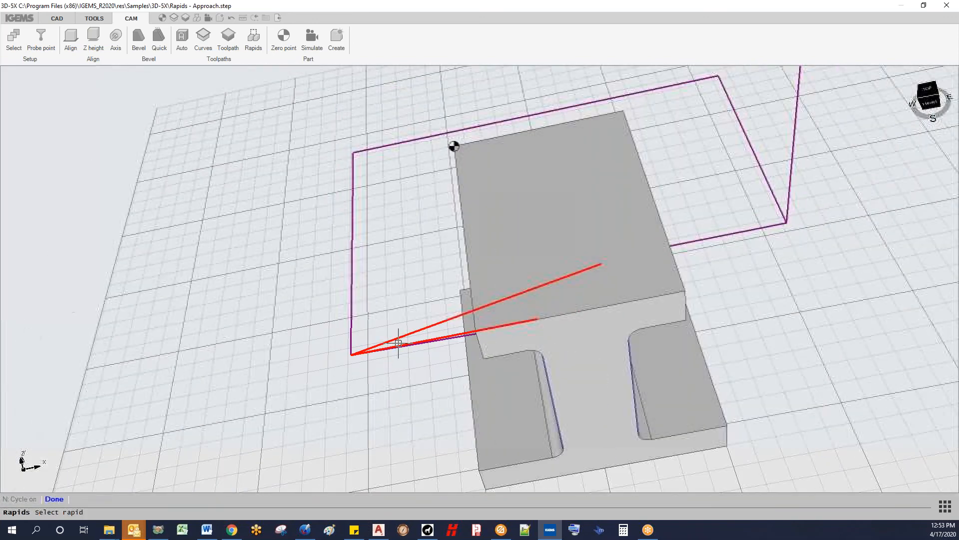
pyautogui.click(54, 499)
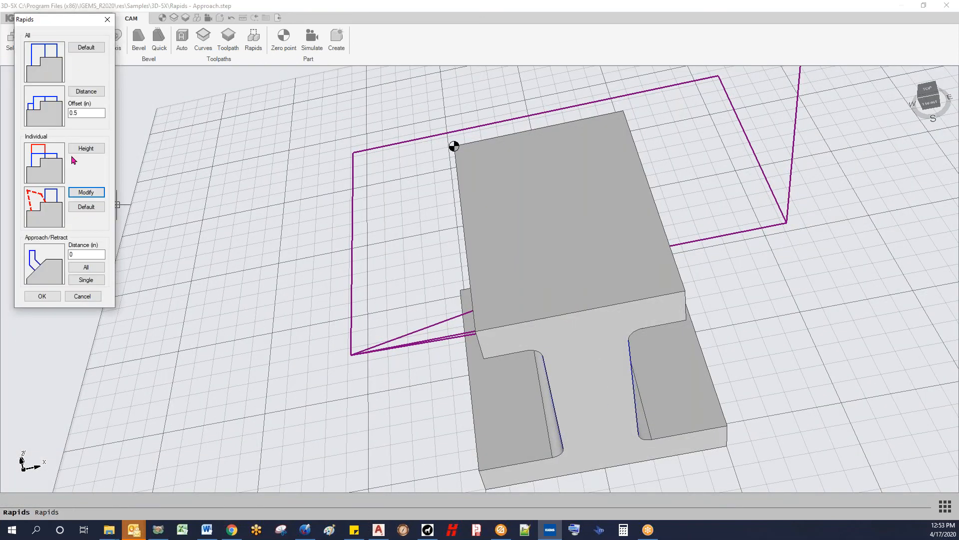
# Reset the rapid over the top flange to its default path
pyautogui.click(91, 210)
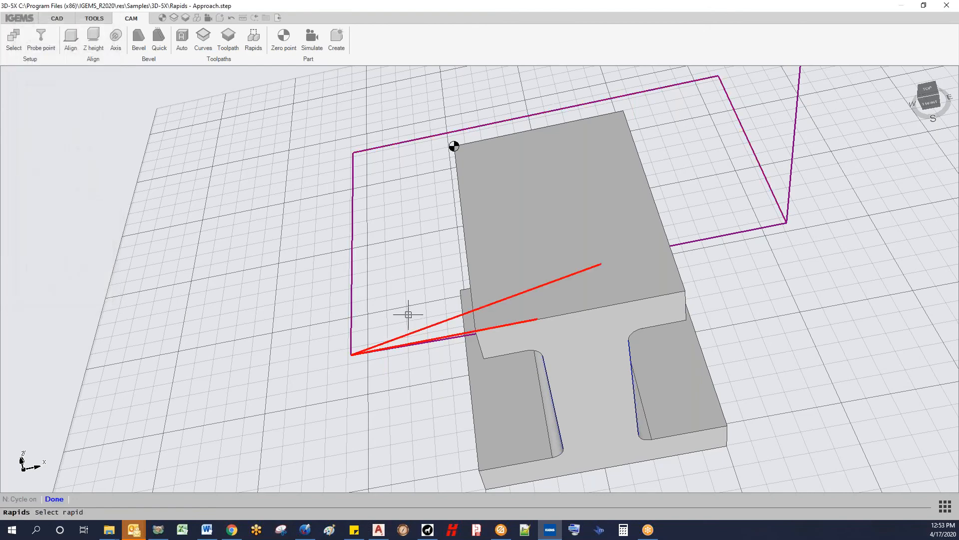
pyautogui.click(428, 325)
pyautogui.scroll(-2, 571, 272)
pyautogui.moveTo(572, 272); pyautogui.dragTo(594, 221, button='middle')
pyautogui.scroll(2, 571, 242)
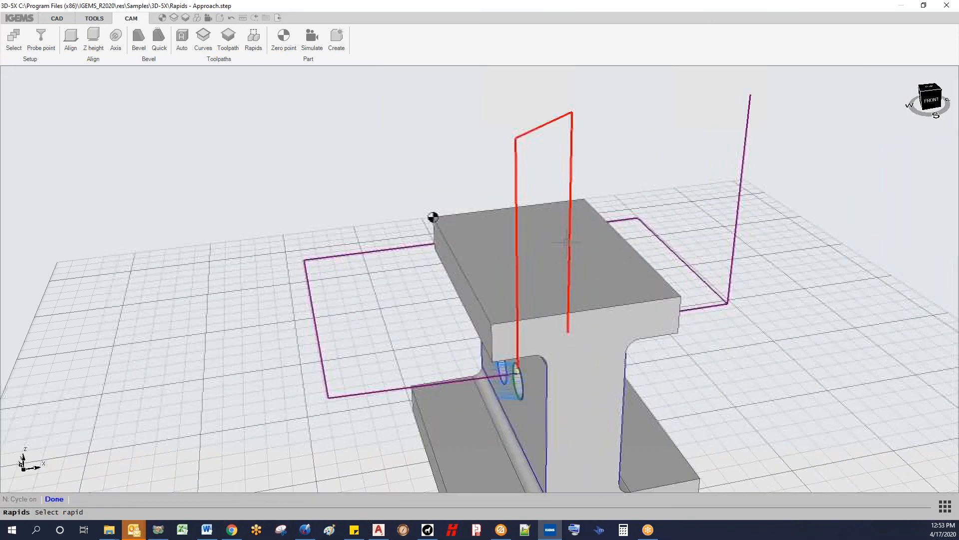
pyautogui.scroll(-2, 570, 242)
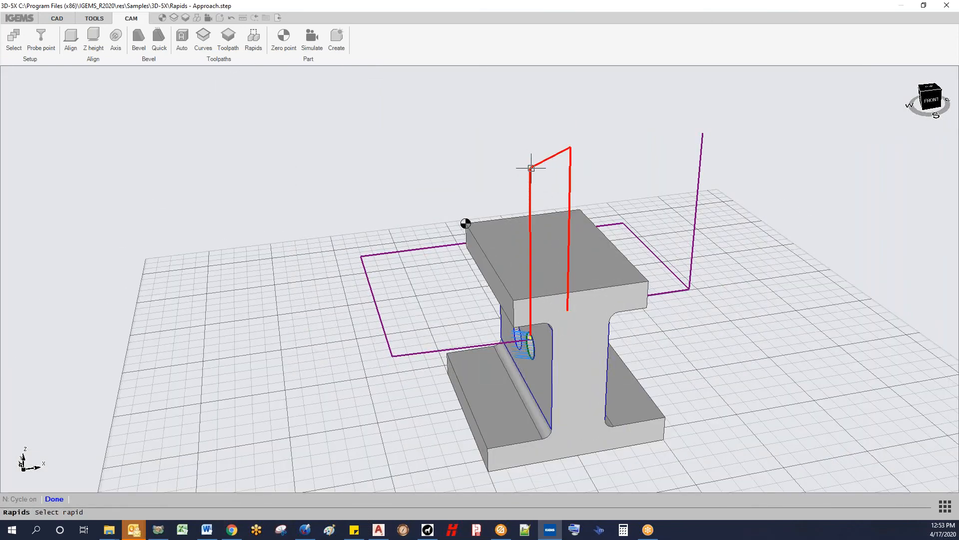
pyautogui.click(531, 168)
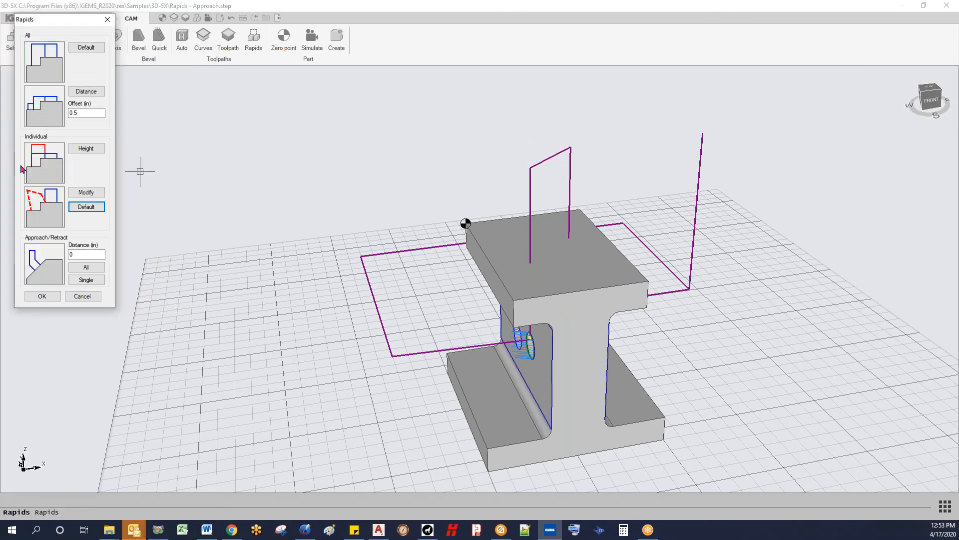
# Begin rerouting the rapid over the top flange on a horizontal plane, following the existing rapid's outer corners beside the hole's 6 in line
pyautogui.click(80, 193)
pyautogui.scroll(5, 553, 335)
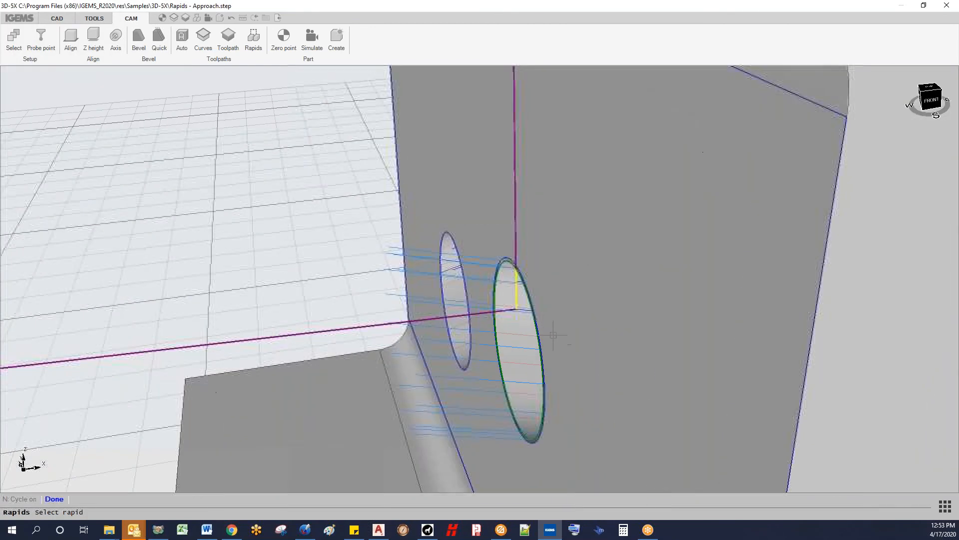
pyautogui.moveTo(553, 334); pyautogui.dragTo(579, 325, button='middle')
pyautogui.scroll(-6, 579, 325)
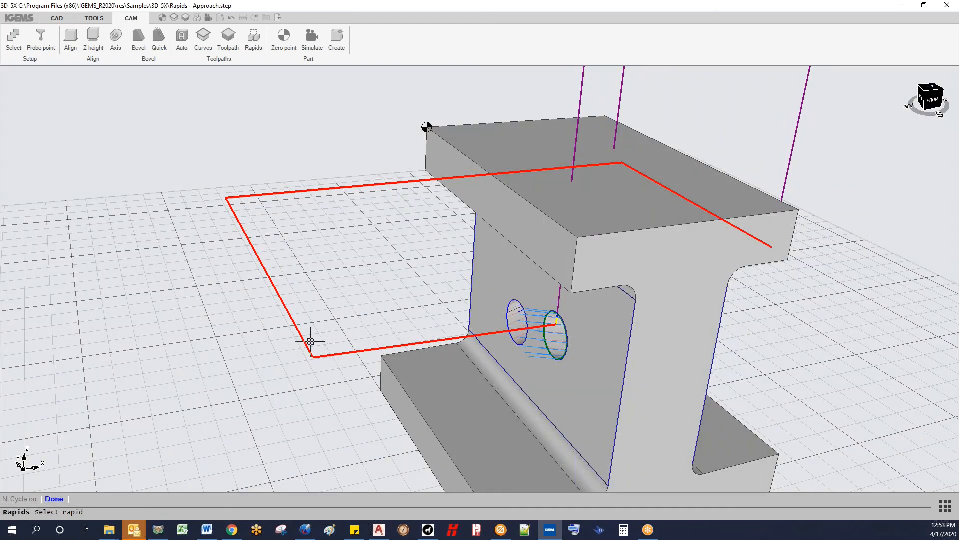
pyautogui.click(578, 146)
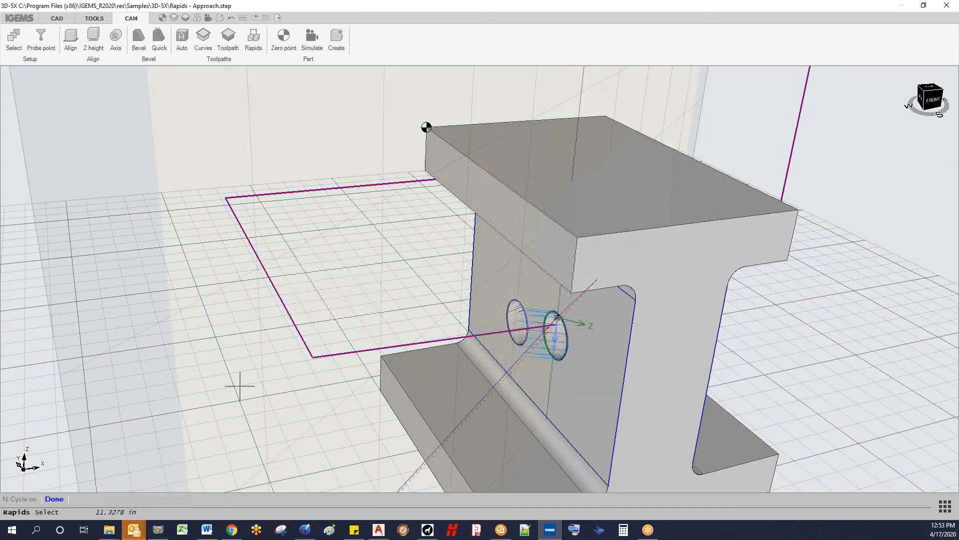
pyautogui.press('h')
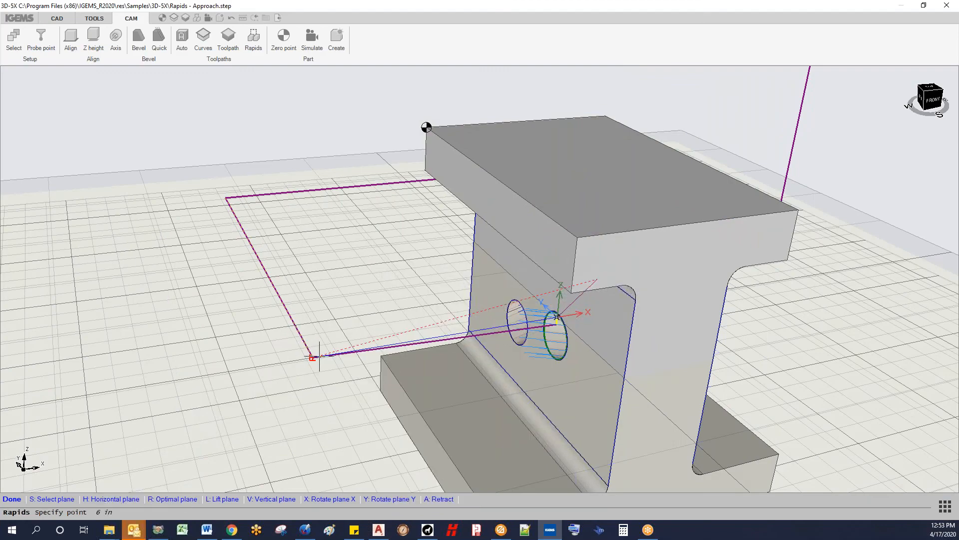
pyautogui.scroll(-4, 317, 355)
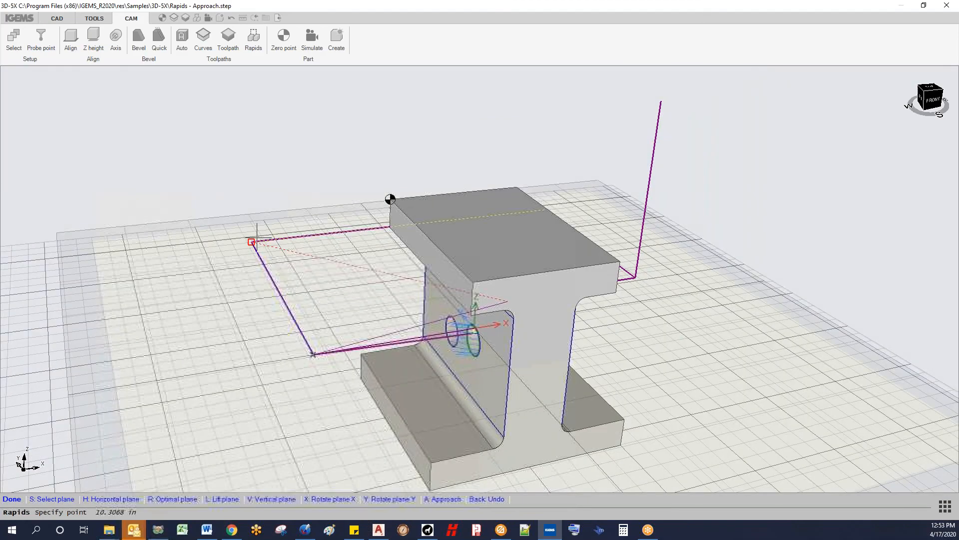
# Continue the rerouted rapid around the beam's back end through the existing rapid's corners on the opposite side and accept the rapid changes
pyautogui.moveTo(281, 236); pyautogui.dragTo(218, 304, button='middle')
pyautogui.click(577, 176)
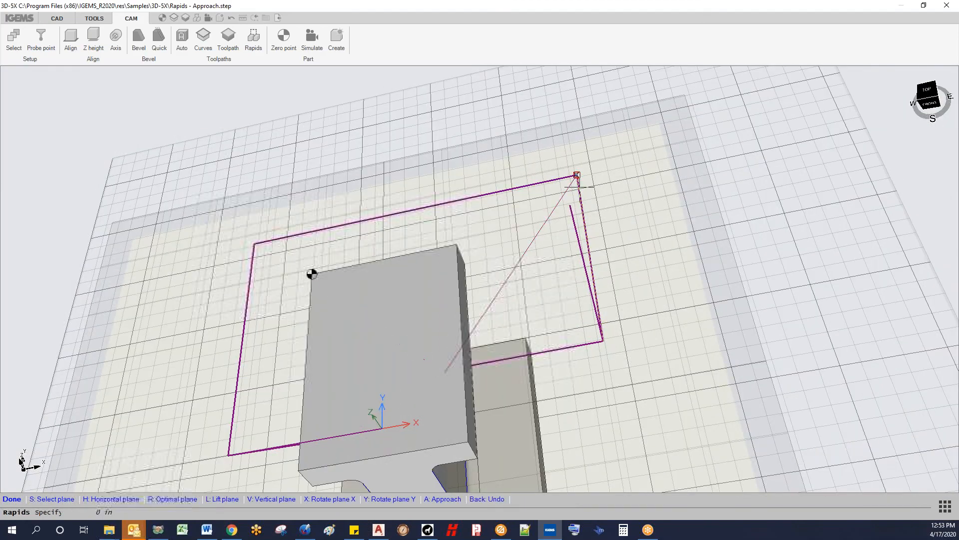
pyautogui.click(616, 344)
pyautogui.moveTo(616, 343); pyautogui.dragTo(643, 263, button='middle')
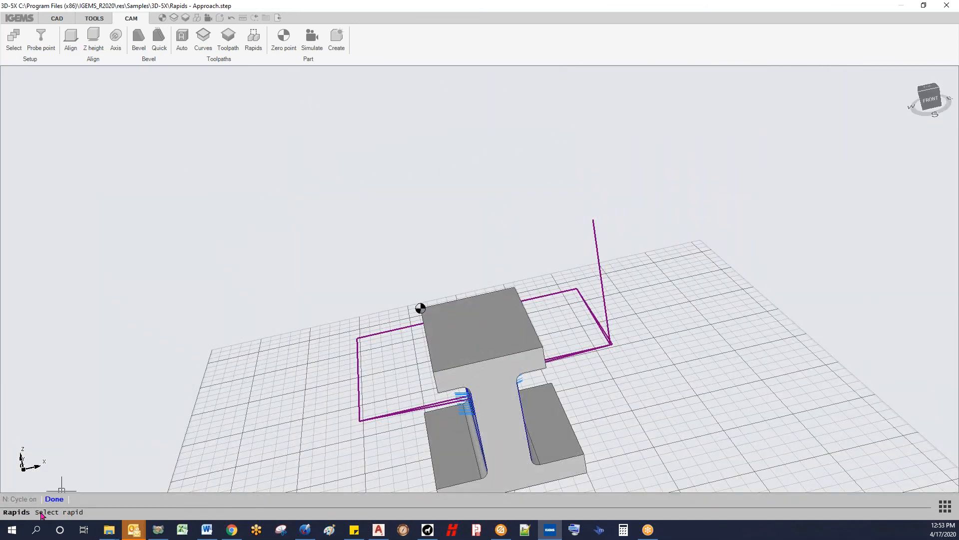
pyautogui.click(56, 498)
pyautogui.click(47, 298)
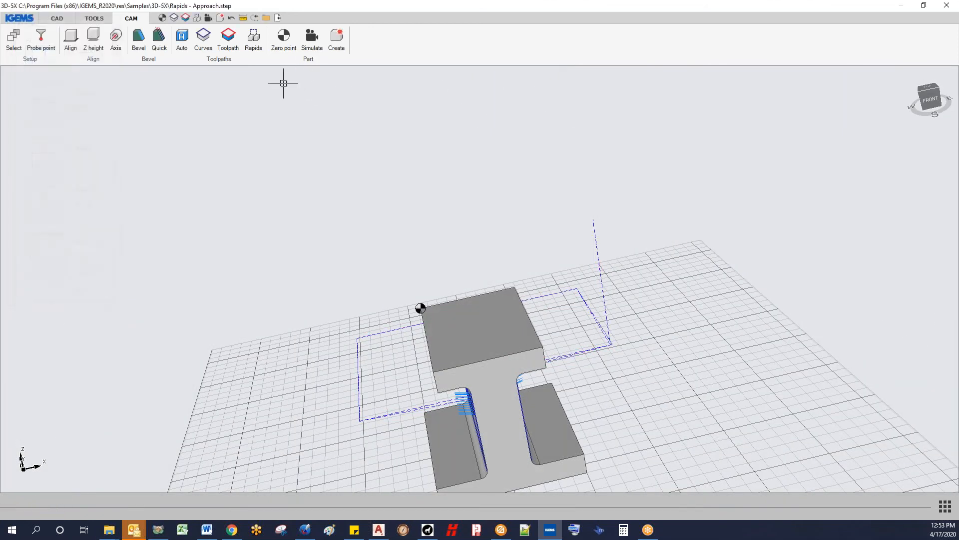
# Simulate both cuts and watch the tool travel along the rerouted rapids around the beam, then close the simulation
pyautogui.click(313, 40)
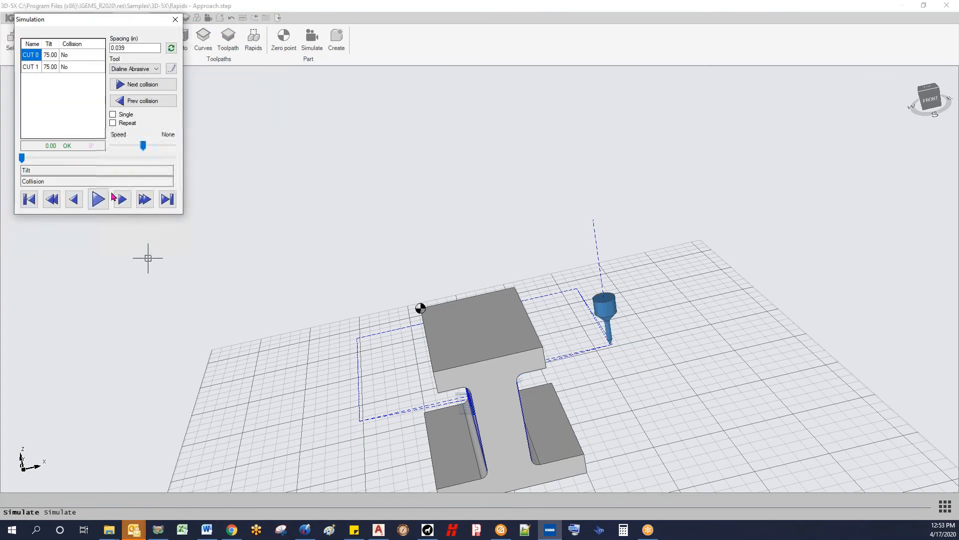
pyautogui.click(99, 201)
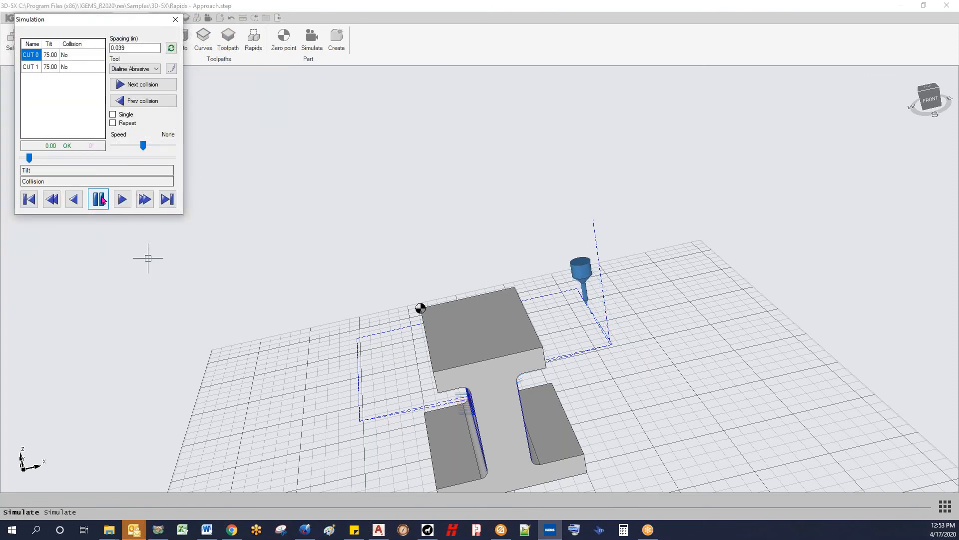
pyautogui.moveTo(490, 313); pyautogui.dragTo(657, 325, button='middle')
pyautogui.scroll(-2, 484, 284)
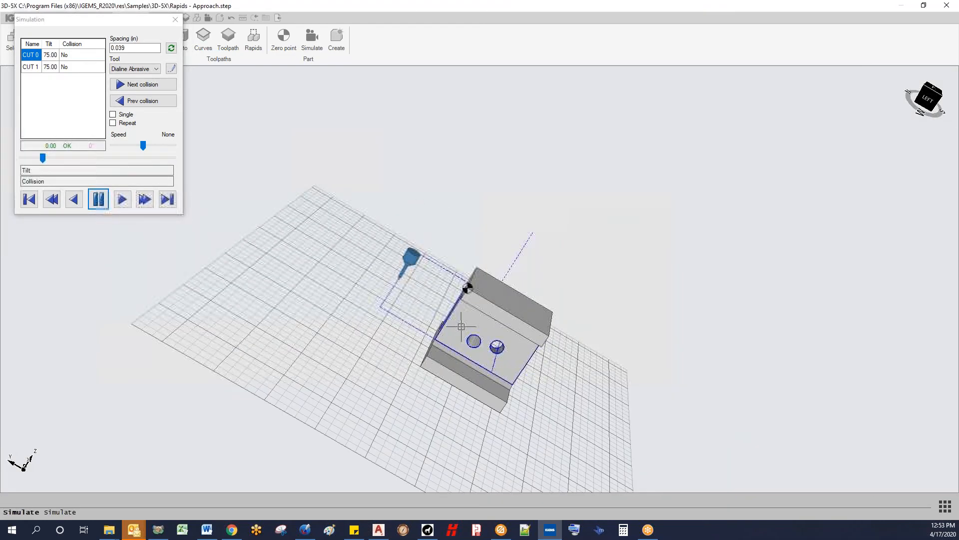
pyautogui.scroll(3, 459, 327)
pyautogui.scroll(-3, 459, 326)
pyautogui.keyDown('shift'); pyautogui.moveTo(459, 326); pyautogui.dragTo(342, 316, button='middle'); pyautogui.keyUp('shift')
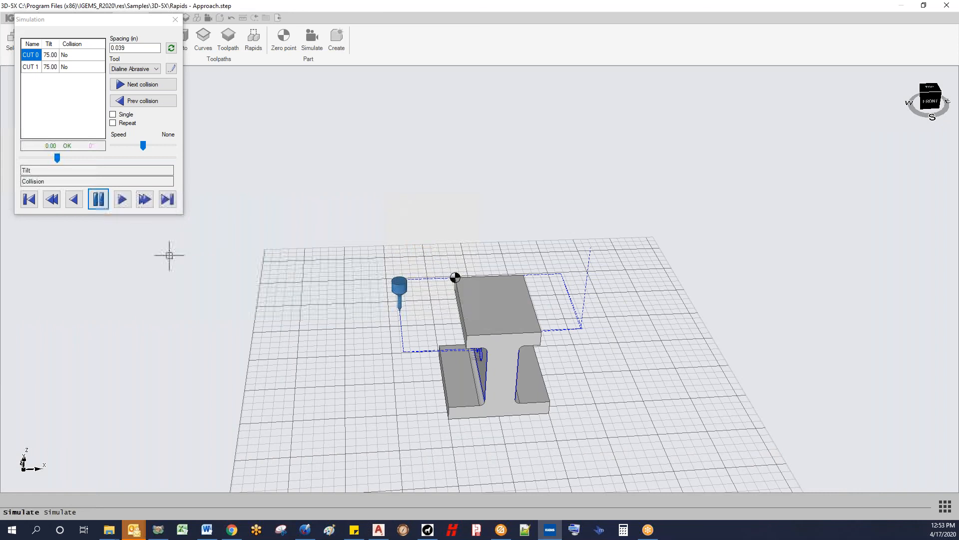
pyautogui.click(175, 19)
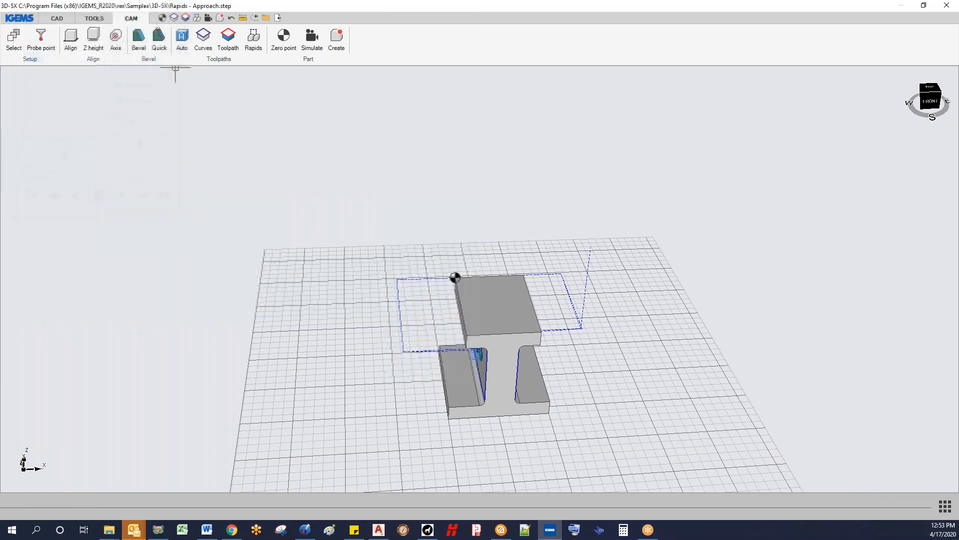